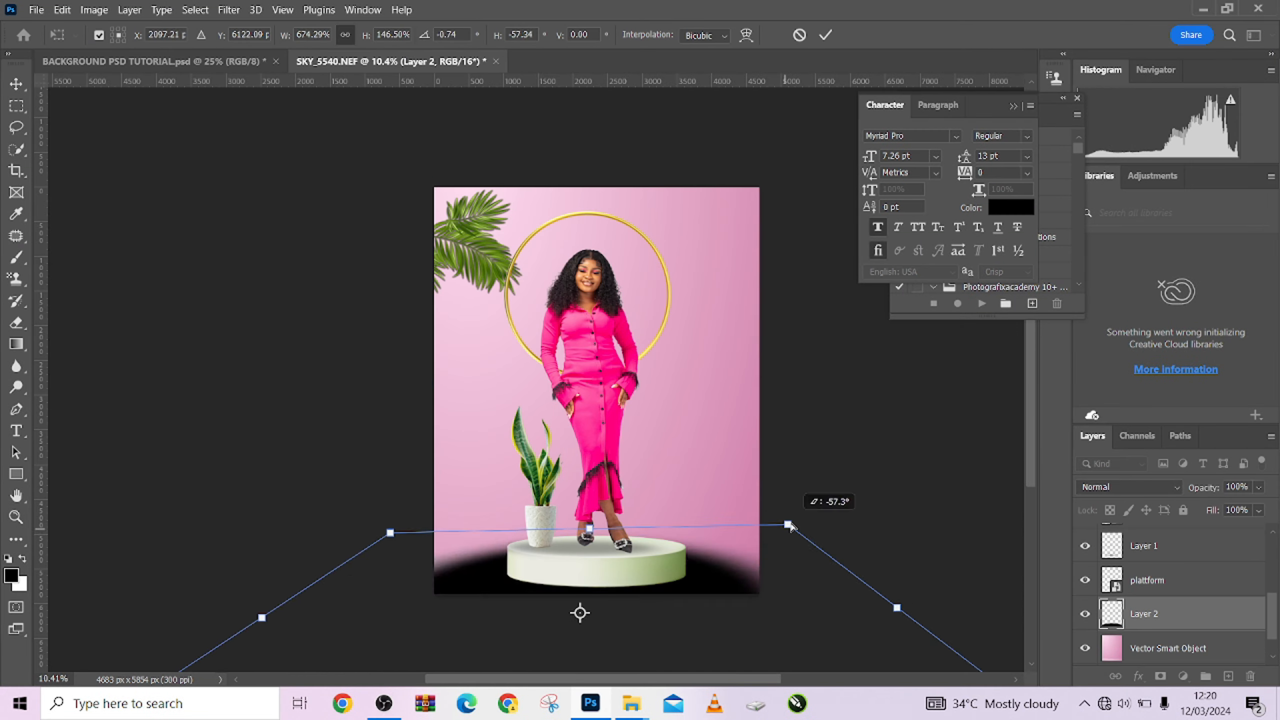
Skew and distort the black shadow shape on Layer 2 beneath the platform by pulling its upper corner outward
drag(786, 523, 834, 467)
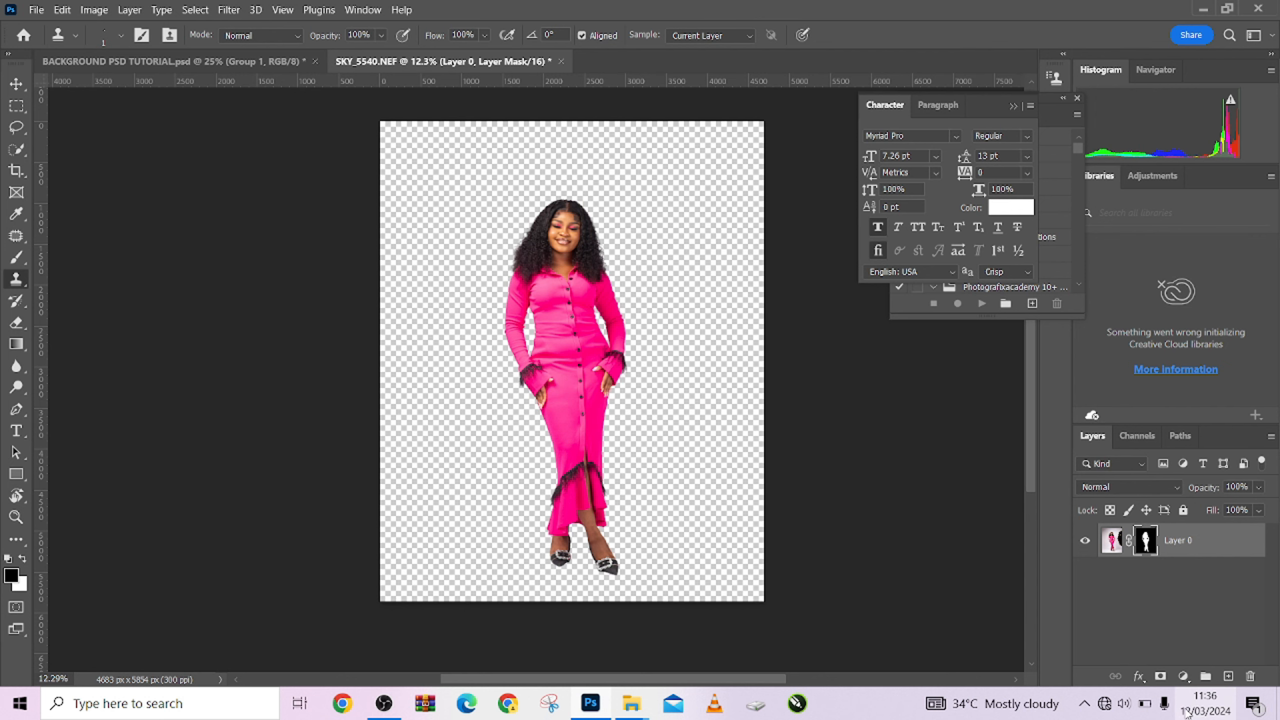
Add a Solid Color fill layer in green #579916
click(1183, 676)
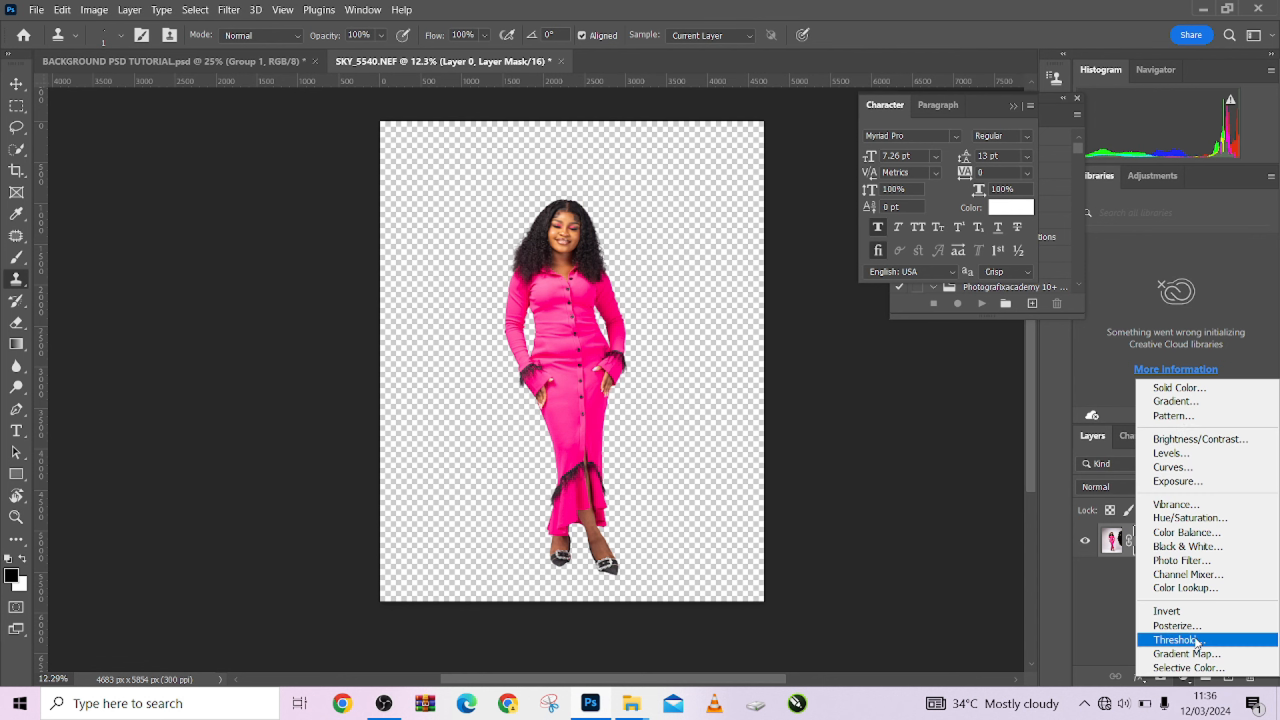
click(1159, 393)
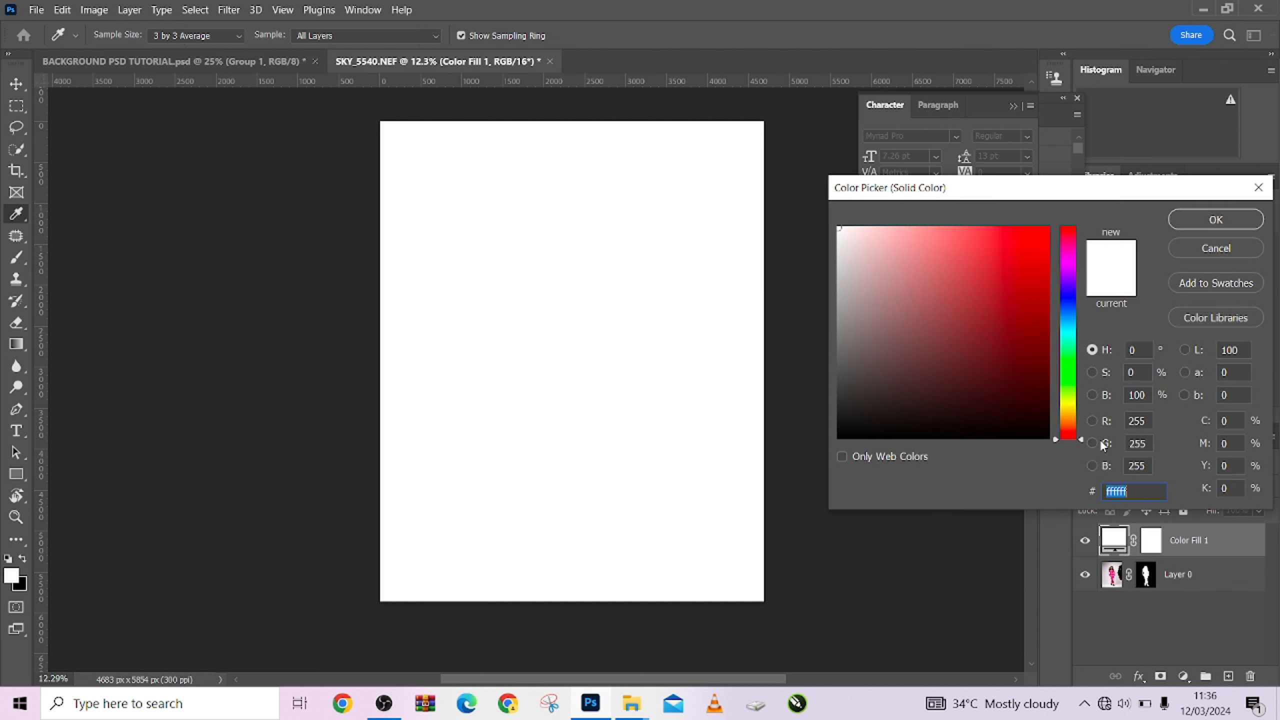
click(1071, 386)
click(1019, 311)
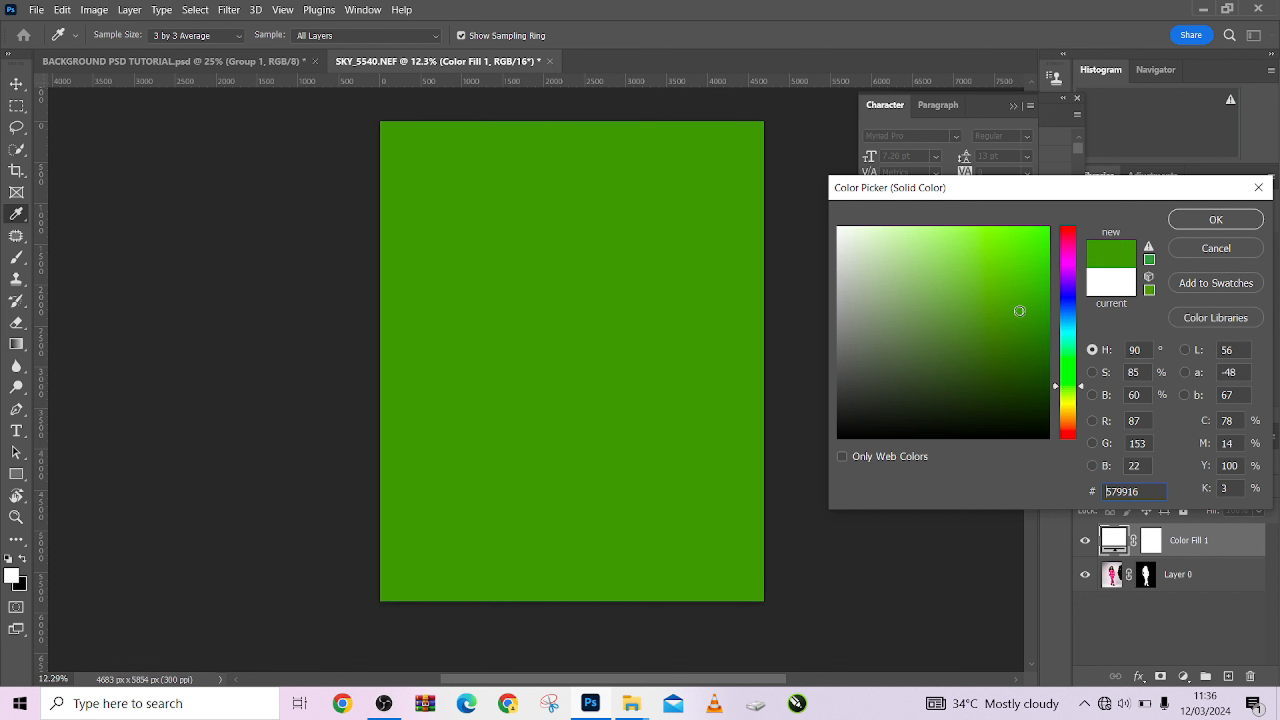
key(s)
click(1234, 222)
Move the woman's Layer 0 above the green fill layer and convert it to a smart object
drag(1213, 581, 1220, 540)
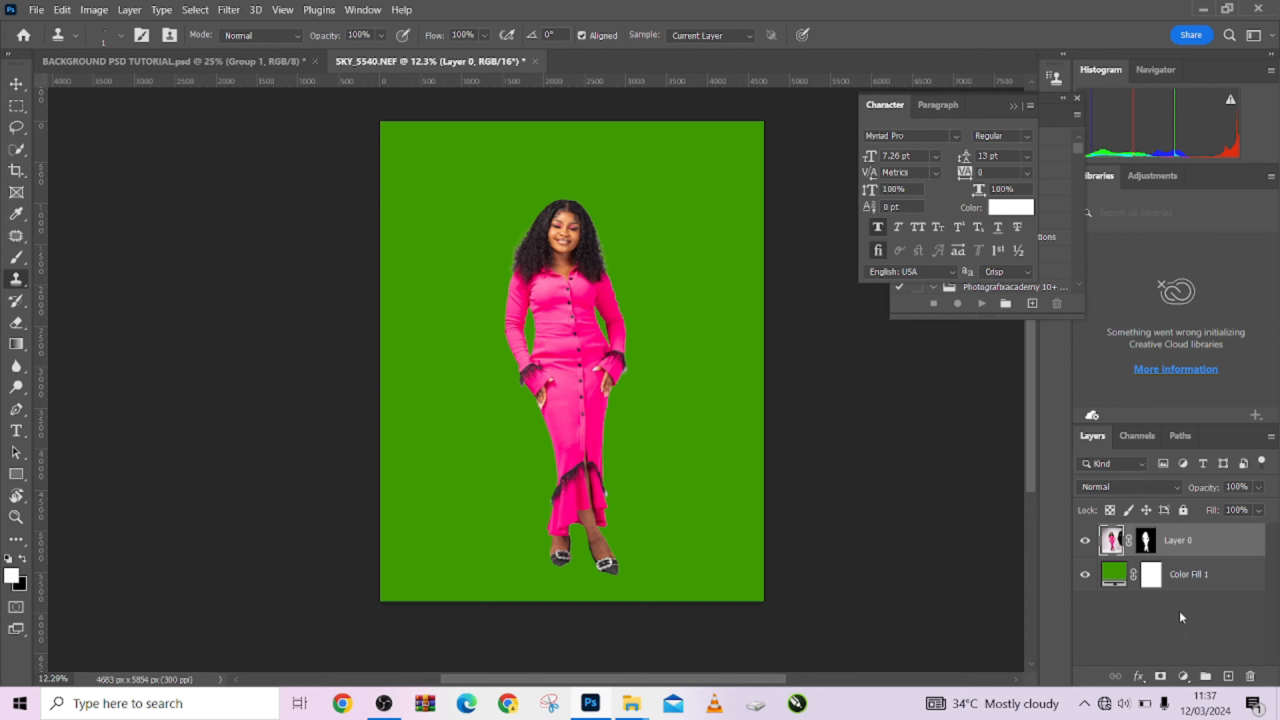
right_click(1230, 549)
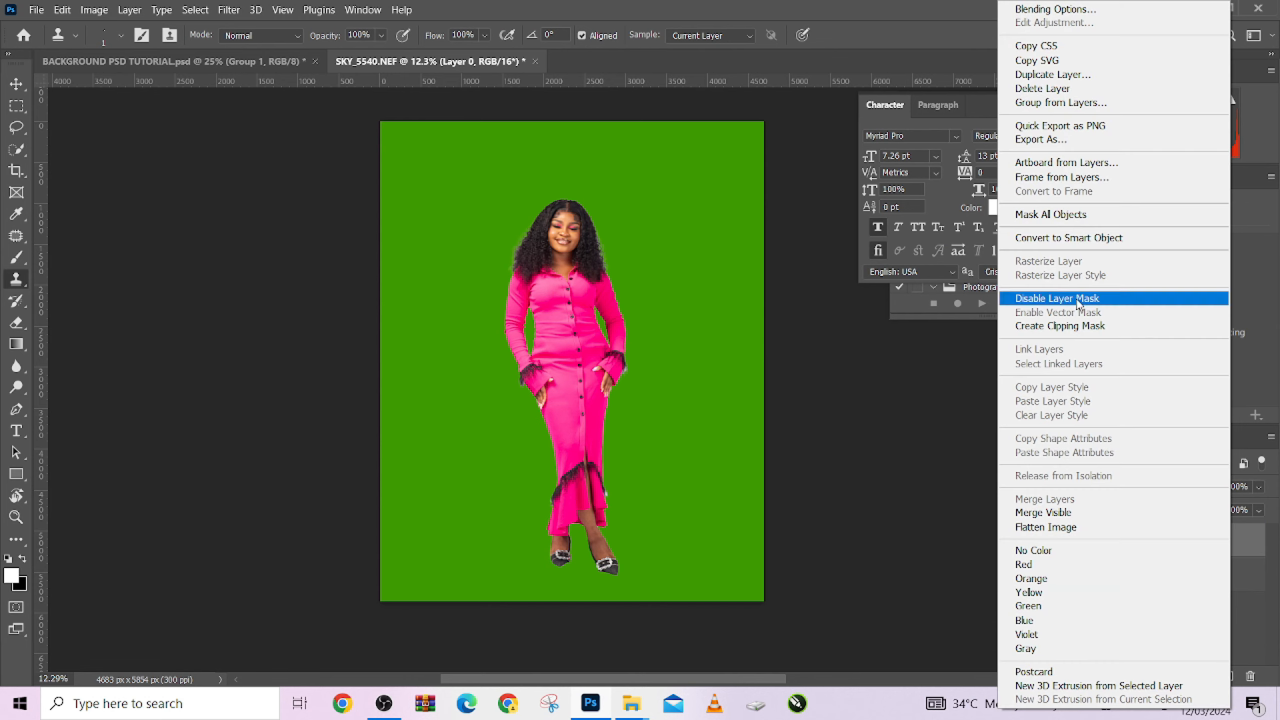
click(1049, 237)
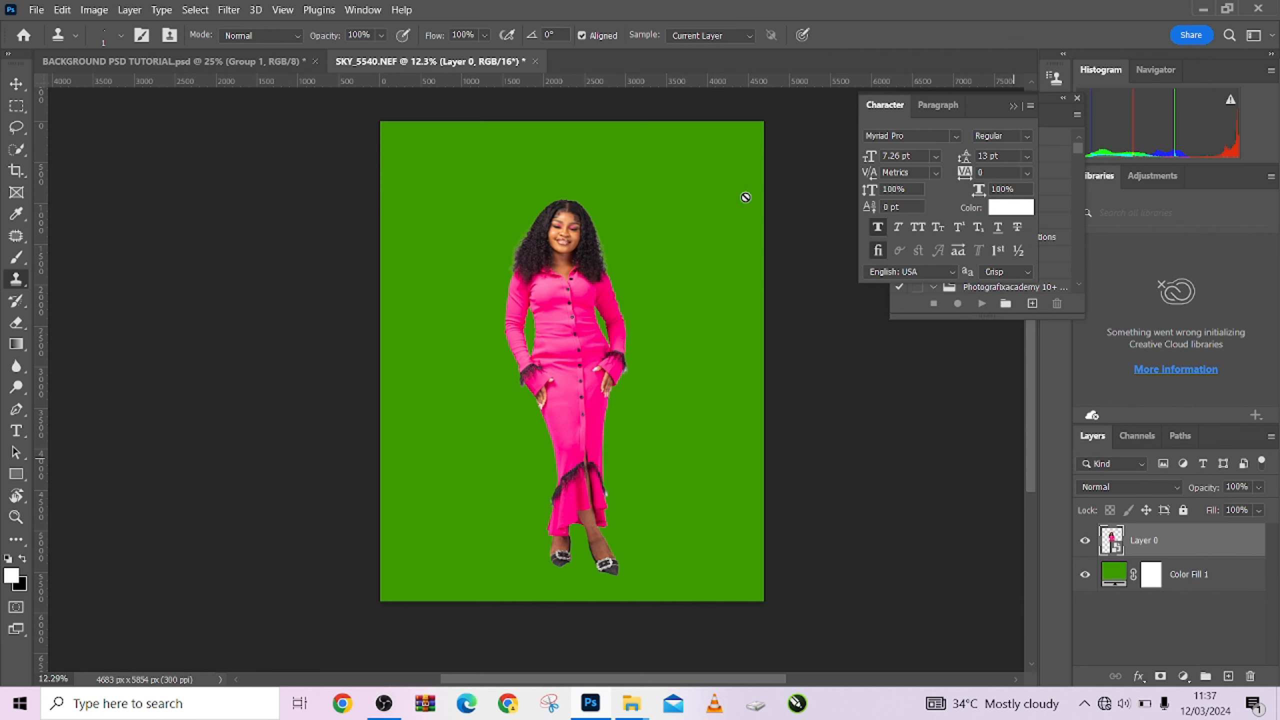
Switch to BACKGROUND PSD TUTORIAL.psd, make Group 1 visible and expand it to list its layers
click(254, 60)
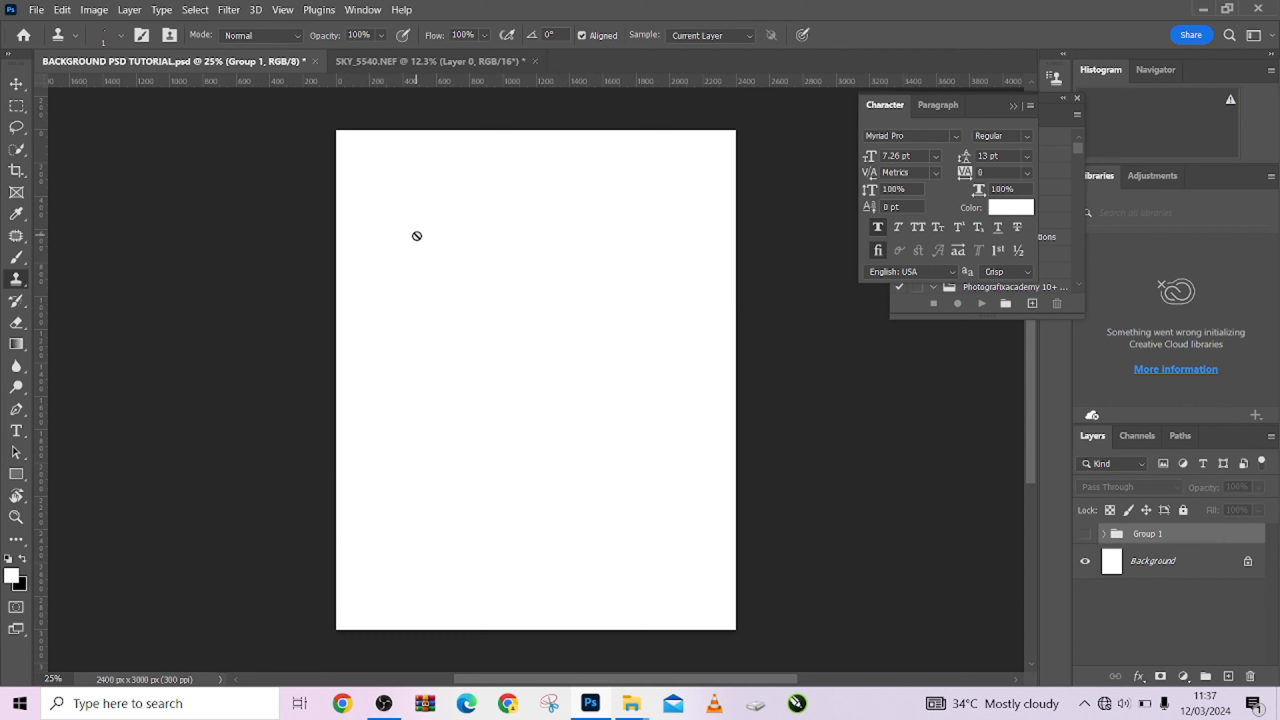
click(1084, 534)
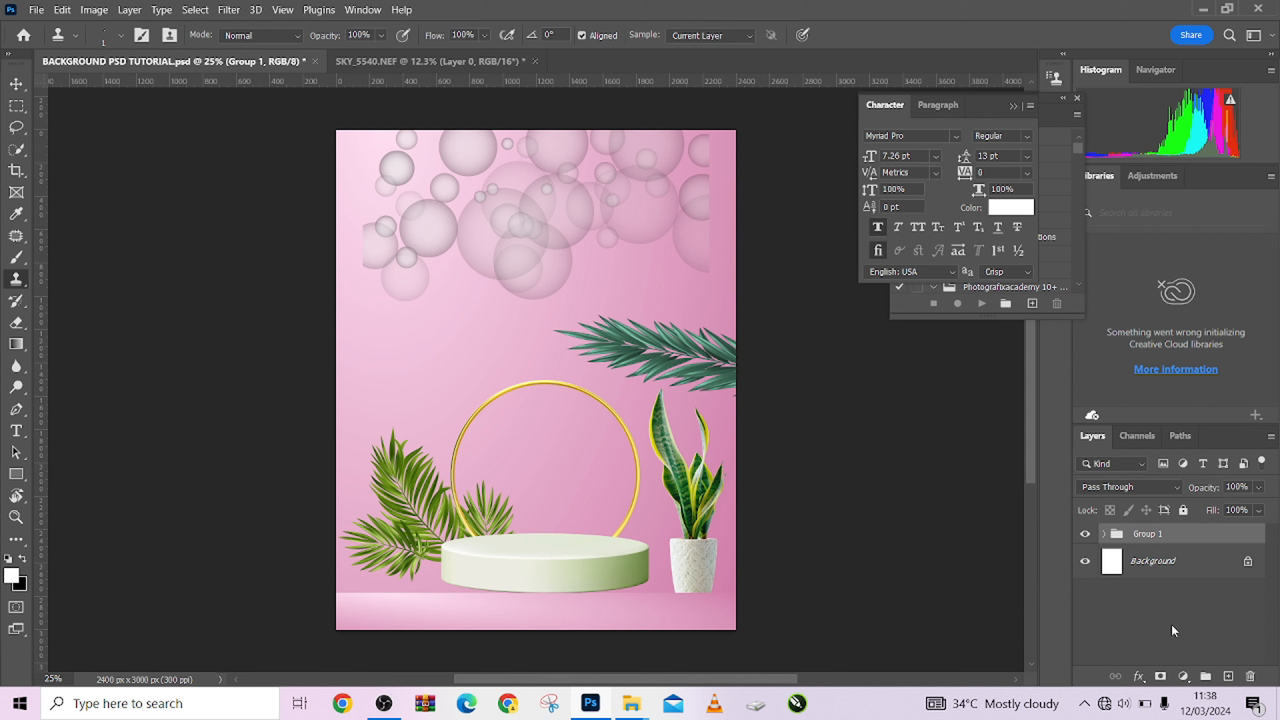
click(1104, 535)
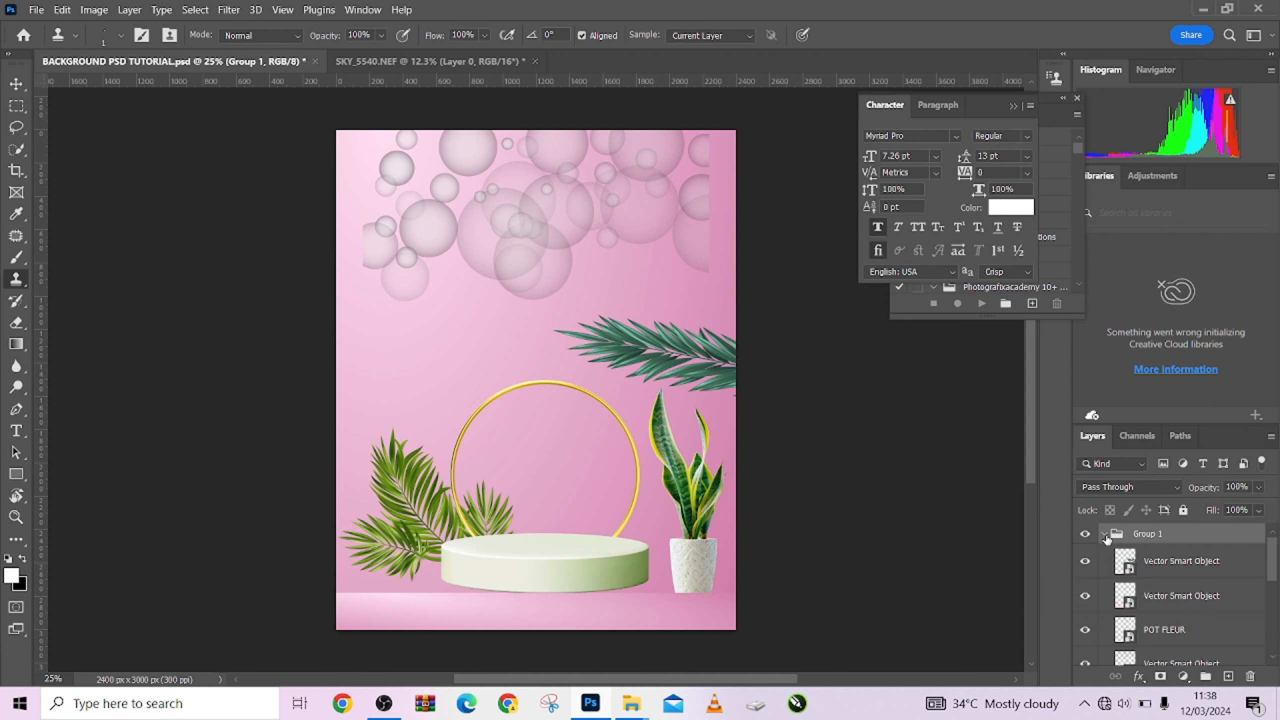
Toggle the visibility of the second Vector Smart Object and POT FLEUR layers to identify their contents
click(1086, 595)
click(1087, 595)
click(1087, 597)
click(1087, 596)
click(1086, 631)
click(1086, 631)
Select the round podium with the Move tool and rename its layer as plattform
click(23, 89)
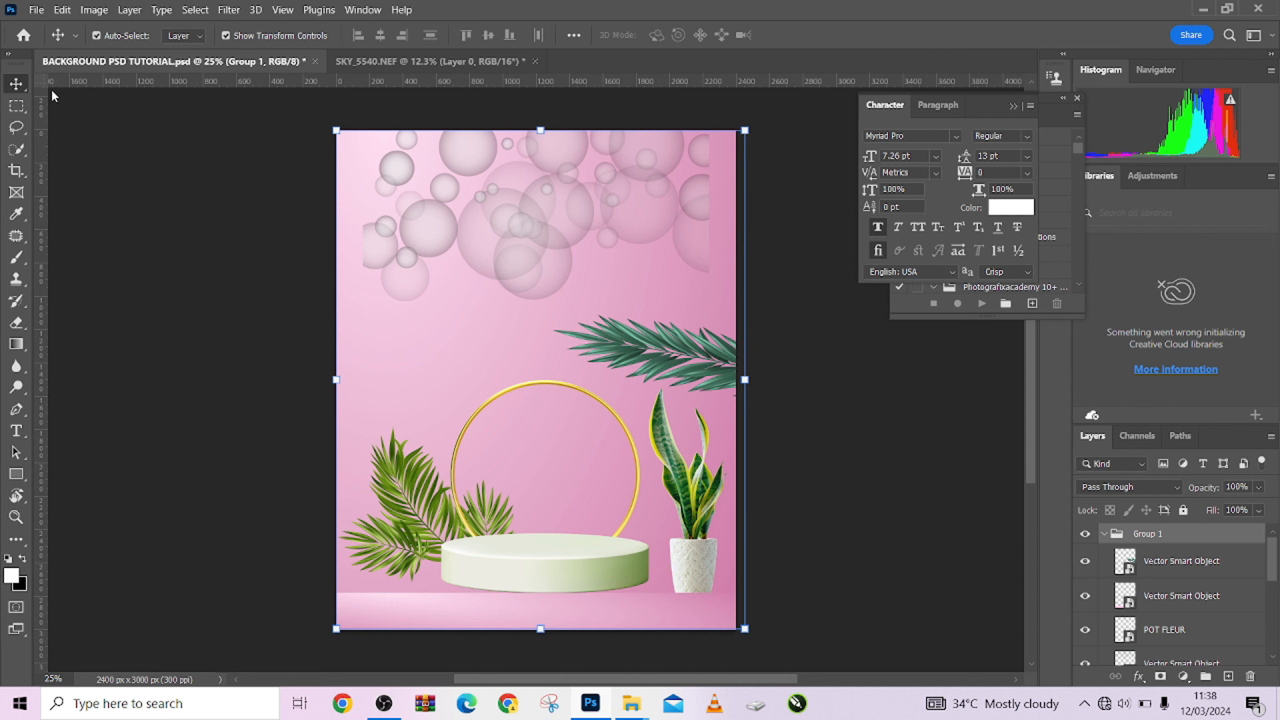
click(533, 564)
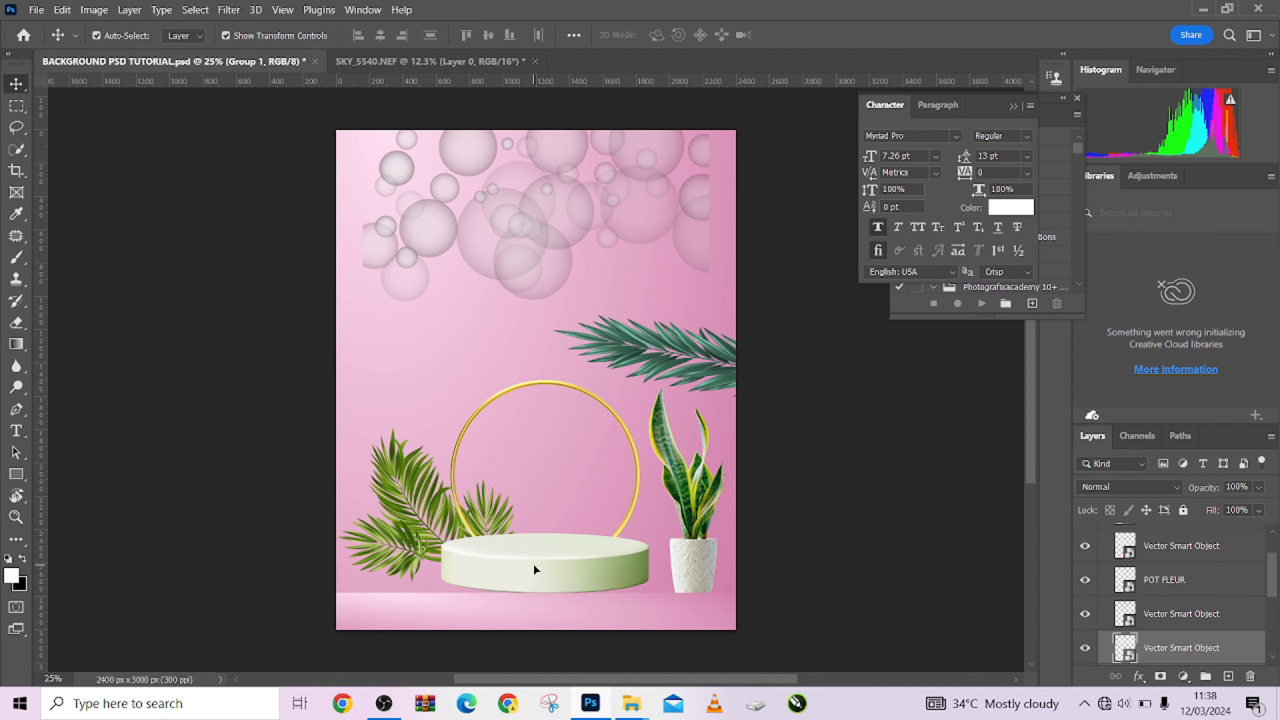
double_click(1167, 651)
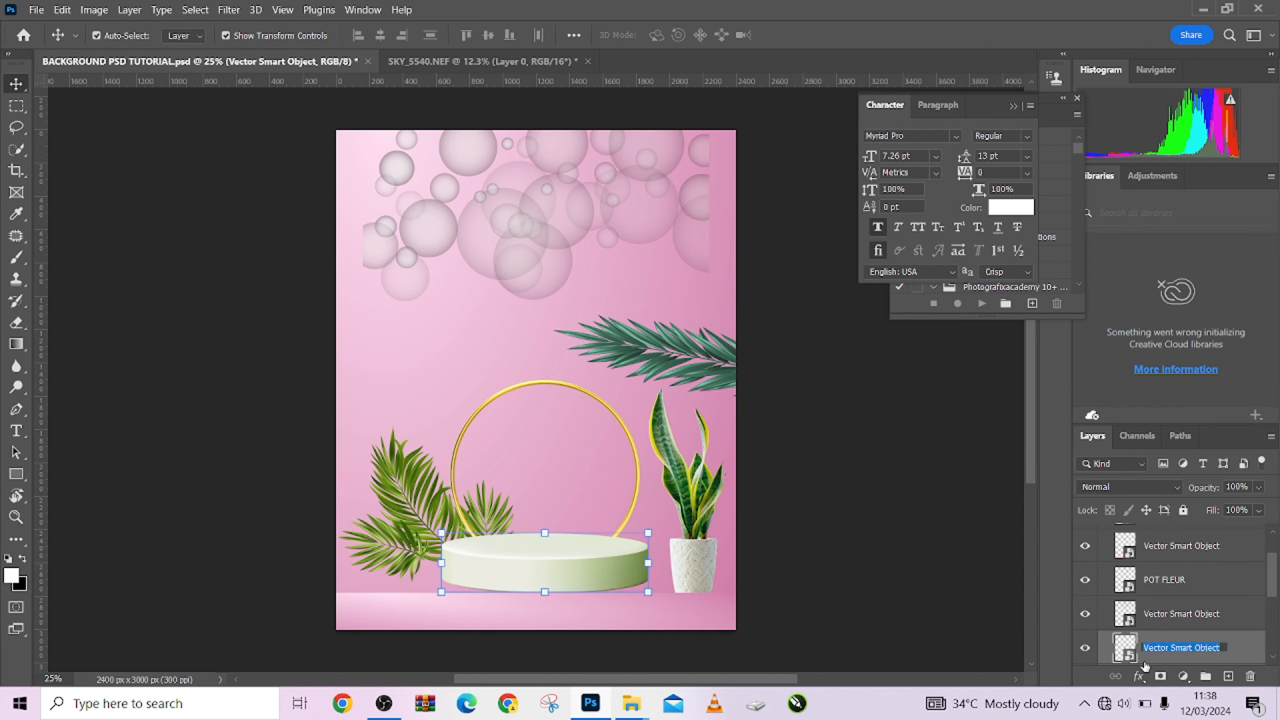
text(plattform)
key(Return)
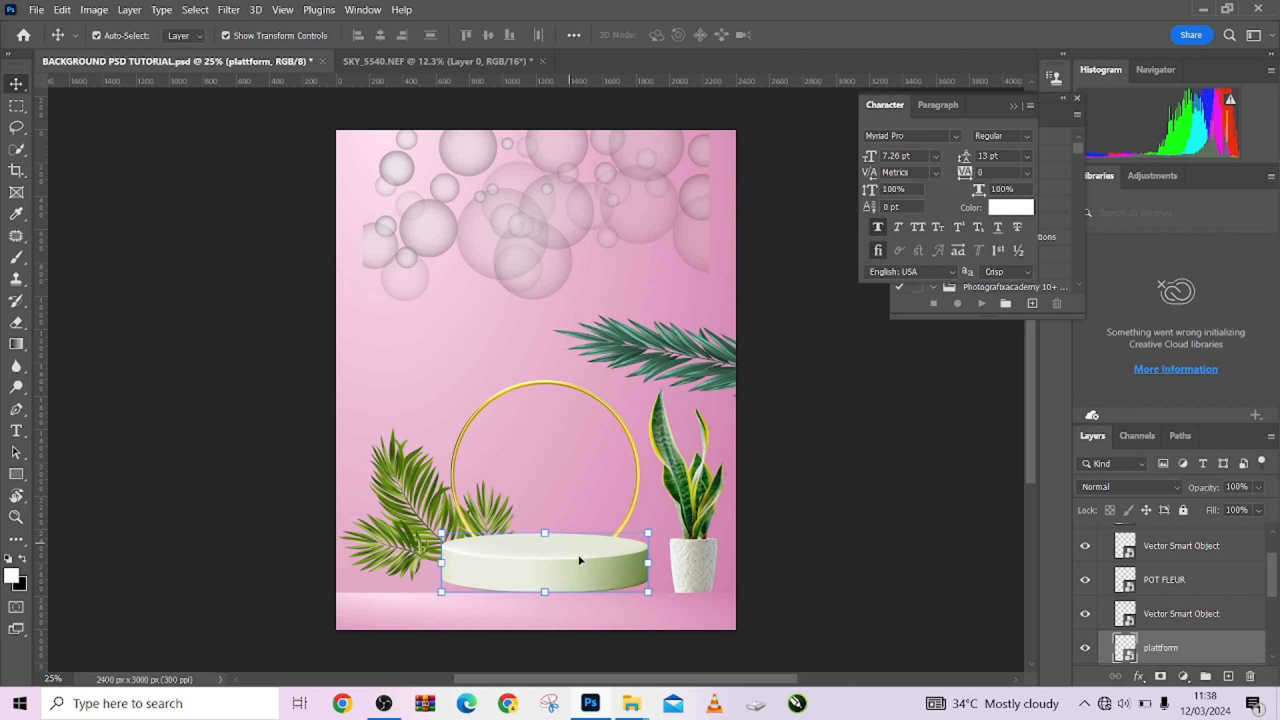
Copy the plattform layer into the SKY_5540.NEF document, accepting the bit-depth difference and suppressing that warning in future
drag(578, 555, 555, 407)
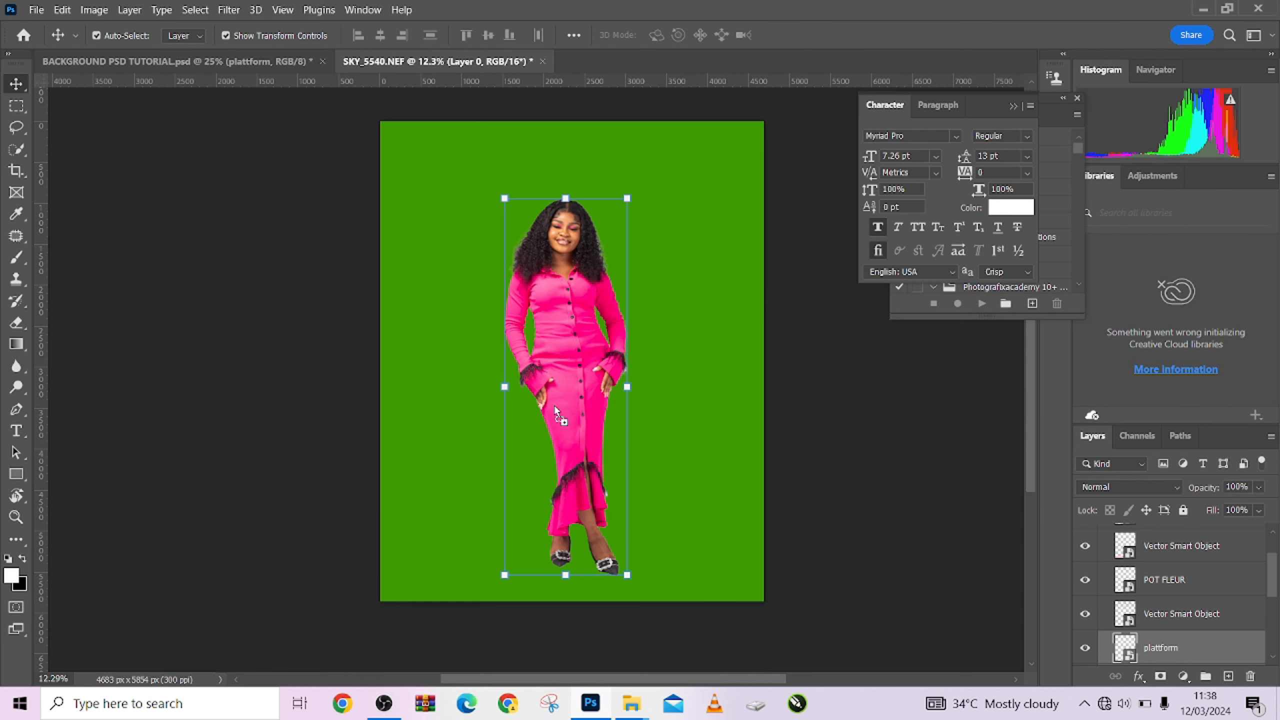
drag(581, 496, 581, 496)
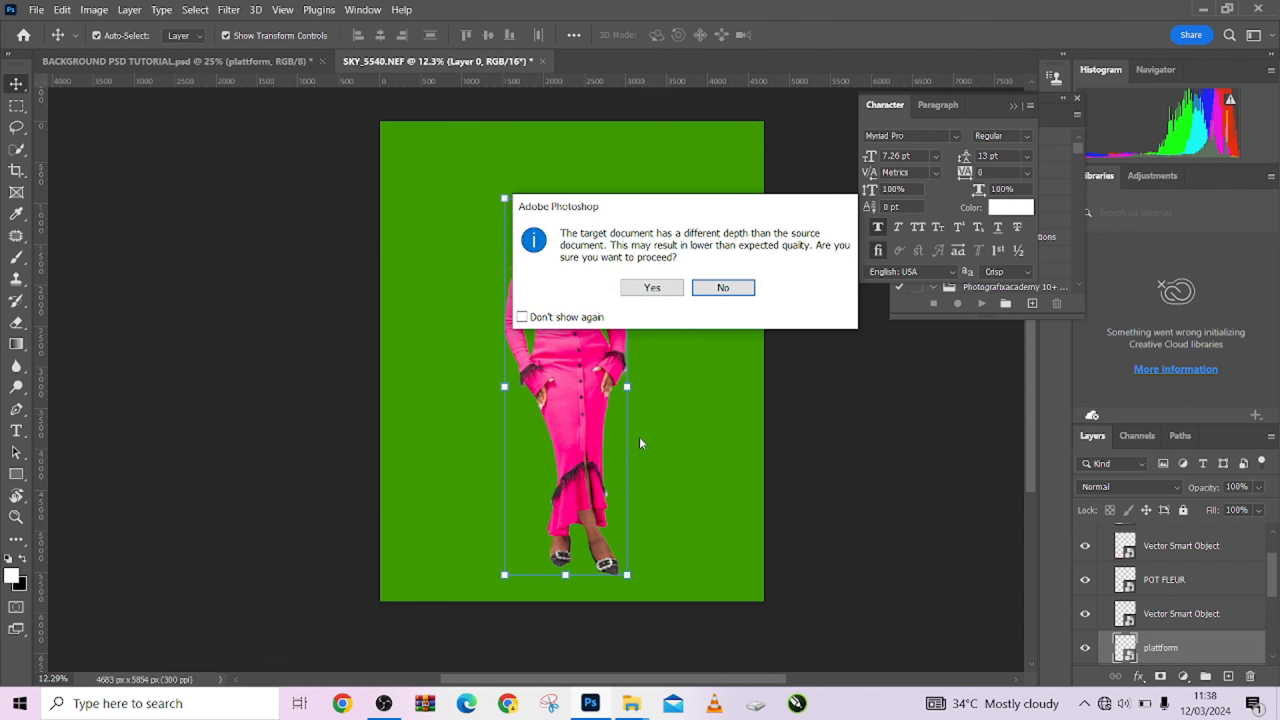
click(595, 317)
click(669, 283)
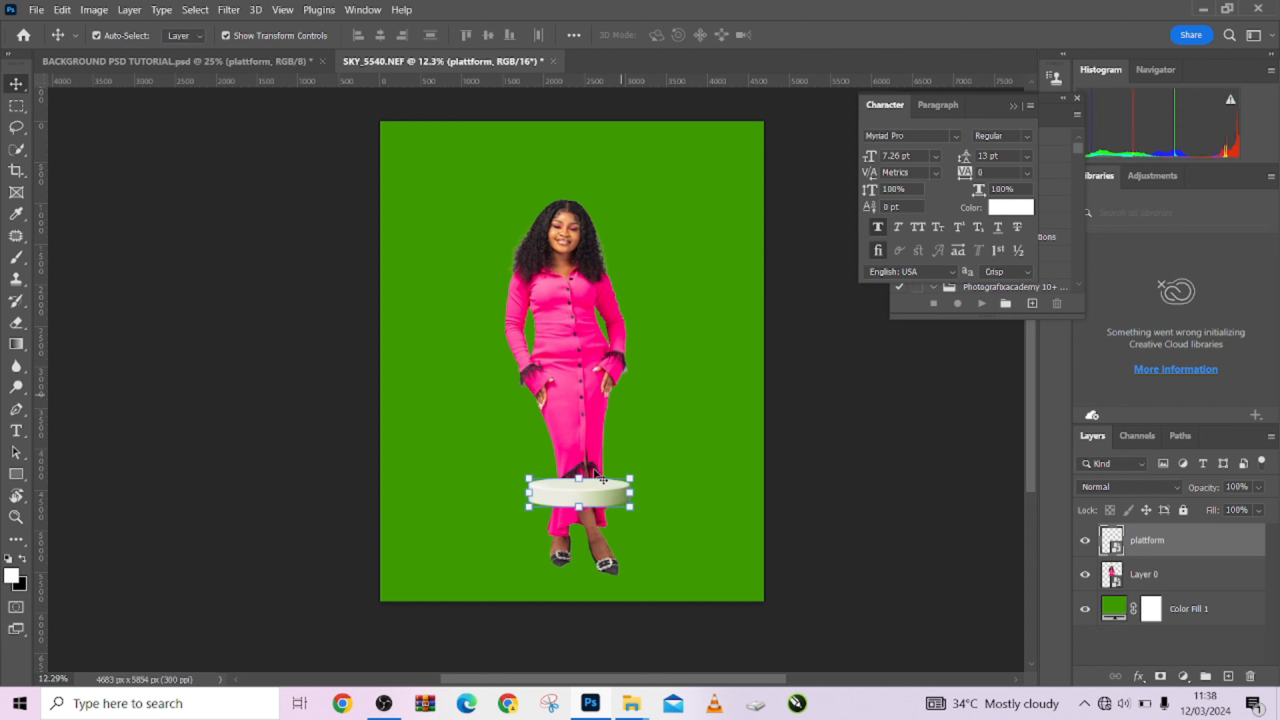
Place the platform at the woman's feet and scale it proportionally to about 51%
drag(593, 492, 713, 521)
key(ctrl+t)
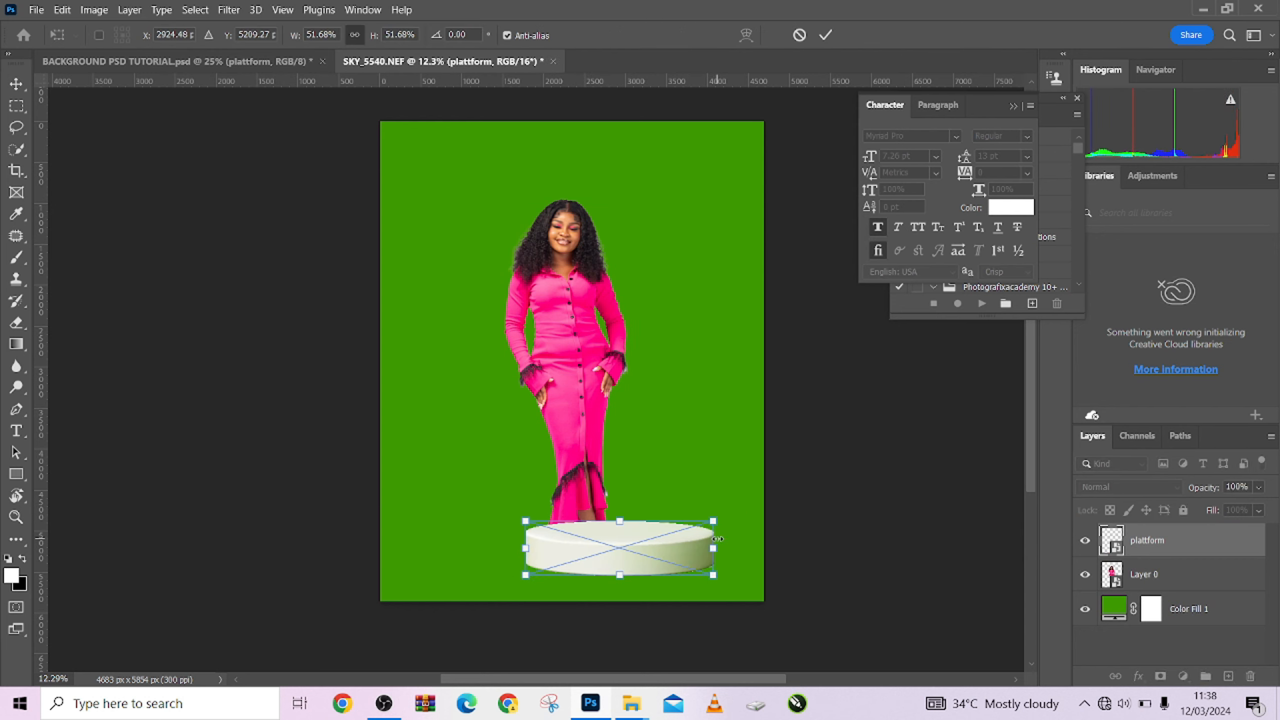
key(ctrl+z)
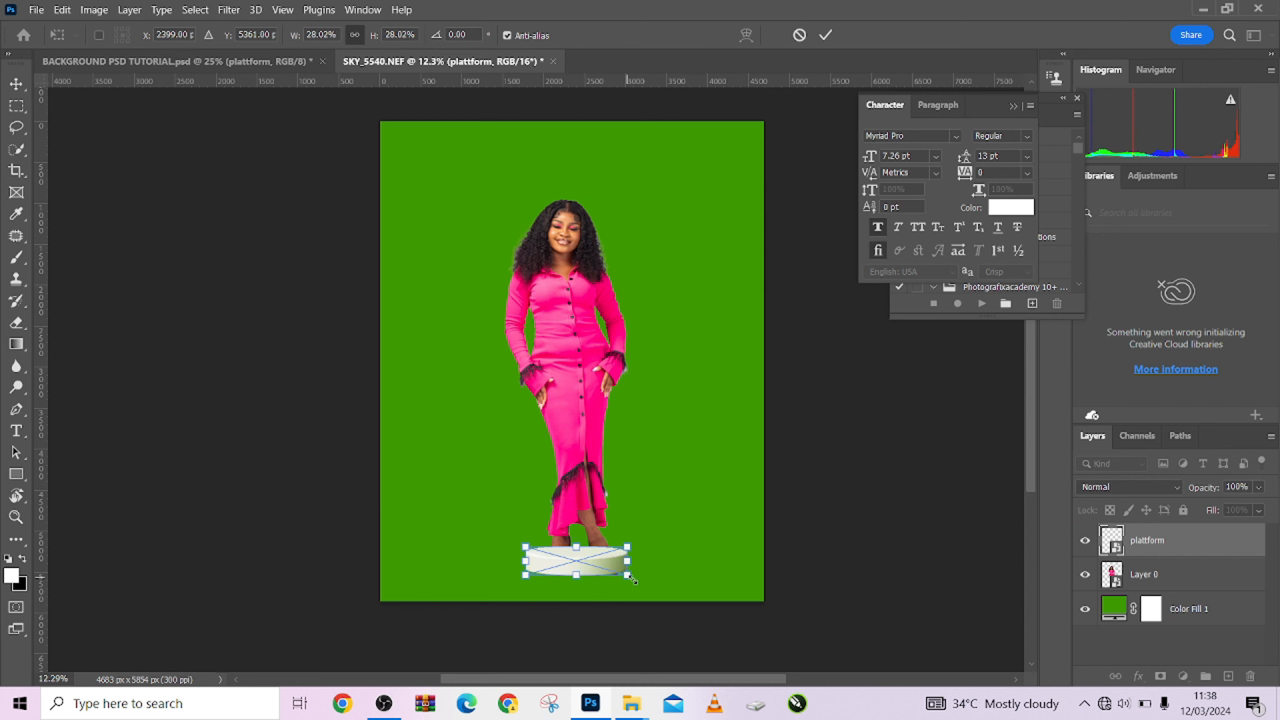
drag(628, 579, 648, 591)
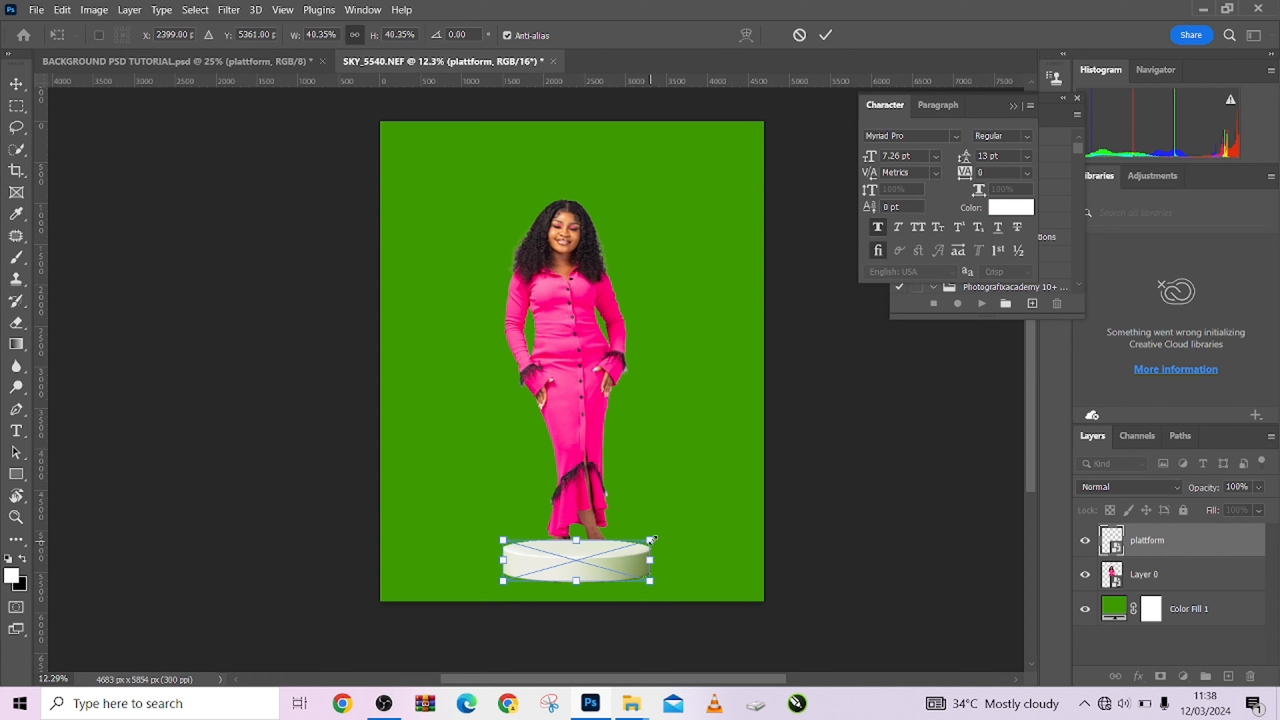
drag(650, 540, 675, 531)
drag(503, 533, 489, 527)
click(825, 35)
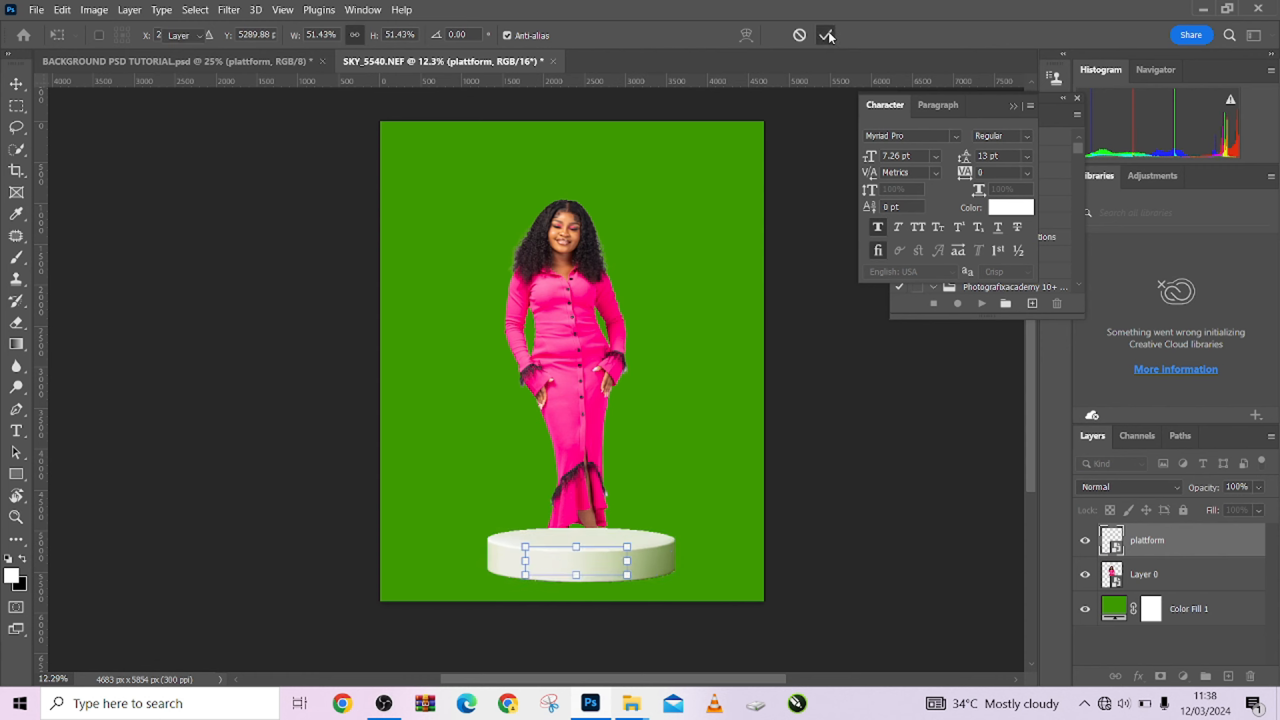
Shift the platform slightly down and left, and move Layer 0 above plattform in the layer stack
drag(589, 559, 584, 575)
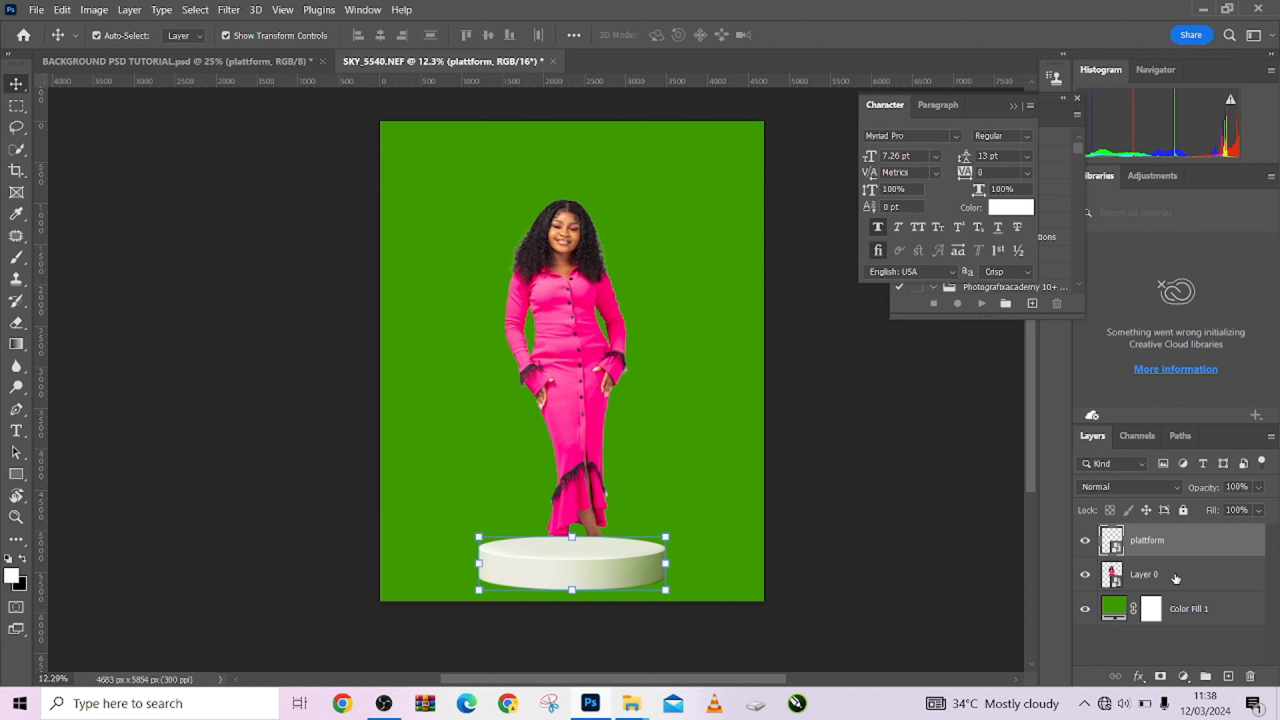
drag(1173, 582, 1176, 534)
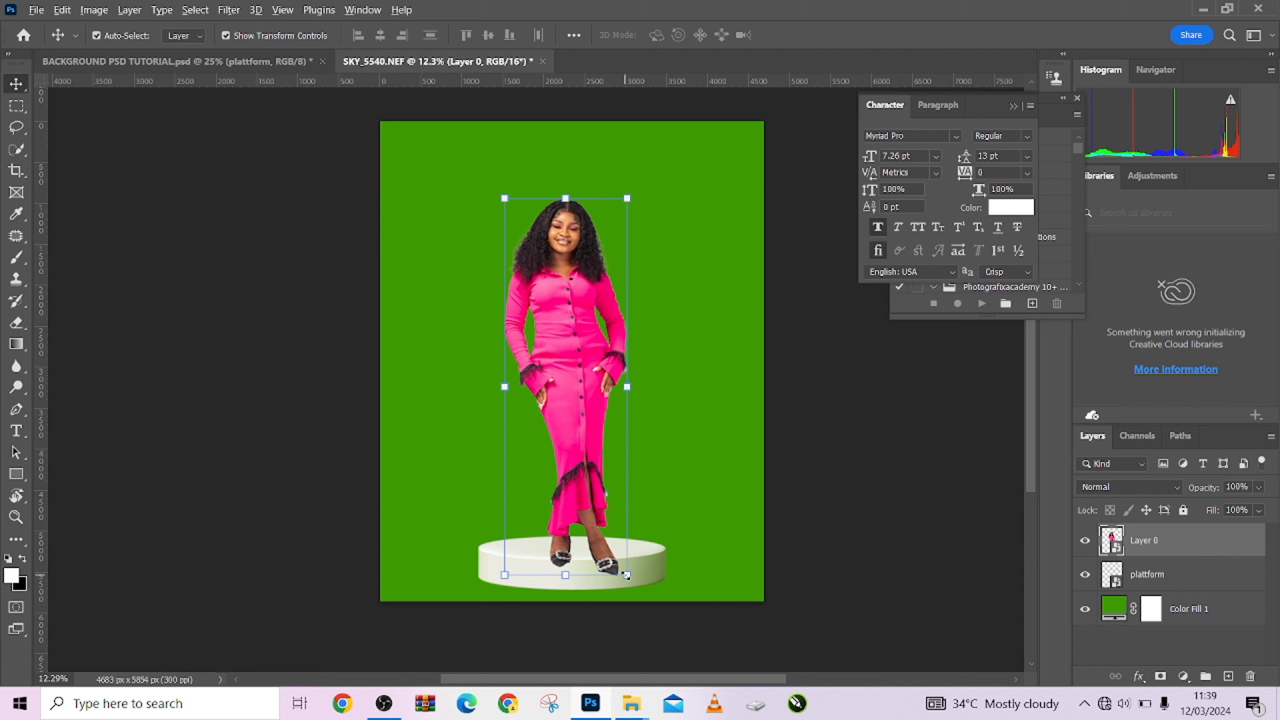
Shrink the woman's smart object on Layer 0 to about 21.75% of its size
drag(605, 521, 580, 427)
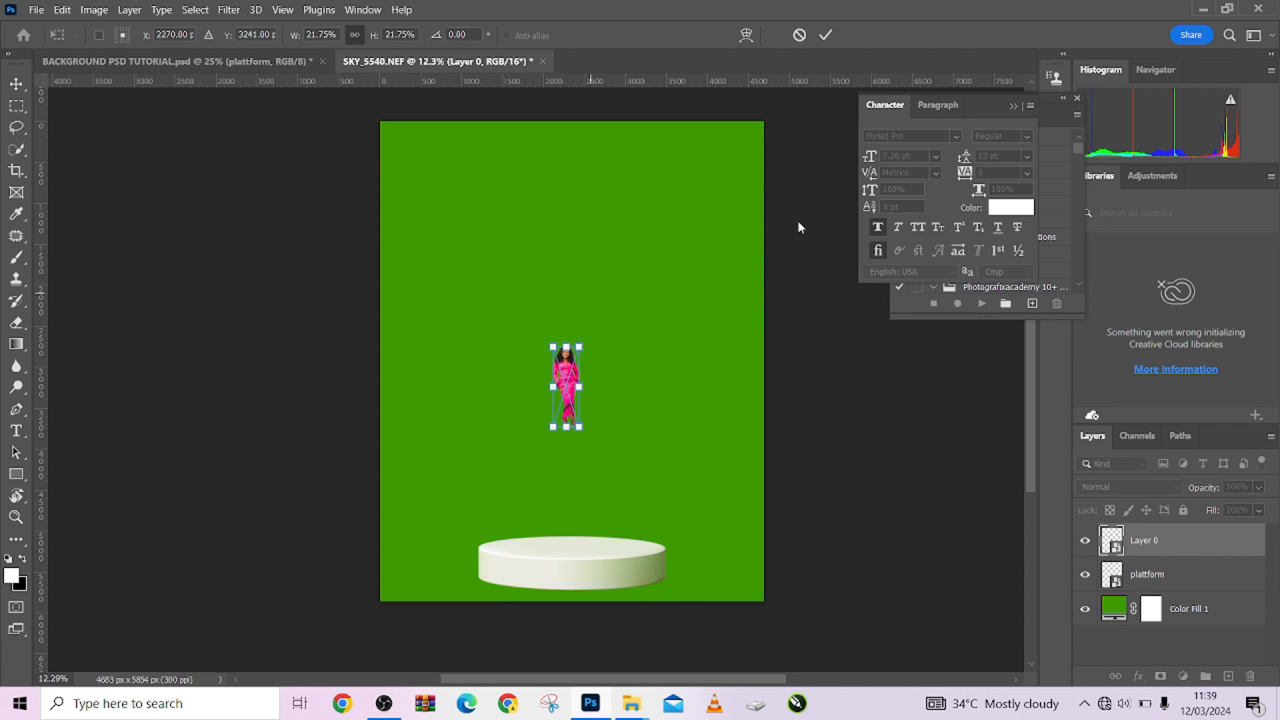
click(825, 34)
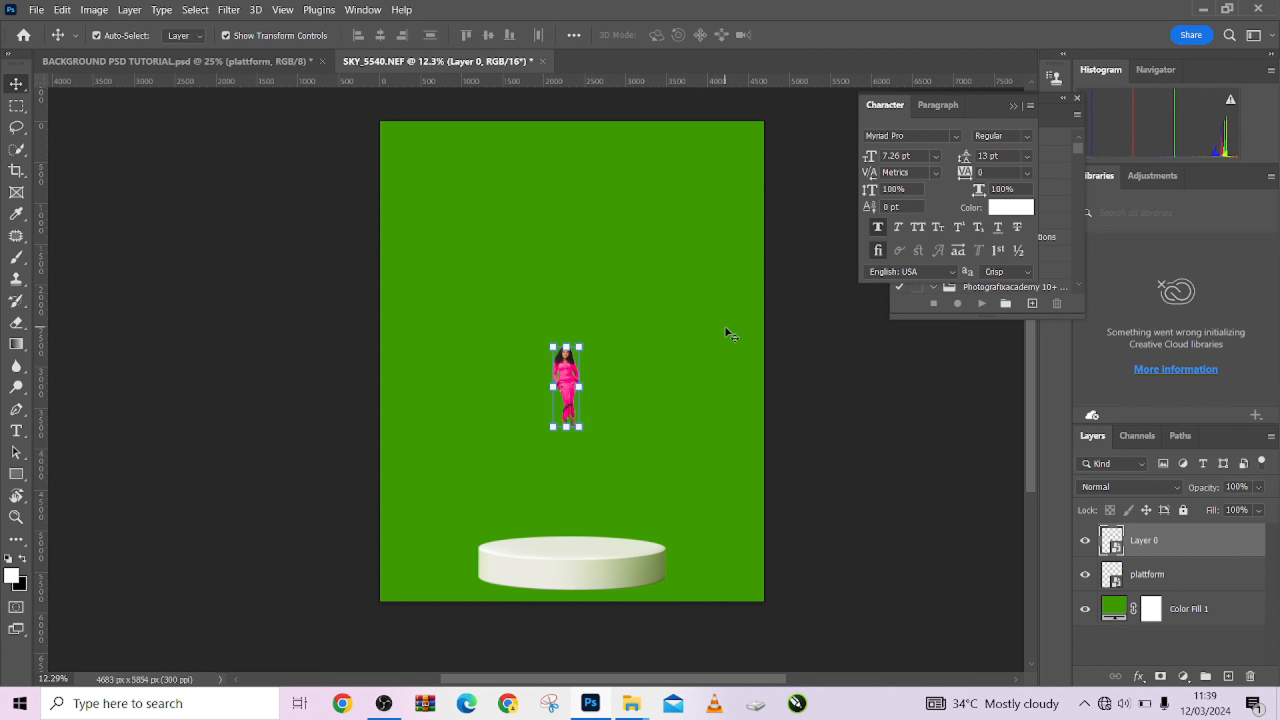
Try enlarging the shrunken woman to about 112.65%, inspect her dress and face up close, and cancel the transform
drag(578, 426, 681, 590)
scroll(558, 275, up, 5)
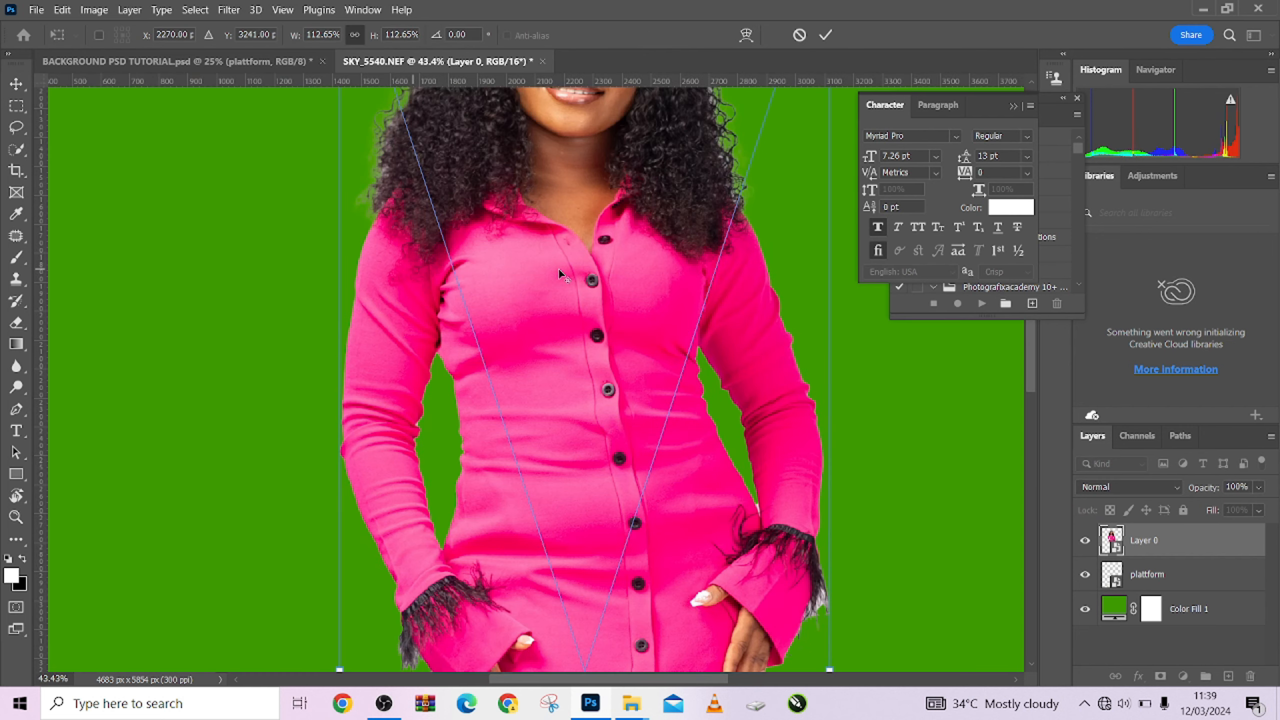
scroll(558, 274, up, 3)
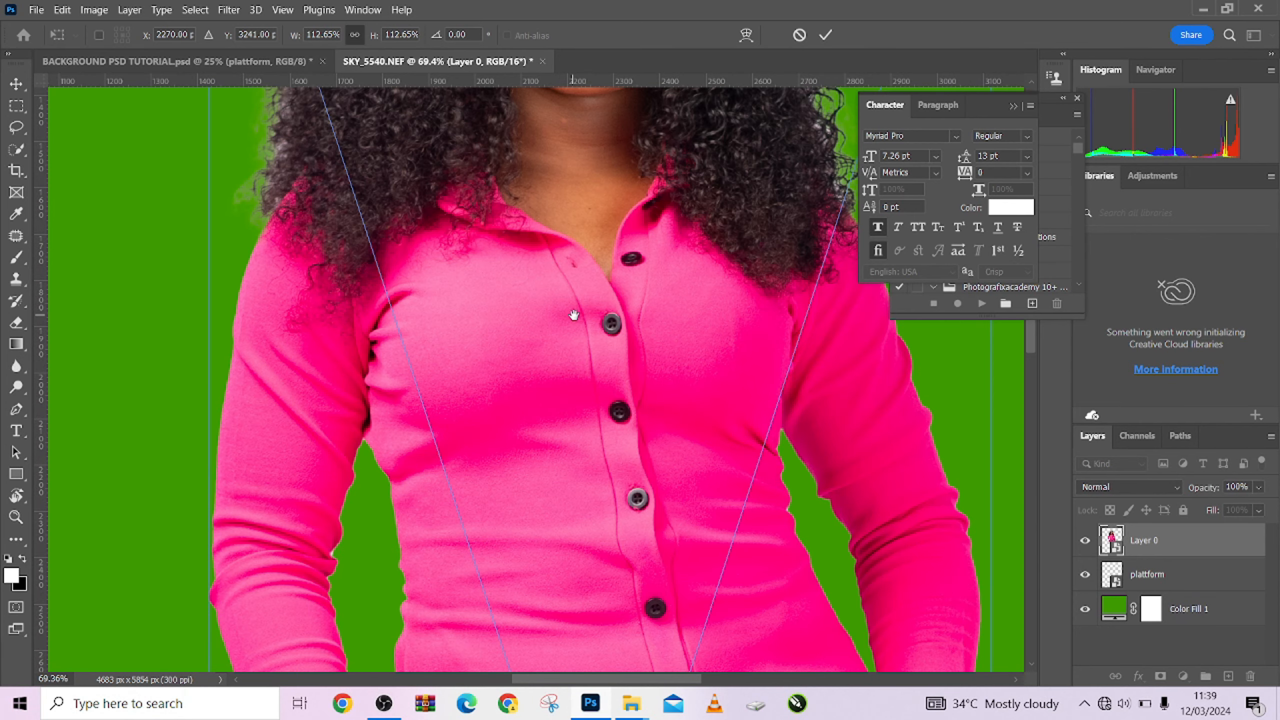
drag(580, 268, 566, 485)
drag(586, 318, 566, 426)
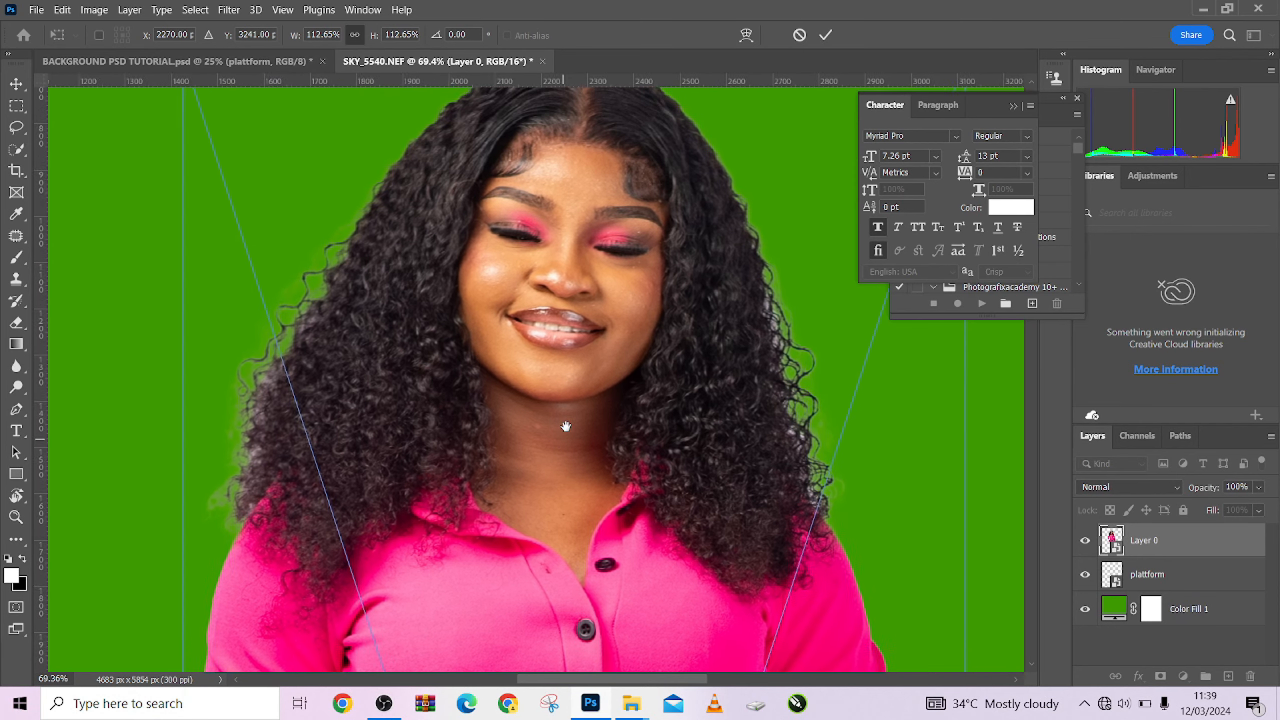
click(800, 34)
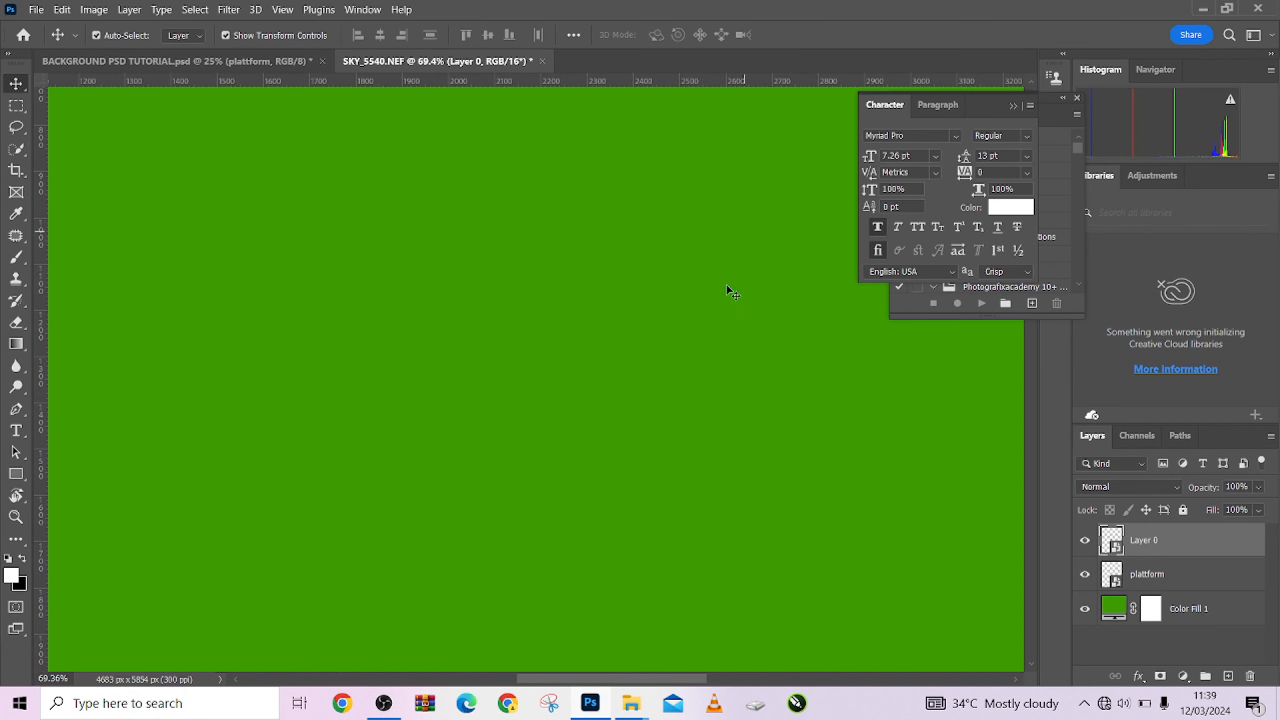
Try scaling the small woman up to about 72% from her upper corner, and discard the transform
scroll(612, 262, down, 5)
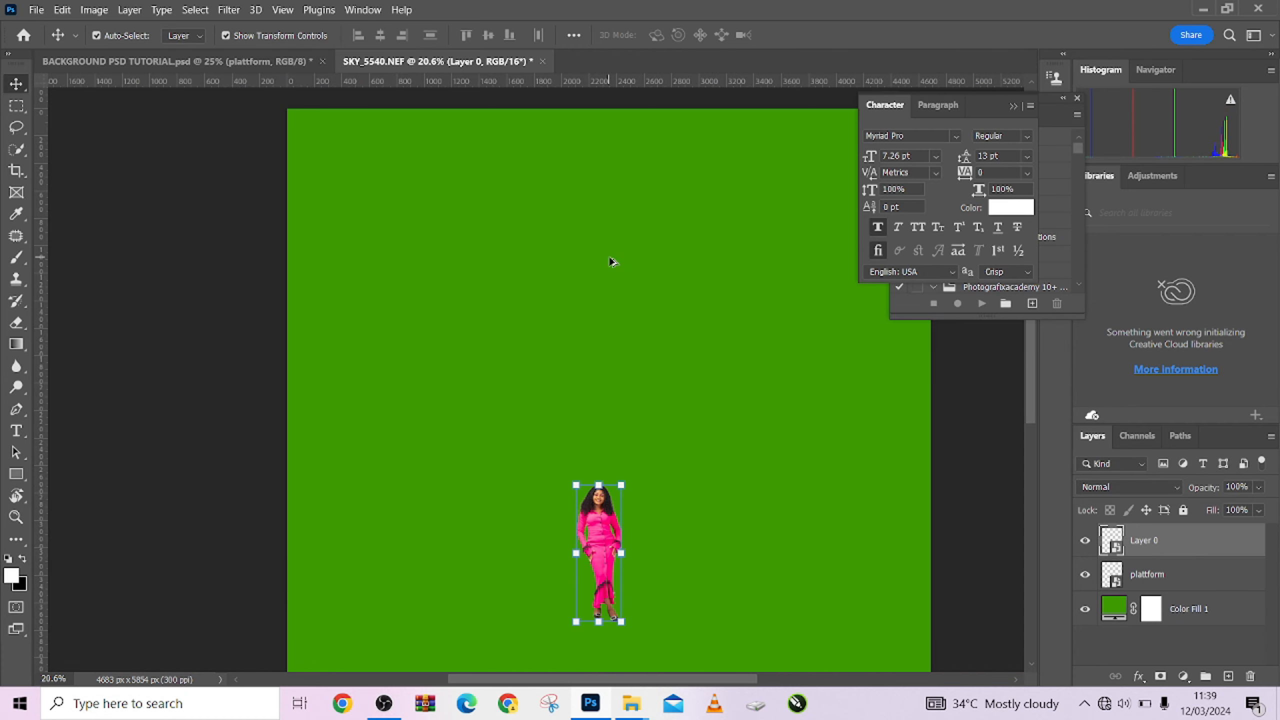
scroll(611, 262, down, 1)
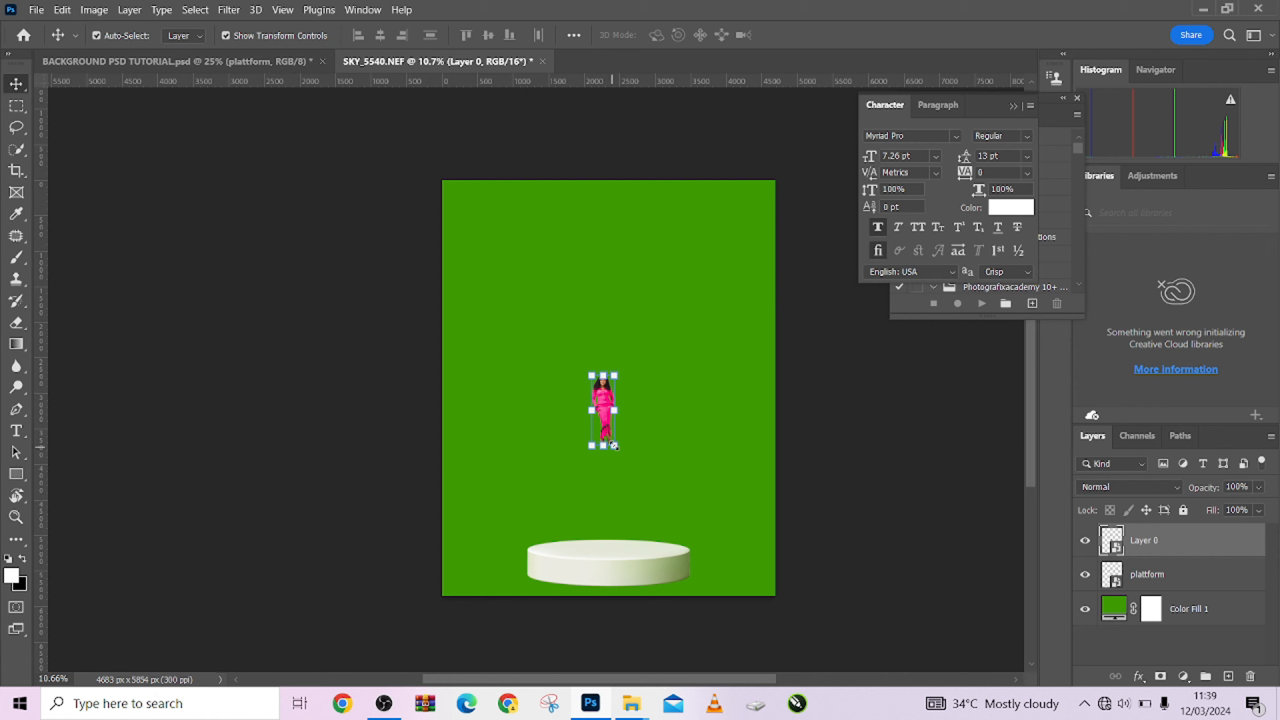
drag(614, 446, 754, 579)
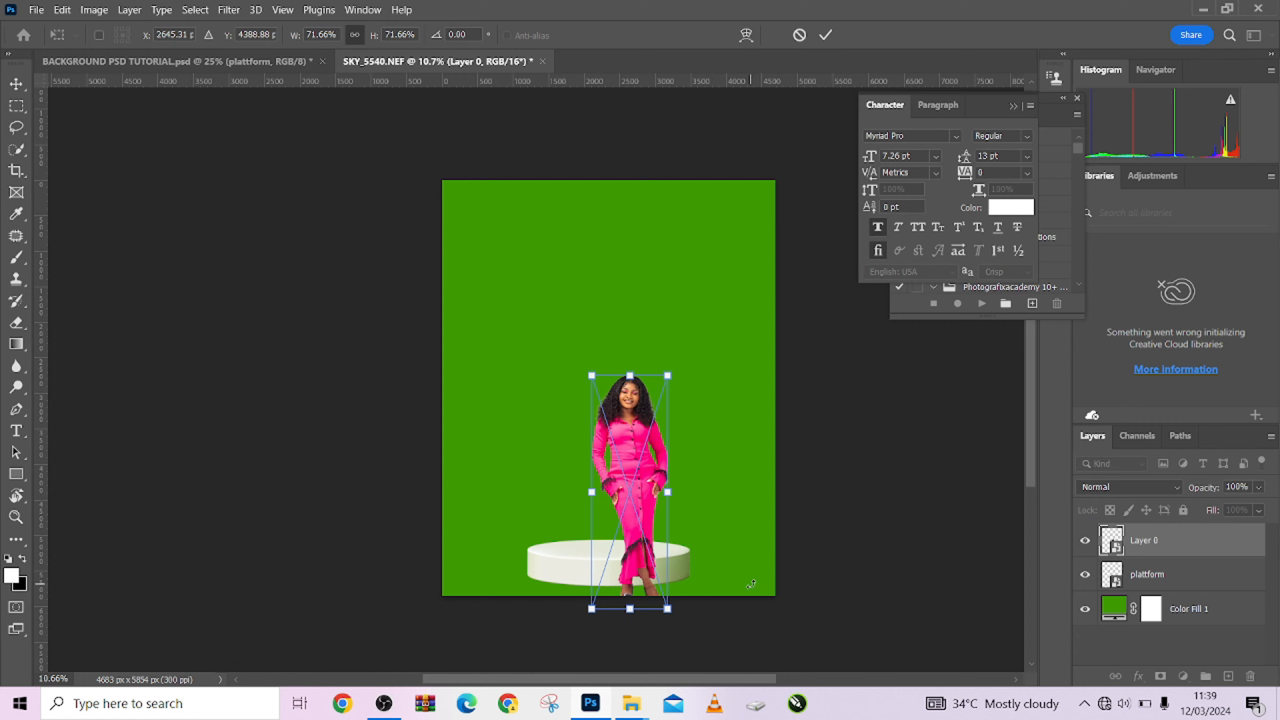
key(ctrl+z)
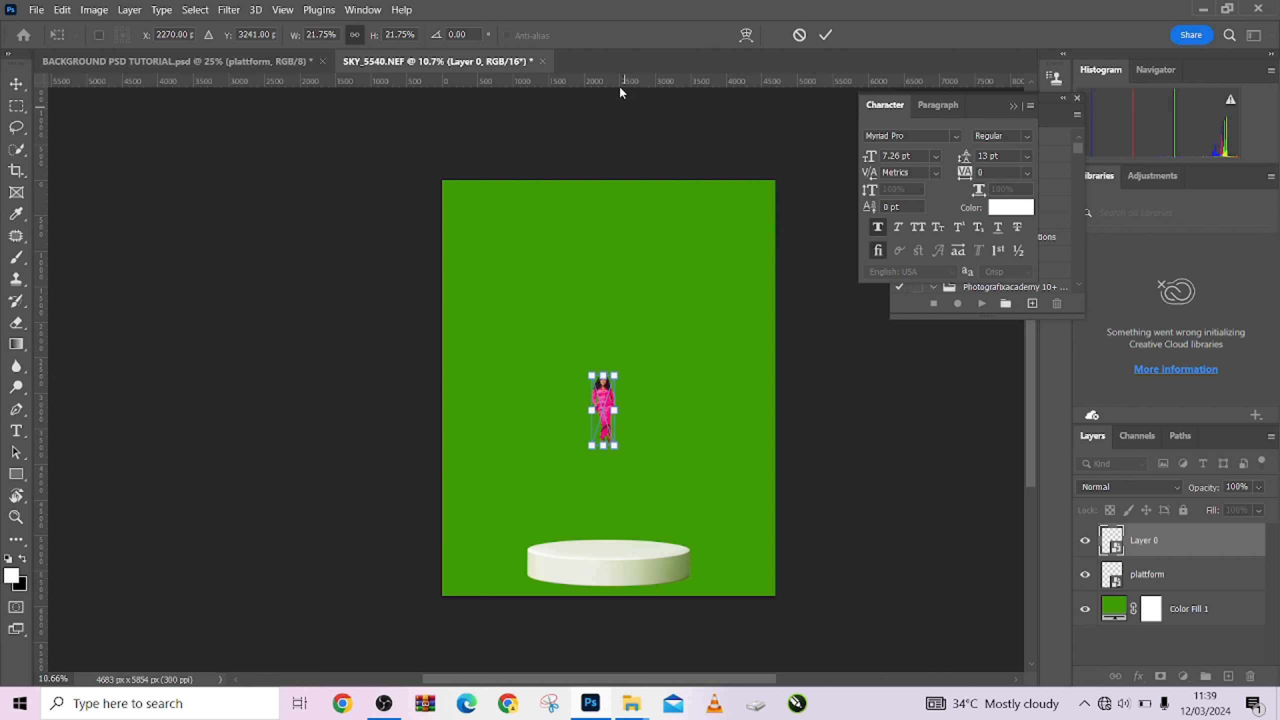
click(799, 35)
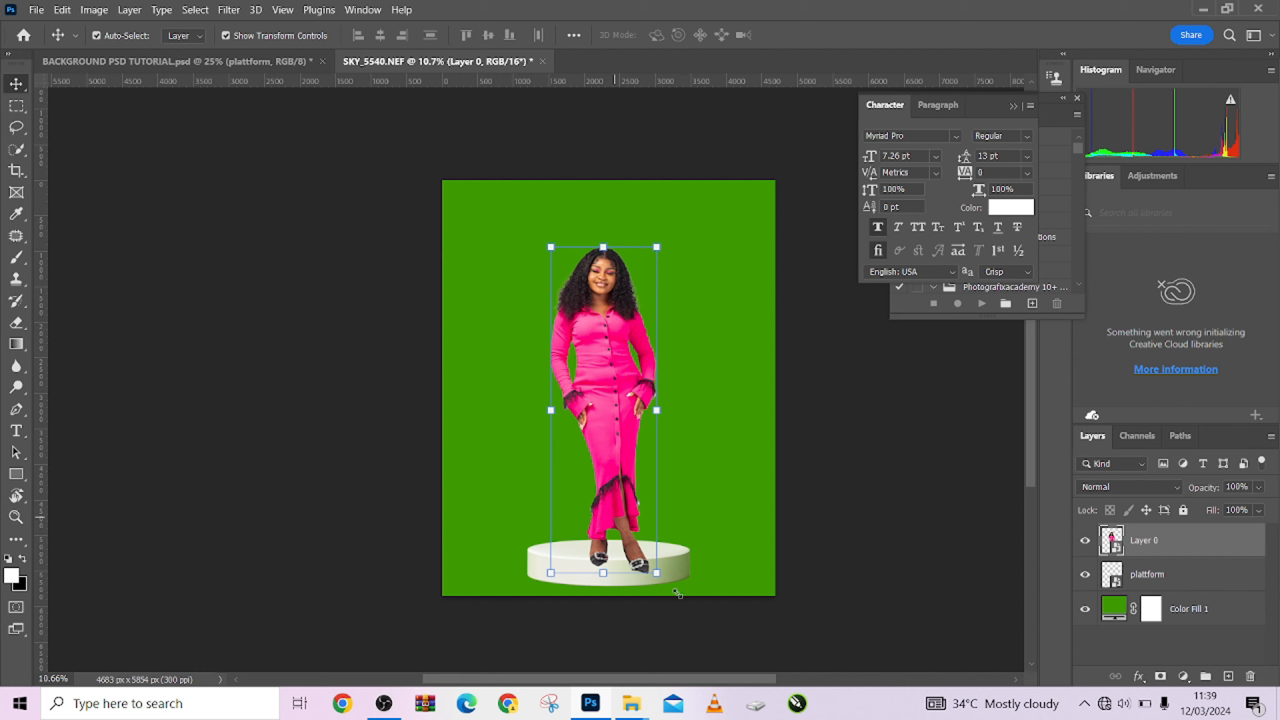
Move the woman on Layer 0 slightly up and left so her shoes rest on the platform's top surface
mouse_move(629, 565)
mouse_down()
mouse_move(623, 551)
mouse_move(621, 570)
mouse_up()
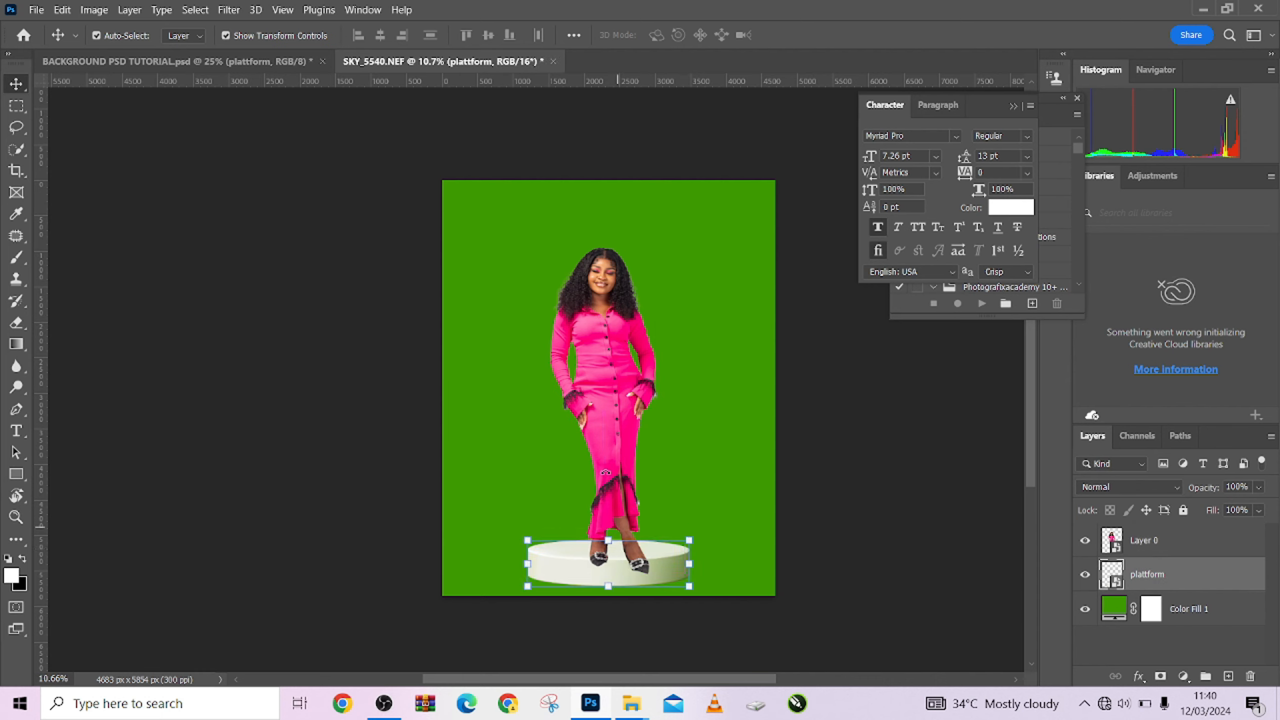
ctrl+click(608, 474)
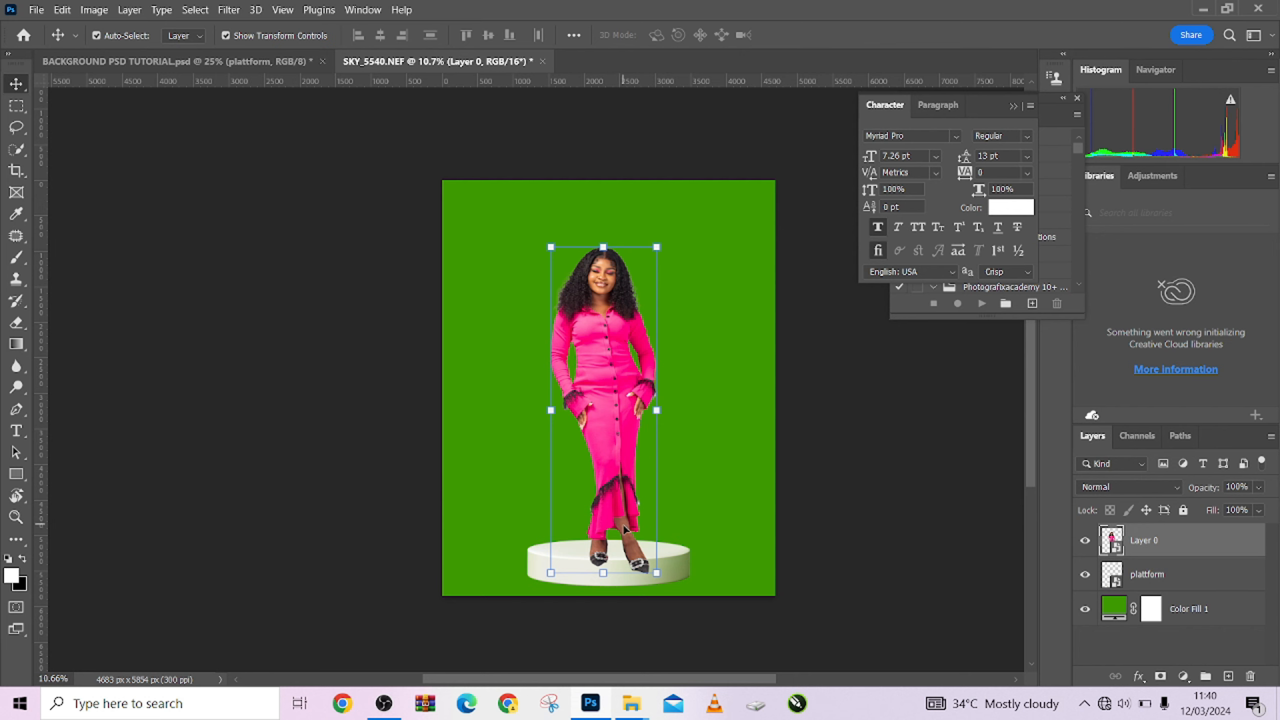
drag(626, 561, 619, 550)
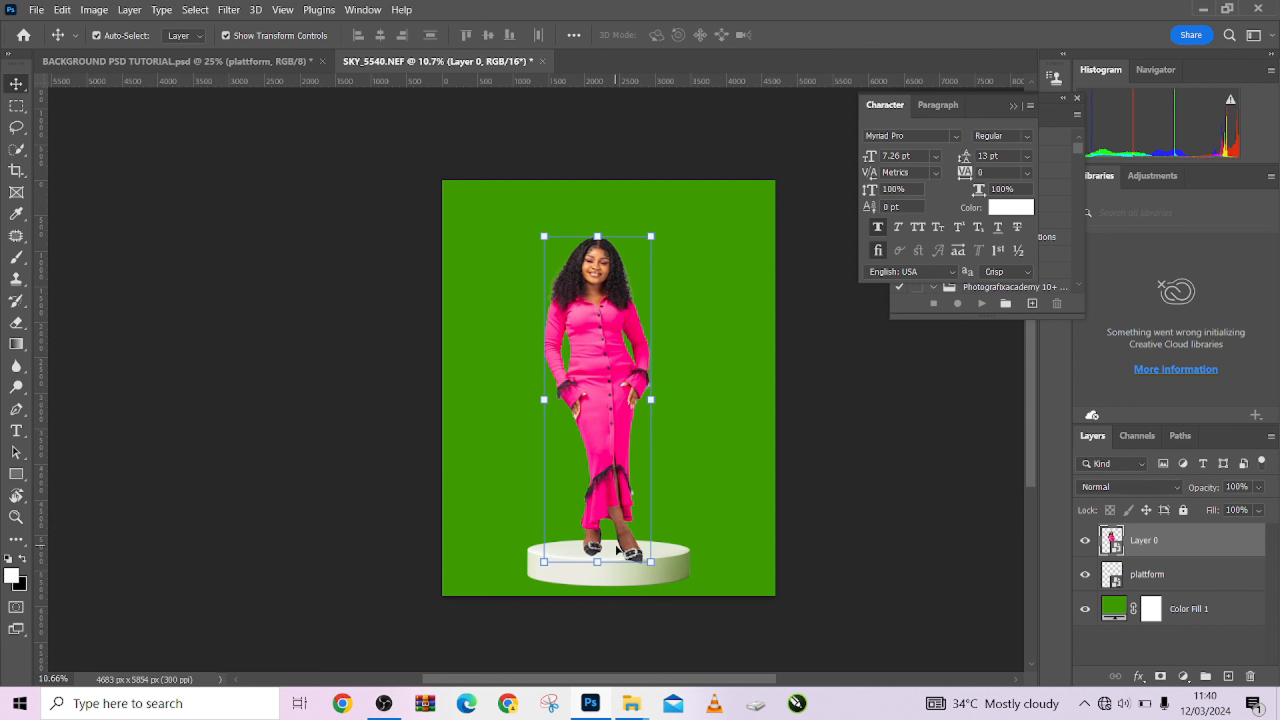
click(620, 561)
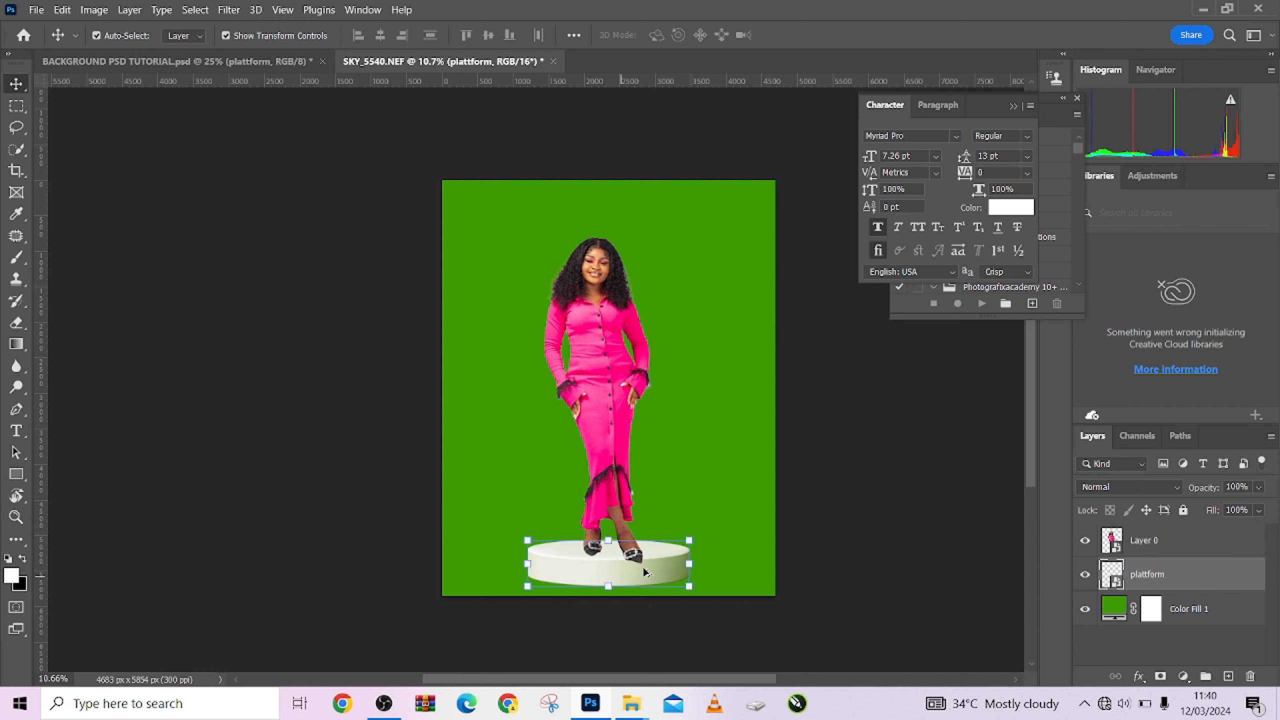
click(593, 417)
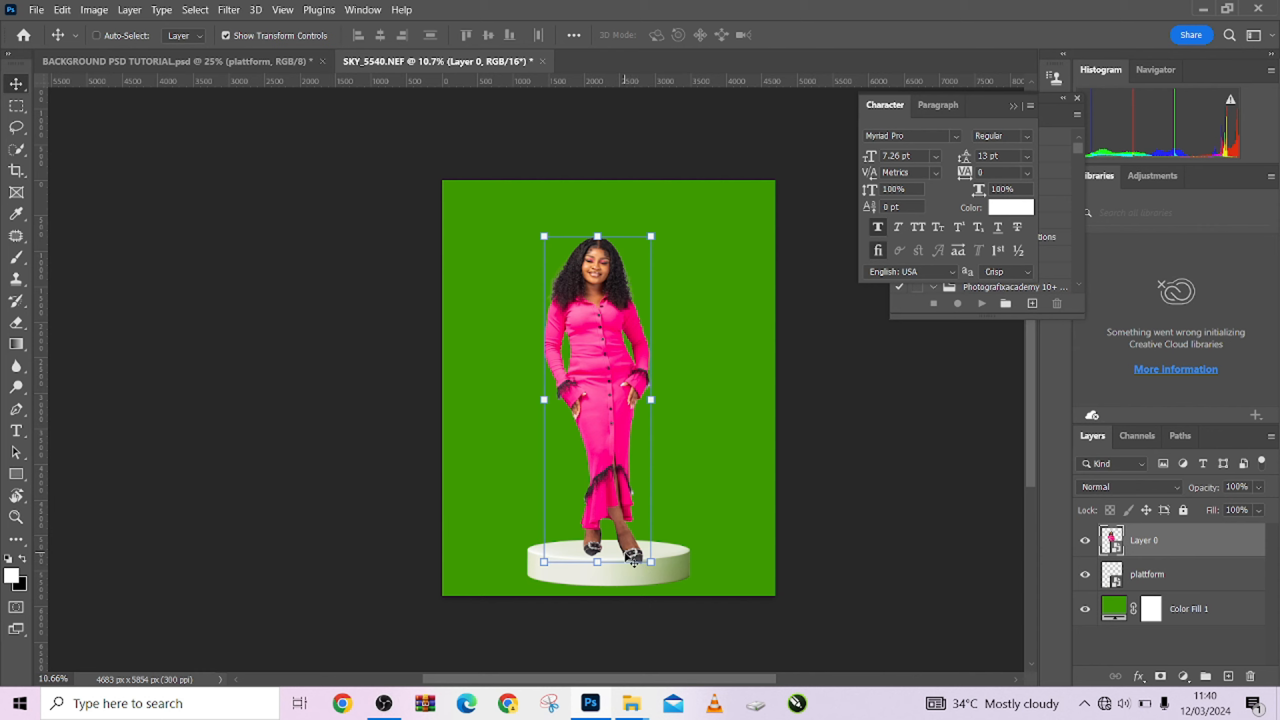
ctrl+click(626, 553)
Start a free transform on the woman, enable its reference point and place it between her shoes
key(ctrl+t)
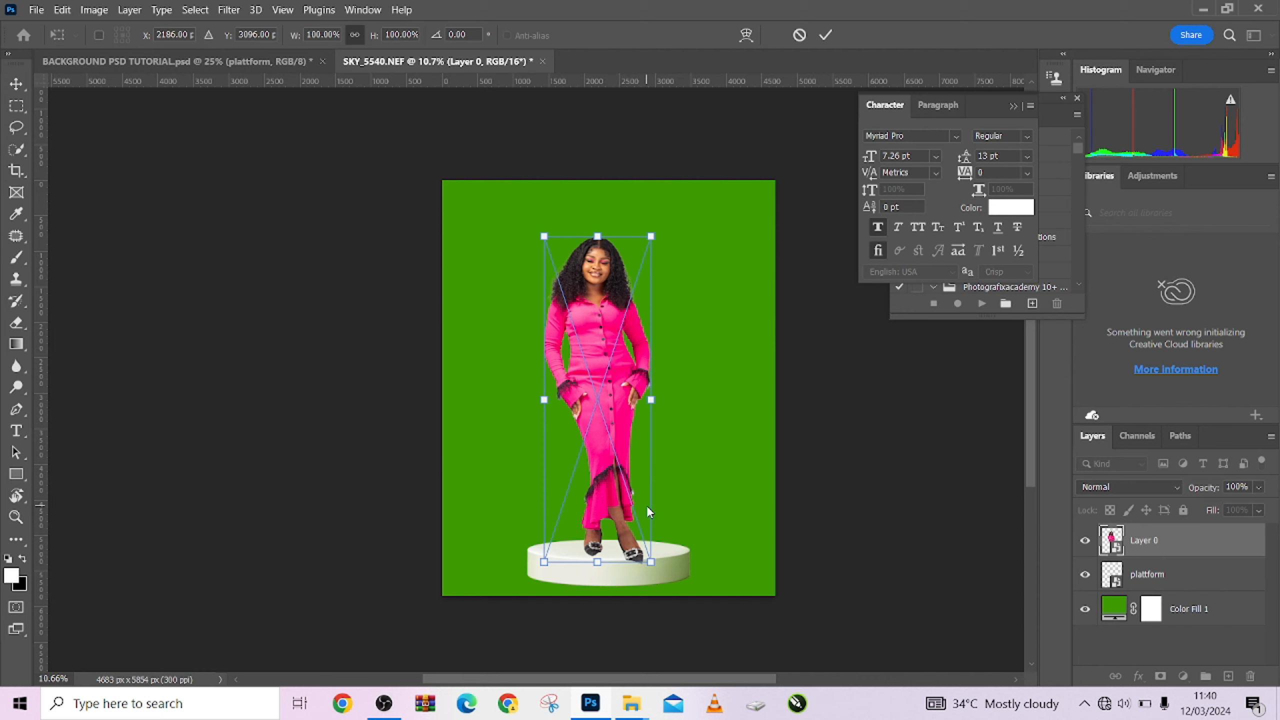
alt+click(606, 547)
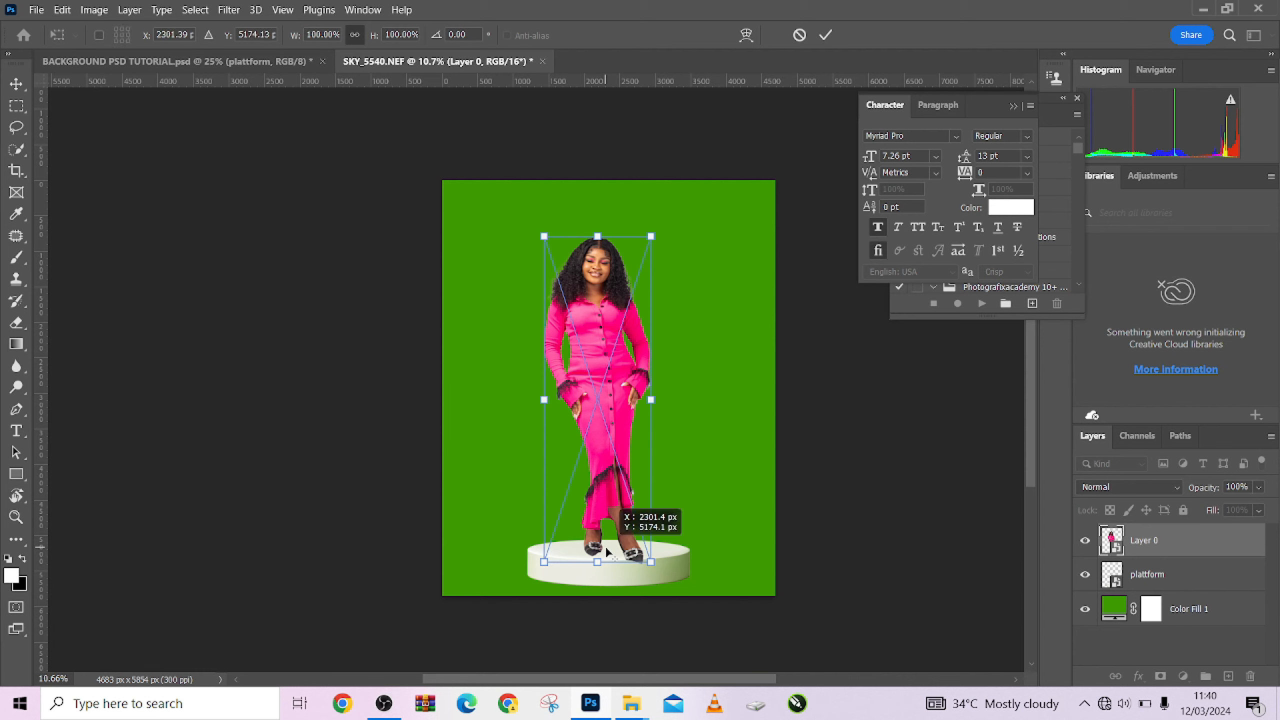
alt+click(607, 548)
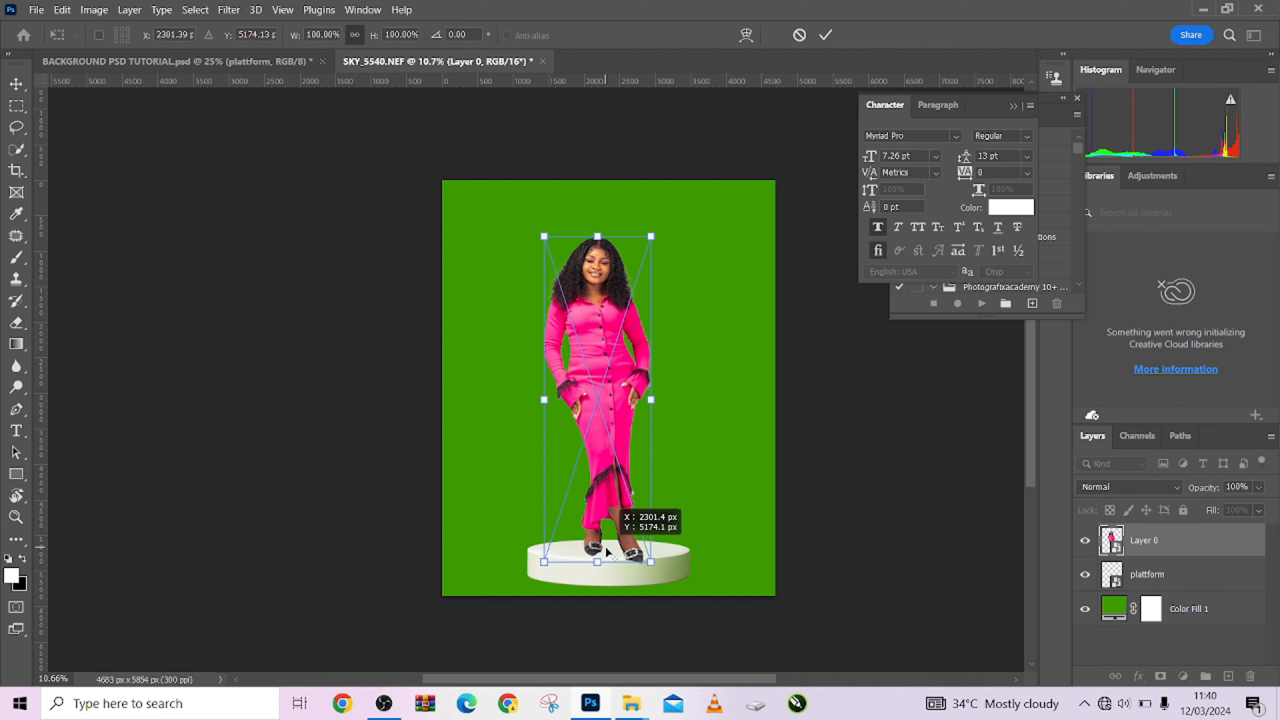
click(99, 35)
click(122, 35)
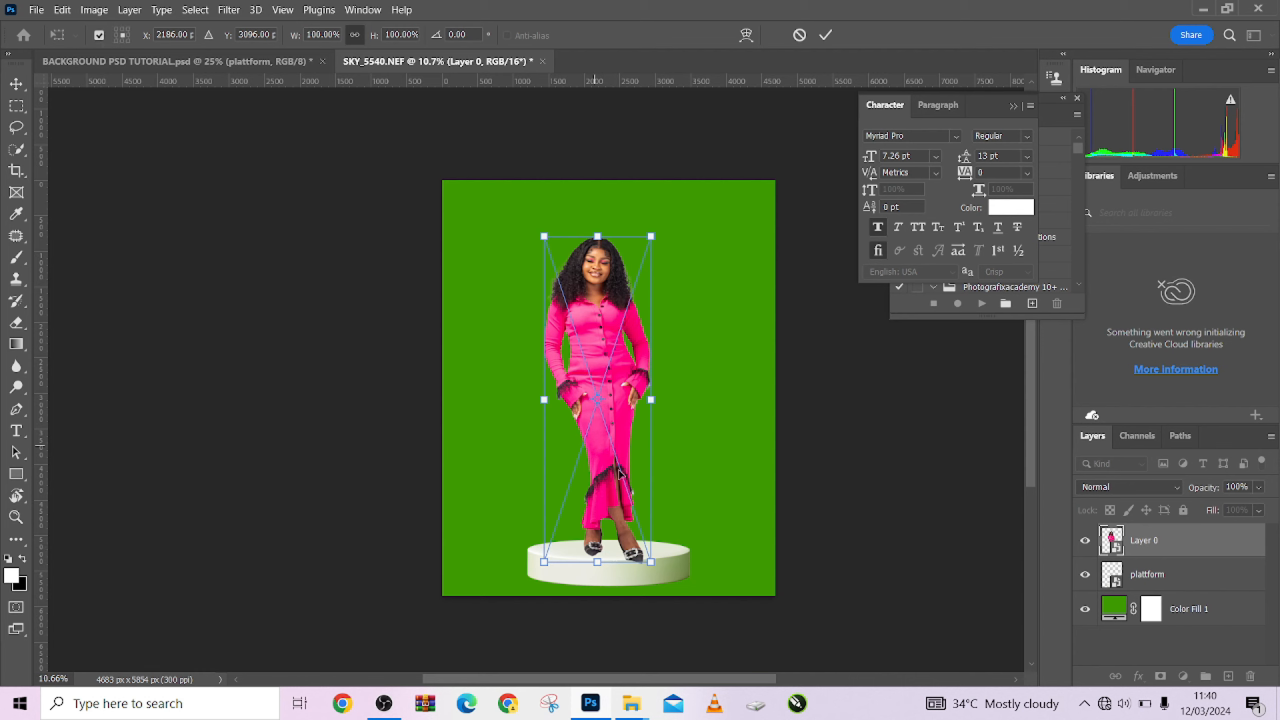
alt+click(606, 556)
Scale the woman proportionally to about 91.5% around the point at her feet and apply the transform
drag(607, 553, 644, 556)
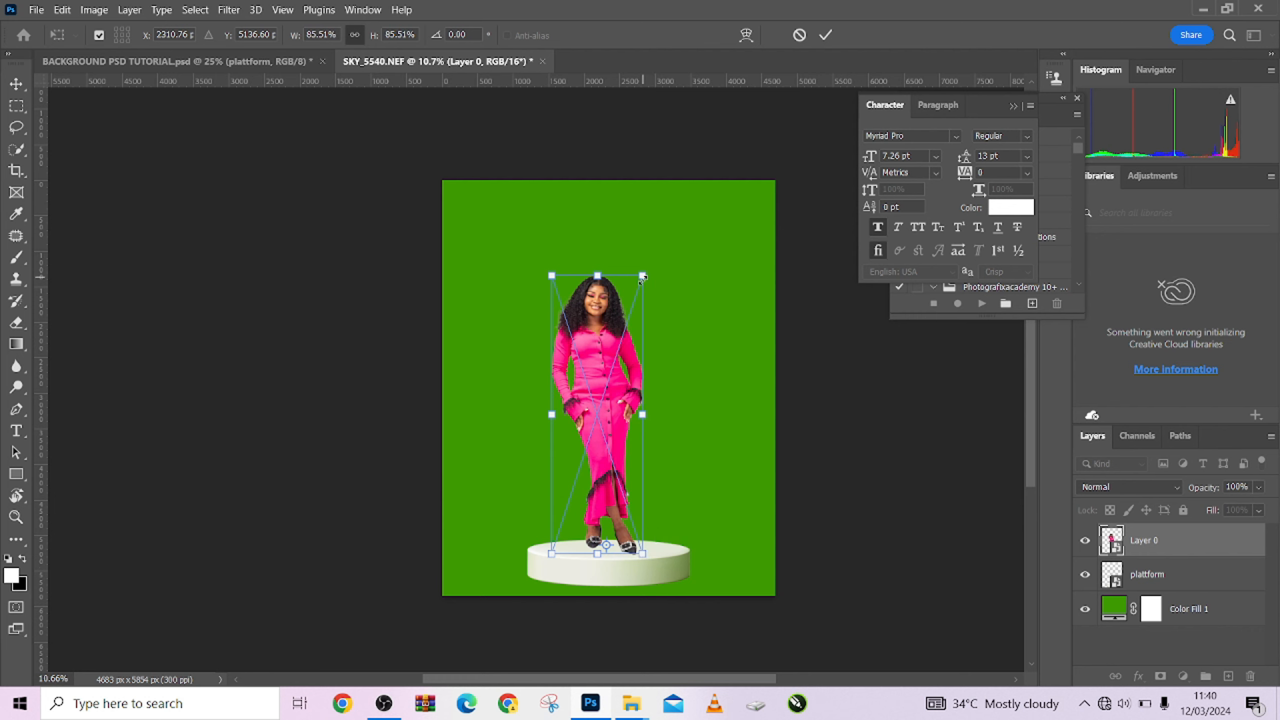
alt+drag(642, 276, 641, 282)
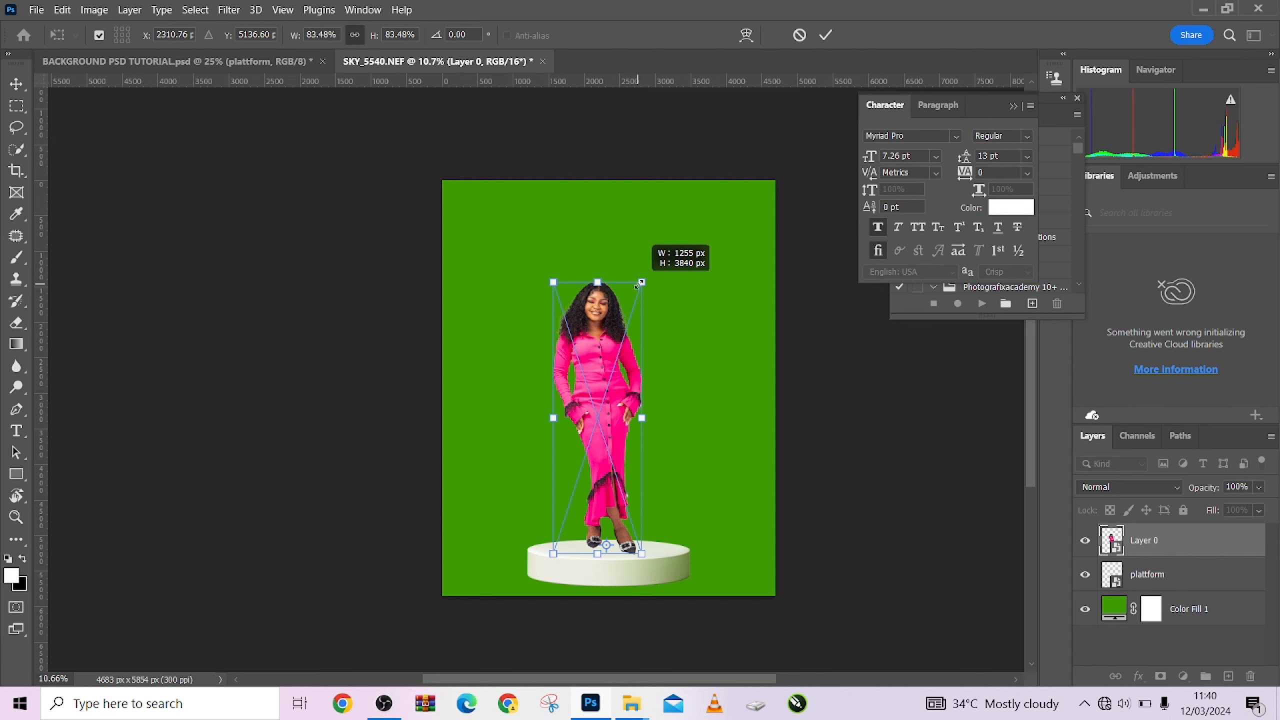
drag(638, 286, 655, 271)
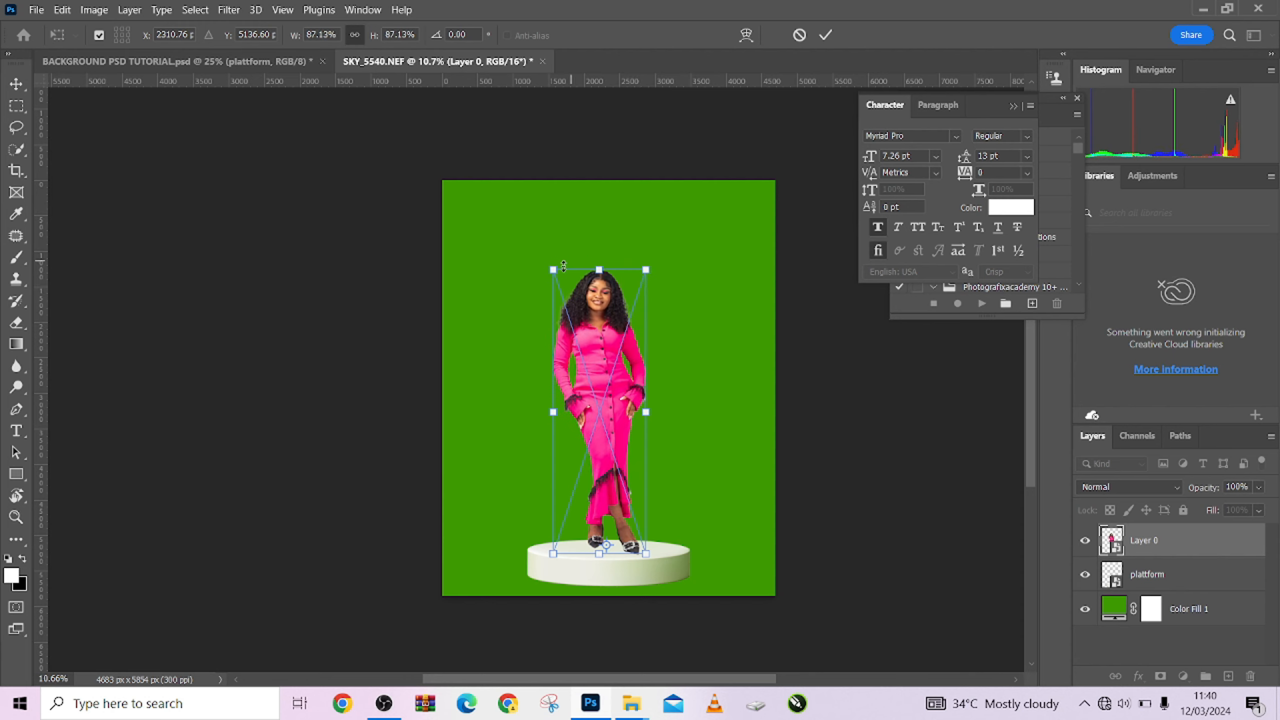
drag(548, 266, 540, 264)
drag(647, 262, 648, 256)
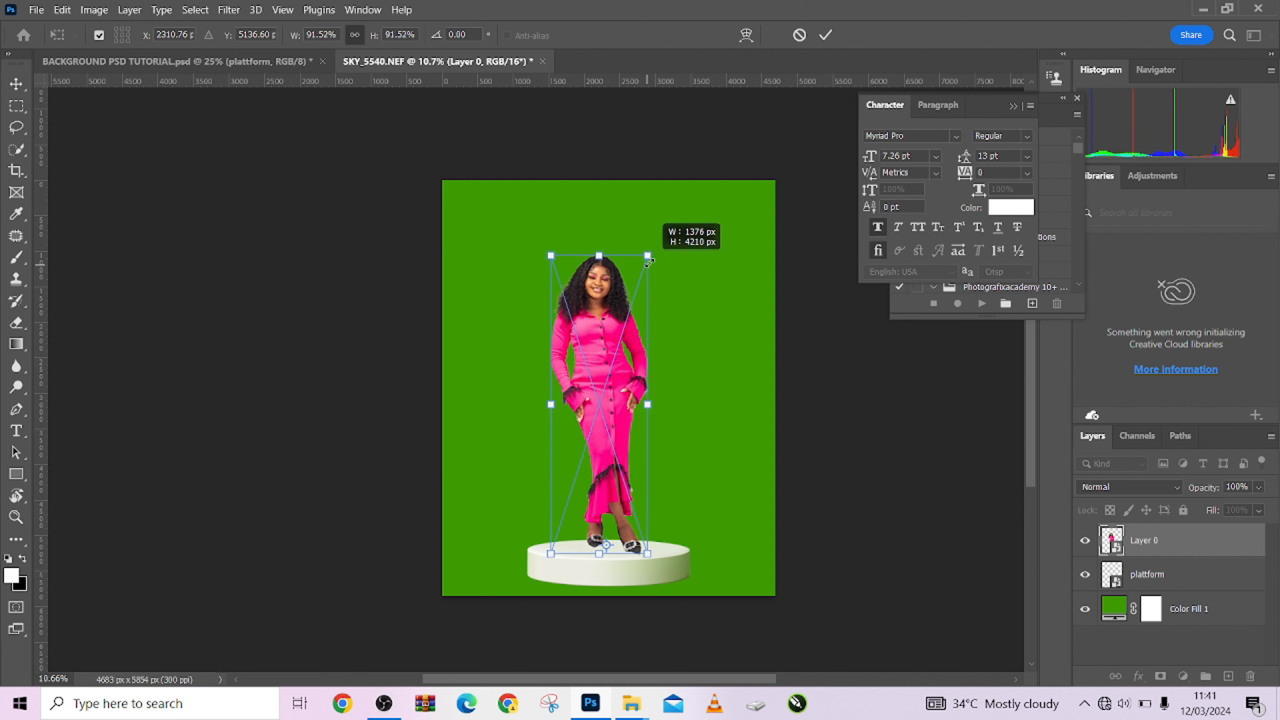
click(827, 36)
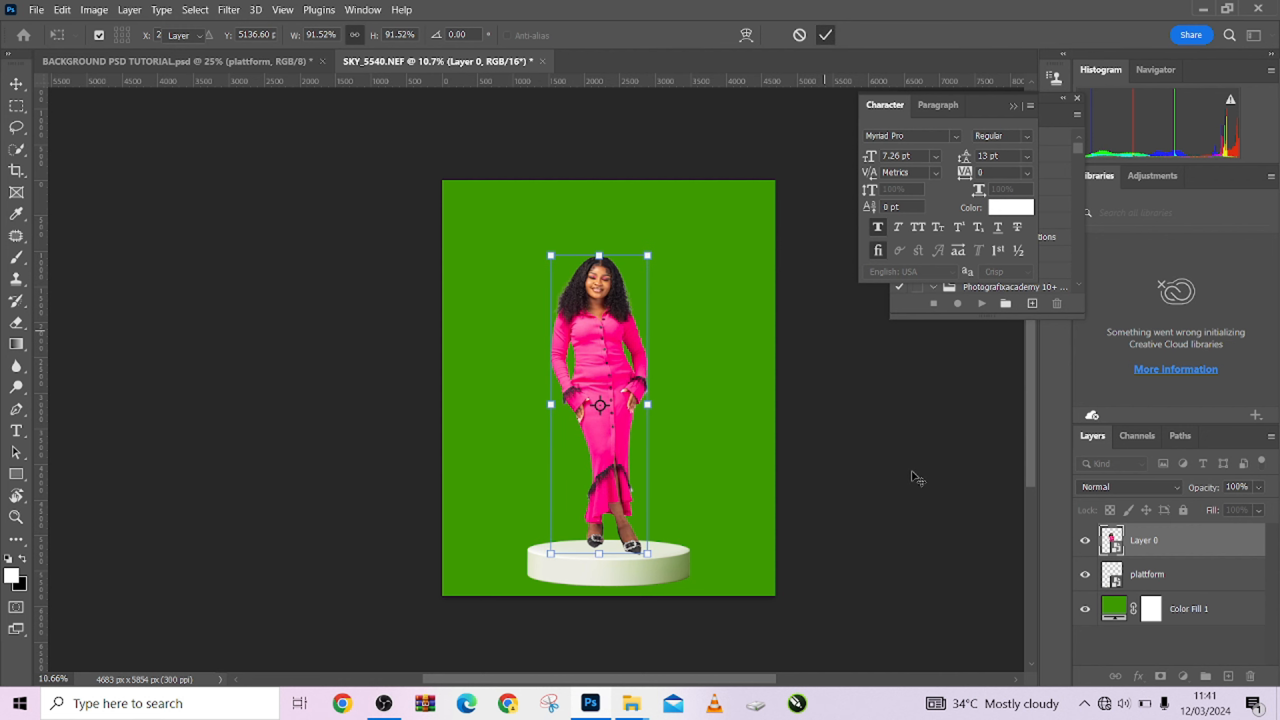
Enlarge the plattform smart object around its center to about 57.89% scale and apply the transform
click(1199, 583)
key(ctrl+t)
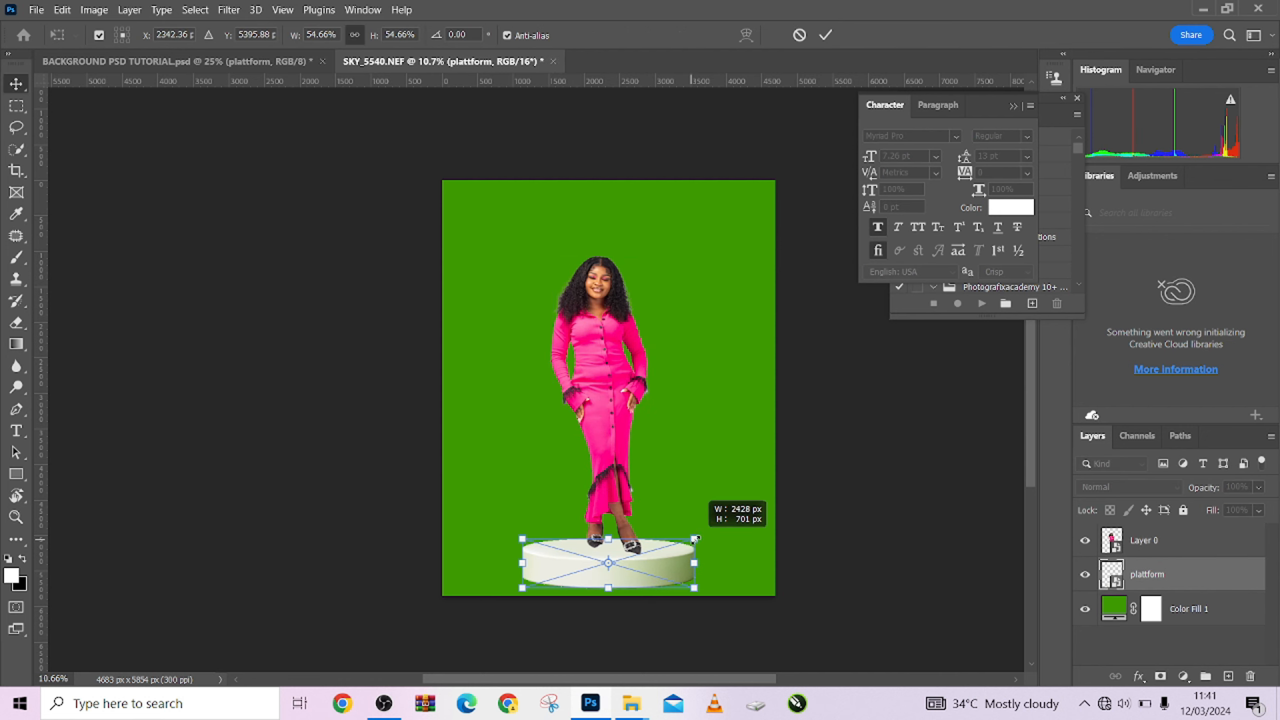
drag(695, 539, 668, 564)
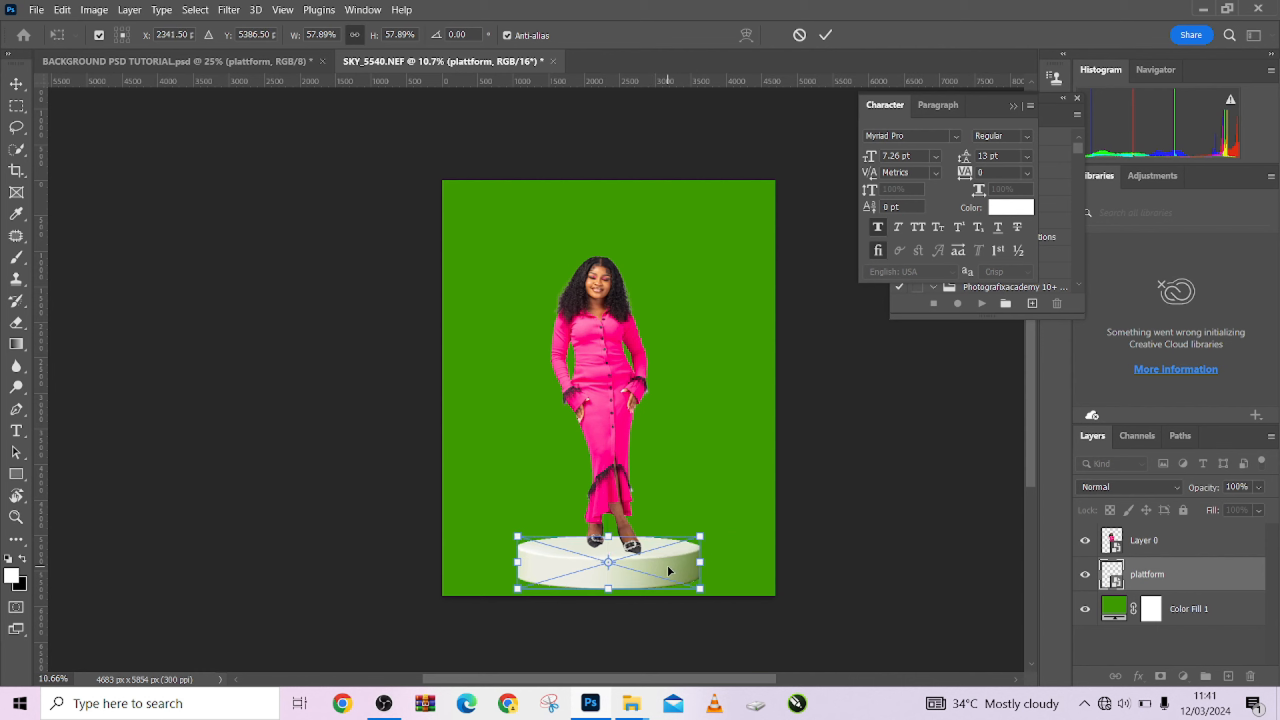
click(825, 35)
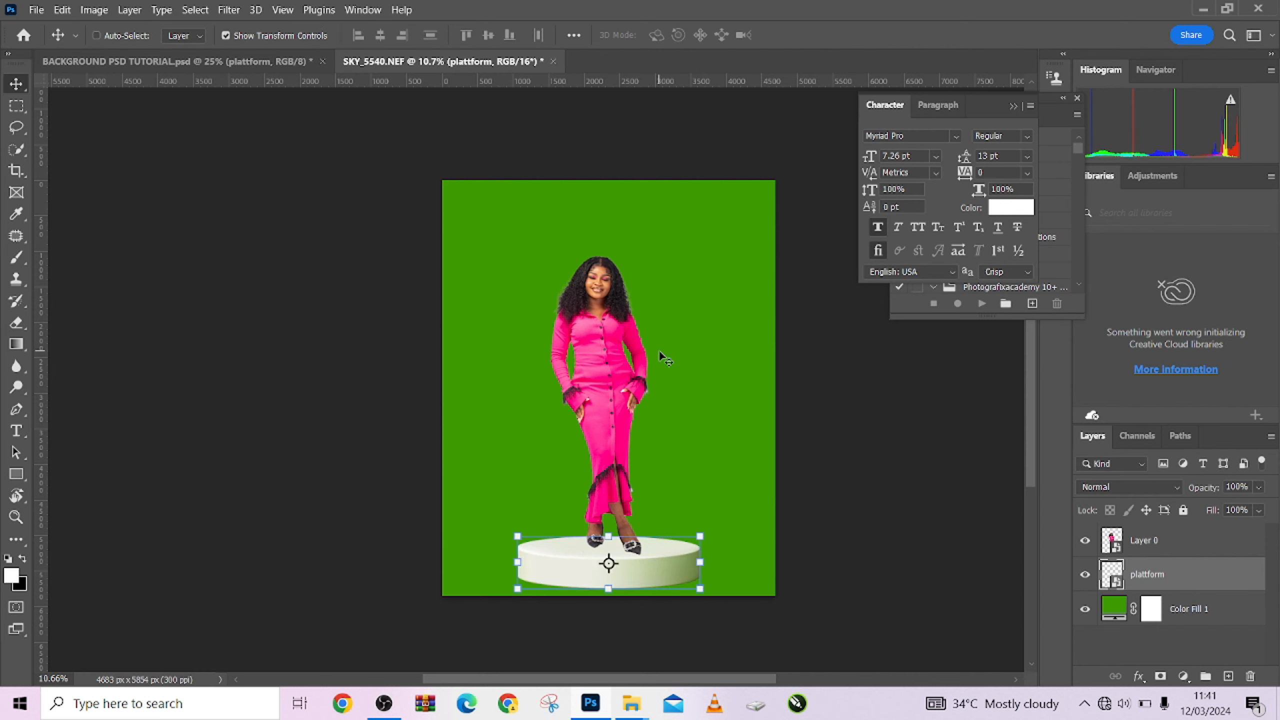
Scale the woman on Layer 0 up to about 95.42%, keeping her feet on the platform, and apply it
click(1157, 545)
drag(647, 254, 662, 243)
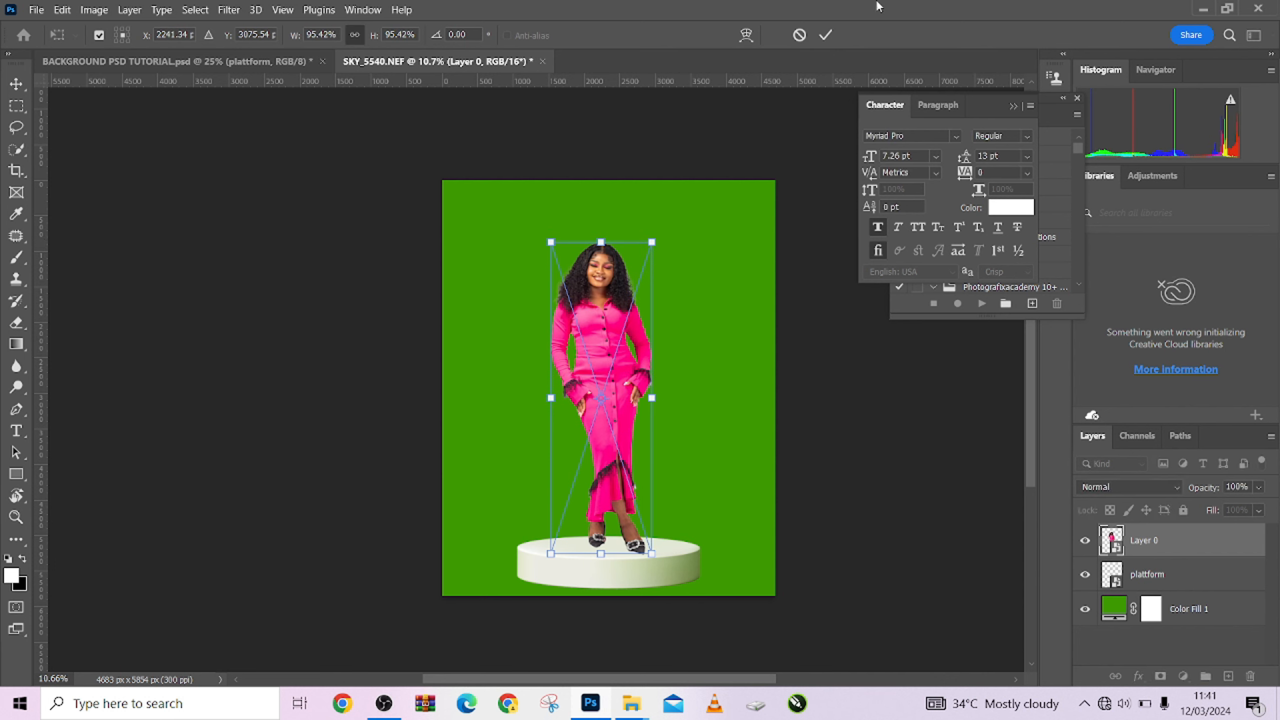
click(825, 35)
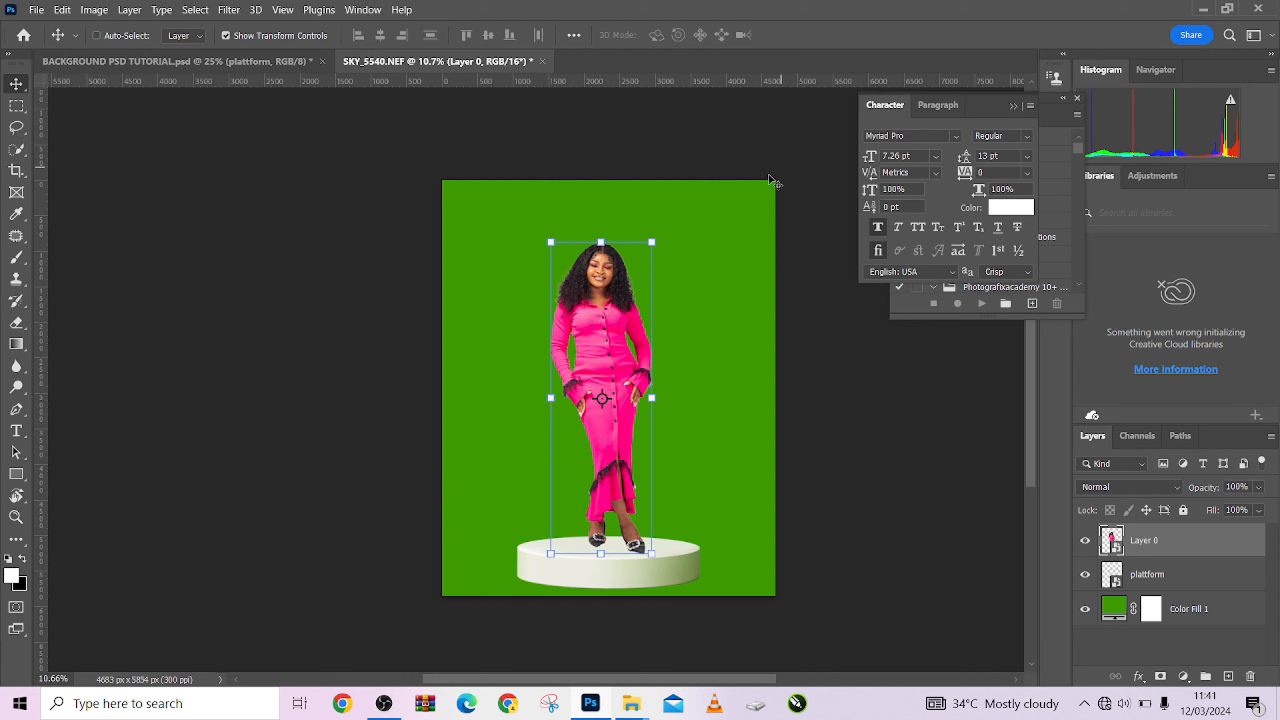
click(705, 233)
Try enlarging the platform to about 63% and nudging it down, and cancel the transform
click(1187, 580)
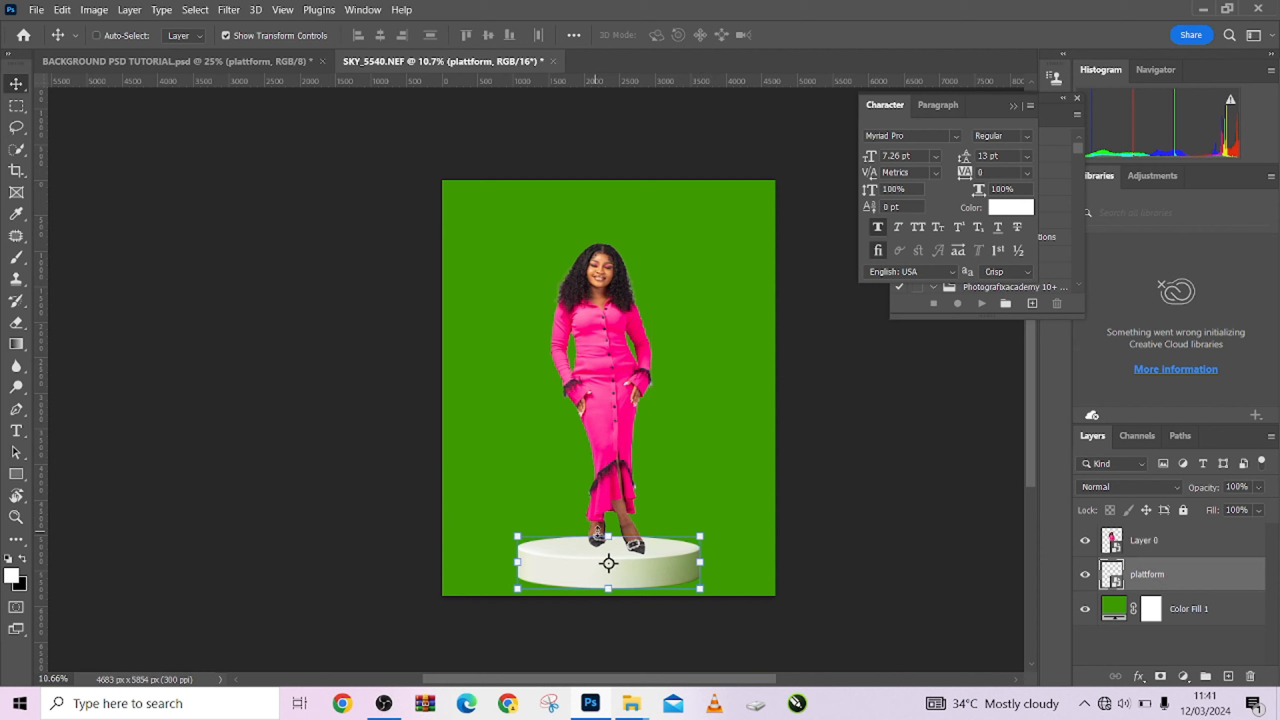
drag(609, 536, 631, 550)
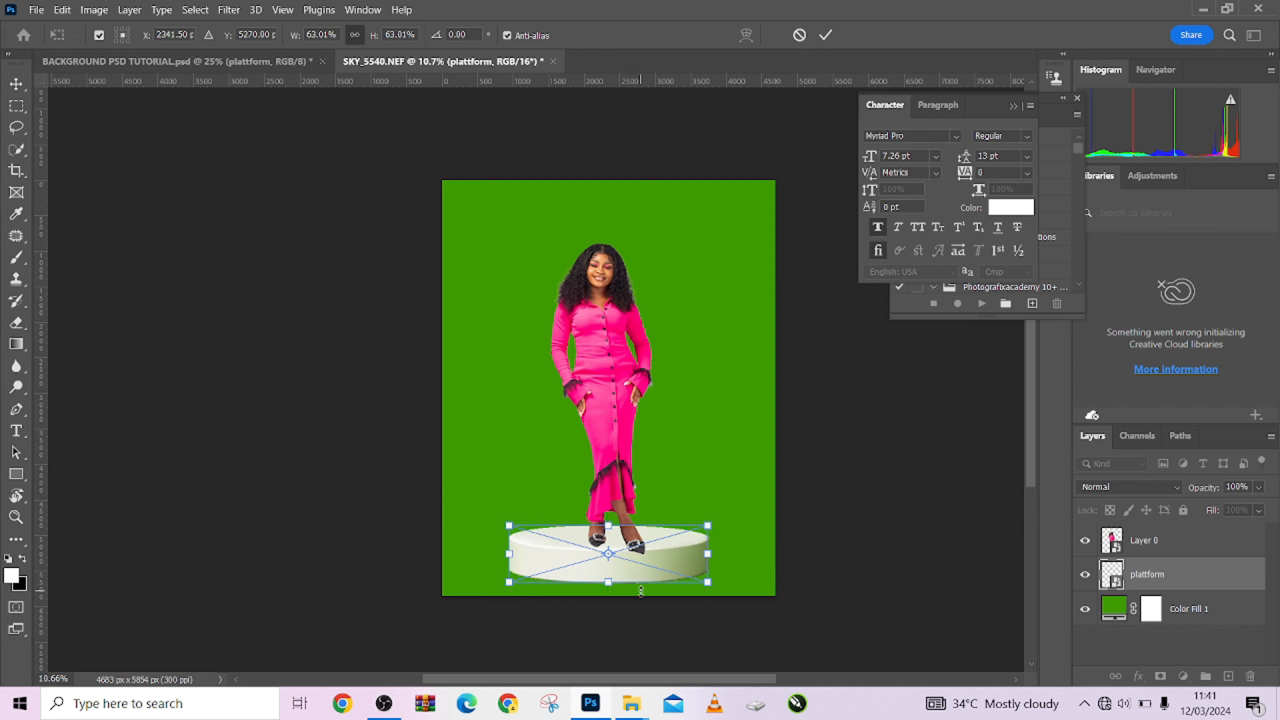
key(Down)
key(Down)
key(Down)
key(Down)
key(Down)
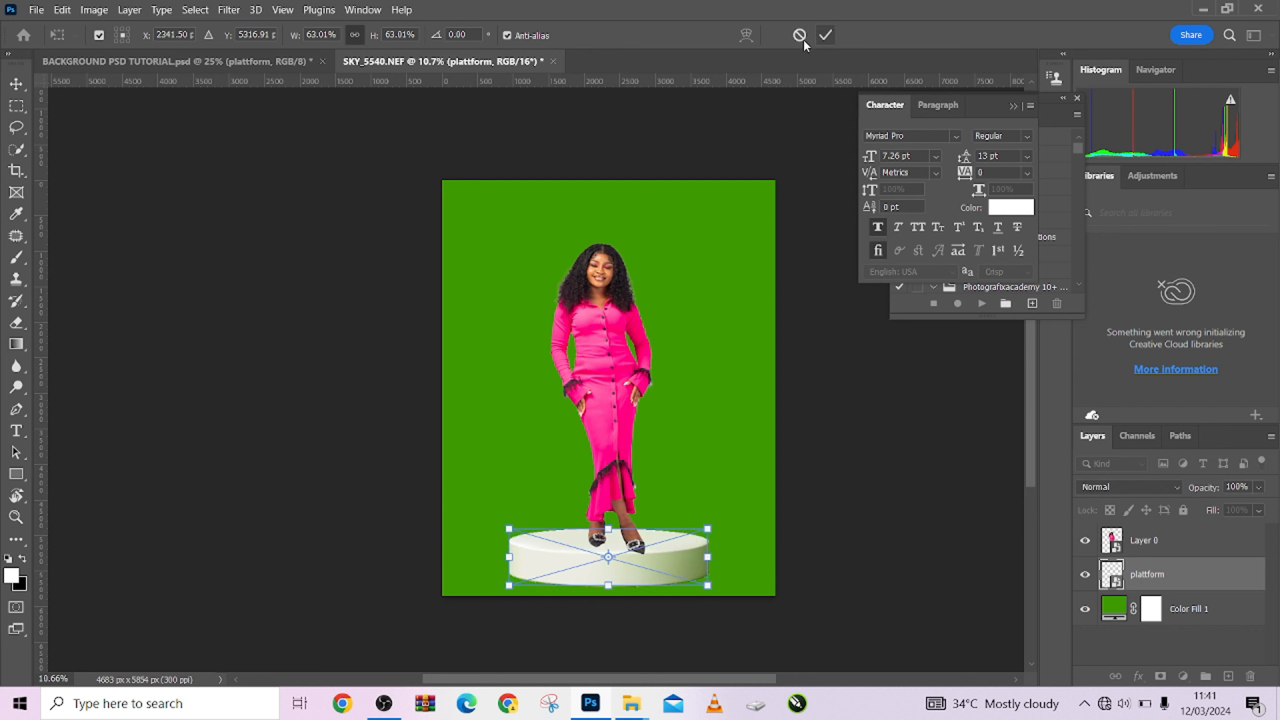
click(804, 38)
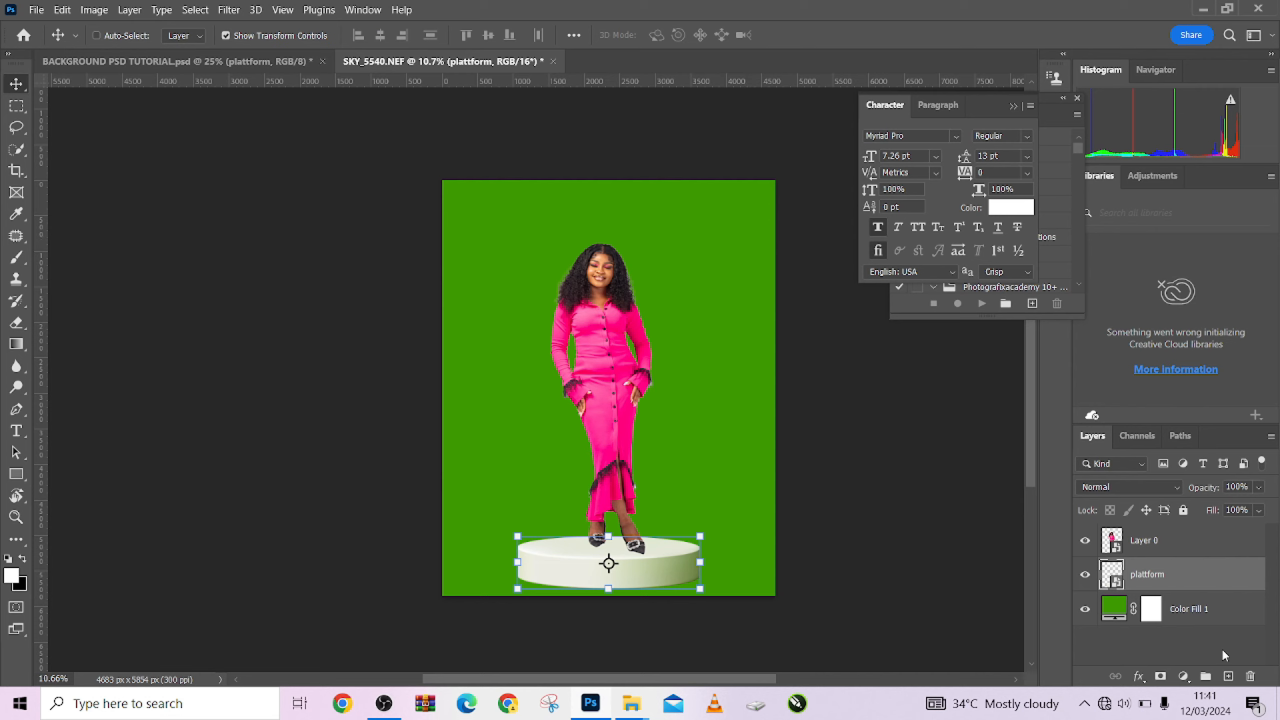
Add a layer above plattform and stamp one large soft black brush dab at 100% flow behind the woman's feet
click(1229, 675)
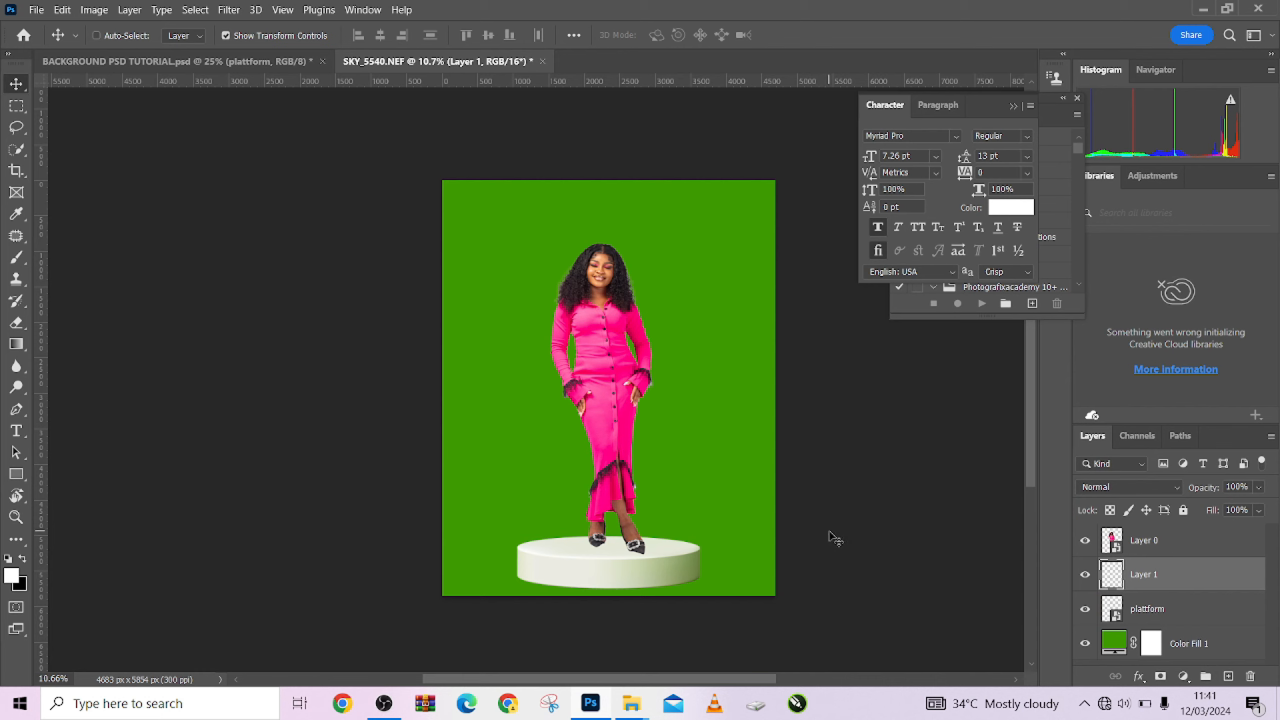
key(b)
alt+right_click(621, 537)
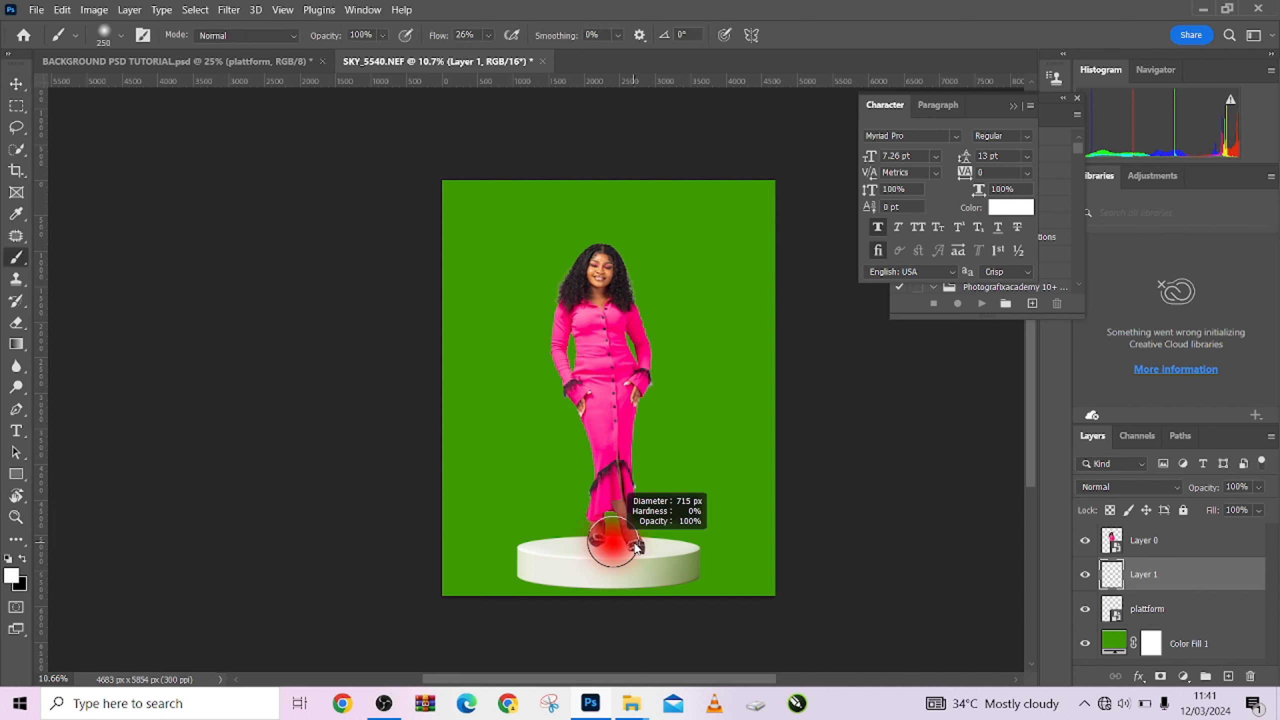
key(x)
alt+right_click(623, 531)
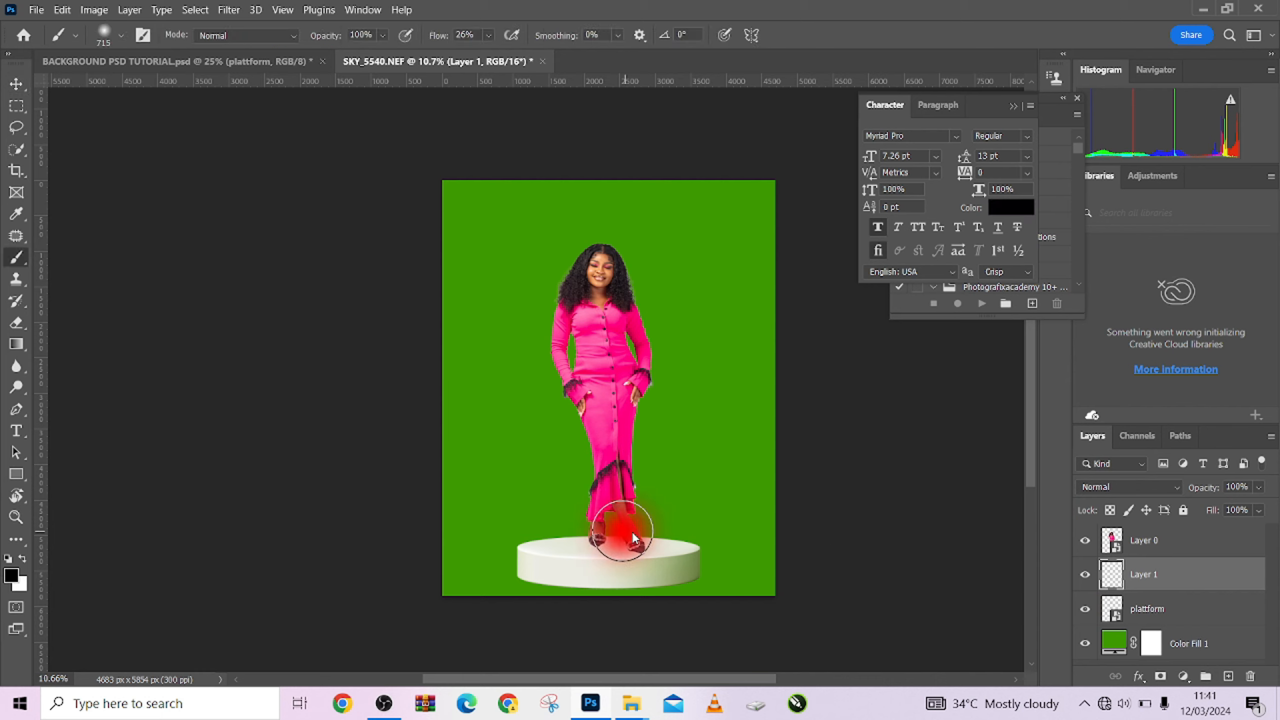
alt+right_click(619, 509)
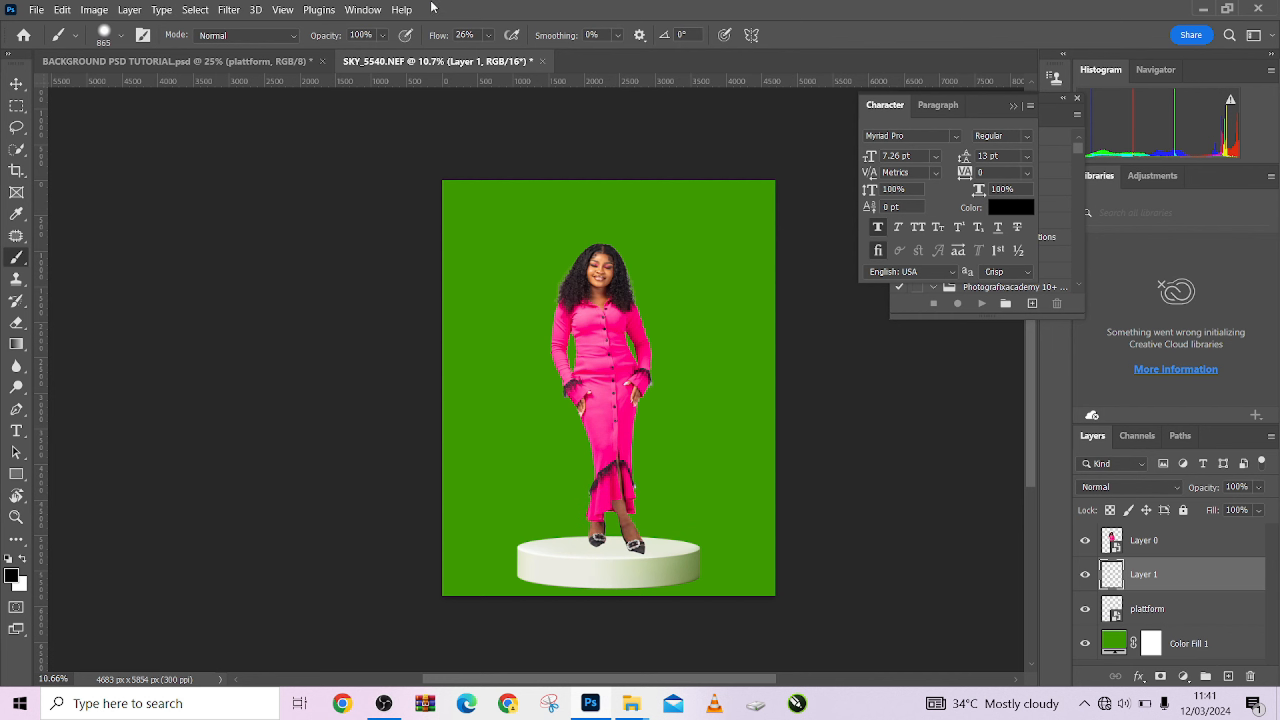
drag(434, 38, 631, 80)
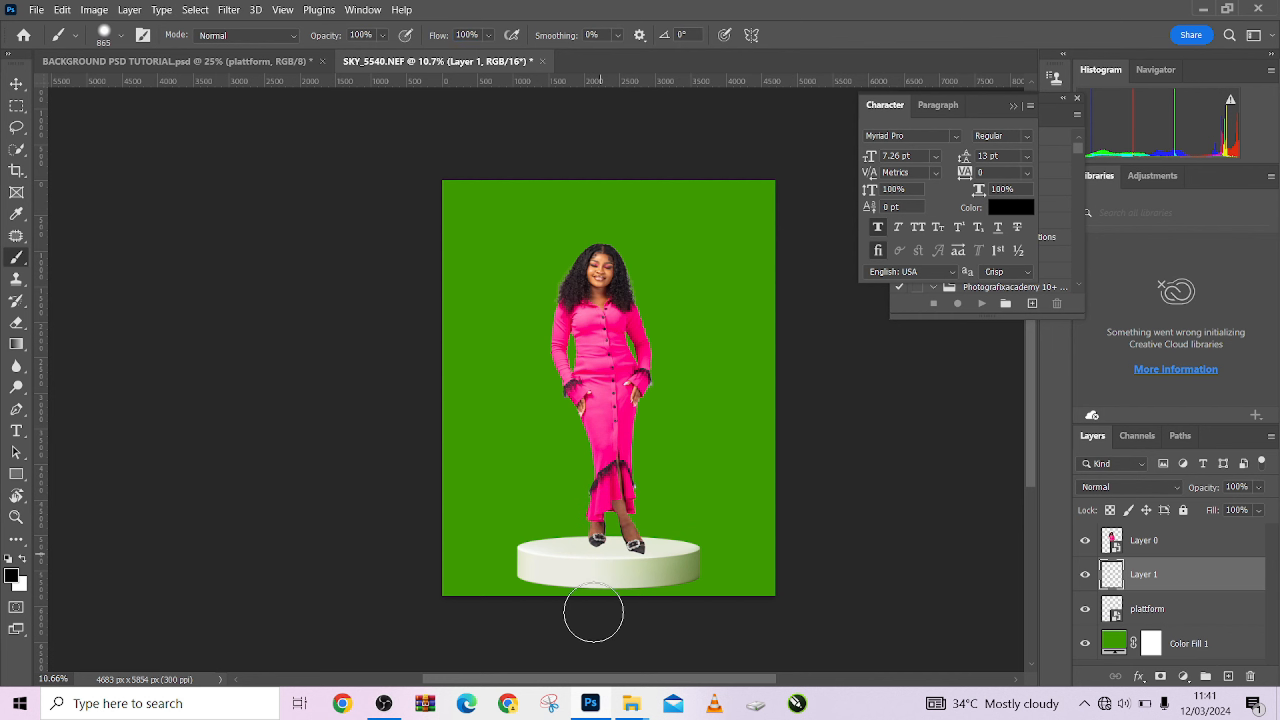
click(611, 539)
Distort the black dab by spreading its lower corners and lowering its upper ones to form a flat shadow under her shoes
key(ctrl+t)
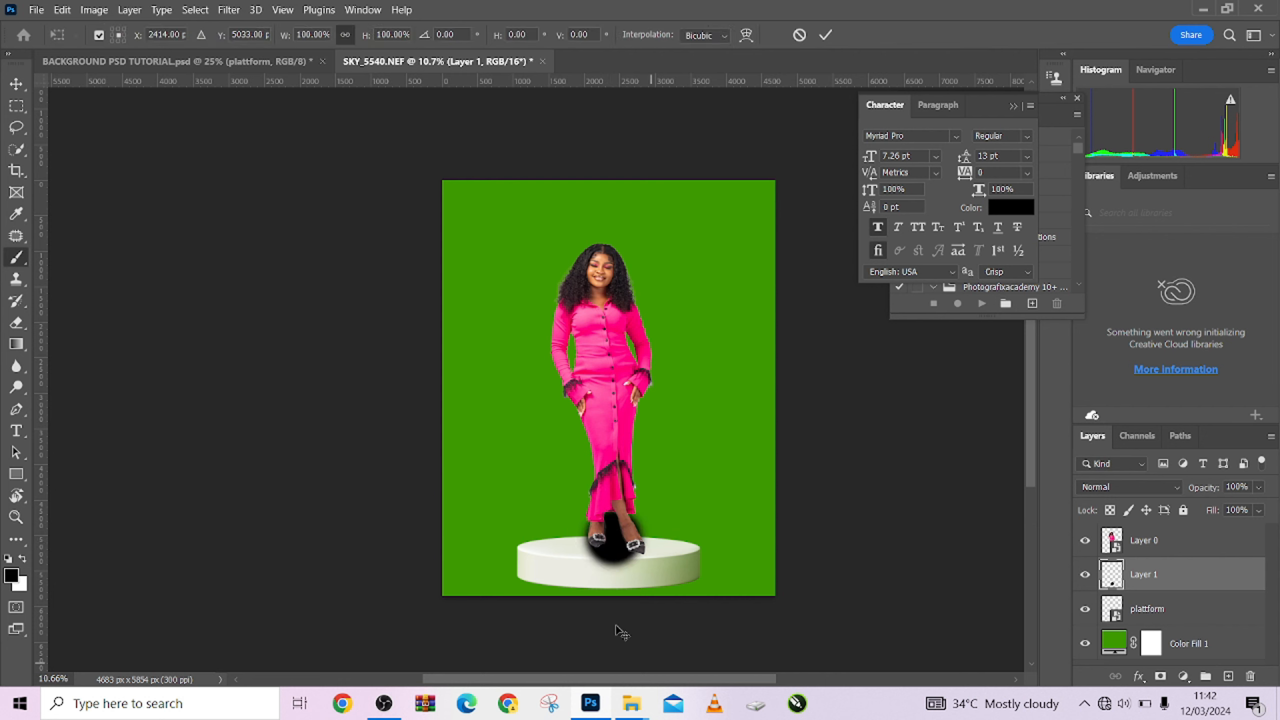
right_click(621, 525)
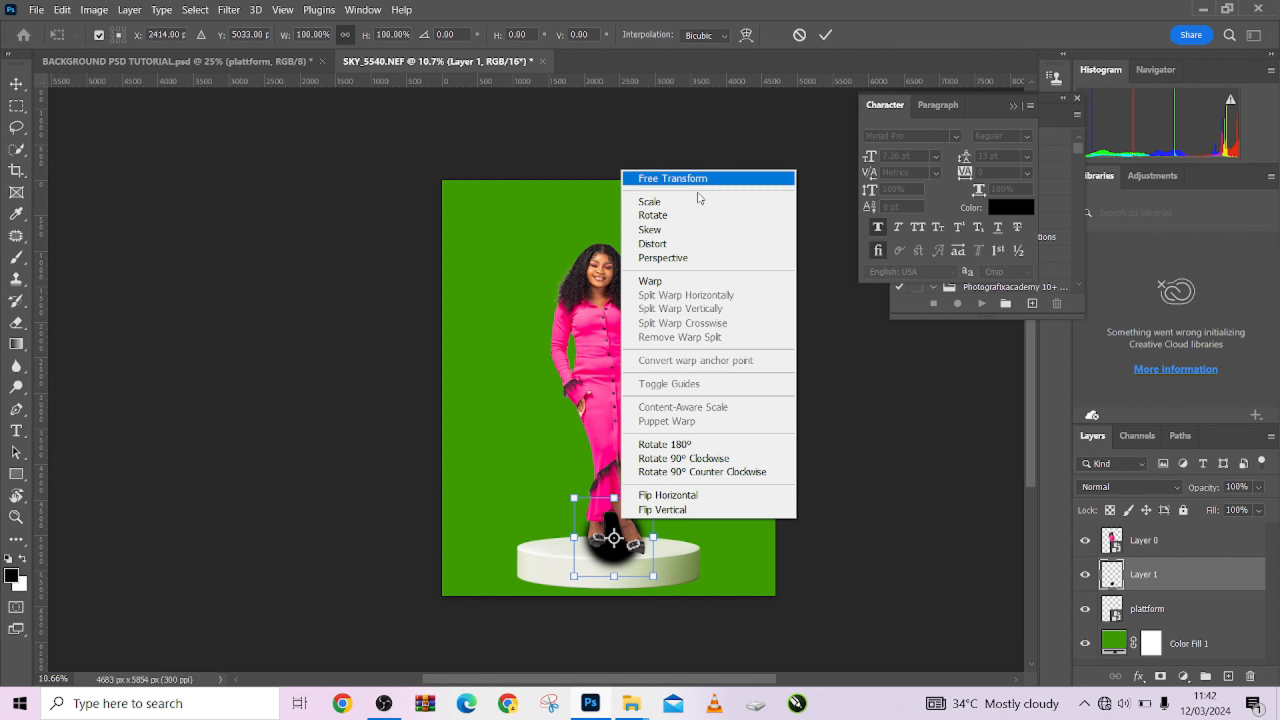
click(654, 244)
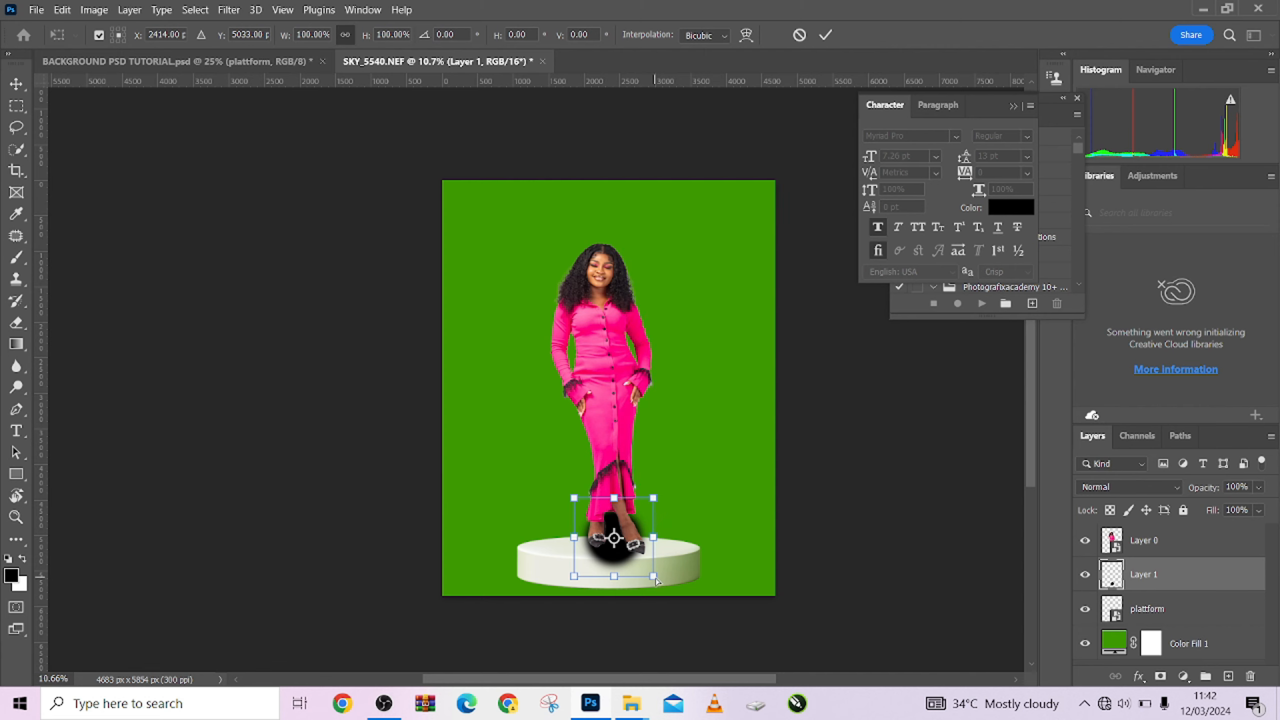
drag(654, 576, 701, 557)
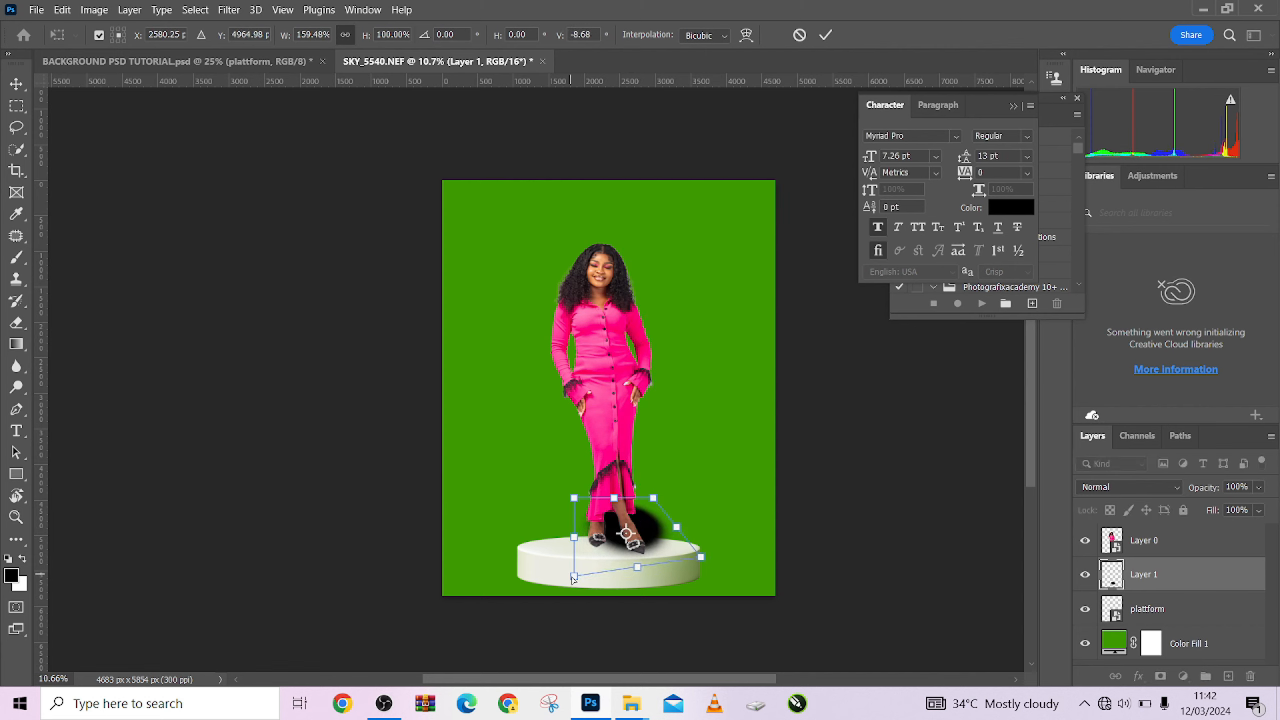
drag(574, 577, 518, 565)
drag(574, 499, 571, 517)
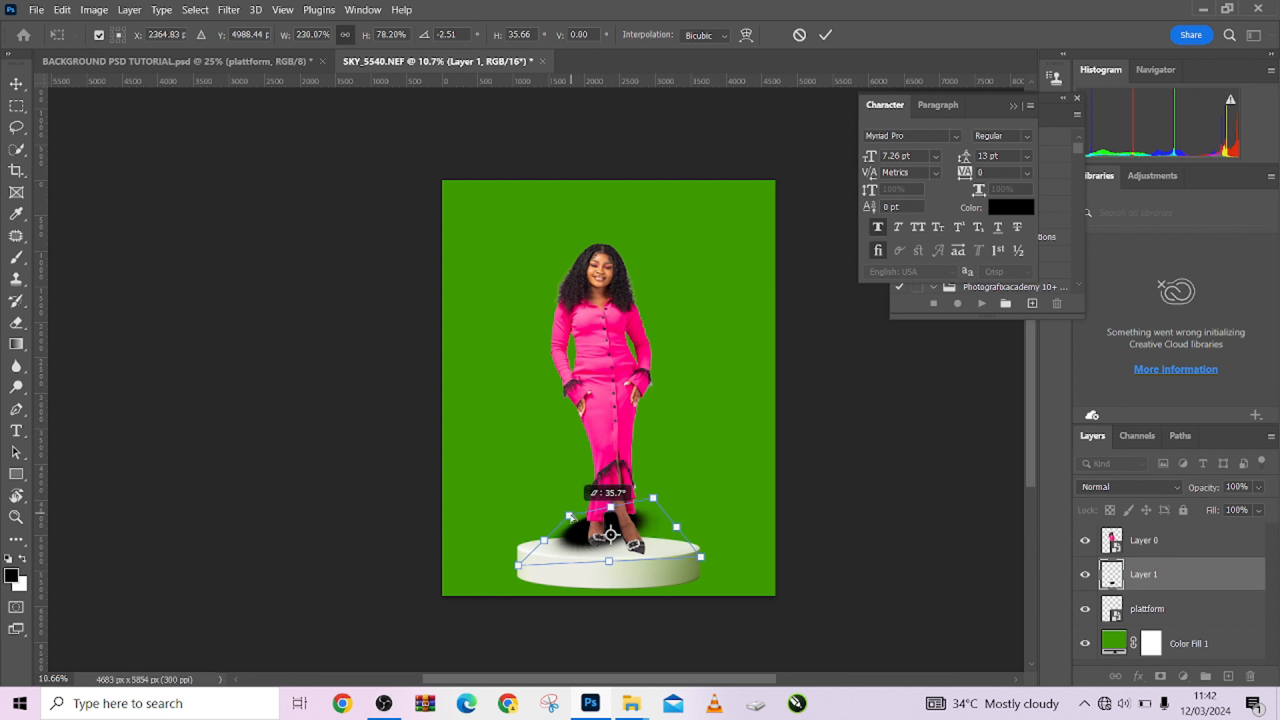
drag(655, 499, 662, 523)
drag(570, 517, 569, 524)
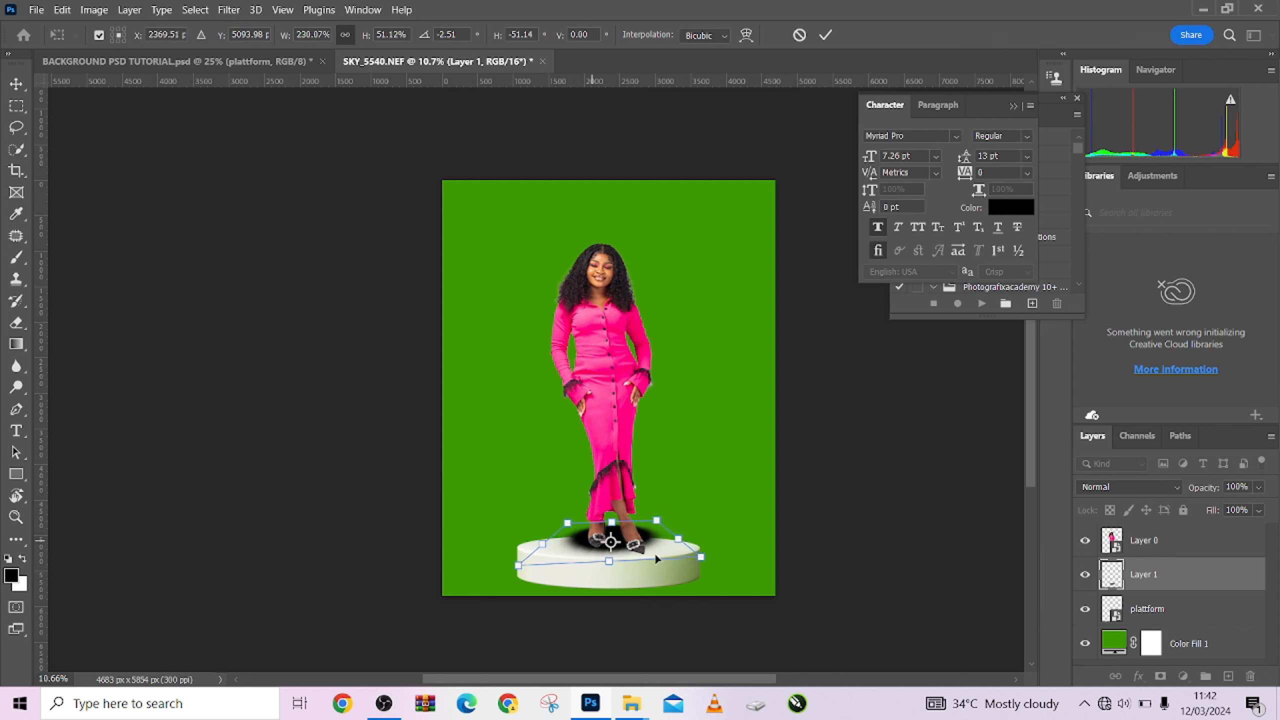
Distort the shadow further by spreading its lower corners beyond the platform's sides and lowering its upper corners slightly
drag(659, 527, 700, 561)
drag(519, 566, 507, 565)
mouse_move(608, 567)
mouse_down()
mouse_move(469, 564)
mouse_move(729, 572)
mouse_move(617, 586)
mouse_move(611, 566)
mouse_move(624, 561)
mouse_move(609, 564)
mouse_up()
drag(709, 566, 725, 563)
drag(508, 568, 497, 570)
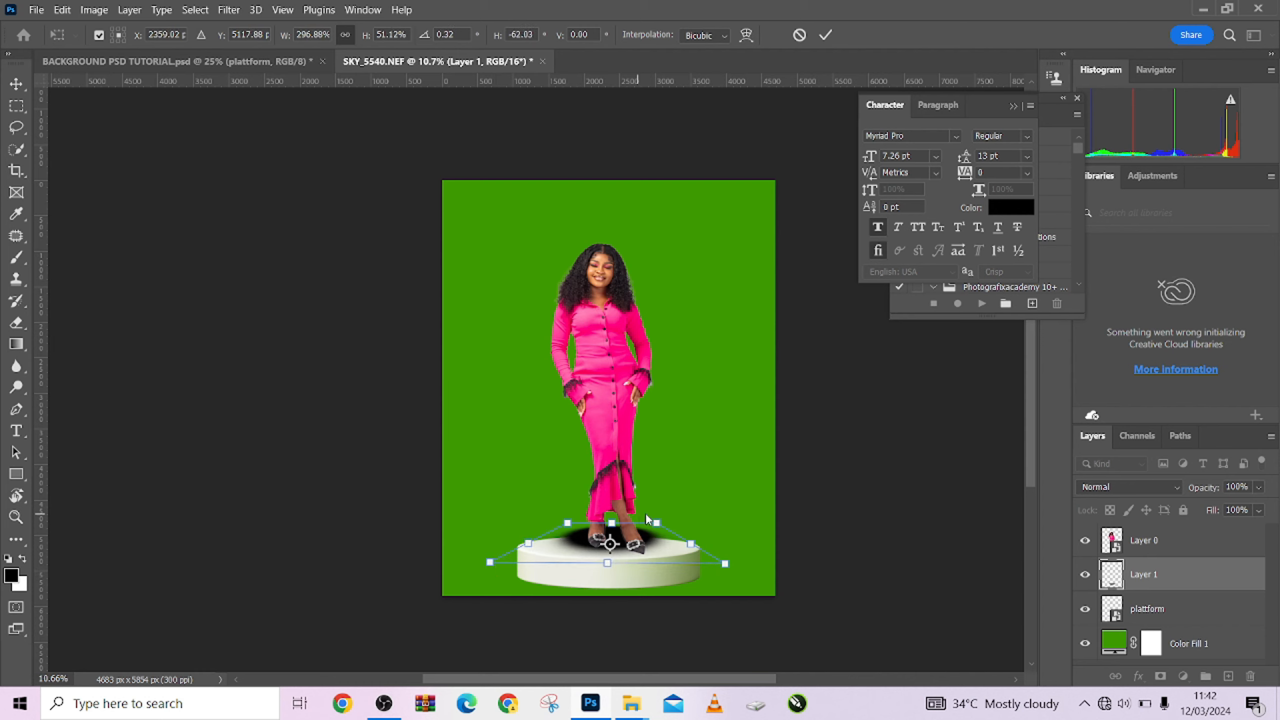
drag(657, 522, 658, 529)
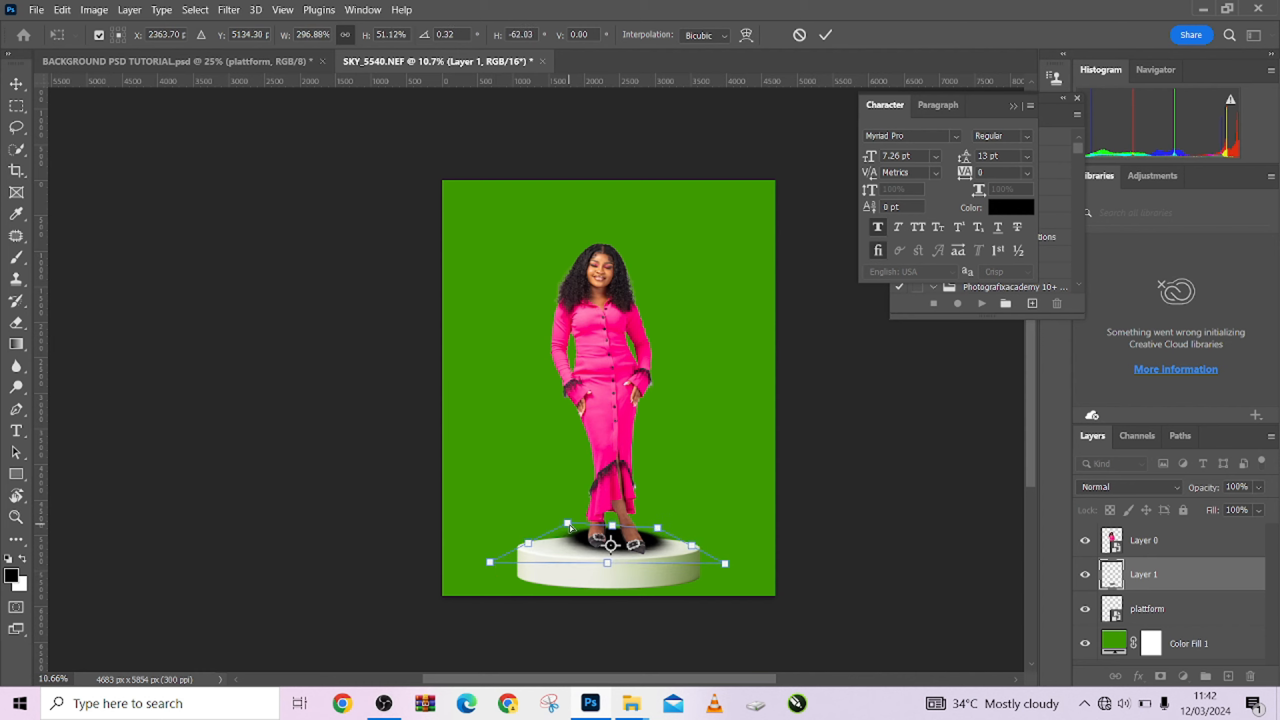
drag(567, 524, 571, 530)
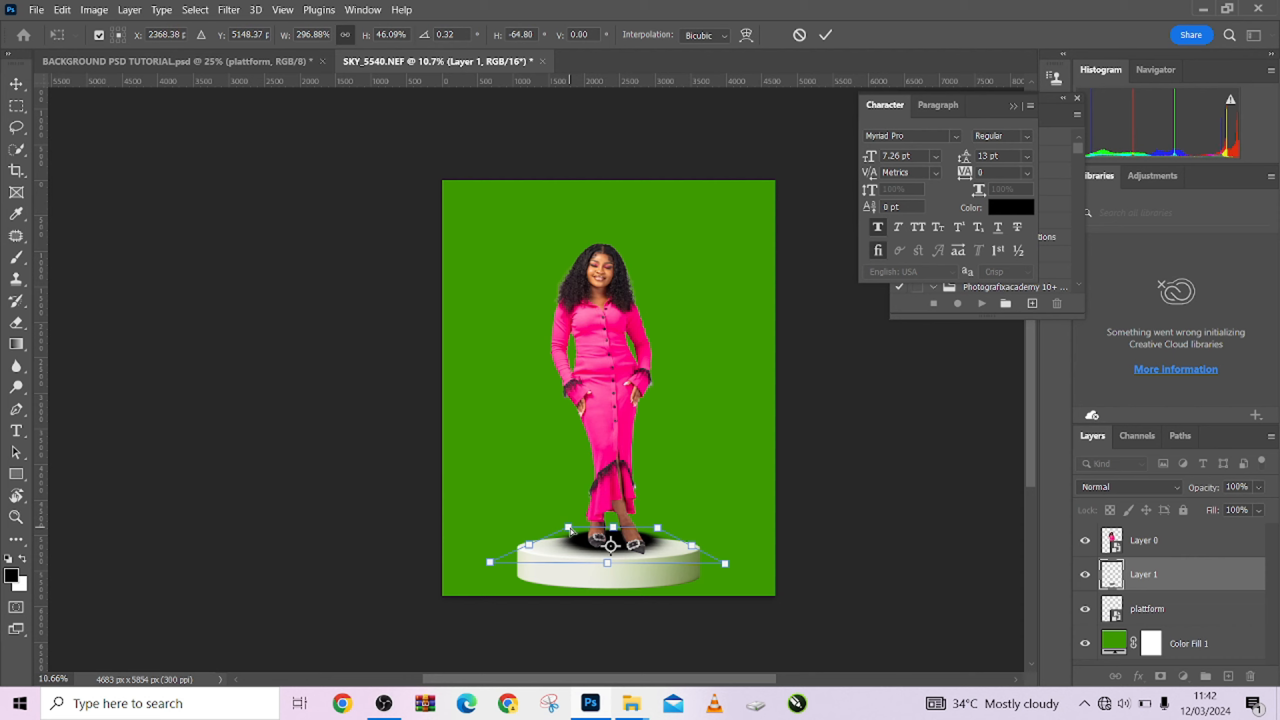
Switch to Free Transform, shrink the shadow to about 202.72% width and 22.44% height, and undo a trial rotation
right_click(573, 550)
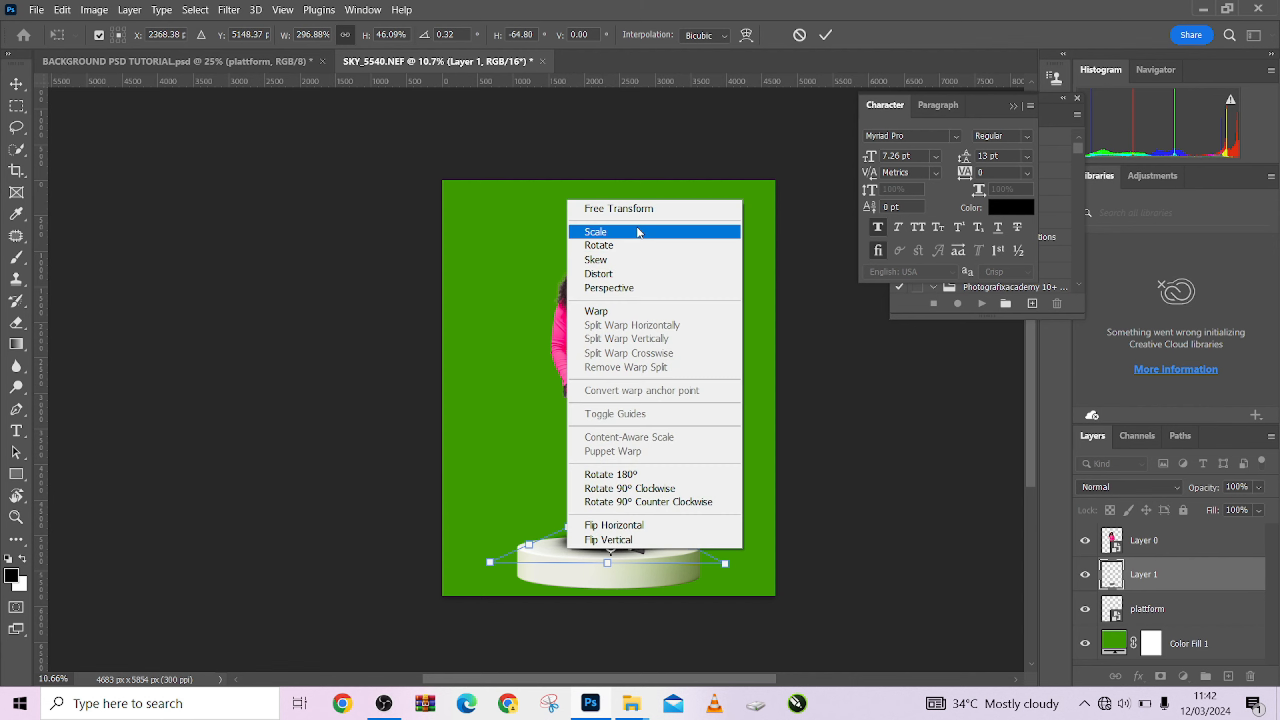
click(643, 206)
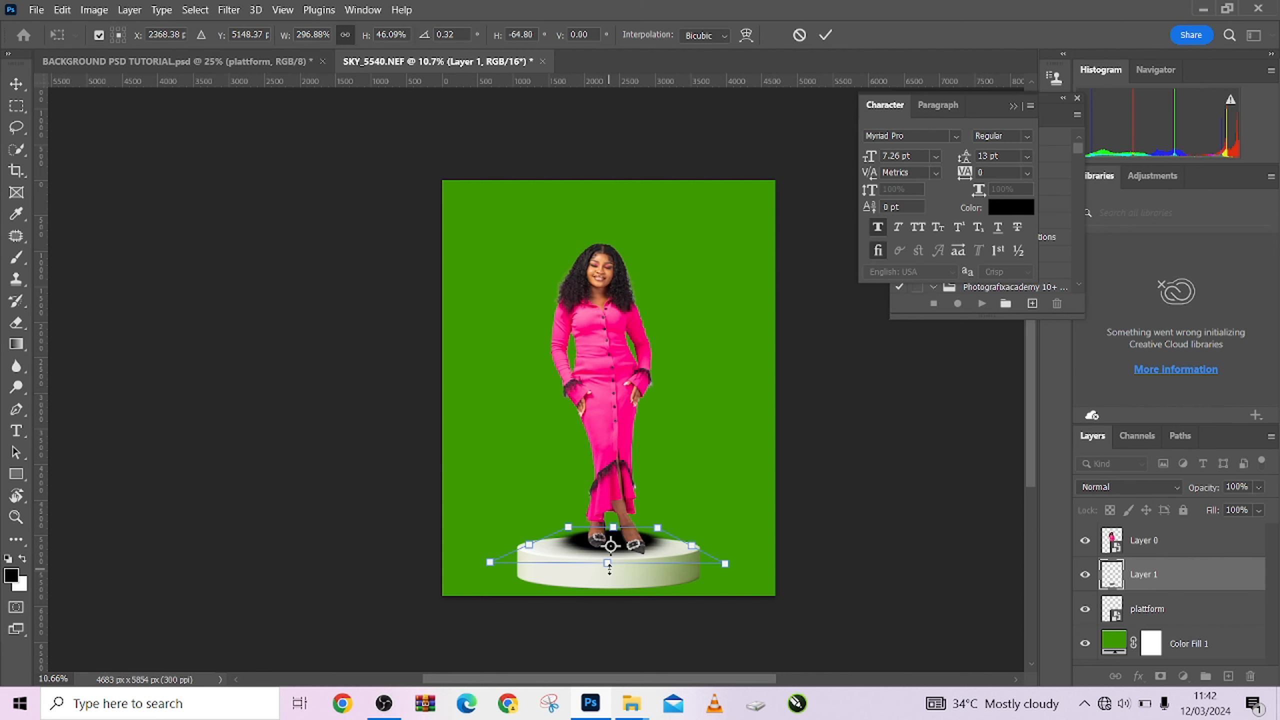
mouse_move(609, 565)
mouse_down()
mouse_move(619, 544)
mouse_move(622, 555)
mouse_up()
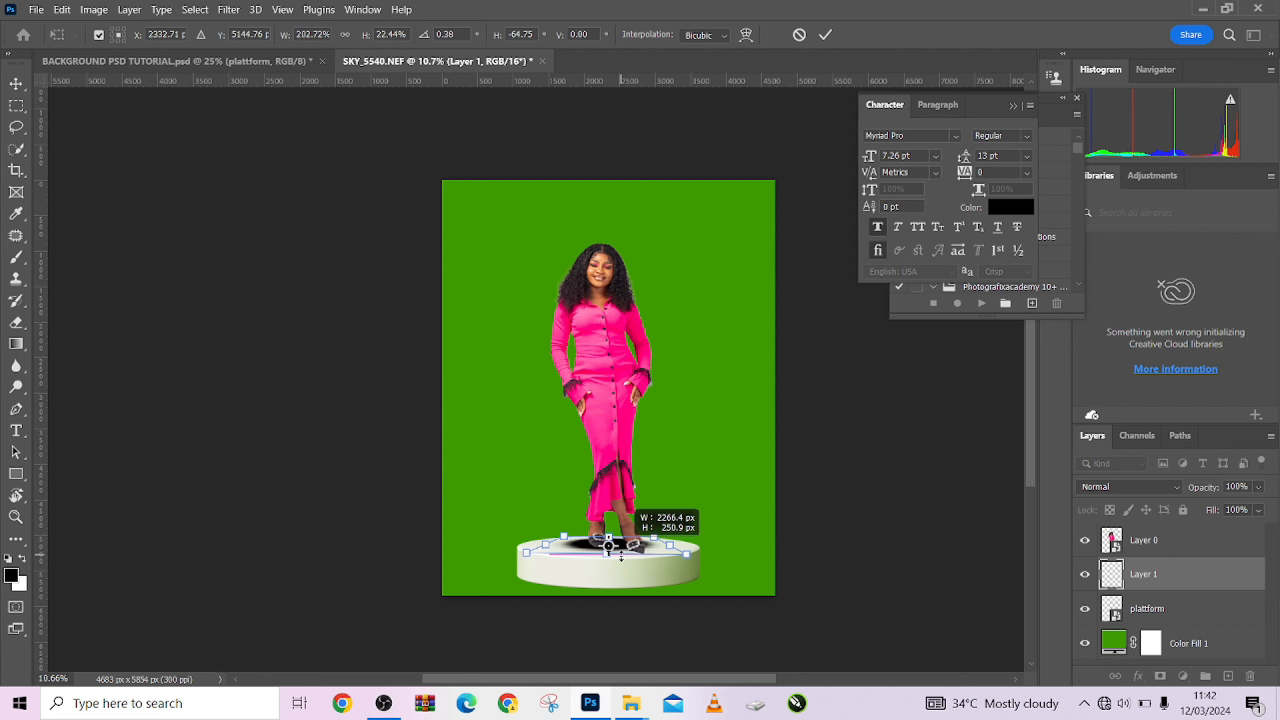
drag(622, 560, 679, 533)
key(ctrl+z)
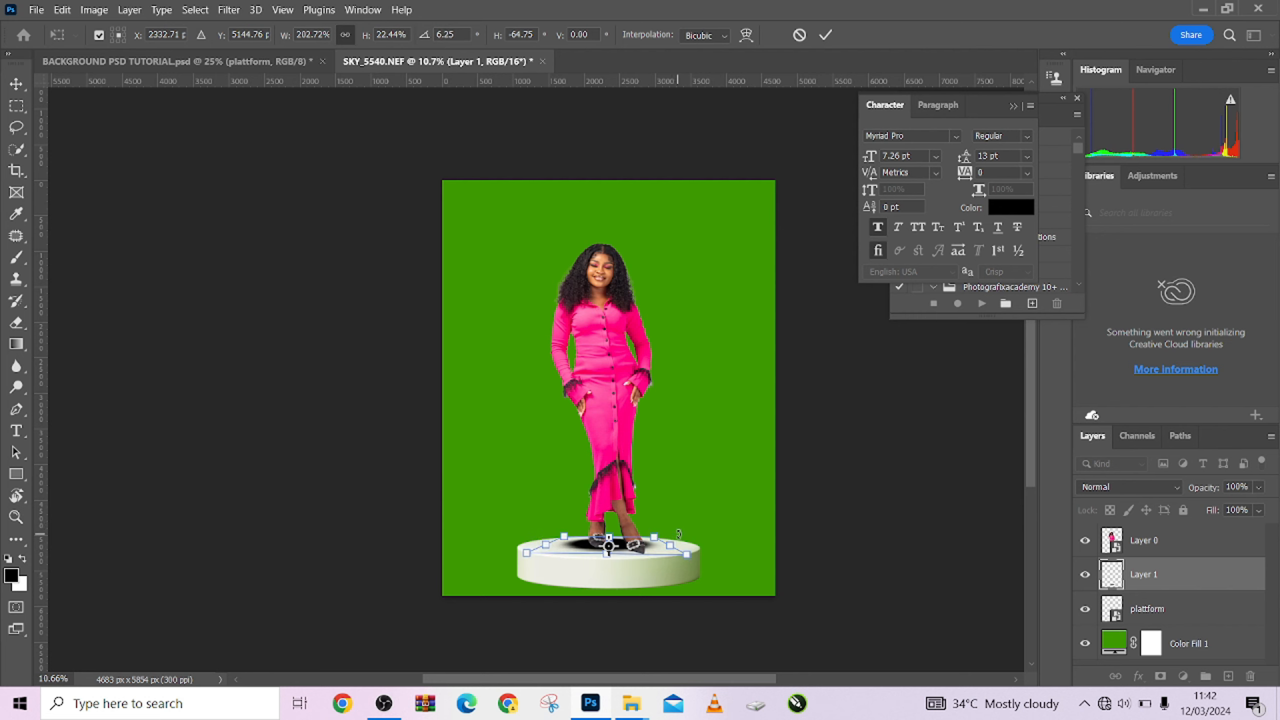
Enlarge the shadow to about 272.26% width, recentre it under the woman's feet, and apply the transform
drag(691, 557, 729, 561)
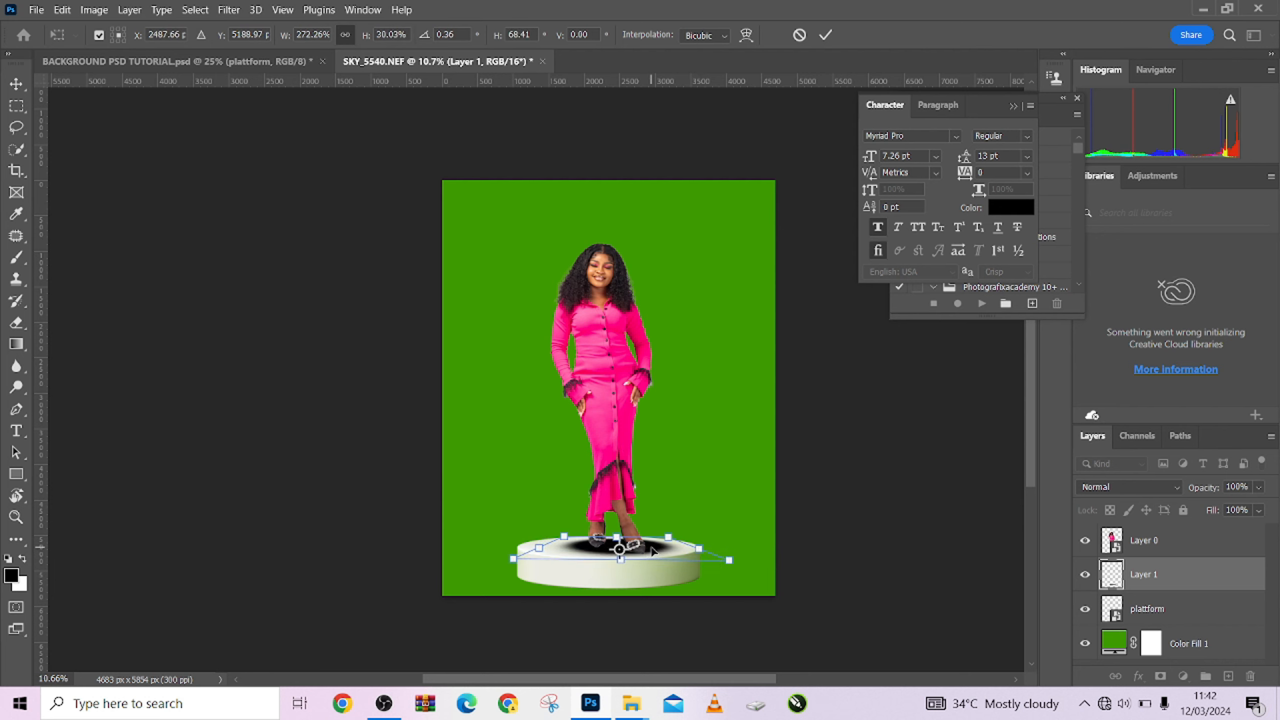
drag(652, 550, 649, 552)
key(Right)
key(Up)
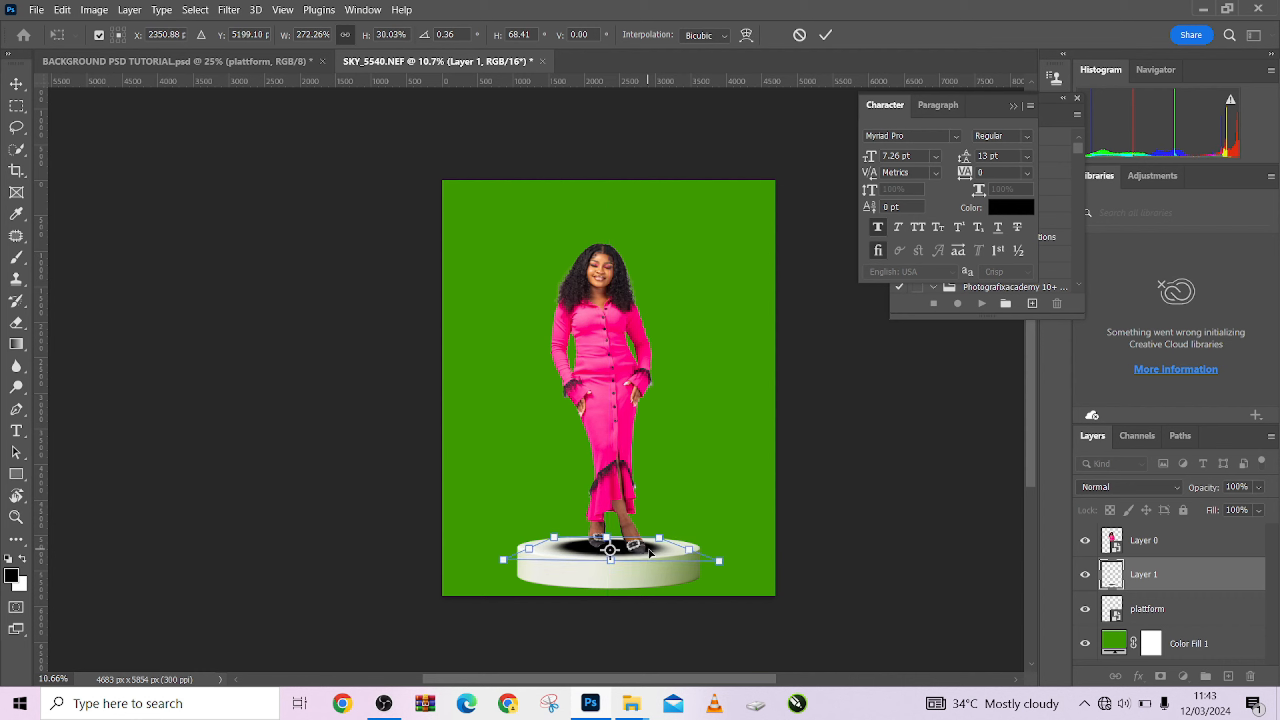
click(825, 35)
key(b)
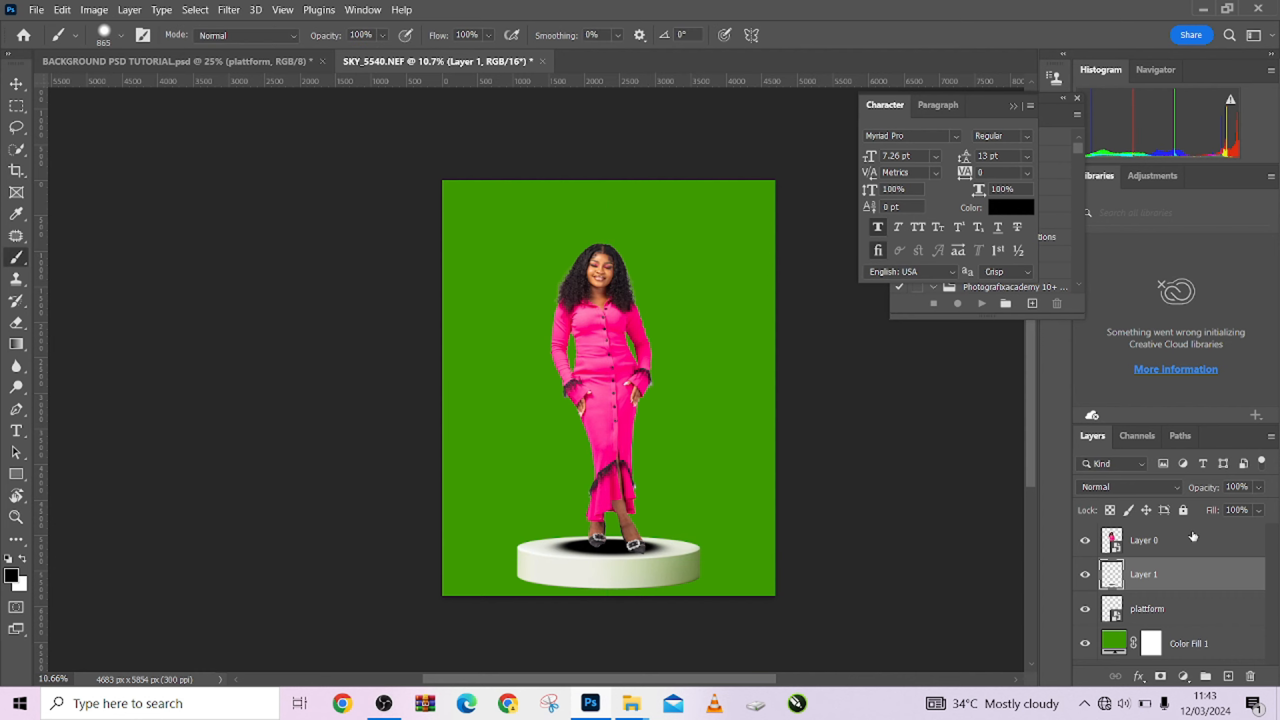
Keep the shadow layer's blend mode at Normal and lower its opacity to 46%
click(1097, 487)
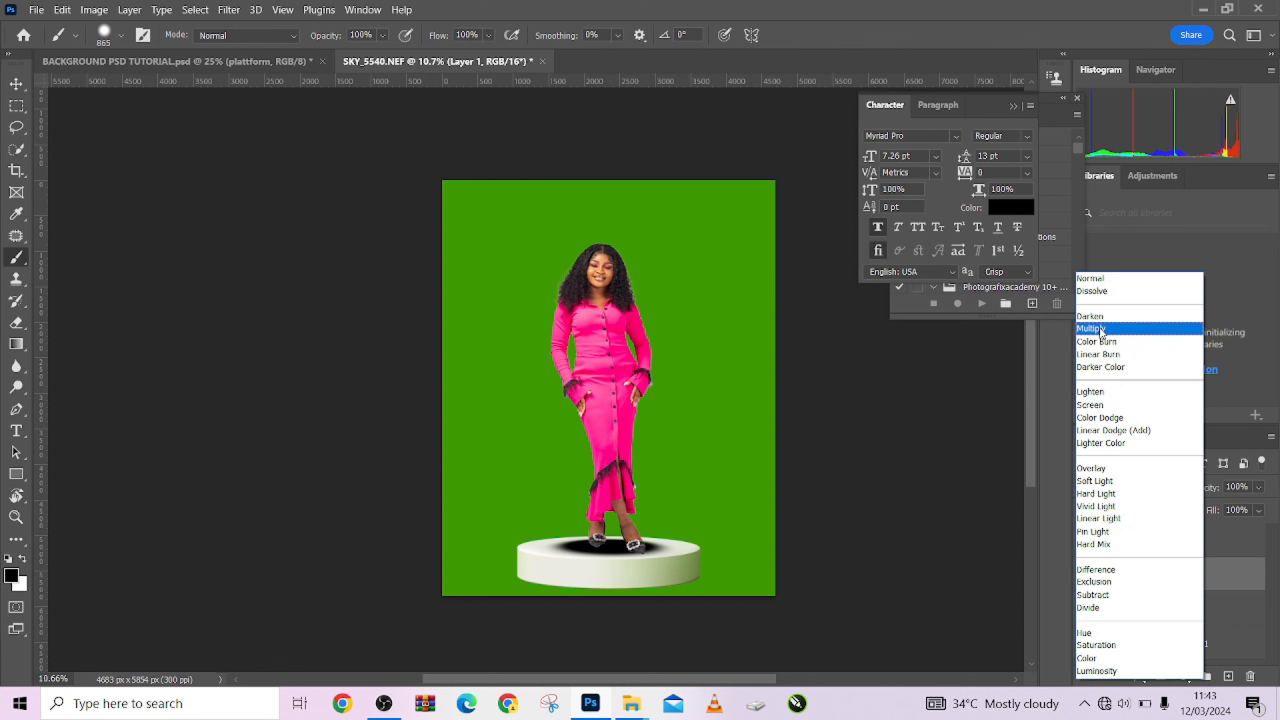
click(932, 426)
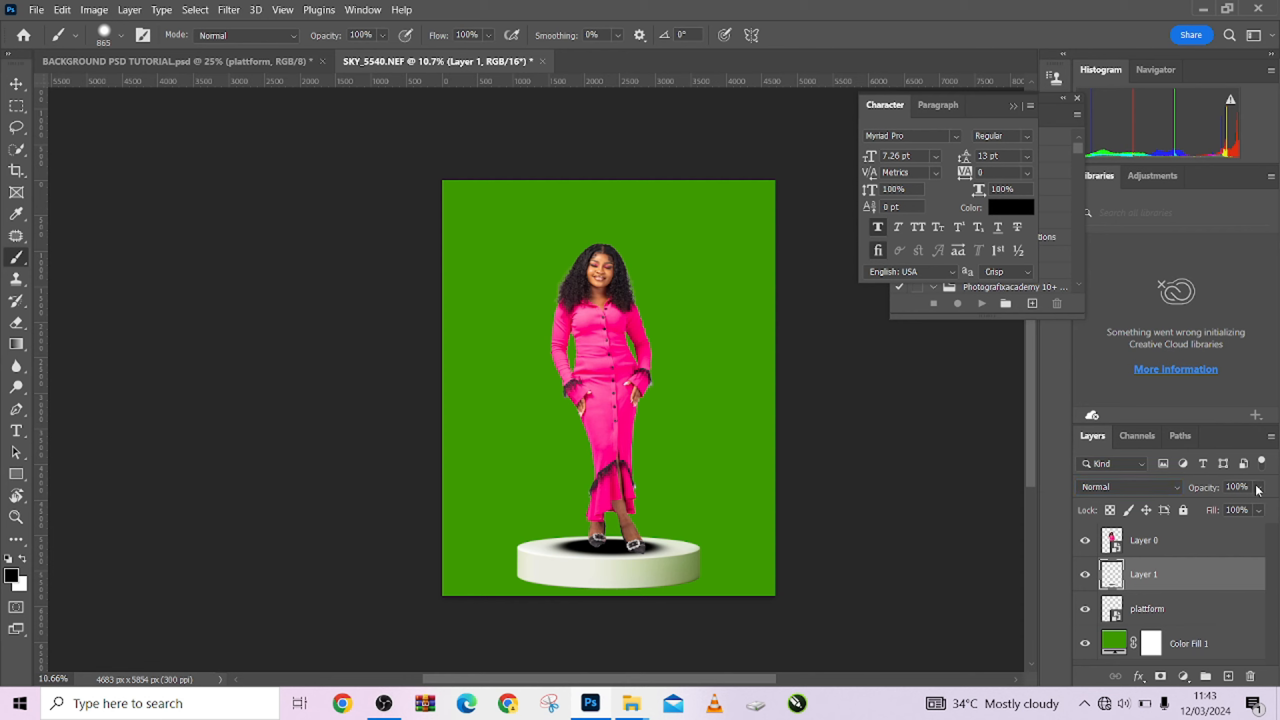
drag(1225, 508, 1226, 504)
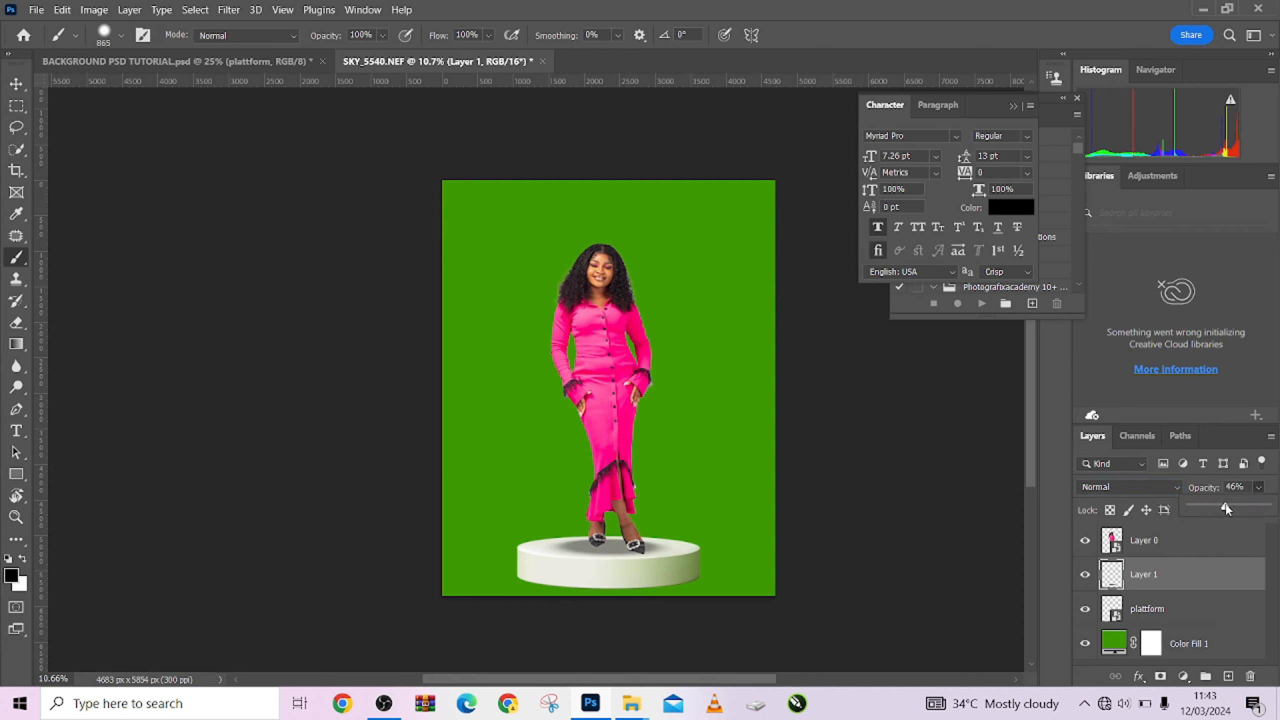
Soften the shadow on Layer 1 with a Gaussian Blur, raising the radius slightly
click(229, 9)
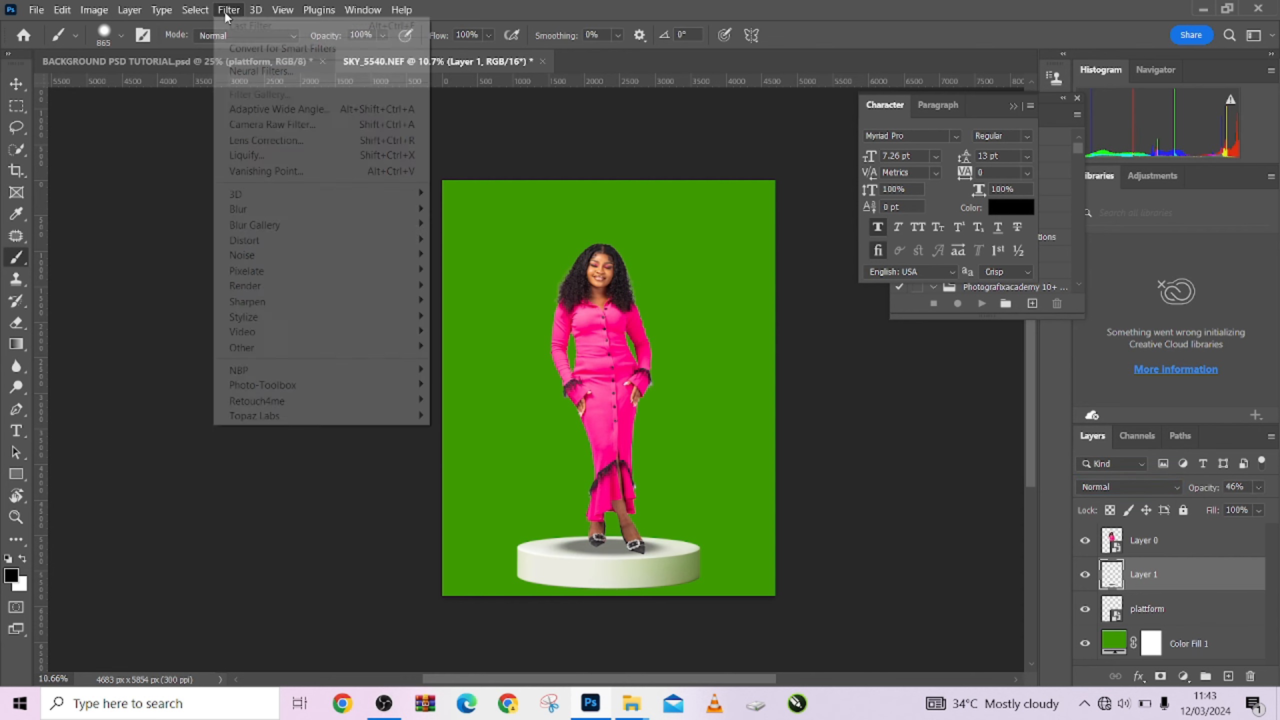
mouse_move(312, 208)
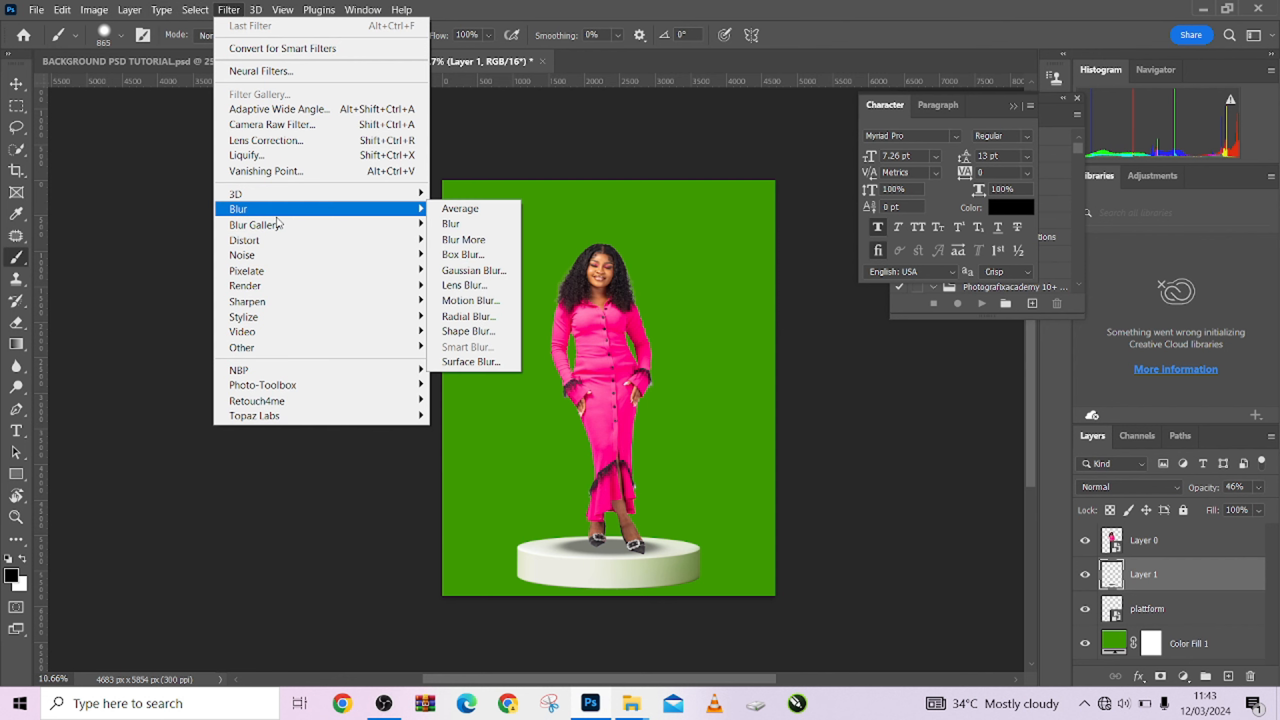
click(473, 270)
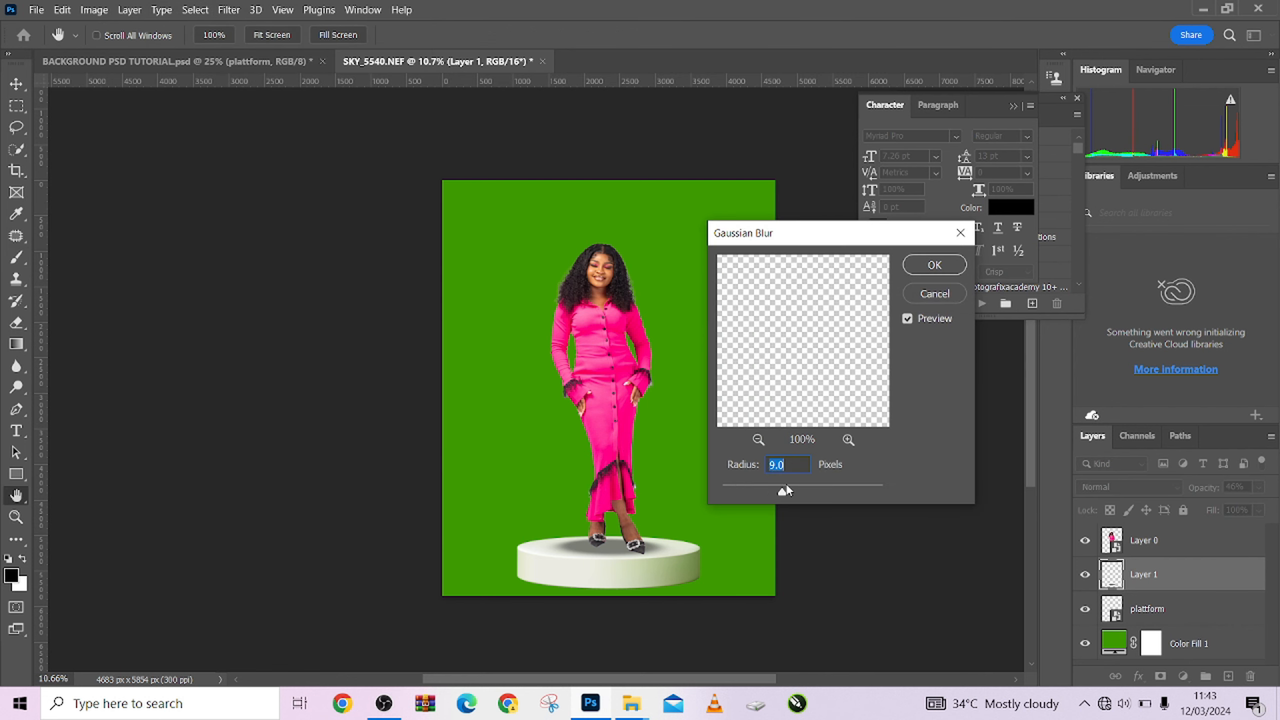
drag(794, 486, 797, 490)
click(935, 264)
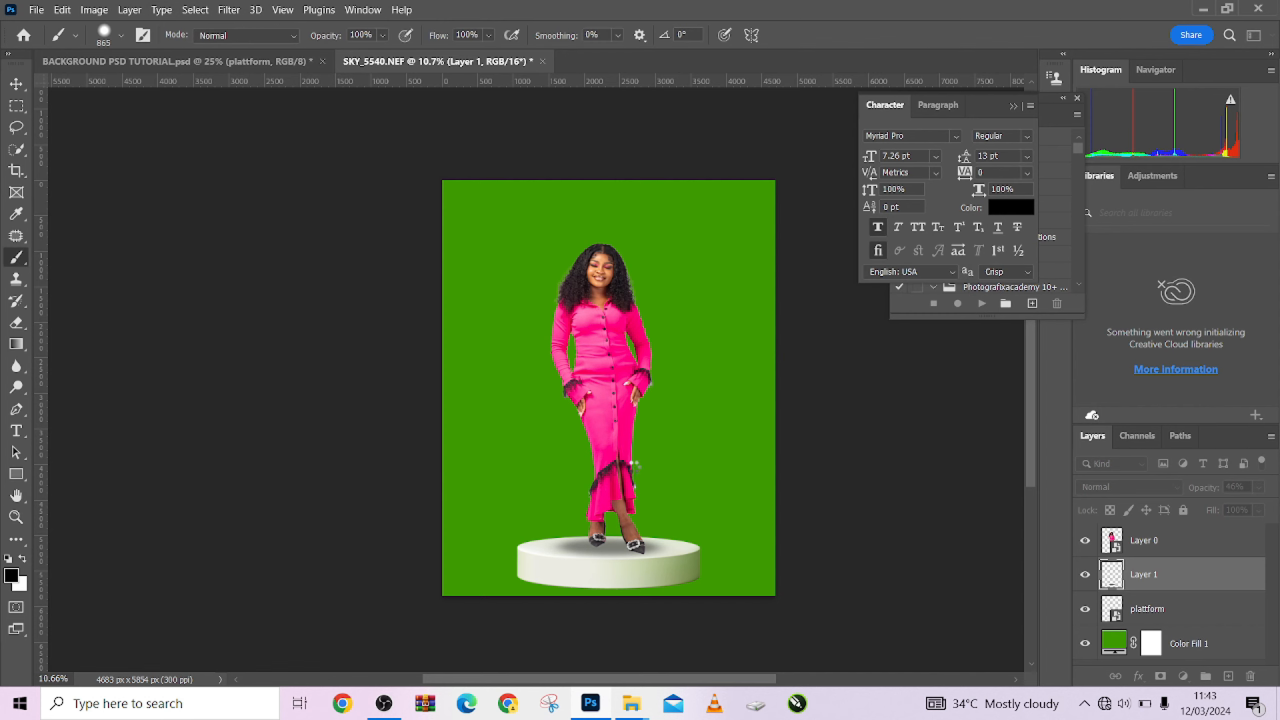
Refit the blurred shadow on the platform top beneath the shoes with a free transform and apply it
key(v)
drag(639, 544, 614, 527)
key(ctrl+t)
click(822, 35)
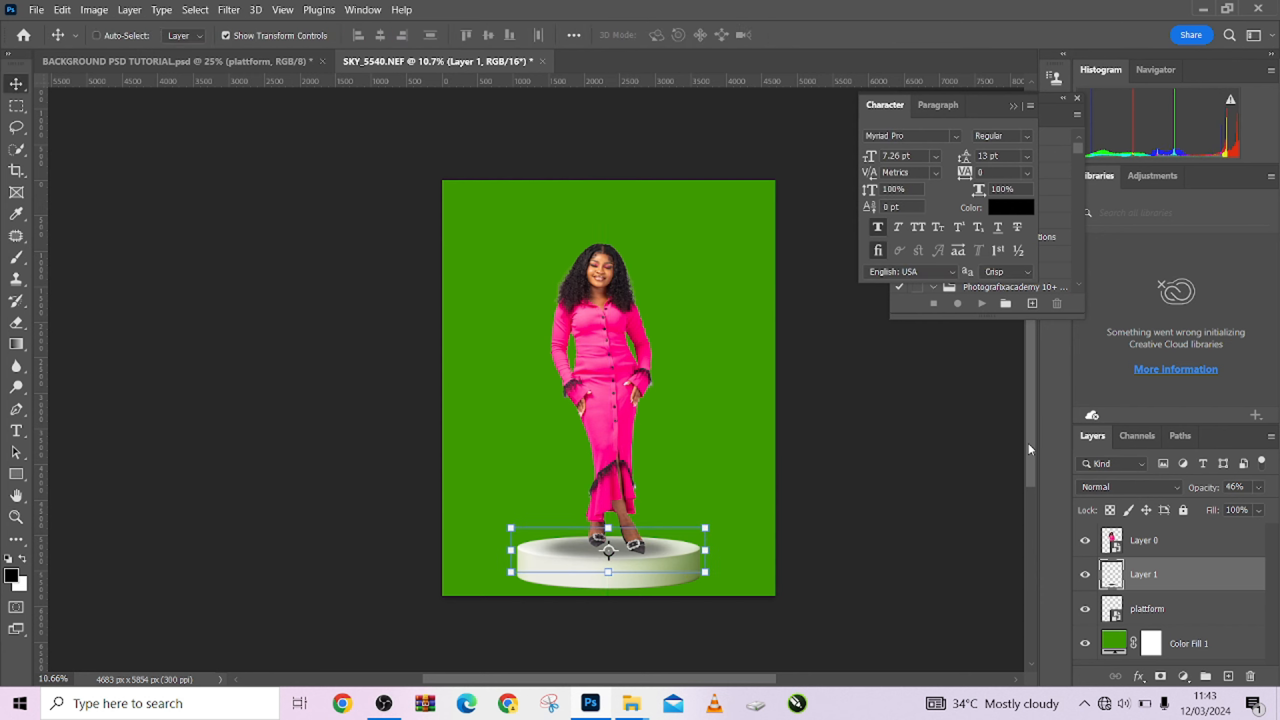
Set the shadow layer's opacity to 54% and its fill to 63%
drag(1208, 489, 1212, 488)
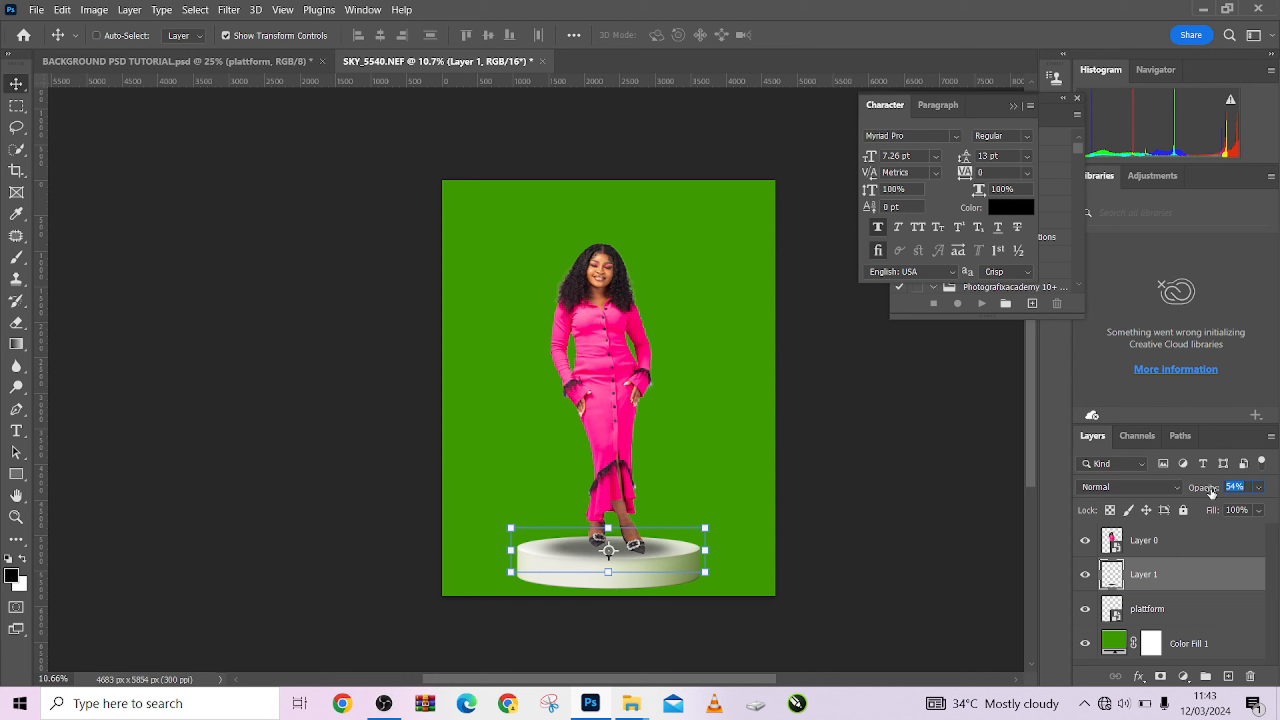
click(1259, 510)
drag(1220, 532, 1241, 533)
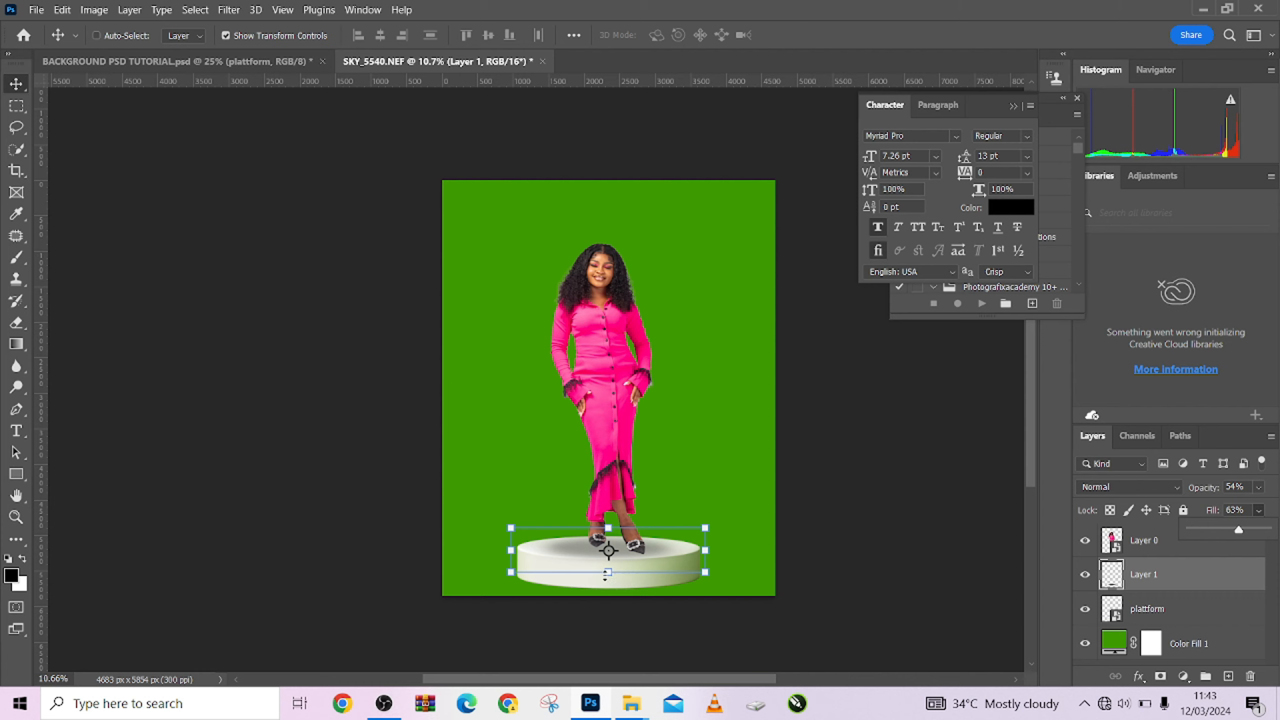
Flatten the shadow to about 58.67% of its height and nudge it into place under the woman's shoes
drag(605, 575, 609, 561)
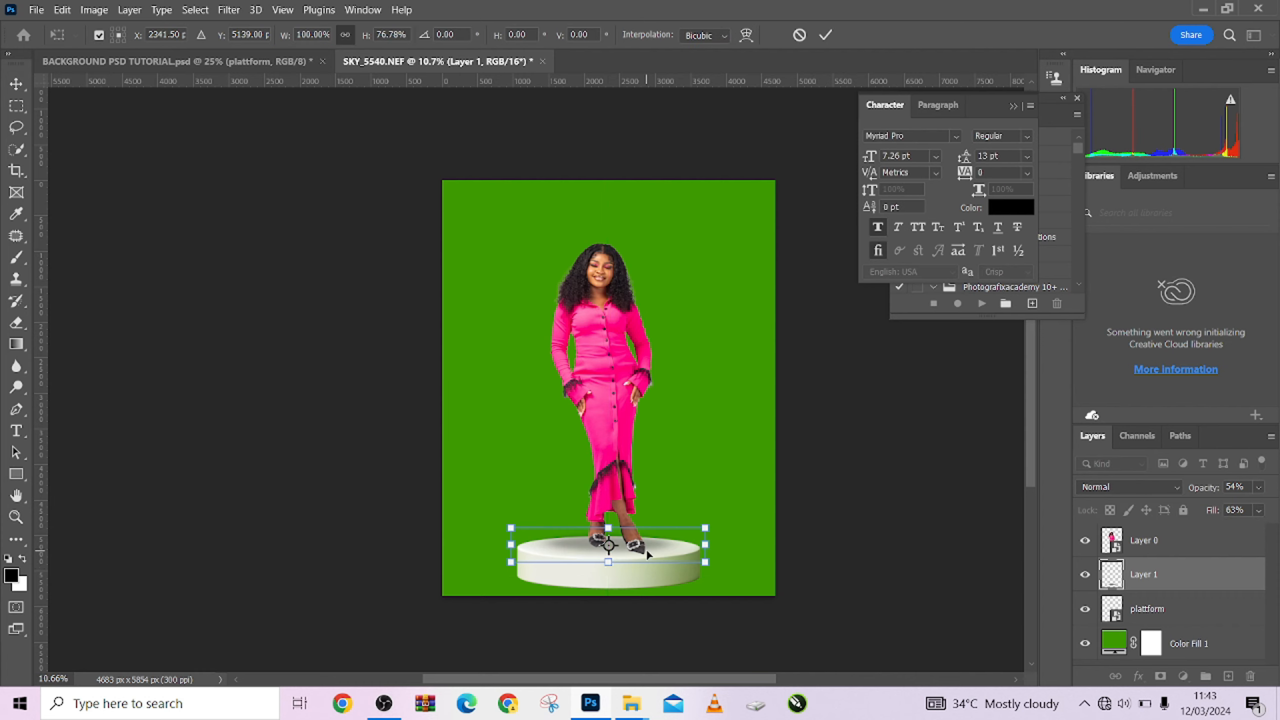
key(Down)
key(Down)
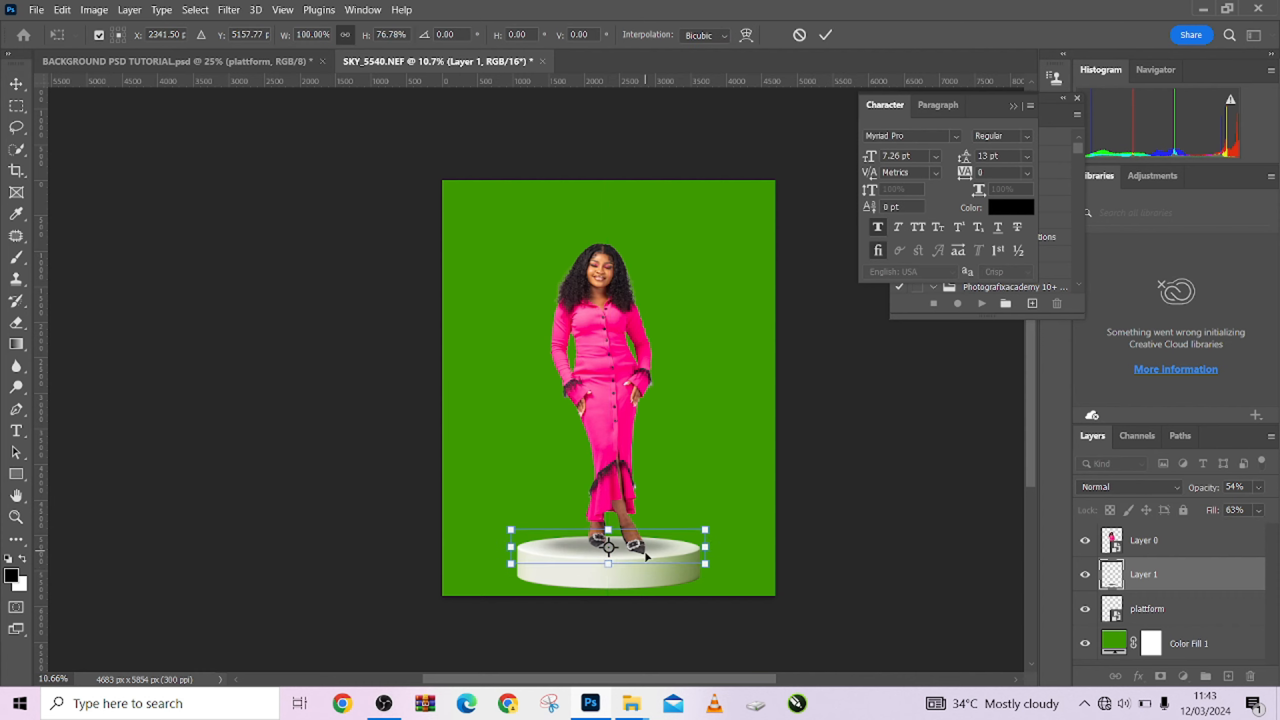
key(Up)
key(Up)
drag(610, 564, 610, 557)
key(Down)
key(Down)
key(Down)
key(Down)
key(Down)
key(Down)
key(Down)
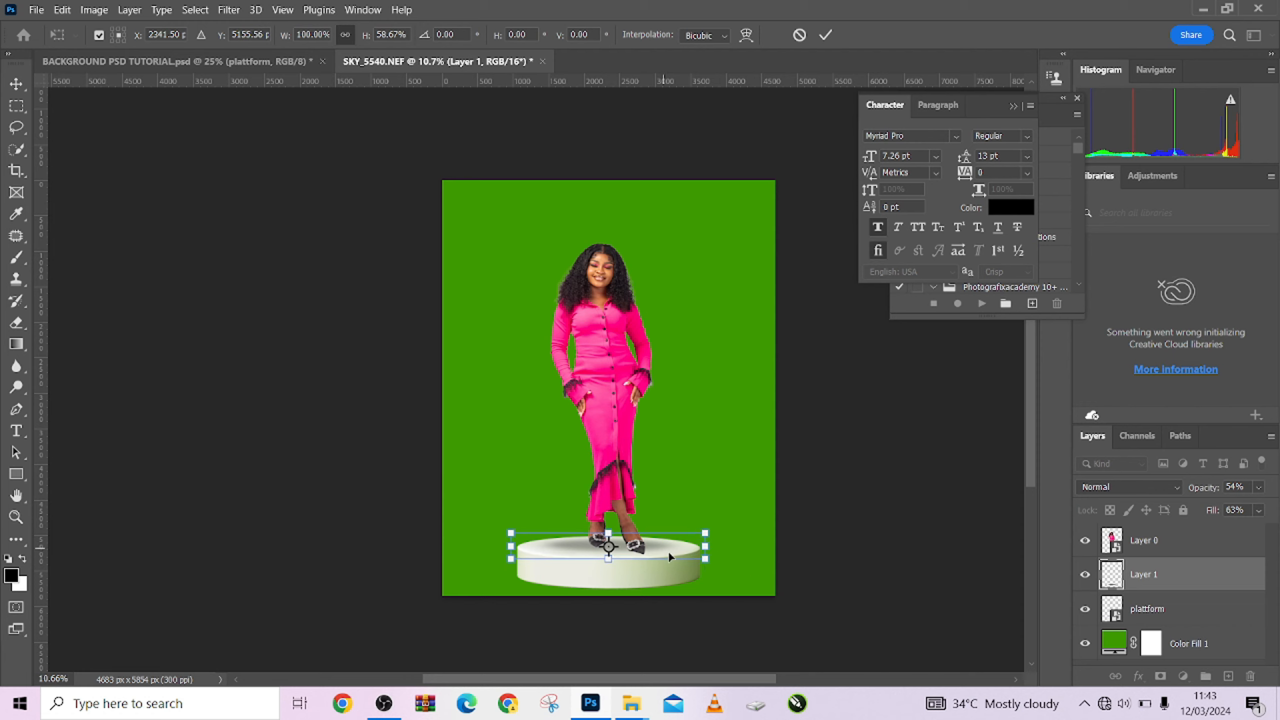
Move the shadow left and slightly down, enlarge it to about 124.75% width and 73.19% height, and apply the transform
drag(670, 556, 653, 555)
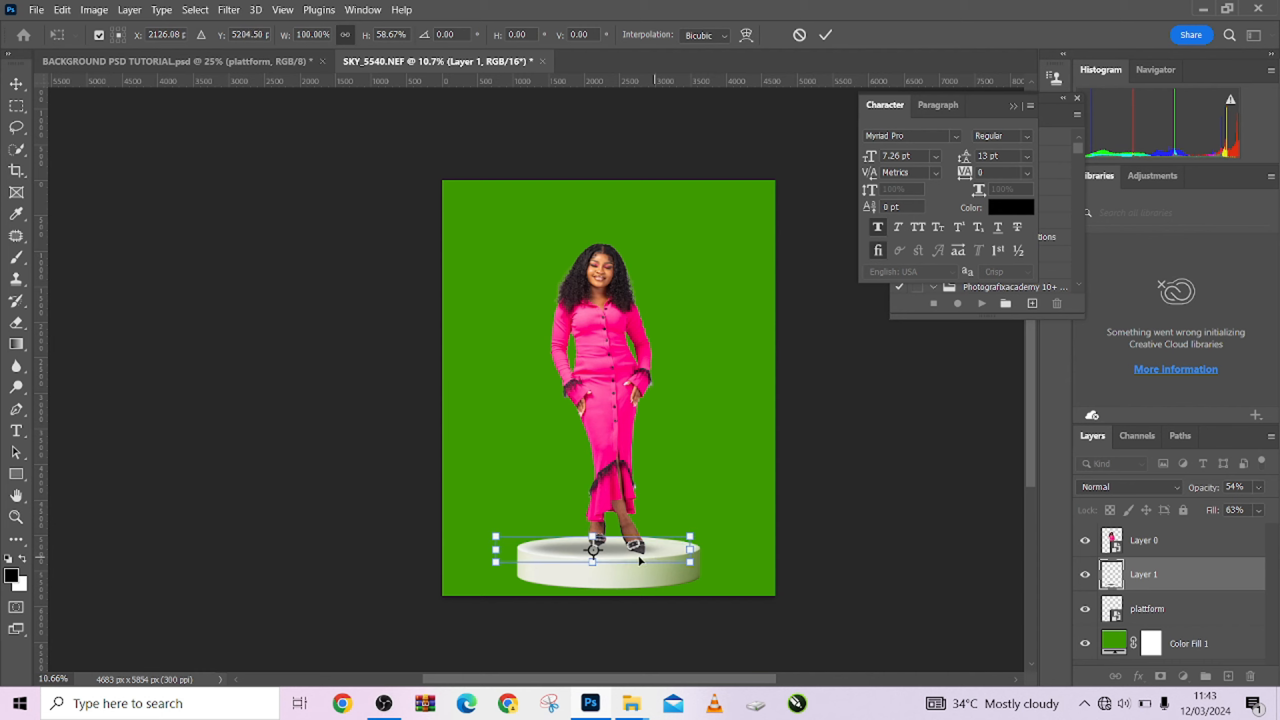
drag(641, 567, 642, 568)
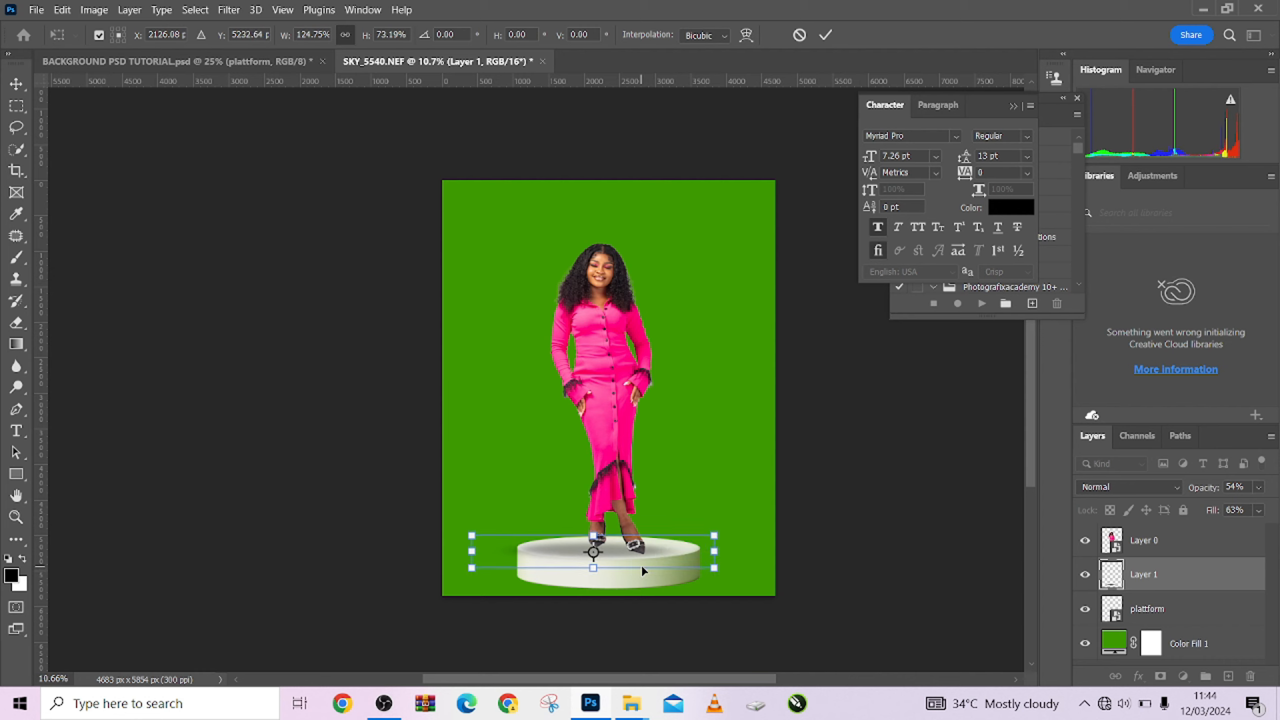
key(Up)
click(831, 36)
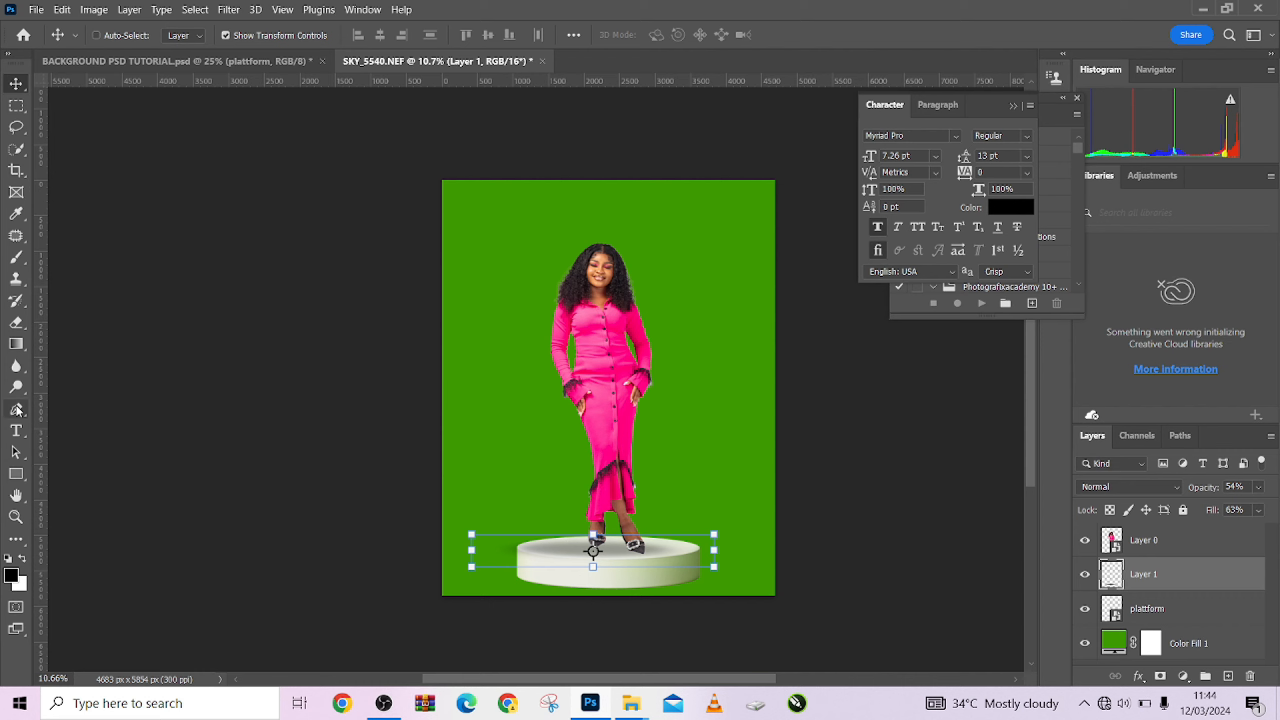
Choose the Eraser tool for the shadow layer and enlarge its brush
click(22, 262)
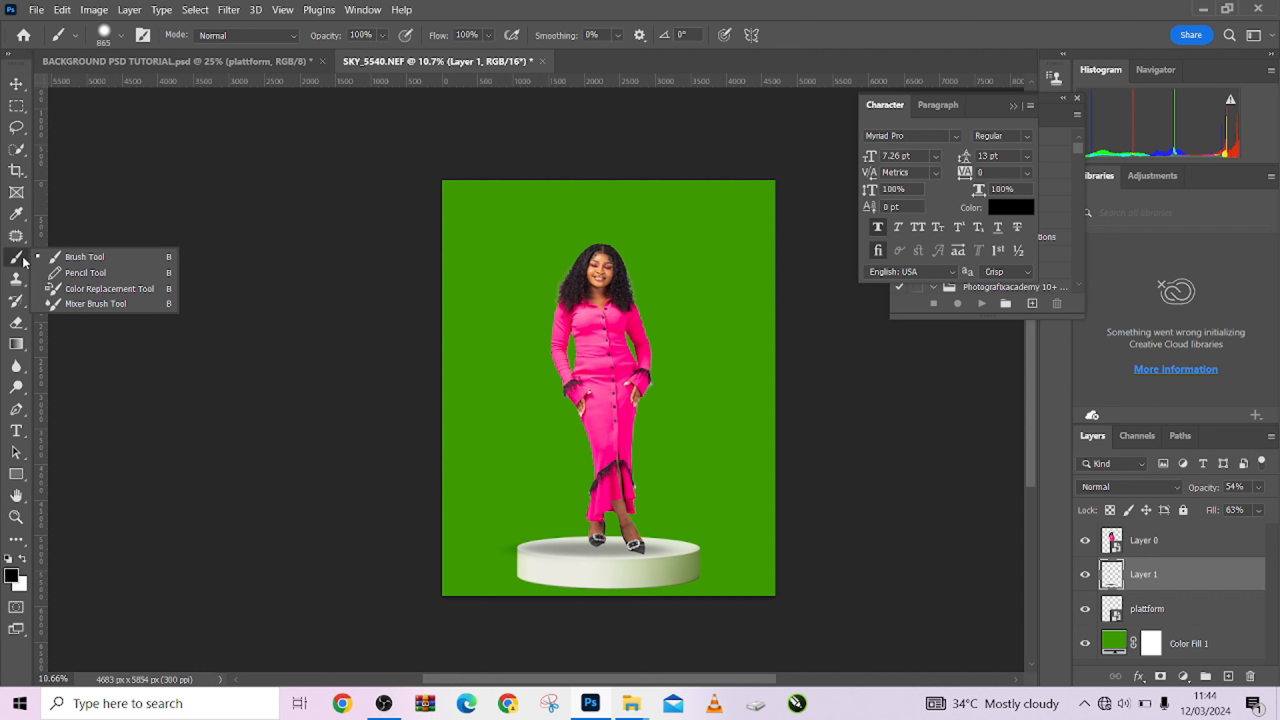
click(16, 322)
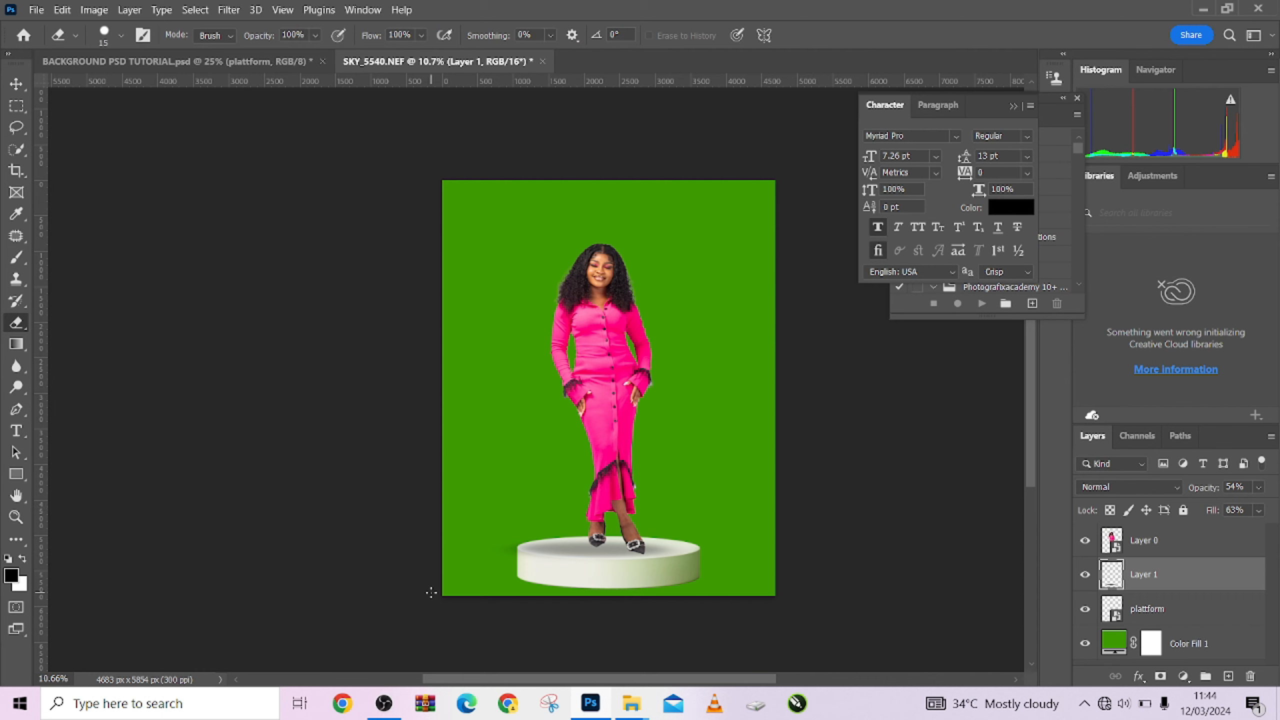
key(bracketright)
key(bracketright)
key(bracketright)
key(bracketright)
key(bracketright)
key(bracketright)
key(bracketright)
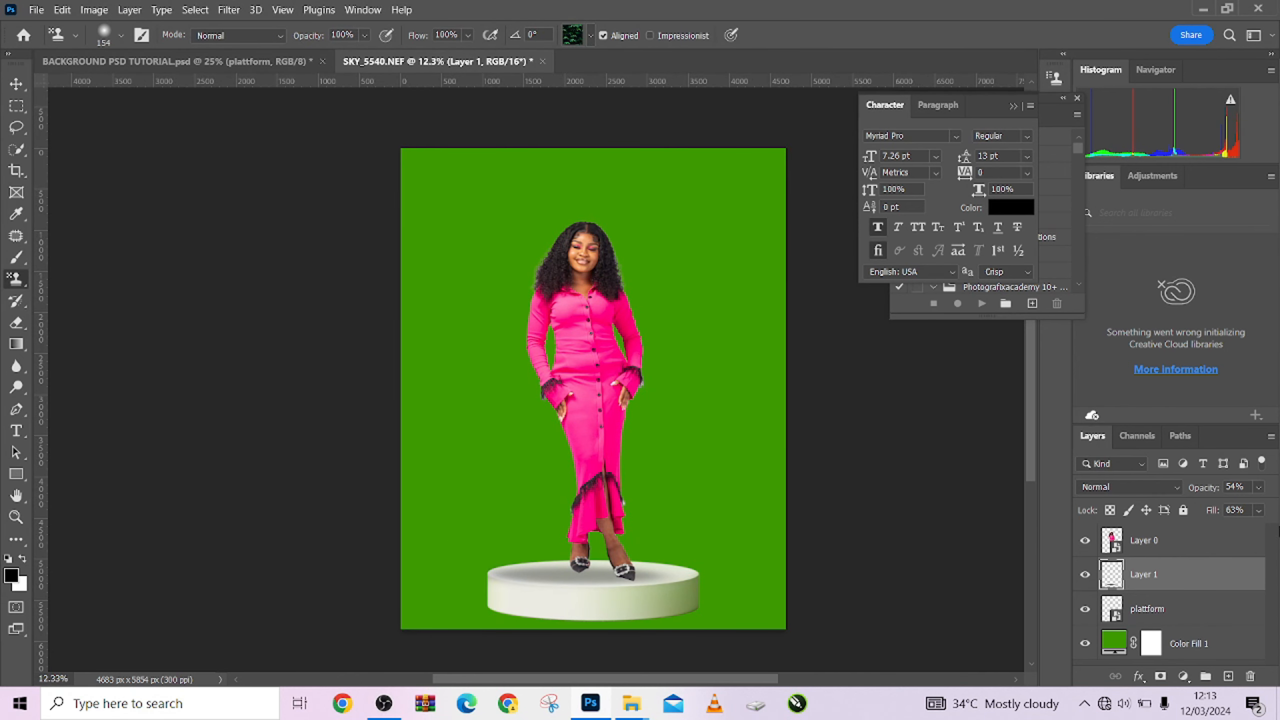
Toggle the shadow layer off and on to compare, and nudge the shadow up slightly on the platform
click(1085, 580)
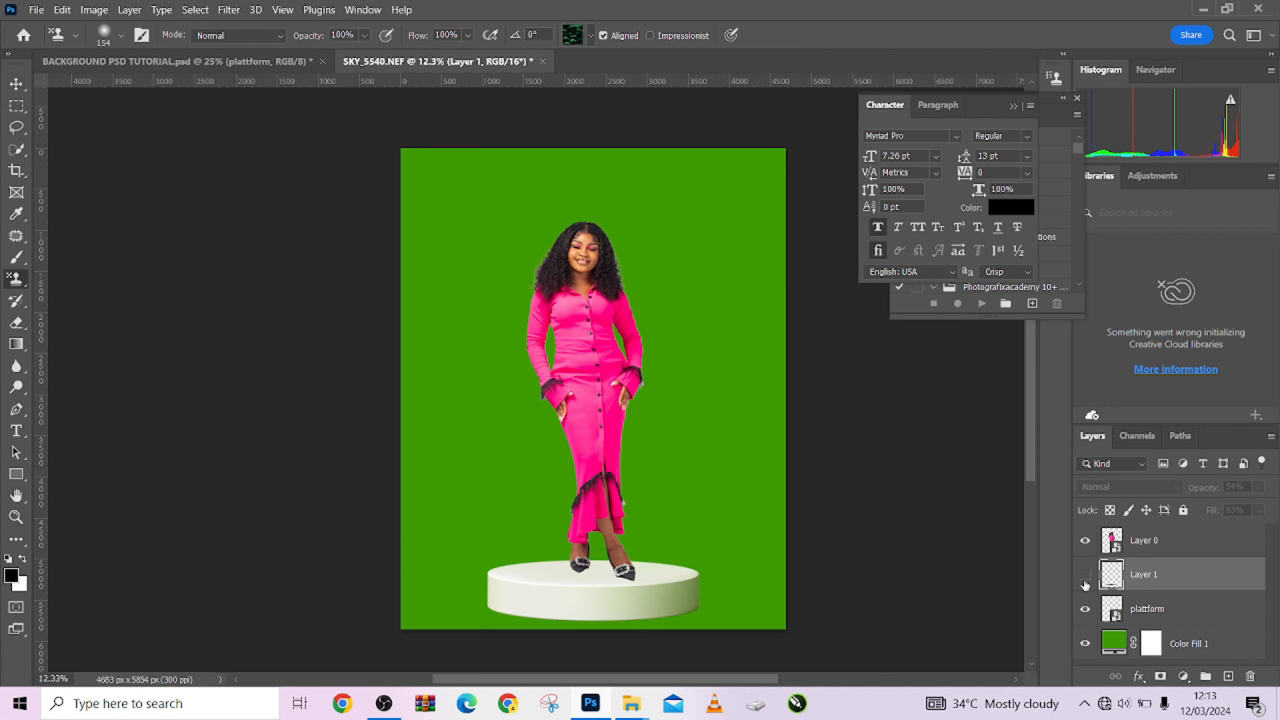
click(1085, 581)
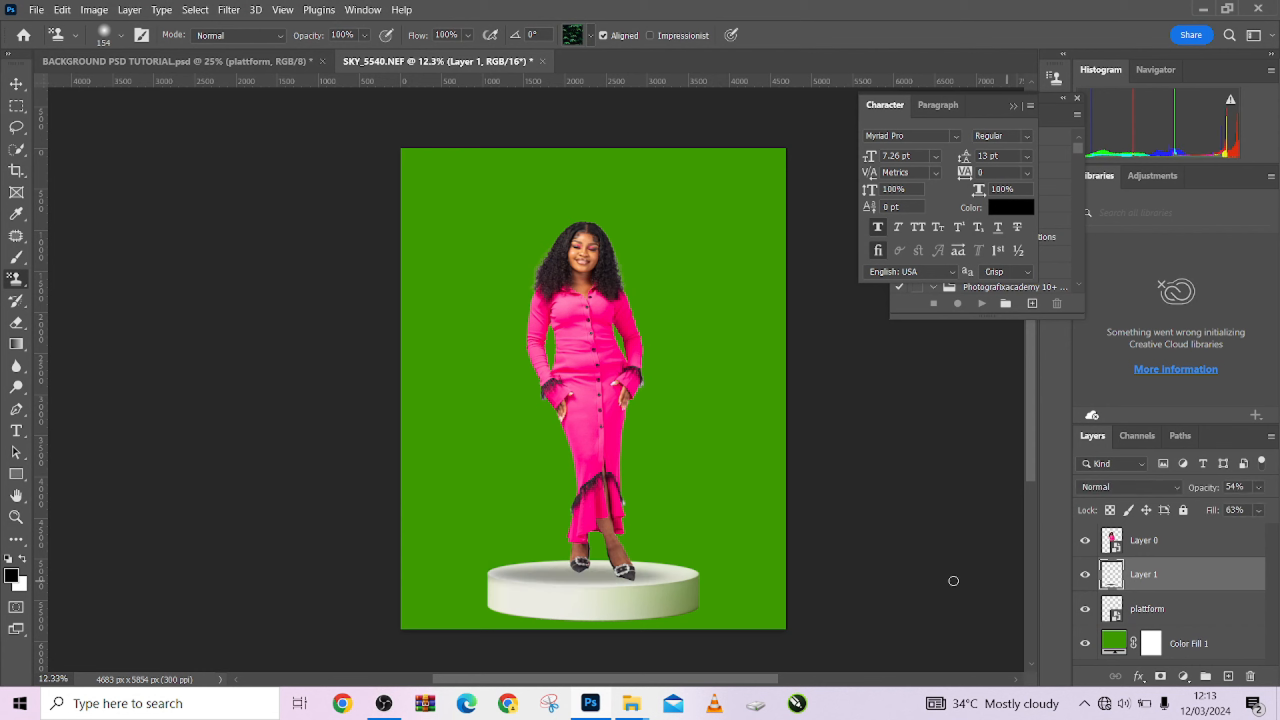
key(v)
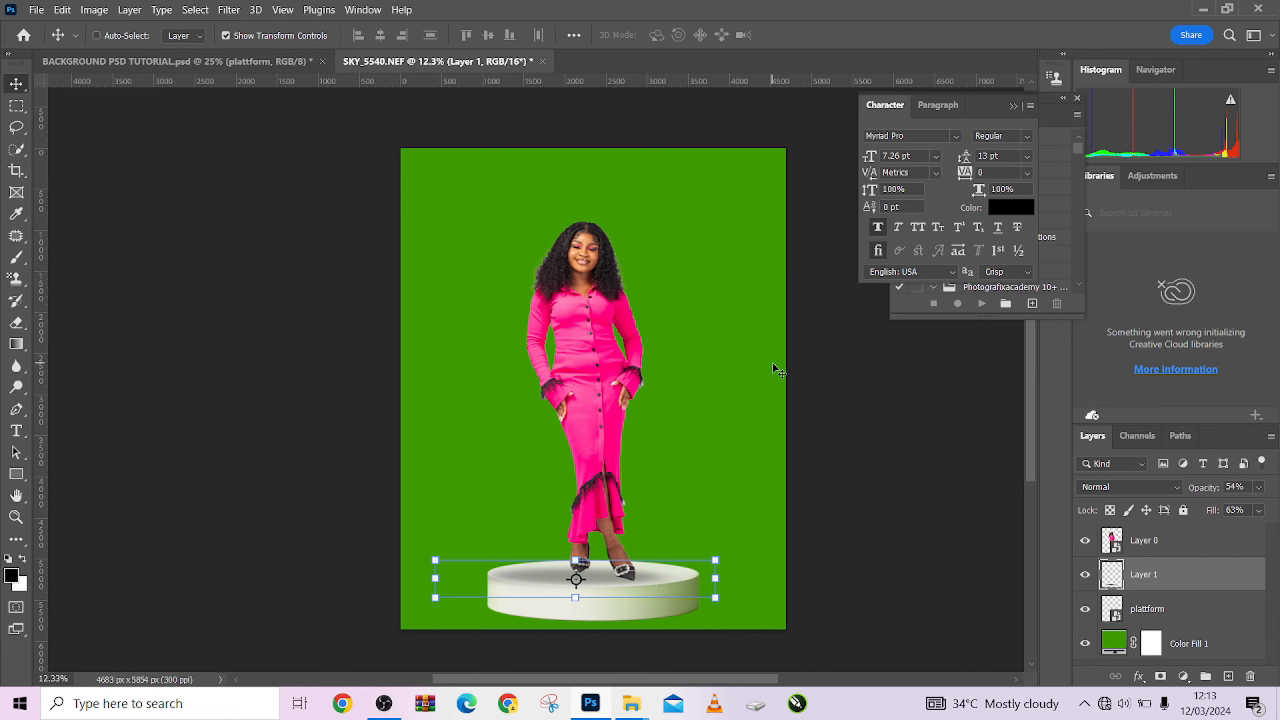
key(shift+Up)
key(shift+Up)
key(shift+Up)
key(shift+Up)
key(shift+Up)
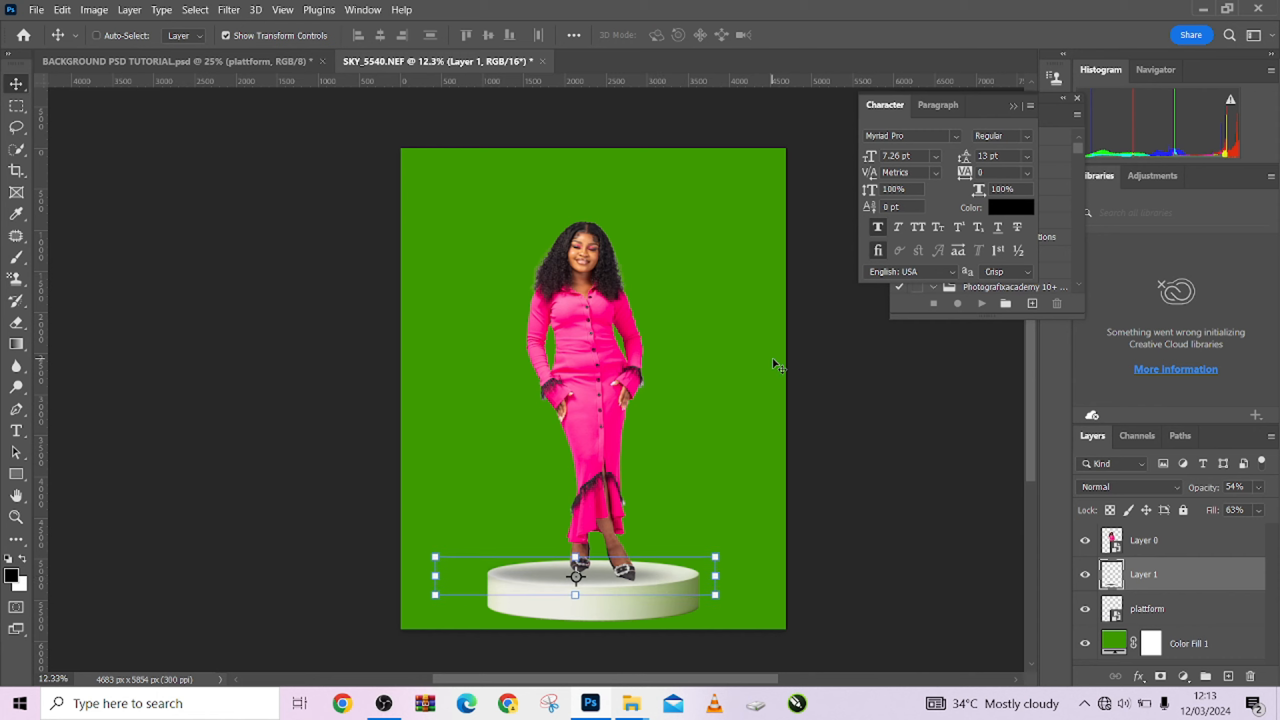
Copy the potted plant from BACKGROUND PSD TUTORIAL.psd into SKY_5540.NEF, placing it on the platform's left side beside the woman
click(20, 109)
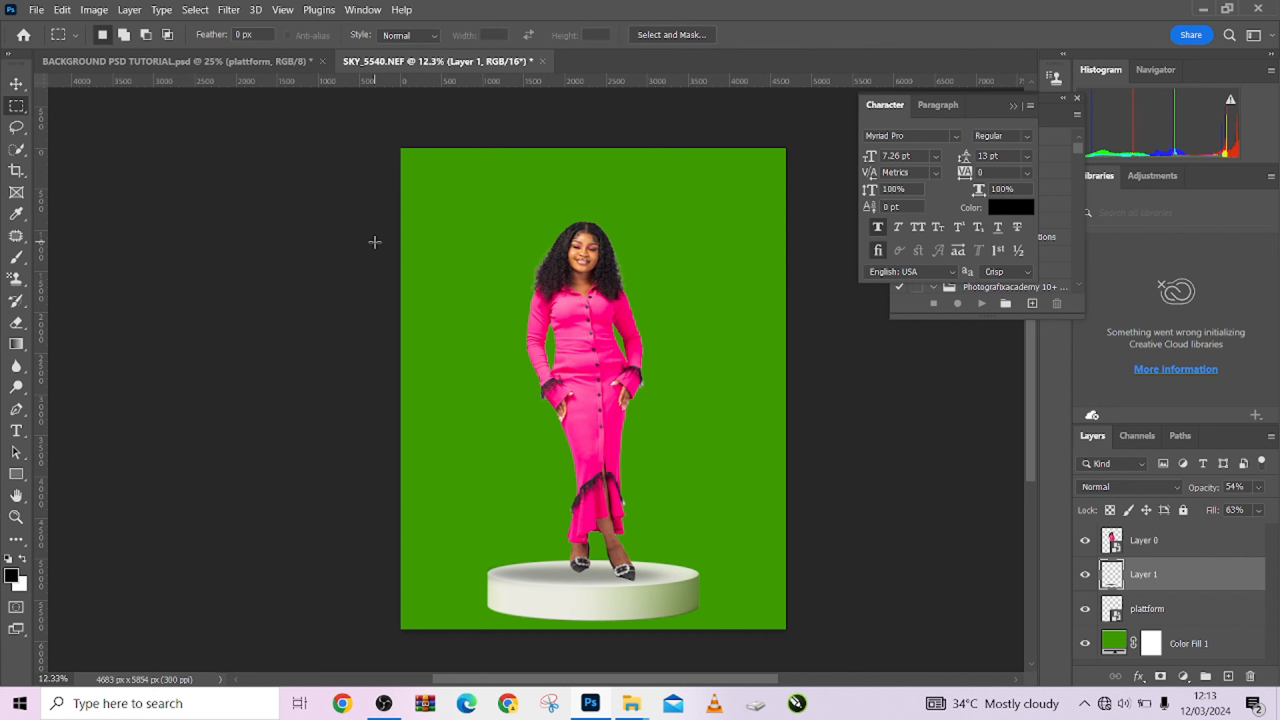
click(176, 61)
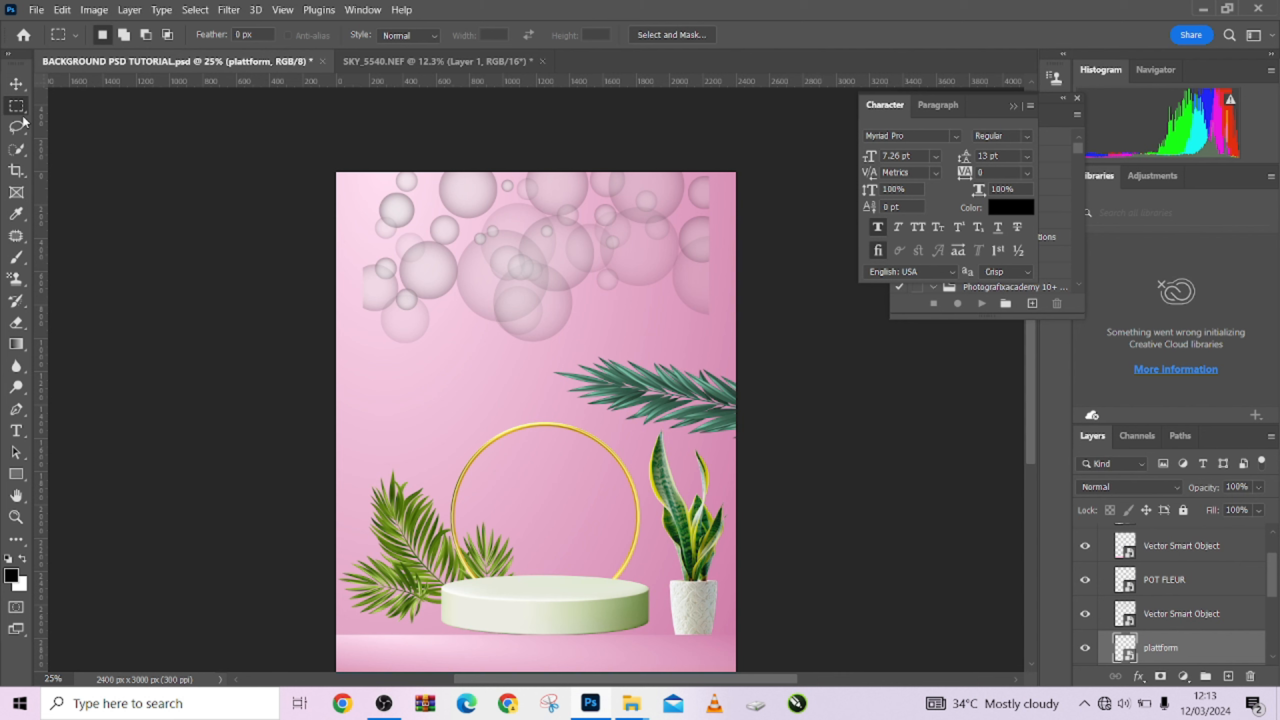
click(17, 88)
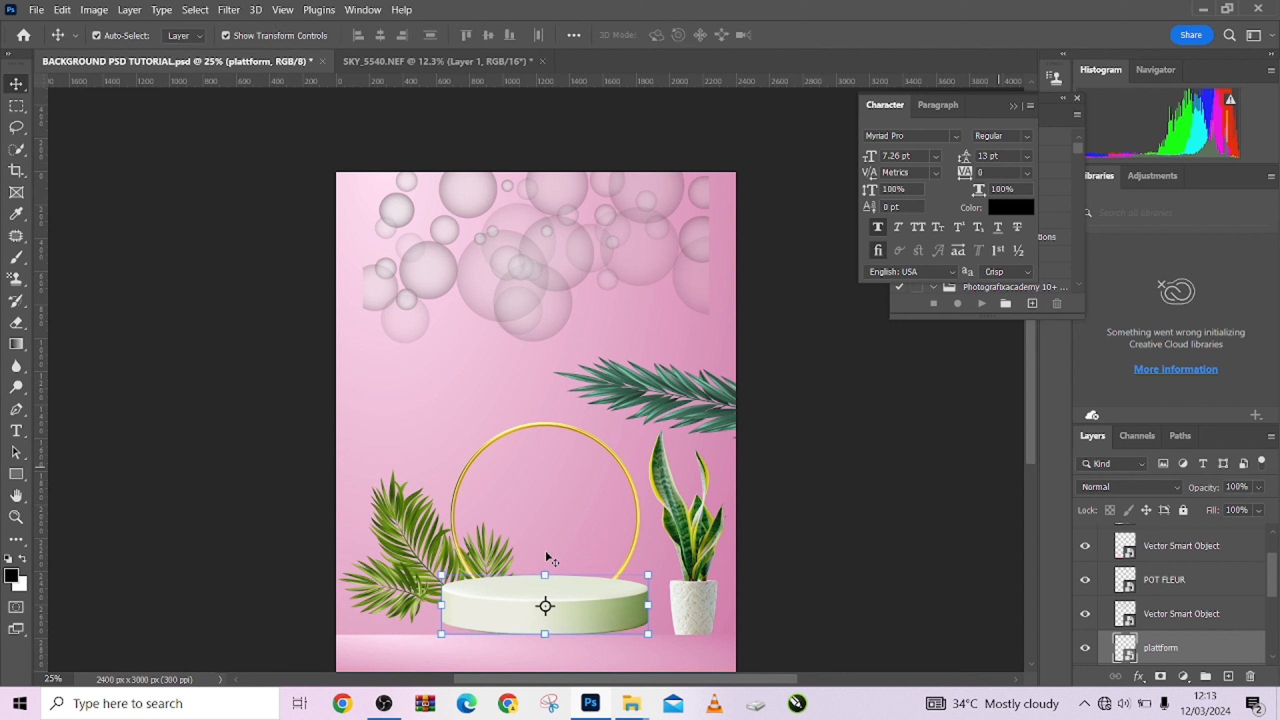
click(701, 574)
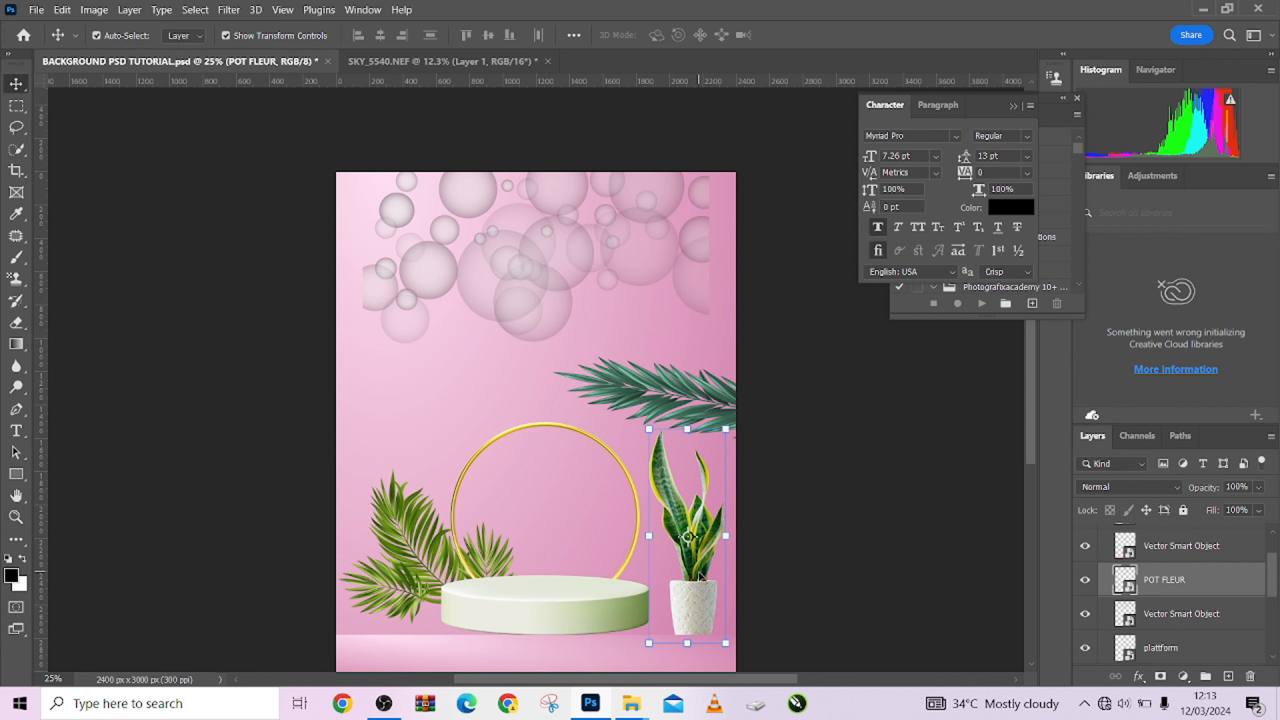
drag(701, 575, 523, 560)
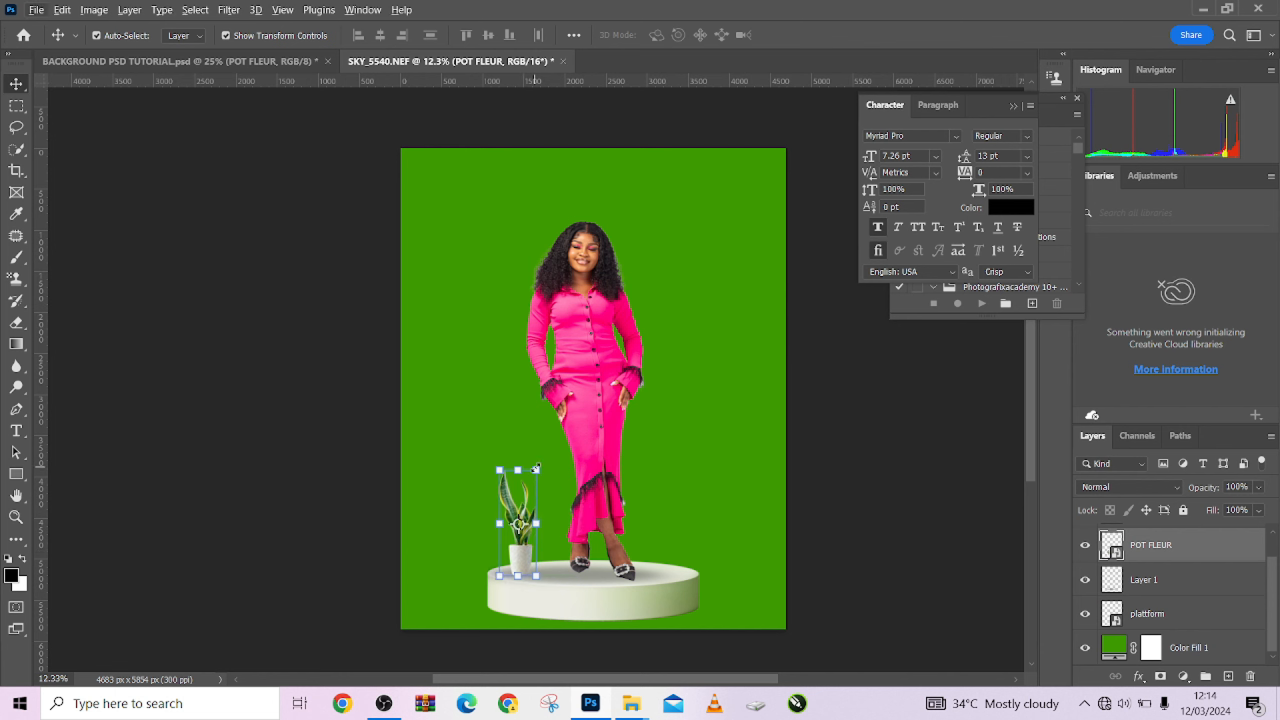
Enlarge the potted plant proportionally to about 113.94% with its base on the platform, and apply the transform
drag(535, 470, 596, 431)
key(ctrl+z)
drag(473, 433, 447, 416)
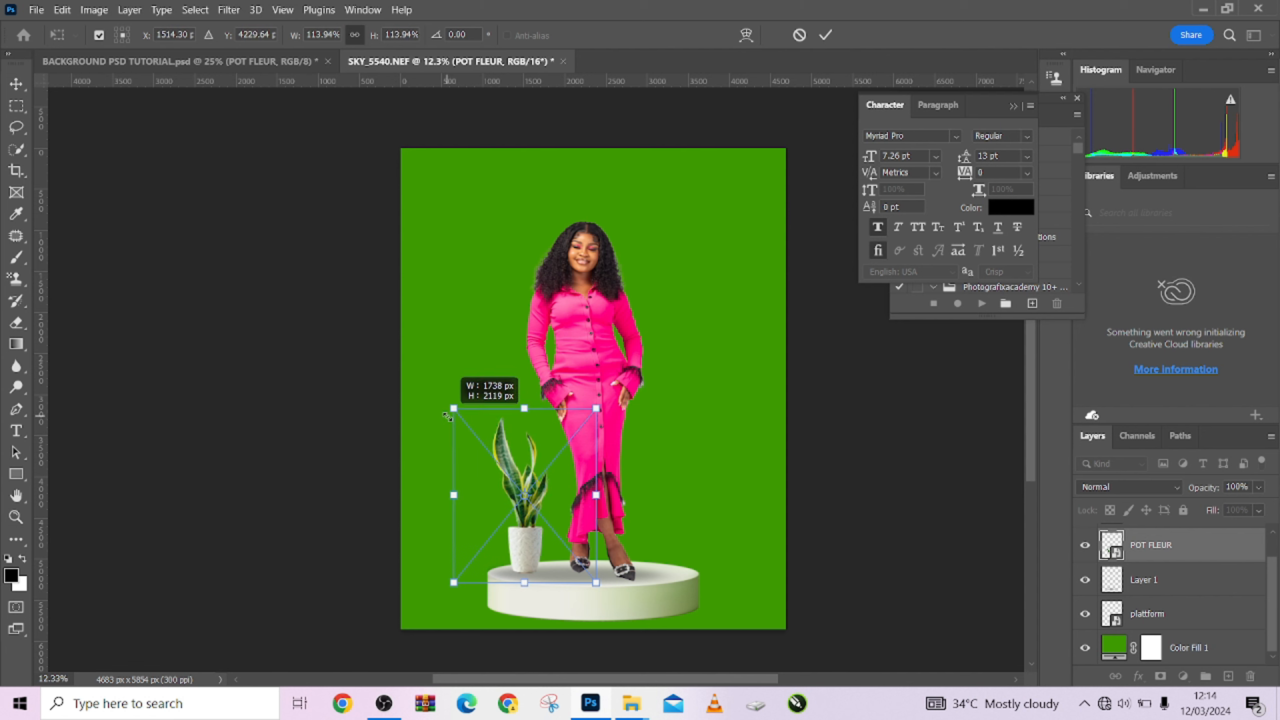
click(826, 38)
click(578, 373)
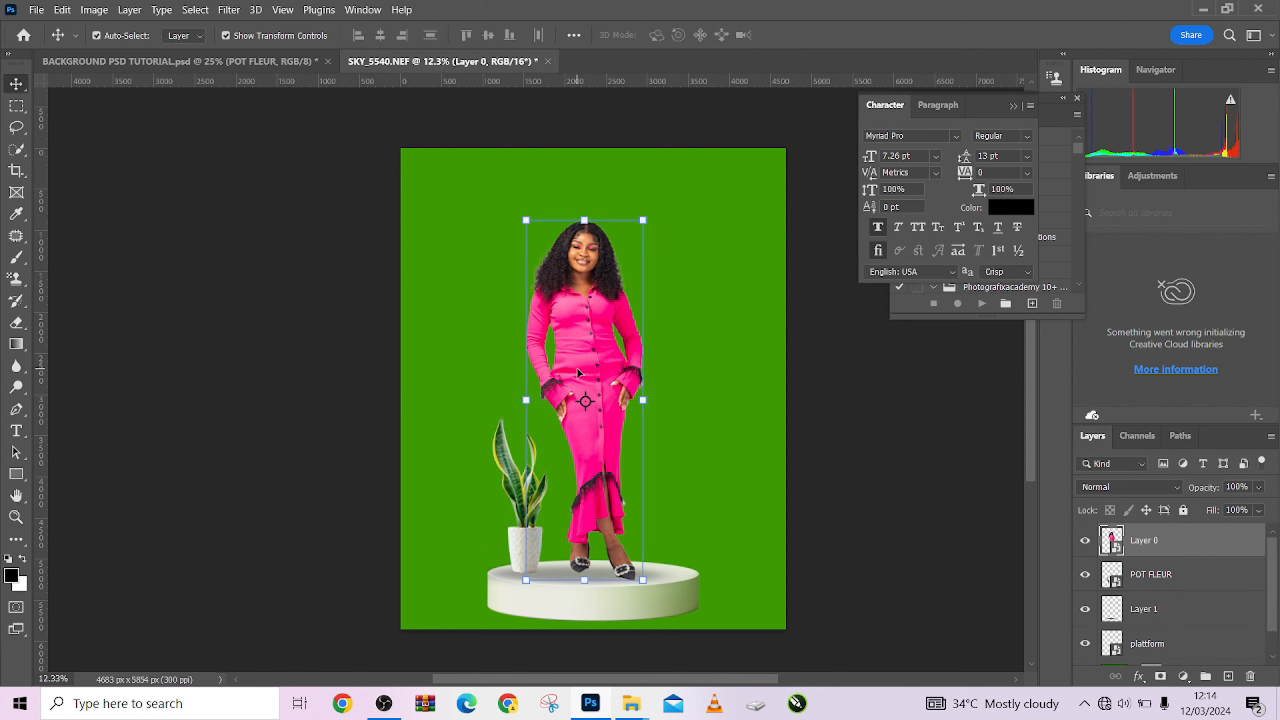
drag(579, 373, 578, 374)
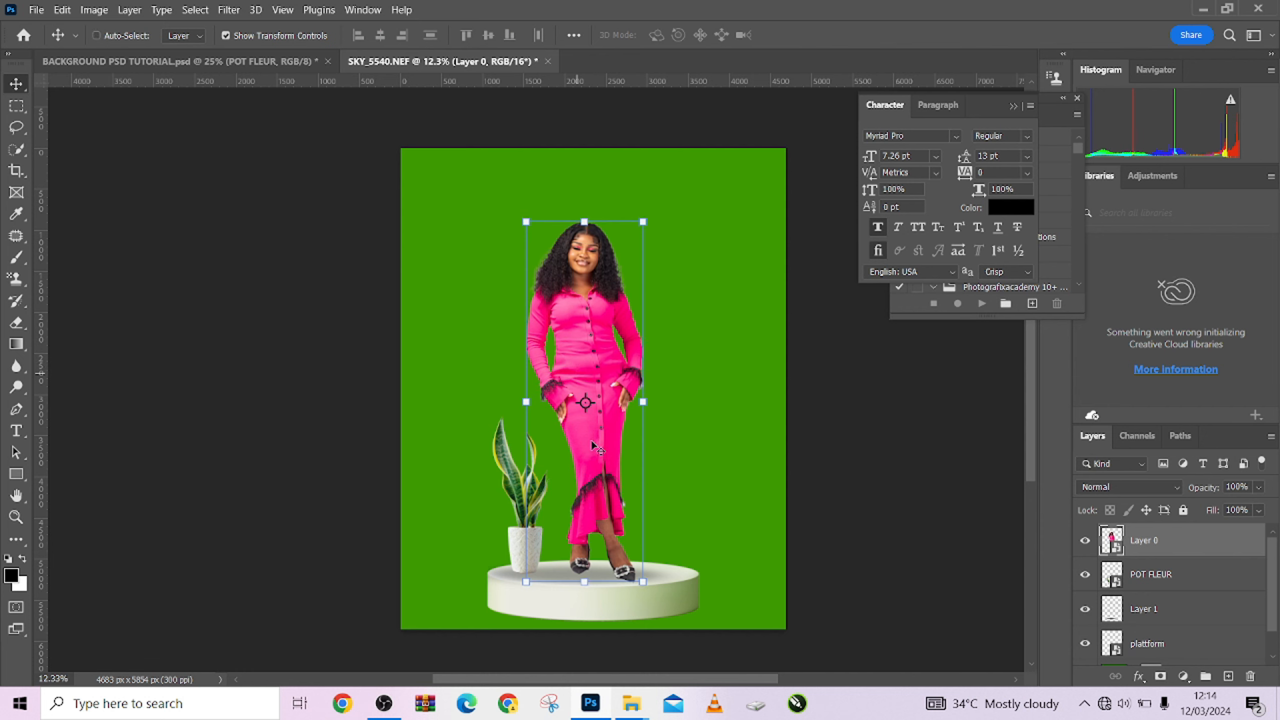
key(ctrl+z)
key(ctrl+t)
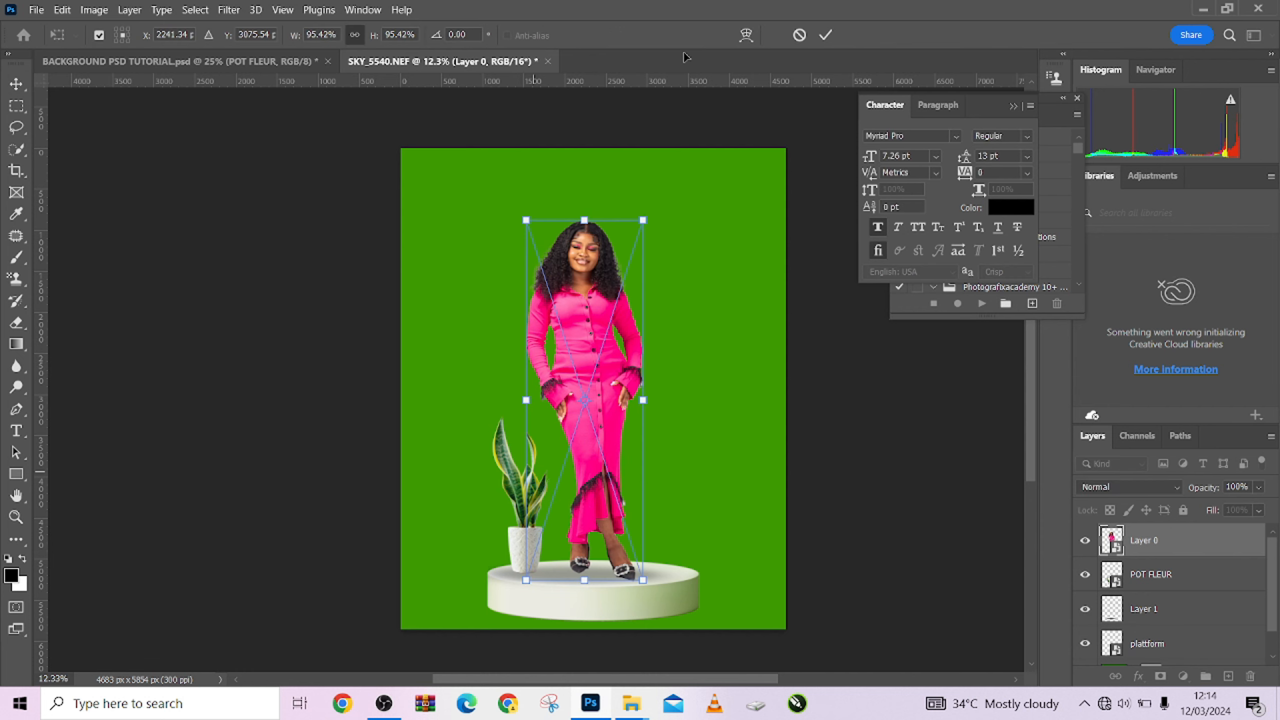
key(Return)
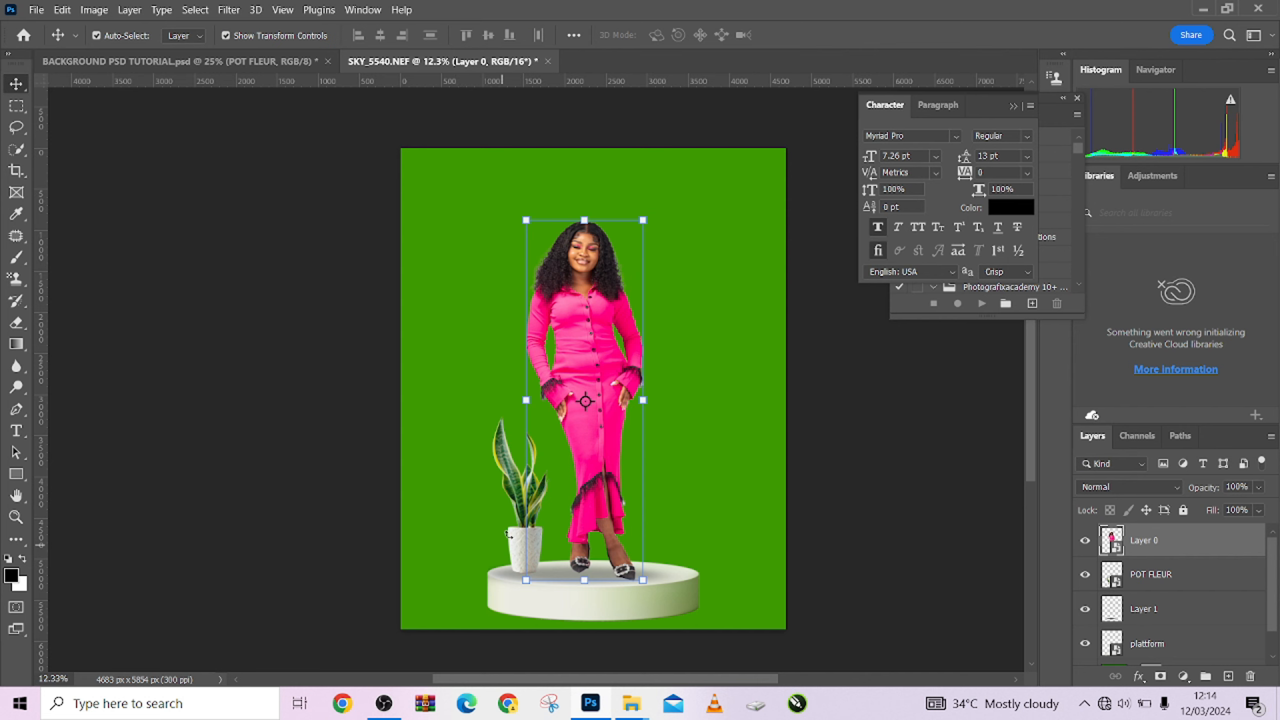
Select the potted plant's layer, nudge it slightly down and right on the platform, and check it without transform controls
click(431, 544)
click(529, 541)
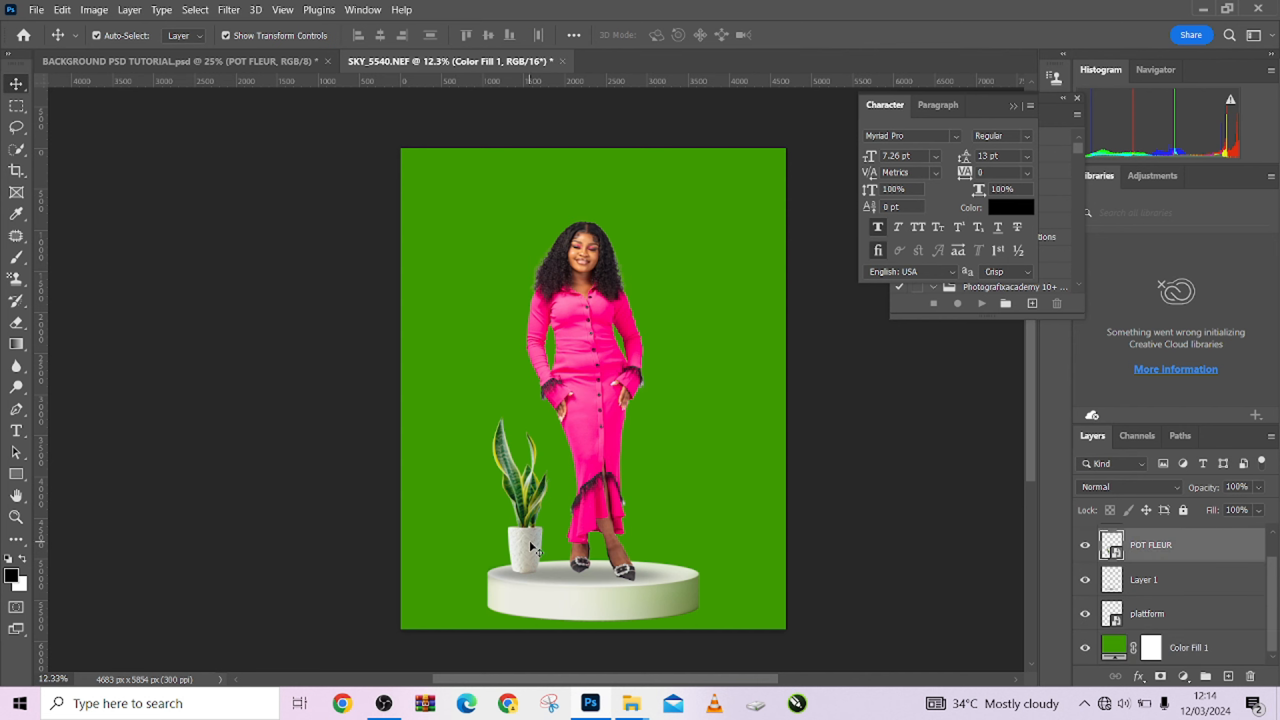
key(shift+Down)
key(shift+Right)
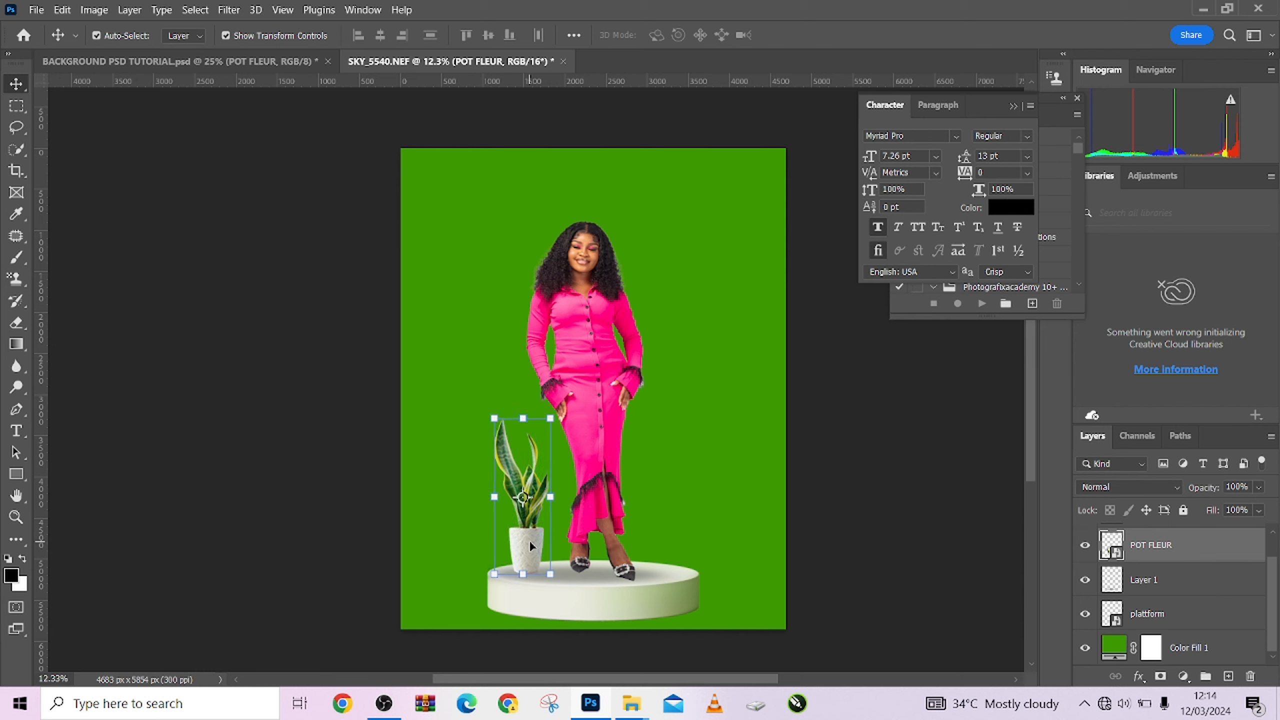
key(shift+Down)
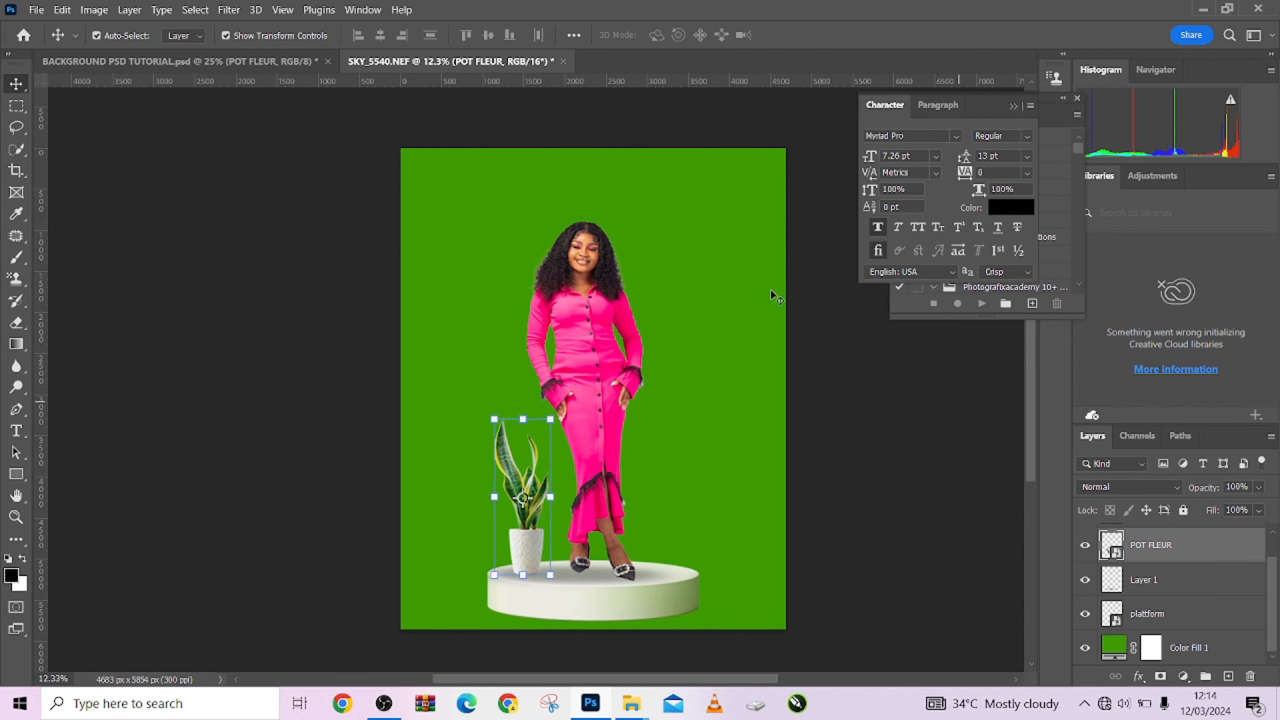
click(23, 109)
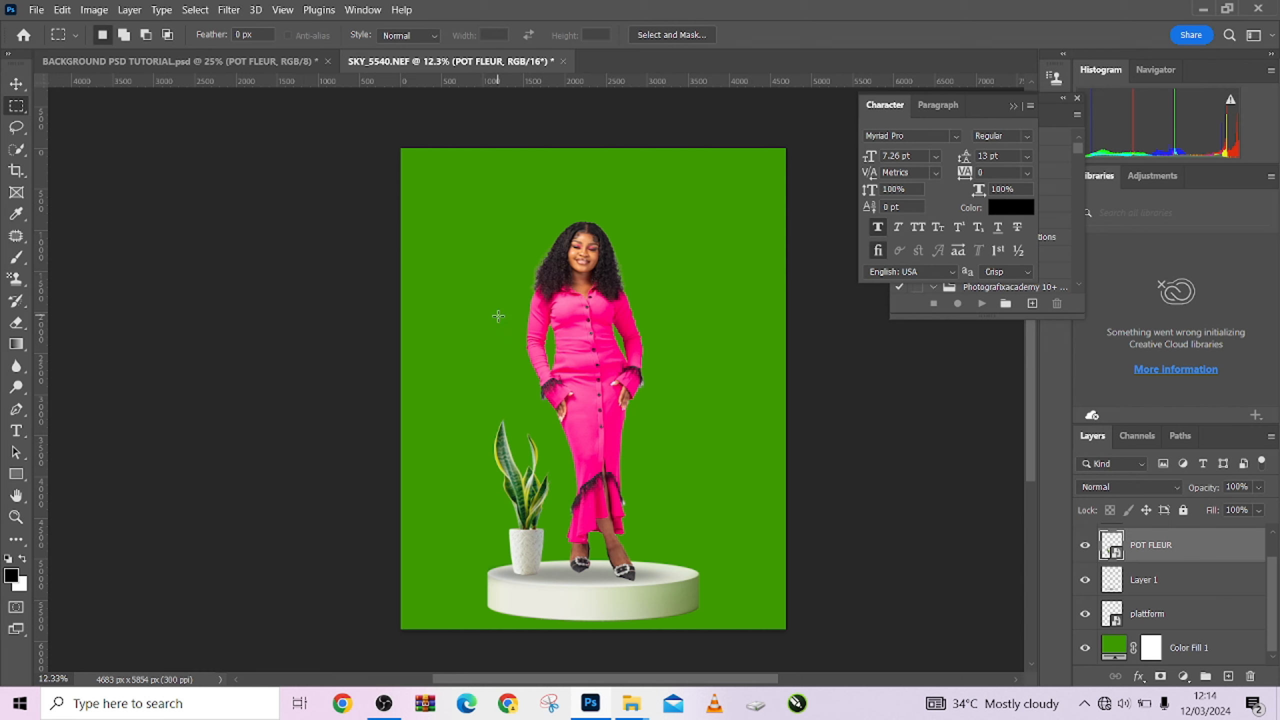
key(v)
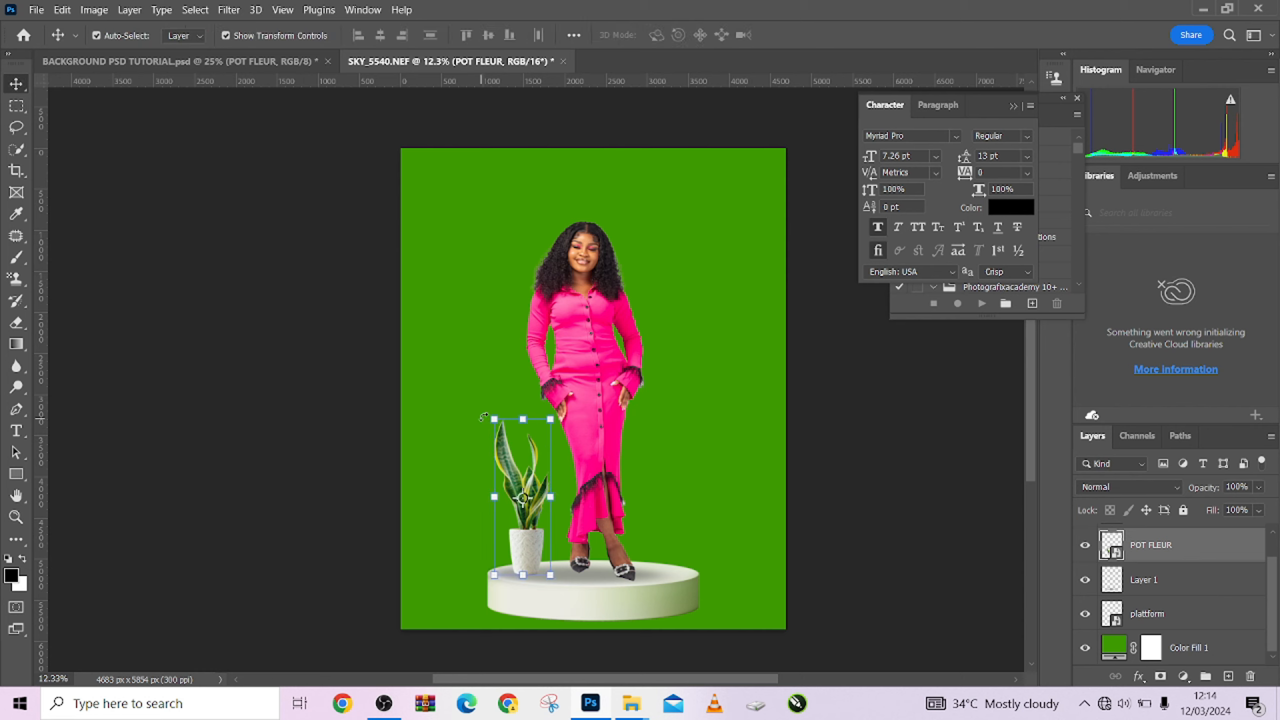
Enlarge the potted plant to about 122.97%, nudge it right to an X position of about 1510 px, and apply the transform
drag(492, 418, 443, 396)
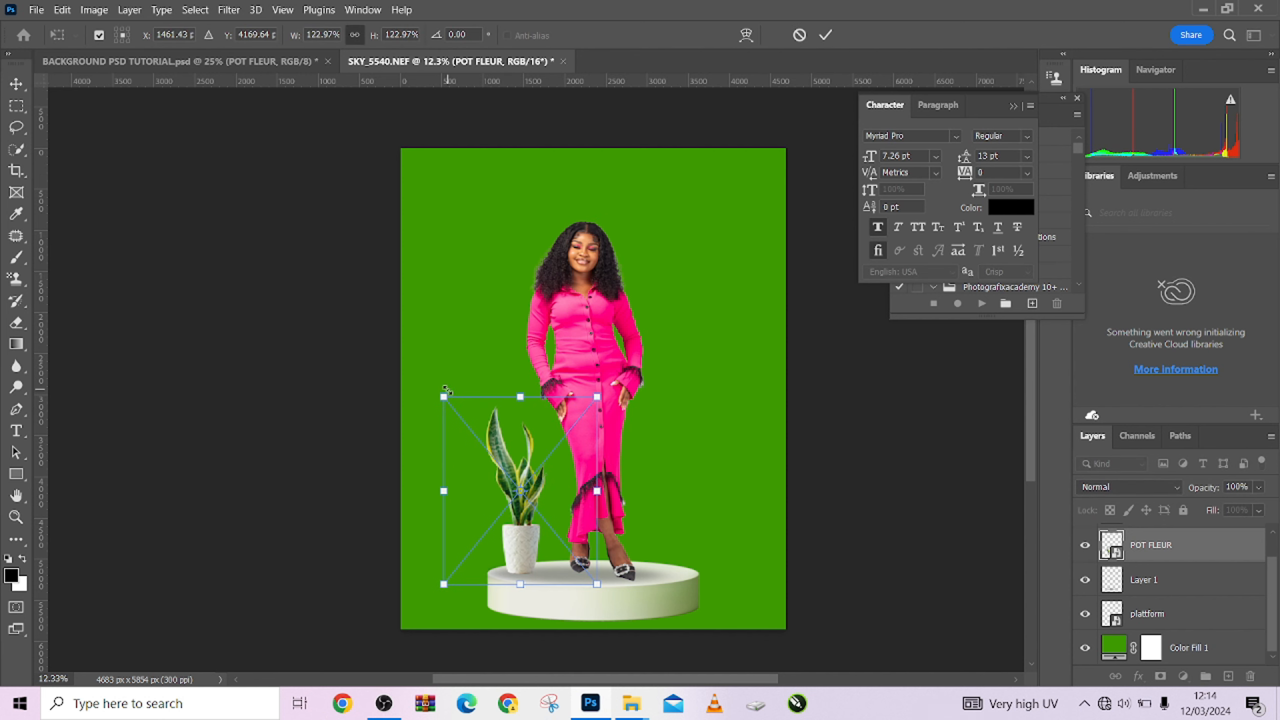
key(Right)
key(Right)
key(Right)
key(Right)
key(Right)
key(Right)
key(Right)
key(Right)
key(Right)
key(Right)
key(Right)
key(Right)
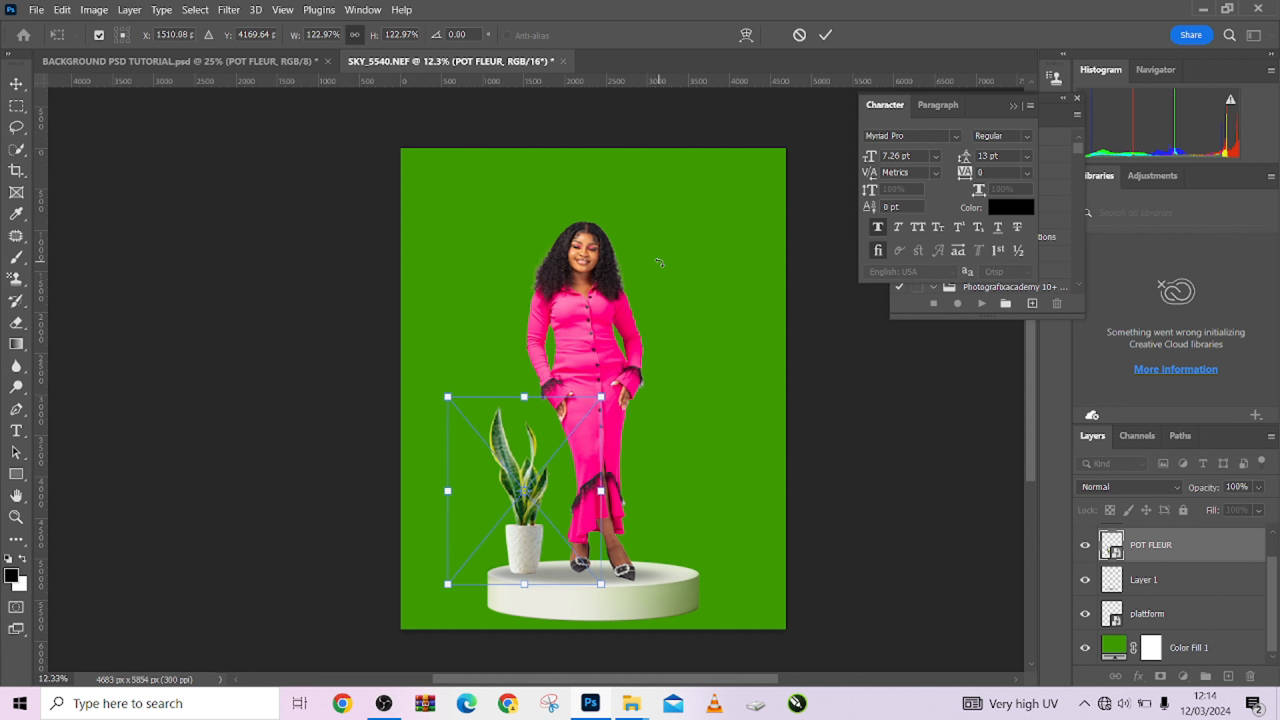
click(823, 37)
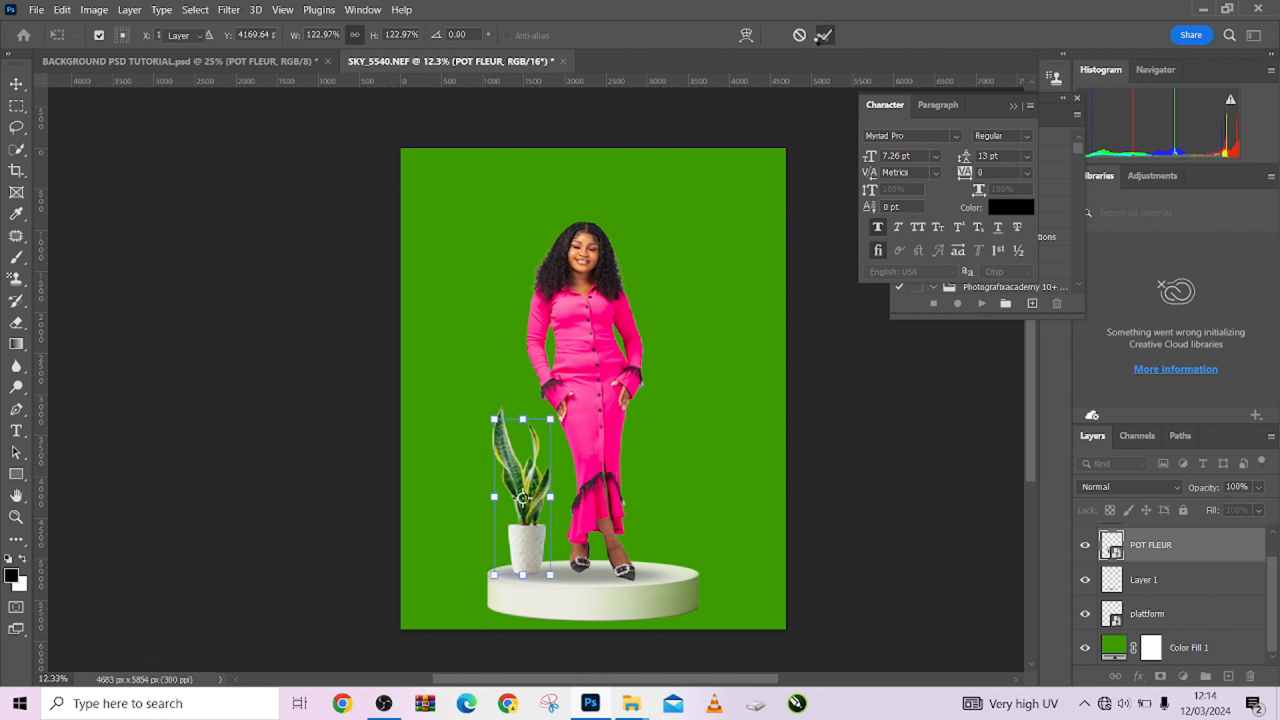
Copy the green palm leaves from BACKGROUND PSD TUTORIAL.psd into SKY_5540.NEF above the woman's layer, near the canvas's upper-left edge
click(603, 288)
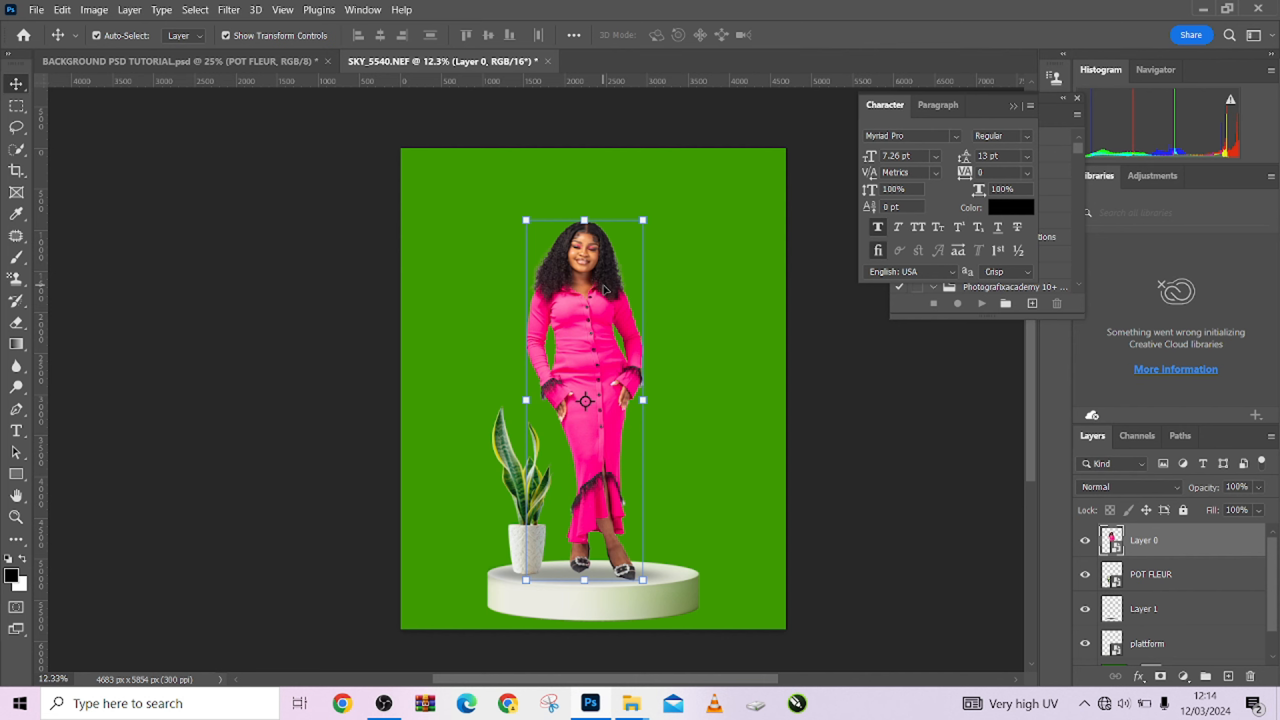
click(153, 60)
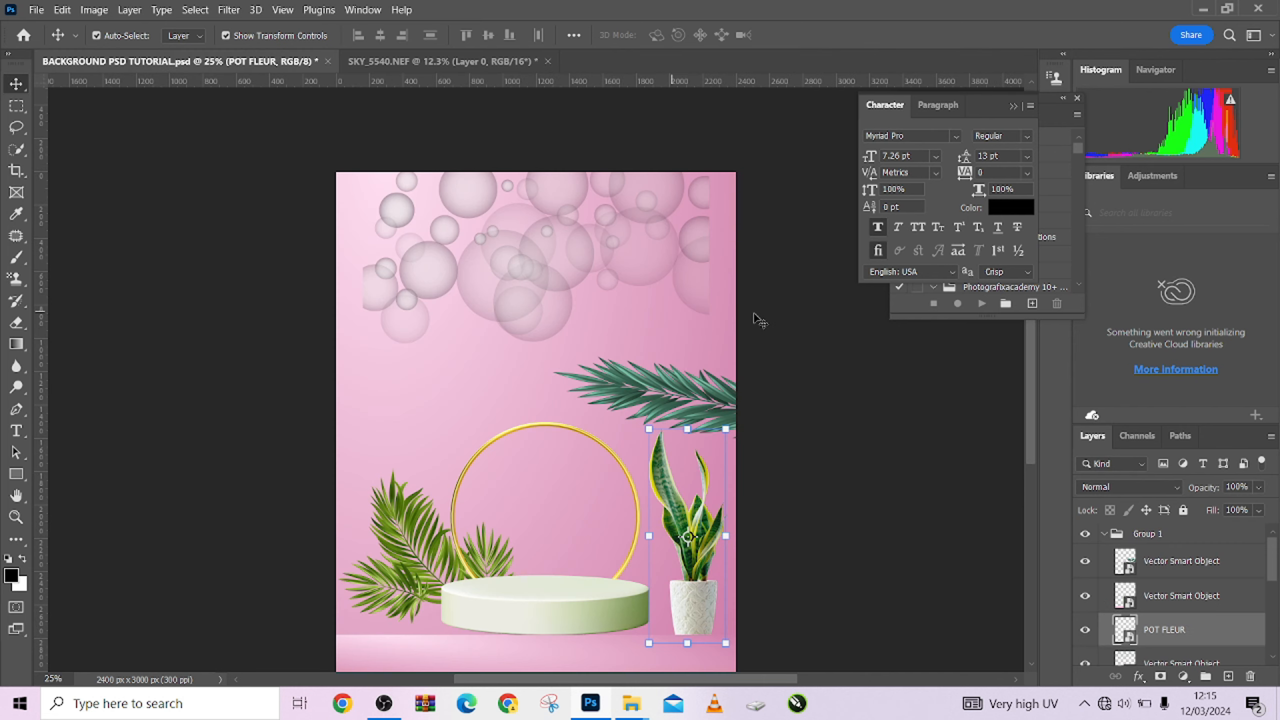
click(408, 561)
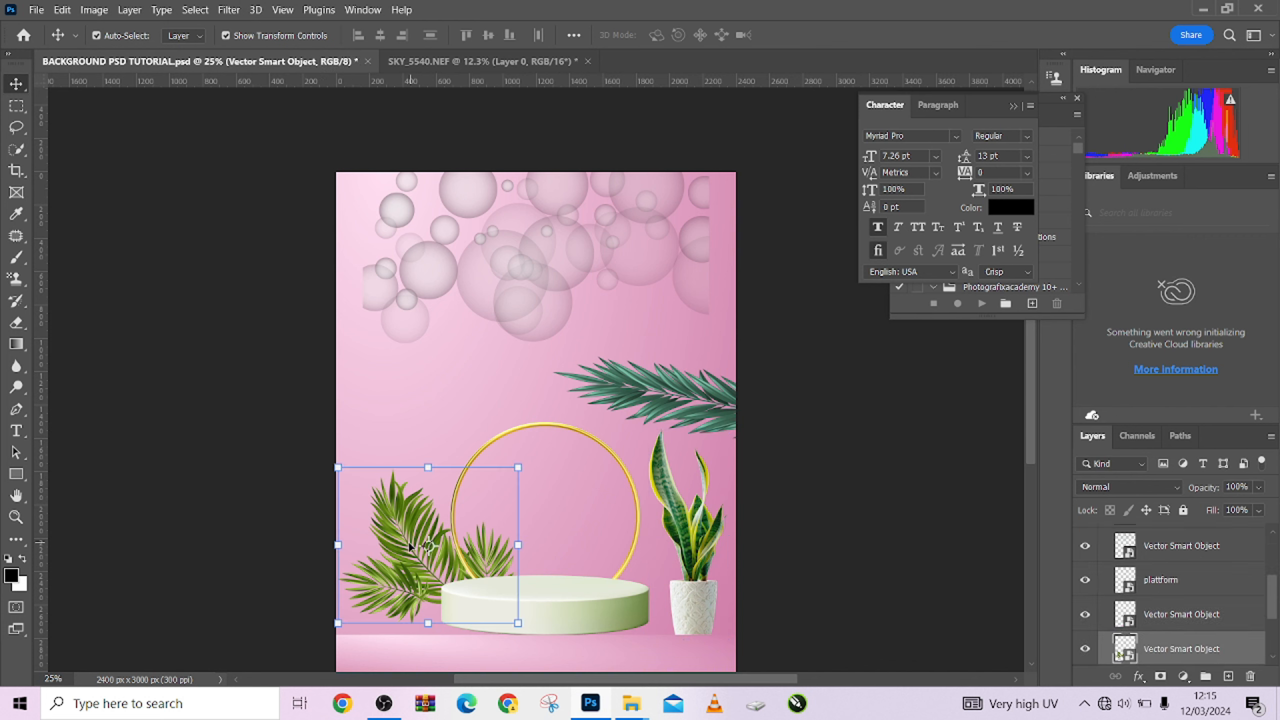
drag(413, 549, 448, 285)
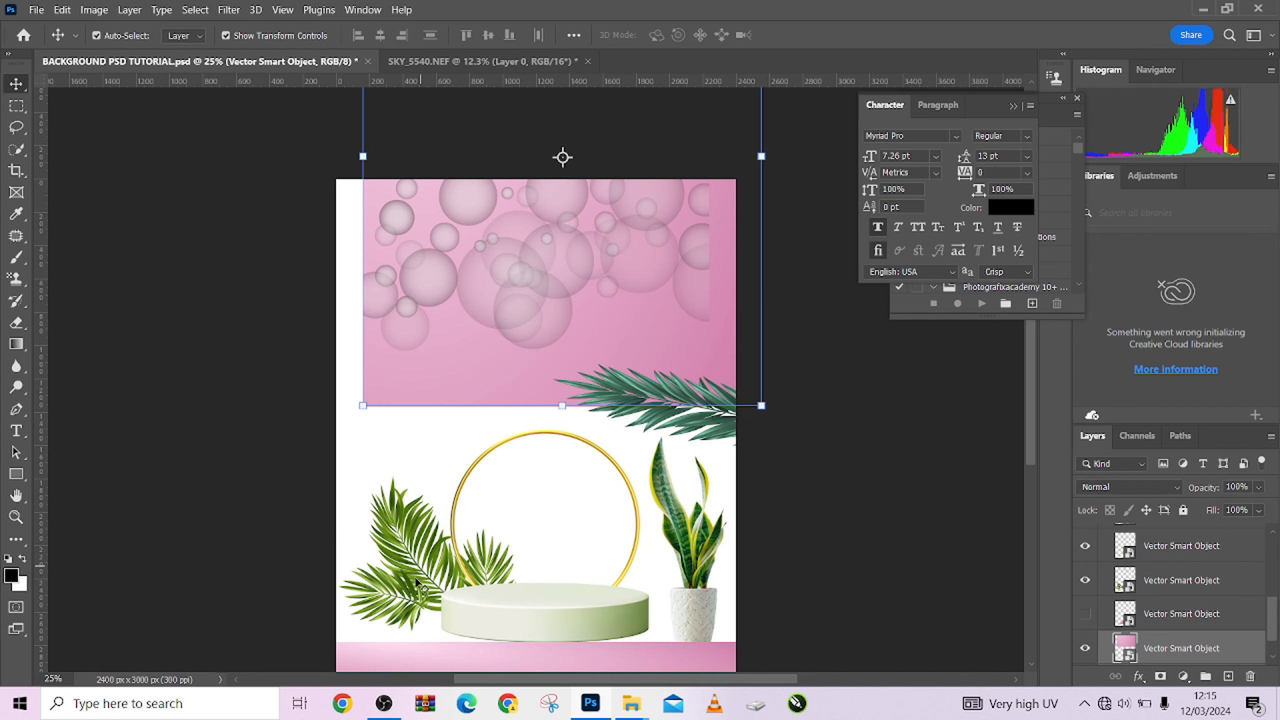
click(416, 584)
drag(399, 567, 468, 352)
click(408, 541)
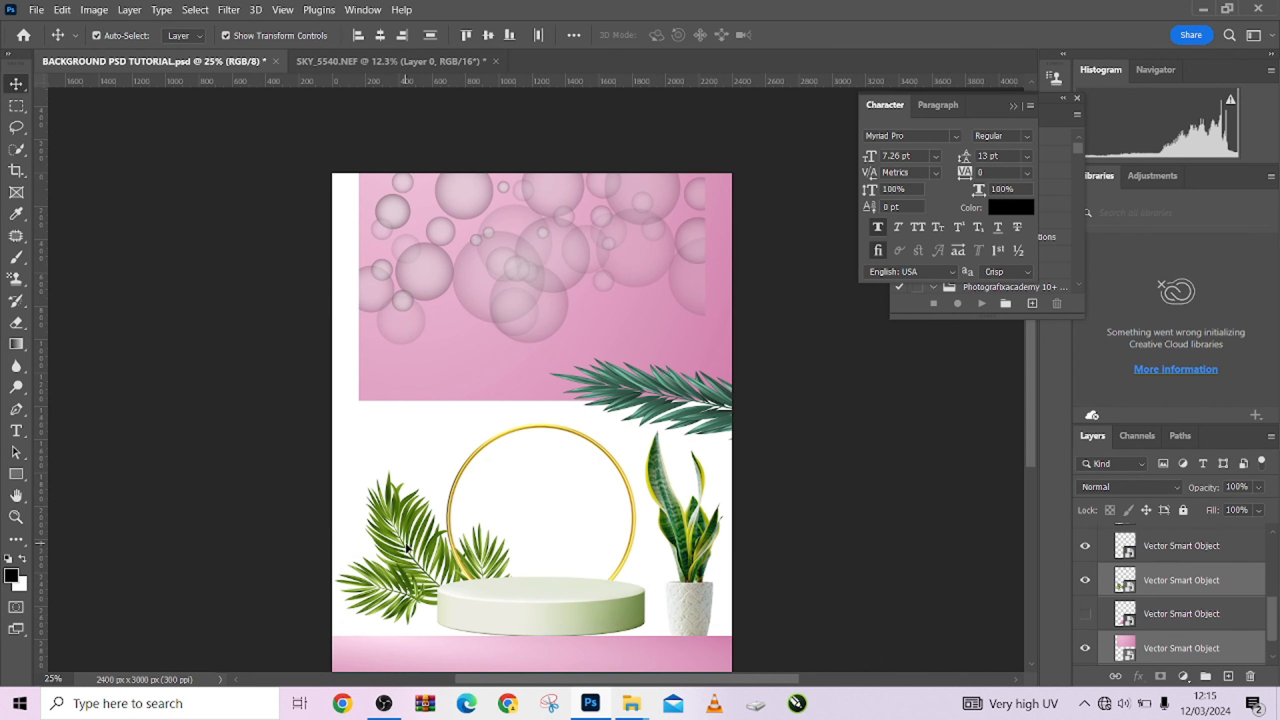
drag(401, 563, 456, 261)
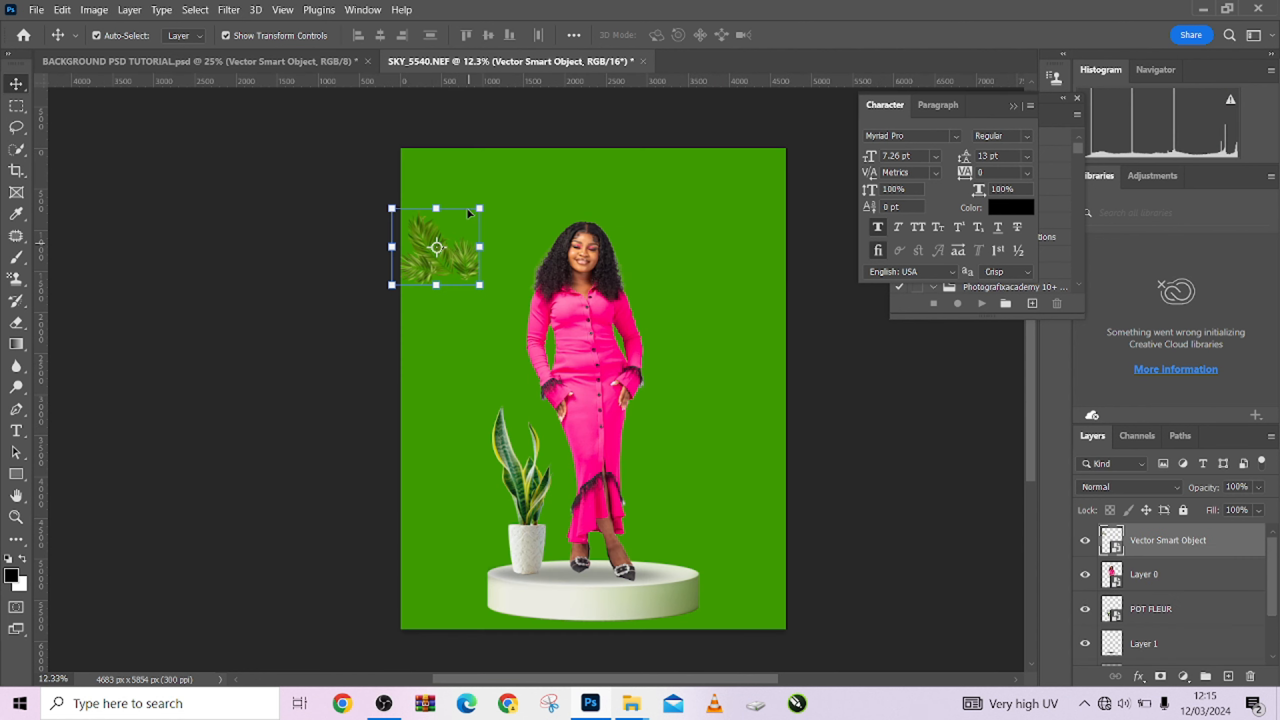
Rotate the palm leaves to about 105.23° and enlarge them to about 40.95% against the canvas's upper-left edge
drag(495, 194, 492, 289)
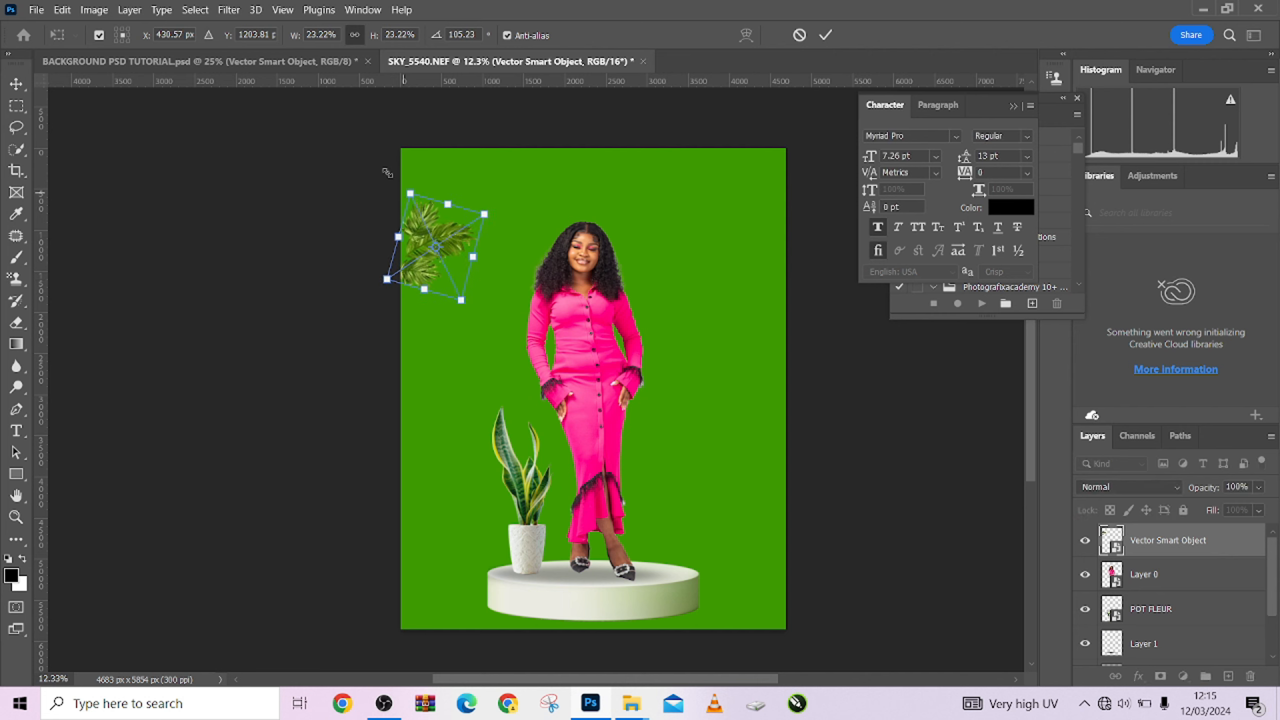
drag(391, 180, 369, 149)
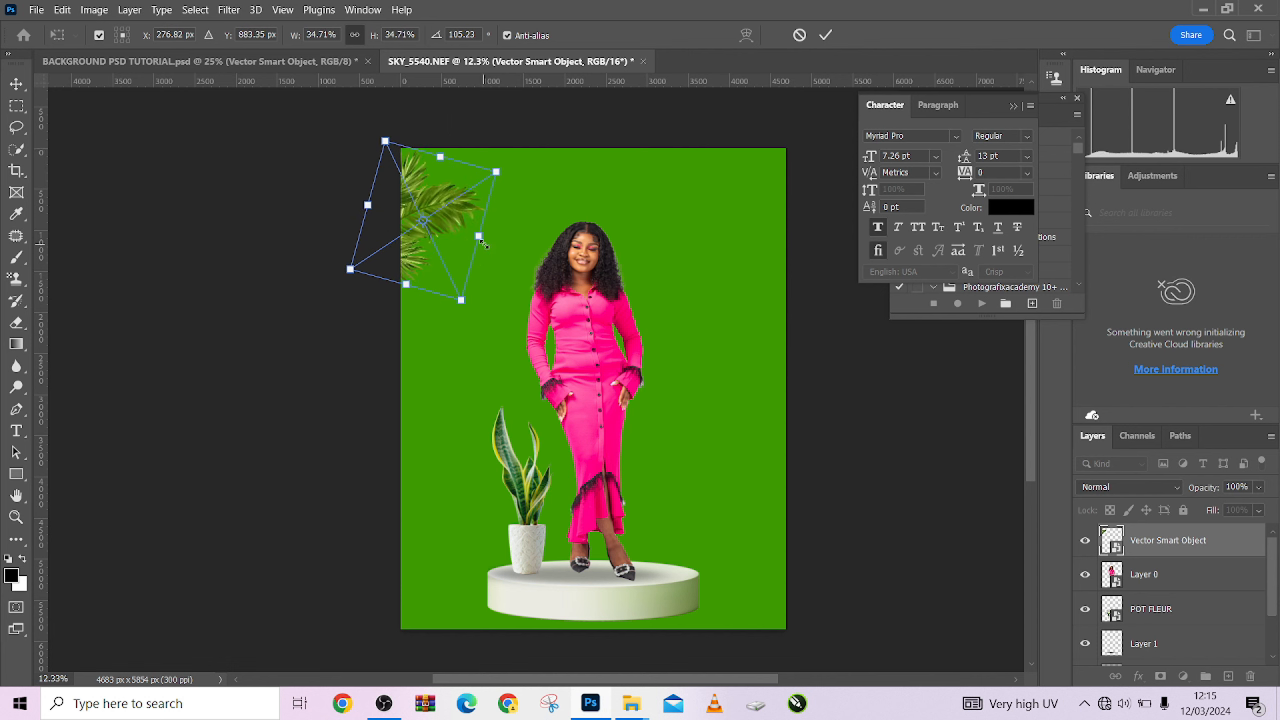
drag(452, 255, 471, 277)
drag(474, 274, 474, 275)
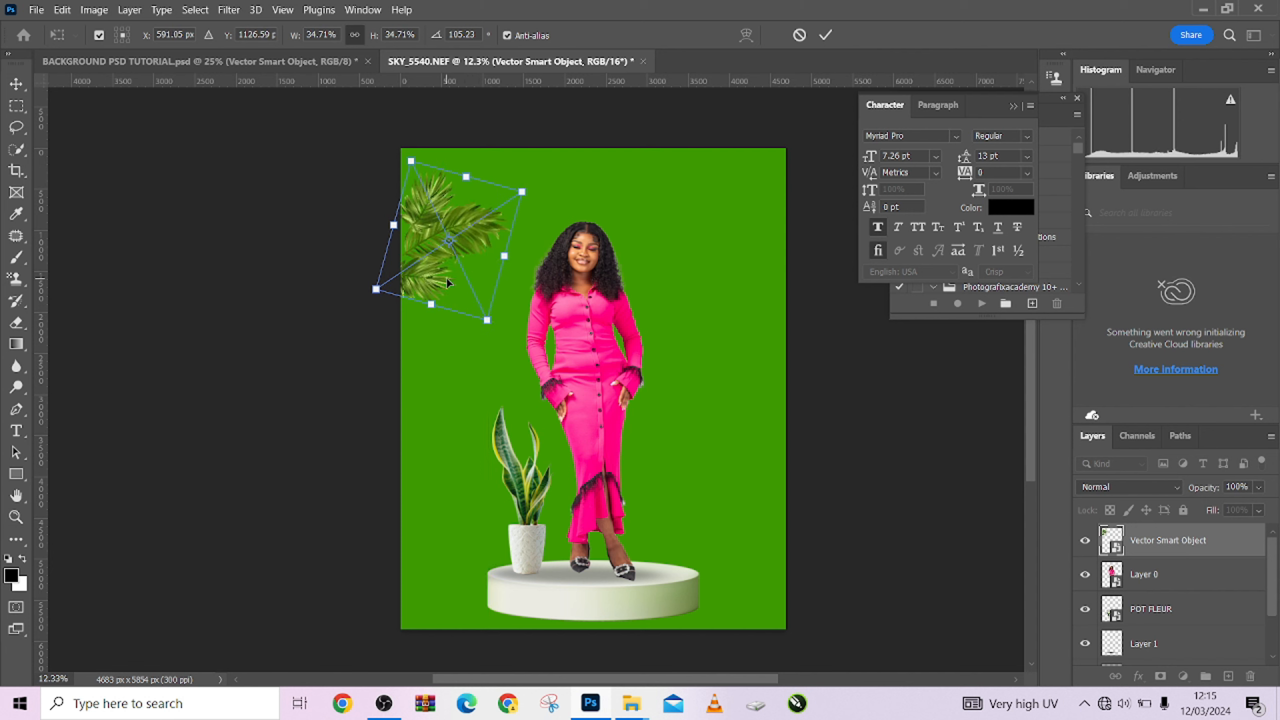
drag(442, 284, 433, 286)
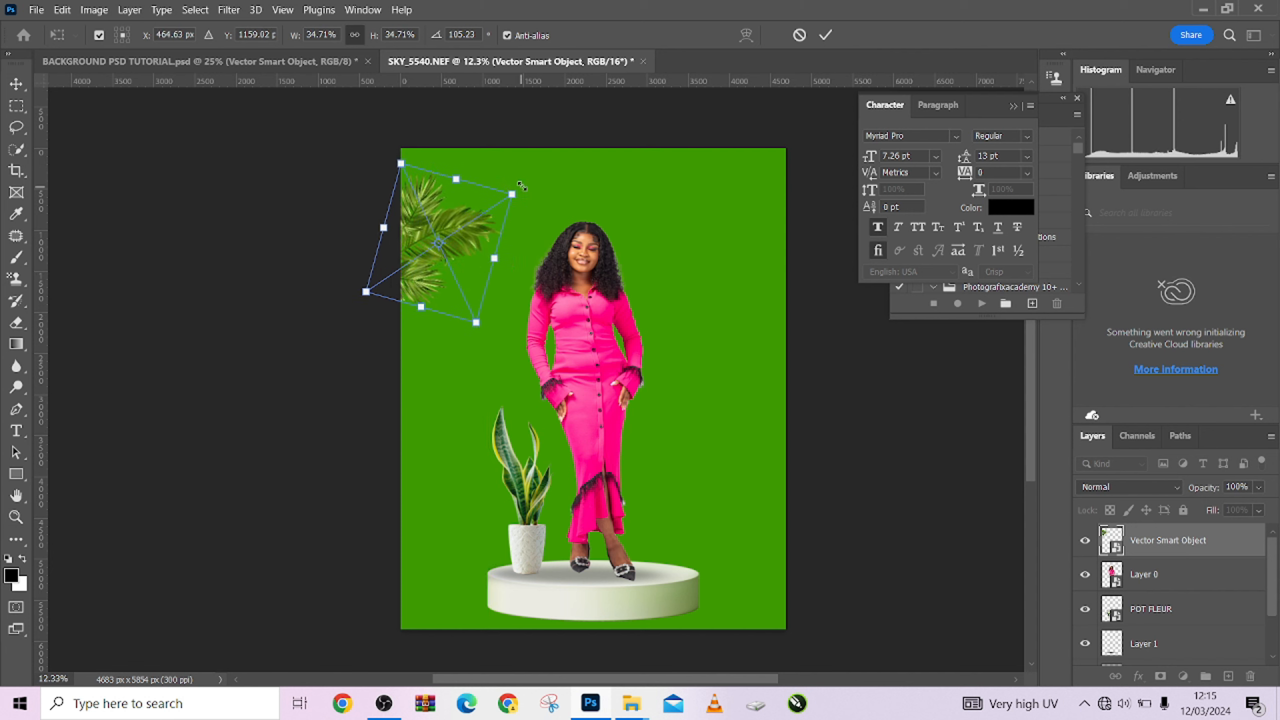
drag(513, 195, 541, 180)
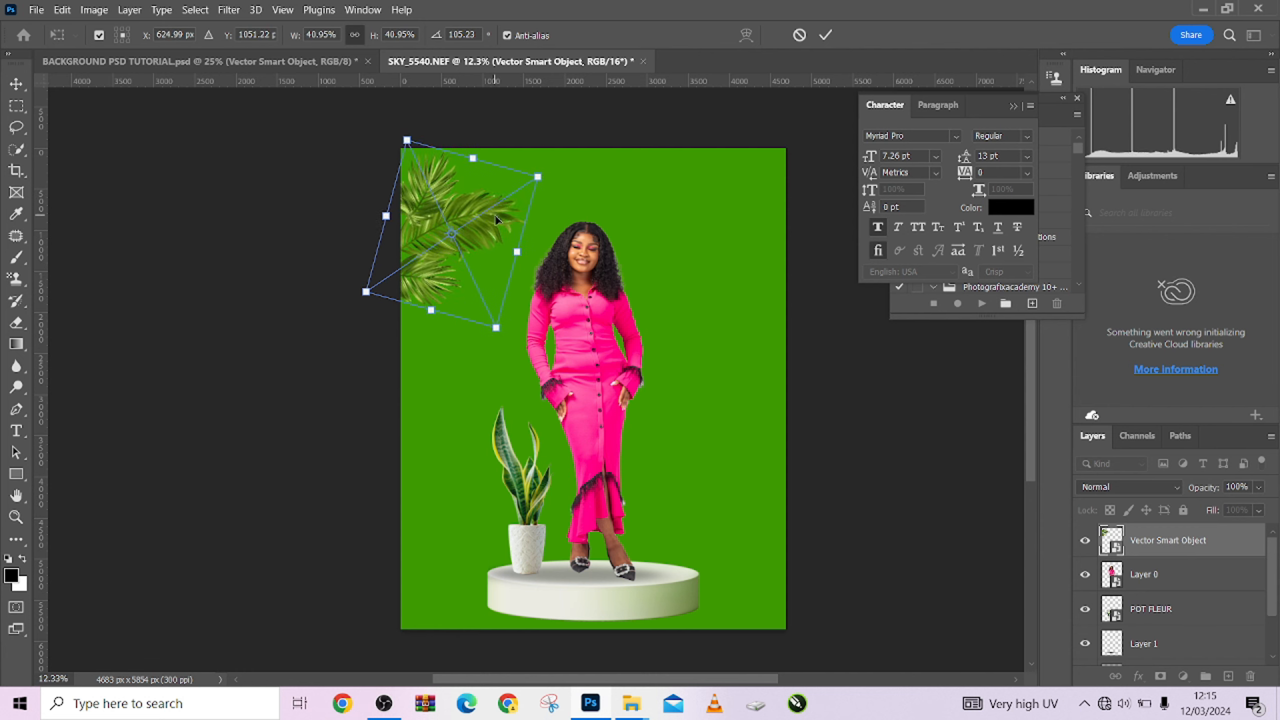
drag(493, 216, 491, 220)
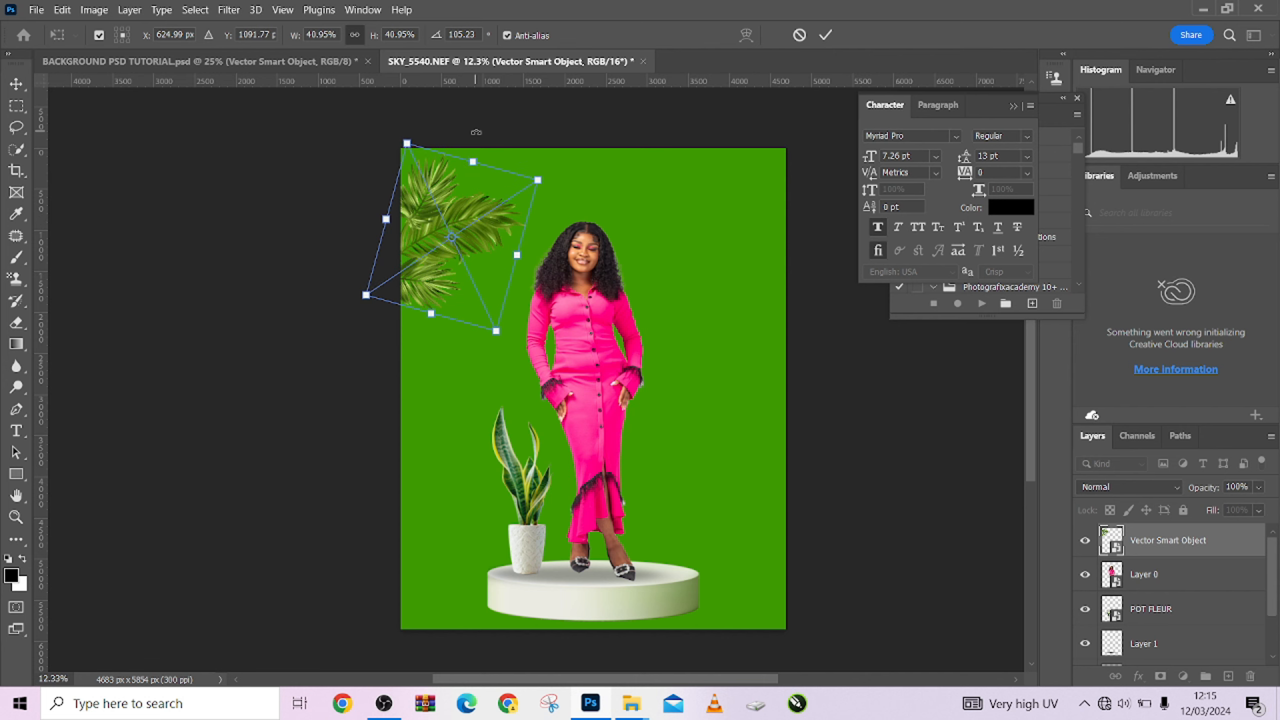
Rotate the palm leaves further to about 116.03°, nudge them slightly up and left, and apply the transform
drag(477, 132, 494, 141)
key(Left)
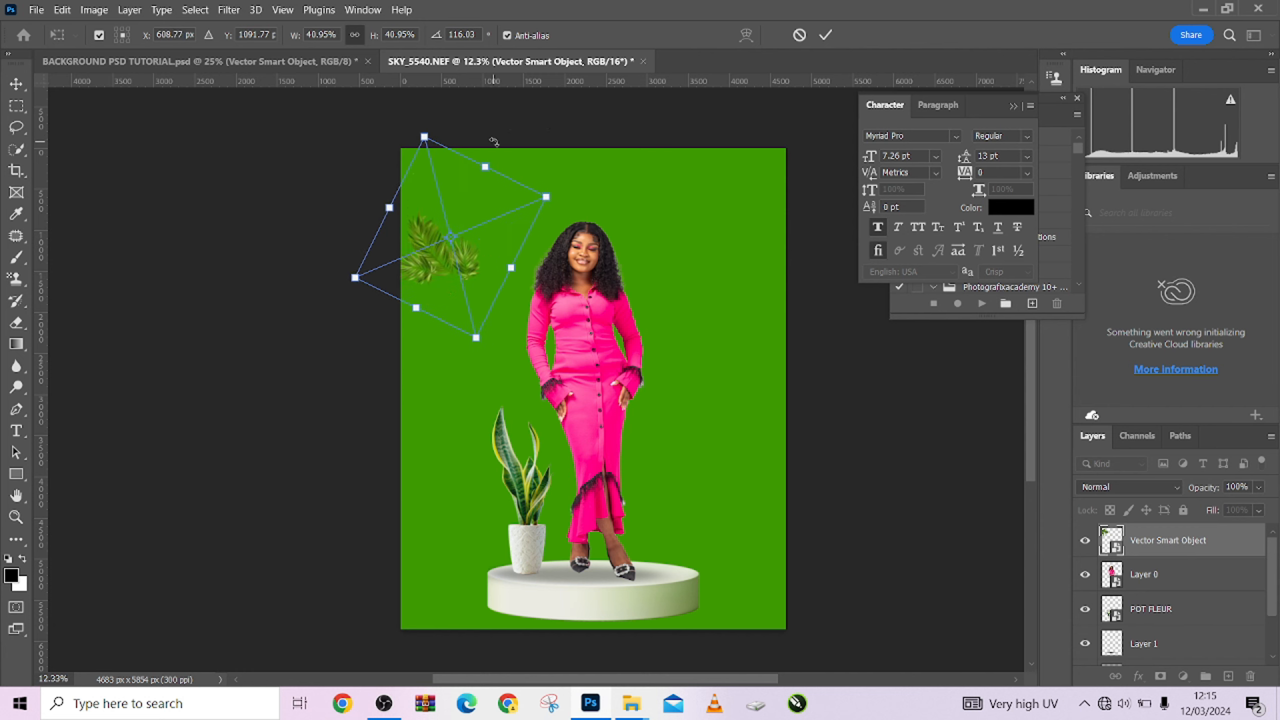
key(Up)
key(Left)
key(Up)
key(Up)
key(Up)
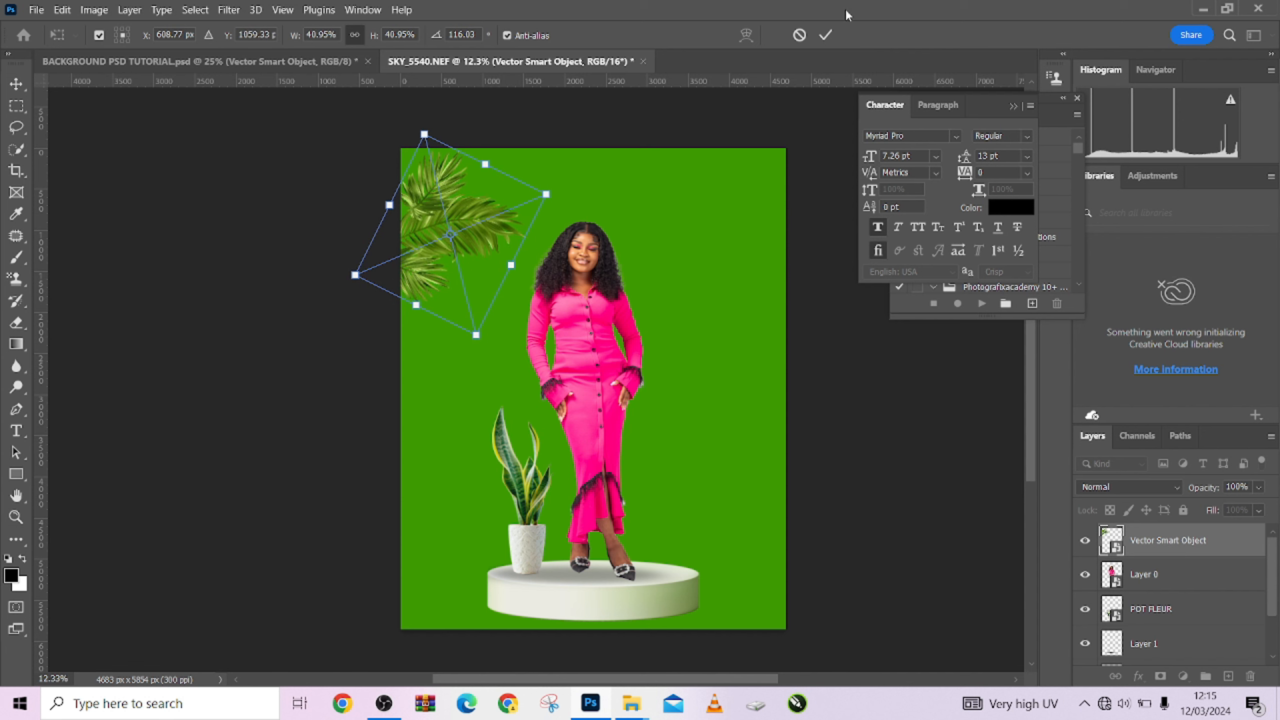
click(826, 35)
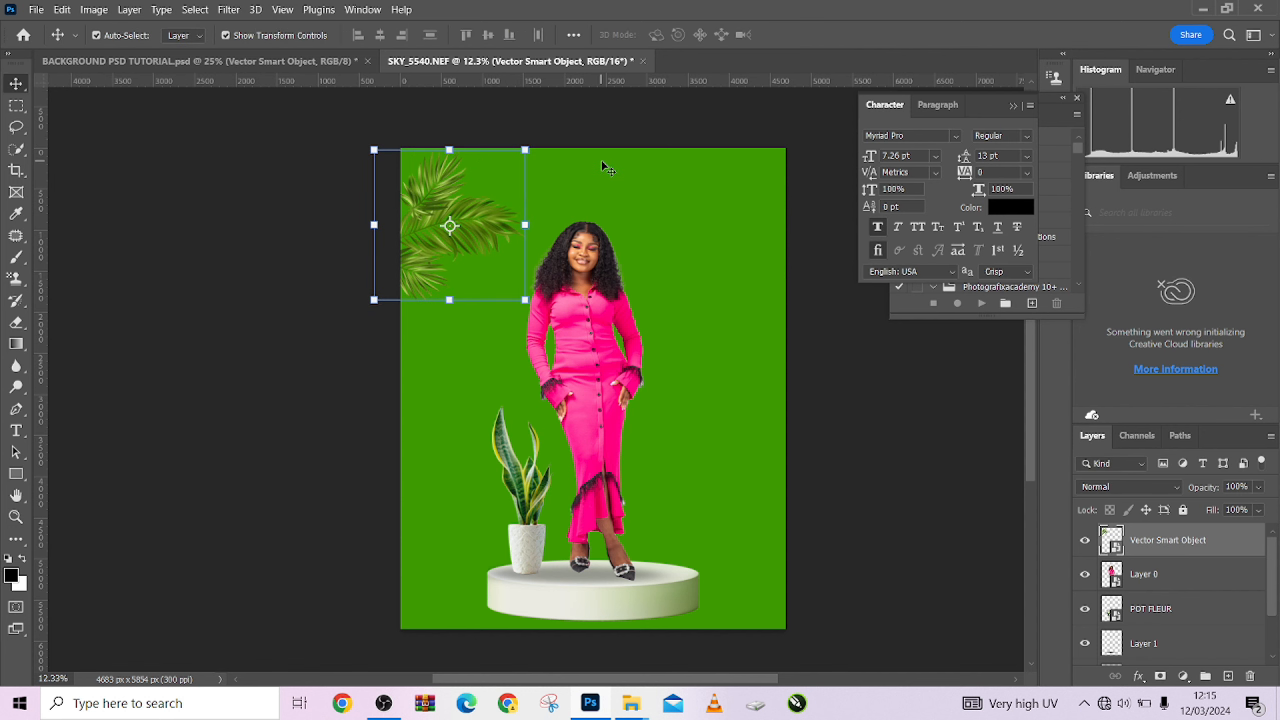
Rotate the palm leaves to about 151°, shift them to about X 436 px, Y 1003 px, and apply the transform
click(602, 162)
click(478, 228)
drag(541, 221, 512, 317)
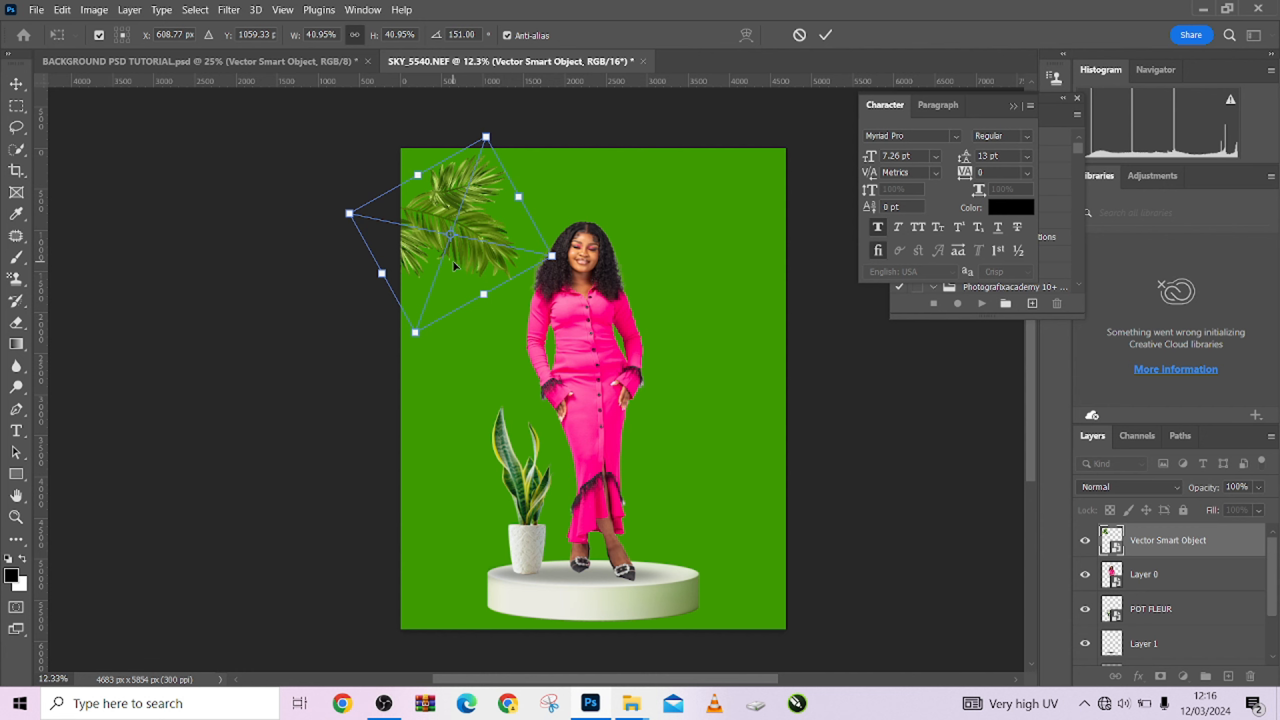
drag(452, 260, 442, 254)
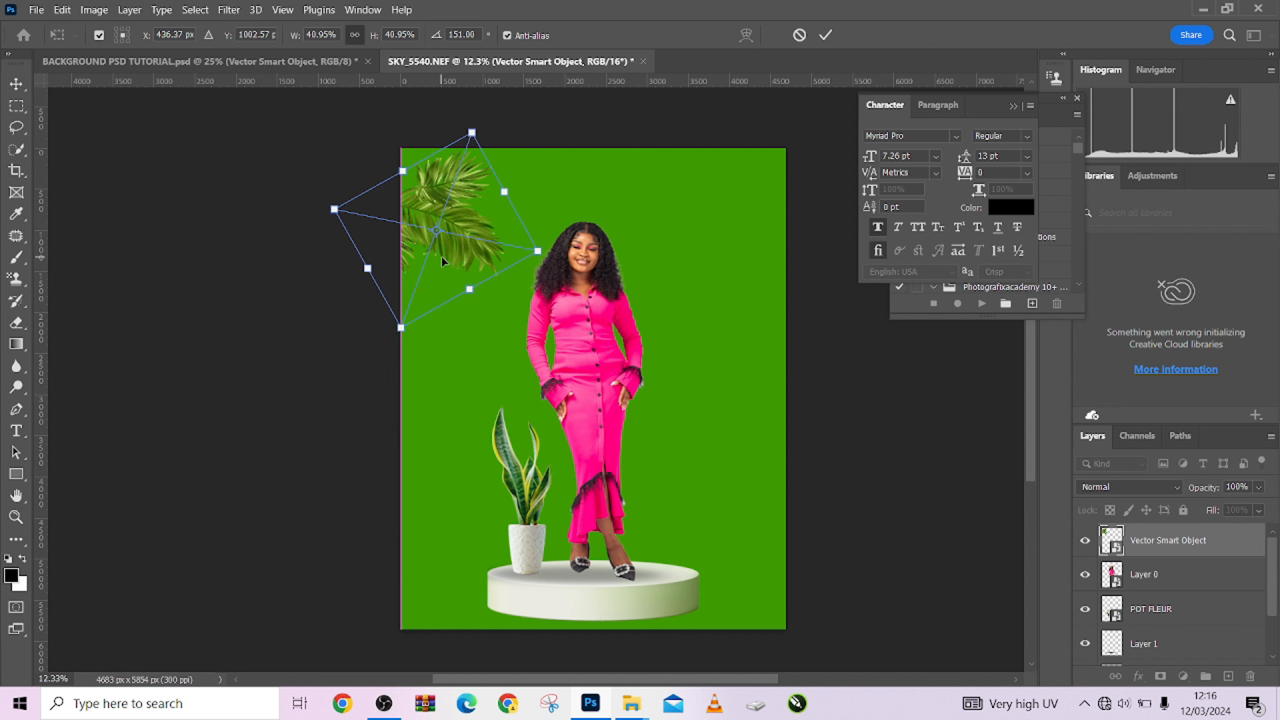
click(827, 37)
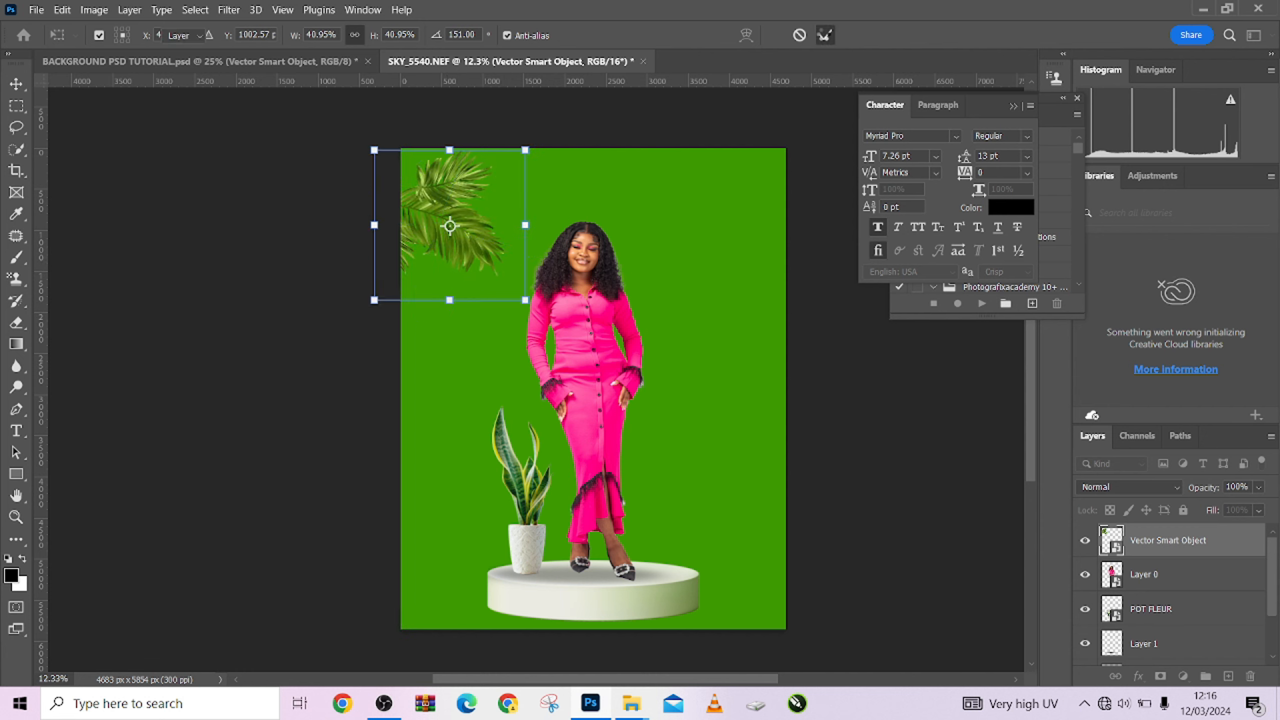
Add a drop shadow to the palm leaves layer and compare the leaves with the effect hidden and shown
double_click(1243, 538)
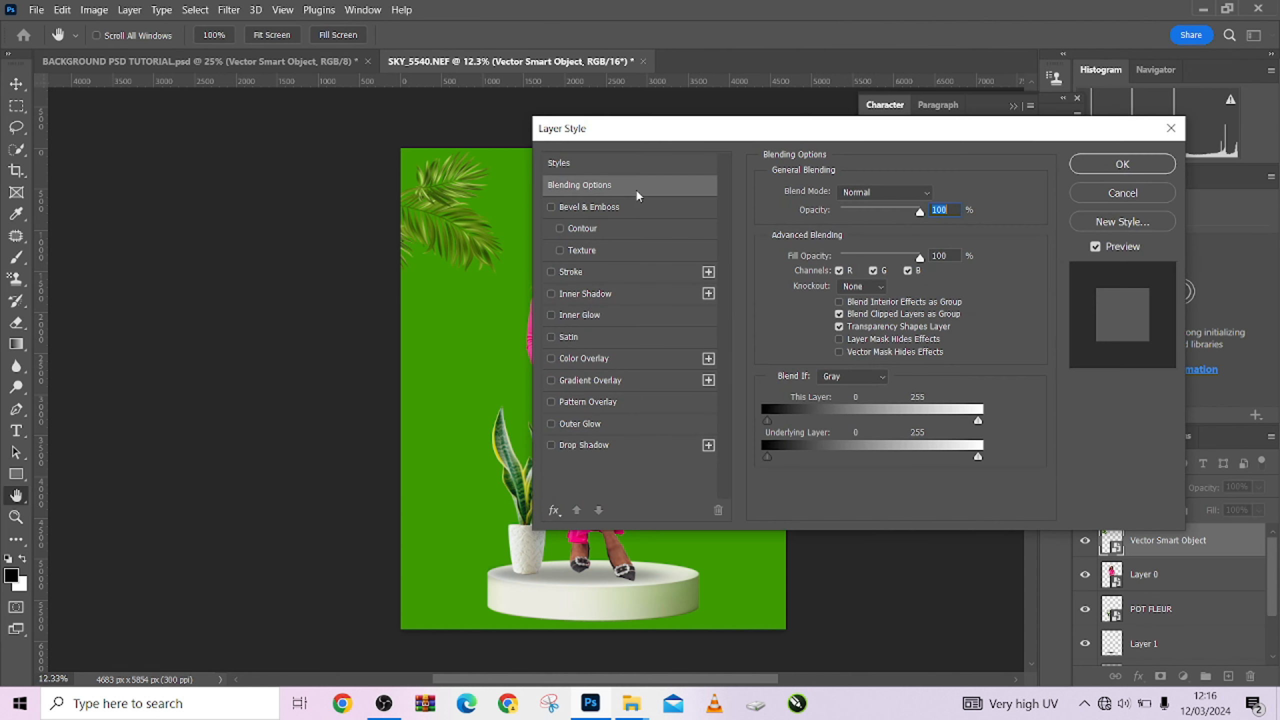
drag(643, 139, 794, 153)
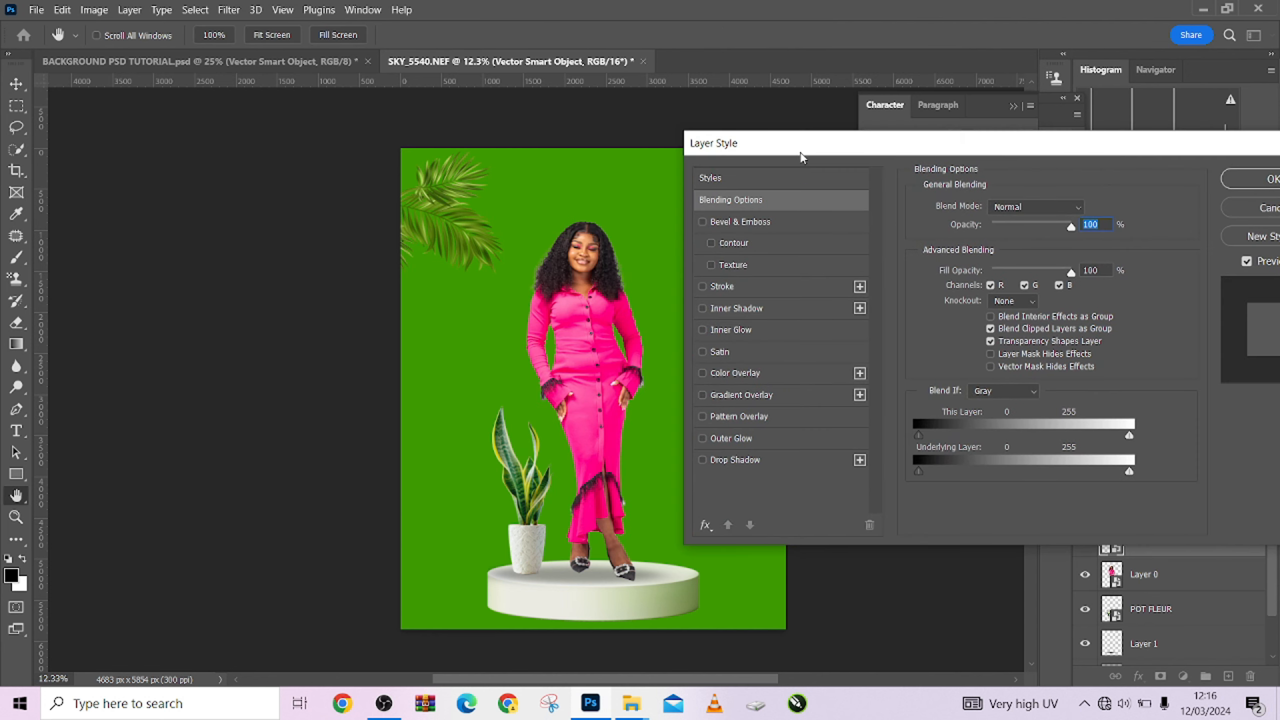
click(703, 460)
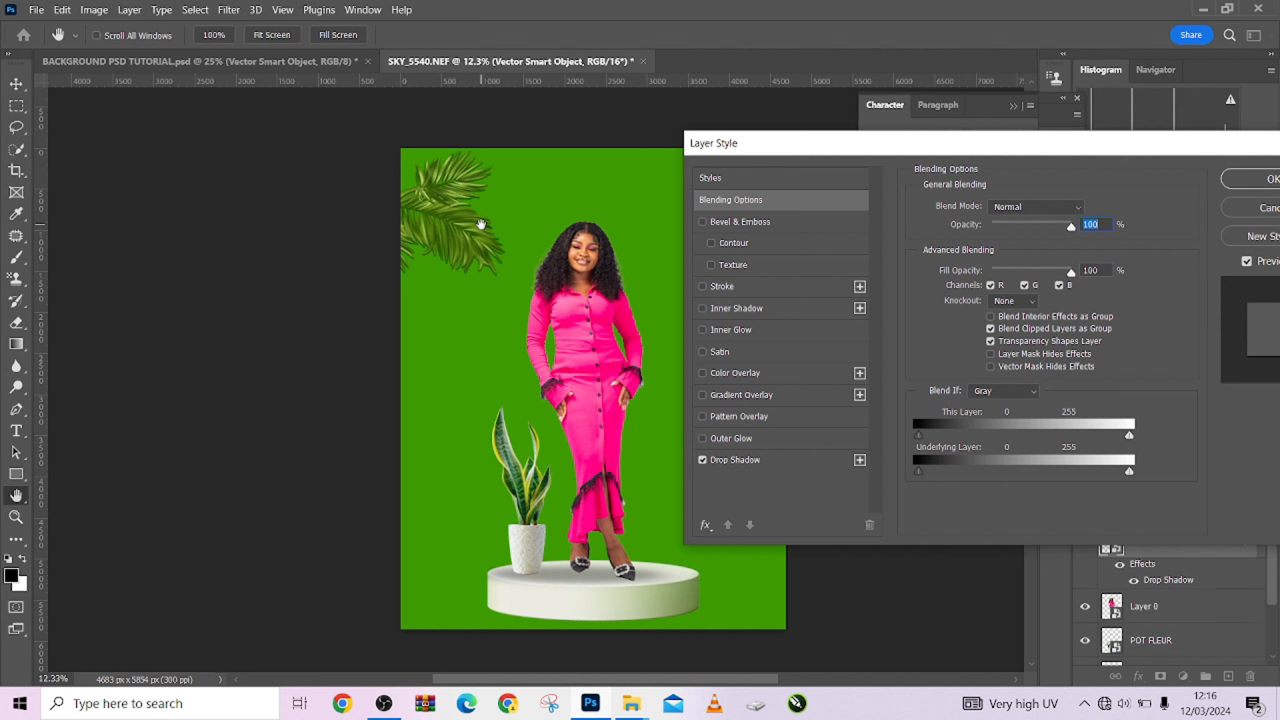
drag(473, 224, 476, 230)
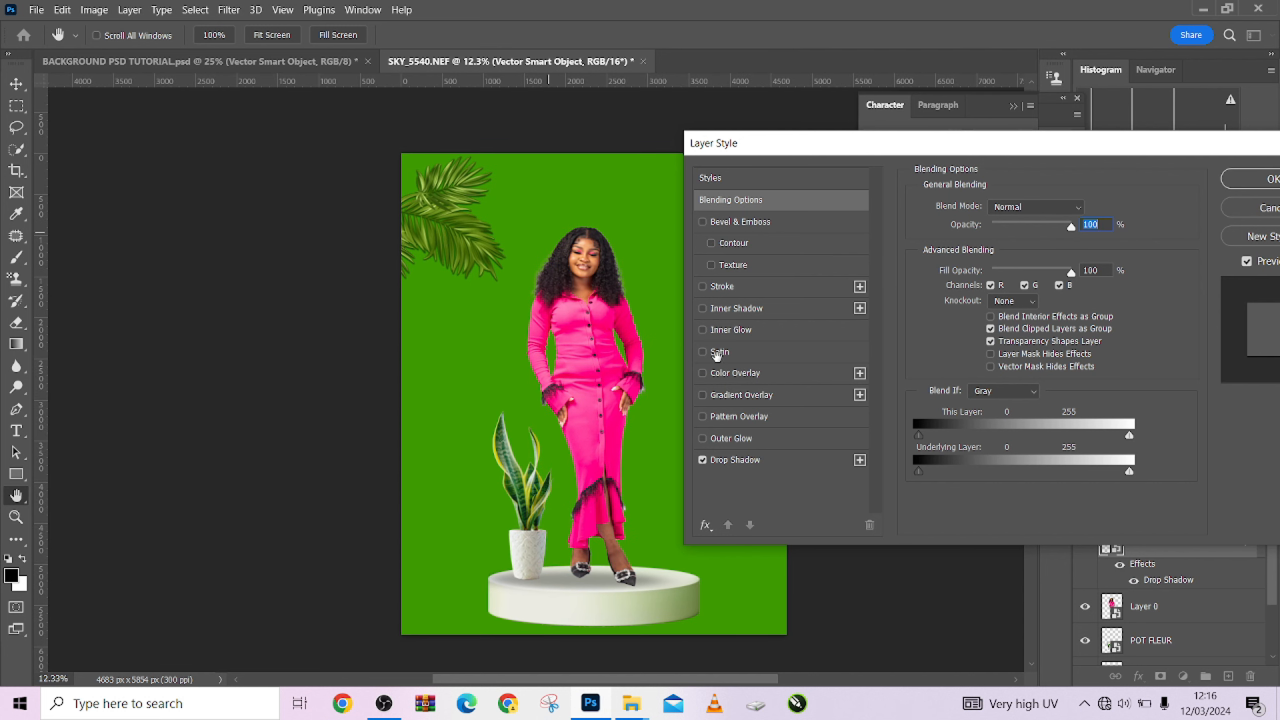
click(1259, 186)
key(v)
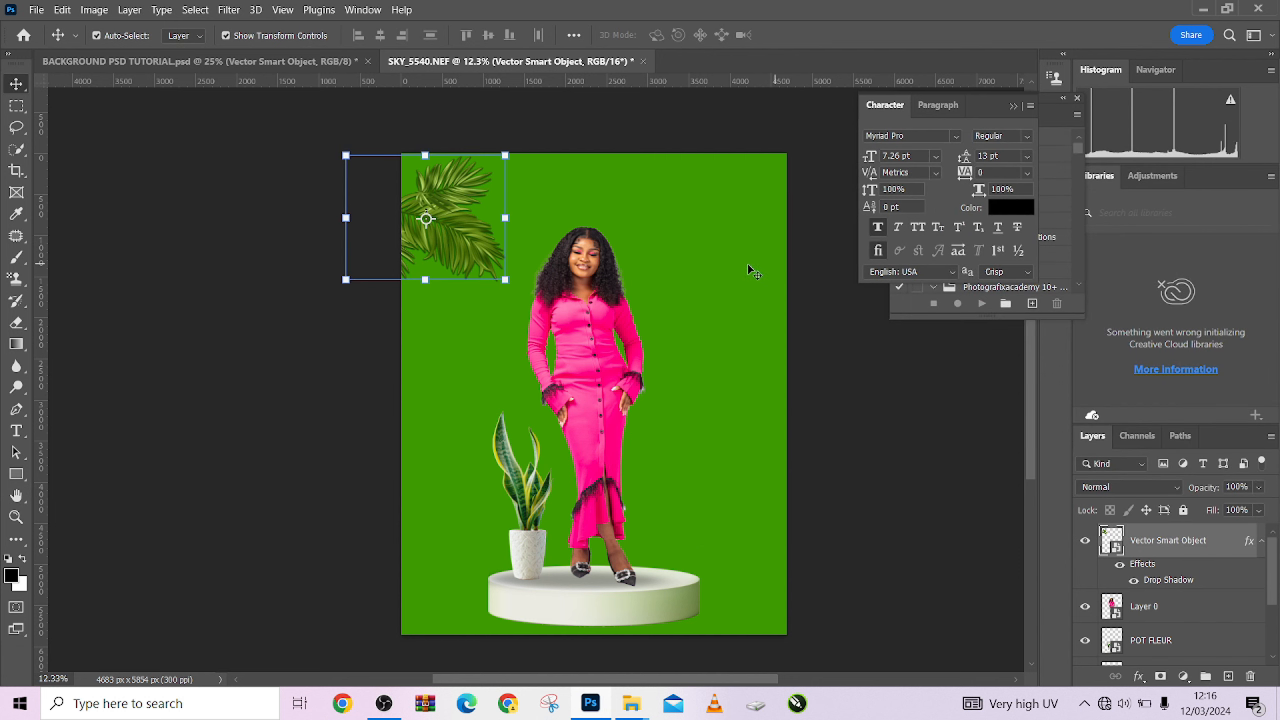
click(1134, 582)
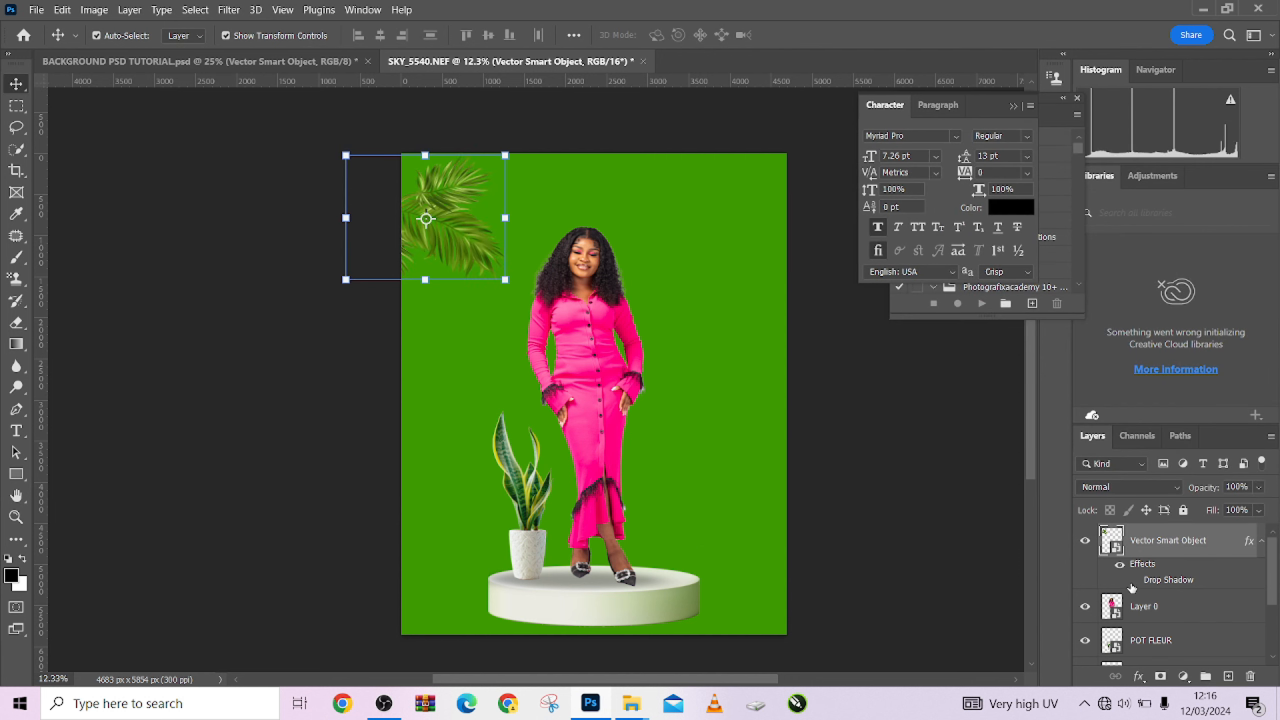
click(1133, 581)
click(1134, 581)
click(1134, 581)
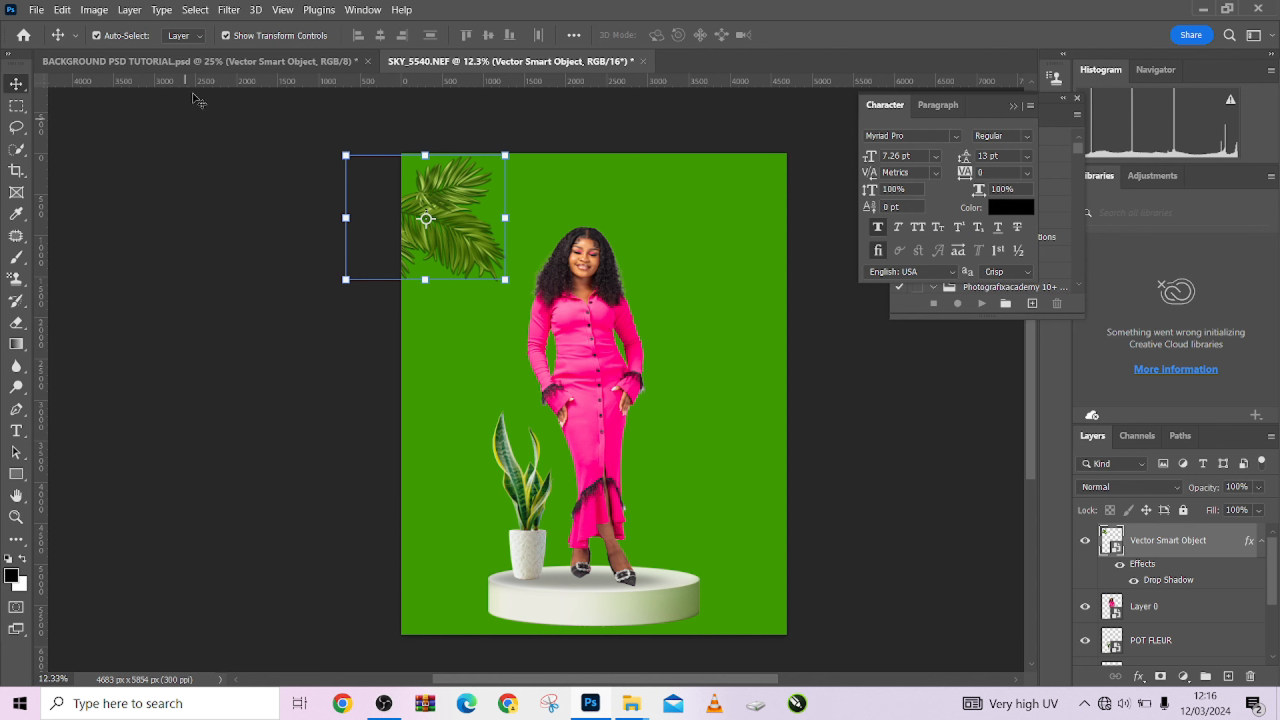
Copy the gold ring from BACKGROUND PSD TUTORIAL.psd into SKY_5540.NEF around the woman's head, and move Layer 0 above it
click(199, 61)
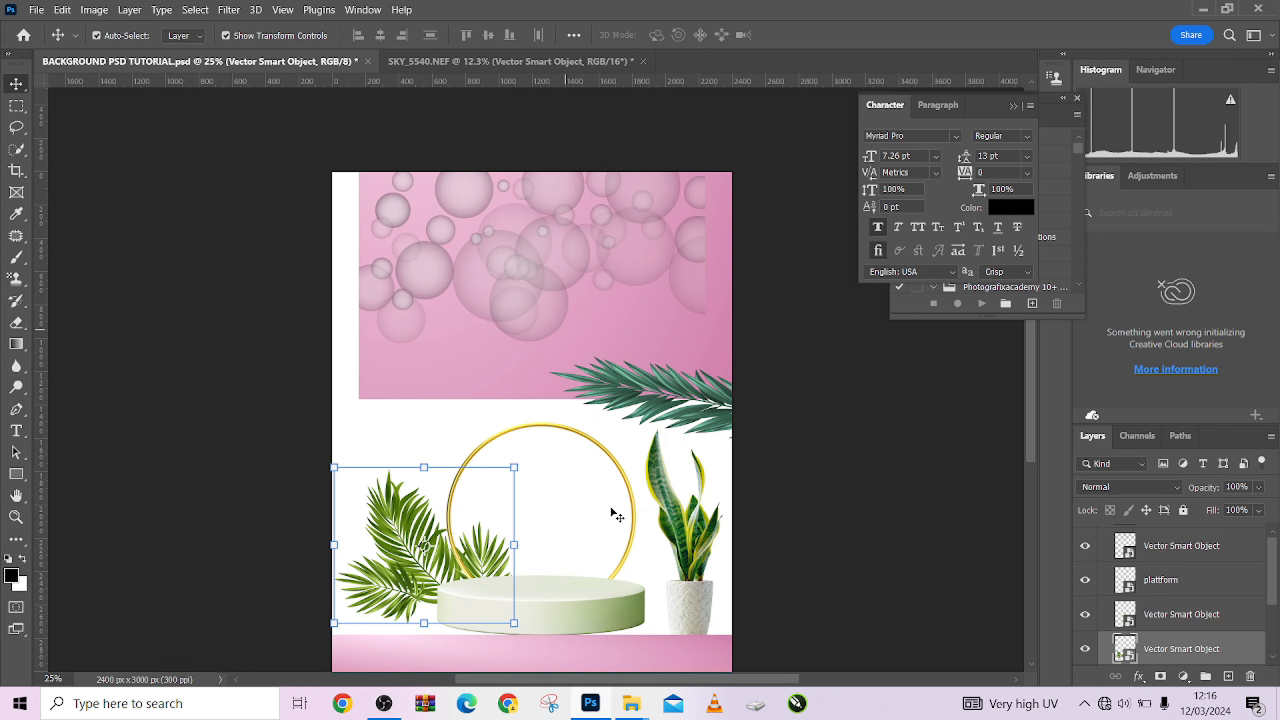
click(627, 485)
drag(597, 471, 540, 95)
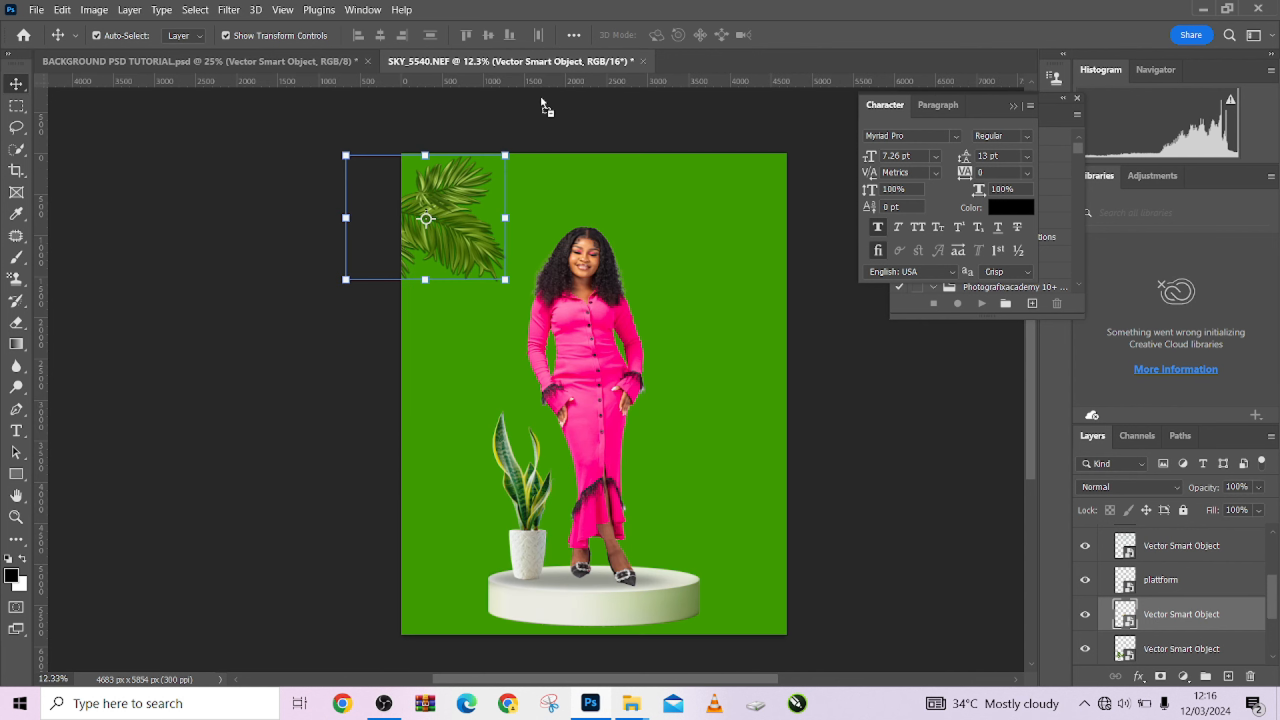
drag(578, 262, 578, 271)
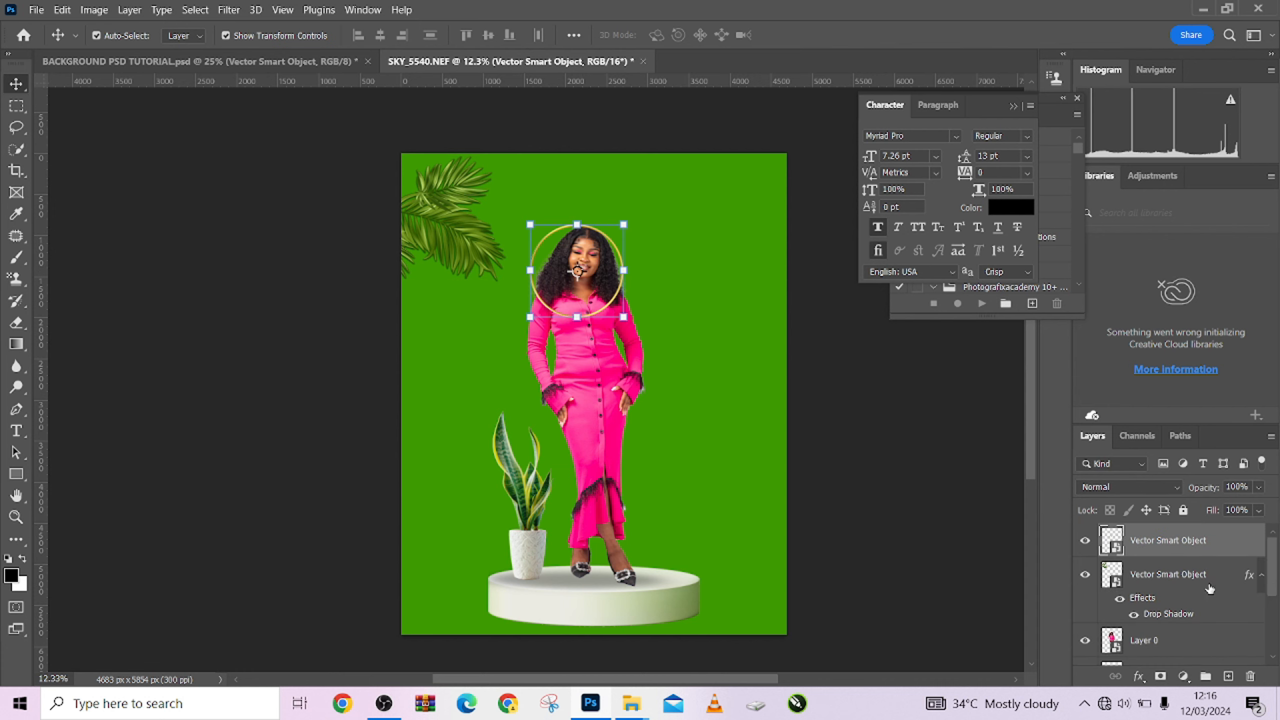
drag(1194, 647, 1197, 532)
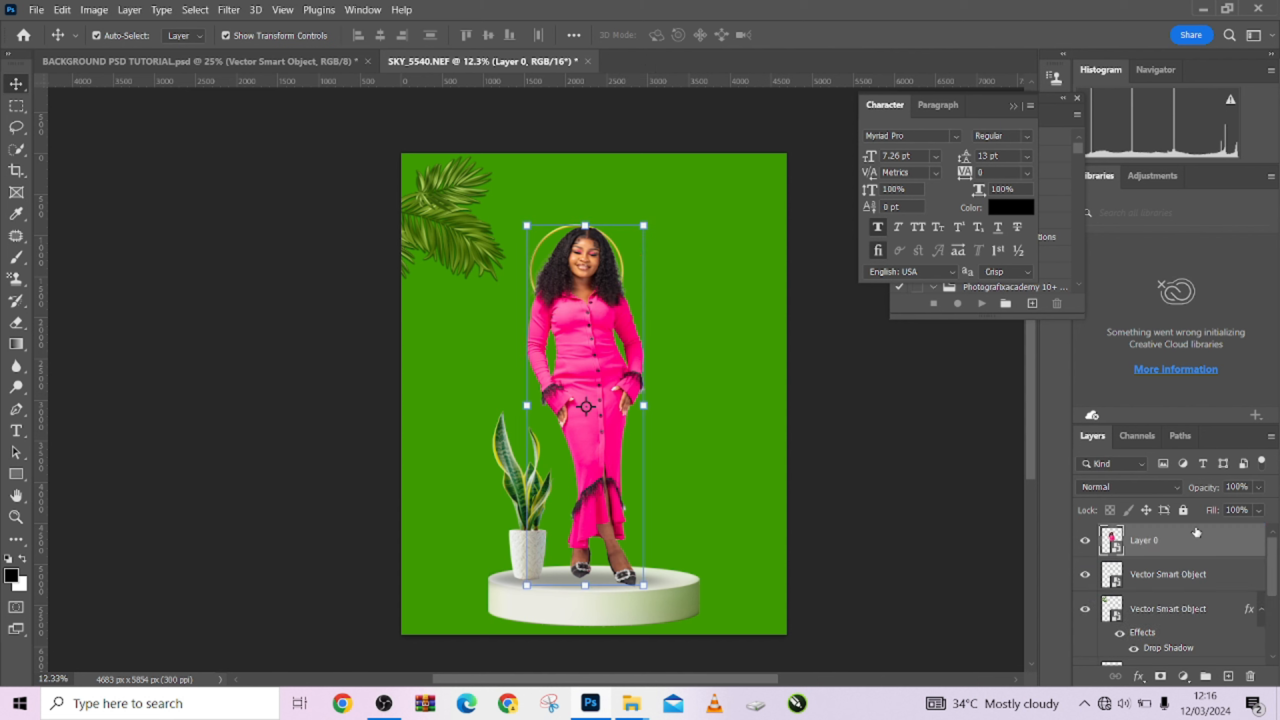
Enlarge the gold ring to roughly 50%, centre it behind the woman at about X 2209 px, Y 1545 px, and apply the transform
click(1164, 573)
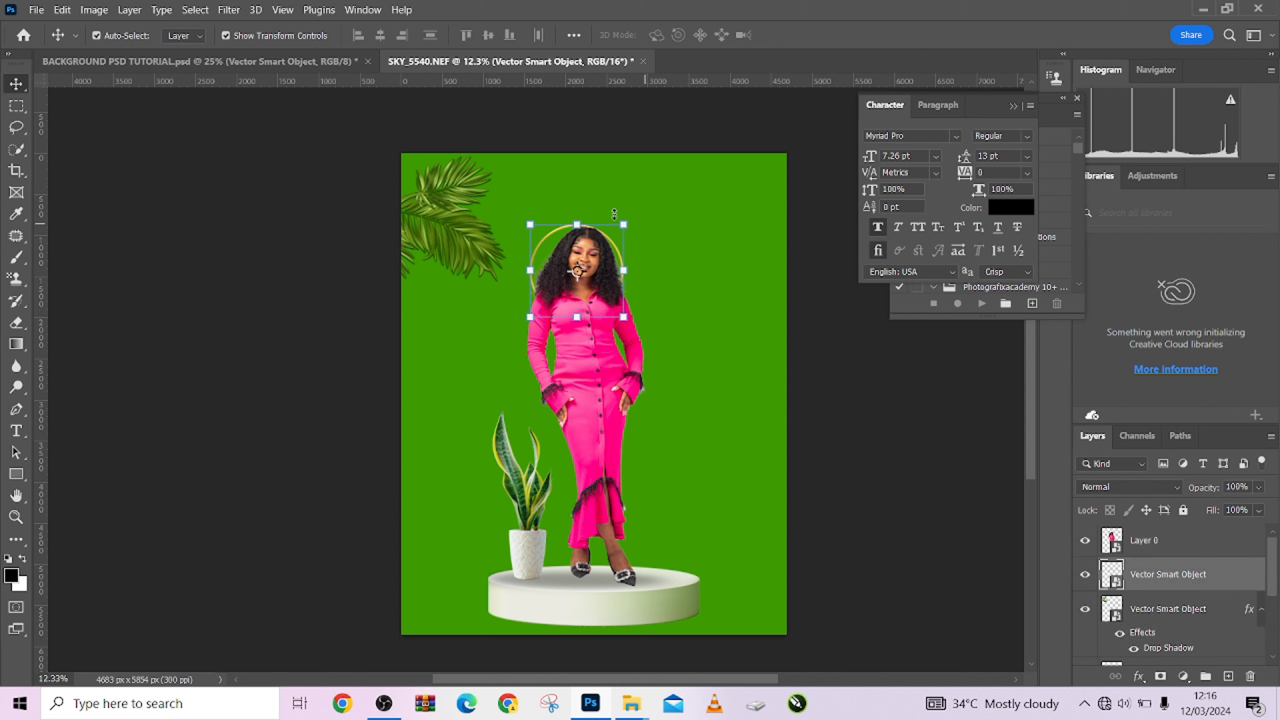
drag(625, 226, 695, 201)
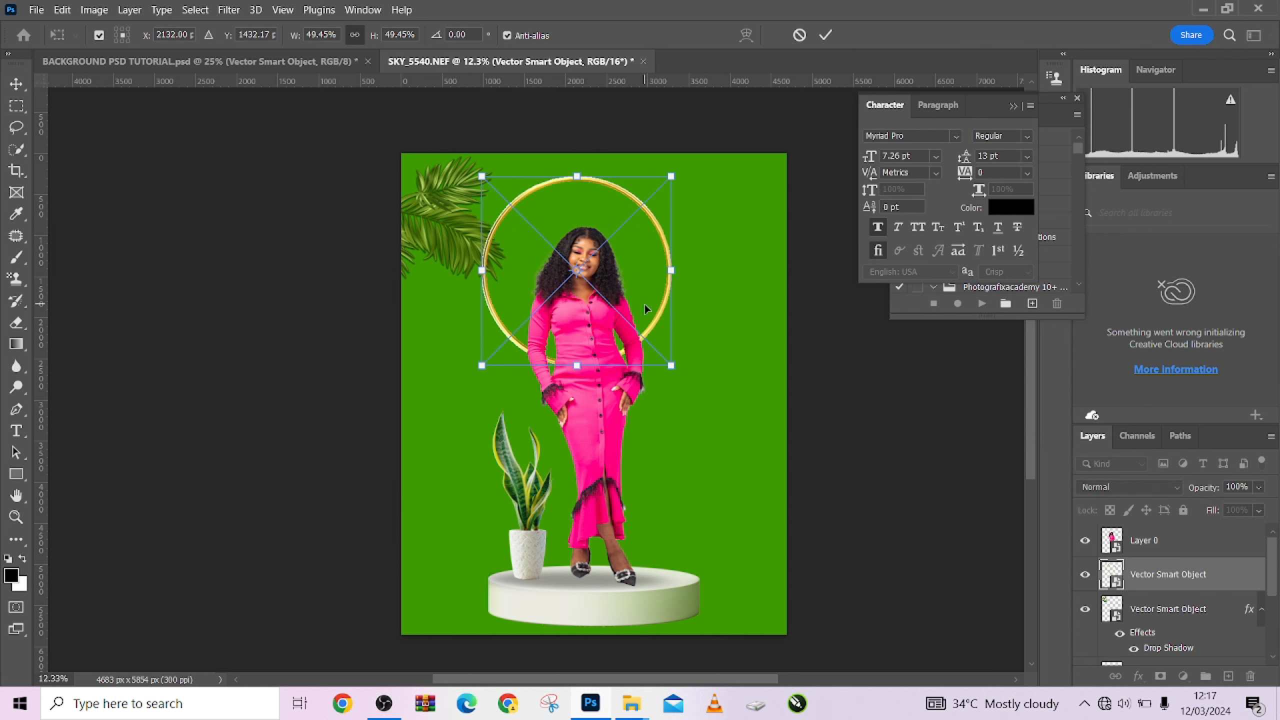
drag(642, 300, 648, 309)
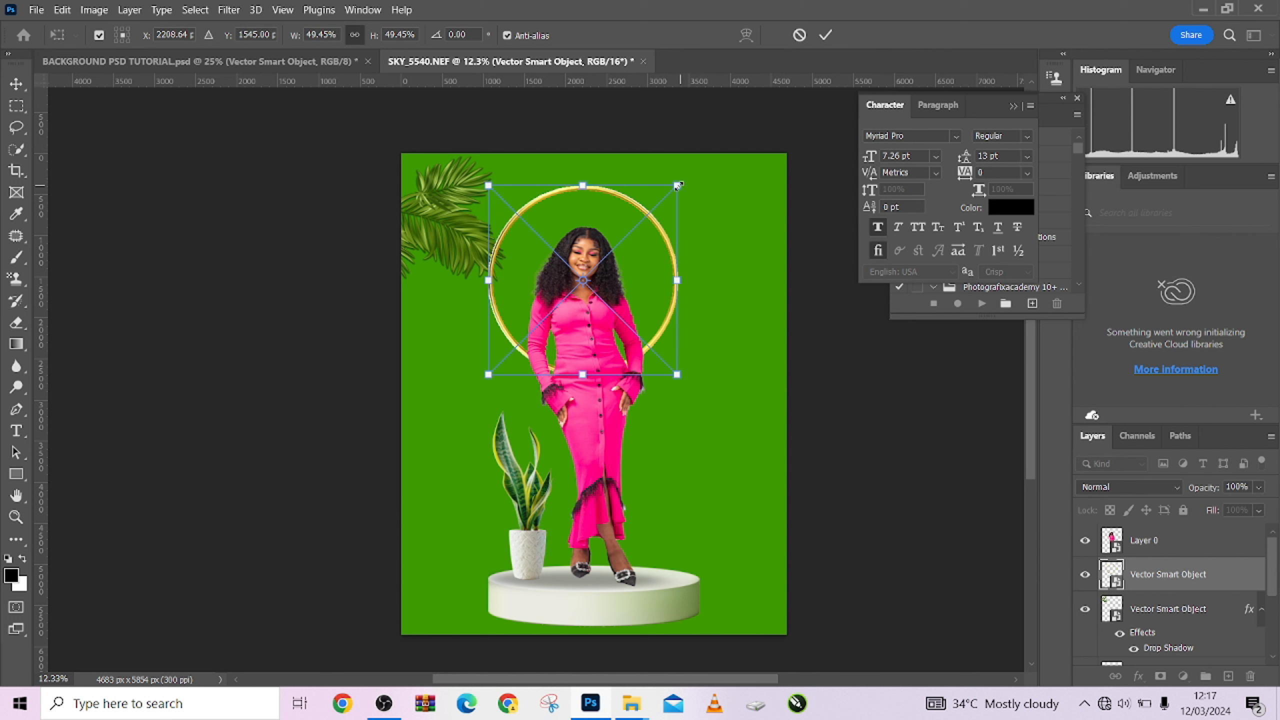
drag(678, 185, 685, 181)
click(829, 35)
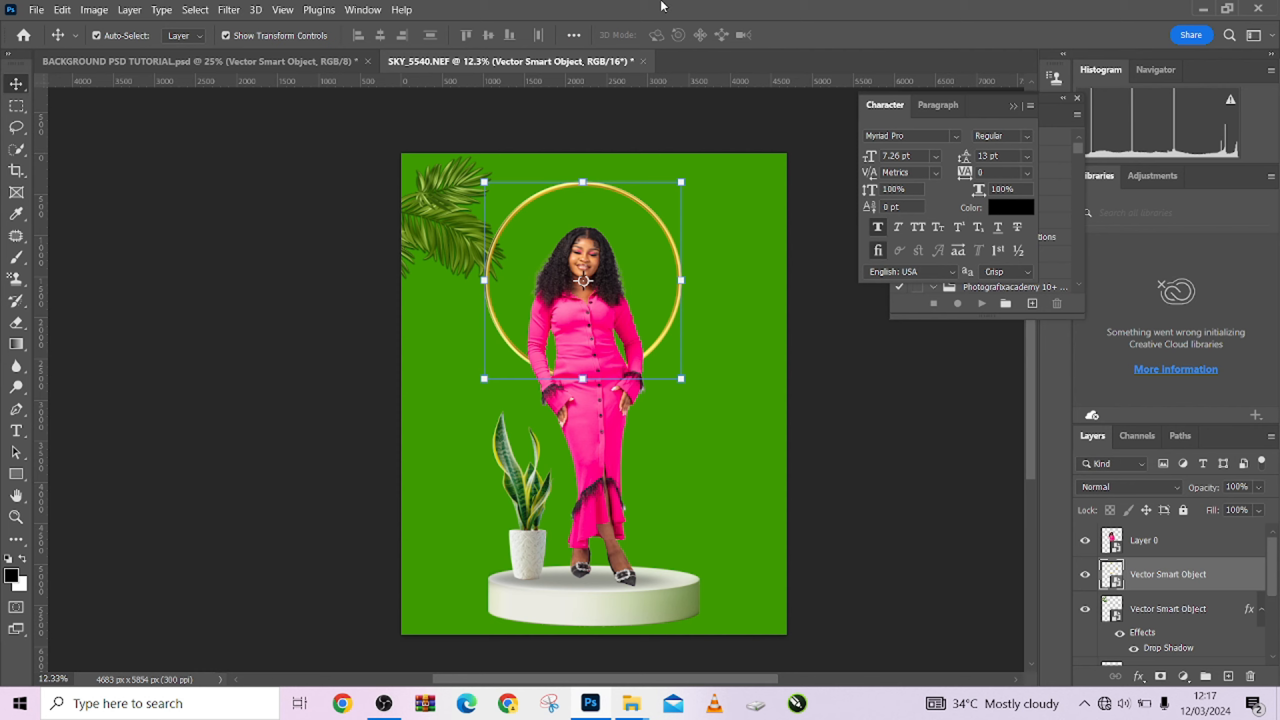
Return to BACKGROUND PSD TUTORIAL.psd and undo the displacement of the pink gradient background
click(298, 61)
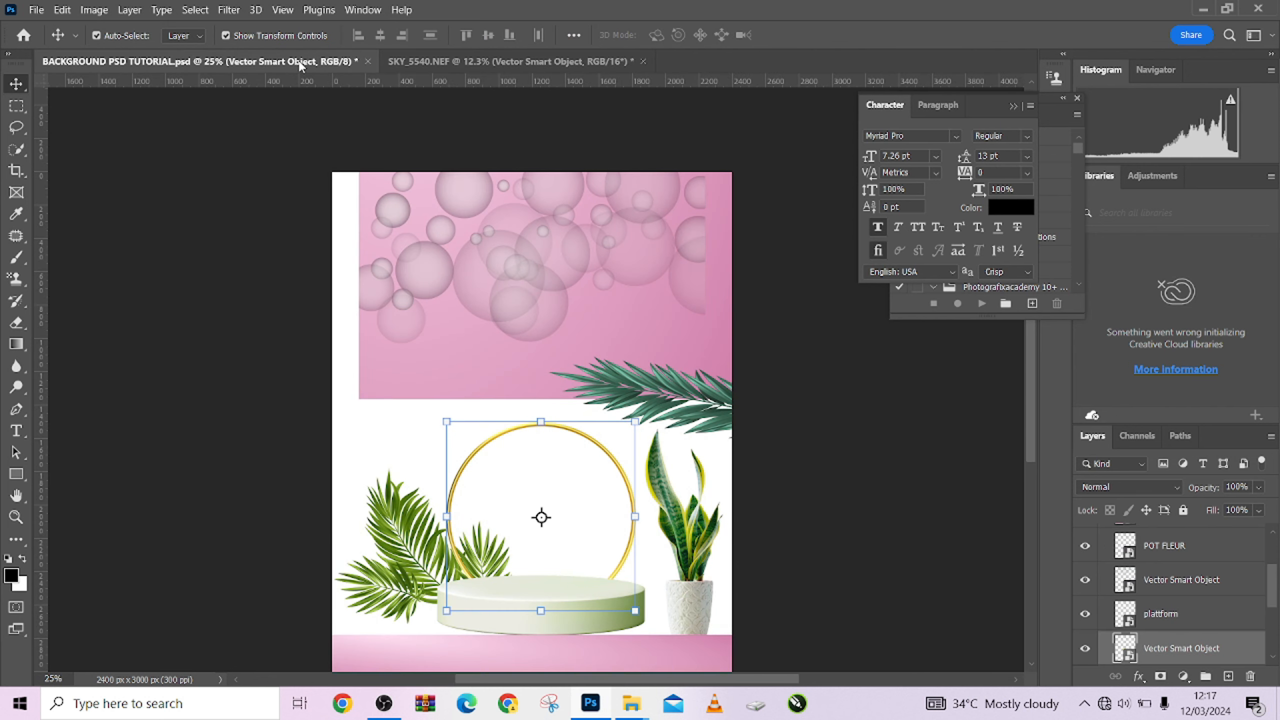
click(513, 72)
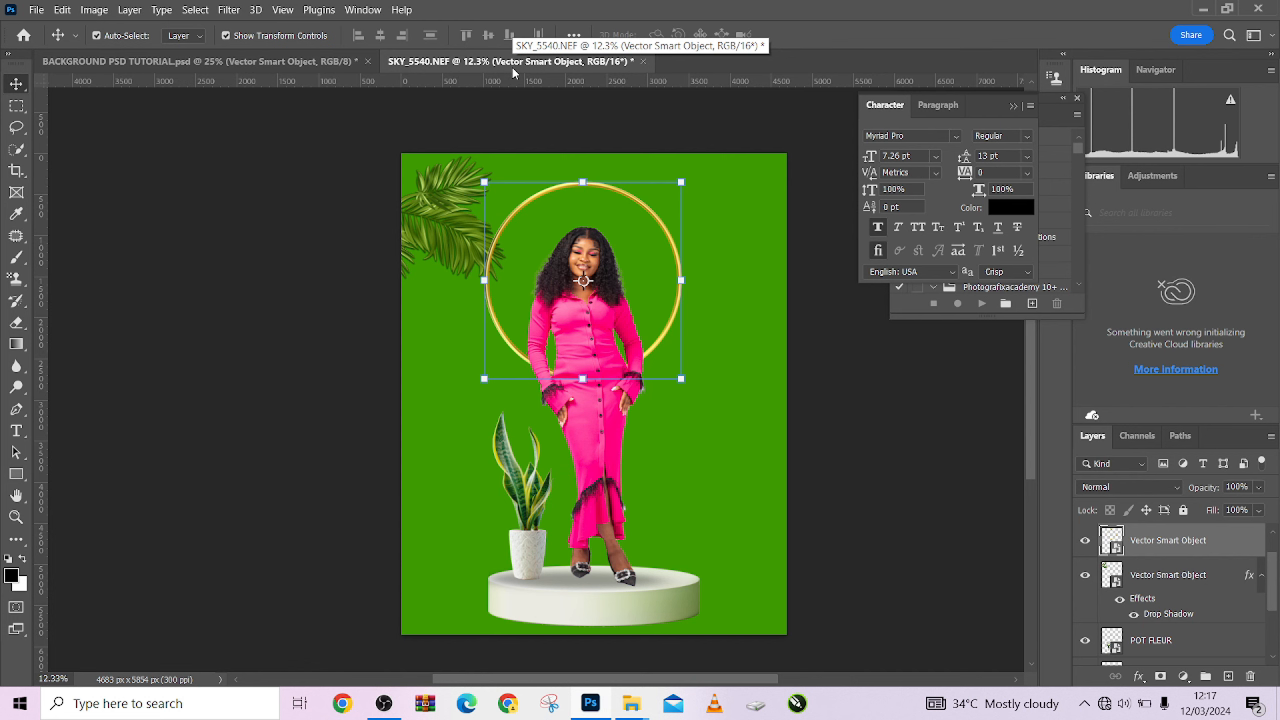
click(268, 58)
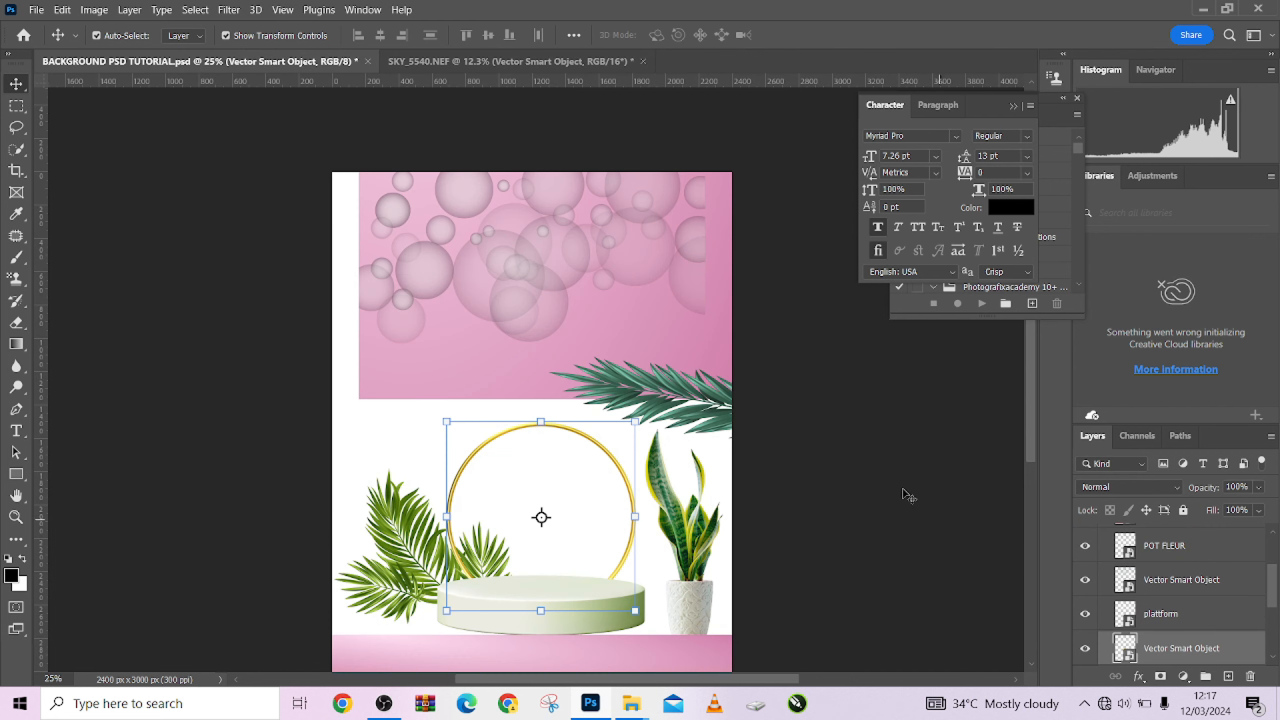
key(ctrl+z)
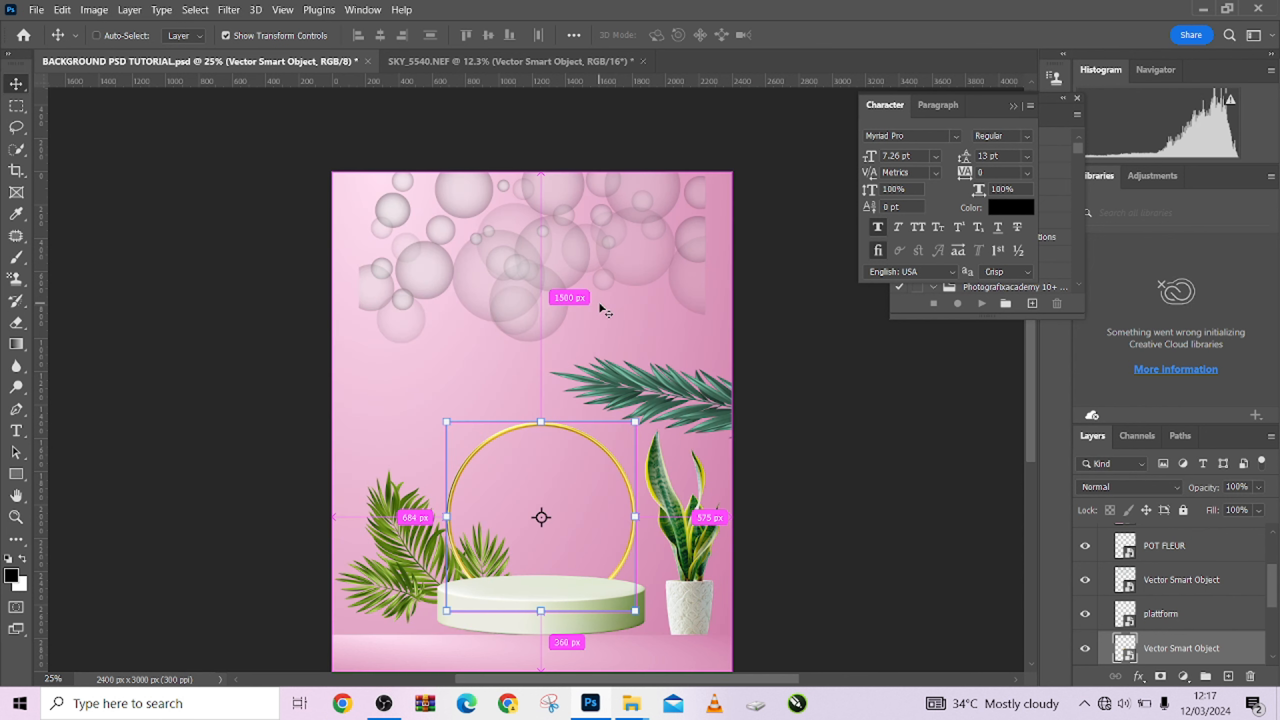
Identify what the platform layer and the lower Vector Smart Object layers contain by toggling their visibility
click(1085, 613)
click(1085, 614)
scroll(1182, 652, down, 2)
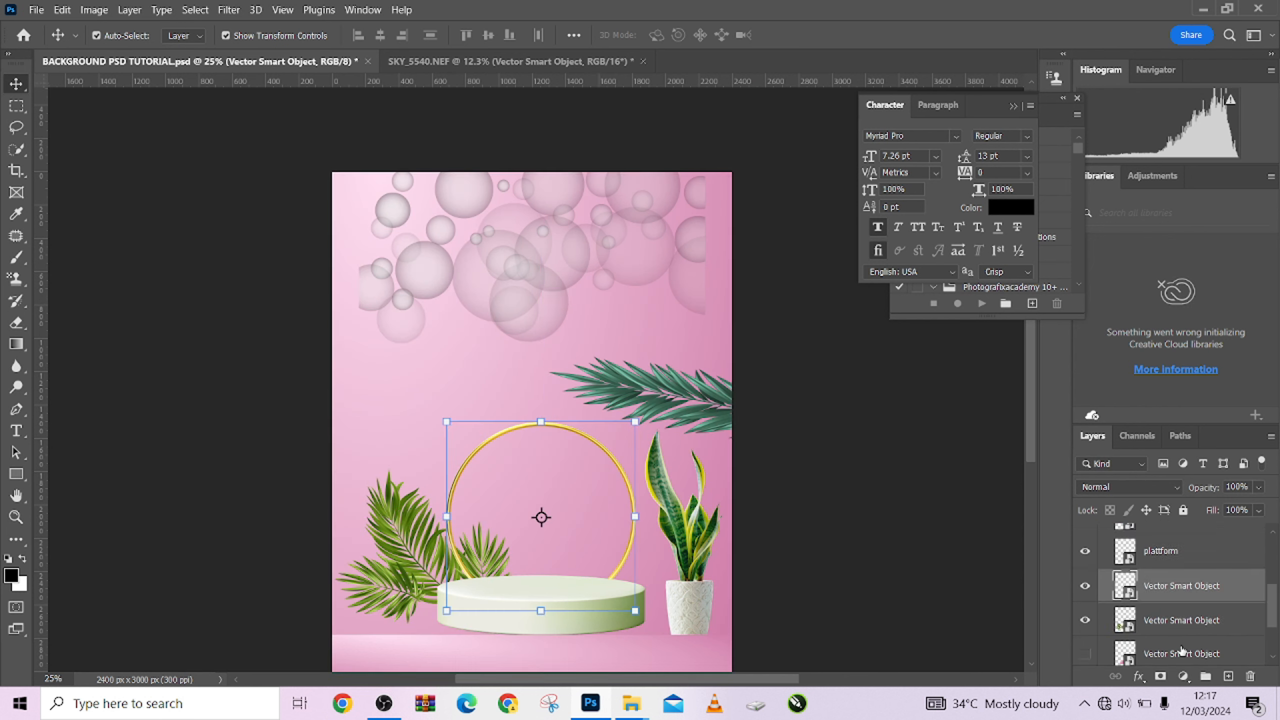
scroll(1097, 638, down, 2)
click(1086, 626)
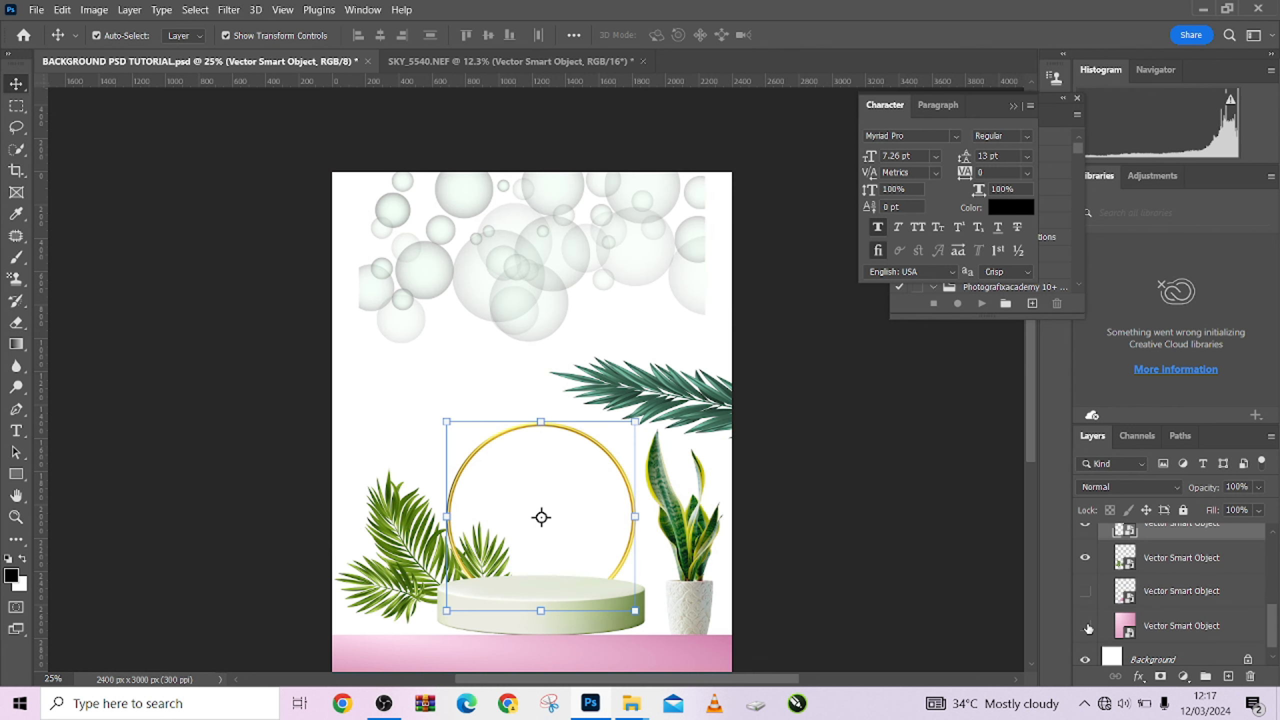
click(1086, 626)
click(1086, 558)
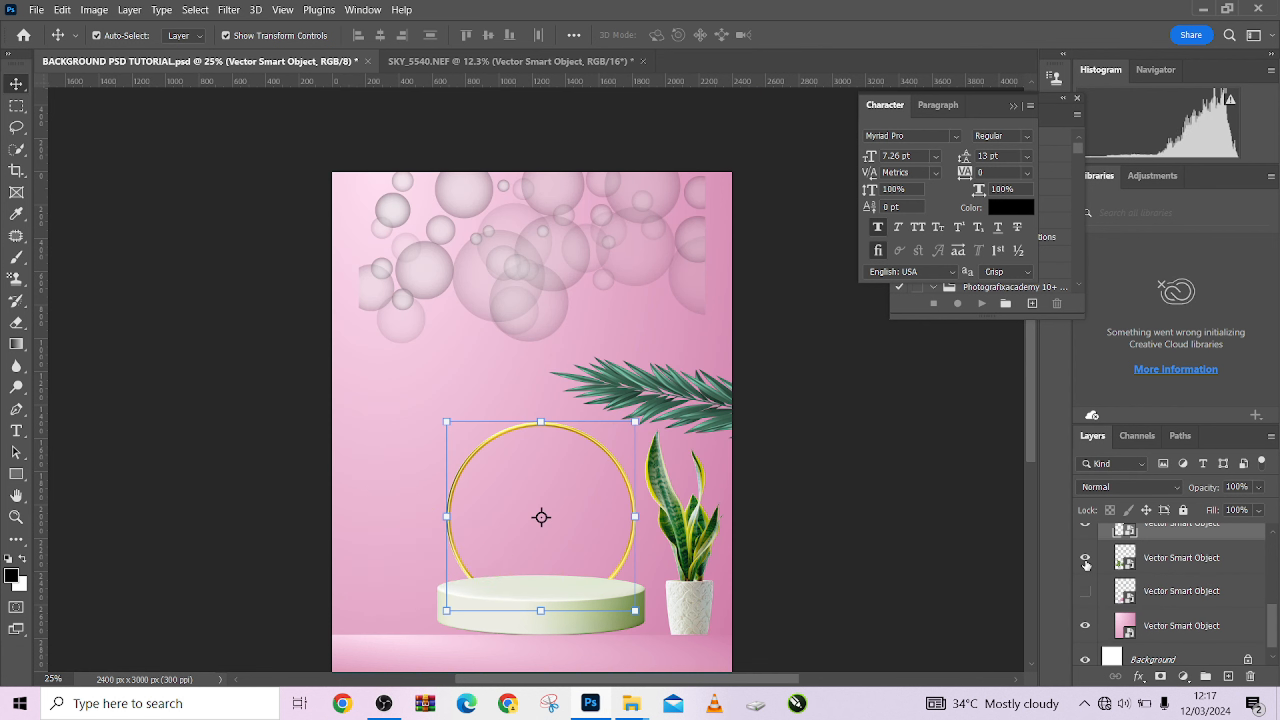
click(1087, 593)
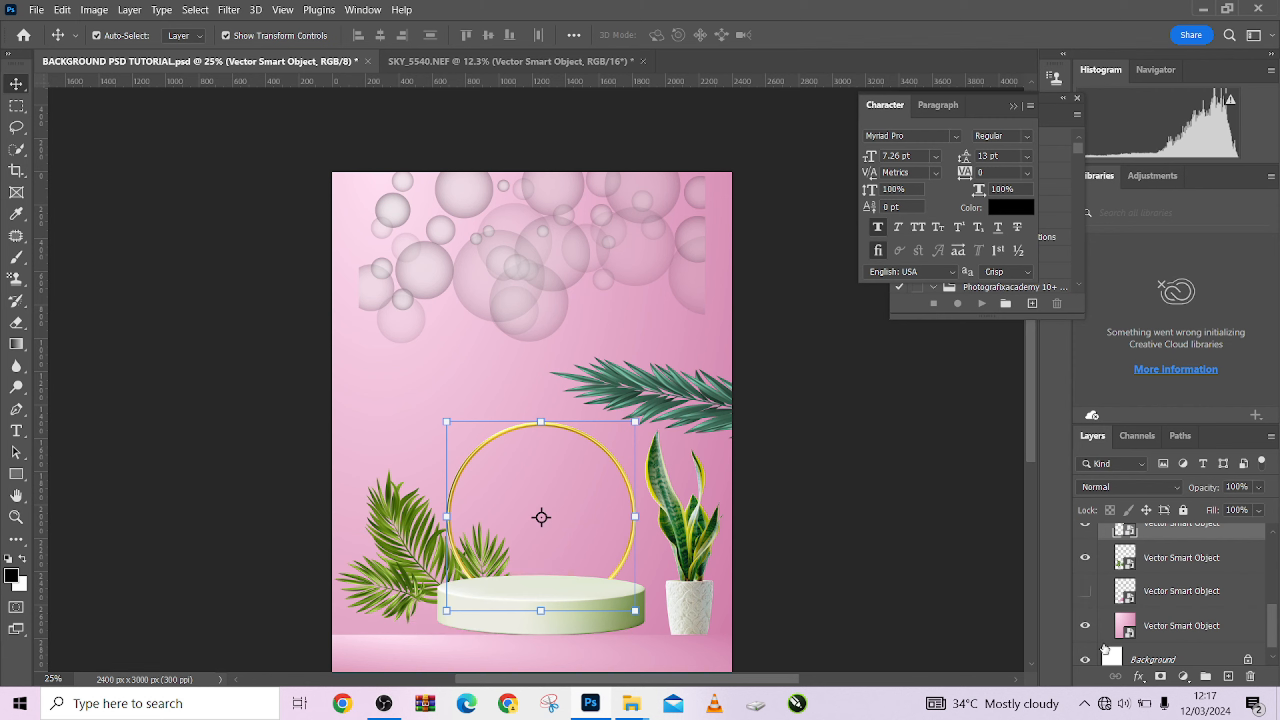
Show only the pink gradient background layer, and preview the tiered podium, palm leaves, gold ring and platform layers over it one by one
alt+click(1086, 626)
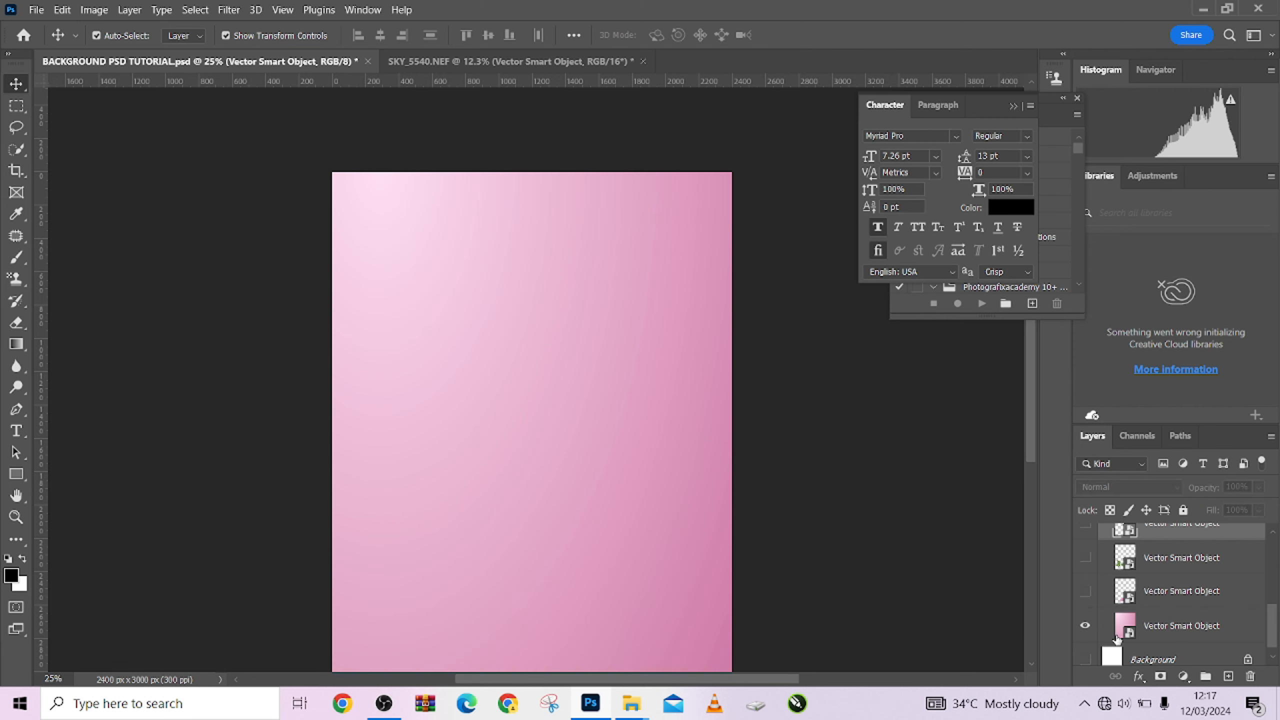
scroll(1160, 610, up, 1)
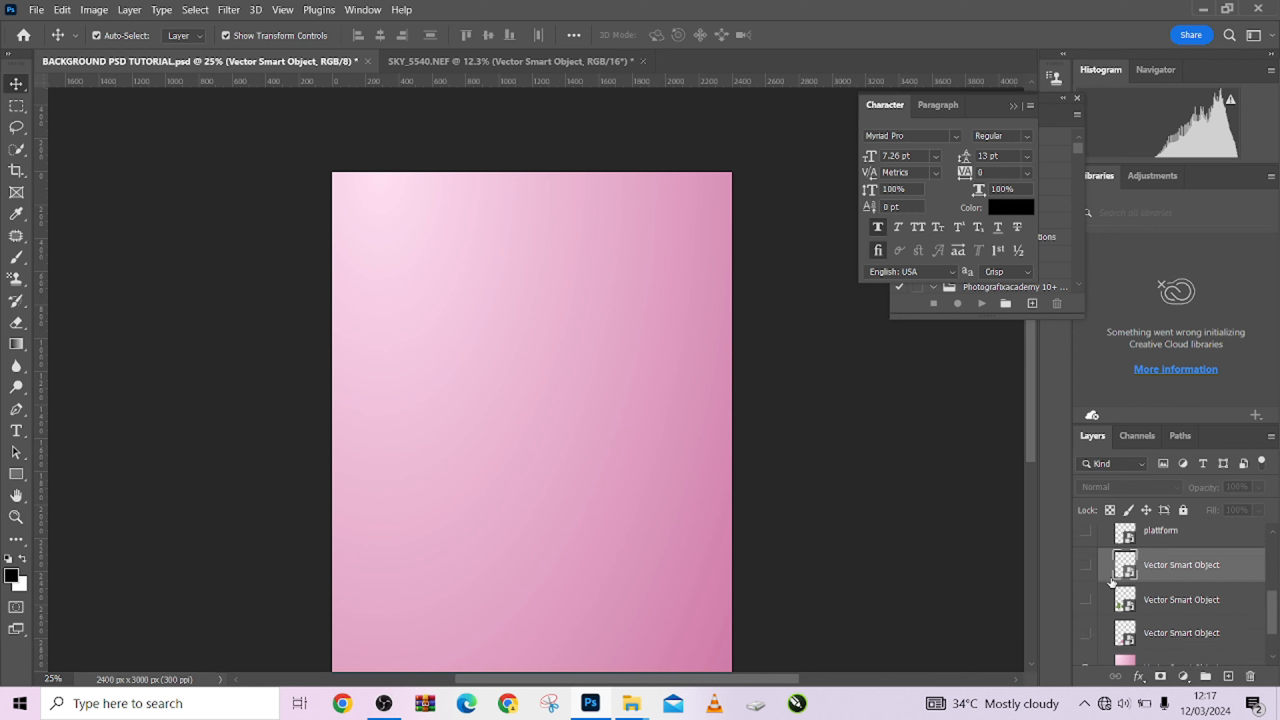
click(1089, 637)
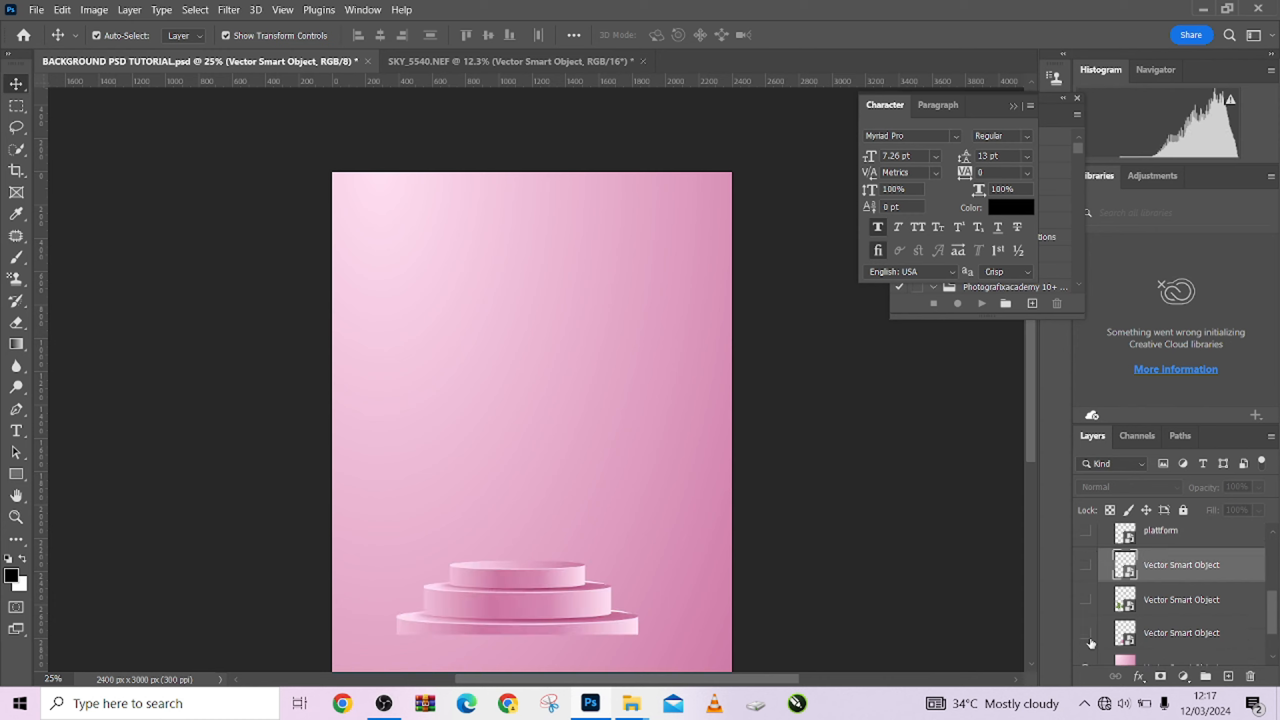
click(1092, 625)
click(1087, 608)
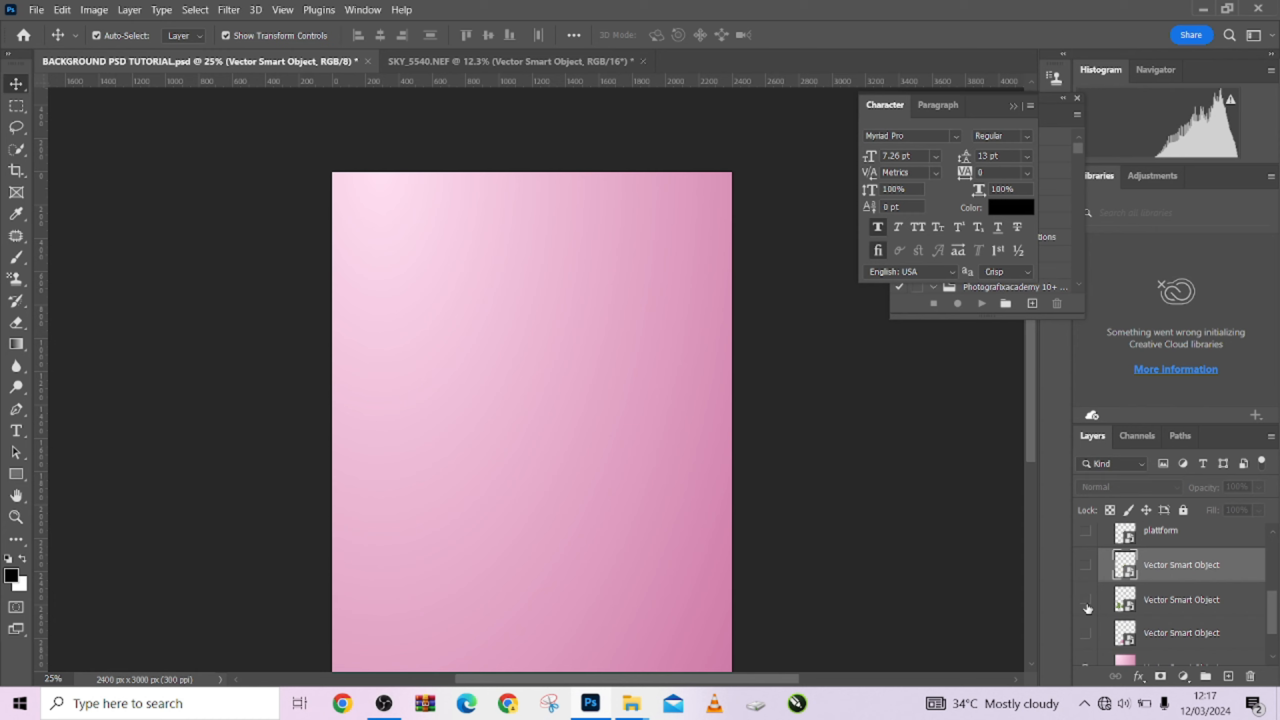
click(1091, 572)
click(1090, 569)
click(1088, 539)
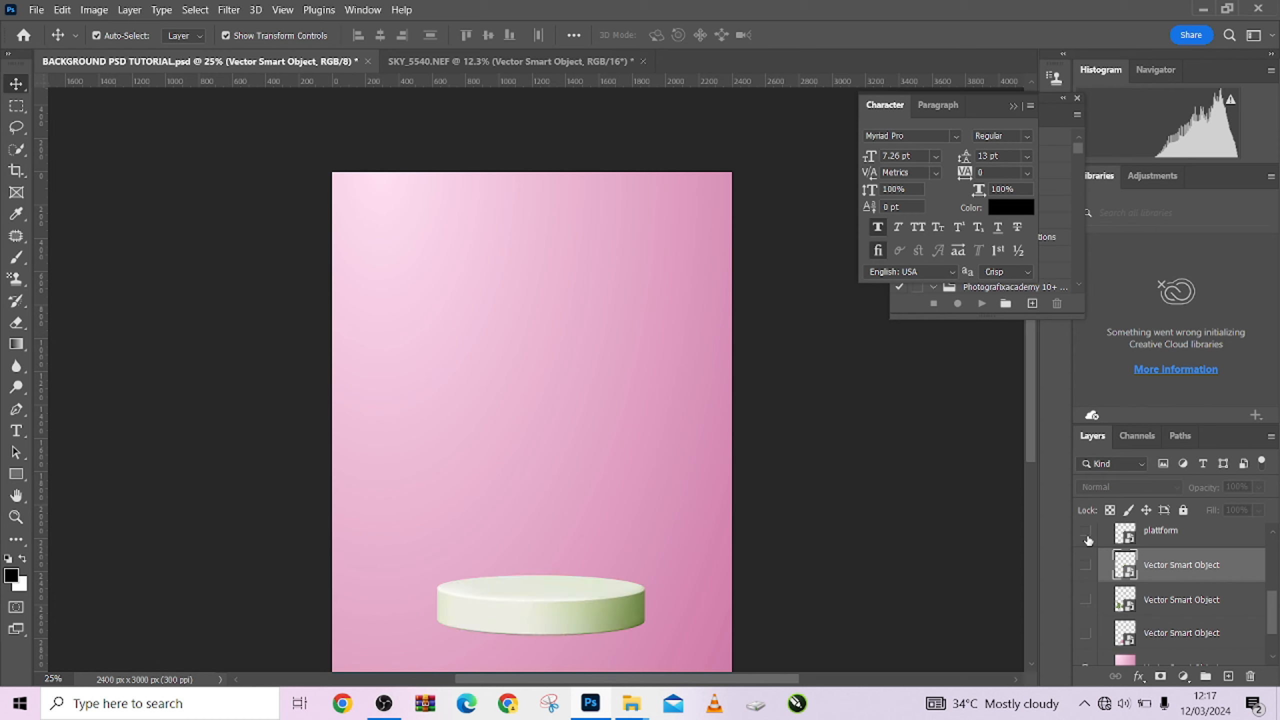
click(1088, 539)
click(1086, 565)
click(1088, 569)
Preview the platform, the Vector Smart Object above it and the POT FLEUR layer one by one over the pink gradient
scroll(1088, 569, up, 1)
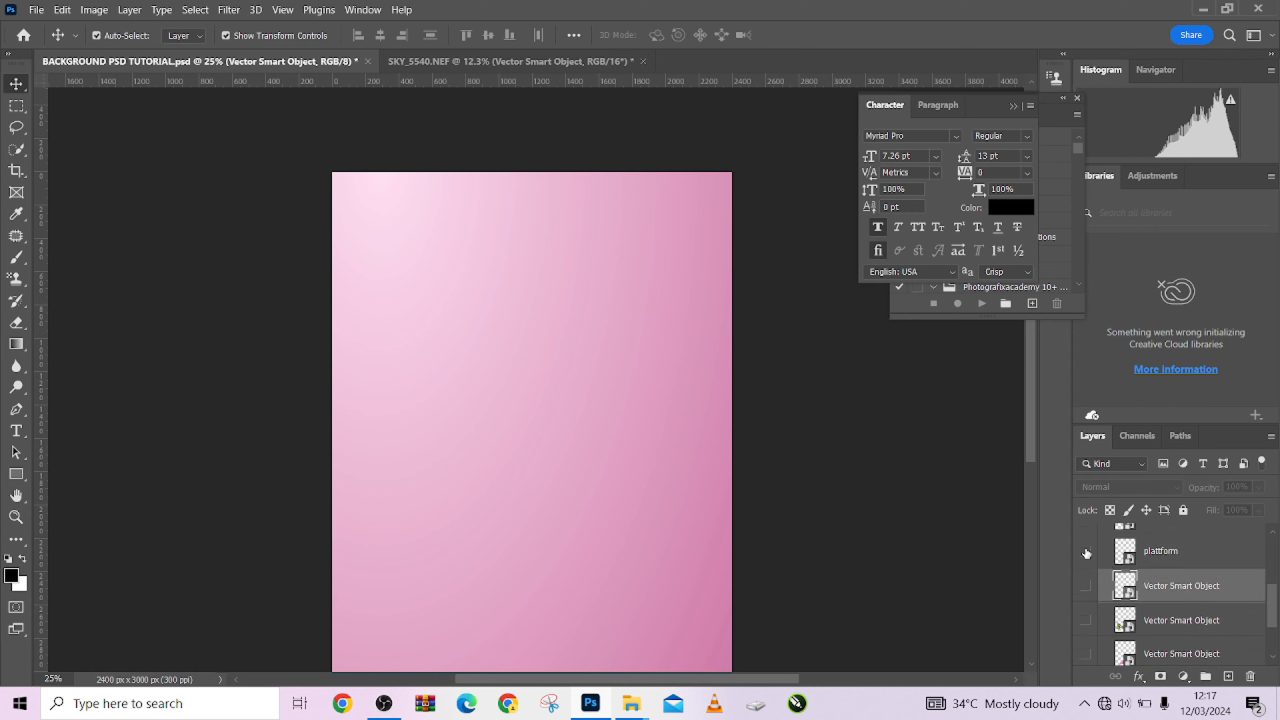
click(1087, 553)
click(1087, 552)
click(1088, 552)
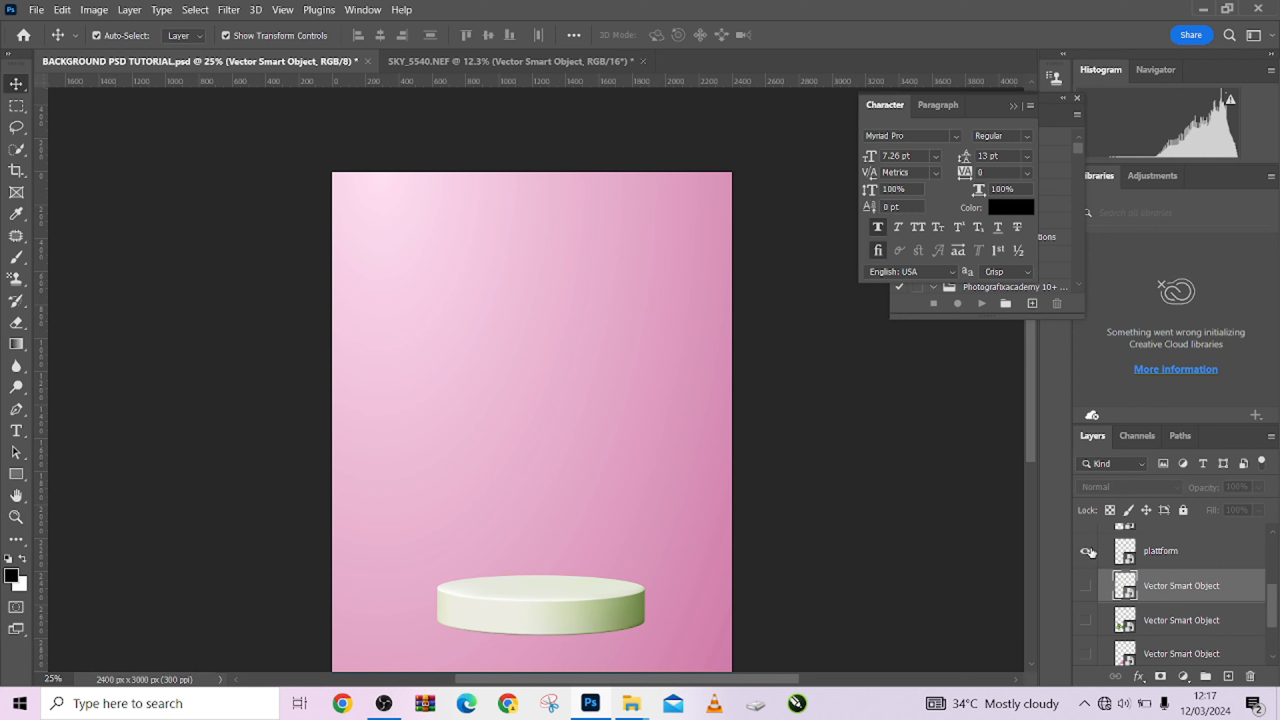
click(1087, 551)
drag(1271, 603, 1271, 569)
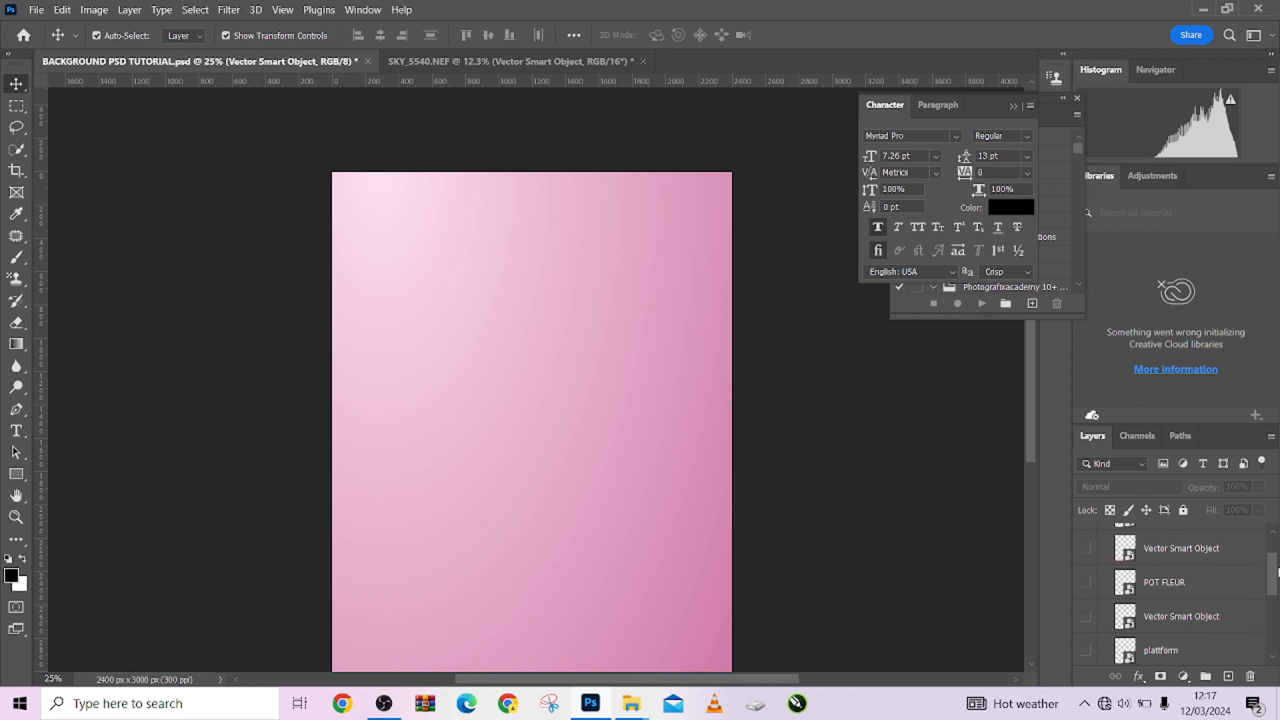
click(1087, 616)
click(1086, 617)
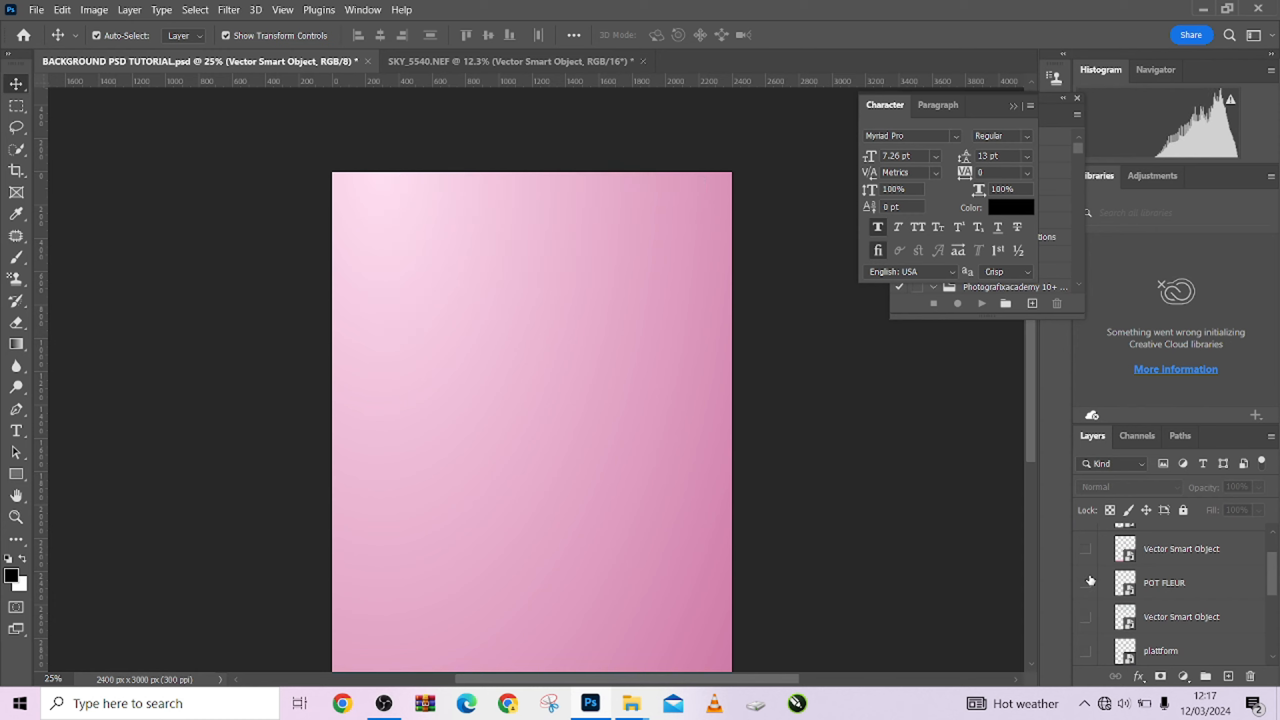
click(1087, 583)
click(1086, 583)
Show the pink floor strip layer directly above POT FLEUR together with the pink gradient background
click(1088, 551)
click(1088, 550)
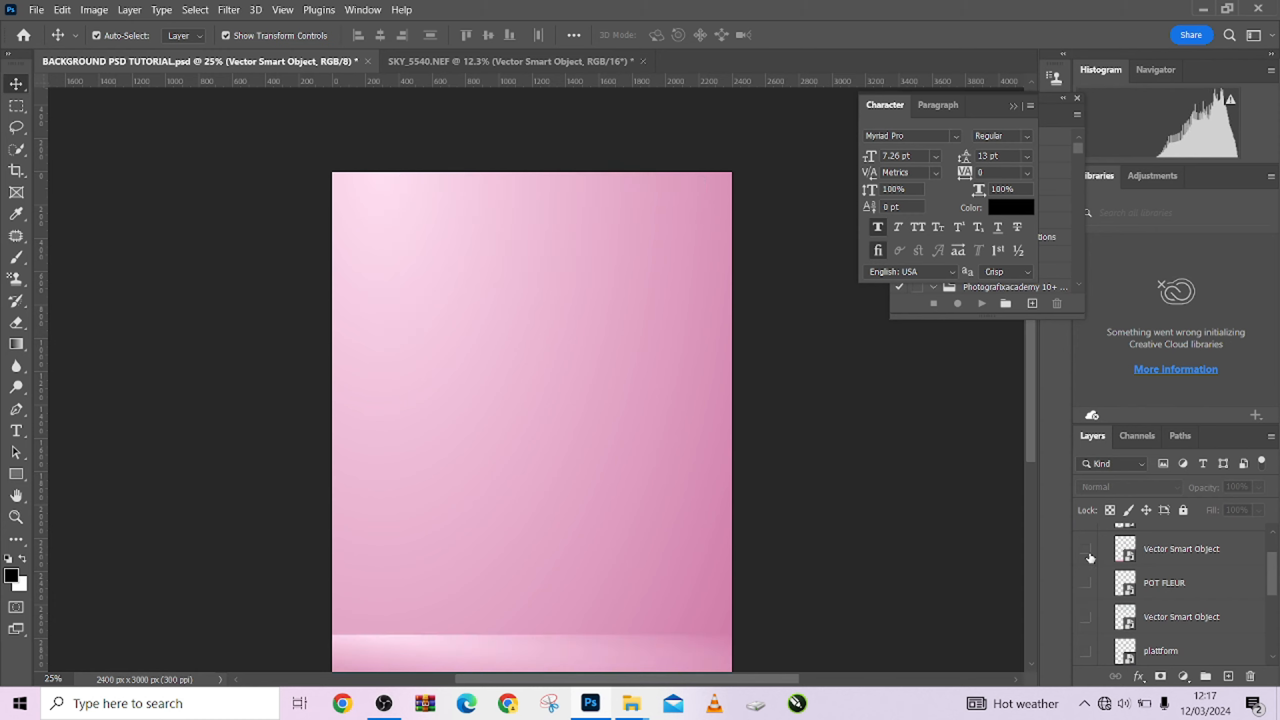
click(1088, 550)
click(1088, 551)
click(1087, 551)
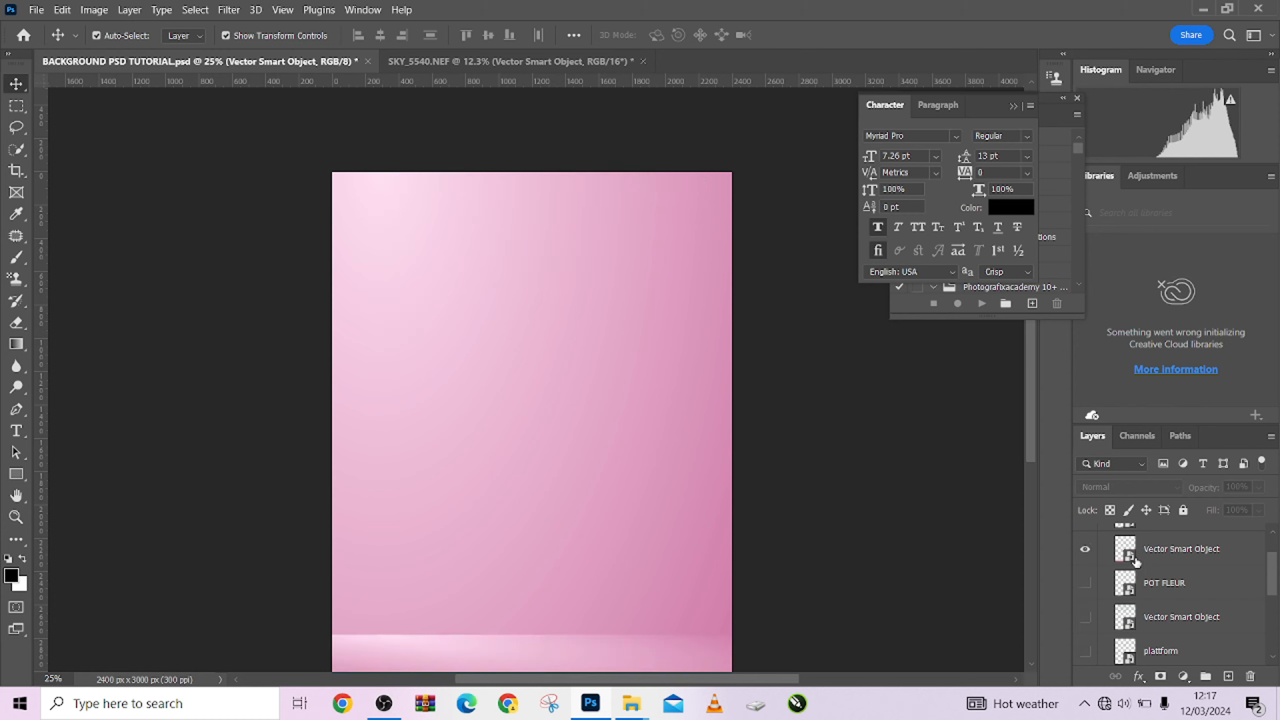
Copy the floor strip and pink gradient layers together into SKY_5540.NEF and merge them into one layer
click(1180, 554)
drag(1274, 589, 1274, 639)
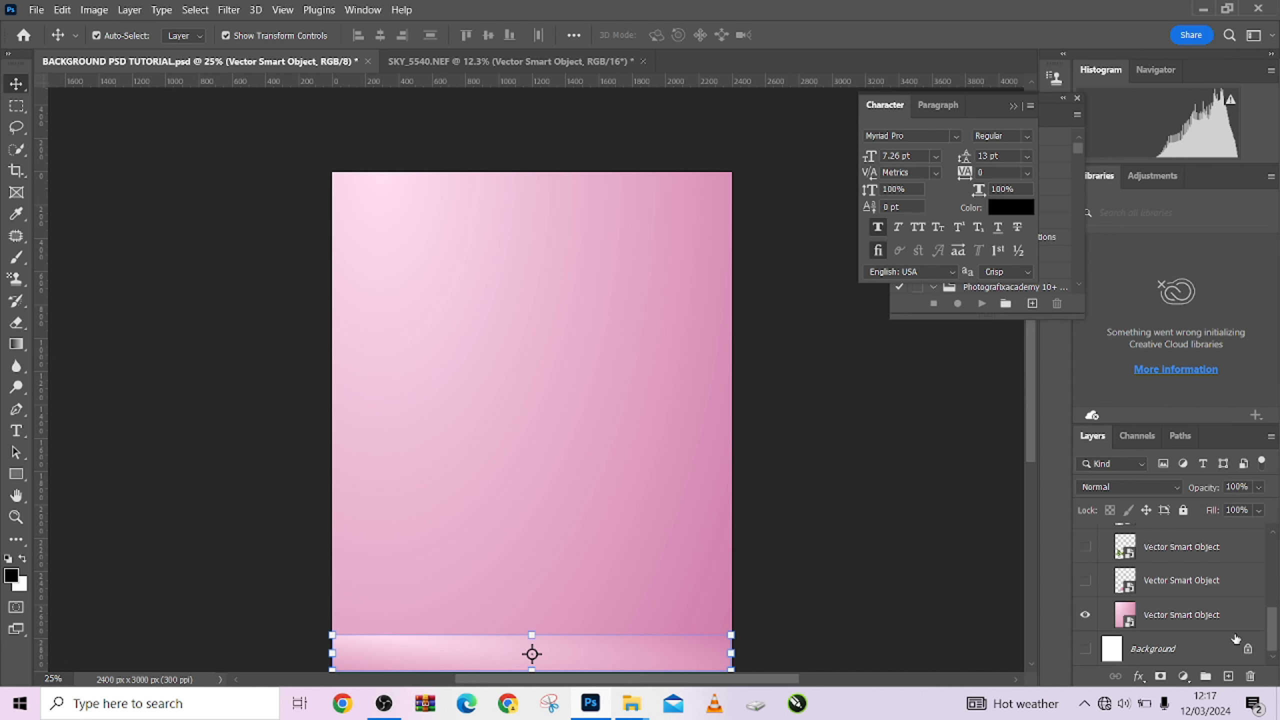
click(1145, 605)
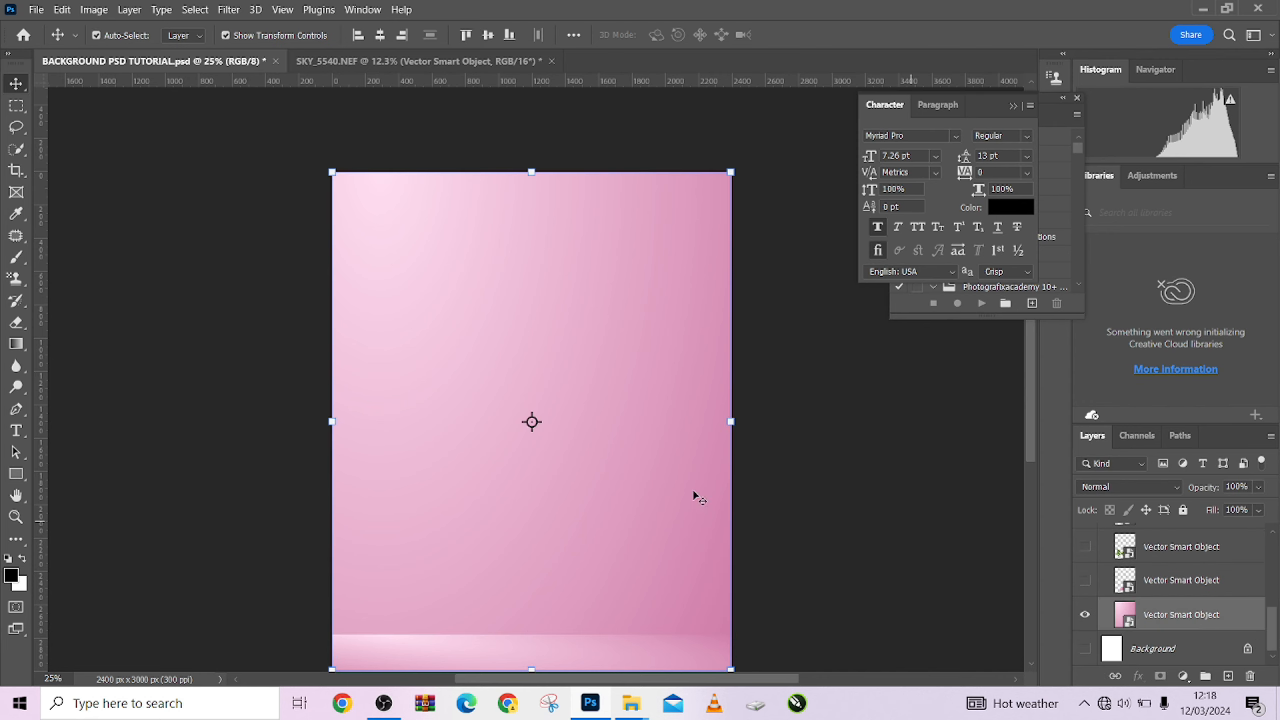
drag(1204, 612, 617, 448)
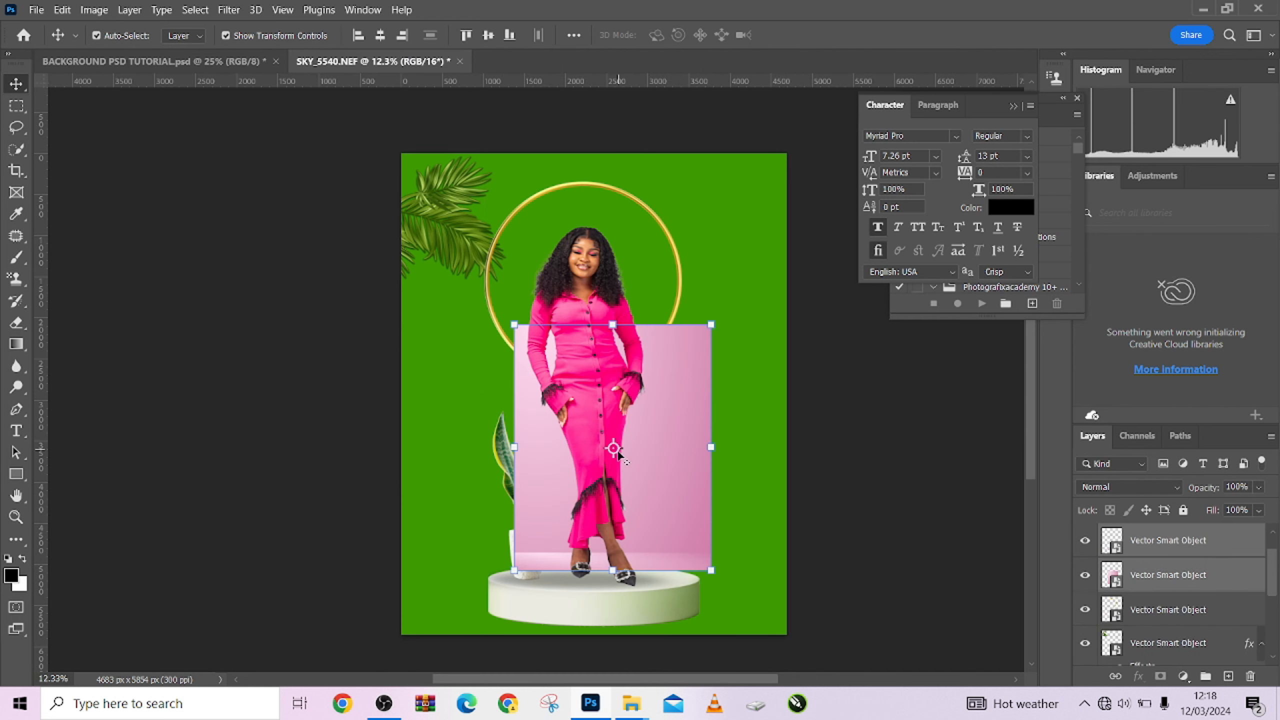
right_click(1187, 575)
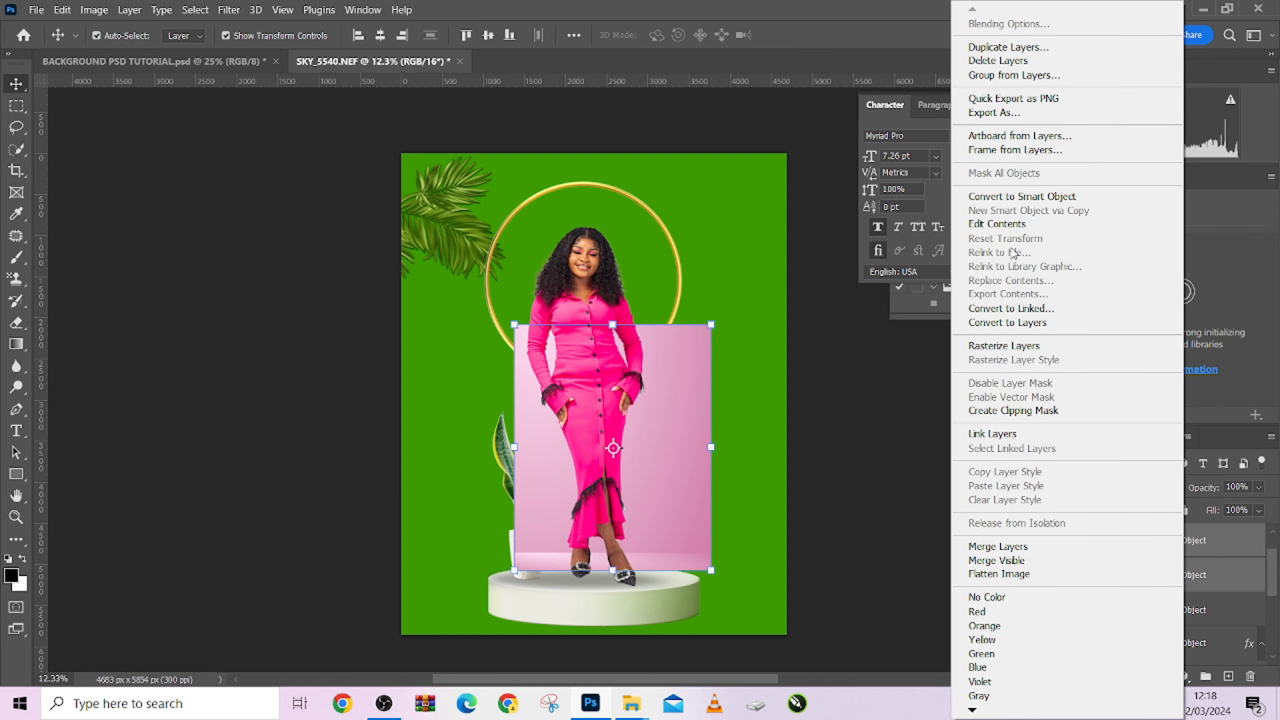
click(1001, 546)
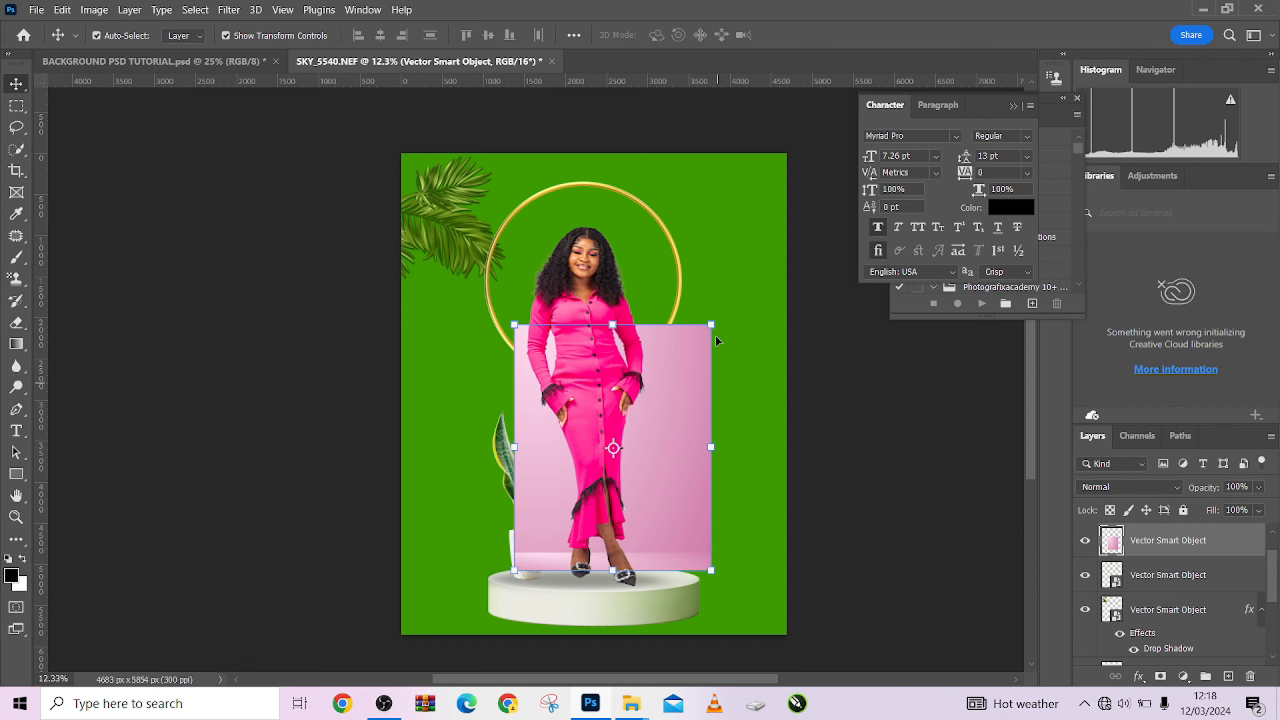
Enlarge the merged pink background to 199.30%, position it to cover the canvas, and apply the transform
drag(668, 423, 646, 426)
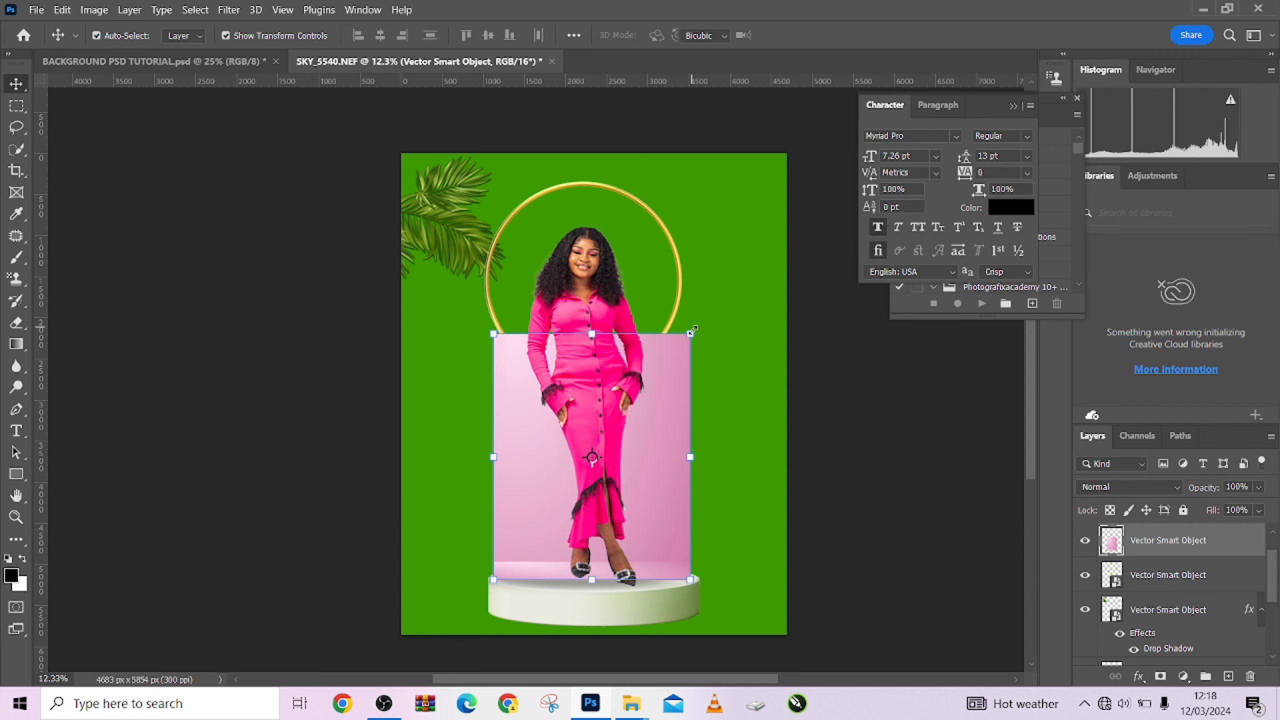
drag(689, 333, 766, 239)
drag(711, 430, 671, 382)
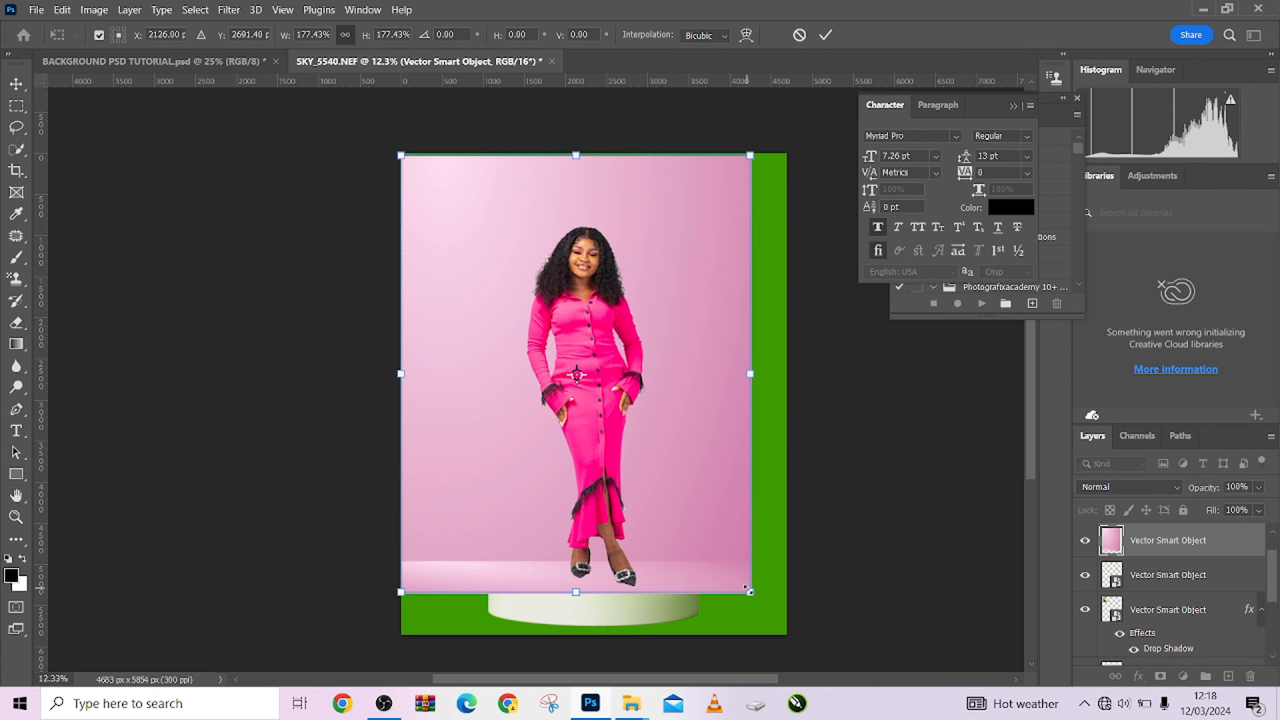
drag(751, 592, 778, 611)
drag(717, 581, 730, 593)
click(826, 35)
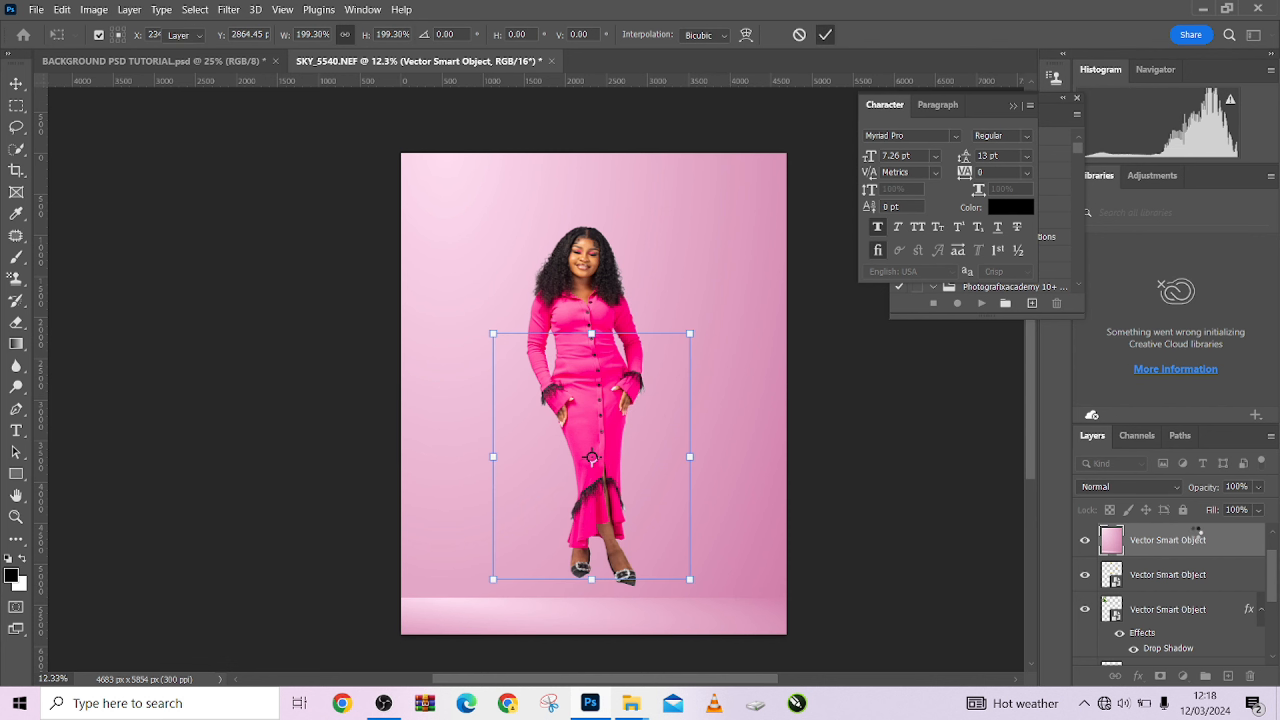
Place the pink background layer between the platform and Color Fill 1, and shift it slightly up, scaled to 101.61% to cover the canvas
drag(1215, 538, 1211, 653)
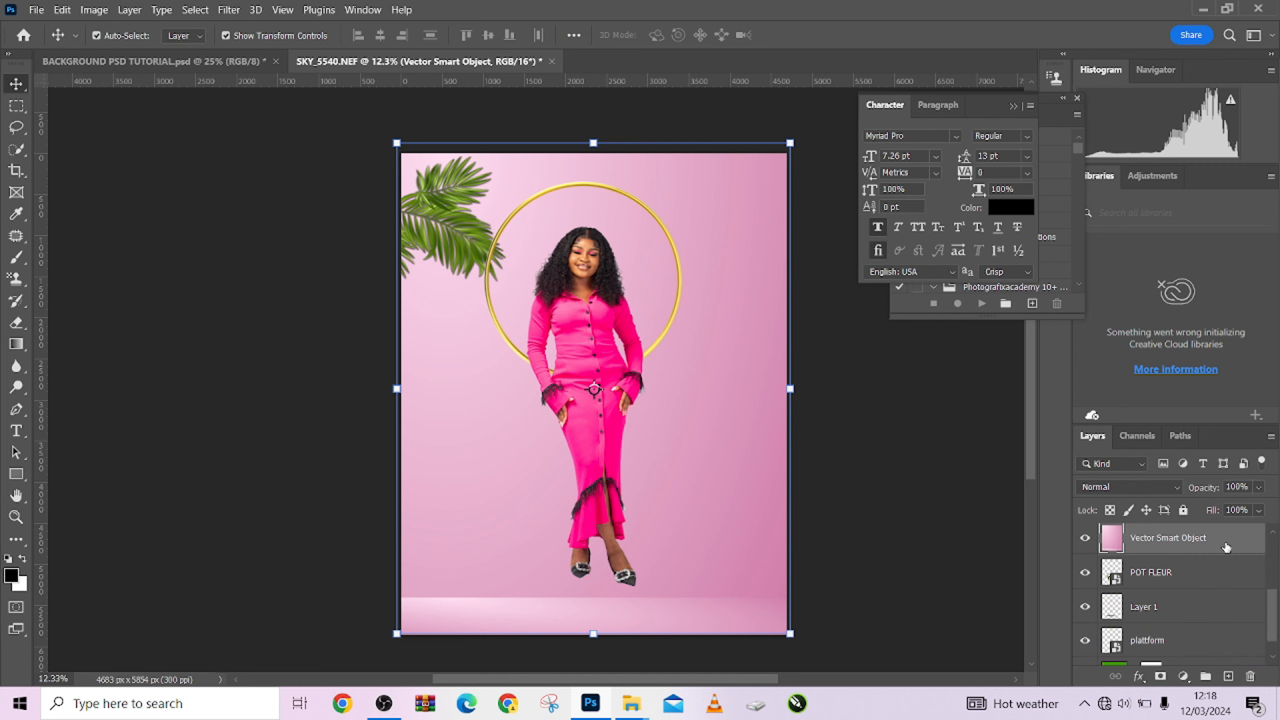
drag(1226, 548, 1228, 616)
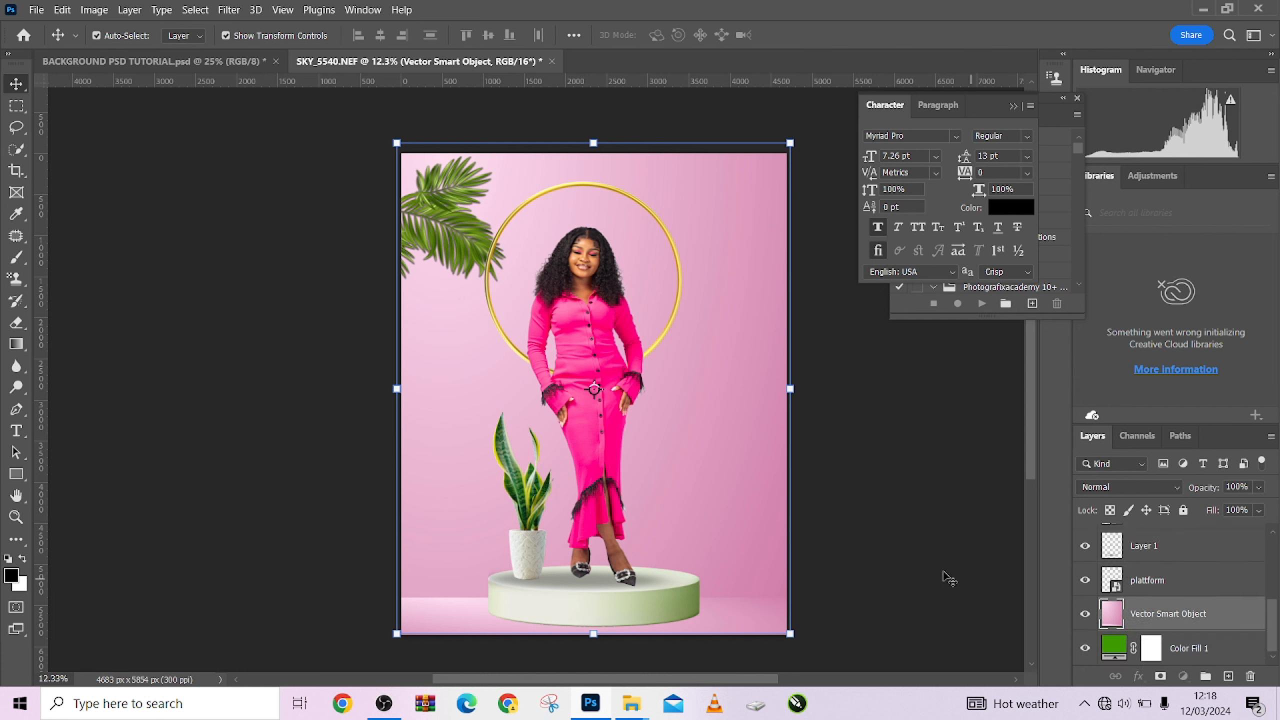
mouse_move(690, 481)
mouse_down()
mouse_move(694, 525)
mouse_move(692, 462)
mouse_move(694, 474)
mouse_up()
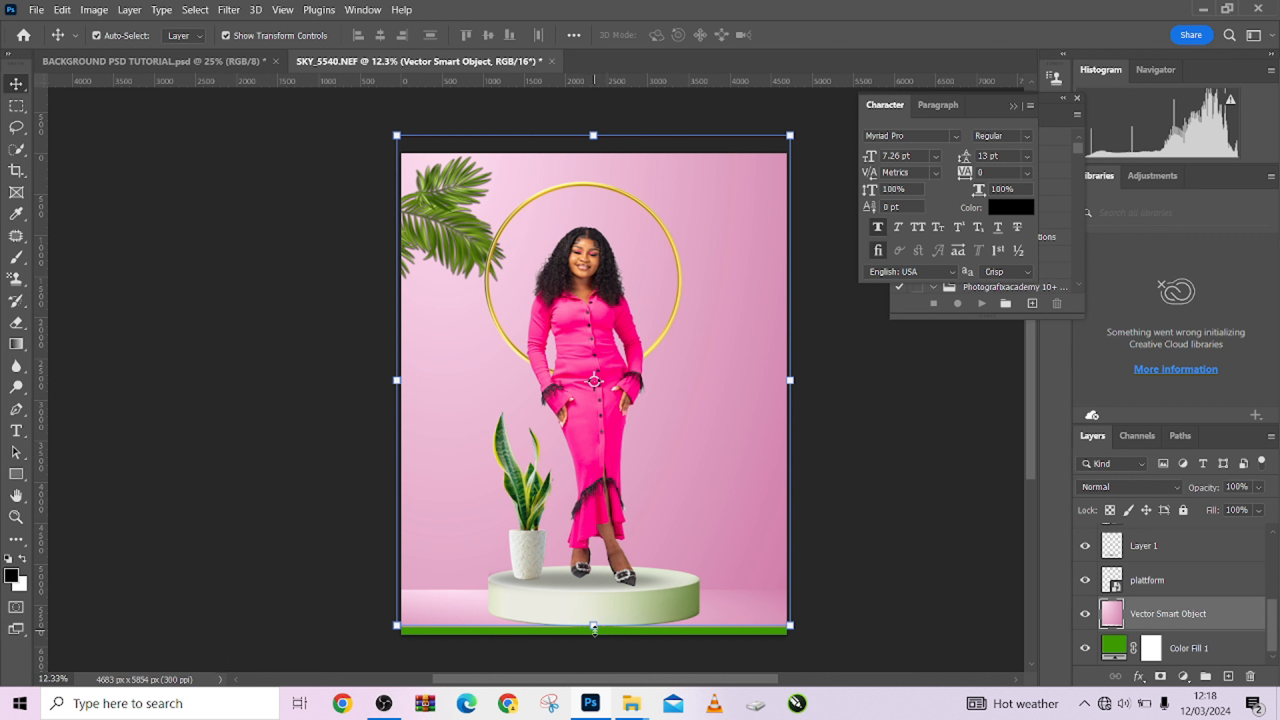
drag(591, 627, 593, 634)
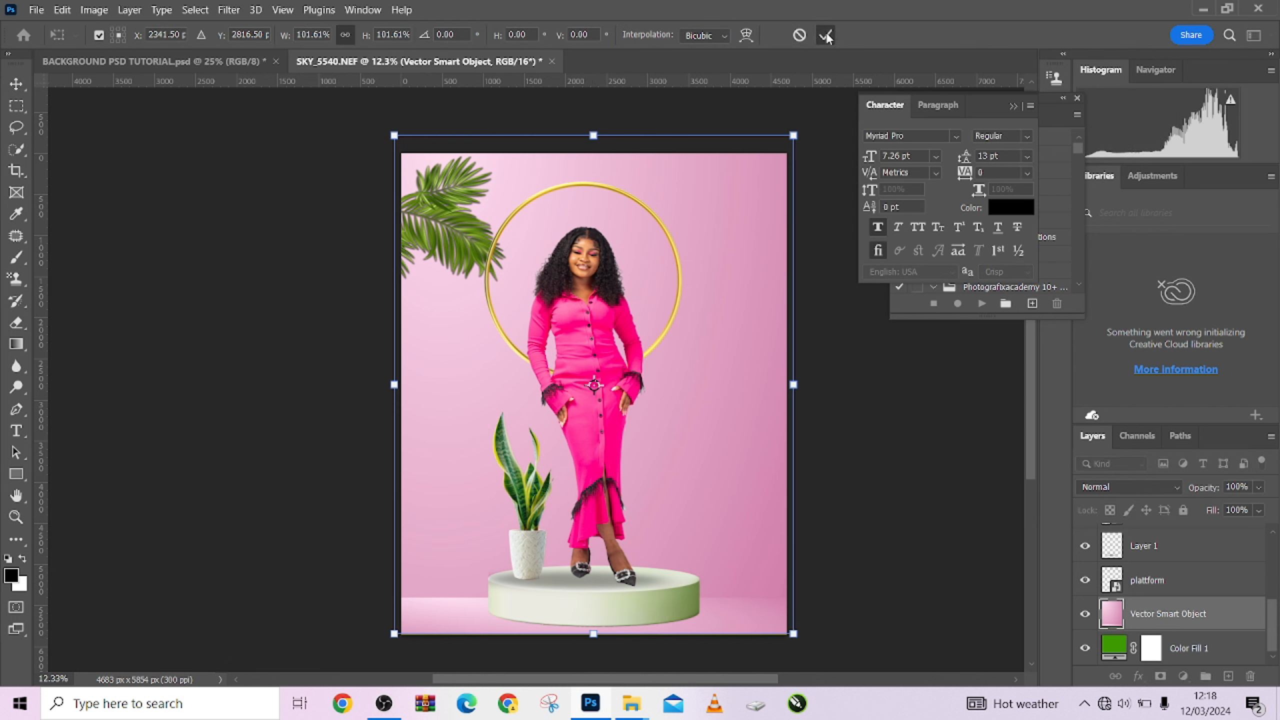
key(Return)
Show only the pink background layer and soften the left and middle parts of its horizon line with the Patch tool
scroll(574, 638, up, 3)
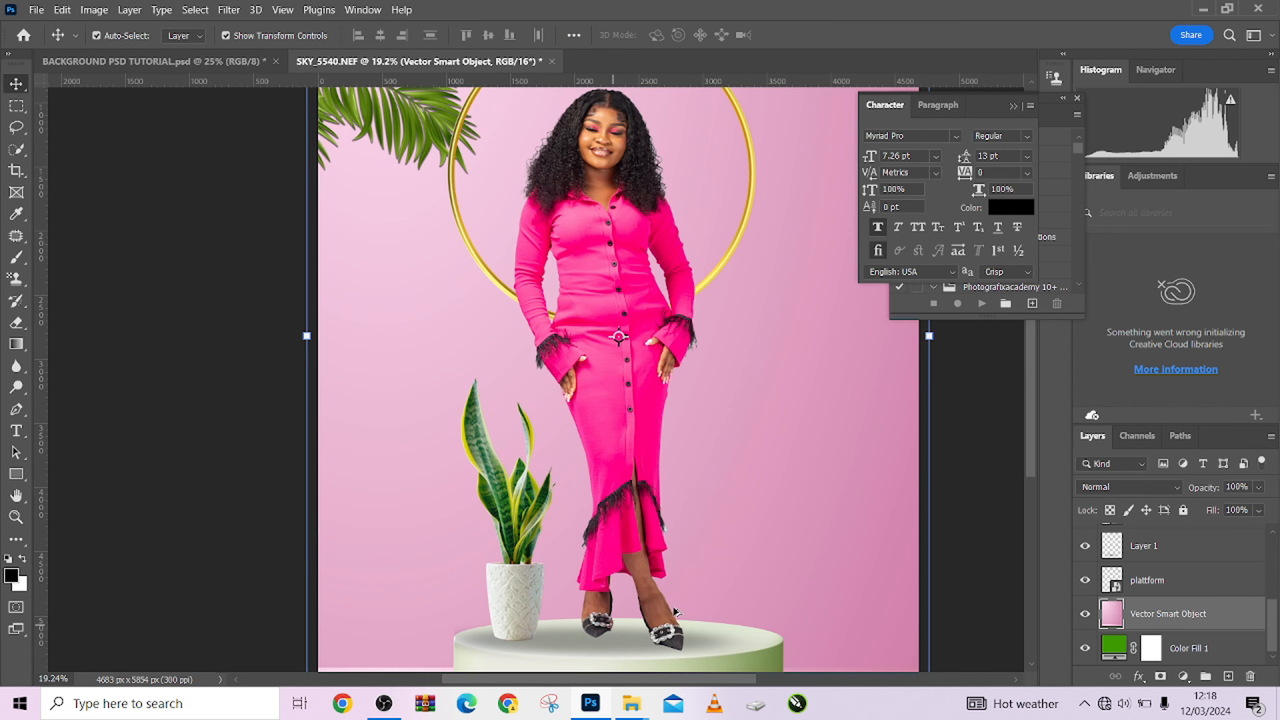
alt+click(1085, 615)
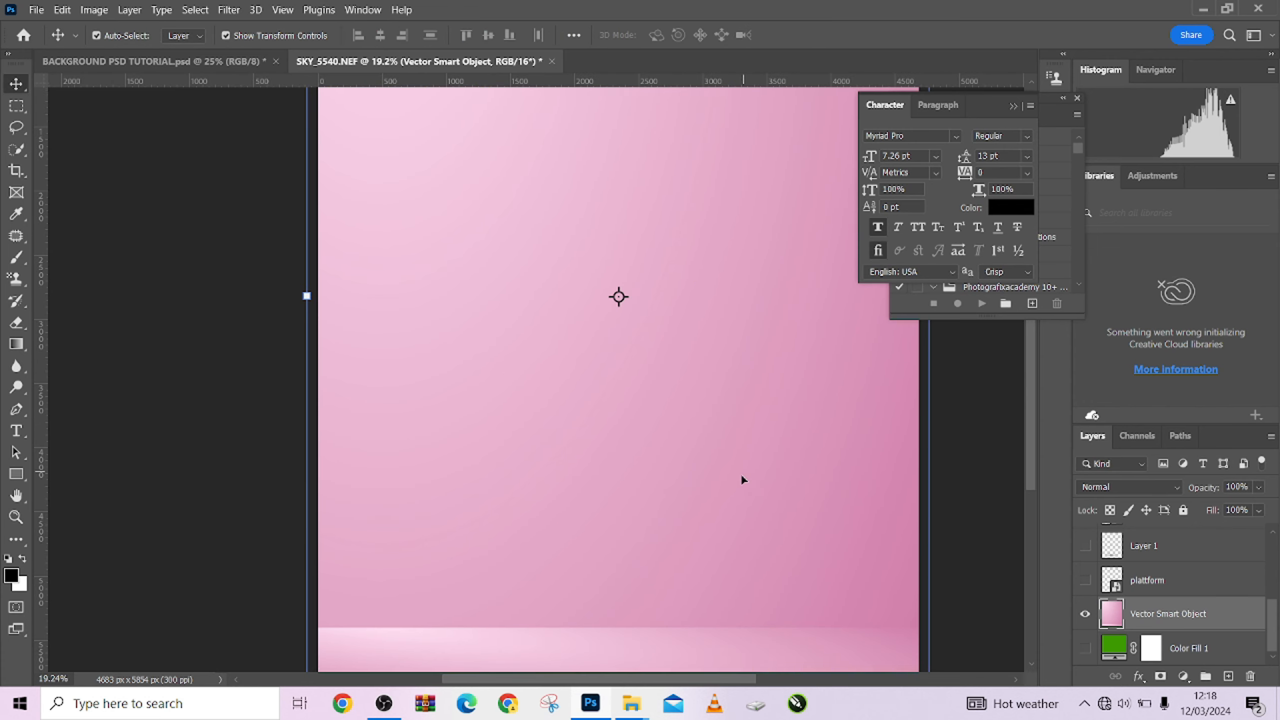
click(16, 236)
mouse_move(373, 583)
mouse_down()
mouse_move(493, 597)
mouse_move(432, 612)
mouse_move(390, 603)
mouse_up()
key(ctrl+d)
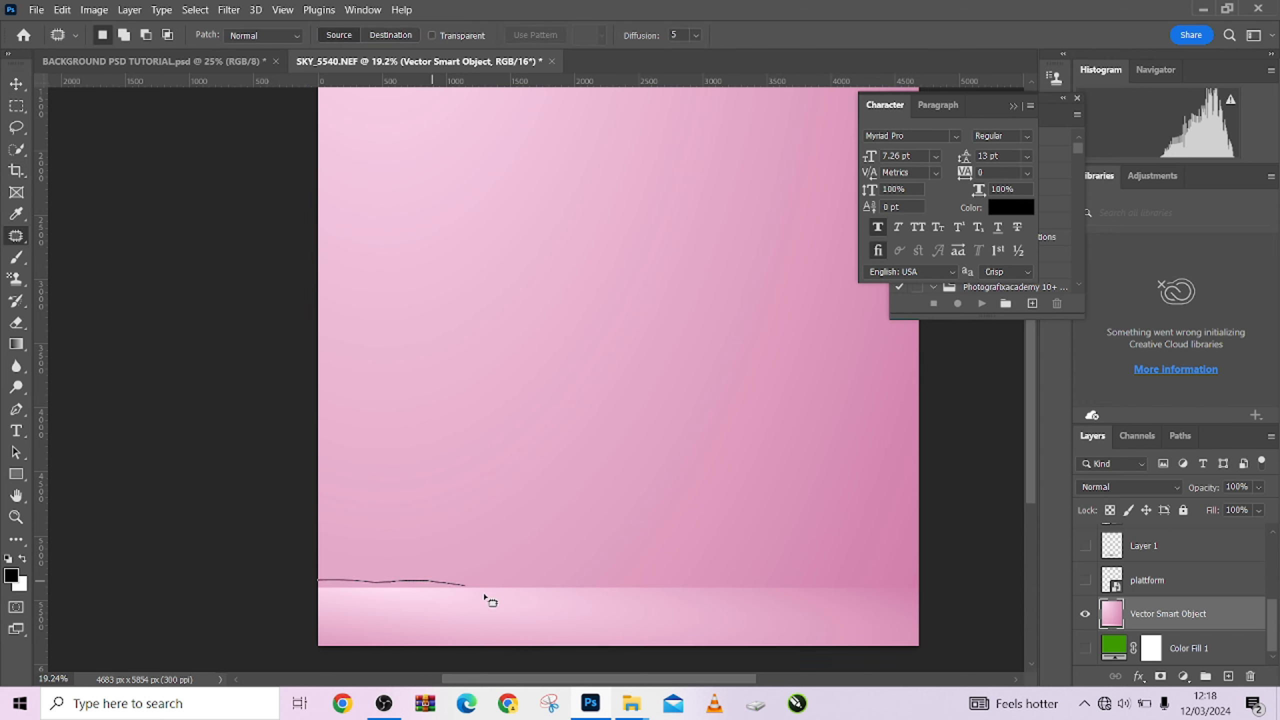
mouse_move(484, 597)
mouse_down()
mouse_move(292, 606)
mouse_move(359, 578)
mouse_move(358, 566)
mouse_up()
mouse_move(463, 575)
mouse_down()
mouse_move(563, 588)
mouse_move(552, 608)
mouse_move(447, 586)
mouse_up()
drag(500, 592, 503, 559)
key(ctrl+d)
mouse_move(577, 576)
mouse_down()
mouse_move(678, 598)
mouse_move(505, 600)
mouse_move(576, 576)
mouse_move(579, 547)
mouse_up()
key(ctrl+d)
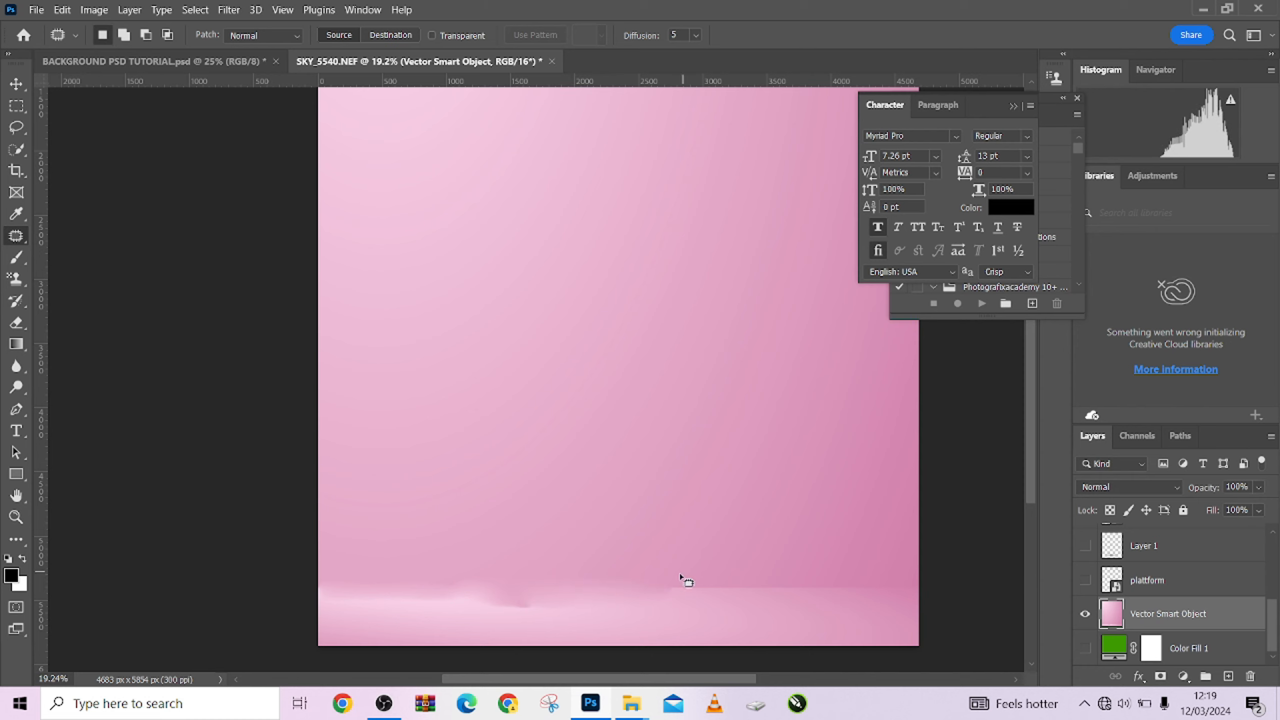
Patch the right part of the horizon line and the remaining uneven spots along the floor edge
mouse_move(681, 576)
mouse_down()
mouse_move(909, 576)
mouse_move(846, 598)
mouse_move(652, 600)
mouse_move(645, 590)
mouse_up()
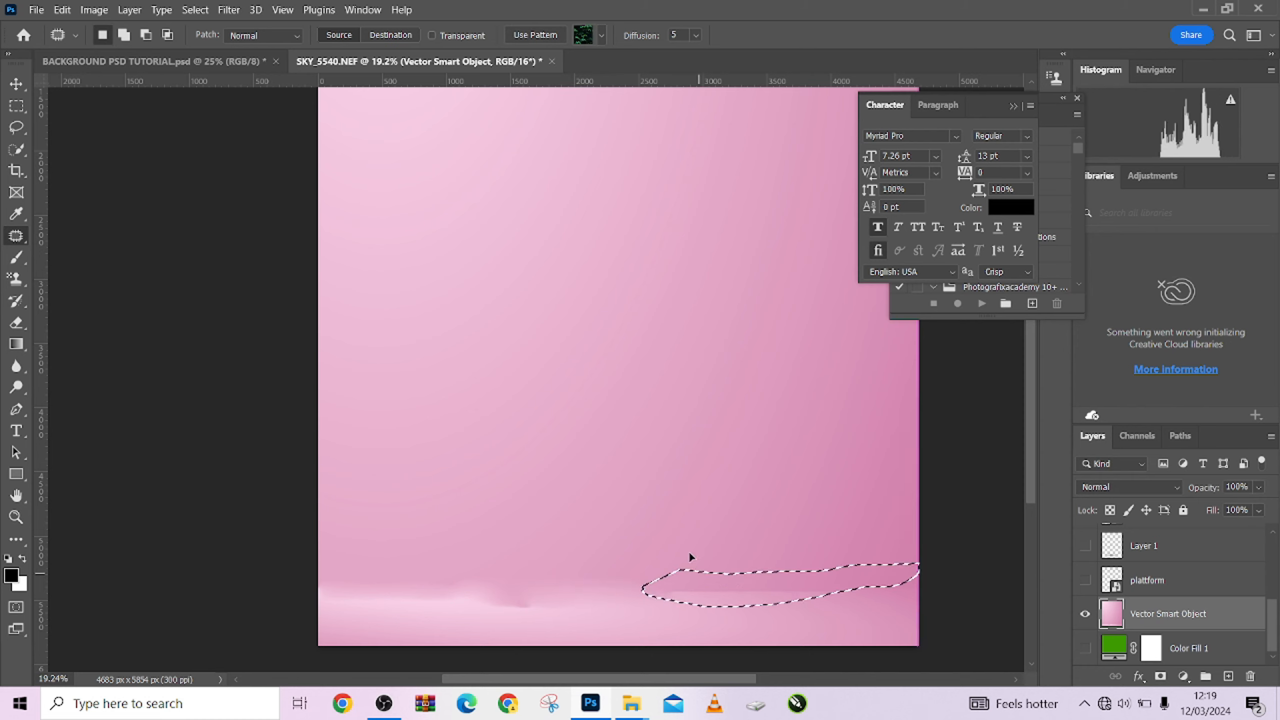
drag(690, 553, 687, 550)
key(ctrl+d)
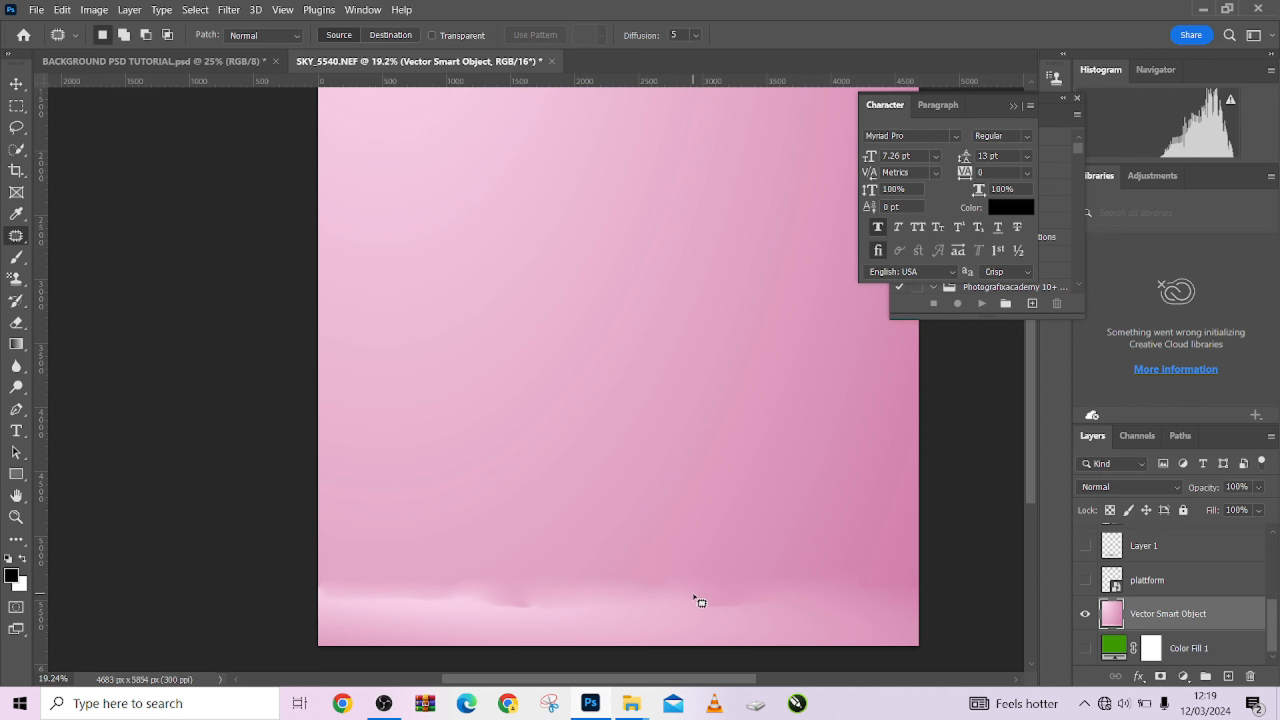
mouse_move(714, 616)
mouse_down()
mouse_move(658, 601)
mouse_move(673, 627)
mouse_move(580, 565)
mouse_move(606, 550)
mouse_up()
key(ctrl+d)
key(ctrl+d)
mouse_move(504, 583)
mouse_down()
mouse_move(531, 622)
mouse_move(436, 595)
mouse_move(606, 600)
mouse_move(500, 553)
mouse_move(494, 508)
mouse_up()
key(ctrl+d)
drag(590, 570, 605, 534)
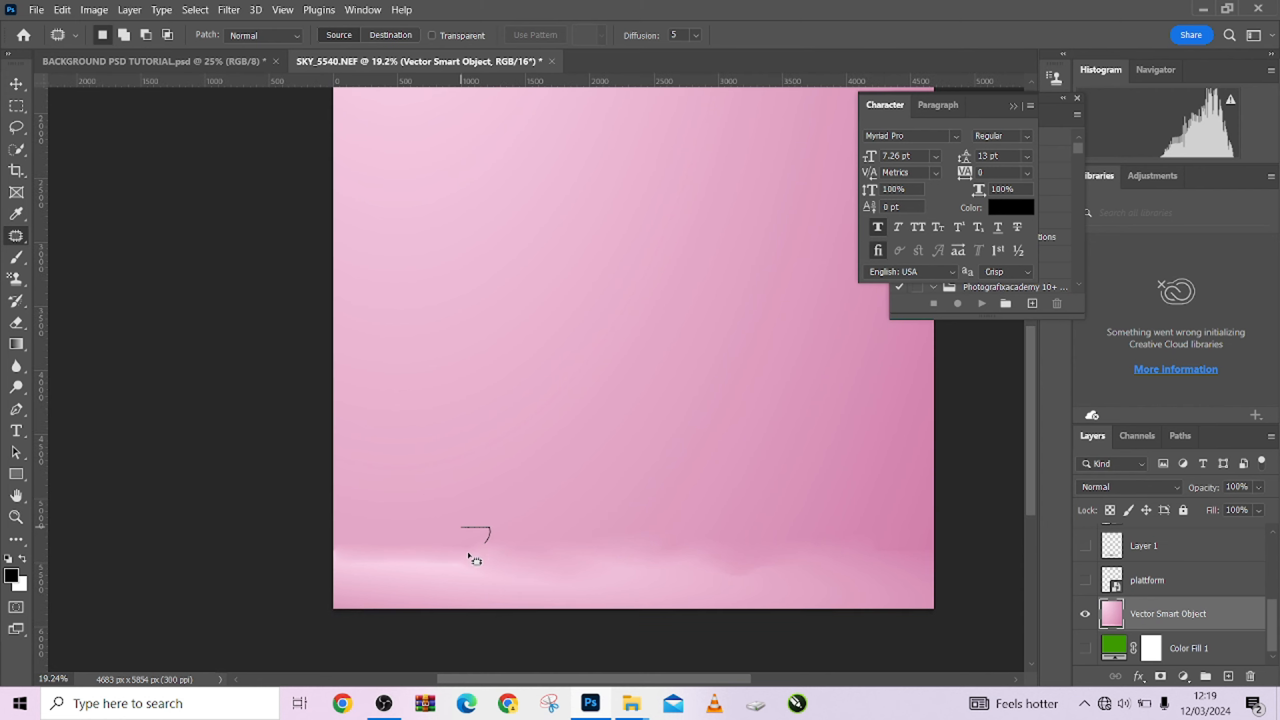
mouse_move(468, 554)
mouse_down()
mouse_move(356, 520)
mouse_move(373, 511)
mouse_up()
drag(415, 529, 435, 494)
key(ctrl+d)
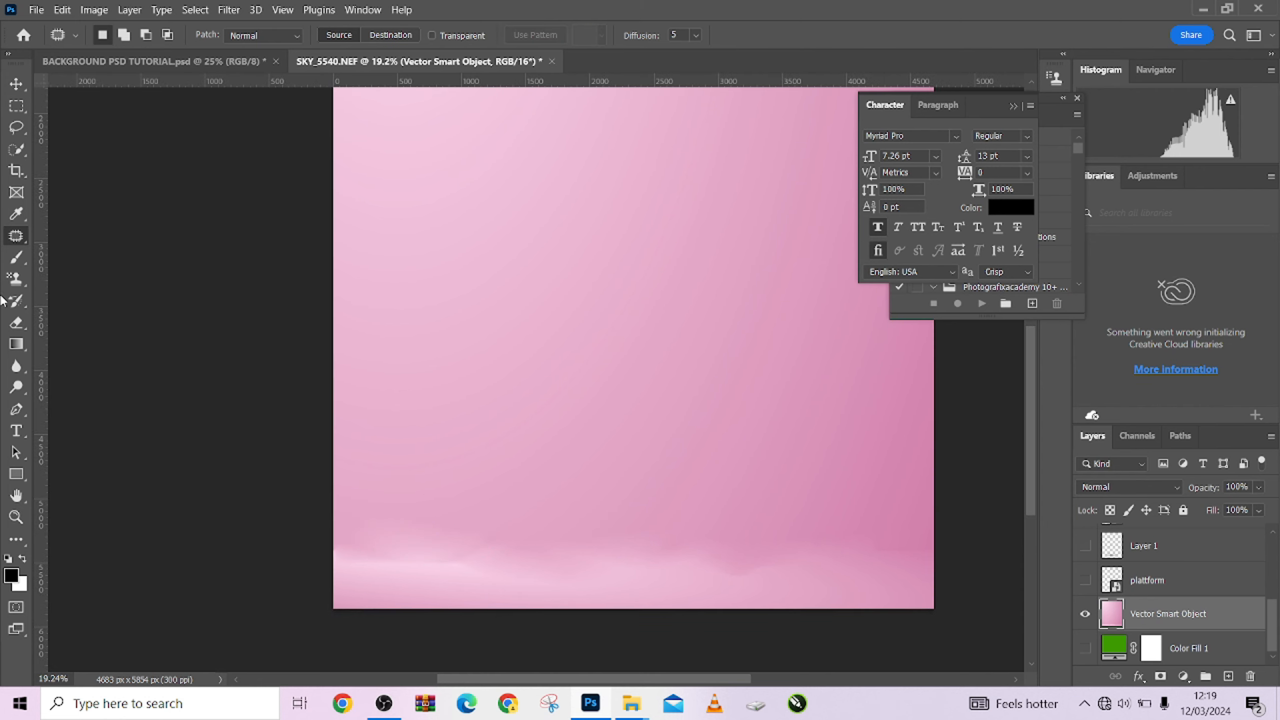
Blend the patched horizon with a Mixer Brush of 691 px and show all the layers again
right_click(15, 258)
click(75, 306)
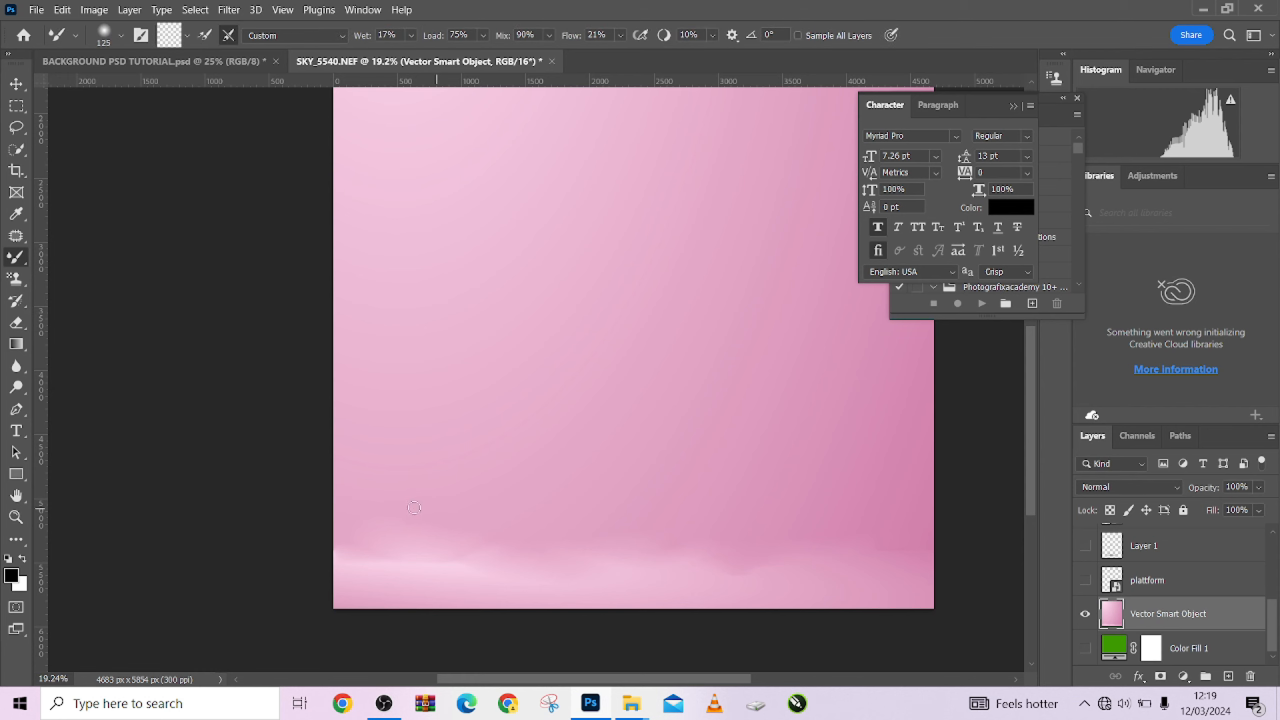
drag(513, 545, 551, 557)
mouse_move(498, 557)
mouse_down()
mouse_move(303, 551)
mouse_move(387, 569)
mouse_move(543, 560)
mouse_move(380, 581)
mouse_move(453, 561)
mouse_move(695, 567)
mouse_move(712, 549)
mouse_move(734, 566)
mouse_move(960, 576)
mouse_up()
alt+click(1086, 619)
scroll(658, 495, down, 3)
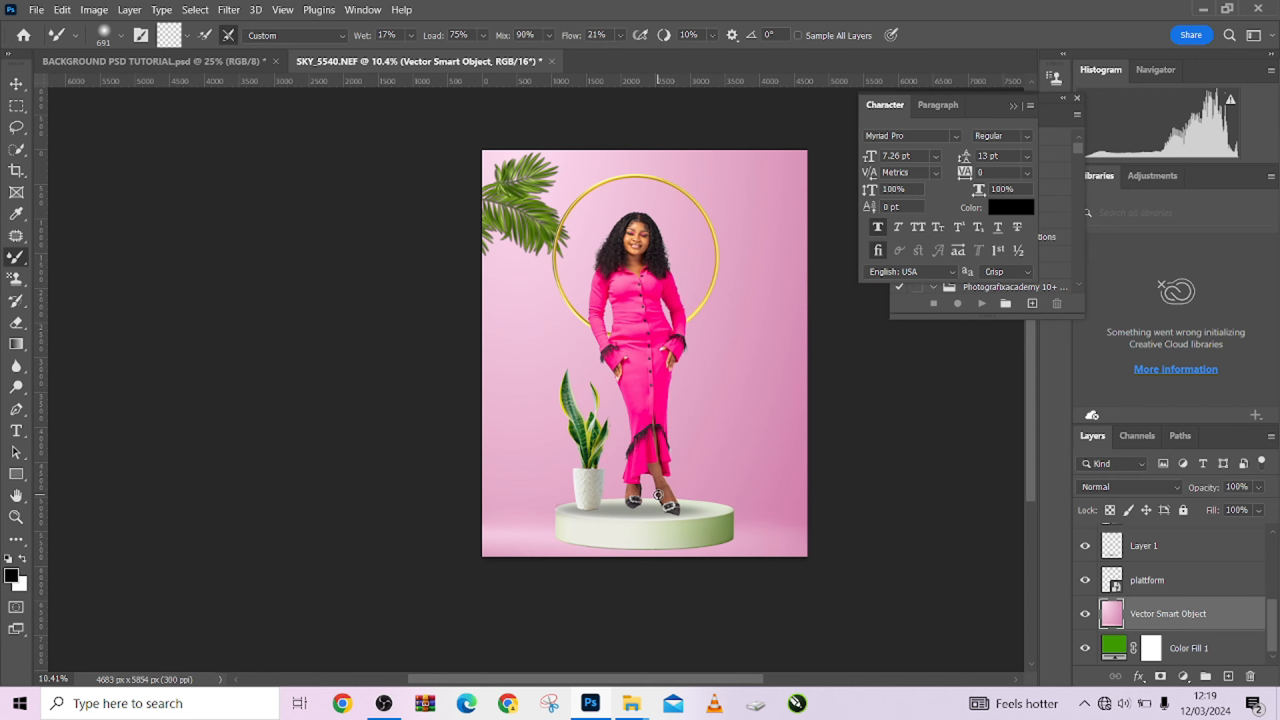
Add a new empty layer between the pink background and the platform for the platform's shadow
key(v)
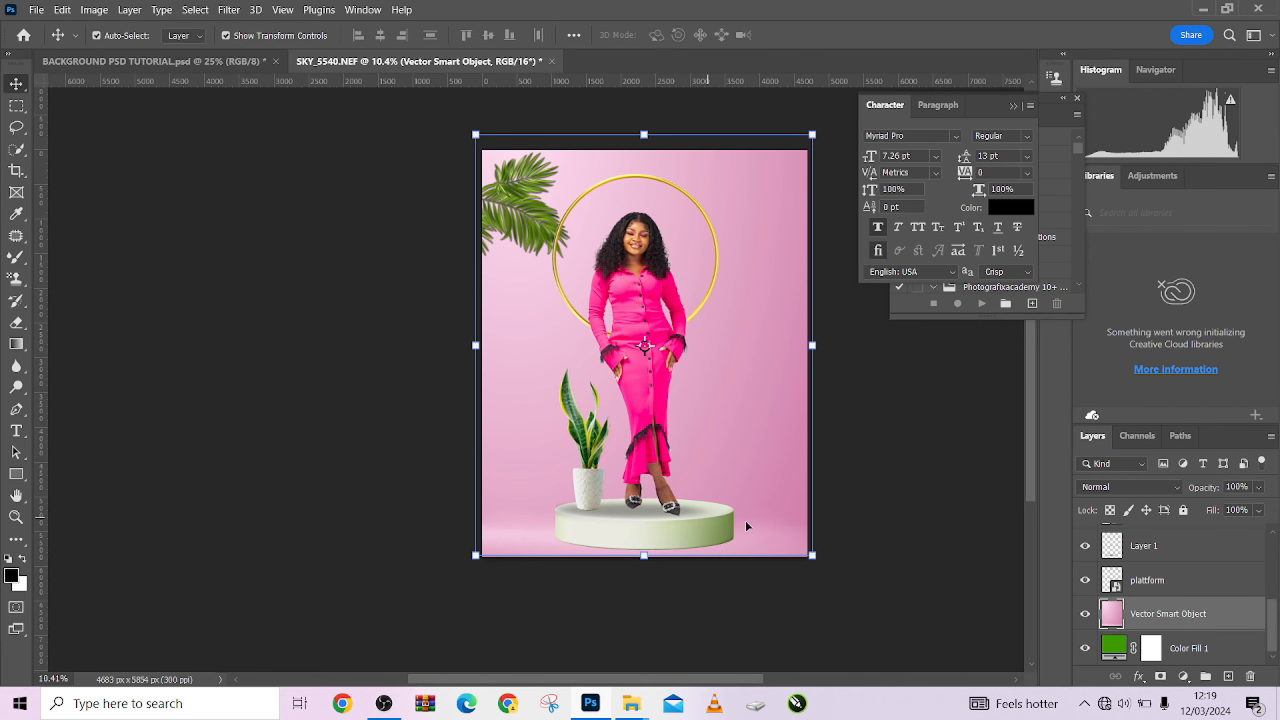
drag(725, 488, 678, 530)
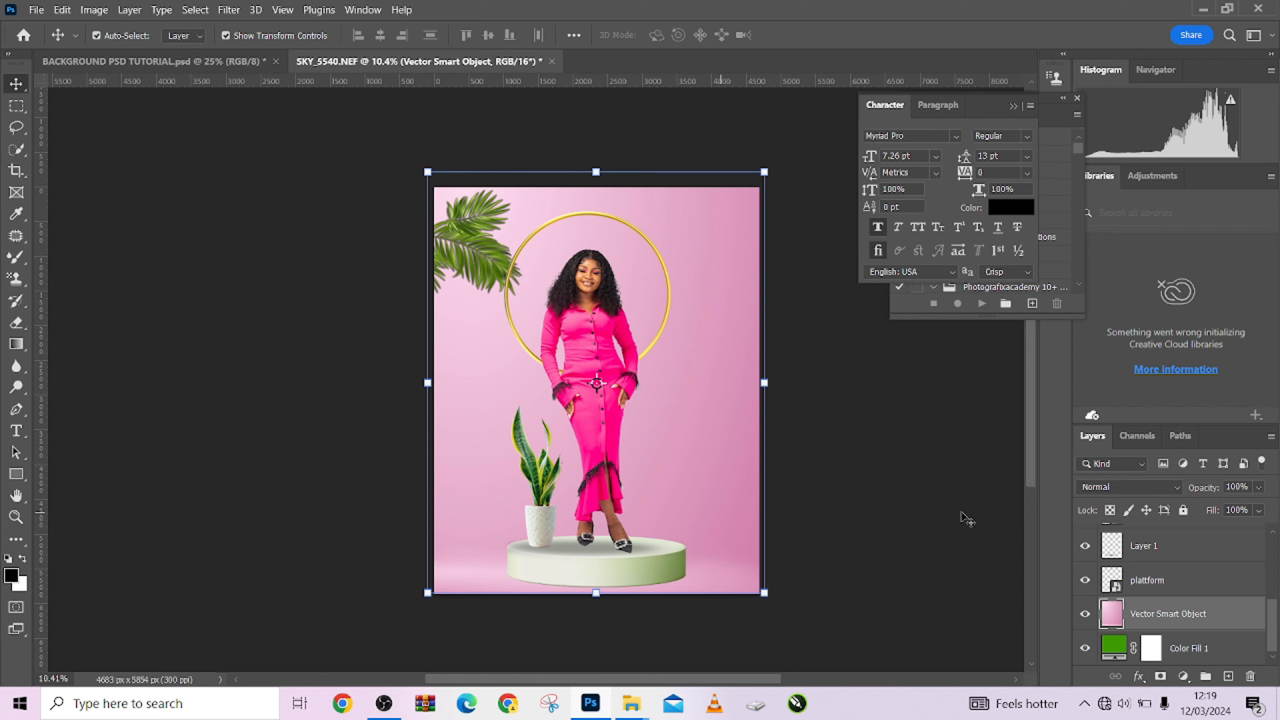
click(1086, 580)
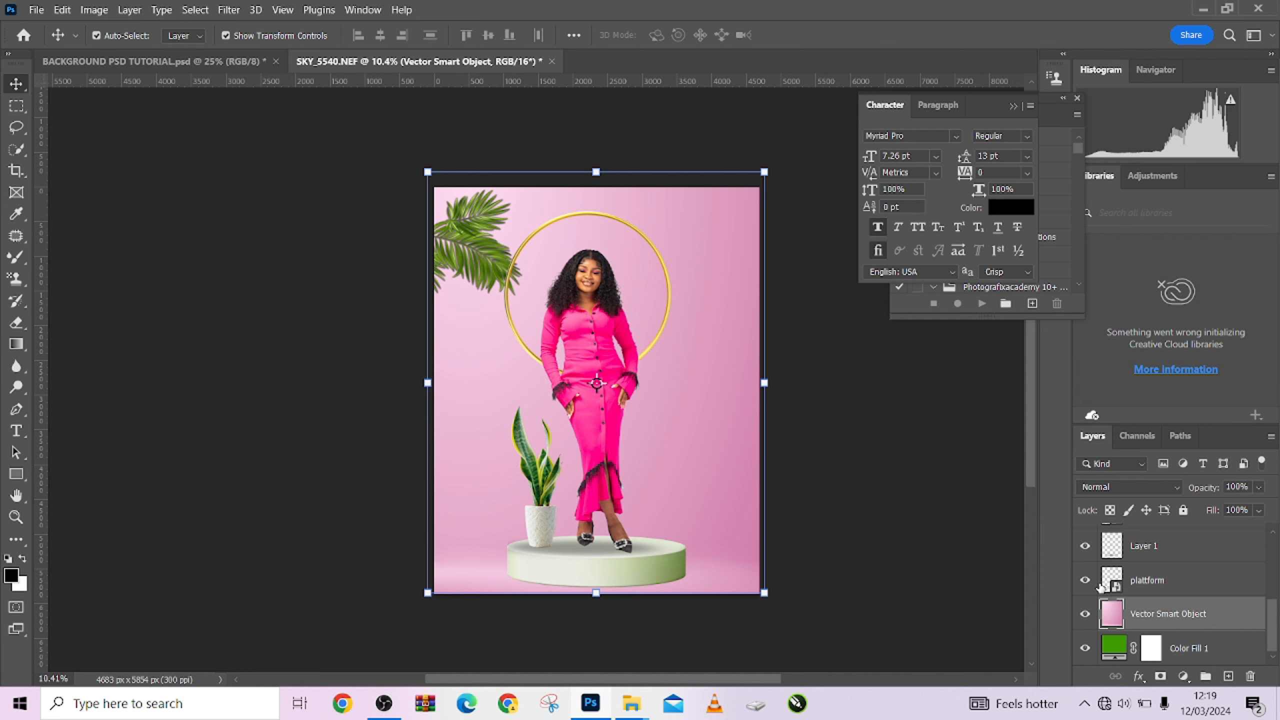
click(1162, 585)
click(1185, 614)
click(1228, 676)
Paint one soft black spot behind the platform on the new layer with a 1450 px Brush
key(b)
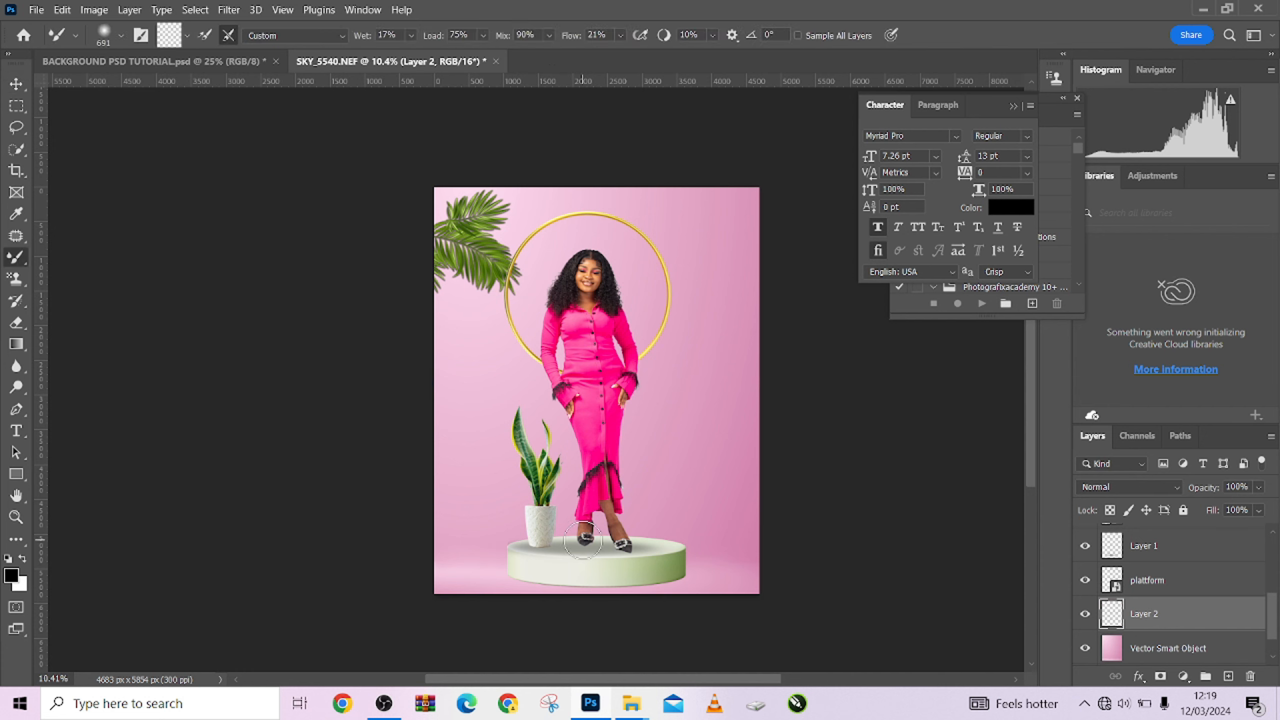
mouse_move(594, 548)
alt+mouse_down()
mouse_move(637, 557)
mouse_move(622, 551)
alt+mouse_up()
right_click(12, 262)
click(76, 256)
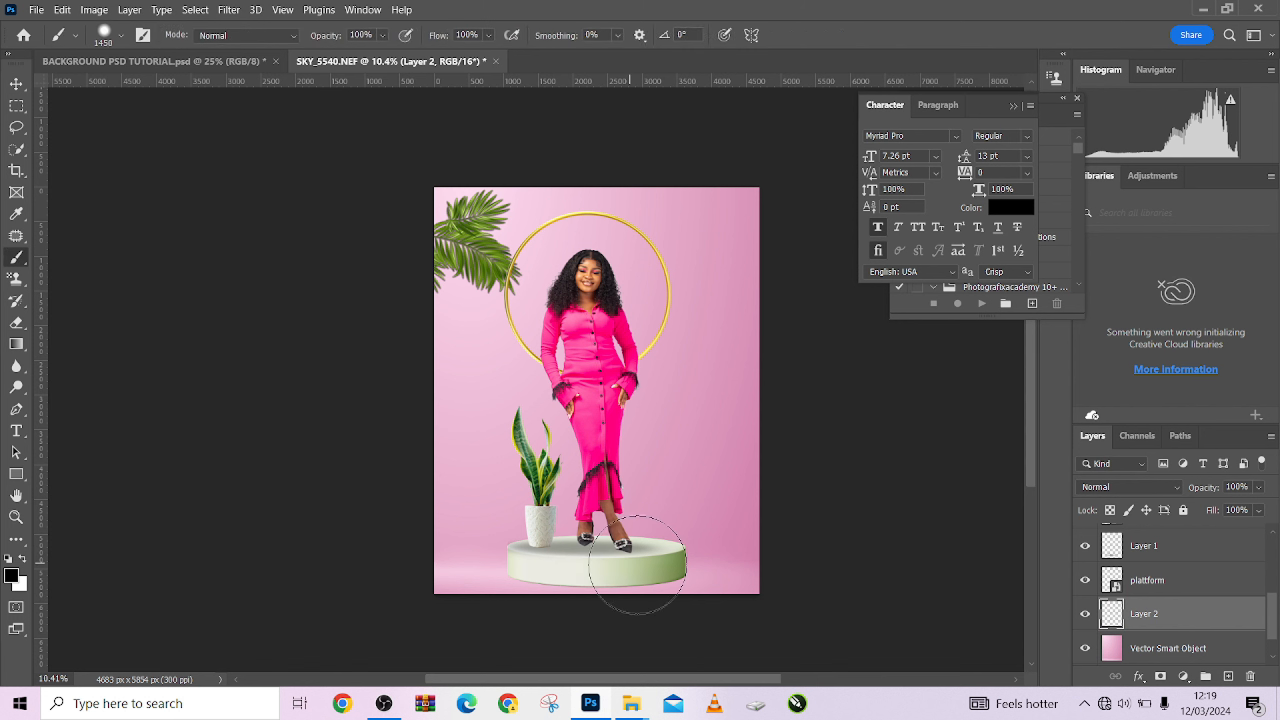
click(588, 543)
Distort the black spot by flaring its lower corners out beyond both sides of the canvas, and move it down behind the platform
key(ctrl+t)
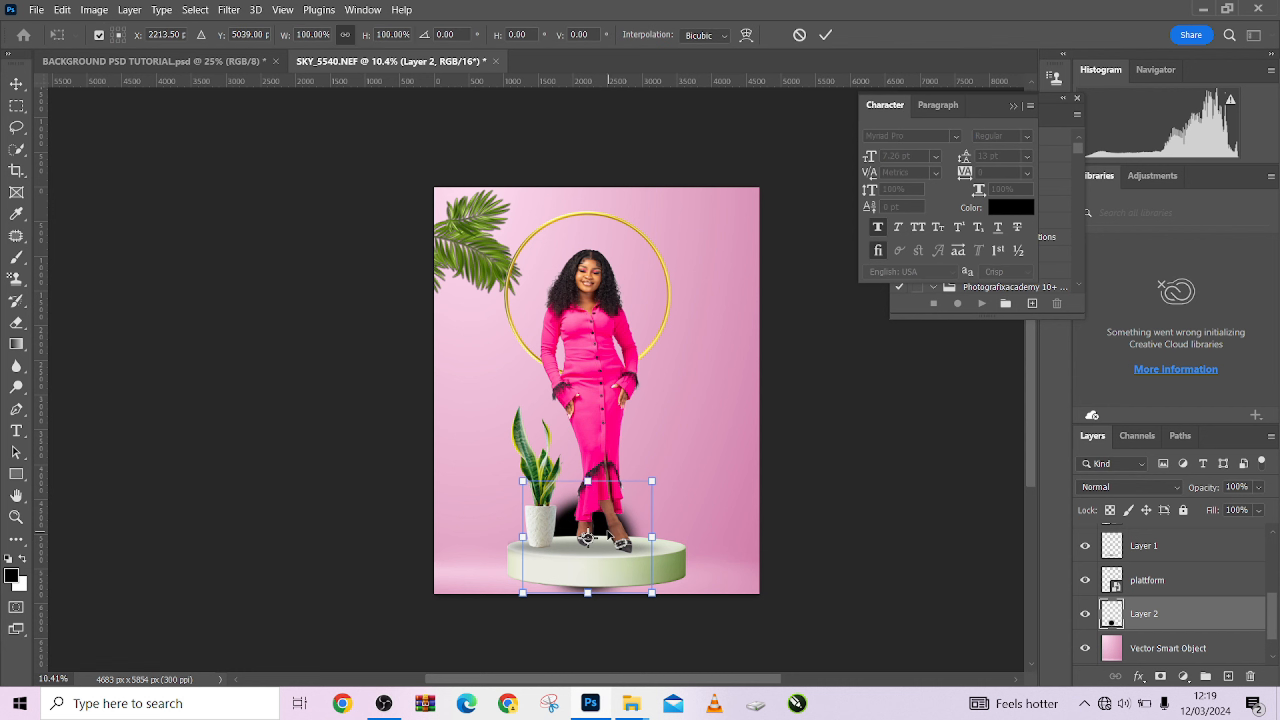
right_click(606, 549)
click(638, 260)
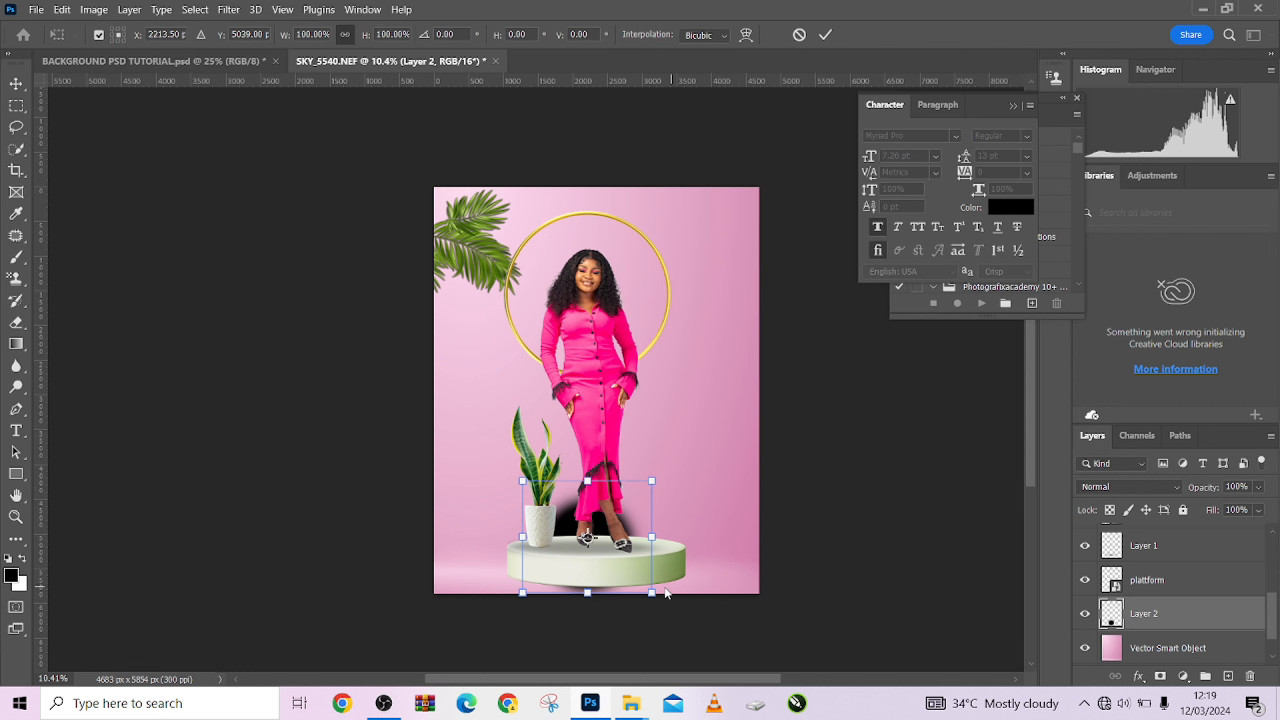
drag(655, 595, 863, 637)
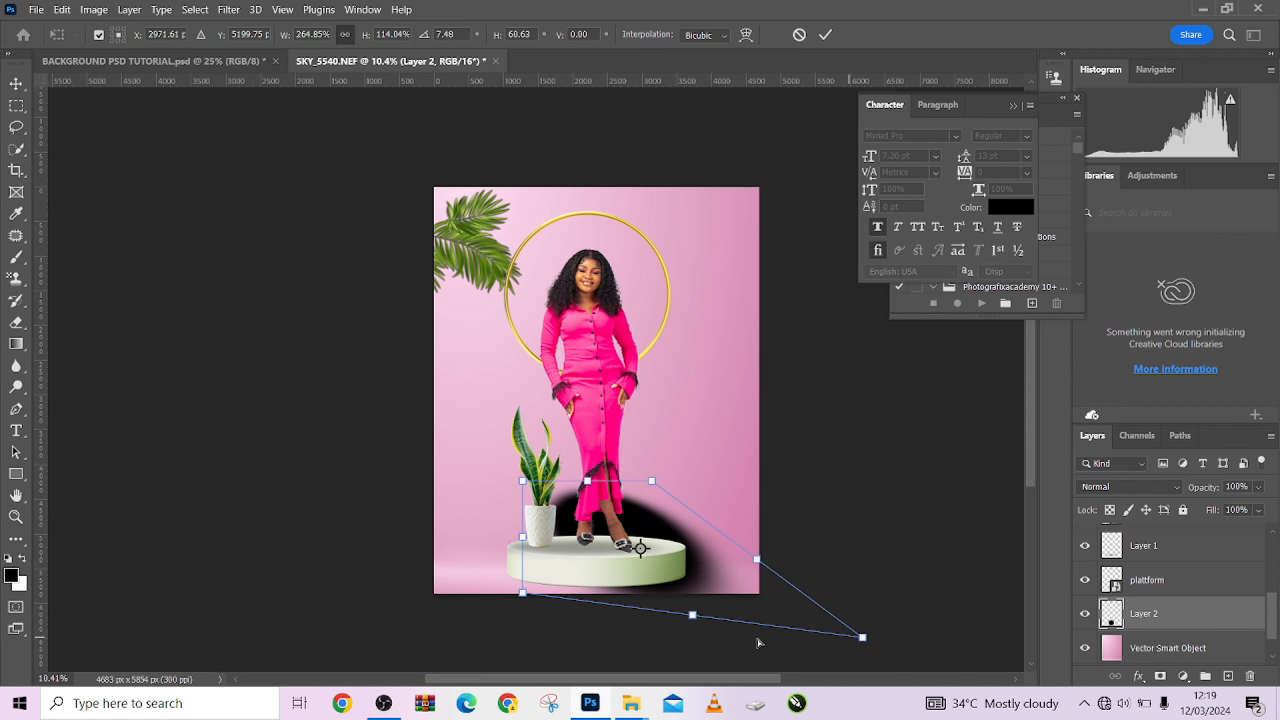
drag(523, 595, 265, 650)
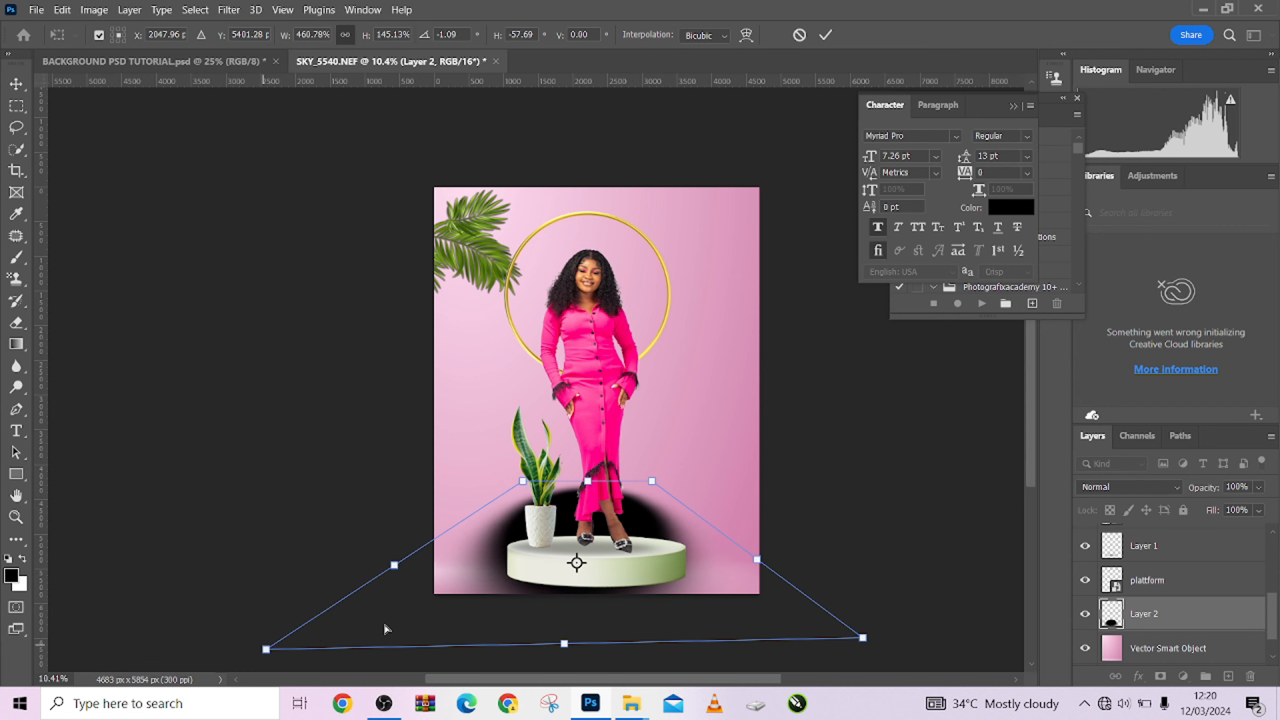
drag(659, 544, 664, 576)
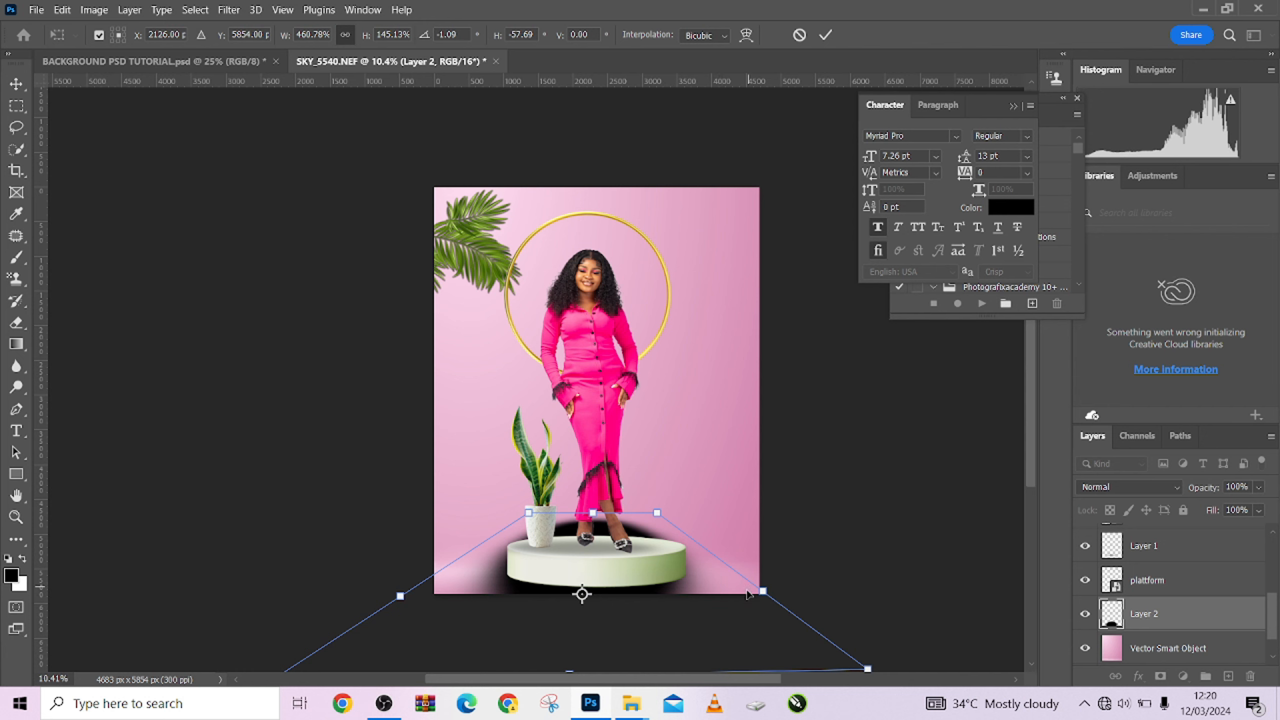
Stretch the sides and lower corners of the black shape further outward so it spans the full canvas width, and apply the transform
drag(765, 593, 906, 612)
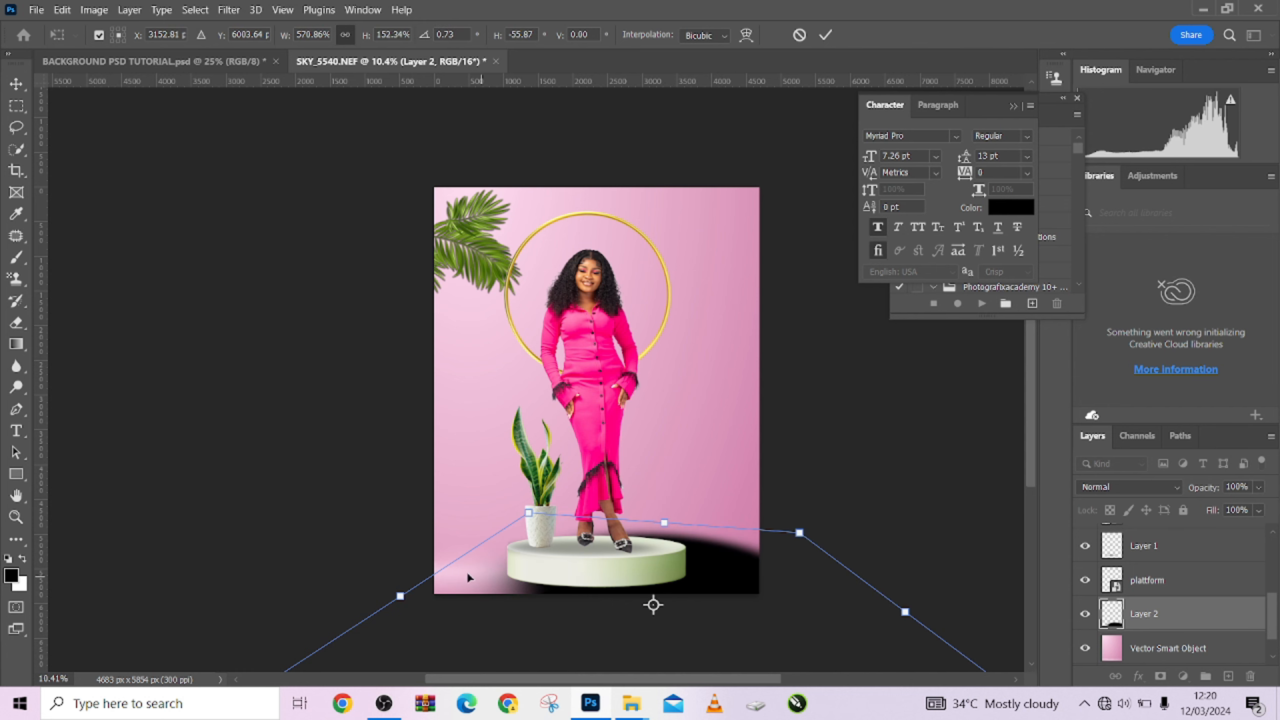
drag(402, 600, 268, 619)
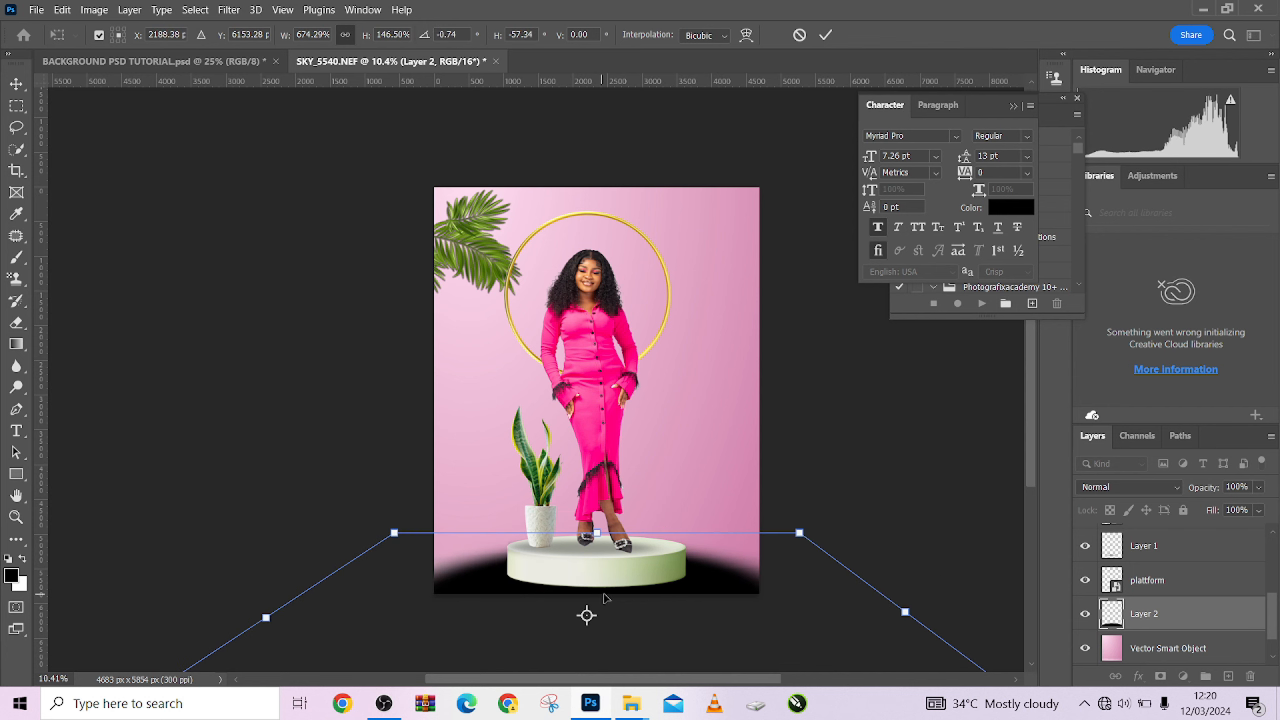
drag(632, 572, 627, 567)
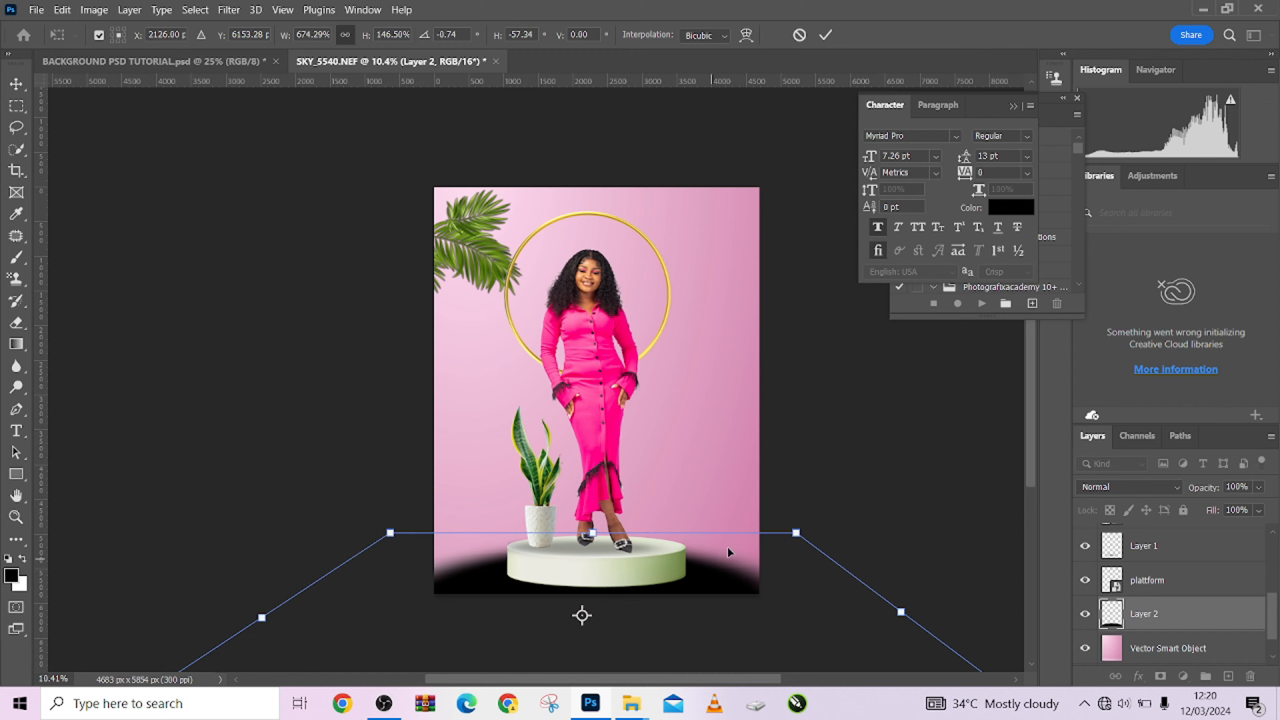
mouse_move(796, 535)
mouse_down()
mouse_move(780, 528)
mouse_move(802, 504)
mouse_move(818, 536)
mouse_up()
scroll(756, 485, down, 3)
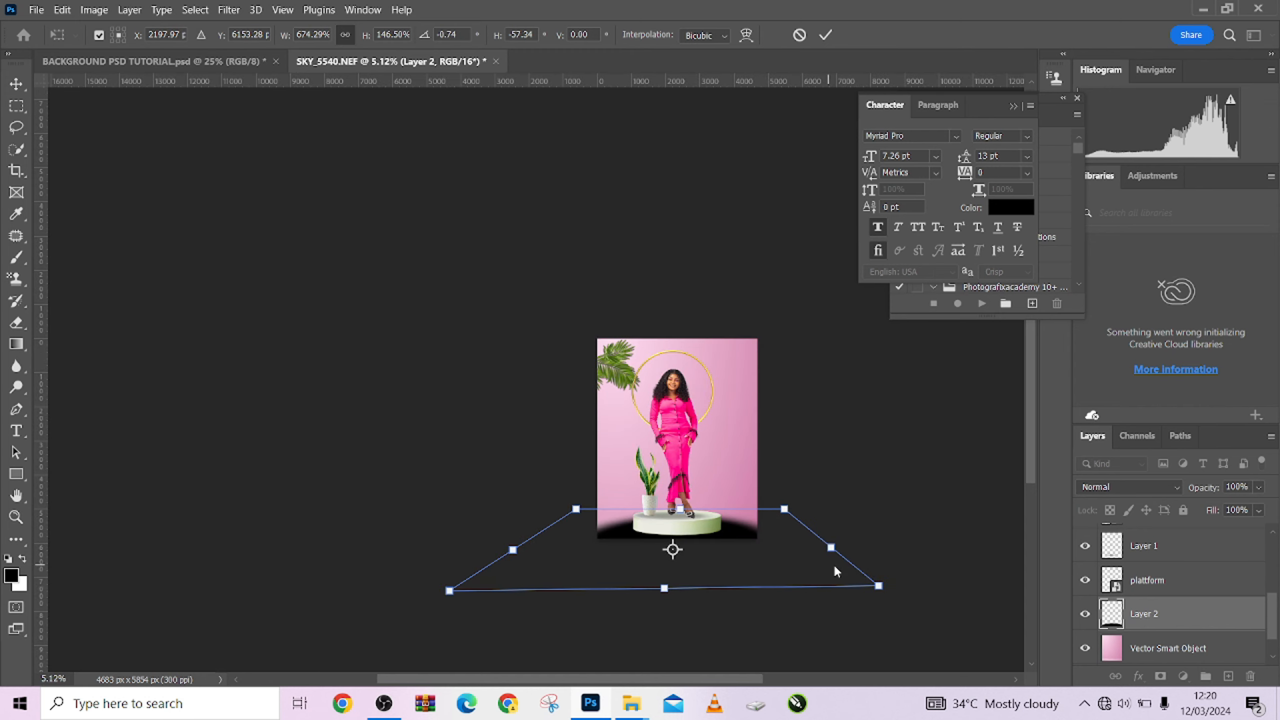
drag(879, 590, 909, 595)
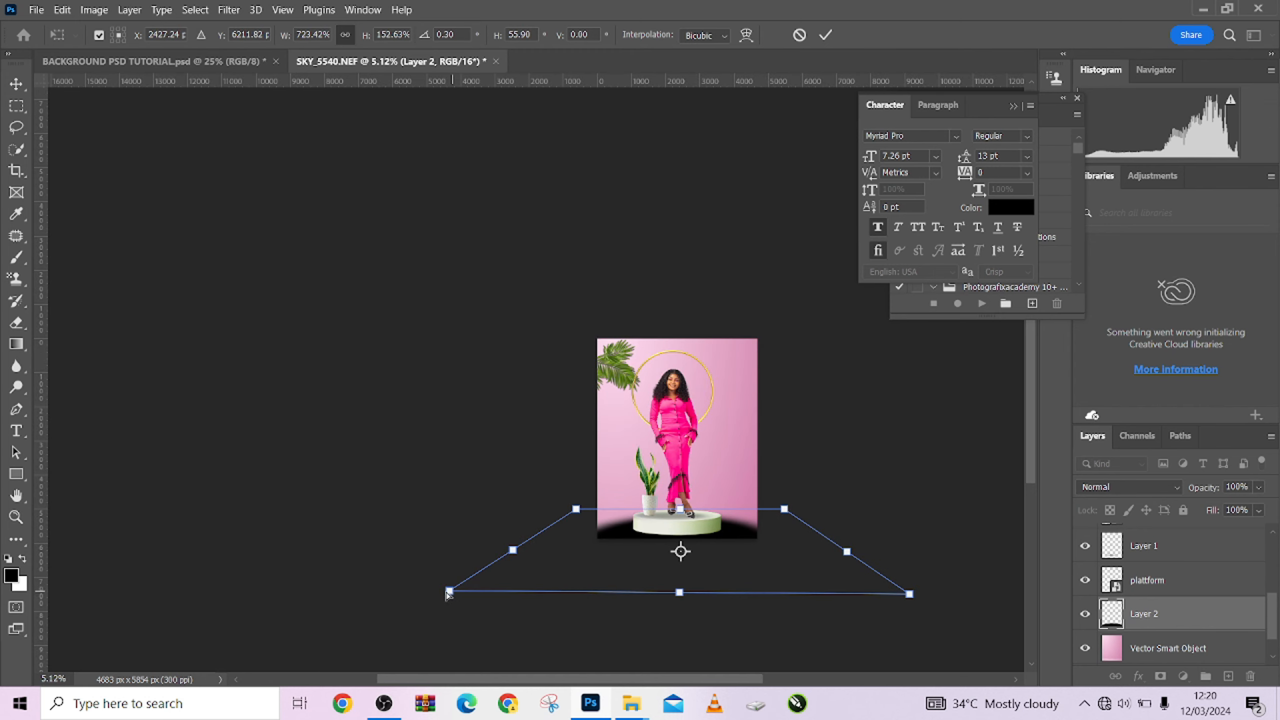
drag(448, 595, 369, 605)
drag(914, 596, 923, 594)
click(827, 34)
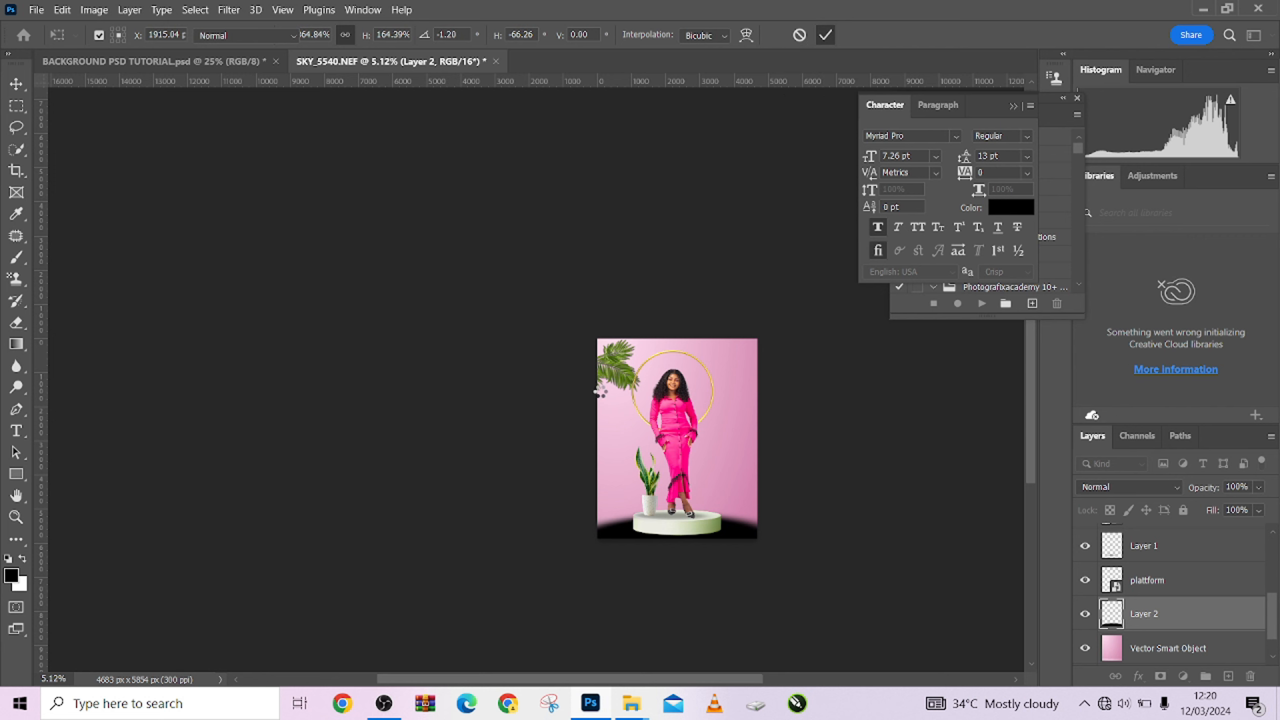
Set the platform shadow layer's blend mode to Multiply and its opacity to 37%
scroll(668, 414, up, 4)
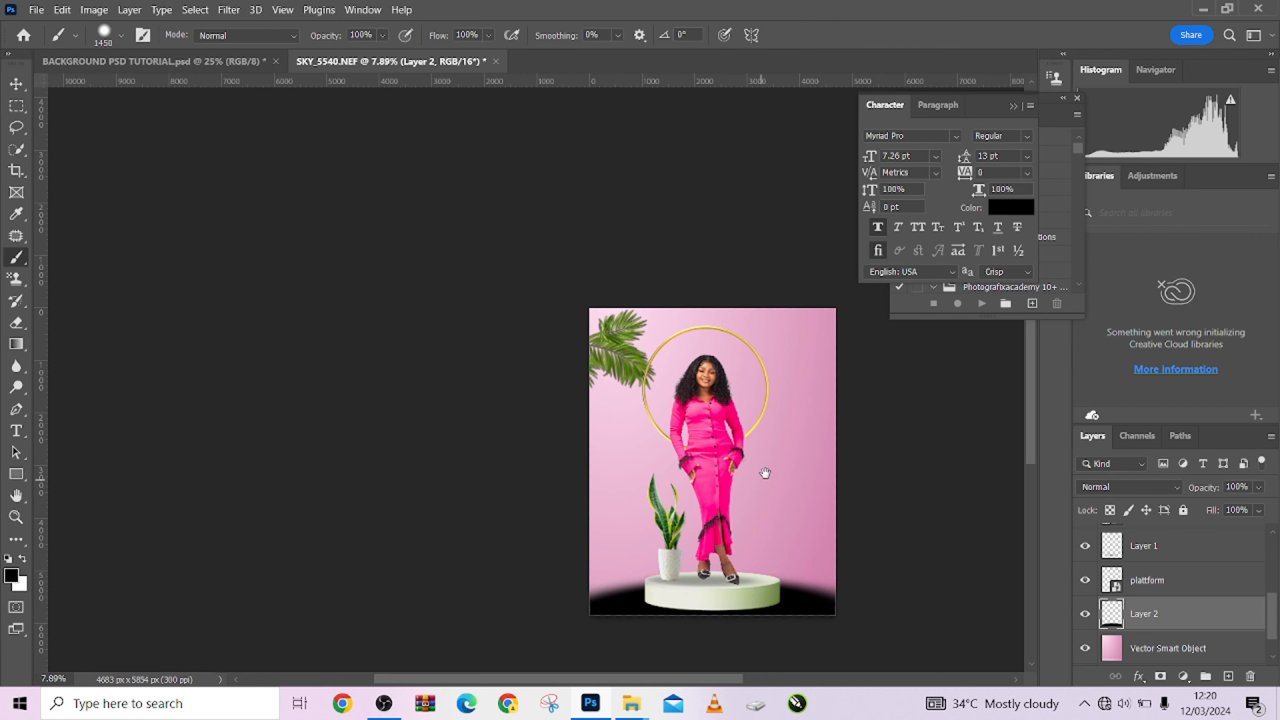
drag(765, 473, 699, 475)
click(1088, 488)
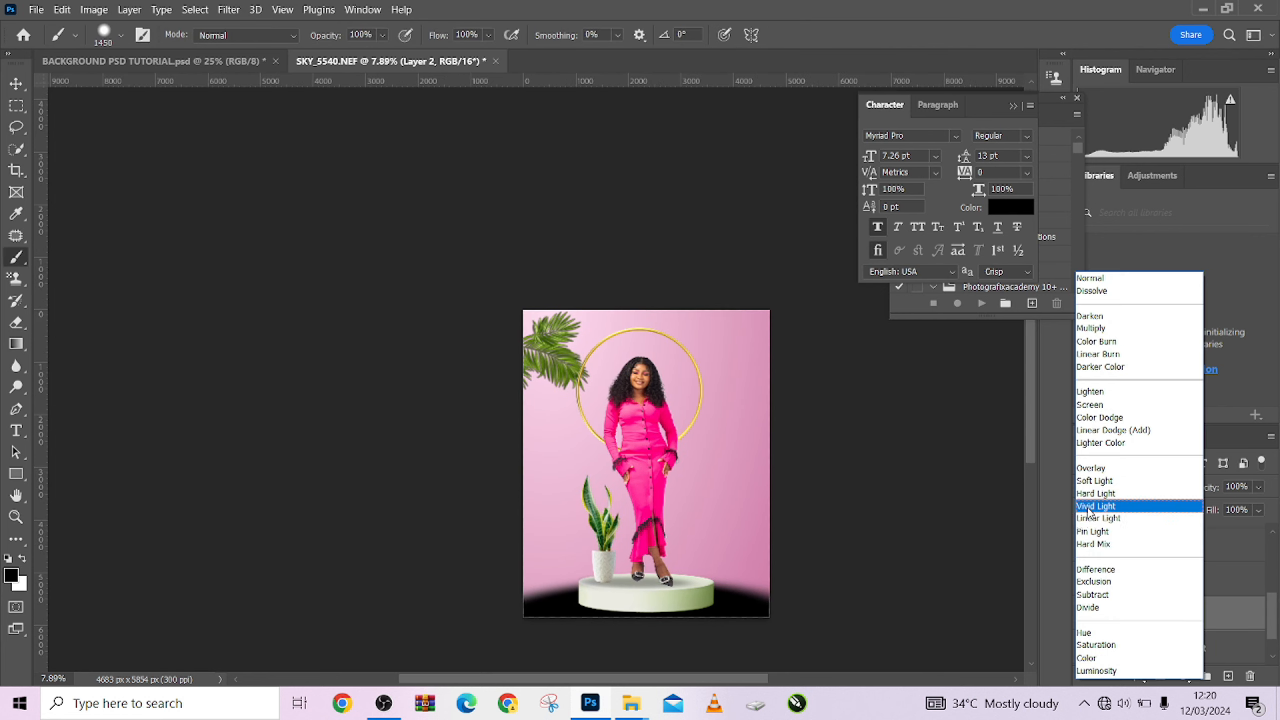
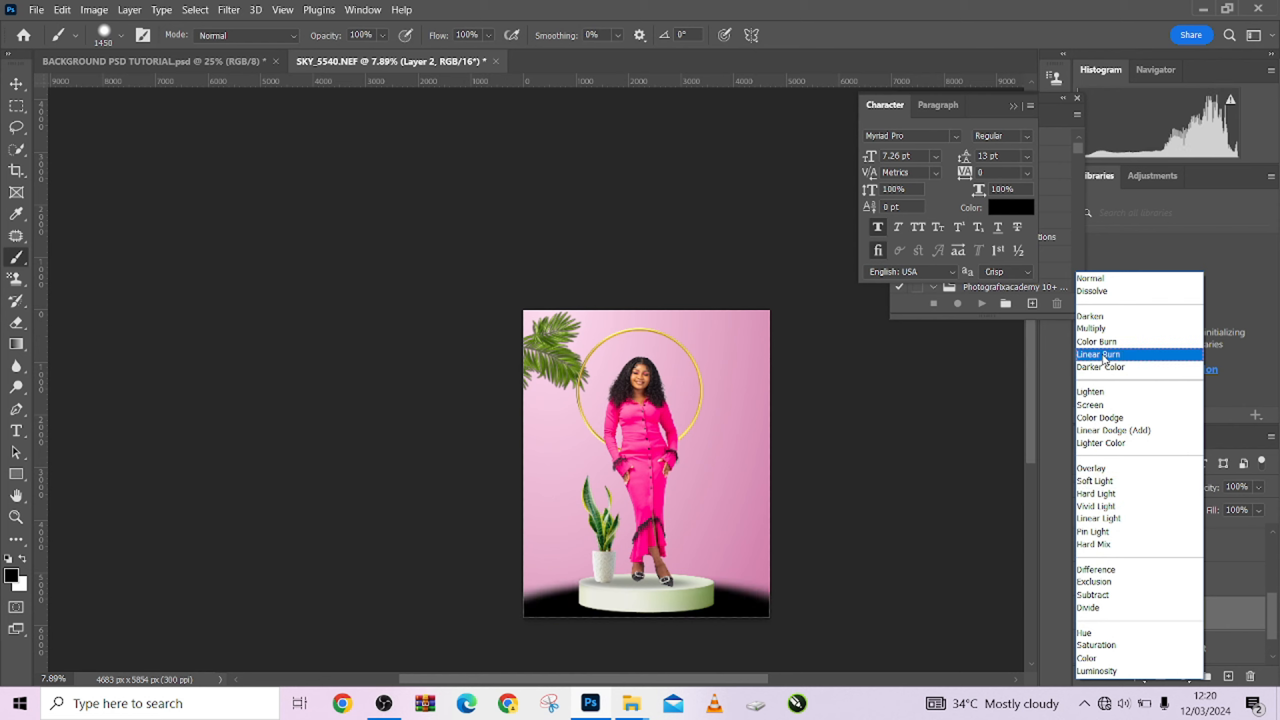
click(976, 499)
click(1259, 487)
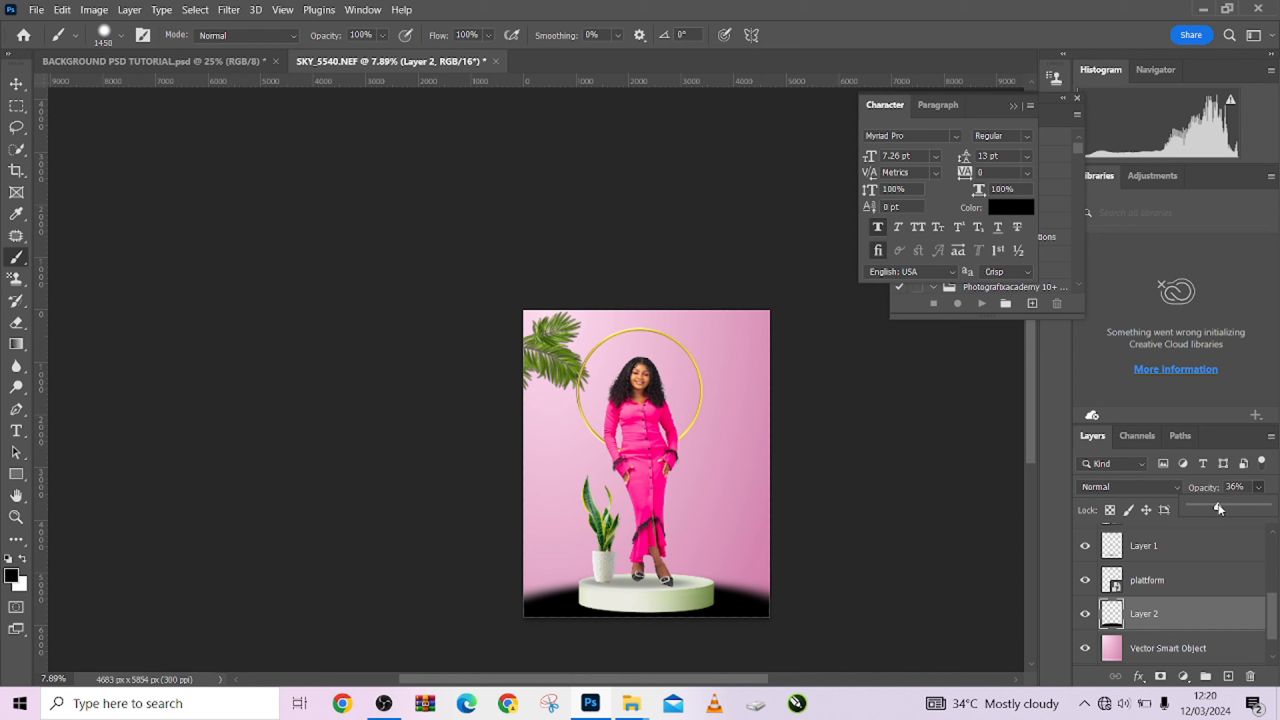
drag(1219, 506, 1230, 509)
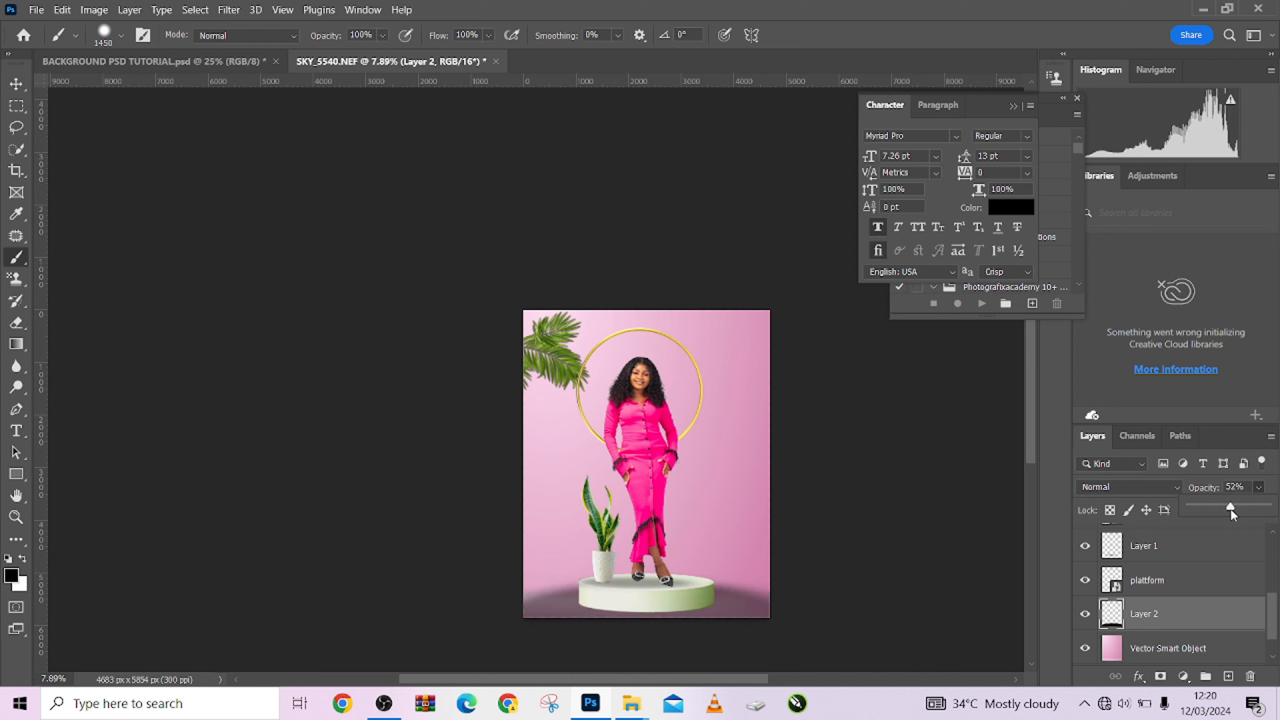
click(1124, 482)
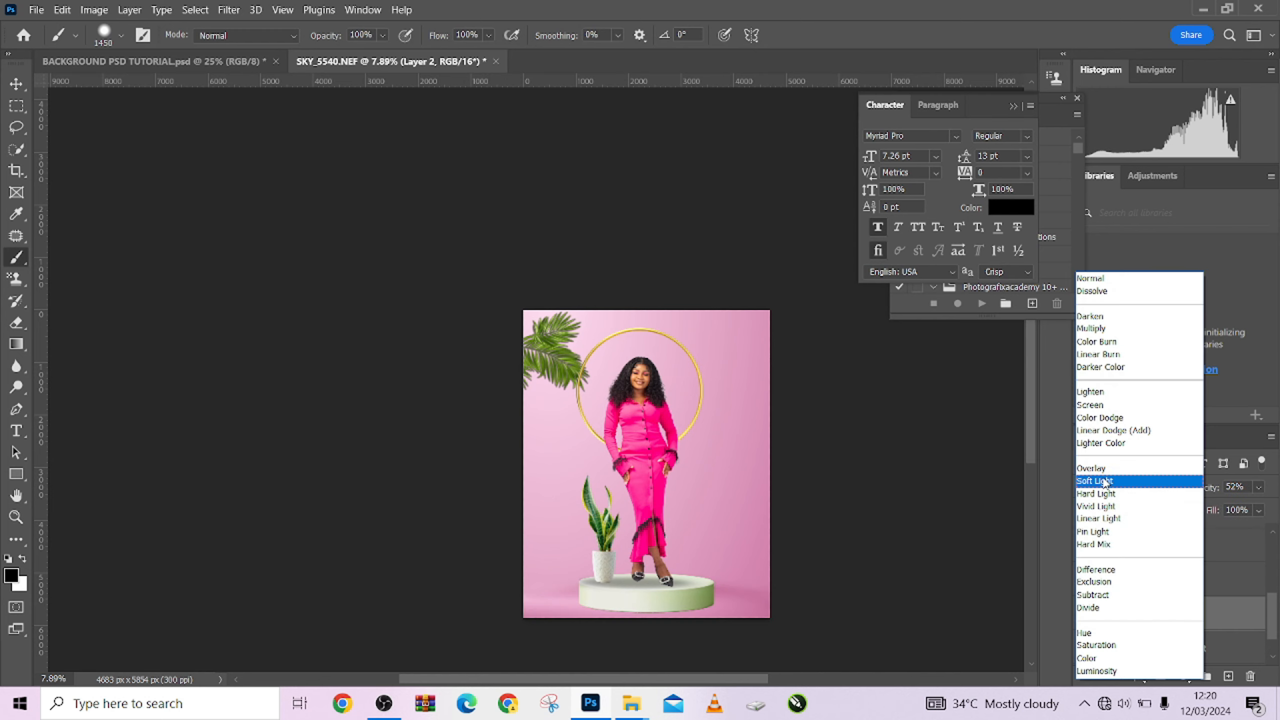
click(1101, 329)
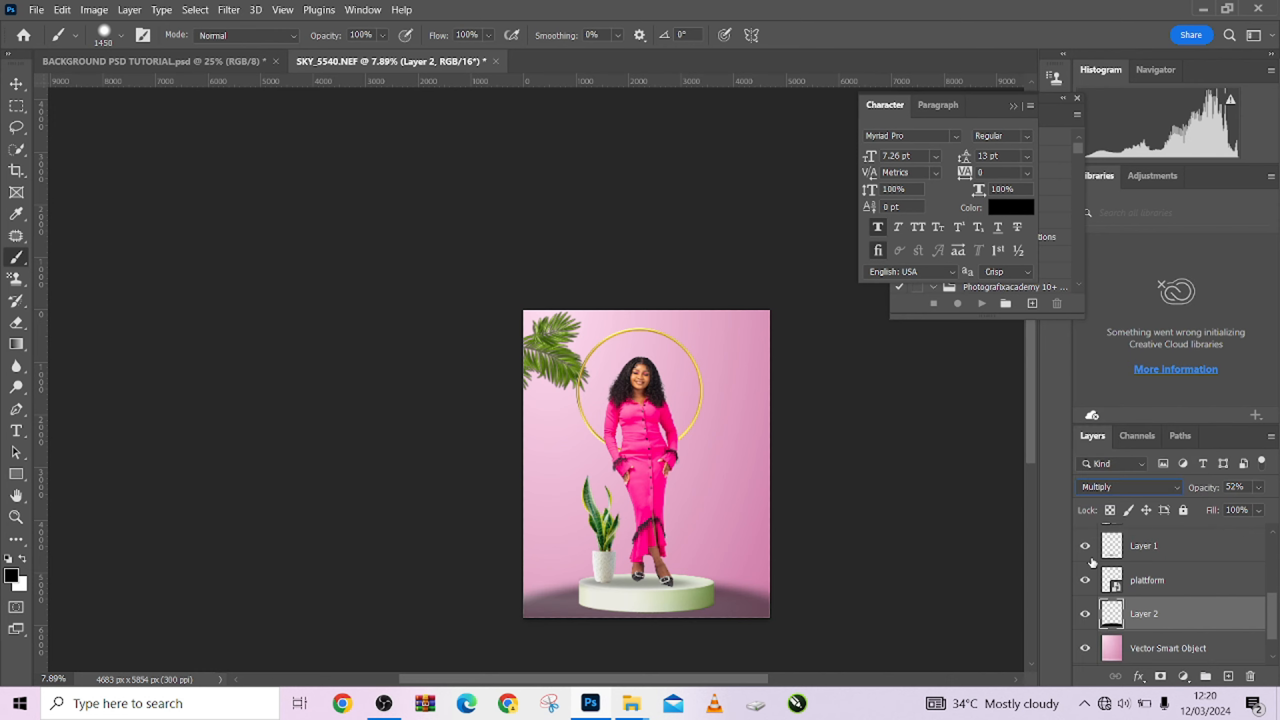
drag(1199, 494, 1190, 492)
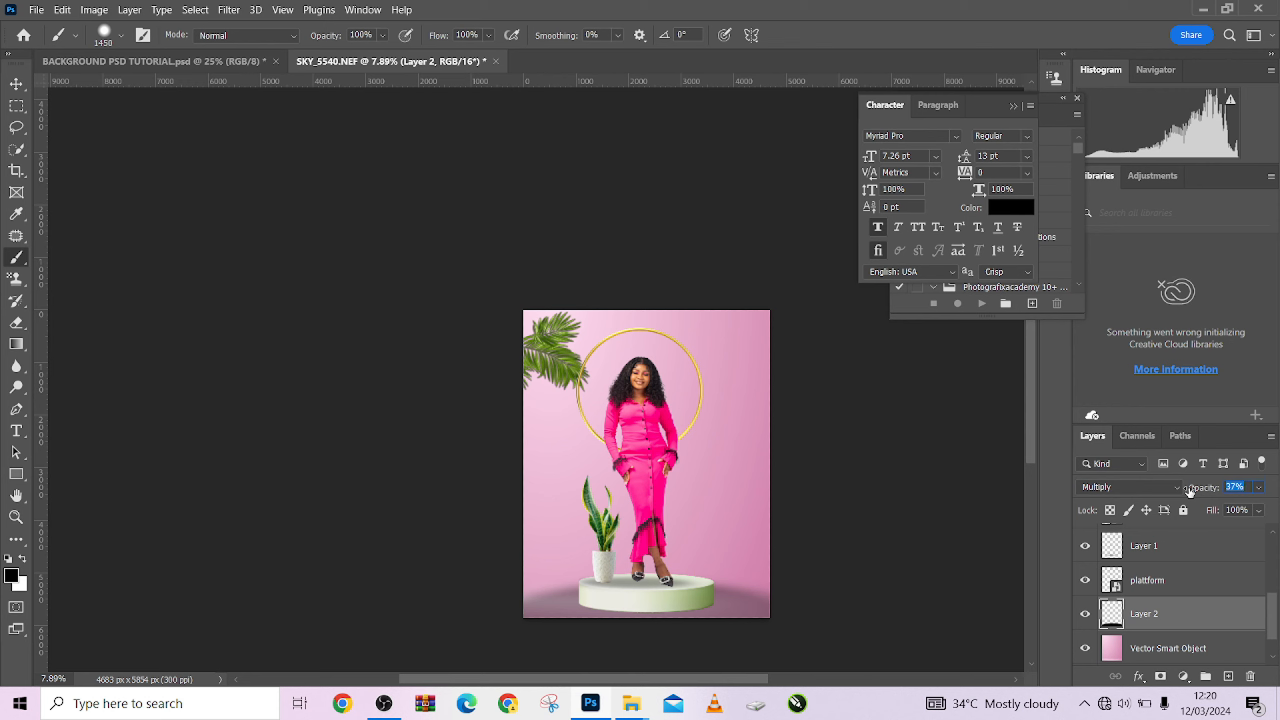
Scale the floor shadow down to about 75% and distort its lower corners far out past both sides of the canvas
click(23, 85)
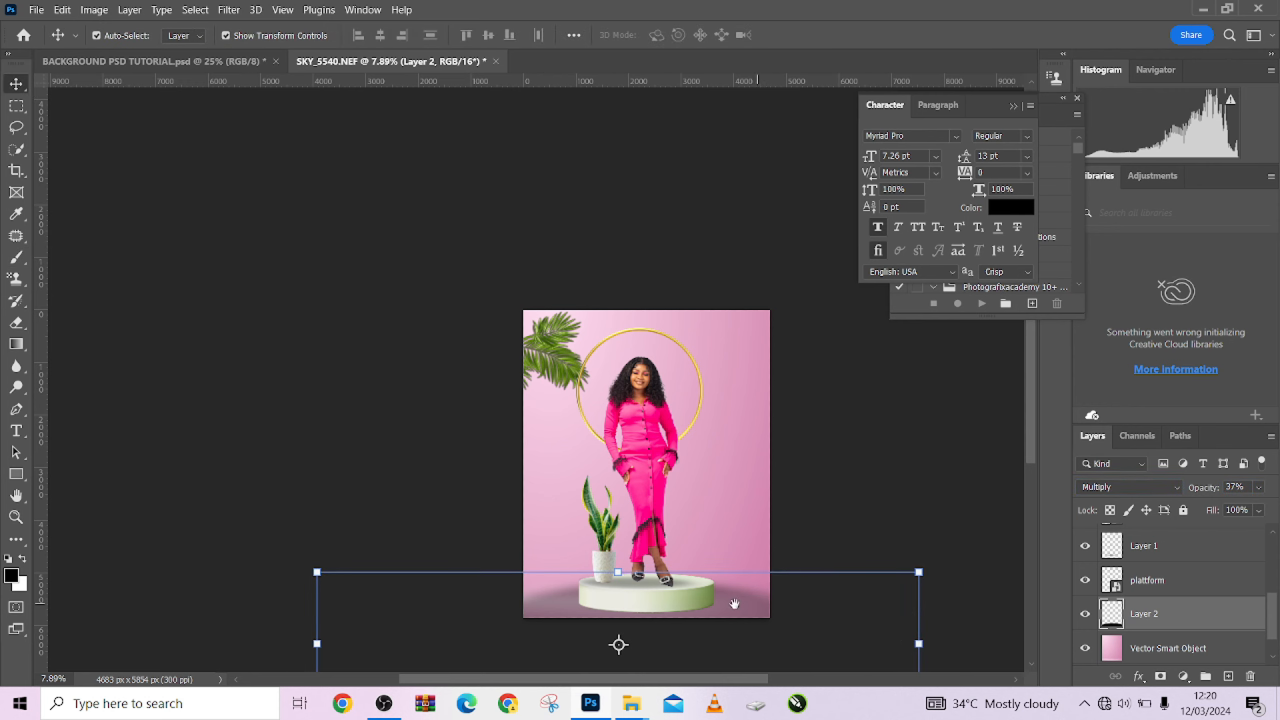
scroll(735, 604, down, 2)
scroll(689, 559, down, 4)
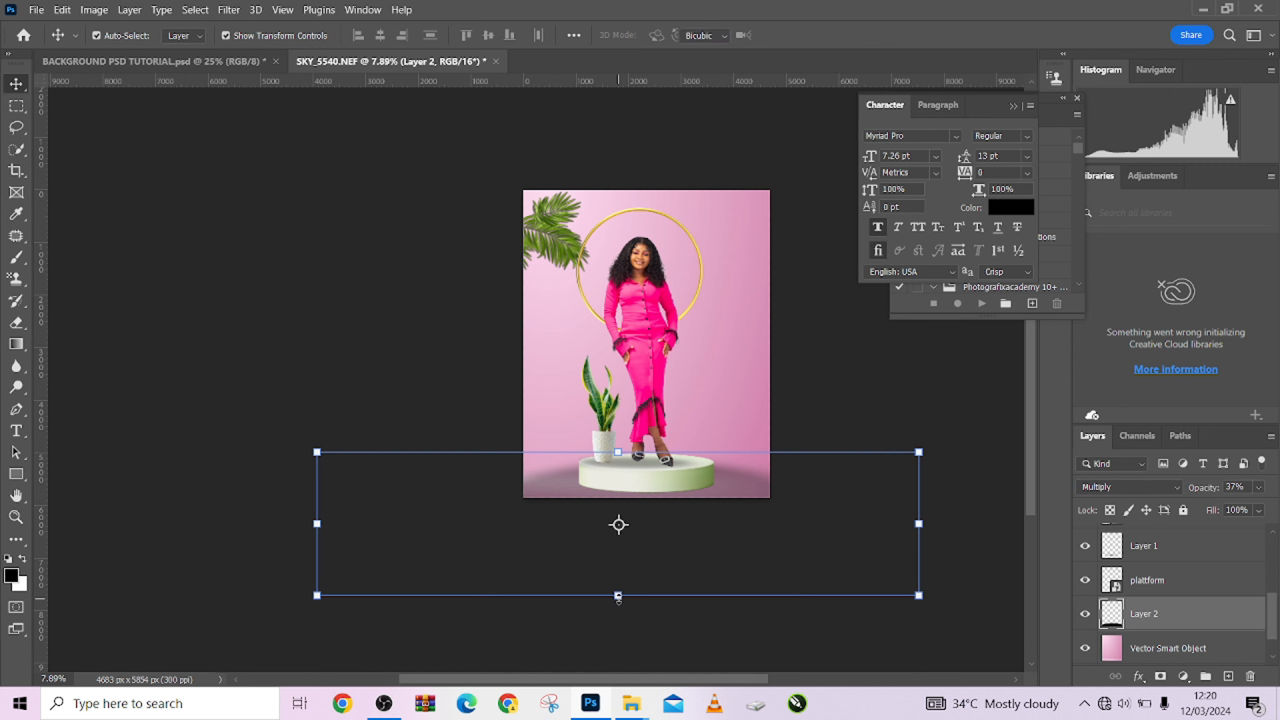
drag(618, 600, 621, 553)
drag(834, 563, 874, 571)
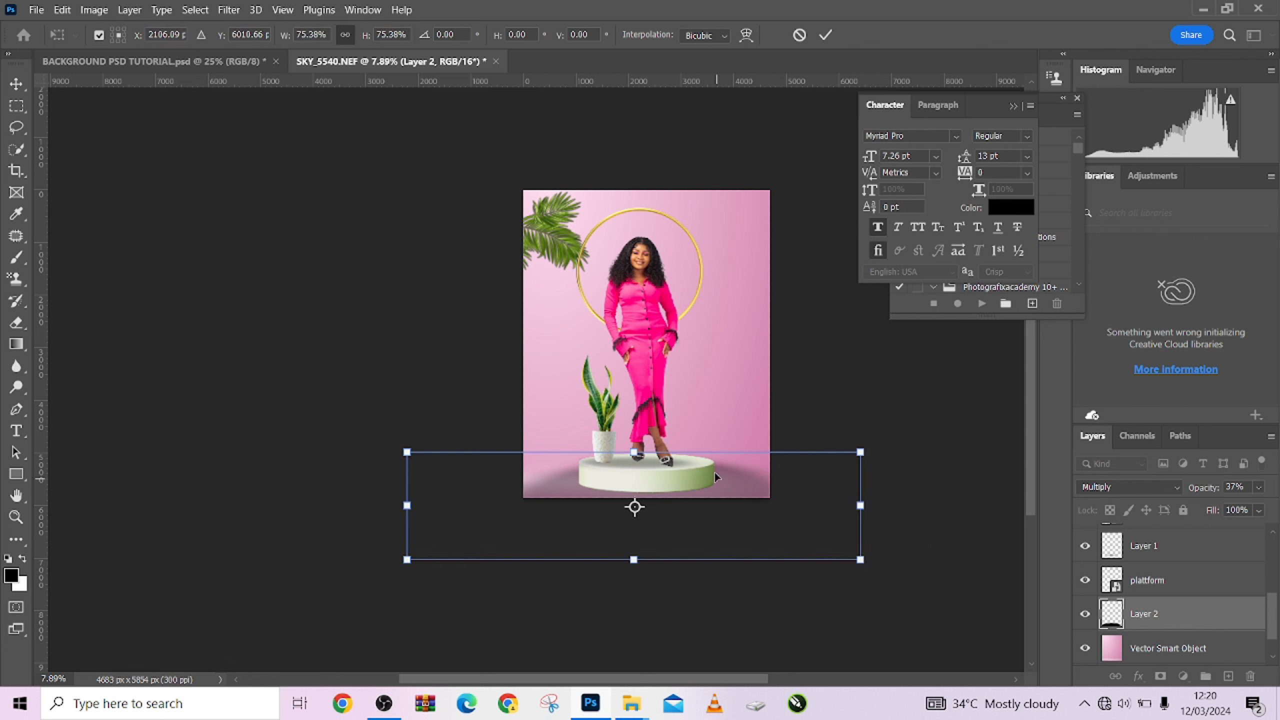
right_click(714, 133)
click(739, 208)
drag(860, 561, 960, 538)
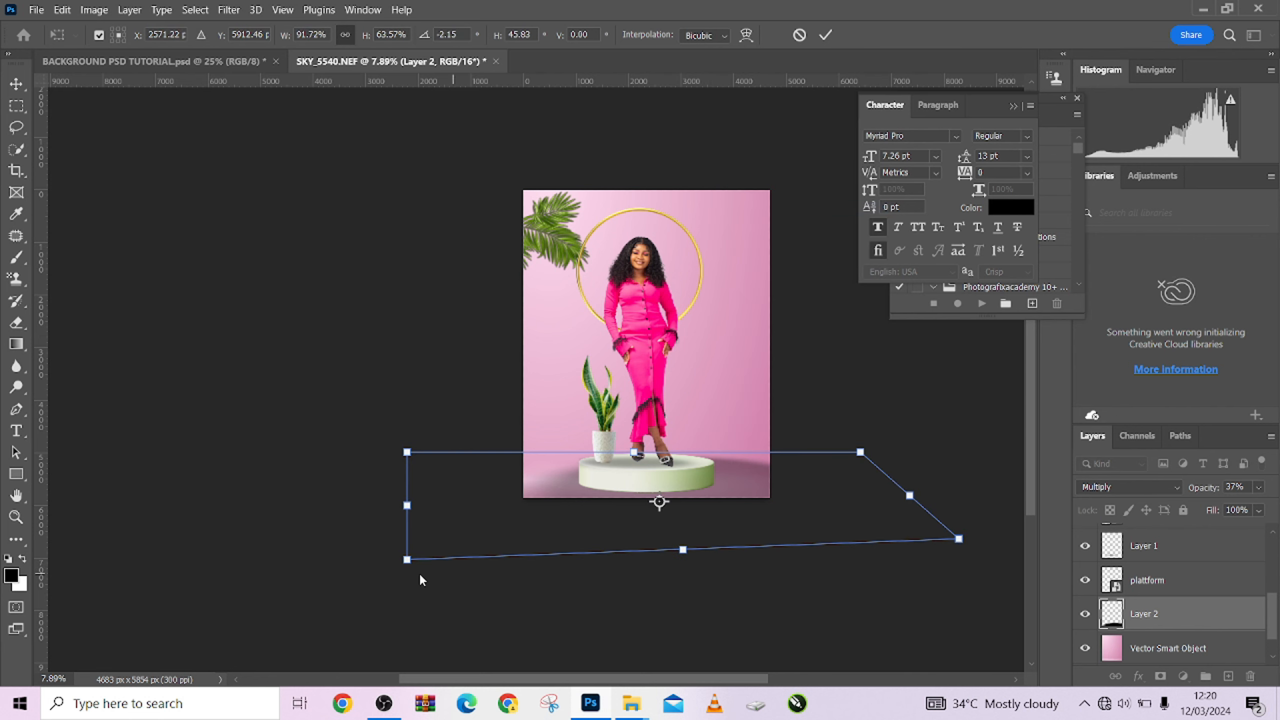
drag(406, 562, 174, 547)
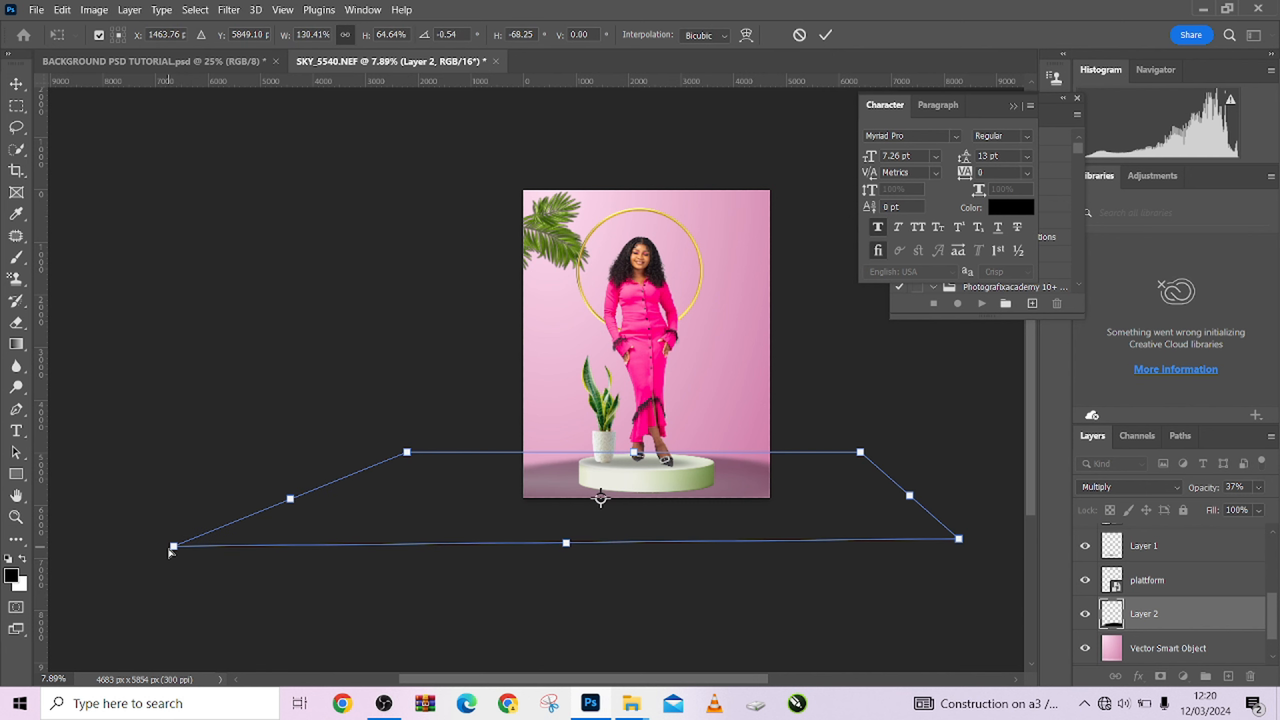
Flatten the floor shadow by pulling its upper corners inward and down, readjust its lower corners, and apply the distortion
drag(860, 454, 816, 472)
mouse_move(409, 454)
mouse_down()
mouse_move(423, 450)
mouse_move(424, 475)
mouse_move(427, 461)
mouse_up()
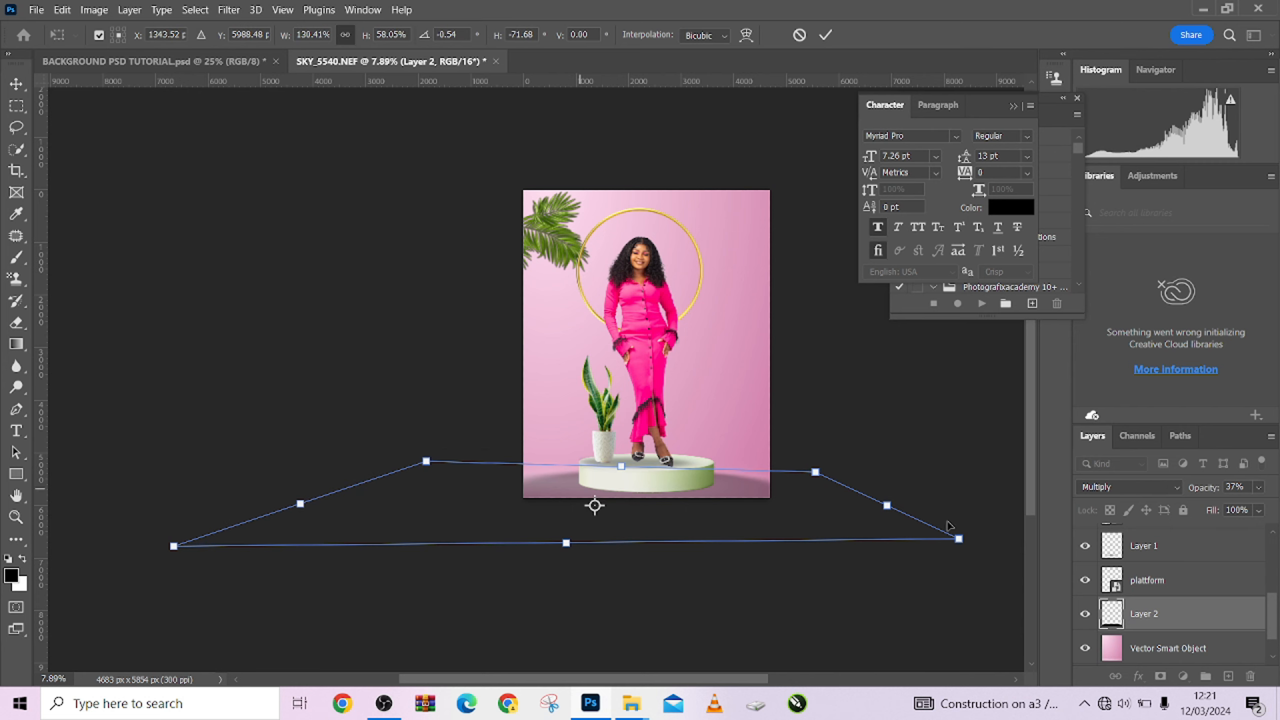
drag(817, 475, 816, 467)
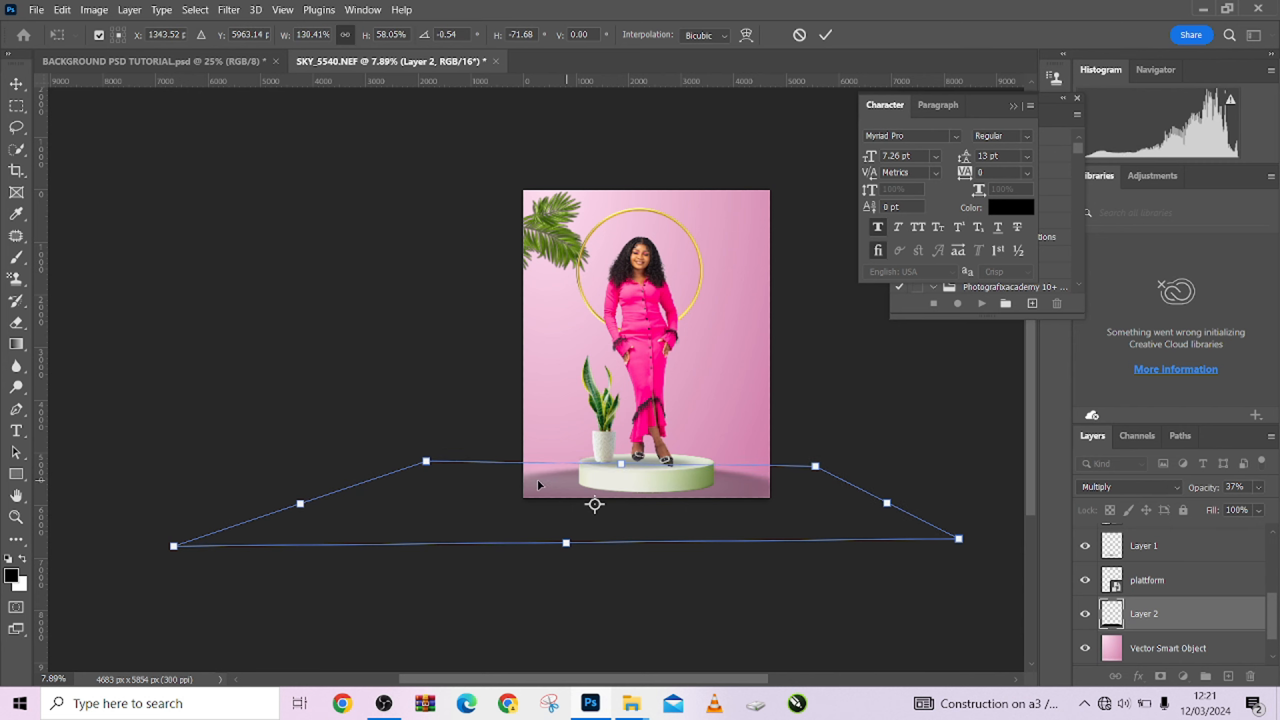
drag(427, 464, 444, 472)
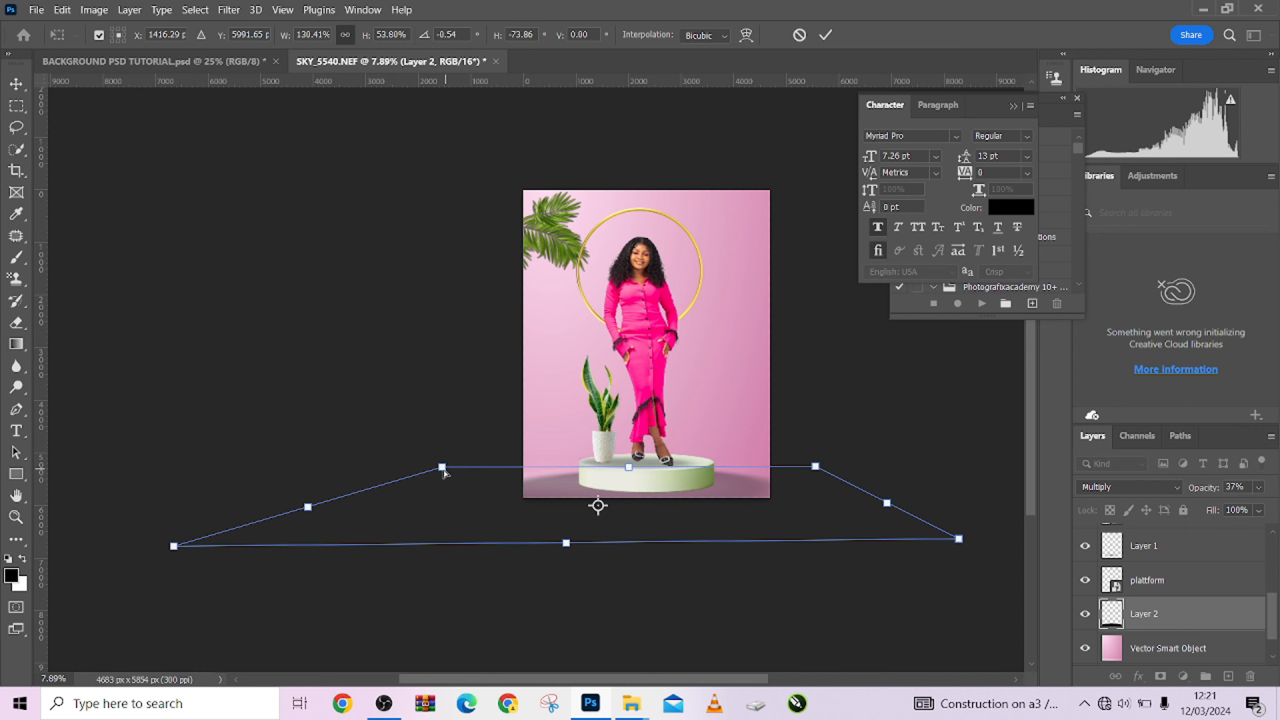
drag(960, 540, 955, 524)
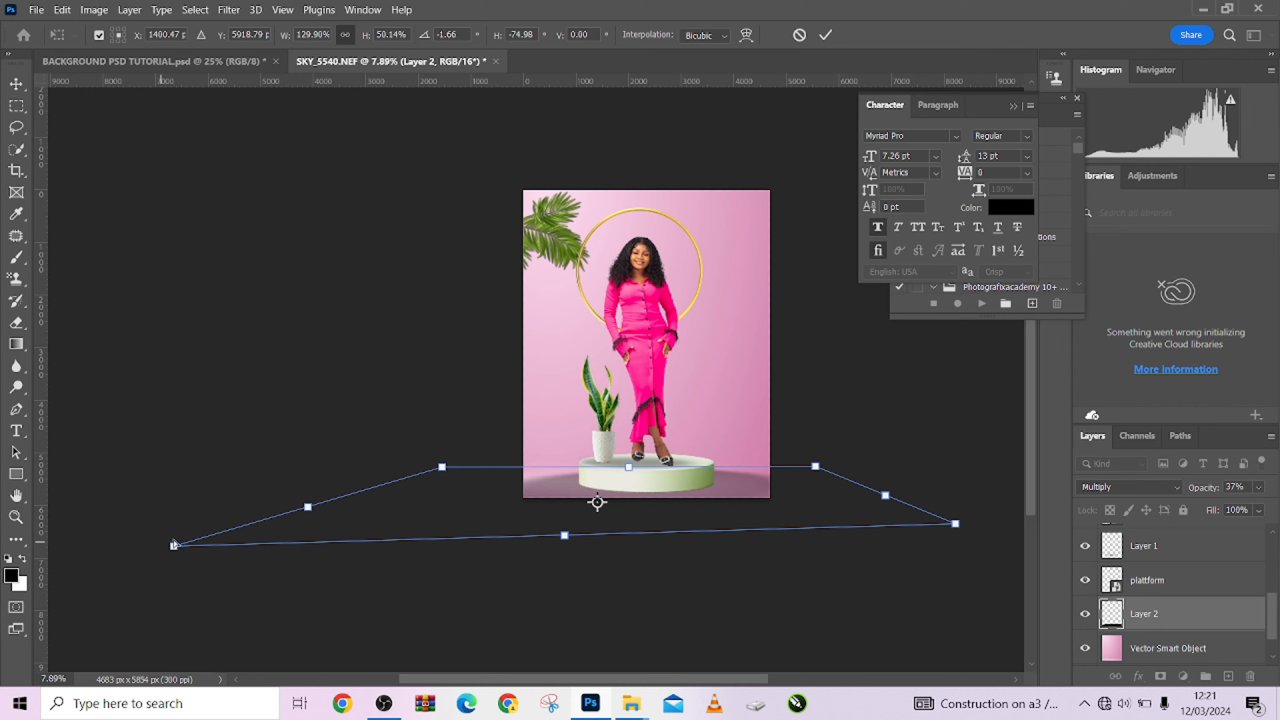
drag(175, 548, 93, 567)
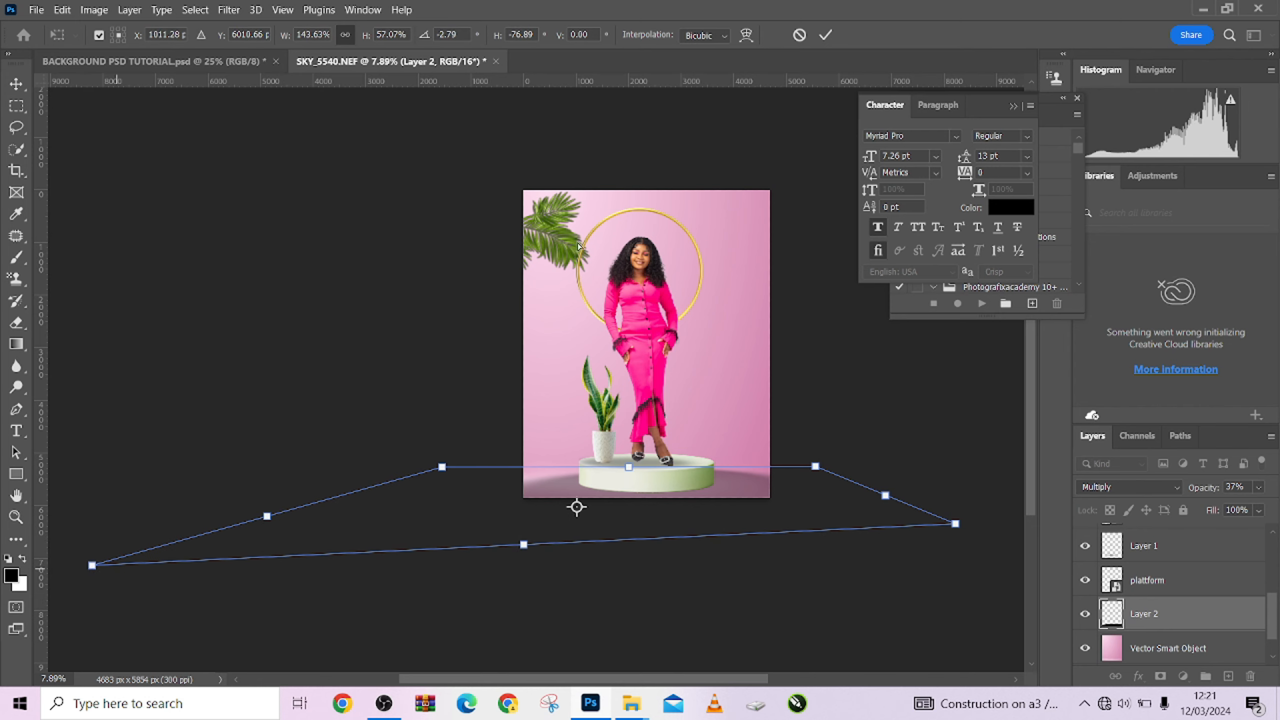
click(825, 36)
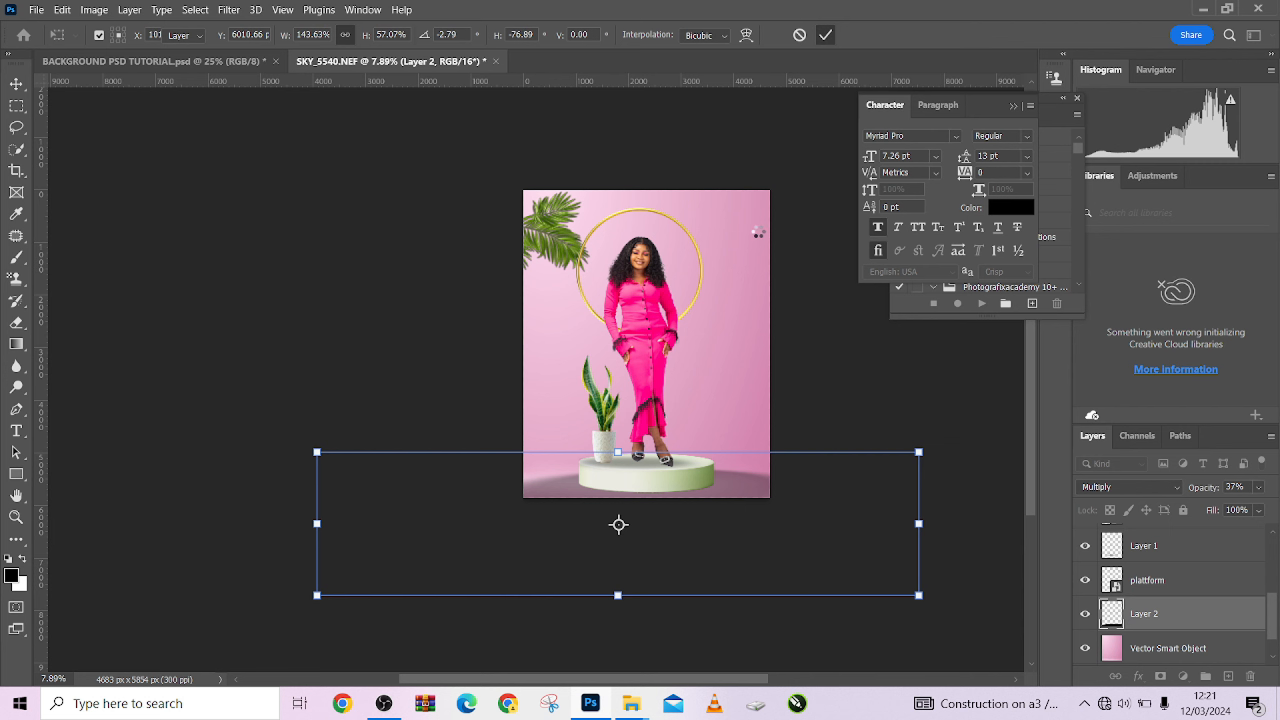
Soften the floor shadow with a Gaussian Blur of 42.9 pixels radius
key(m)
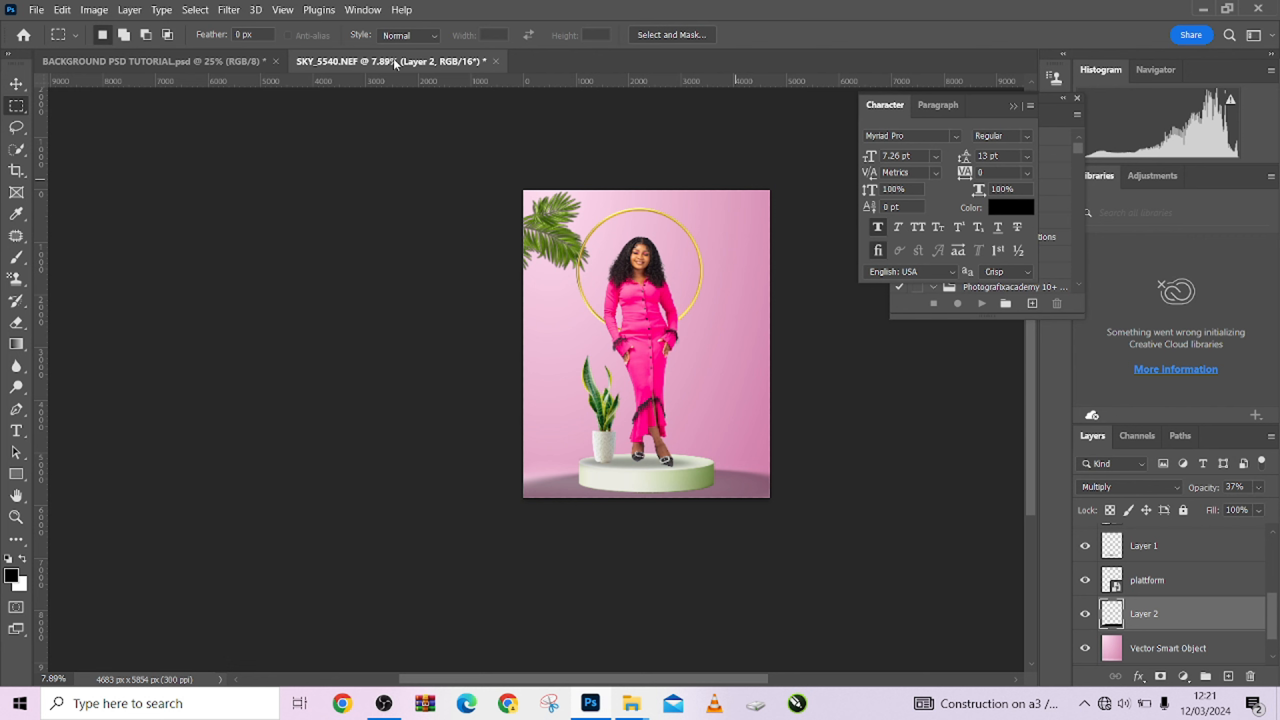
click(229, 10)
mouse_move(267, 207)
click(469, 272)
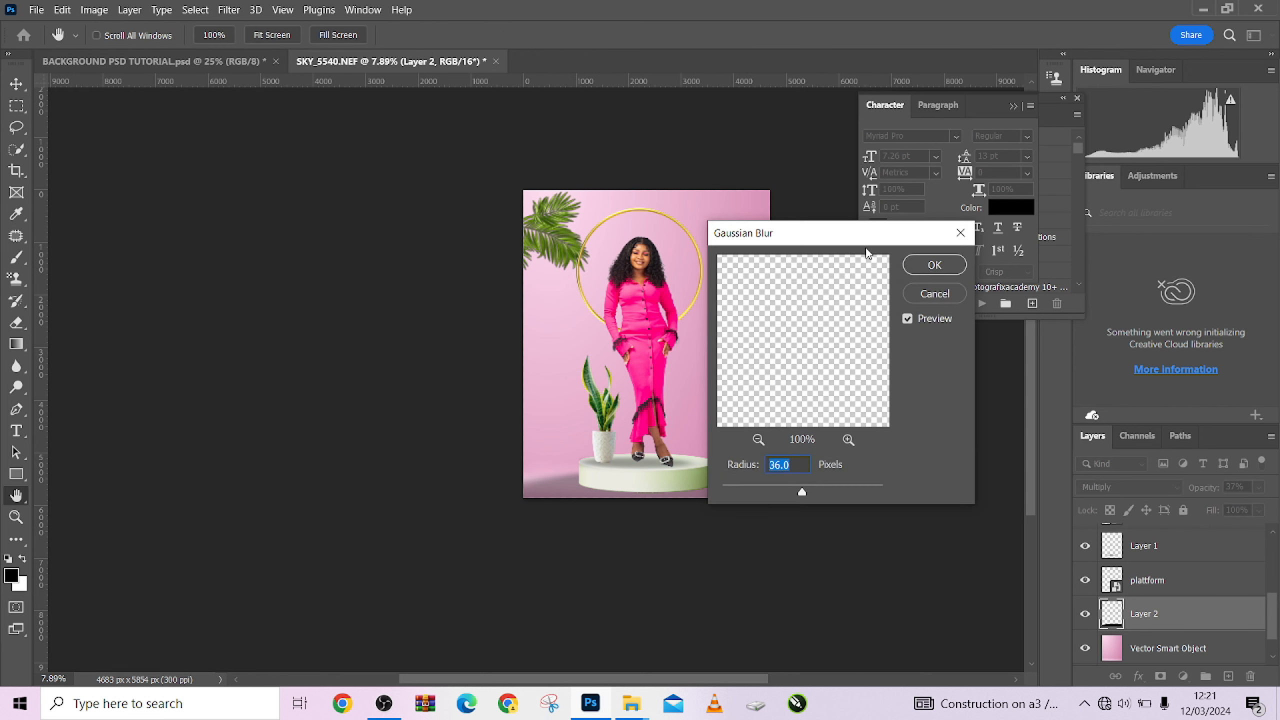
drag(866, 249, 1071, 276)
mouse_move(1033, 513)
mouse_down()
mouse_move(1045, 511)
mouse_move(1012, 513)
mouse_up()
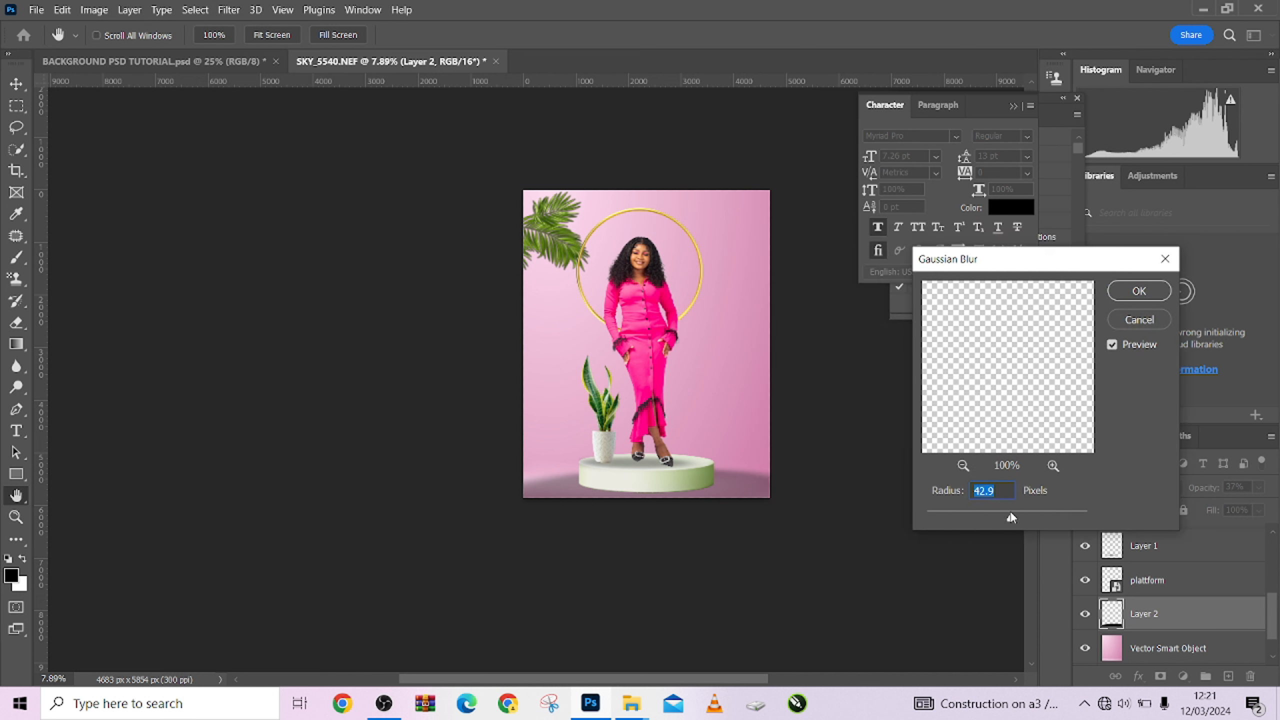
click(1126, 289)
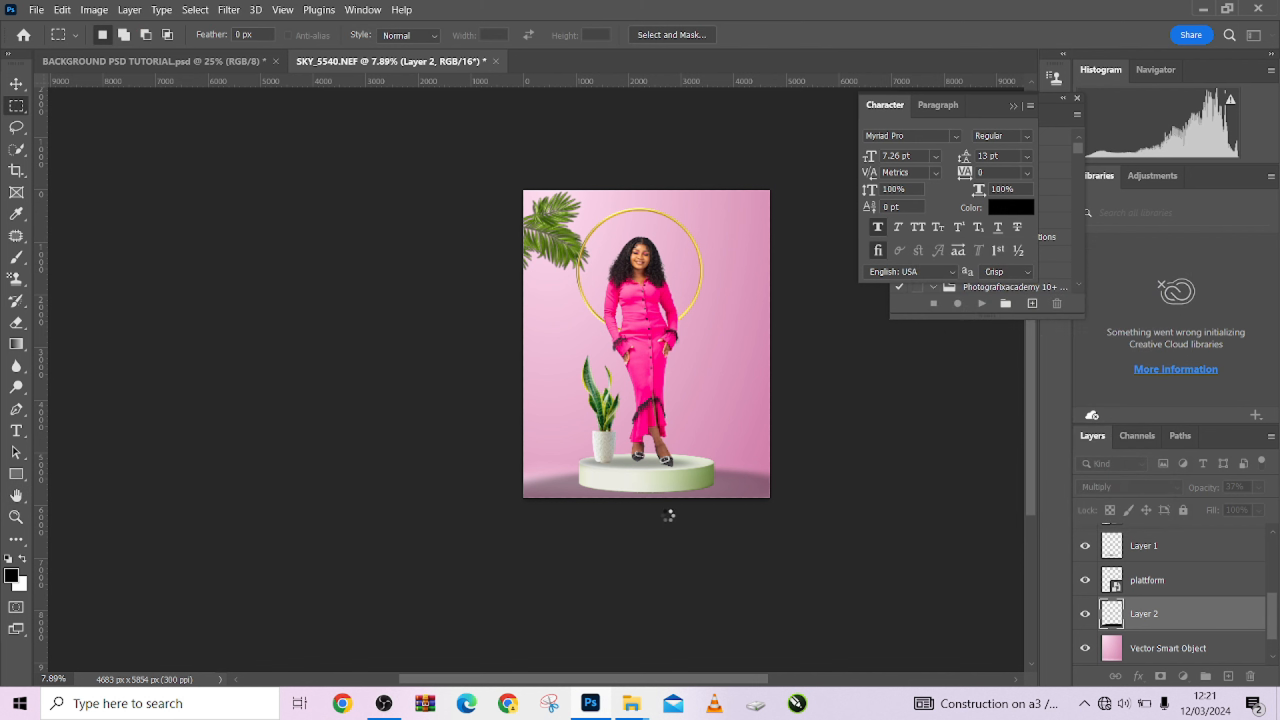
key(v)
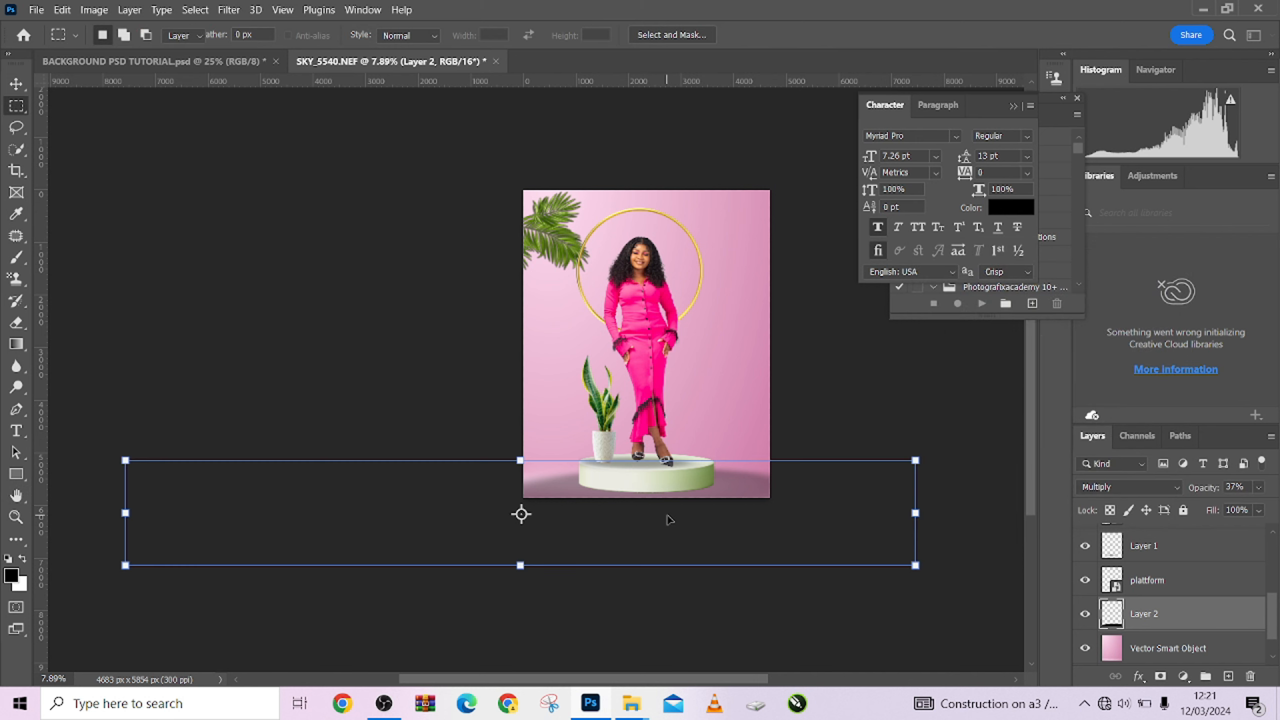
Nudge the floor shadow slightly upward, rotate it about 0.7°, and apply the transform
mouse_move(753, 503)
mouse_down()
mouse_move(737, 487)
mouse_move(750, 487)
mouse_up()
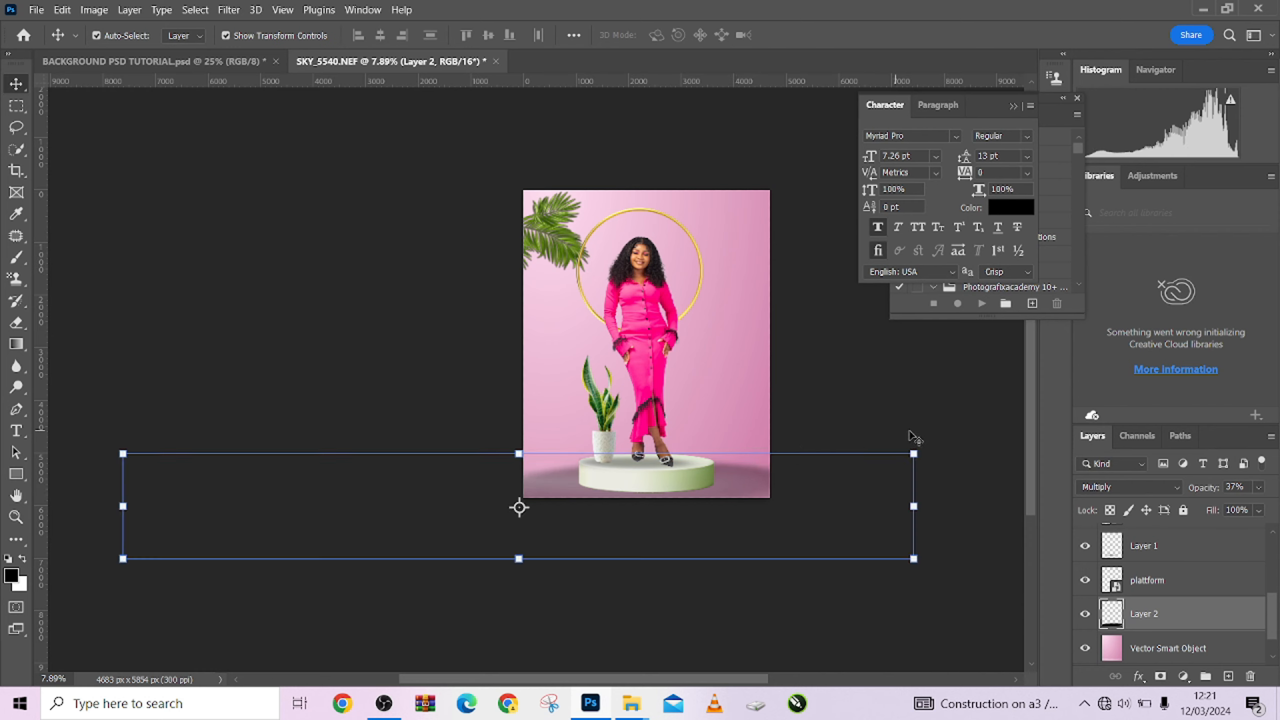
drag(929, 444, 934, 451)
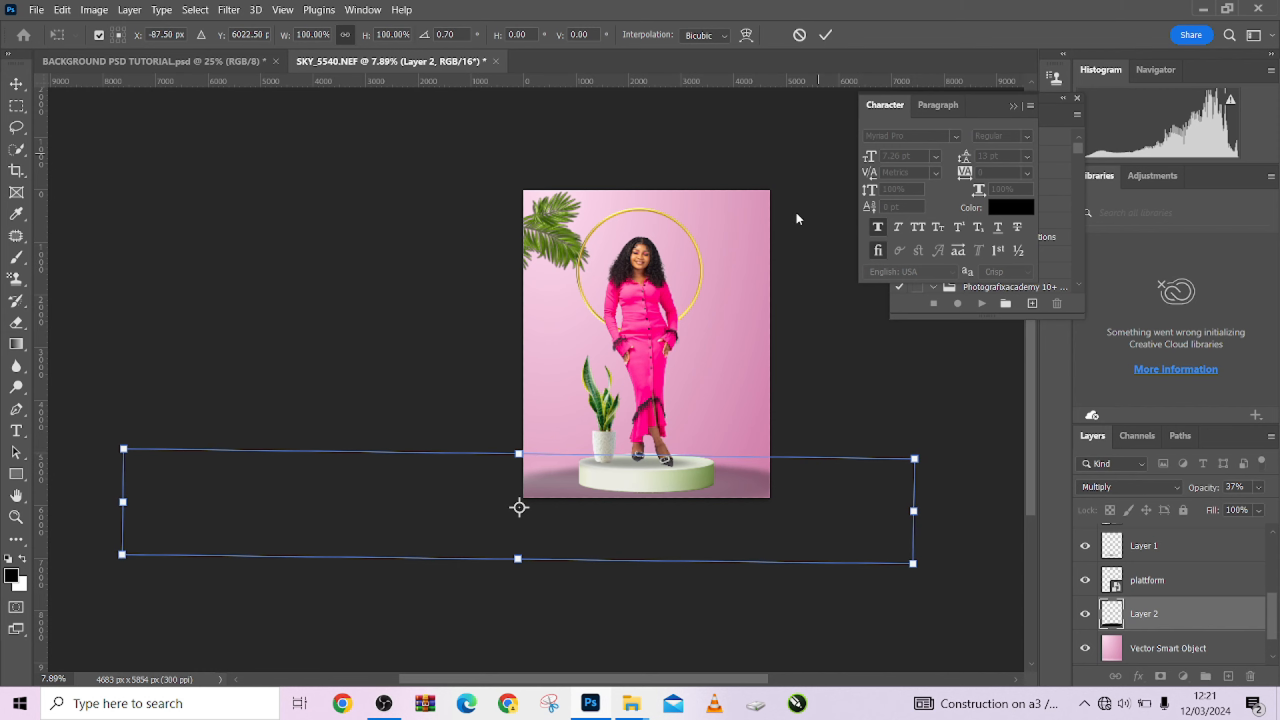
click(825, 35)
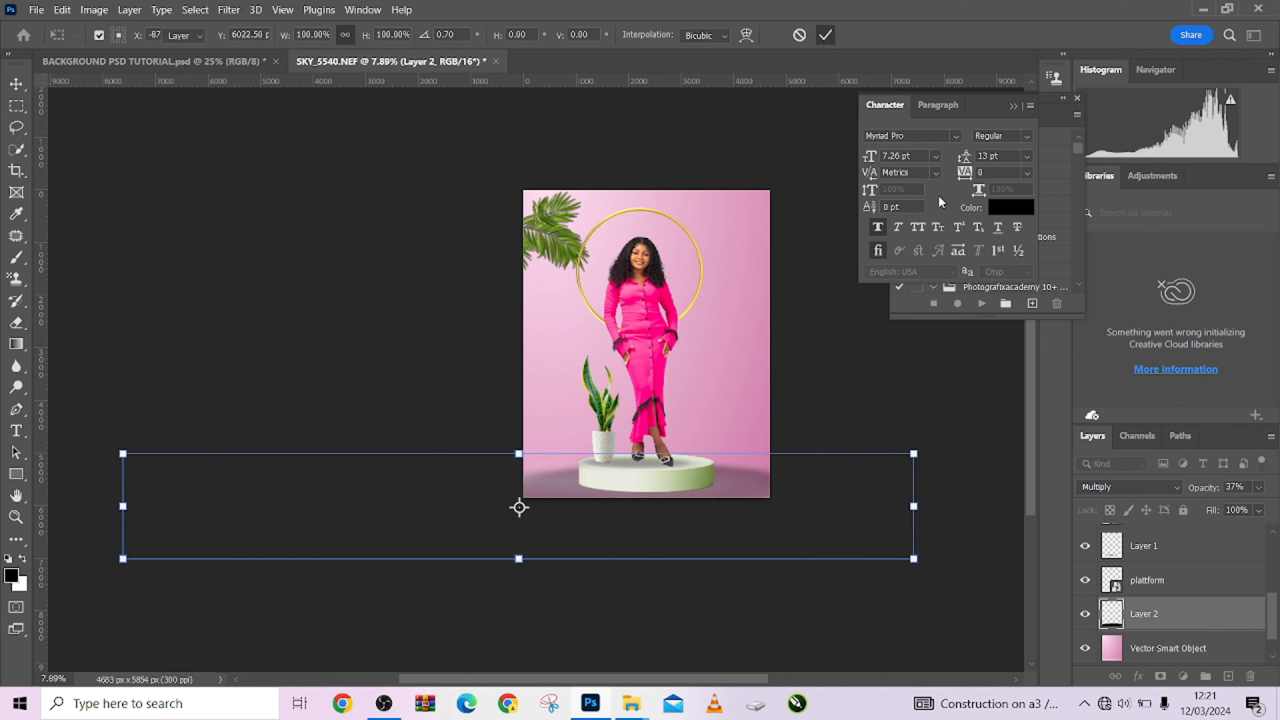
Reduce the floor shadow's fill to 51% and nudge the shadow on the canvas
click(1259, 510)
drag(1244, 529, 1231, 532)
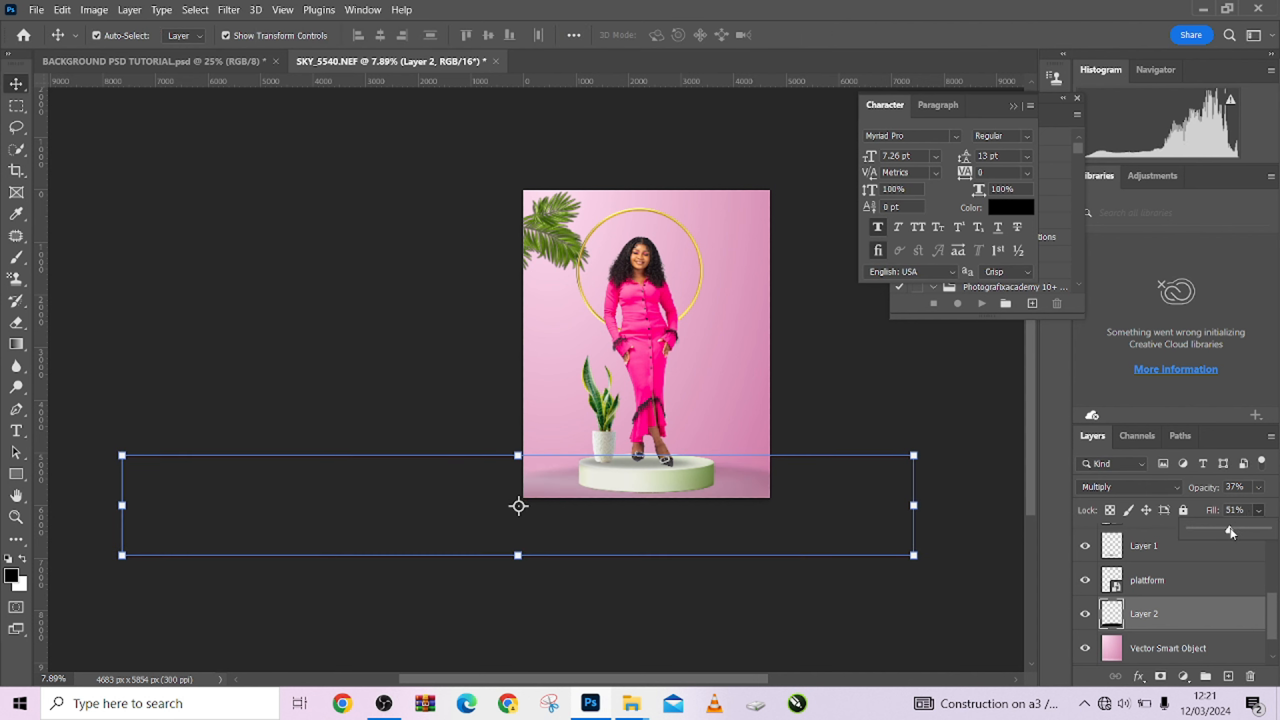
drag(732, 465, 737, 474)
Try the Soft Light blend mode on the floor shadow at 100% opacity, shift it slightly right, and set its fill to 47%
click(1127, 487)
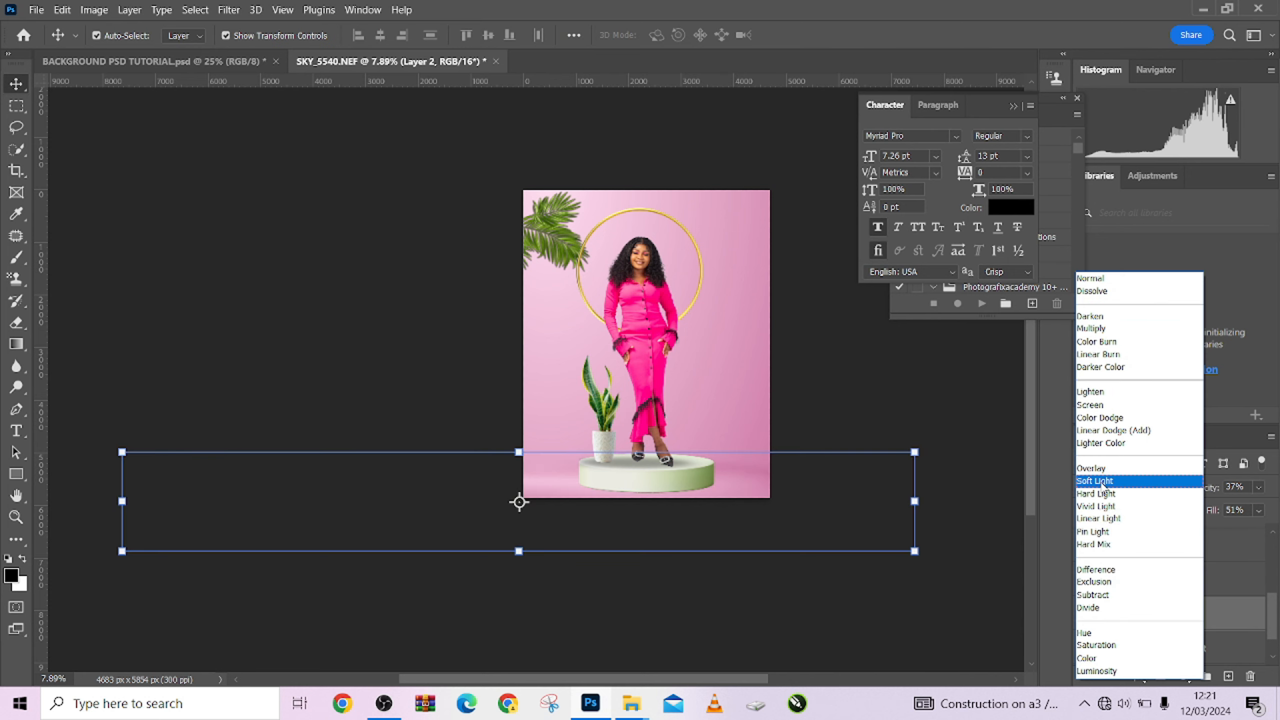
click(1103, 489)
drag(1214, 511, 1247, 491)
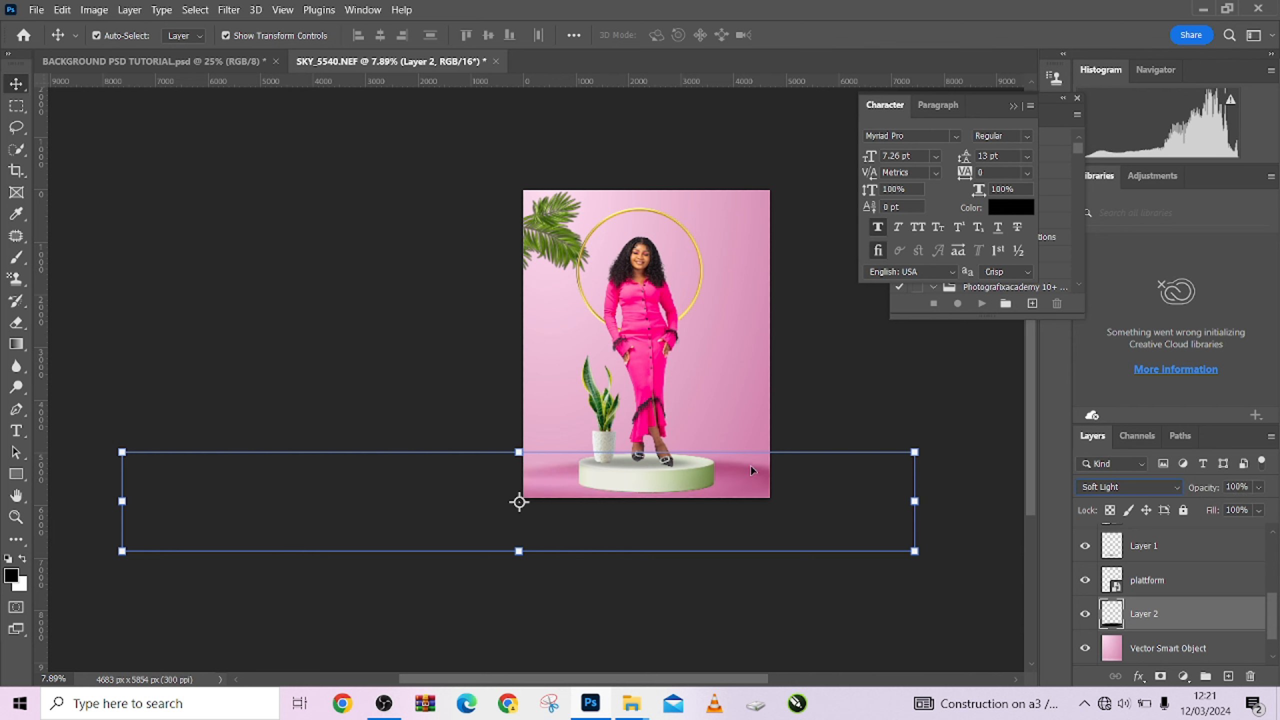
drag(751, 470, 735, 485)
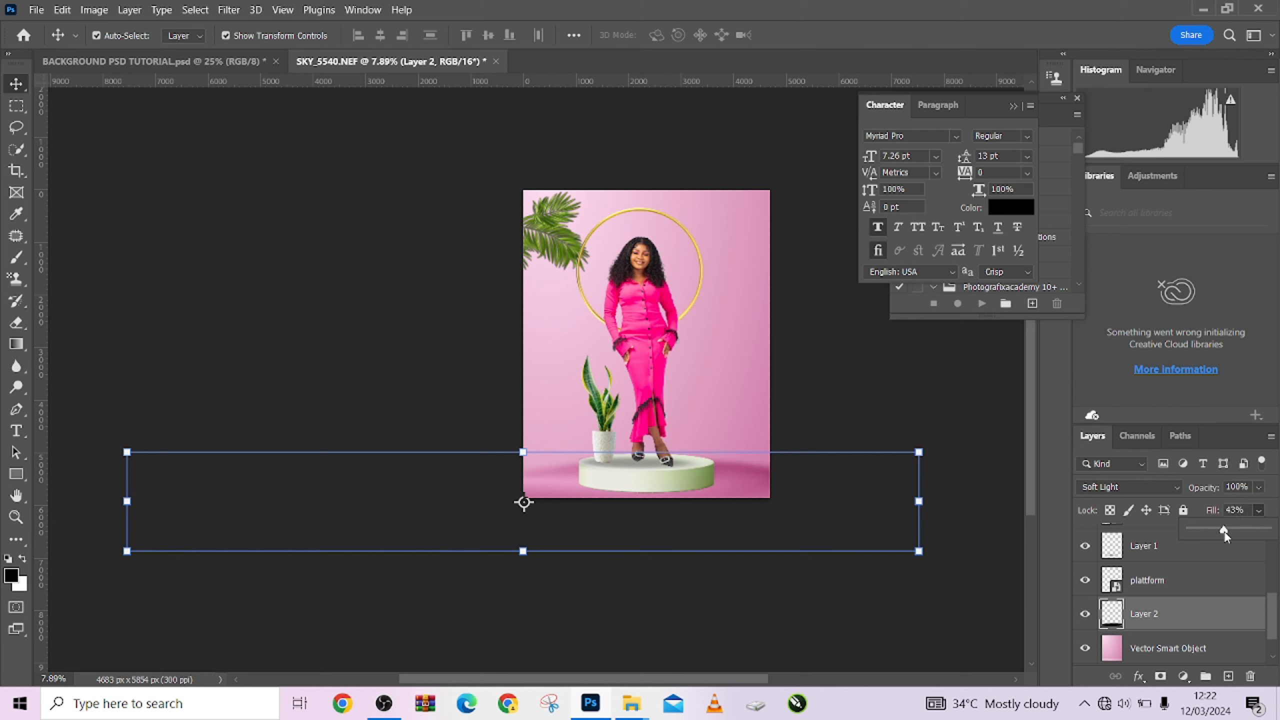
drag(1224, 530, 1227, 533)
Try the Screen blend mode on the floor shadow before switching it to Normal with a 28% fill
click(1147, 487)
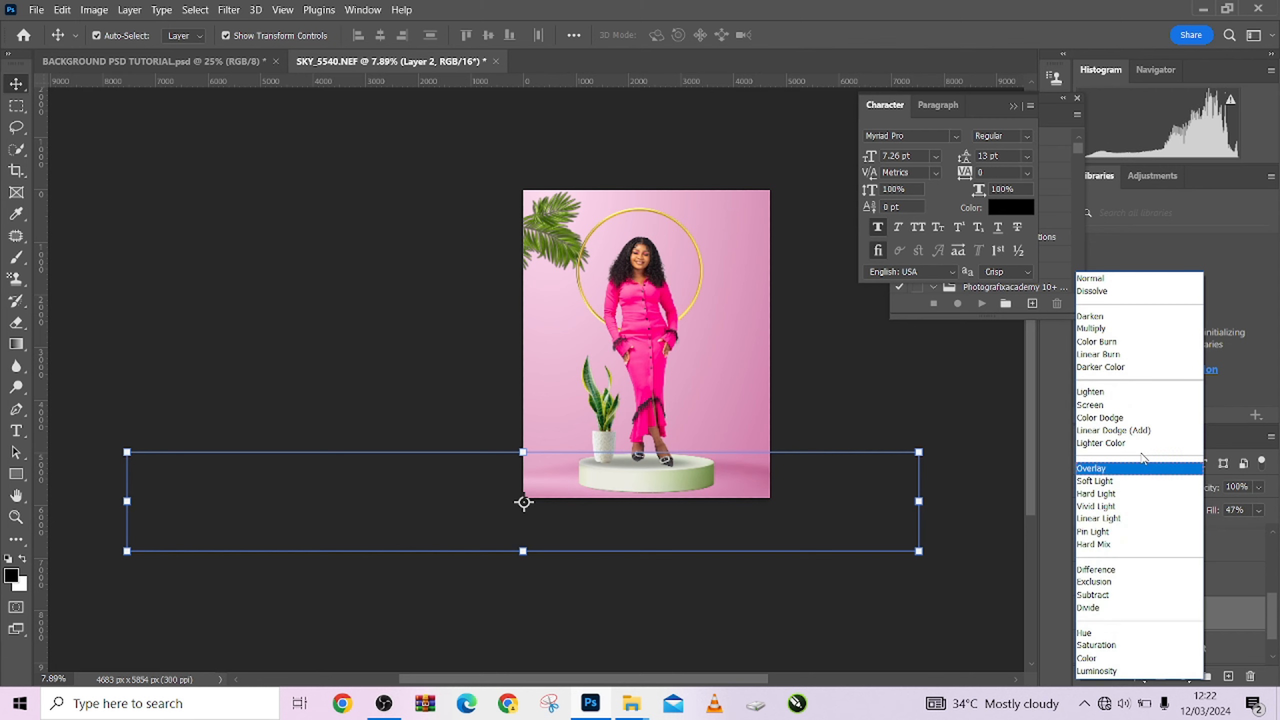
click(1113, 407)
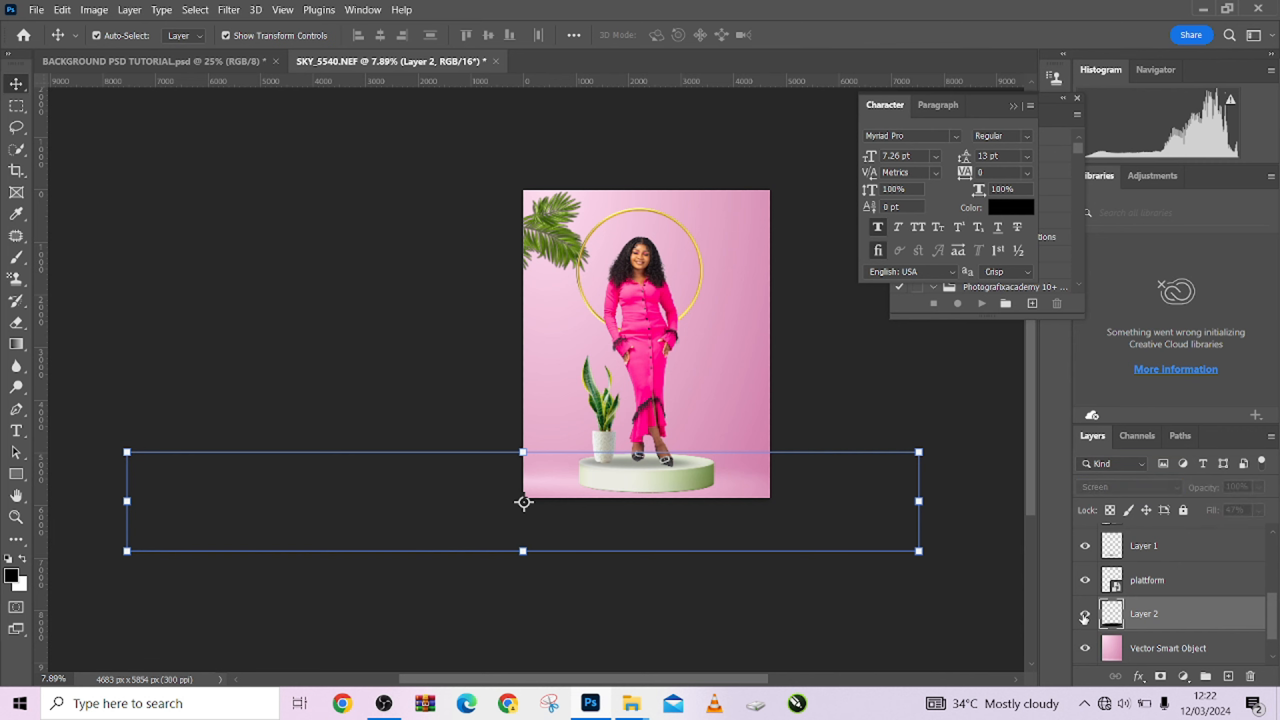
click(1126, 488)
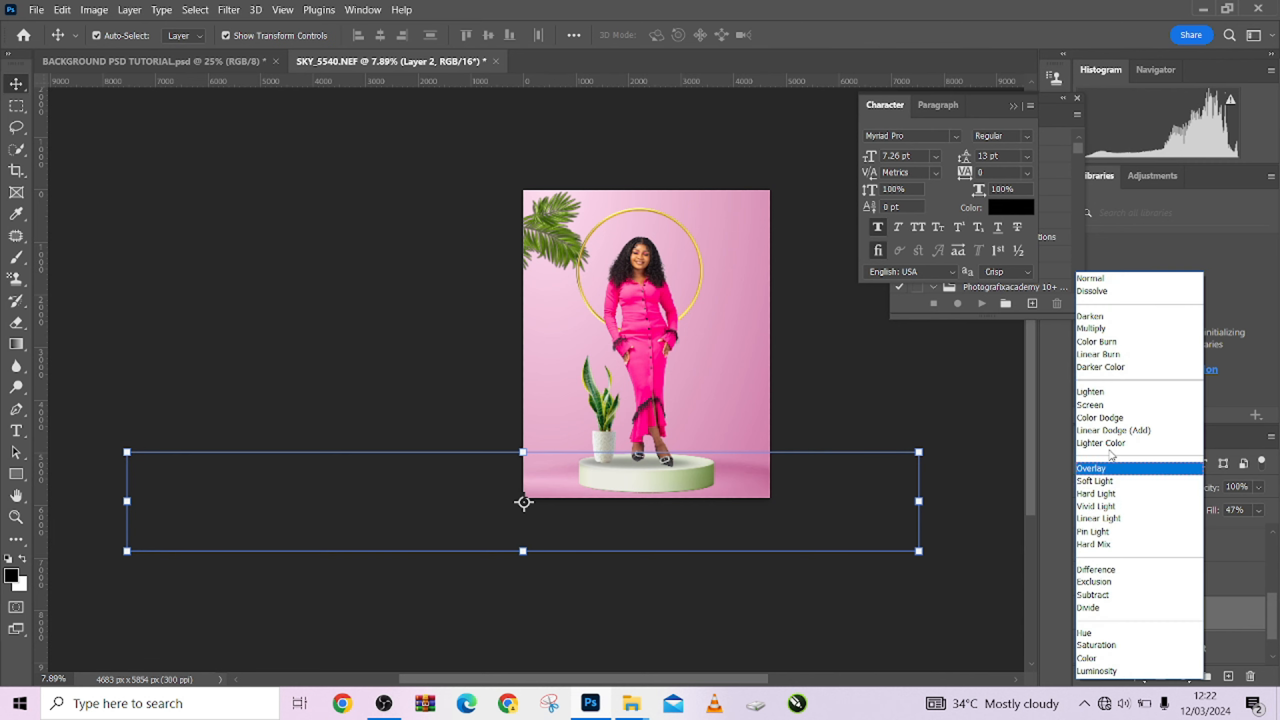
click(1095, 281)
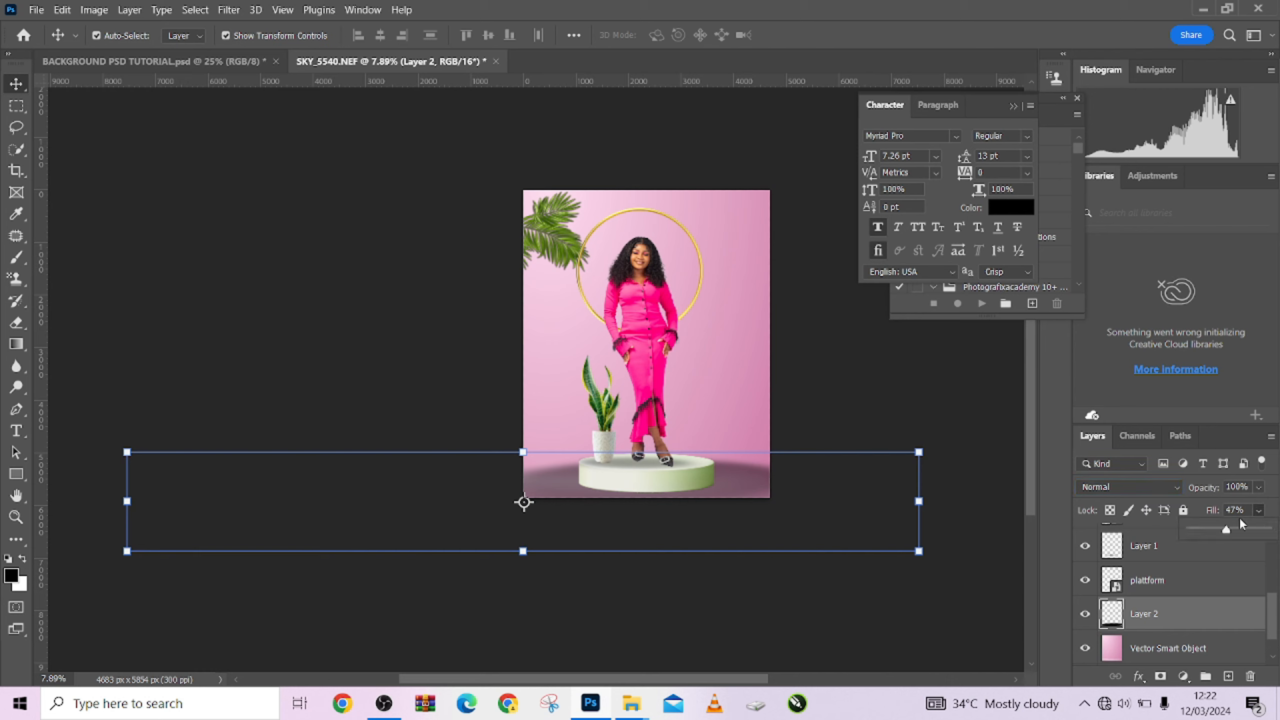
drag(1211, 531, 1214, 533)
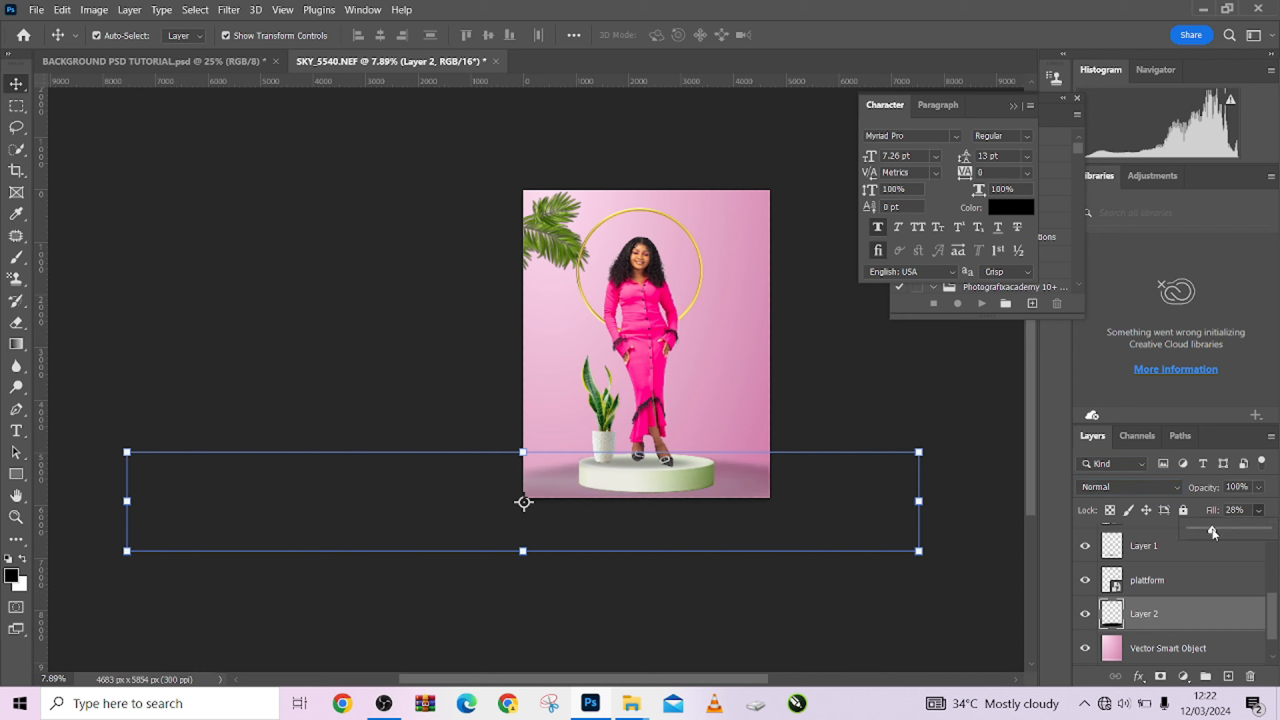
Scale the floor shadow up to about 101% and apply the transform
drag(912, 452, 931, 453)
drag(776, 493, 774, 494)
click(826, 35)
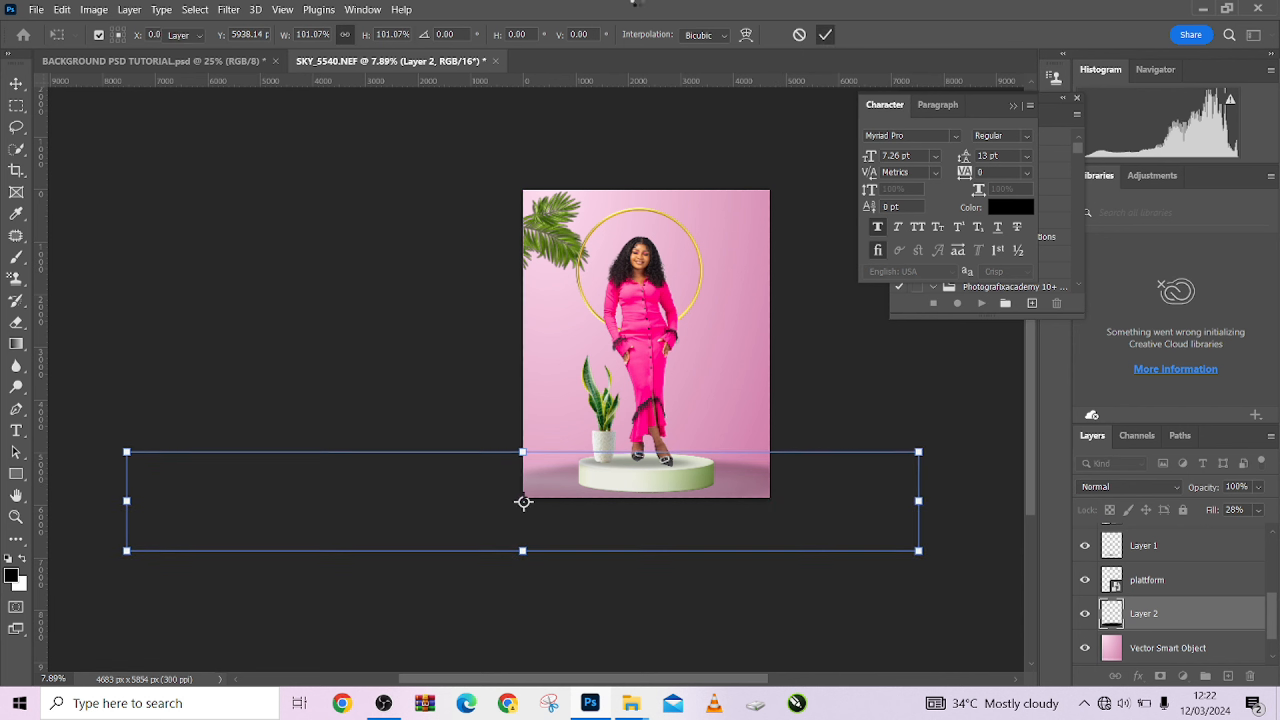
Lower the floor shadow layer's opacity to 49%
key(m)
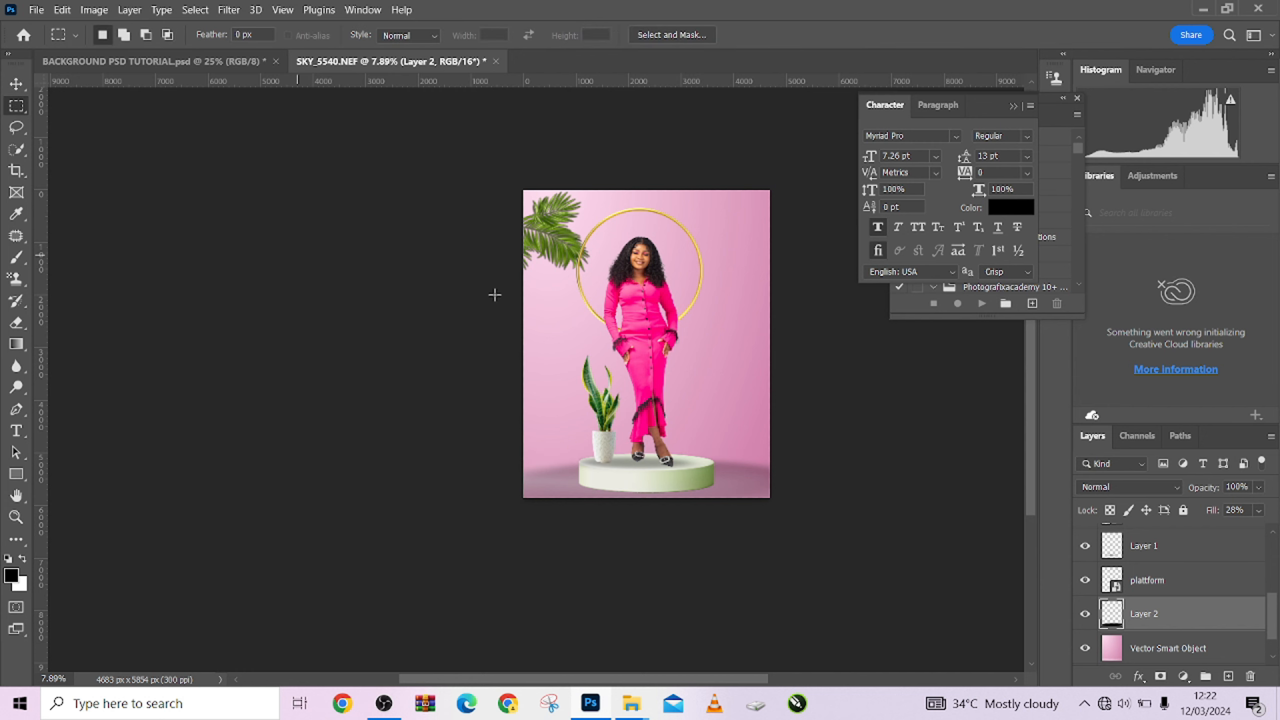
scroll(629, 307, up, 3)
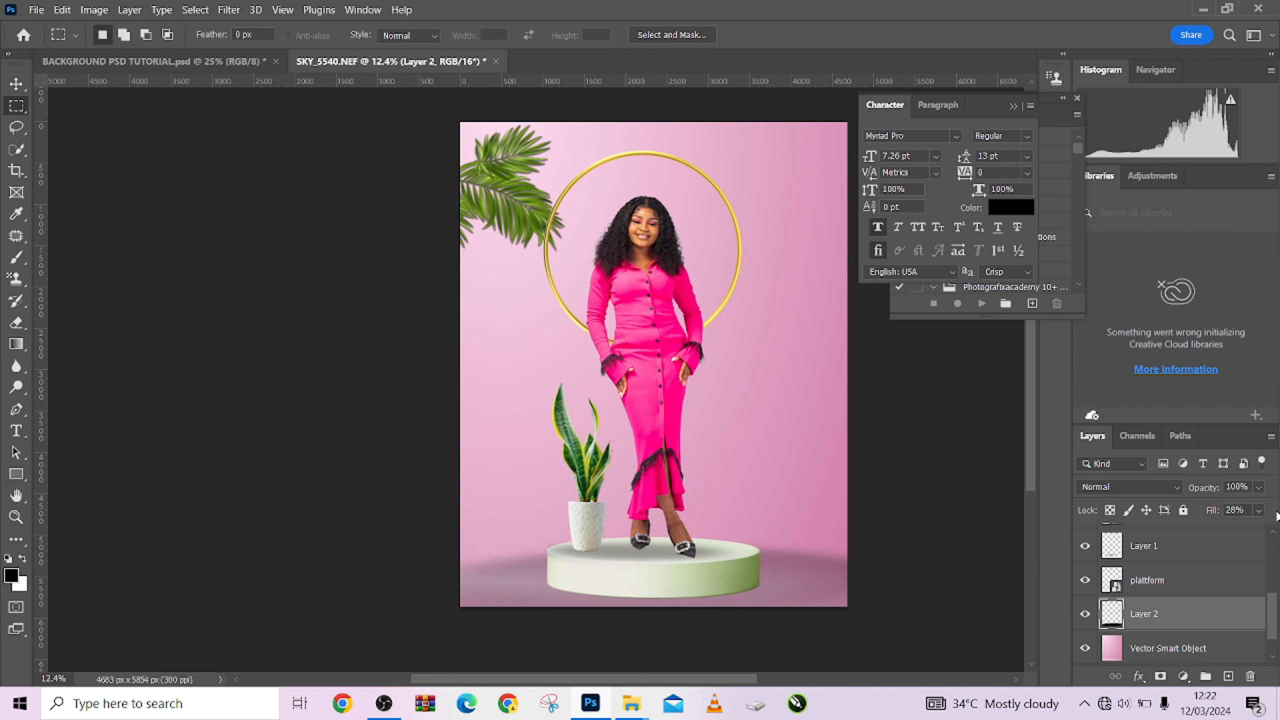
drag(1259, 488, 1236, 509)
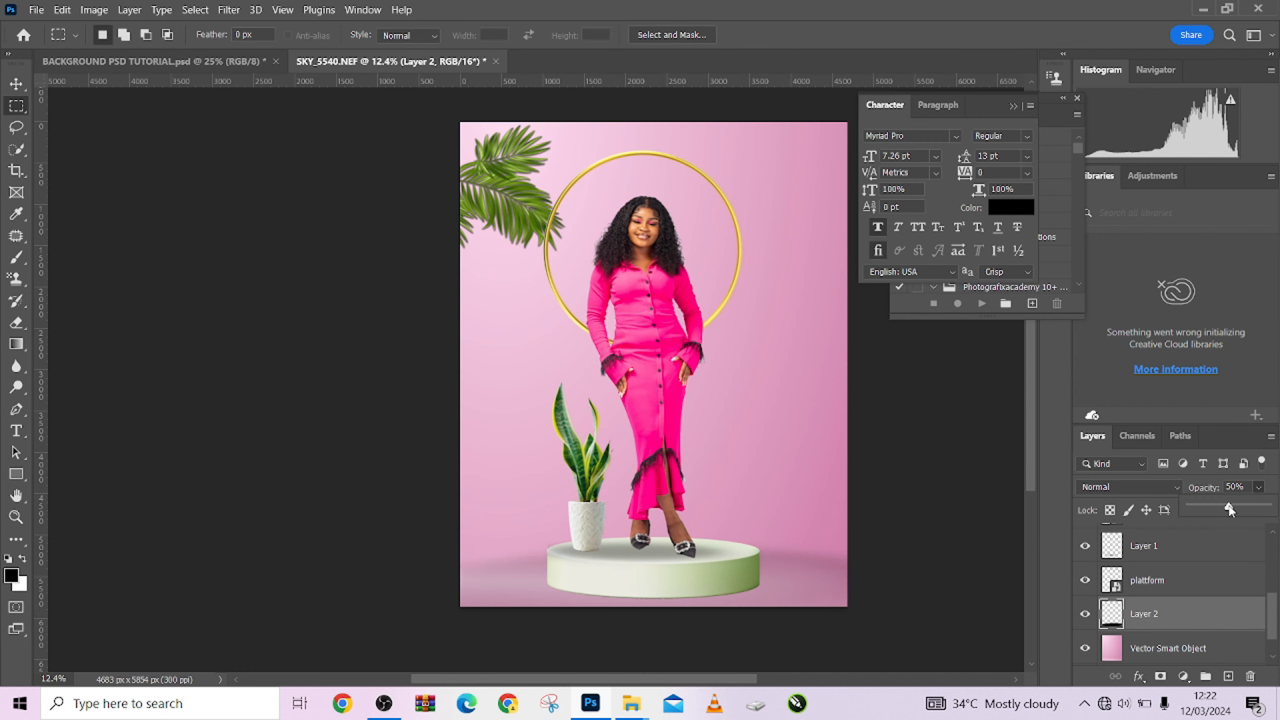
Try moving the platform right by about 428 px, and shift the floor shadow about 294 px right and 84 px up
key(v)
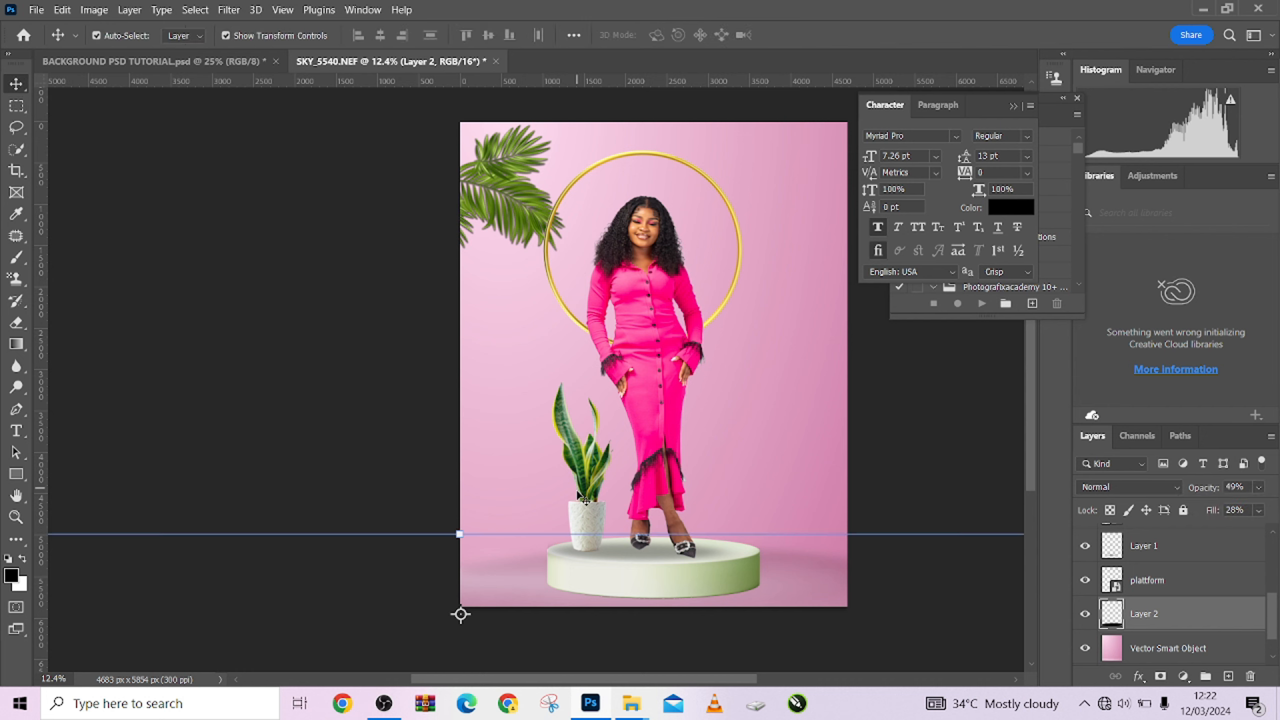
click(660, 572)
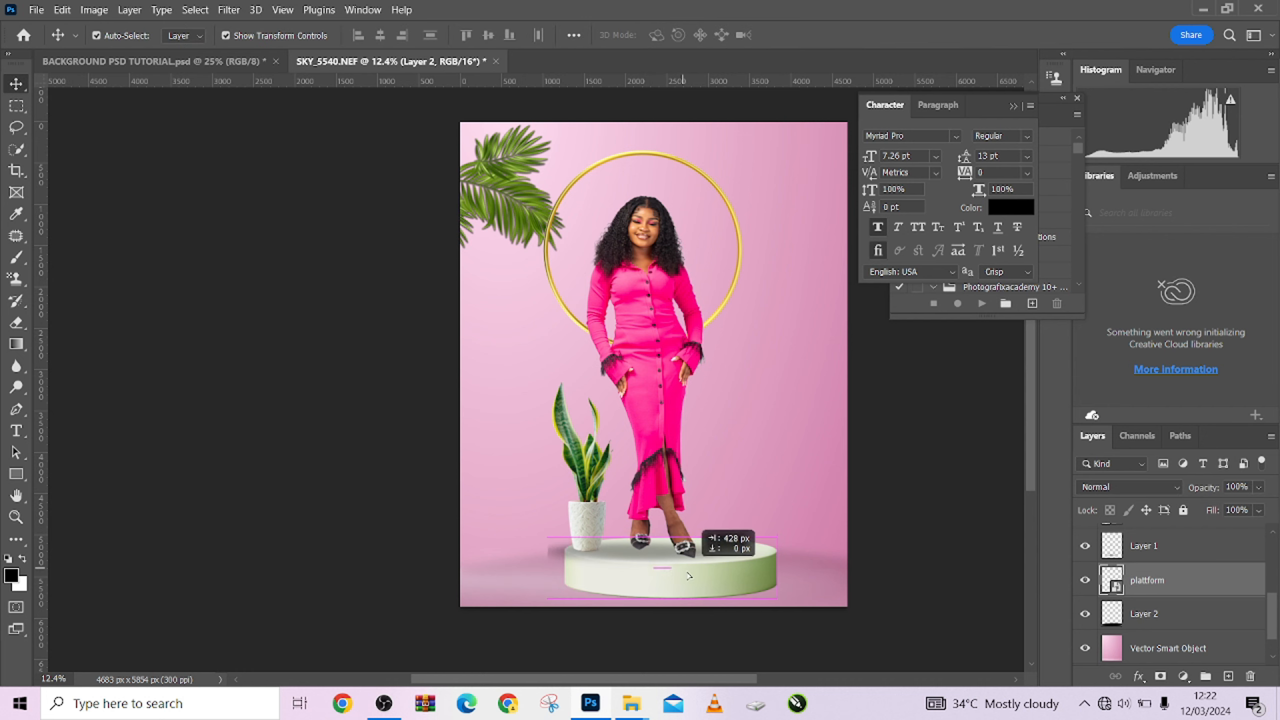
click(804, 581)
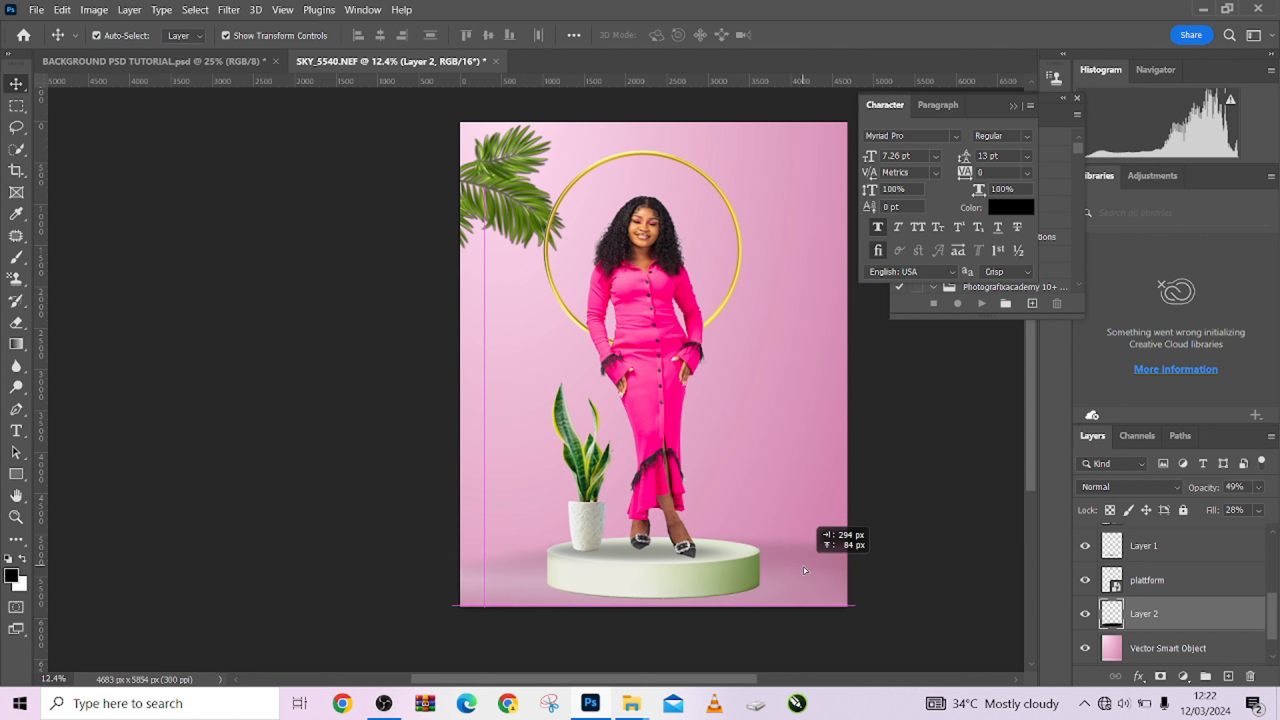
Reposition the floor shadow on Layer 2 along the base of the backdrop, shifting it slightly down and sideways
drag(806, 571, 803, 577)
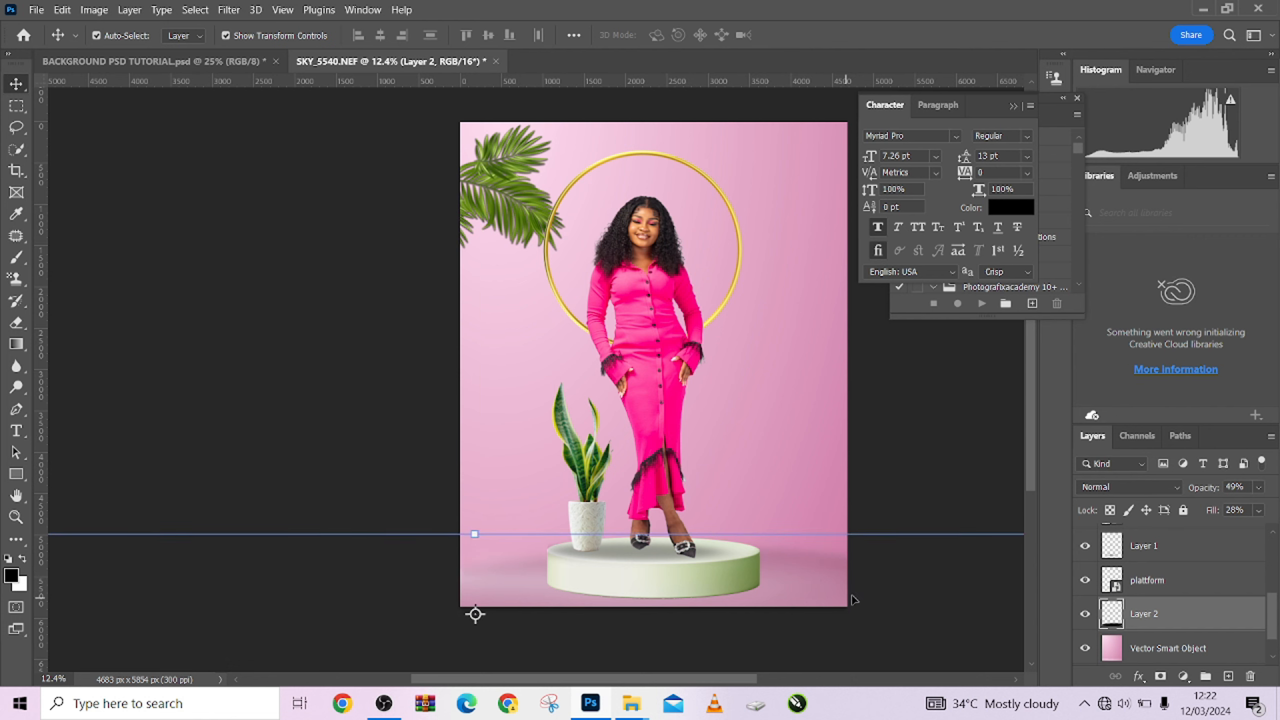
click(1085, 618)
click(1085, 616)
drag(820, 605, 779, 604)
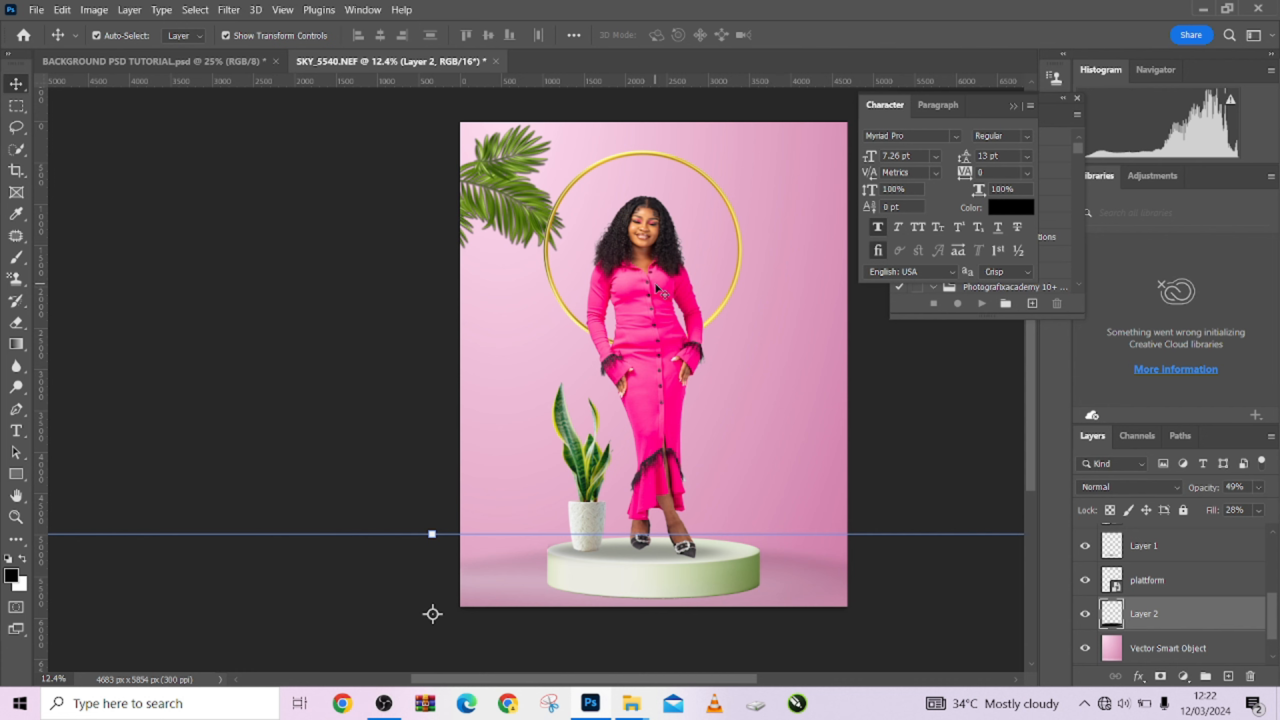
click(16, 107)
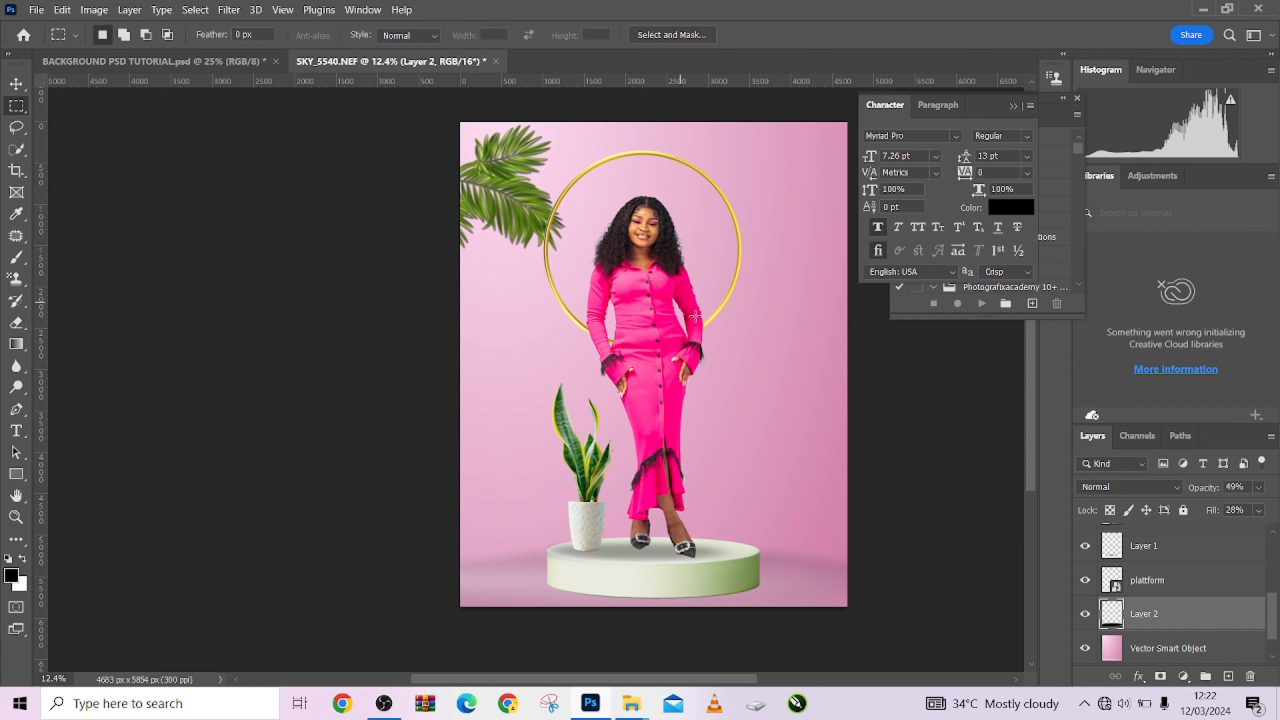
Add a Gradient Fill layer above the gold ring's layer, beneath the woman, with the Radial style
scroll(1175, 610, up, 3)
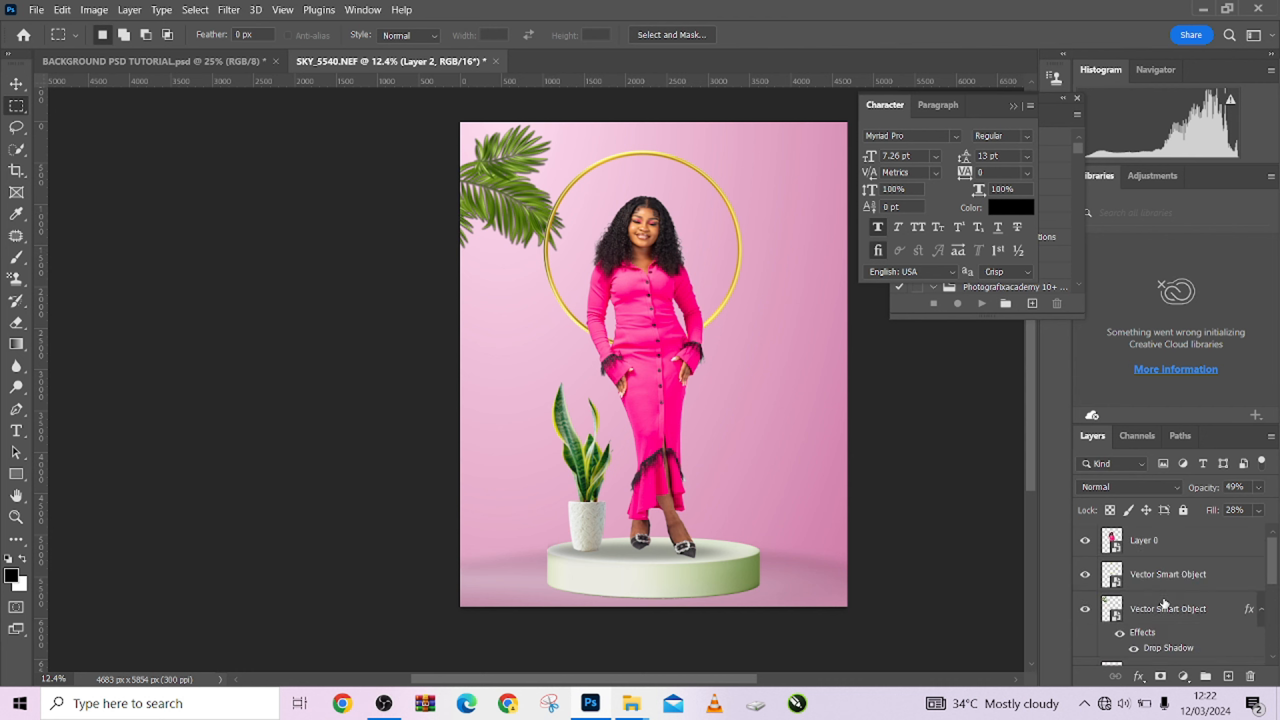
click(1148, 582)
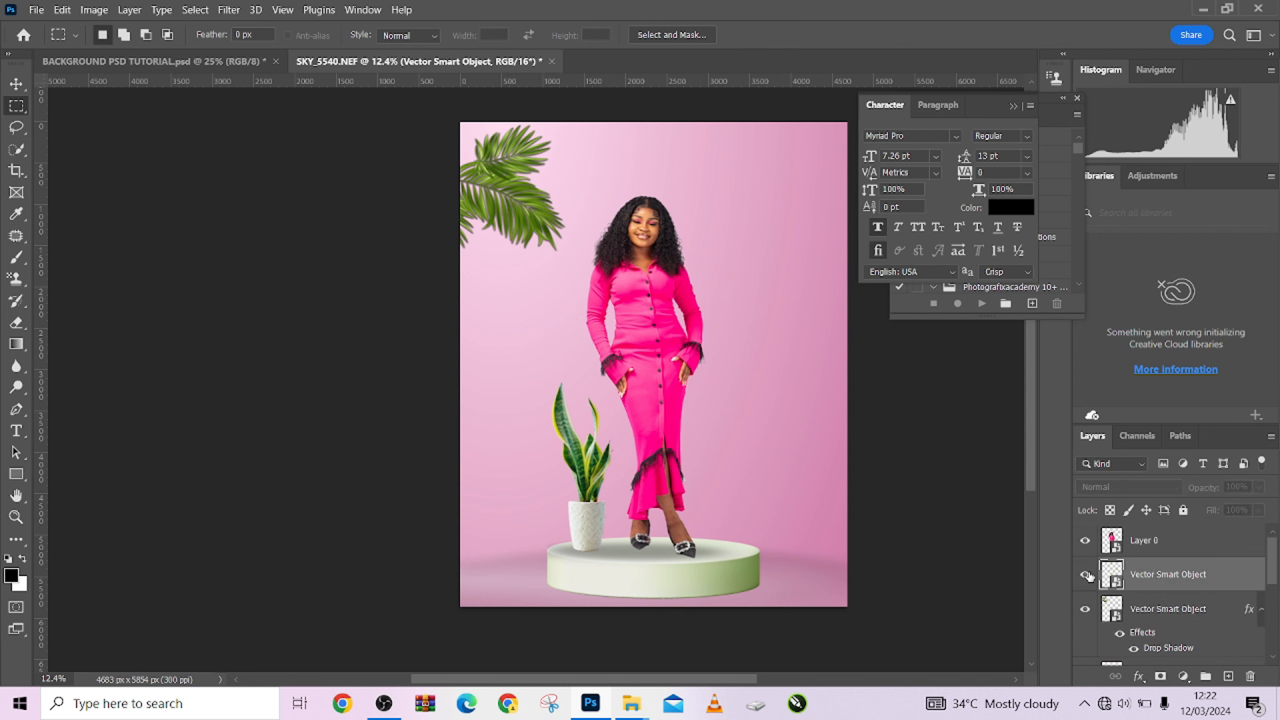
click(1183, 676)
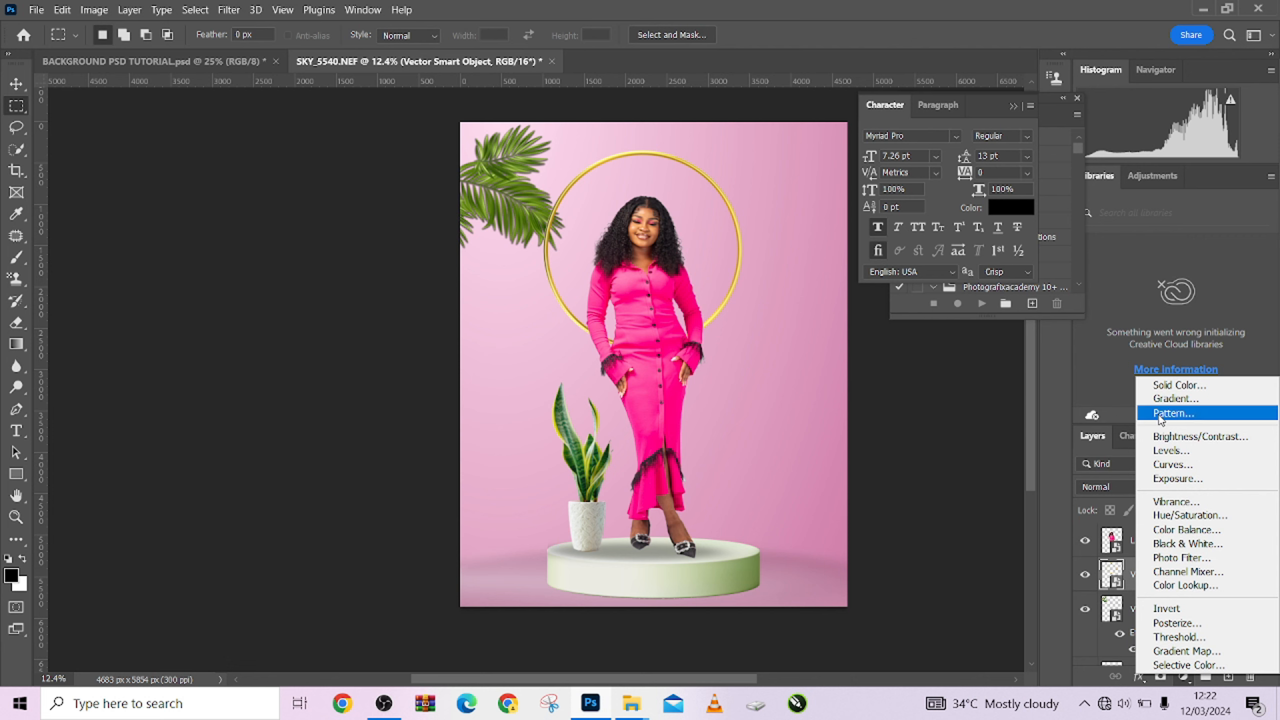
click(1170, 400)
click(1089, 258)
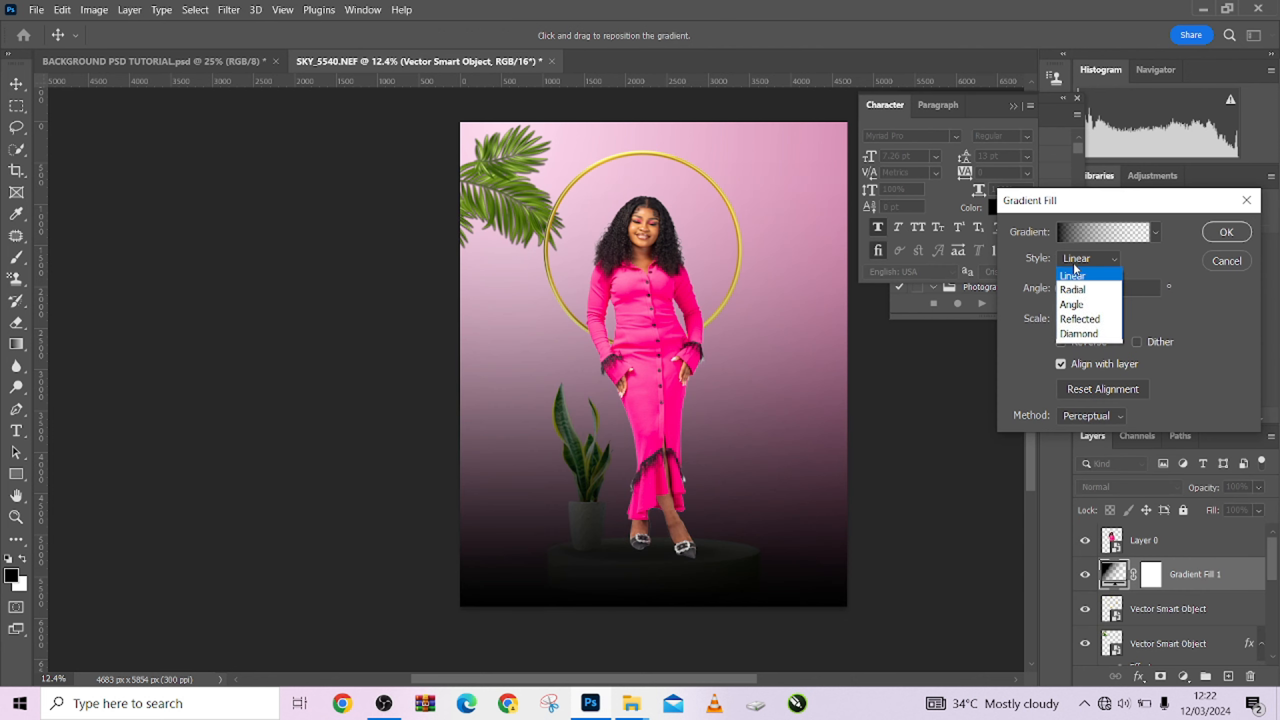
click(1075, 292)
Center the radial gradient behind the woman's head inside the ring and set its scale to 67%
drag(694, 391, 658, 270)
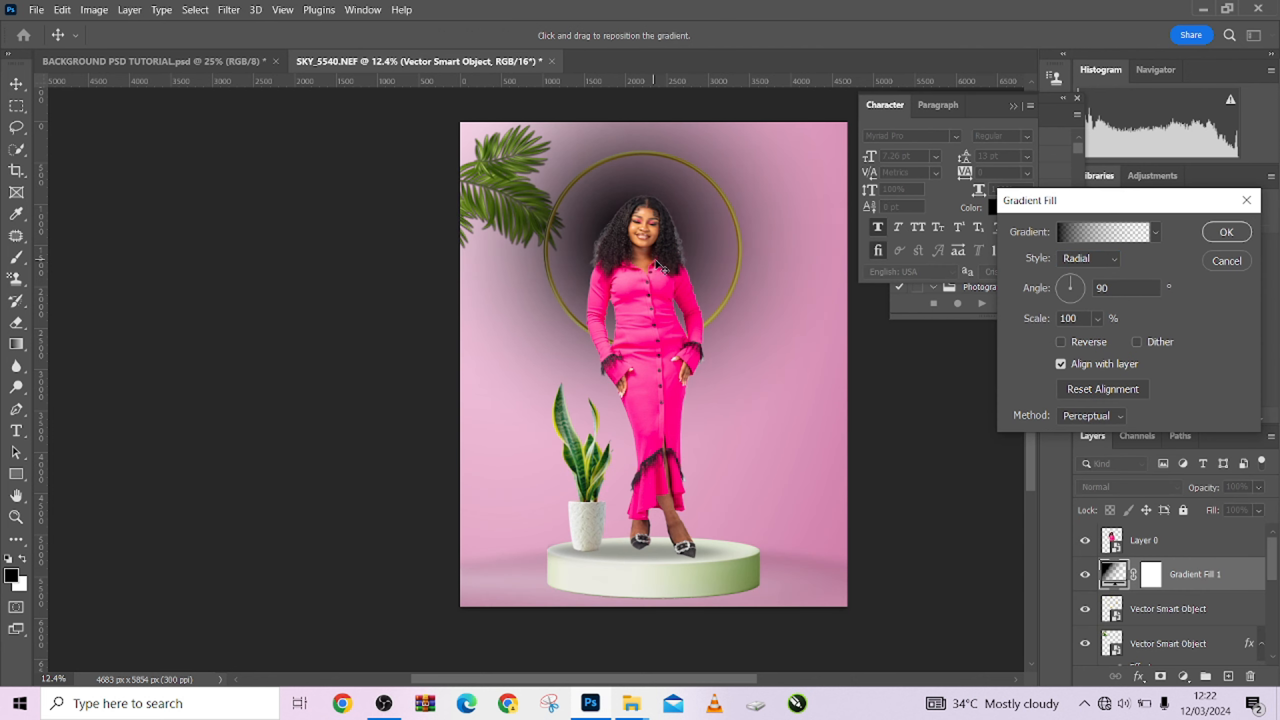
drag(1037, 321, 1010, 318)
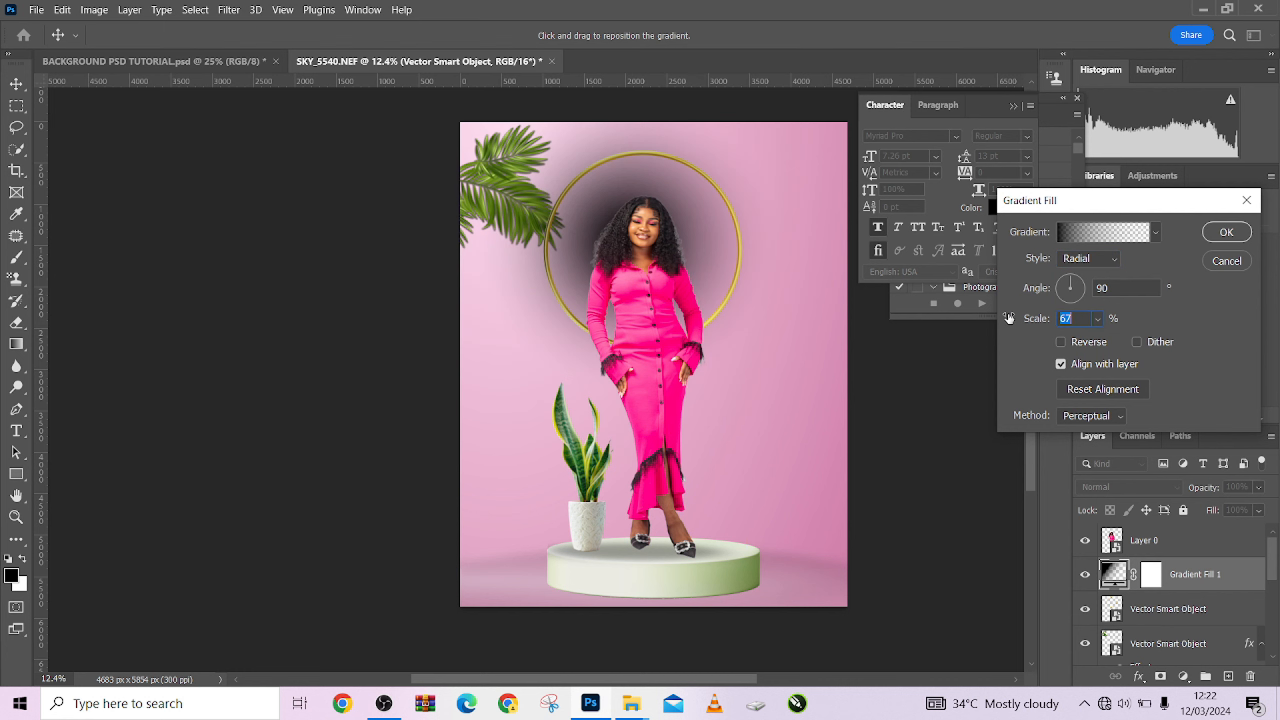
drag(650, 236, 666, 244)
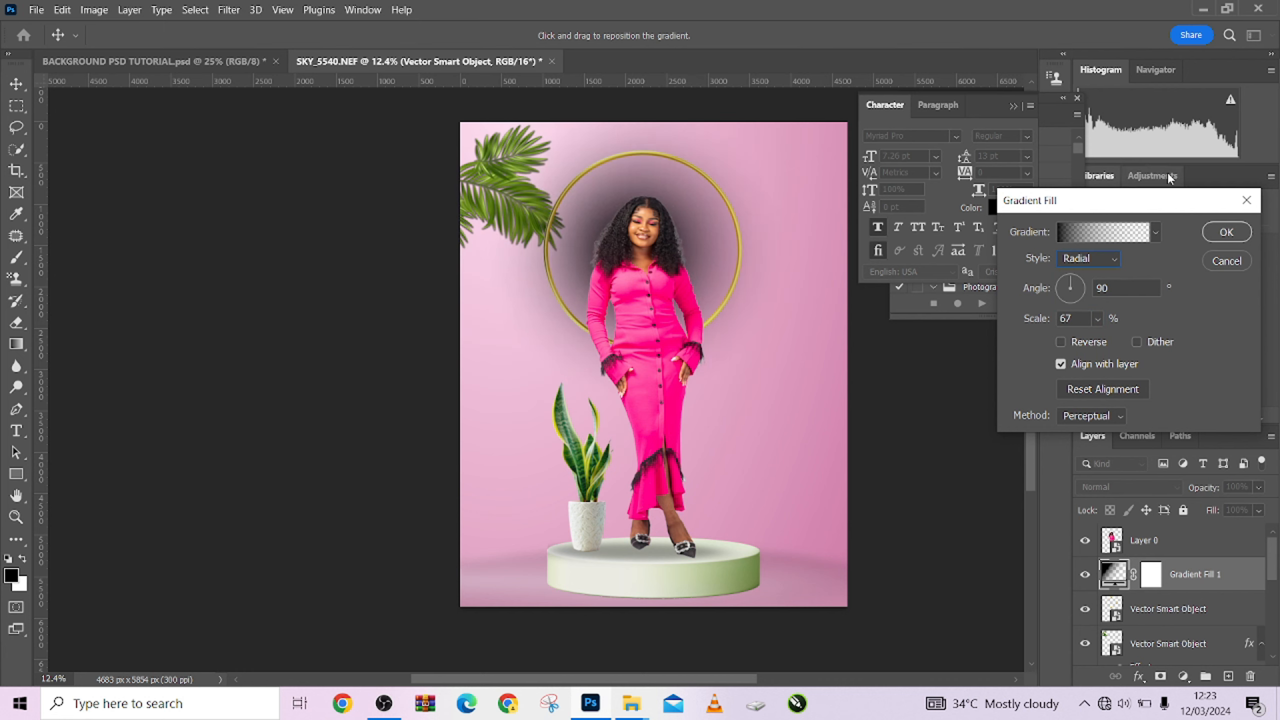
click(1226, 232)
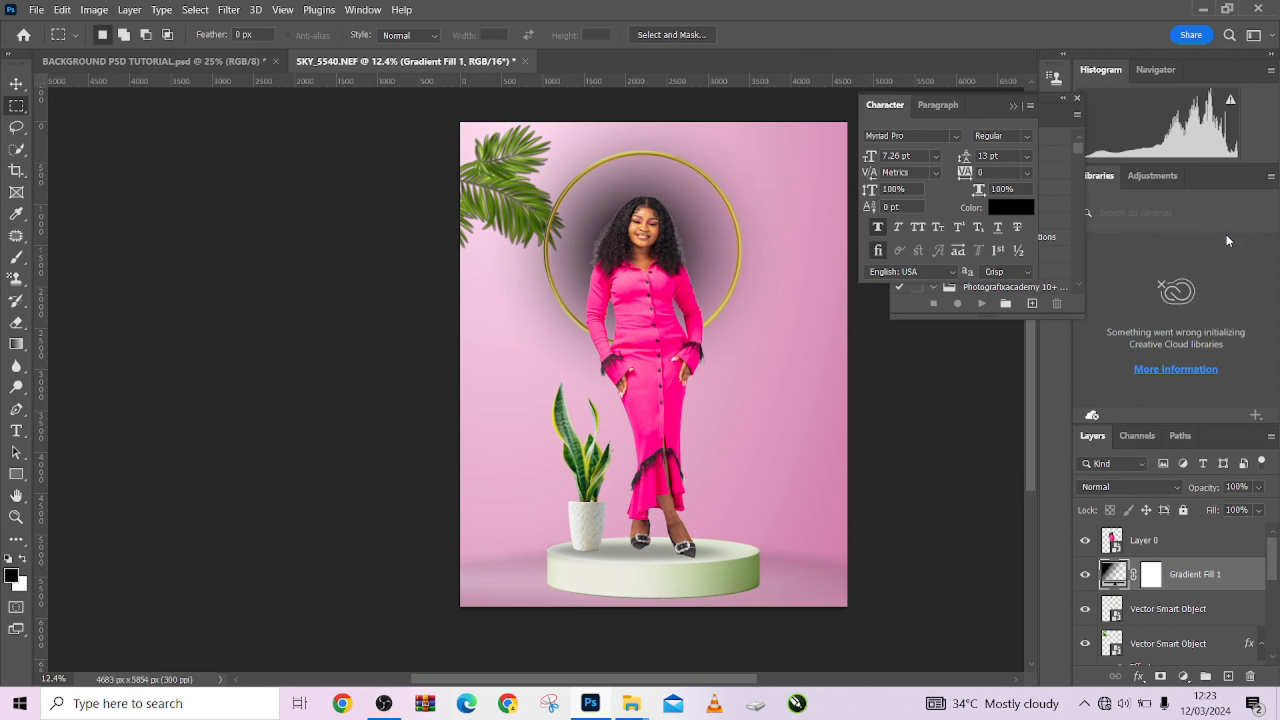
Recolor both color stops of the radial gradient fill to white (ffffff)
double_click(1114, 570)
click(1064, 232)
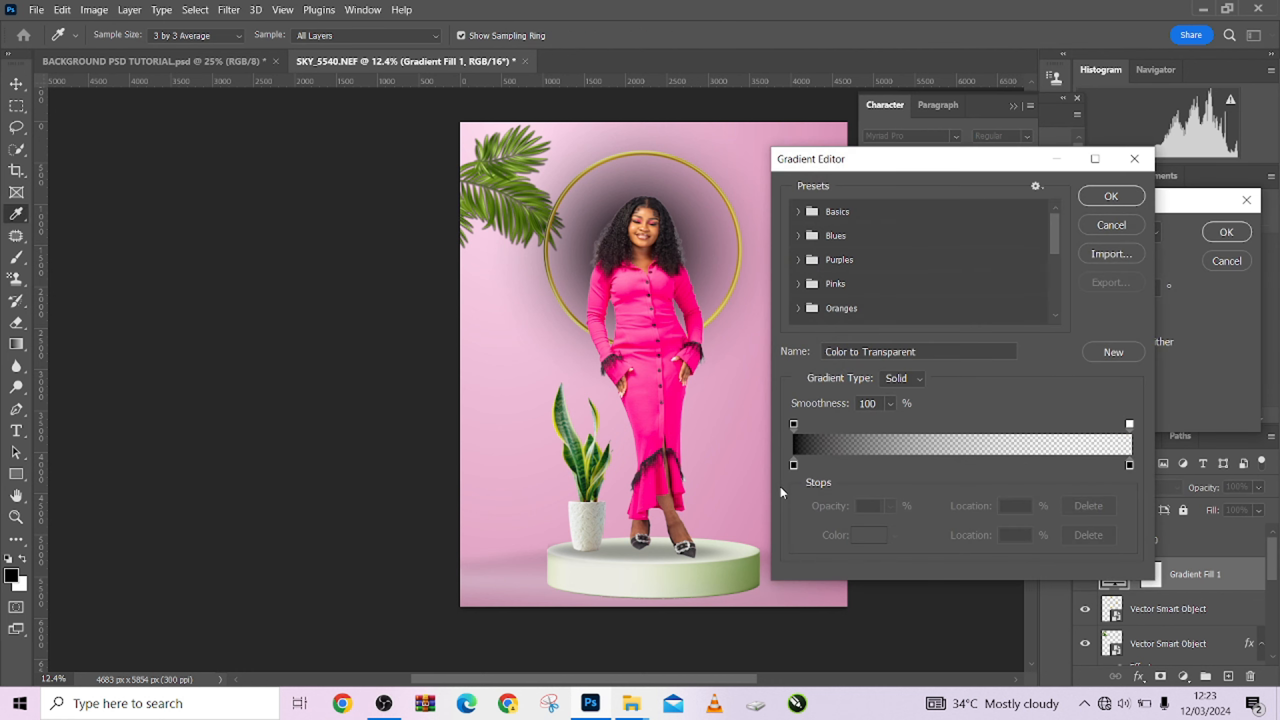
double_click(794, 465)
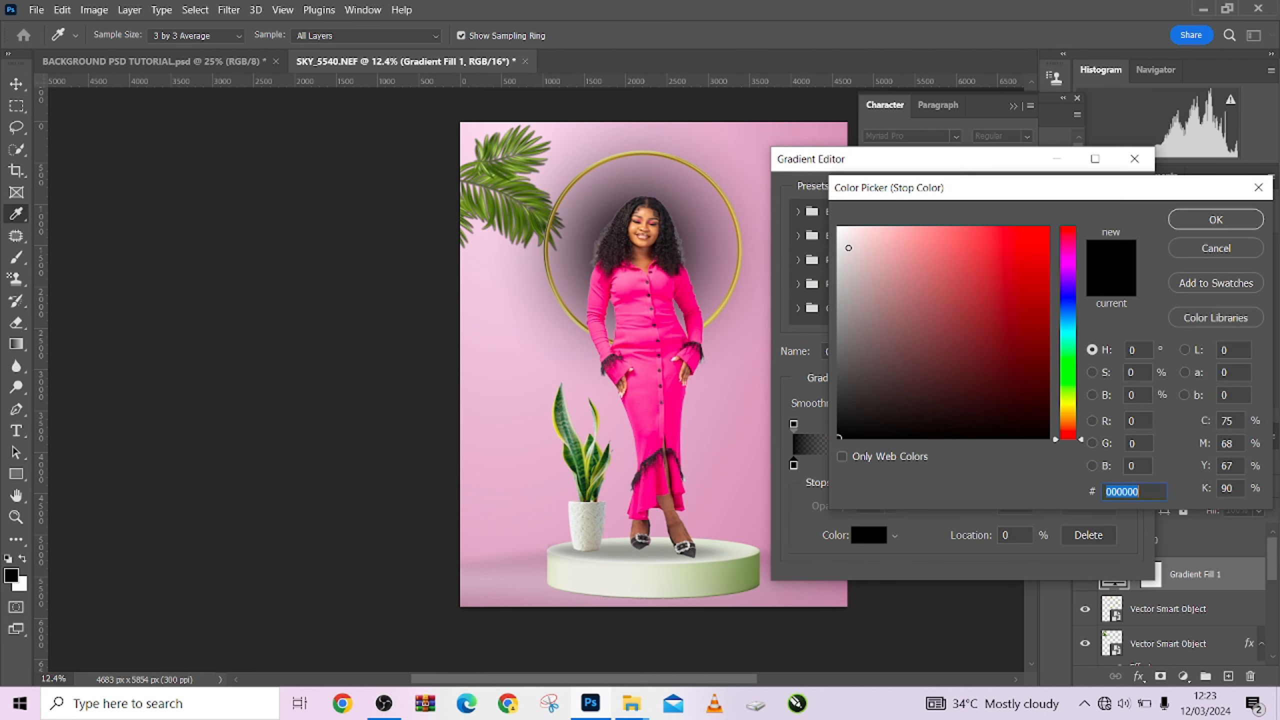
drag(849, 247, 839, 228)
click(1184, 223)
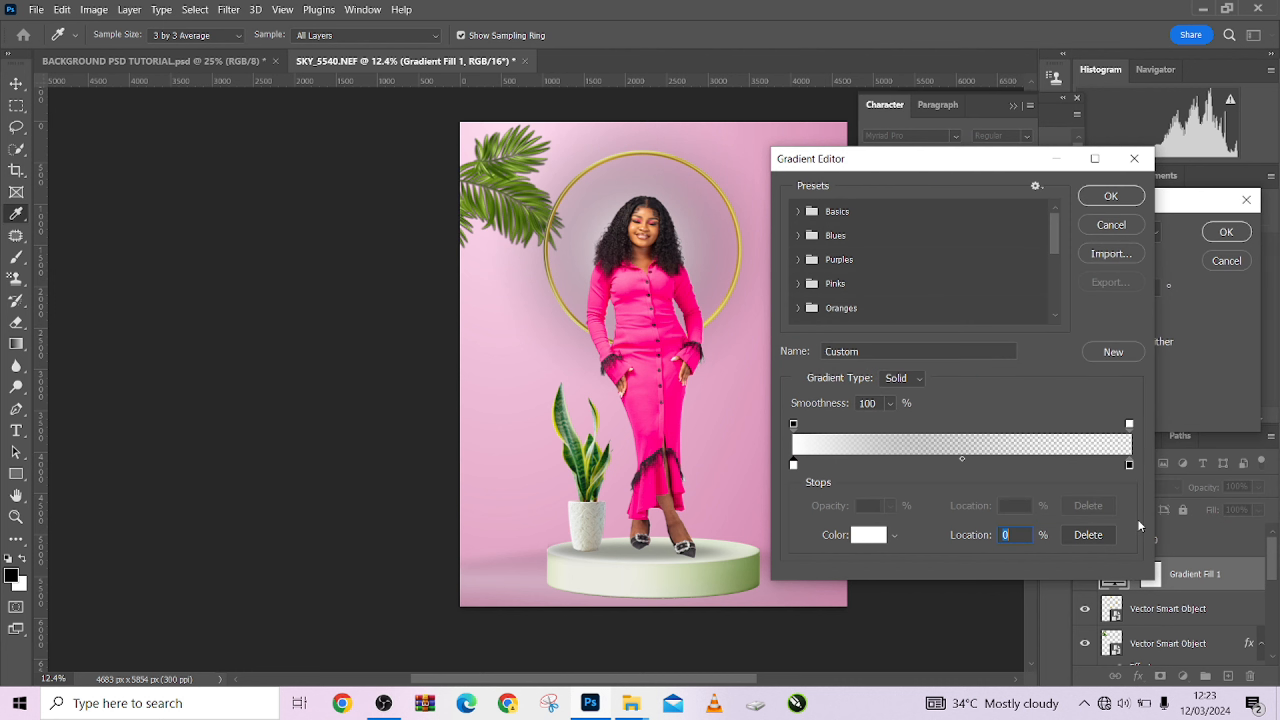
double_click(1130, 464)
drag(858, 248, 816, 207)
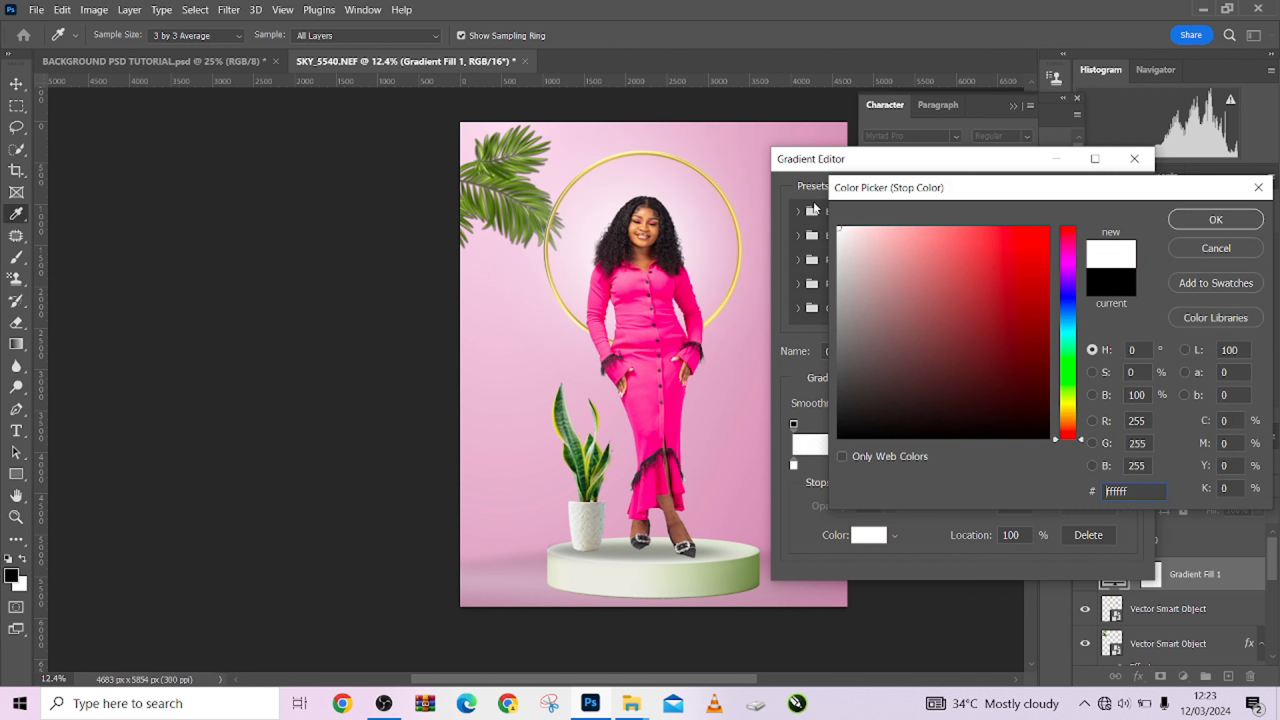
click(1230, 220)
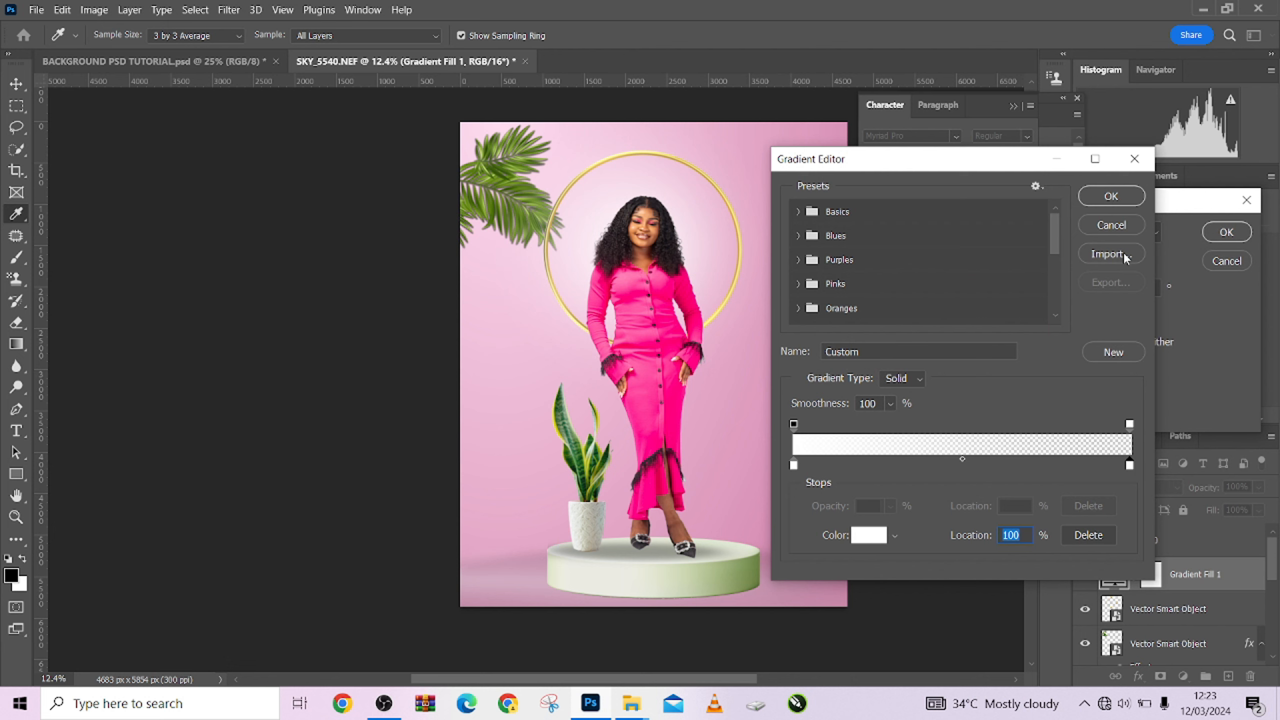
click(1110, 198)
Fine-tune the white glow's placement behind the woman's head and accept the gradient fill
mouse_move(651, 273)
mouse_down()
mouse_move(648, 578)
mouse_move(660, 584)
mouse_move(715, 302)
mouse_move(580, 513)
mouse_move(595, 533)
mouse_move(471, 166)
mouse_move(743, 211)
mouse_move(652, 267)
mouse_move(642, 259)
mouse_up()
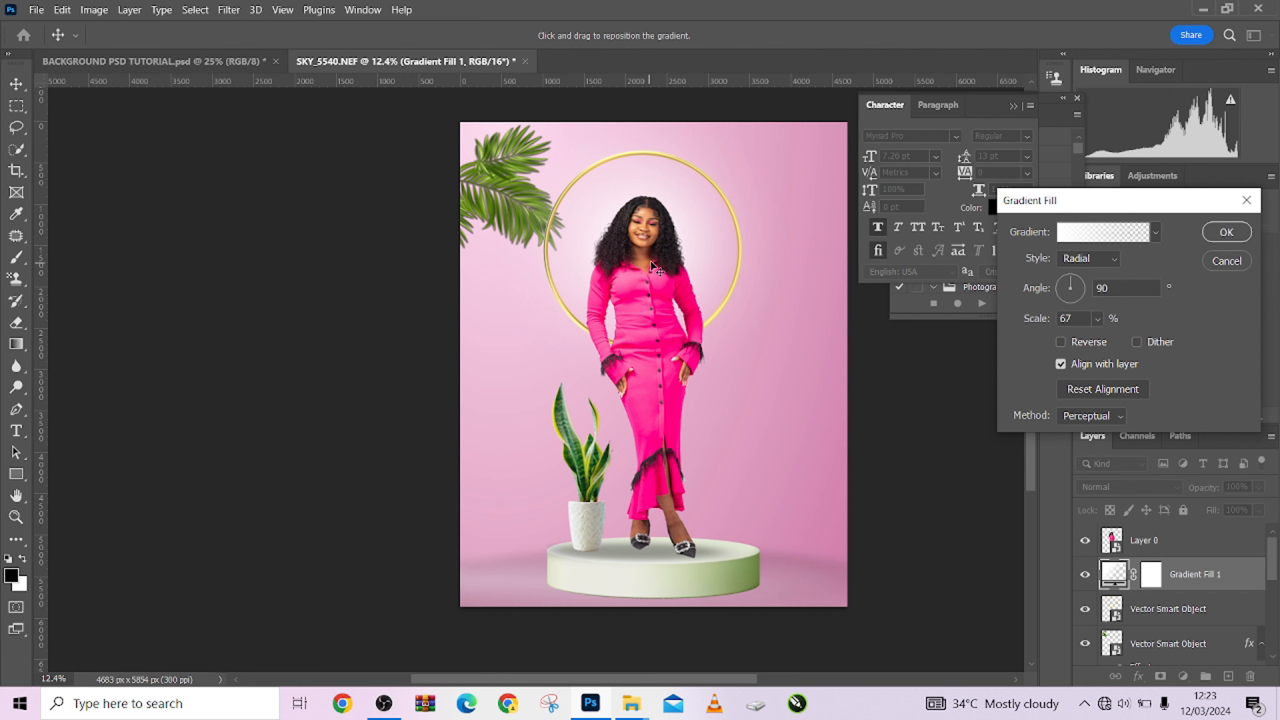
mouse_move(1023, 319)
mouse_down()
mouse_move(1039, 322)
mouse_move(1003, 327)
mouse_move(1024, 333)
mouse_up()
click(1210, 235)
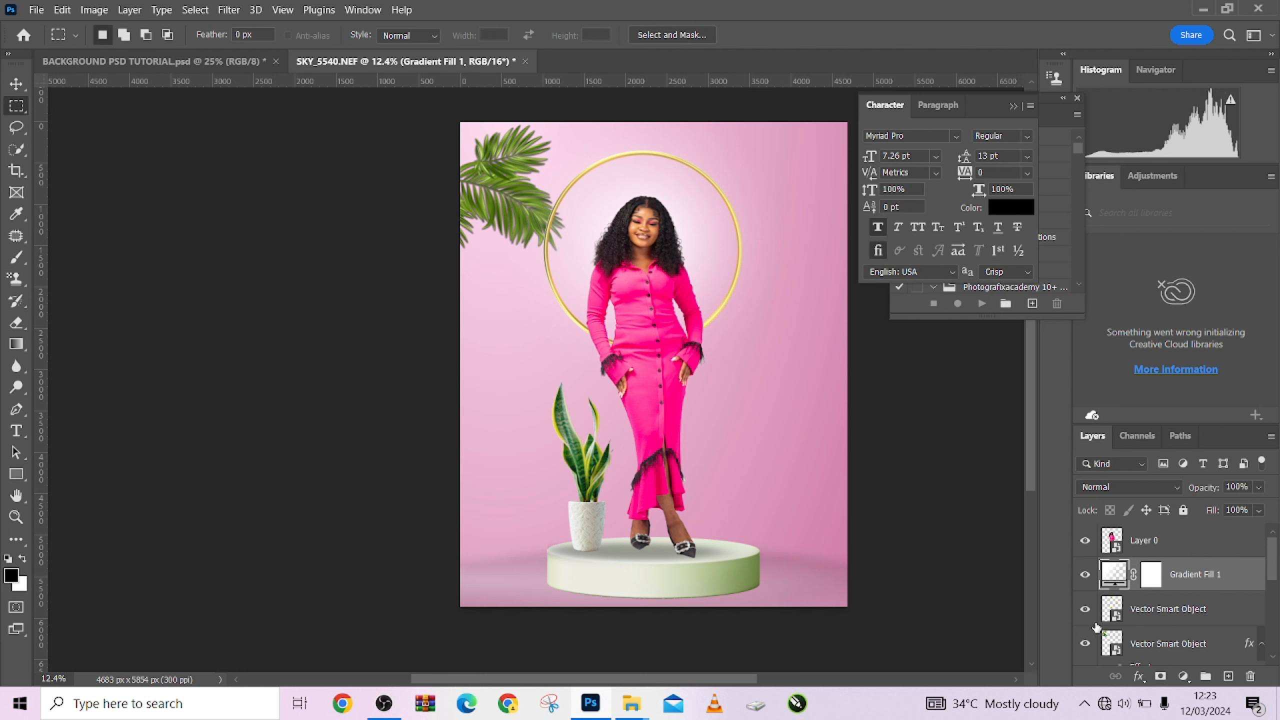
Toggle the visibility of the POT FLEUR, Layer 2 and plattform layers to check what each one contains
scroll(1097, 626, down, 3)
click(1086, 608)
click(1086, 608)
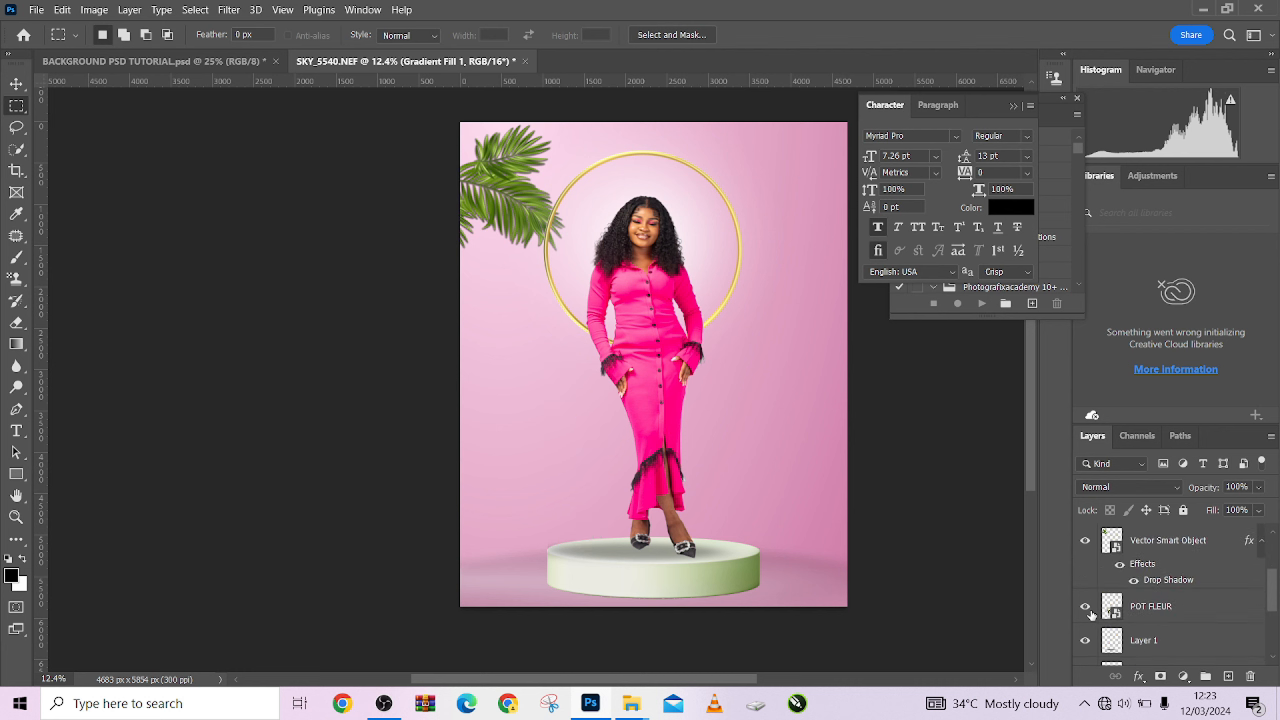
click(16, 83)
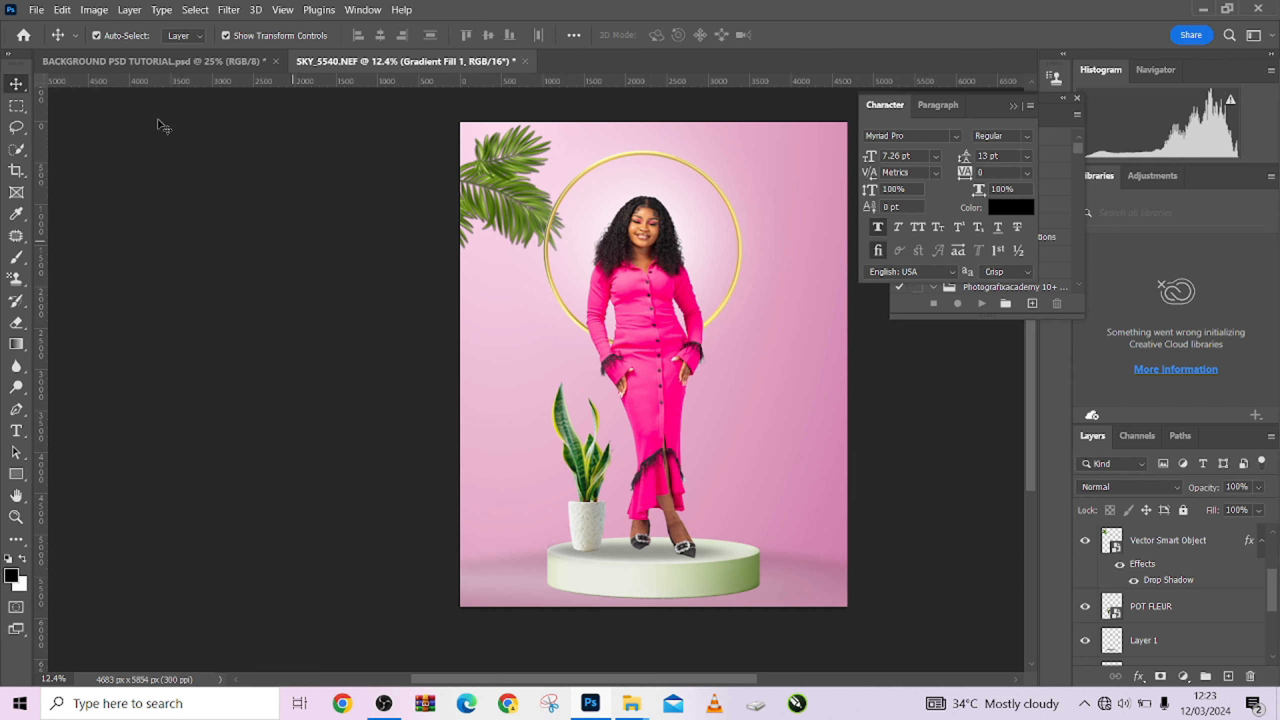
scroll(1129, 630, down, 5)
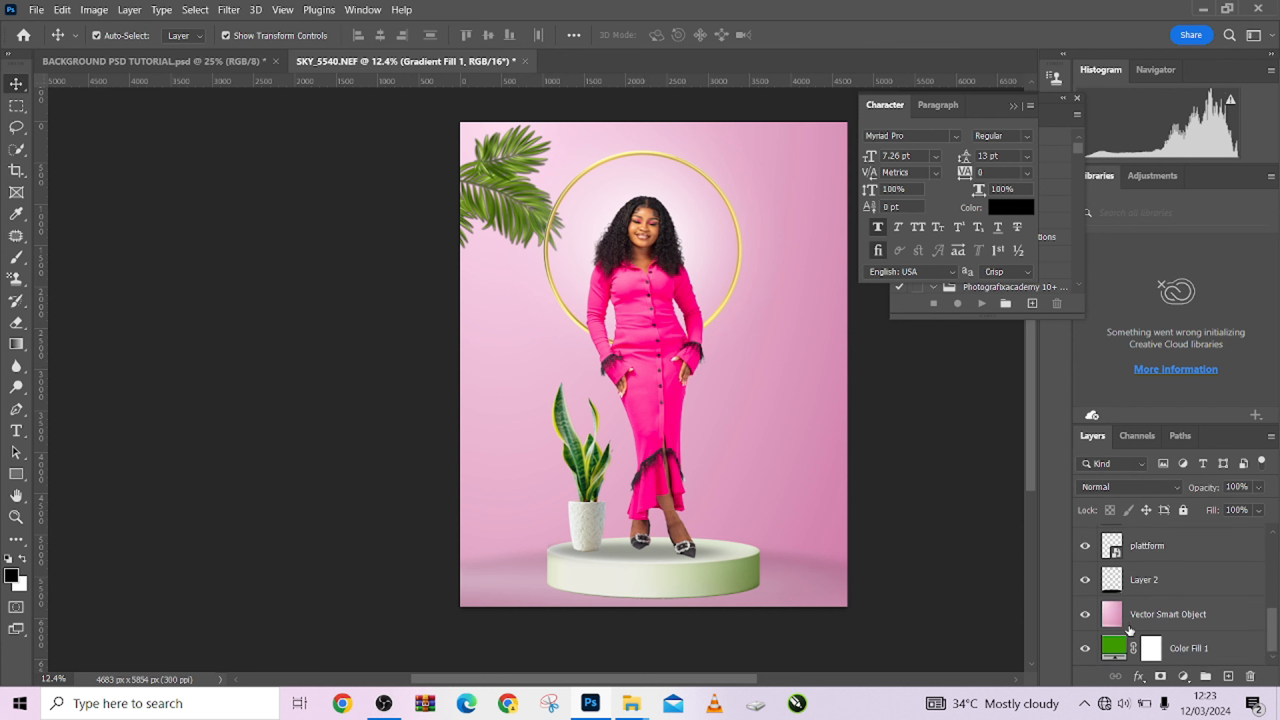
click(1086, 582)
click(1086, 579)
click(1086, 548)
click(1087, 548)
Apply Hue/Saturation to the plattform layer with Saturation -87 and Lightness +7, and hide the transform controls
click(1167, 547)
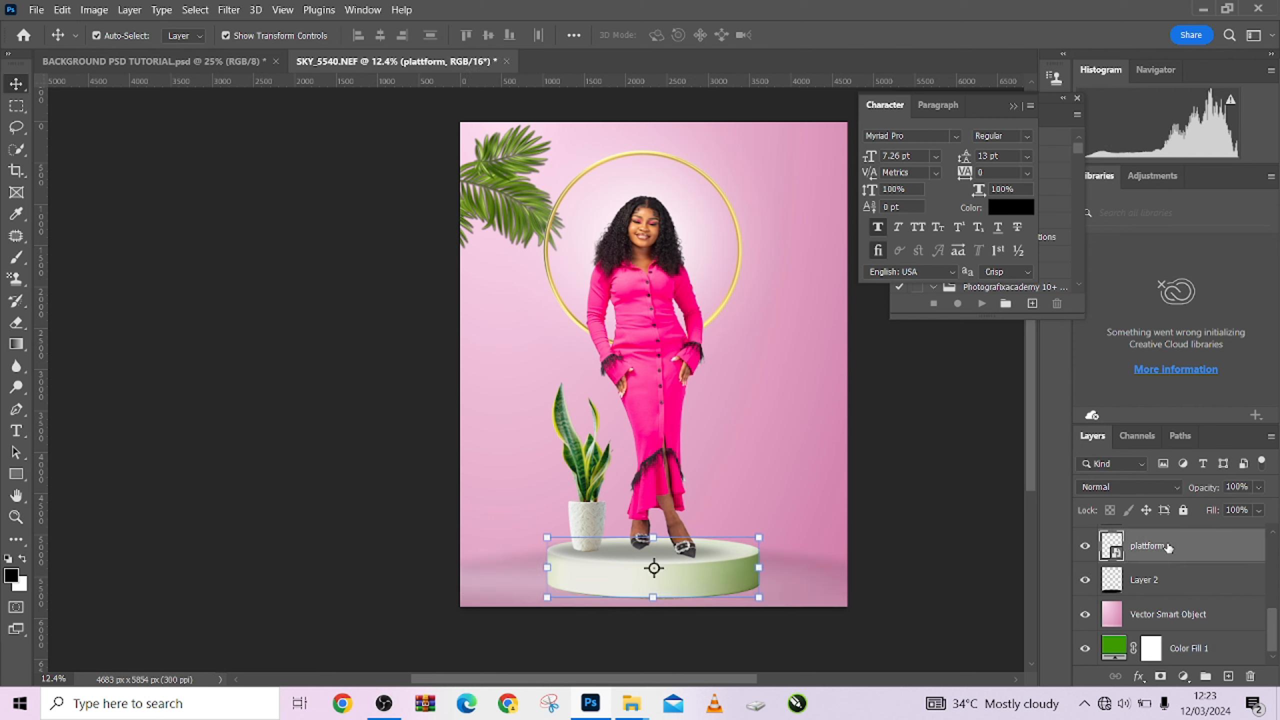
key(ctrl+u)
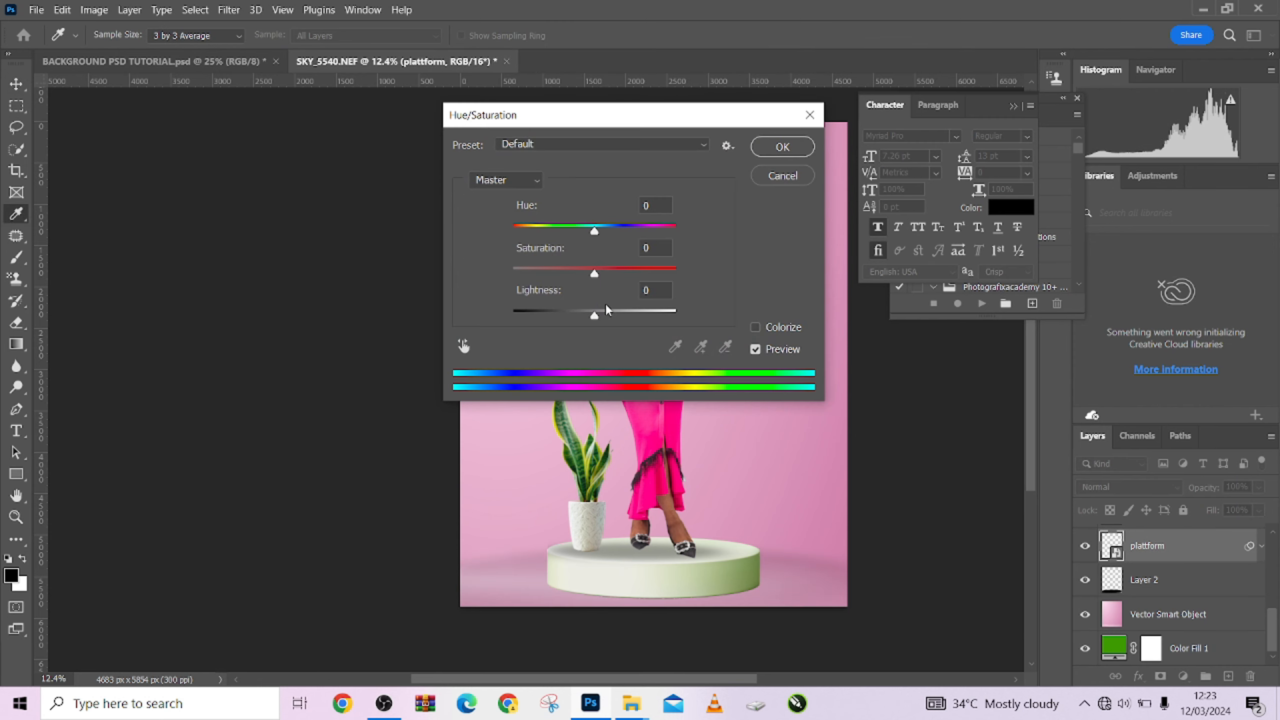
drag(563, 263, 523, 267)
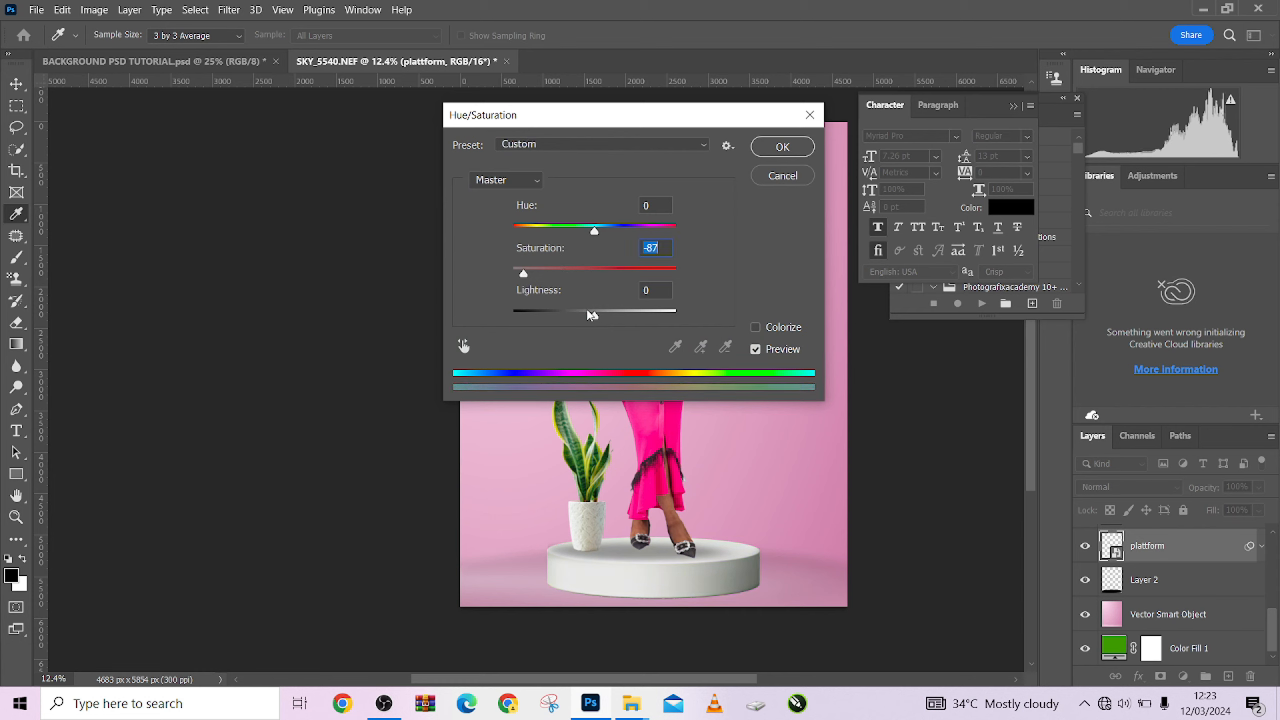
mouse_move(594, 315)
mouse_down()
mouse_move(582, 317)
mouse_move(602, 319)
mouse_up()
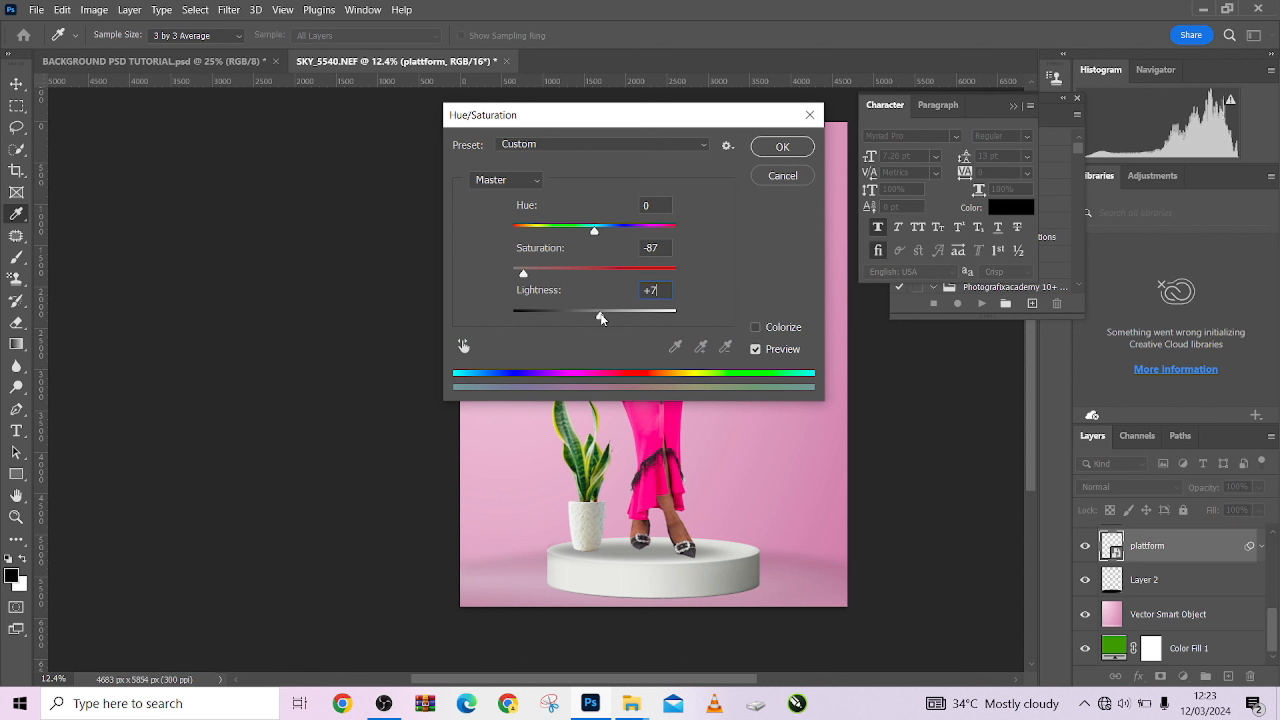
click(805, 146)
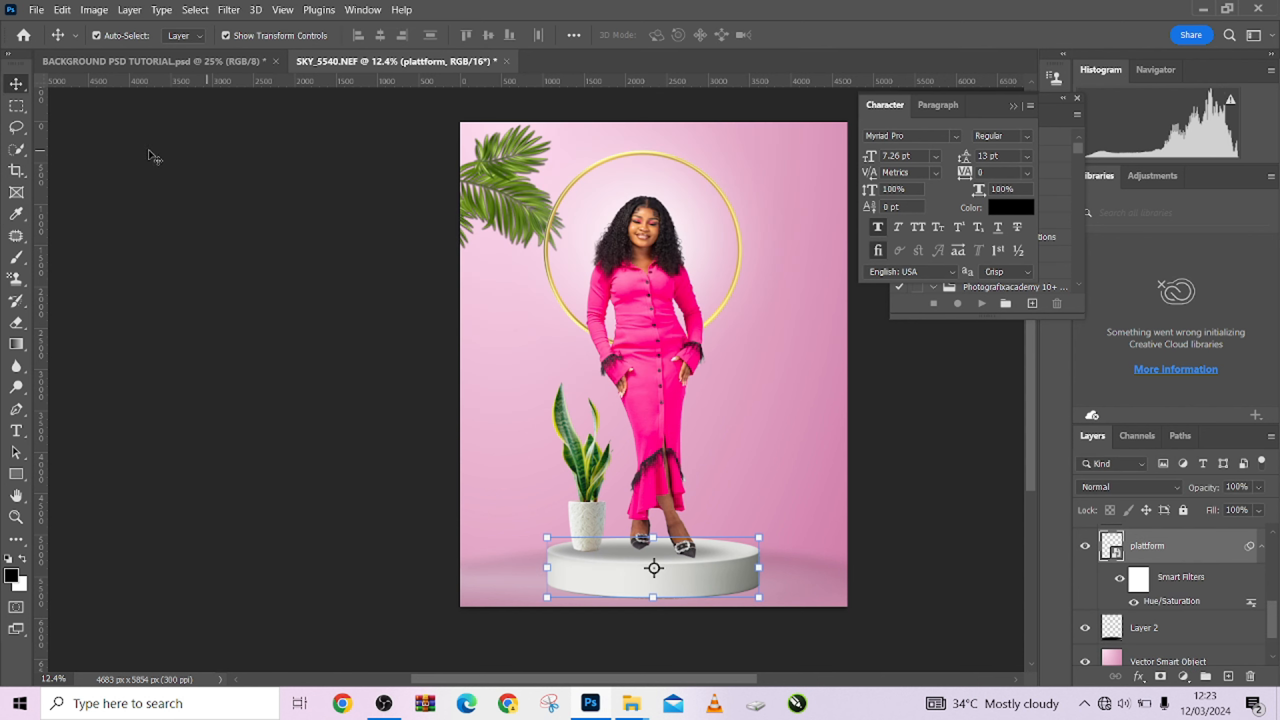
click(20, 109)
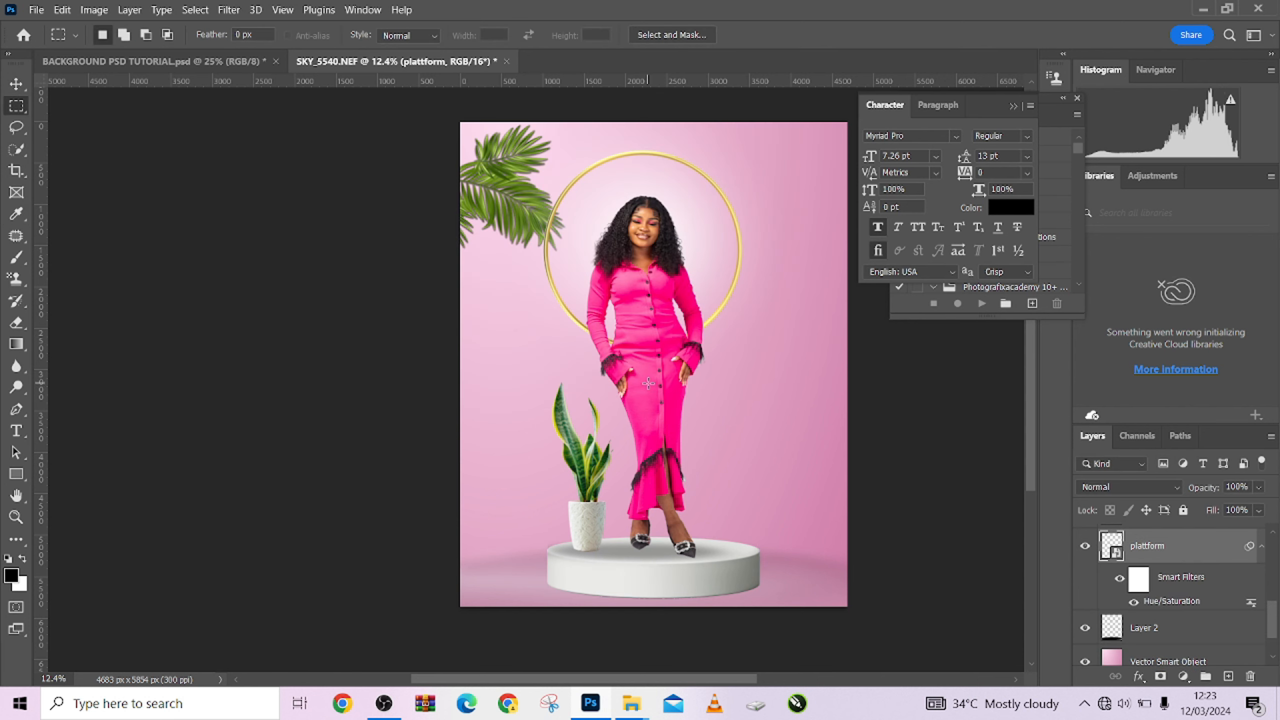
scroll(650, 383, down, 3)
drag(645, 380, 658, 399)
scroll(661, 395, up, 2)
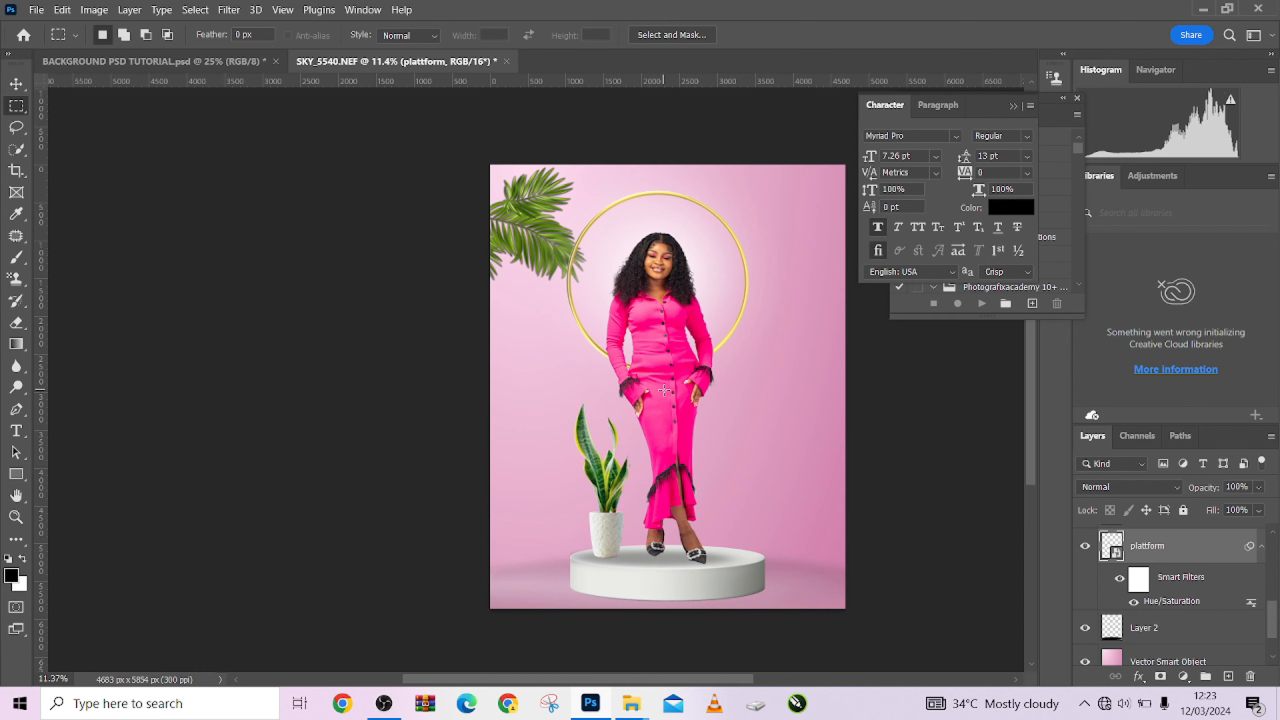
scroll(662, 381, down, 1)
scroll(662, 381, up, 1)
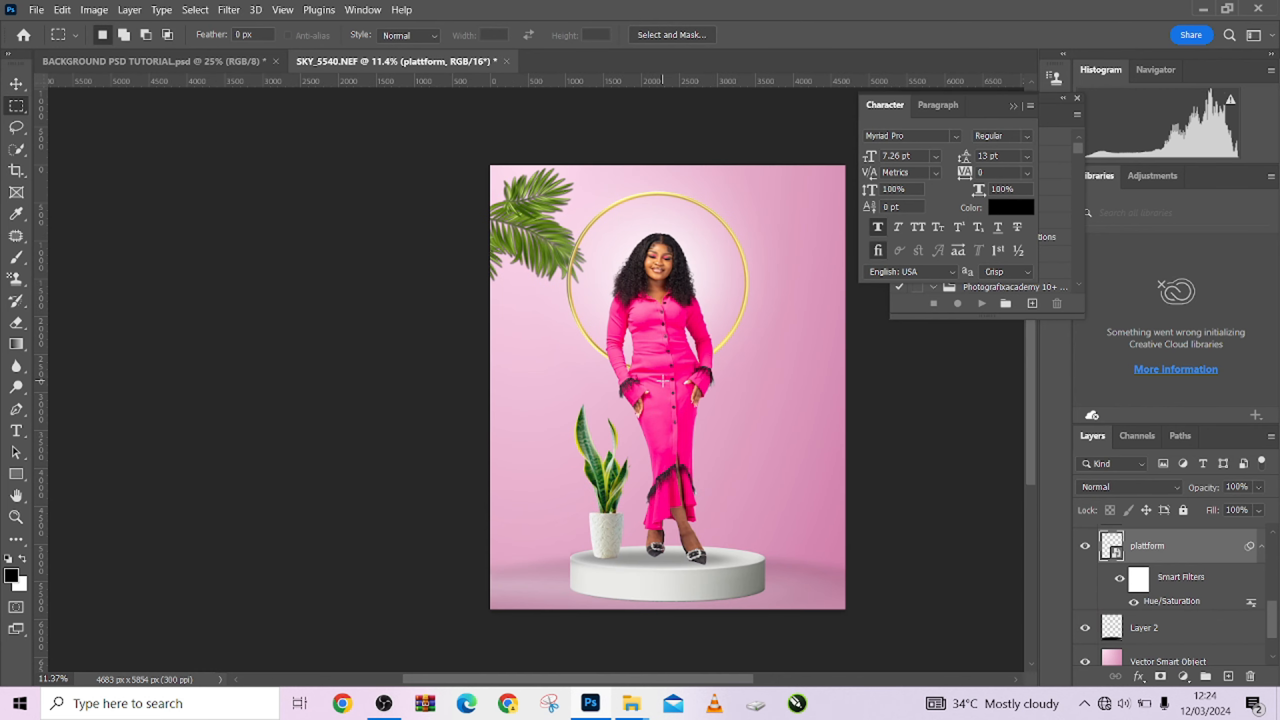
scroll(662, 379, down, 1)
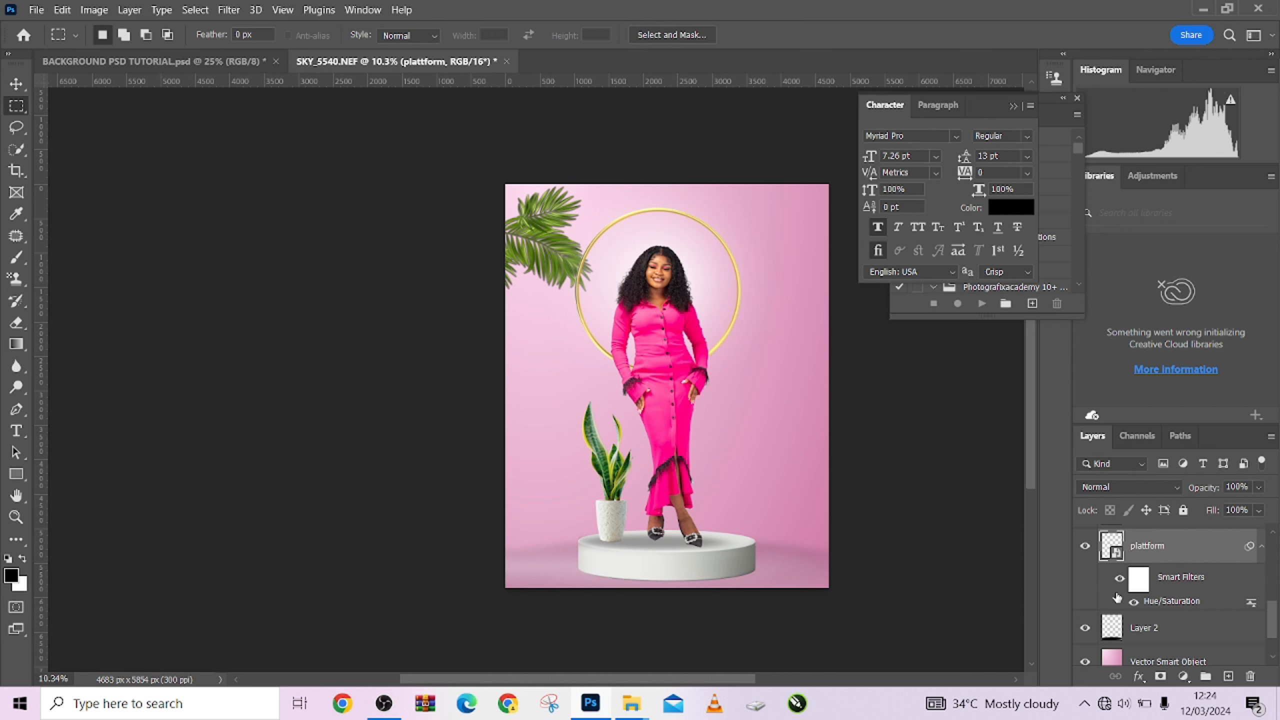
Apply Hue/Saturation to the palm leaves' smart object layer, lowering Saturation to about -45 and slightly reducing Lightness
scroll(1117, 598, down, 5)
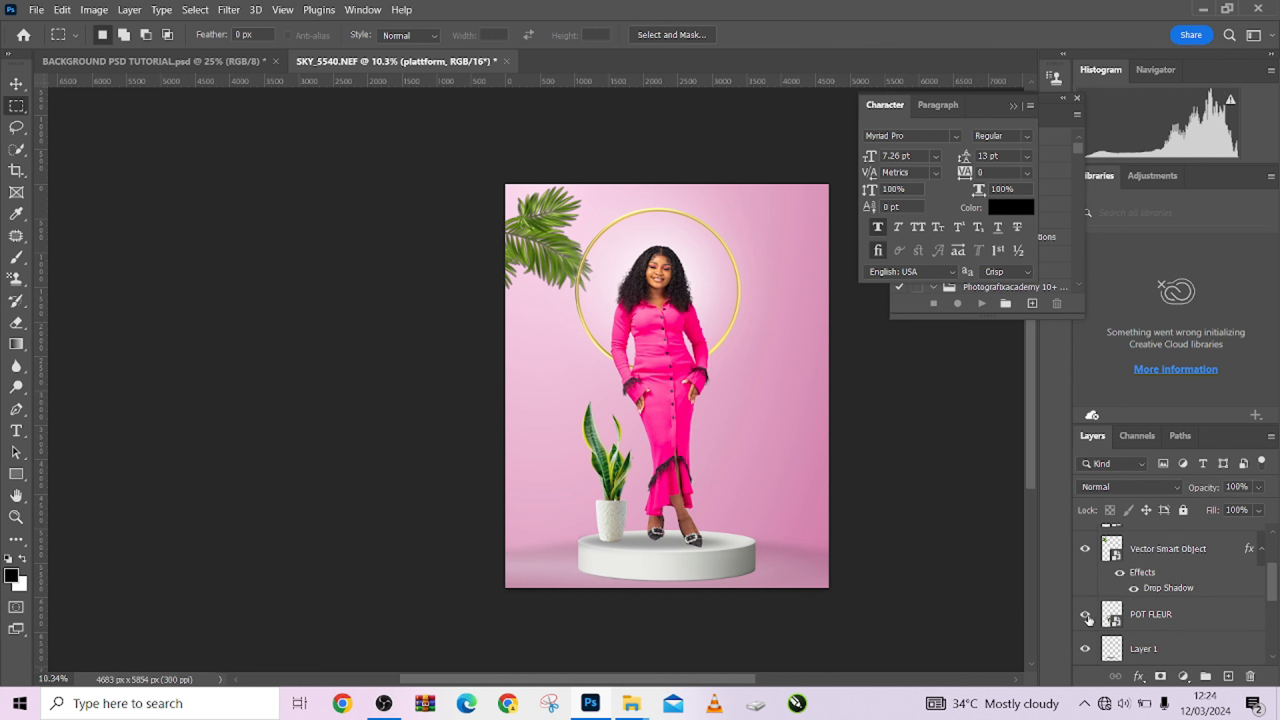
click(1086, 615)
click(1088, 613)
click(1087, 551)
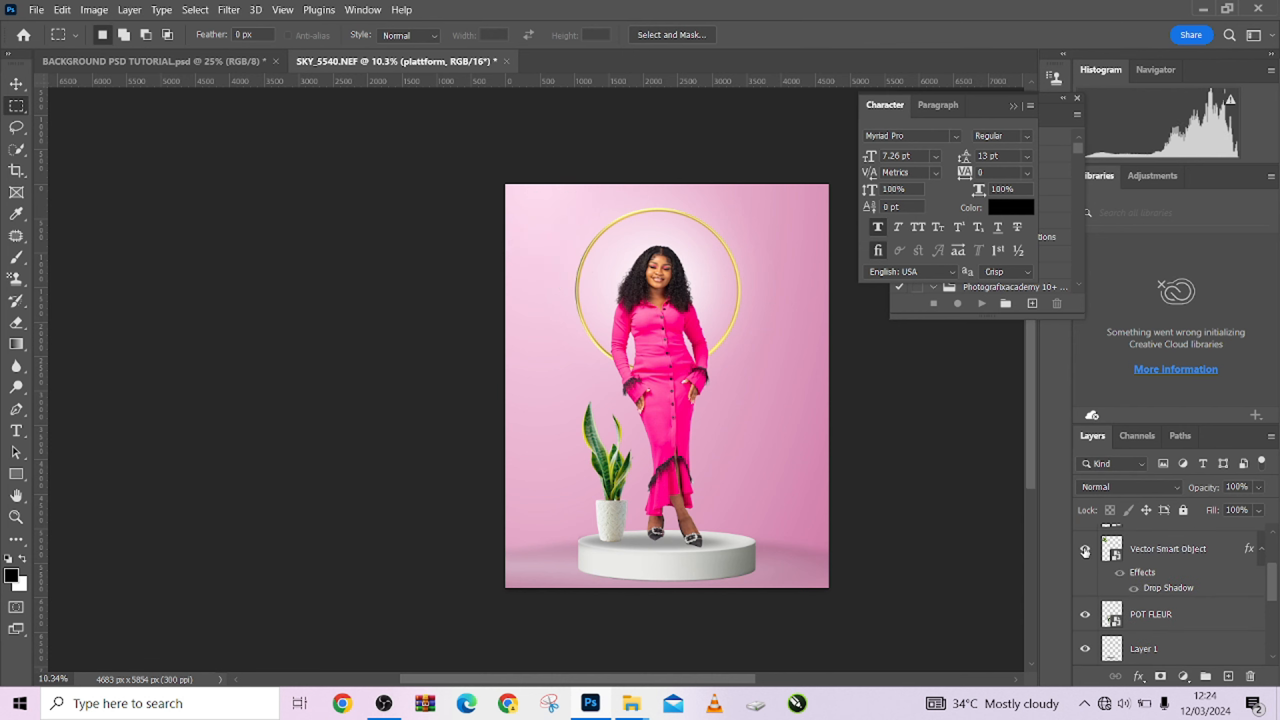
click(1086, 551)
click(1146, 553)
key(i)
key(ctrl+u)
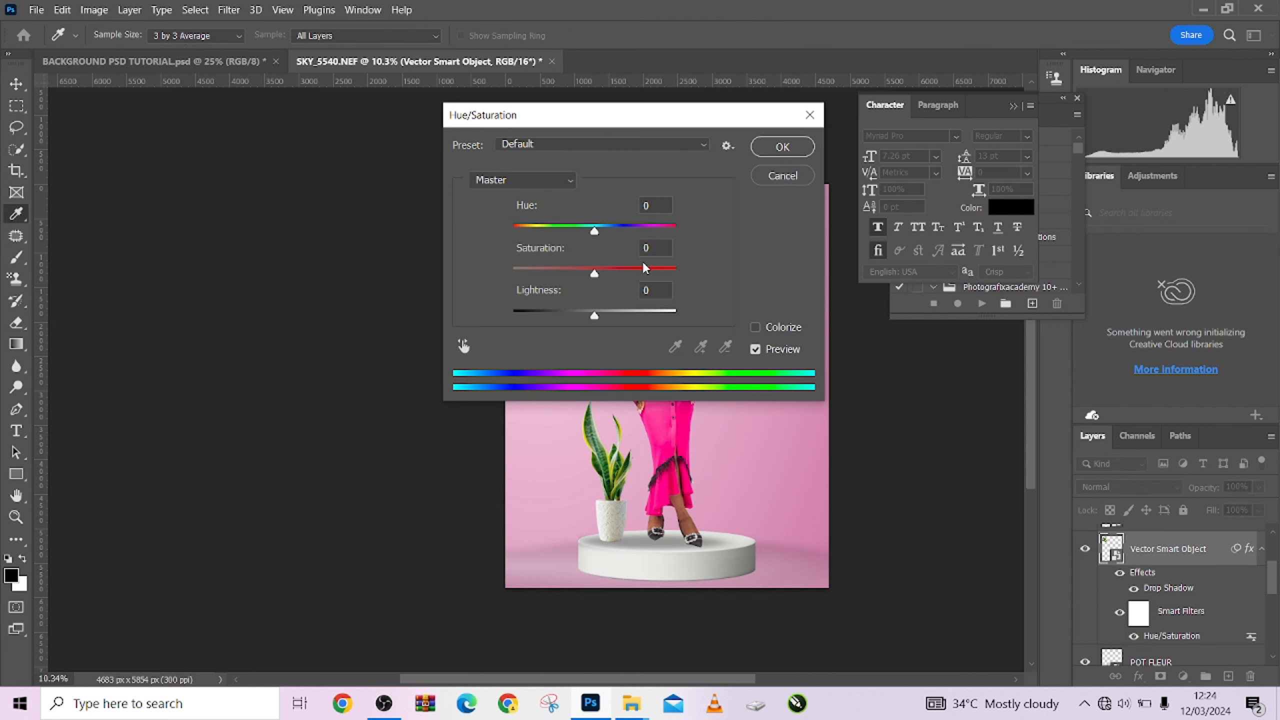
drag(580, 114, 910, 134)
drag(923, 294, 883, 295)
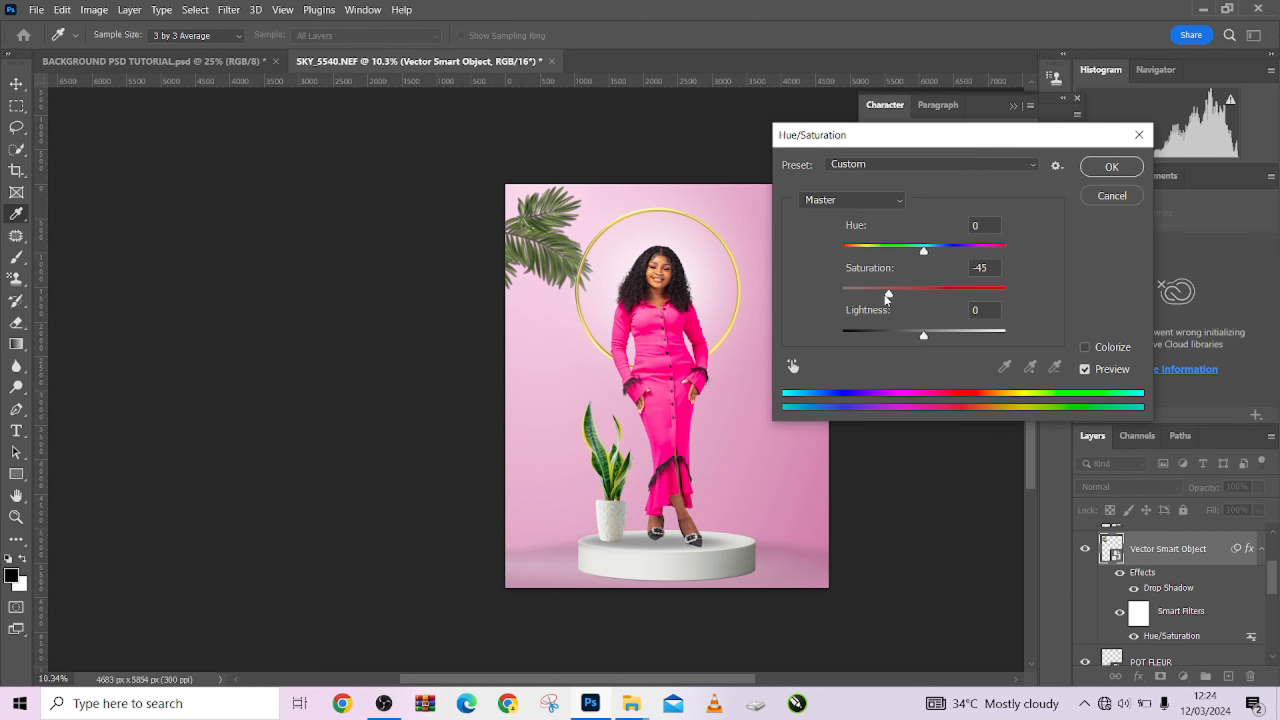
drag(923, 335, 908, 337)
click(1111, 169)
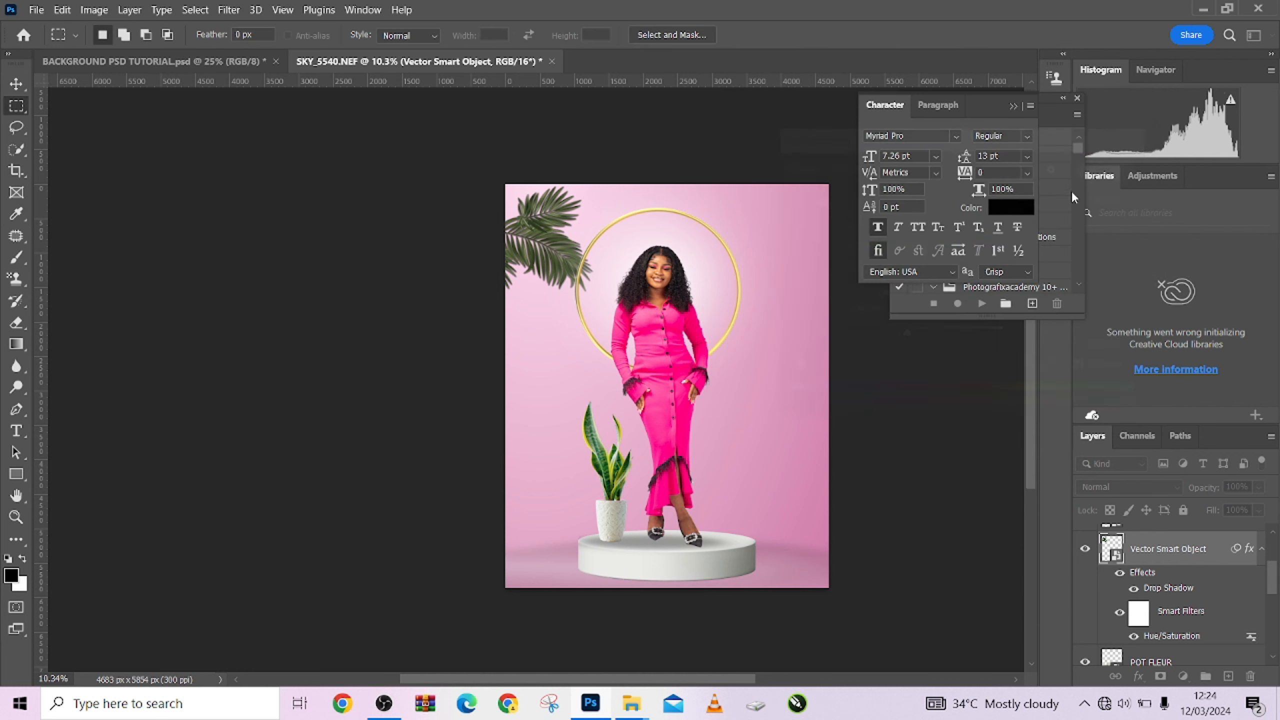
Add a Curves adjustment above Layer 0 and brighten the midtones by raising the curve from Input 109 to Output 135
scroll(665, 376, up, 2)
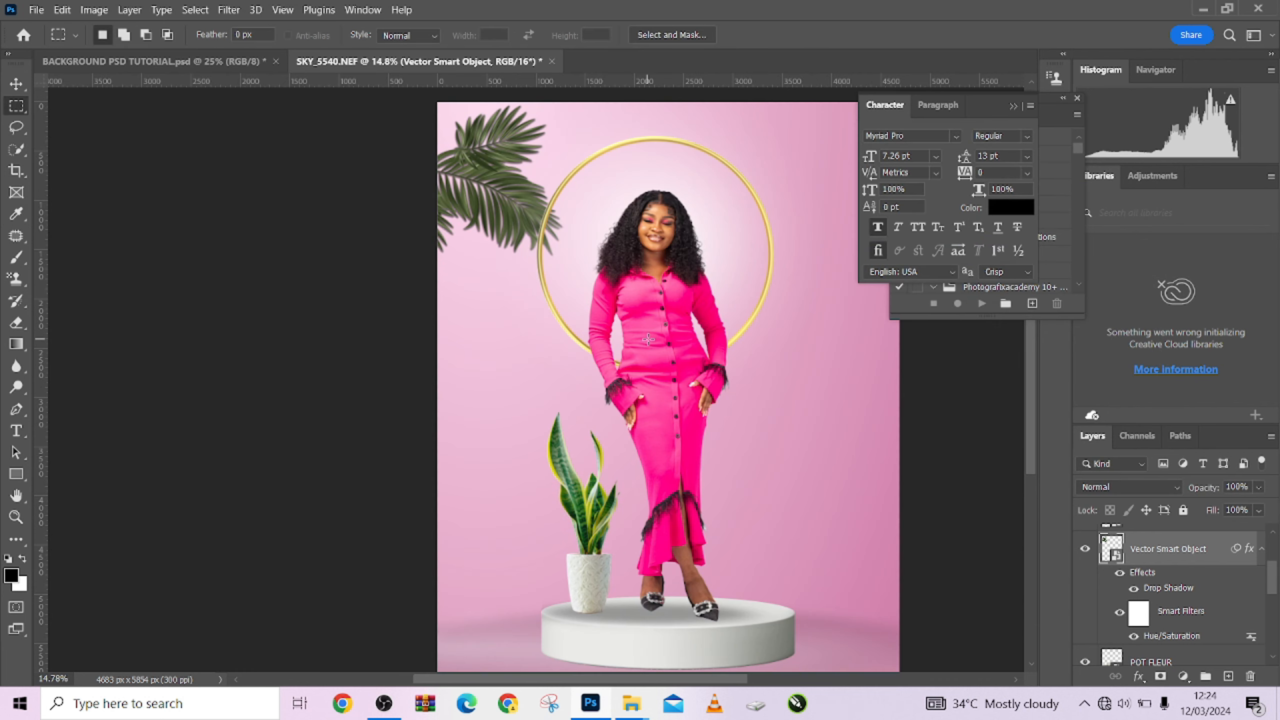
scroll(648, 339, down, 2)
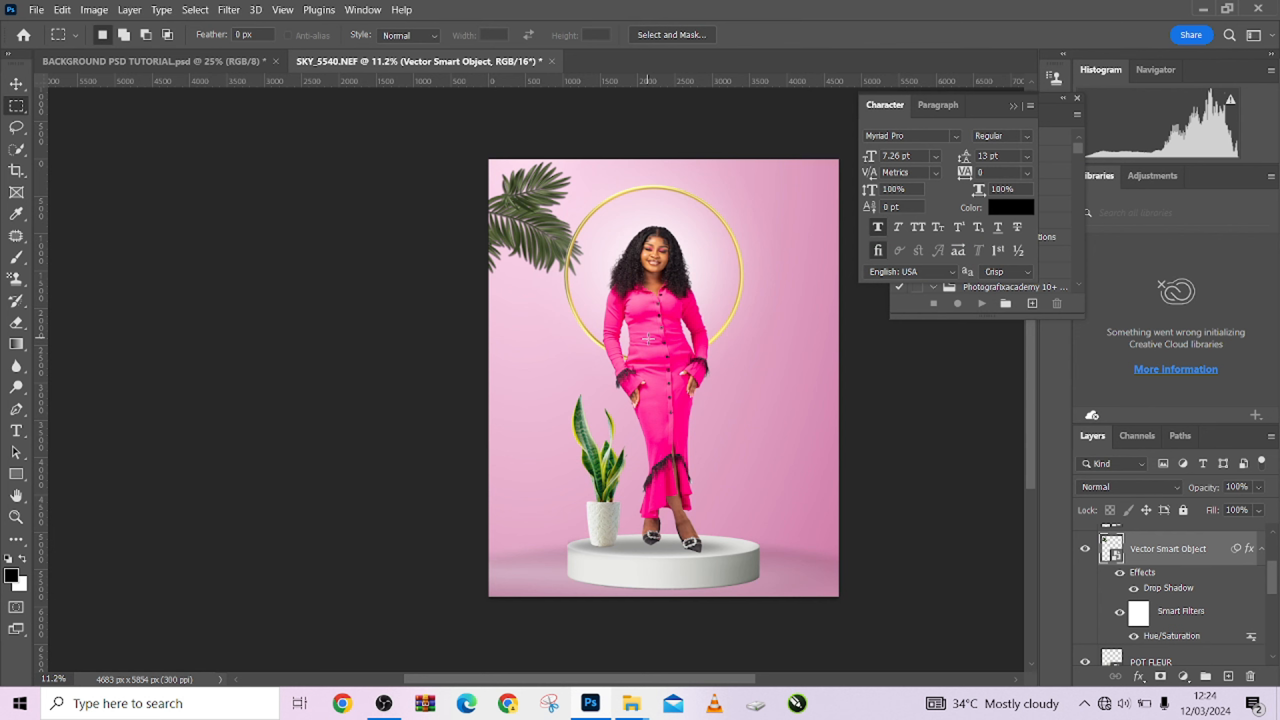
scroll(1185, 589, up, 3)
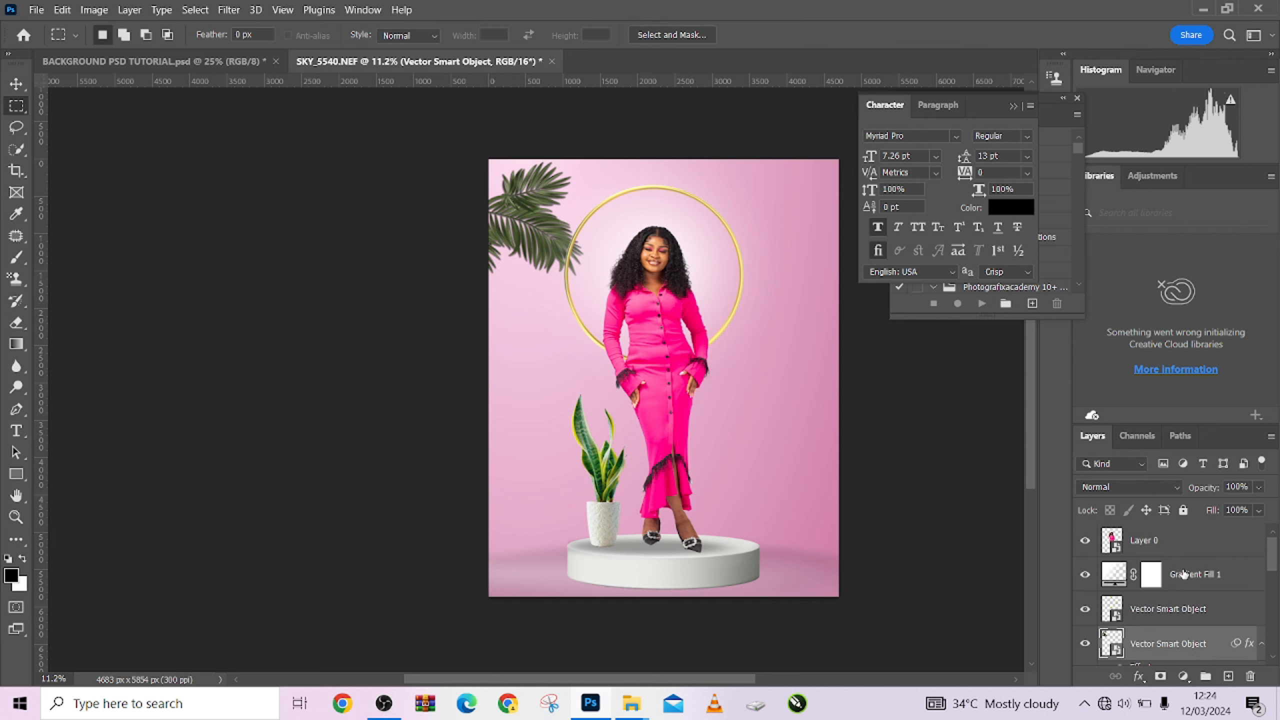
click(1173, 555)
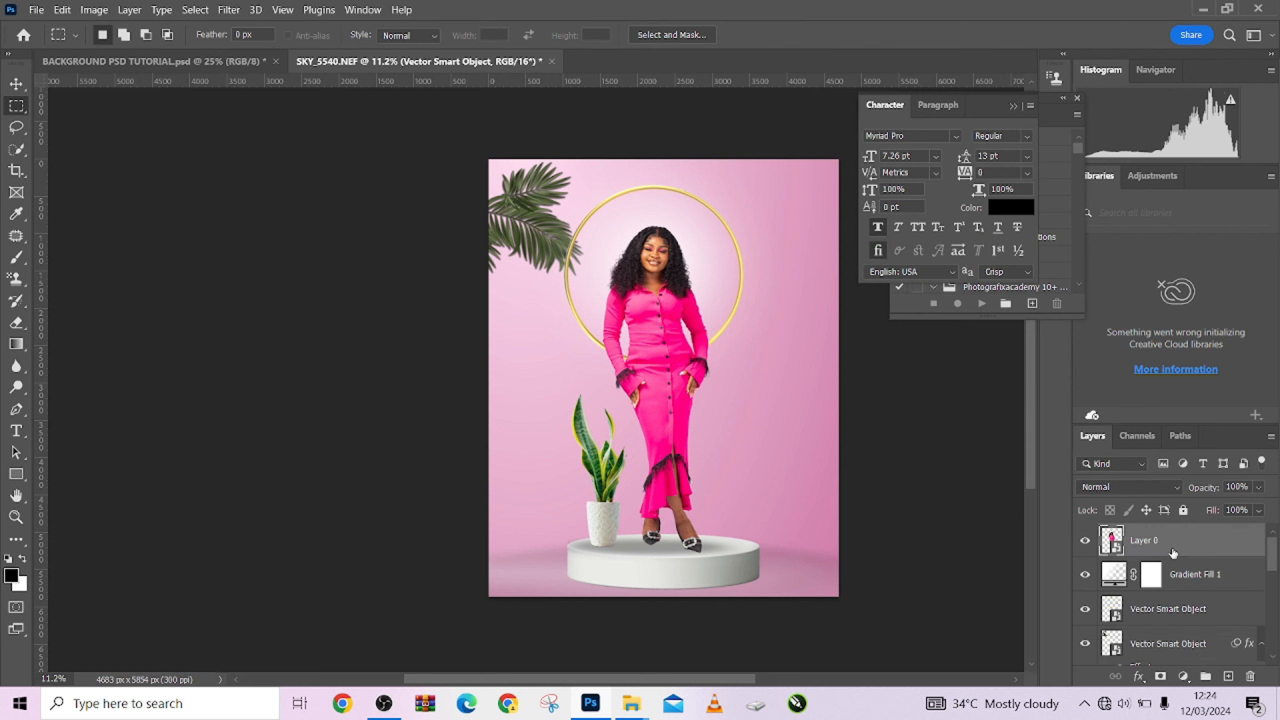
click(1183, 676)
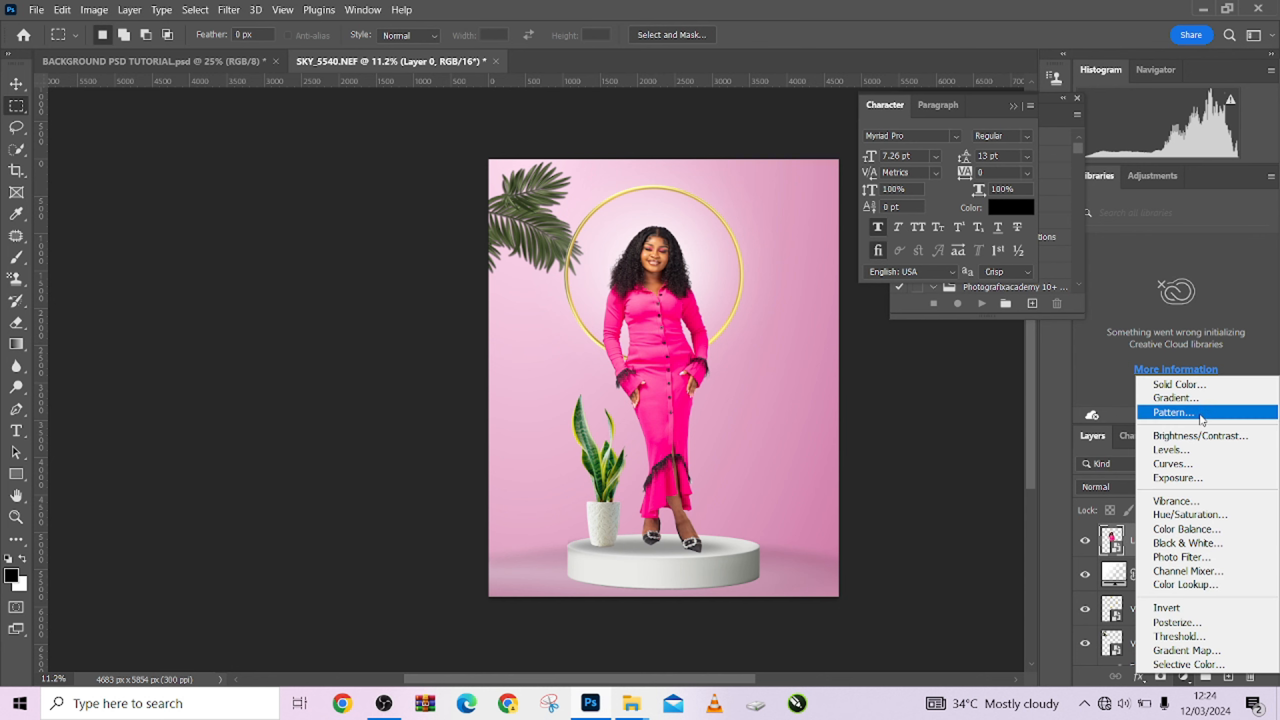
click(1175, 465)
drag(908, 482, 911, 468)
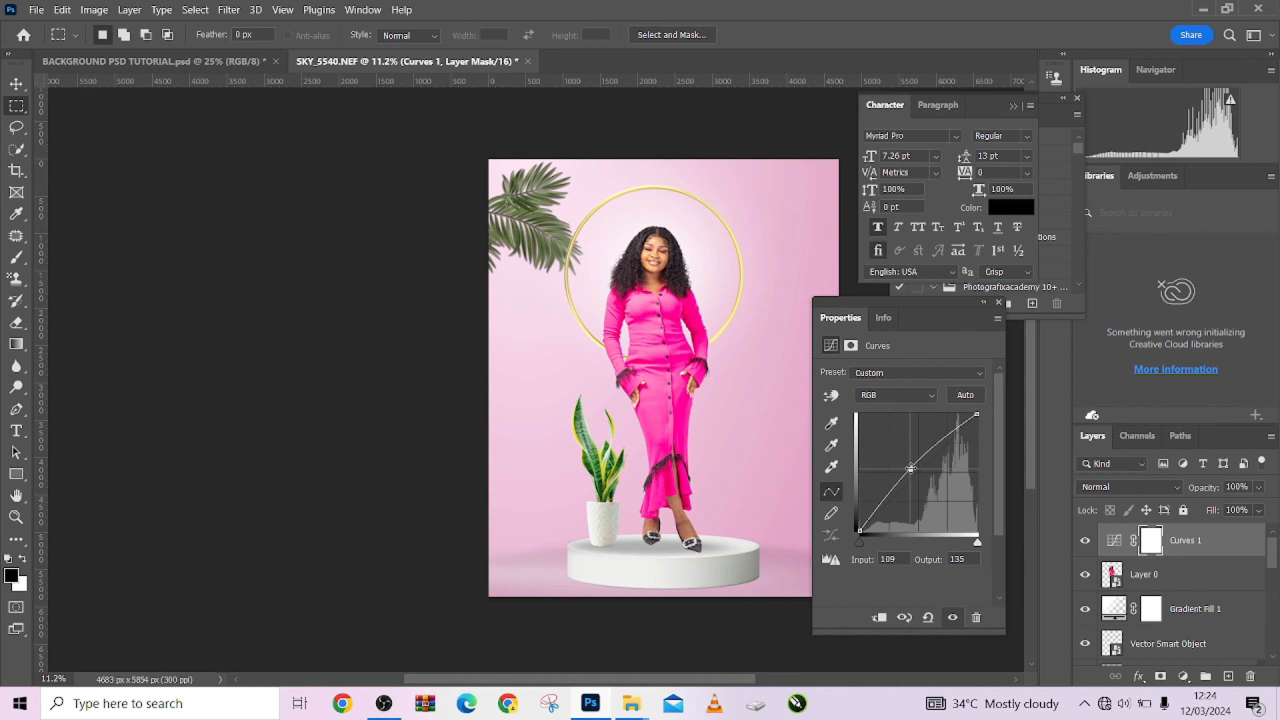
Invert the Curves mask to black and paint the brightening onto the woman's face with a soft white brush of 296 px
key(ctrl+i)
key(b)
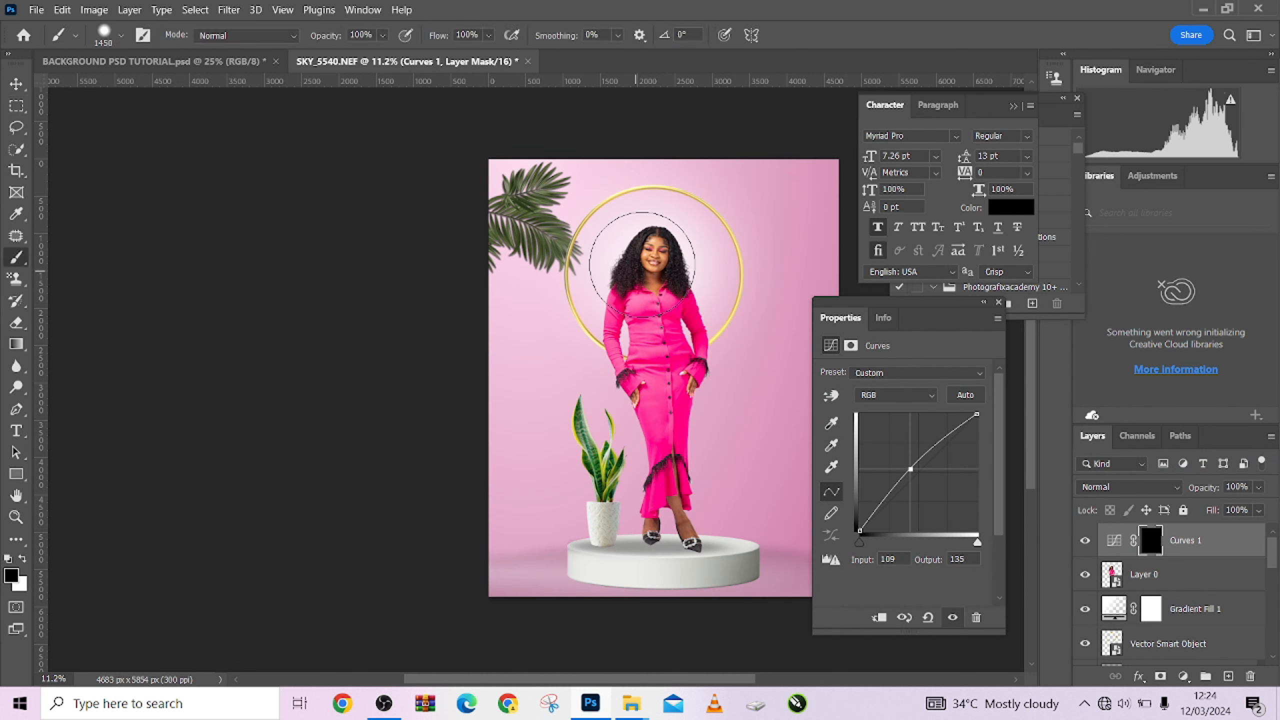
key(p)
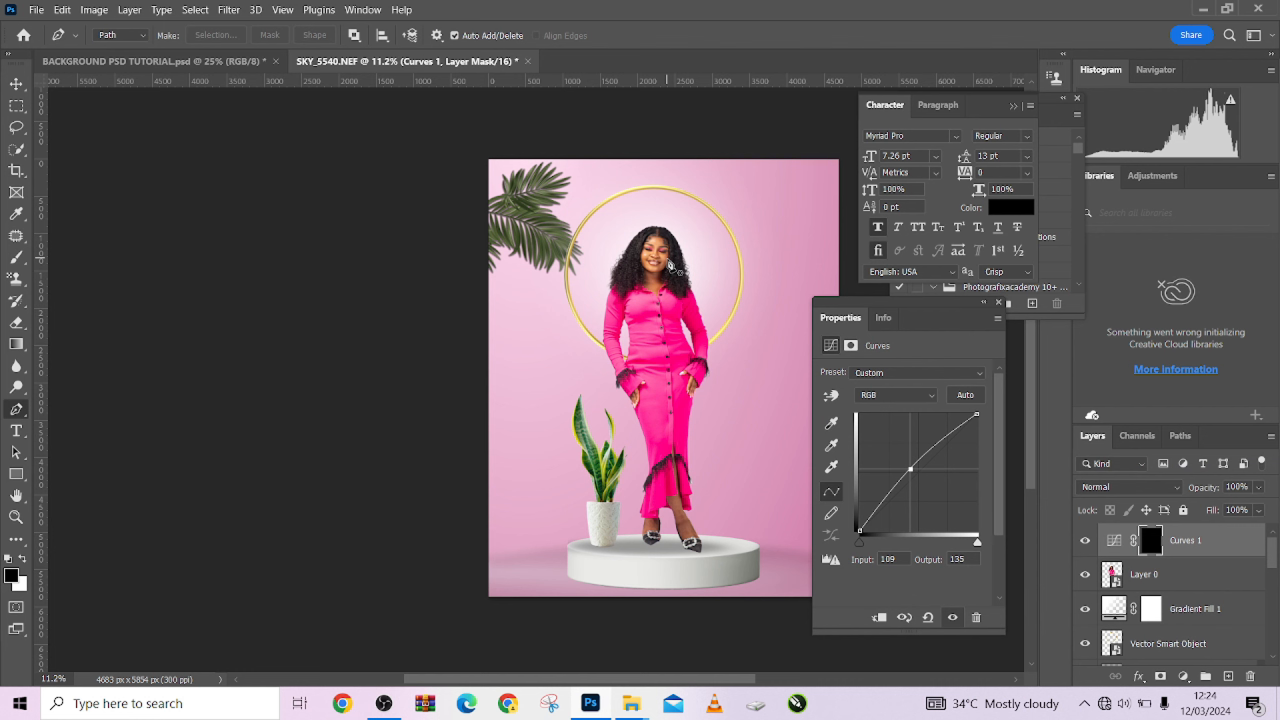
key(b)
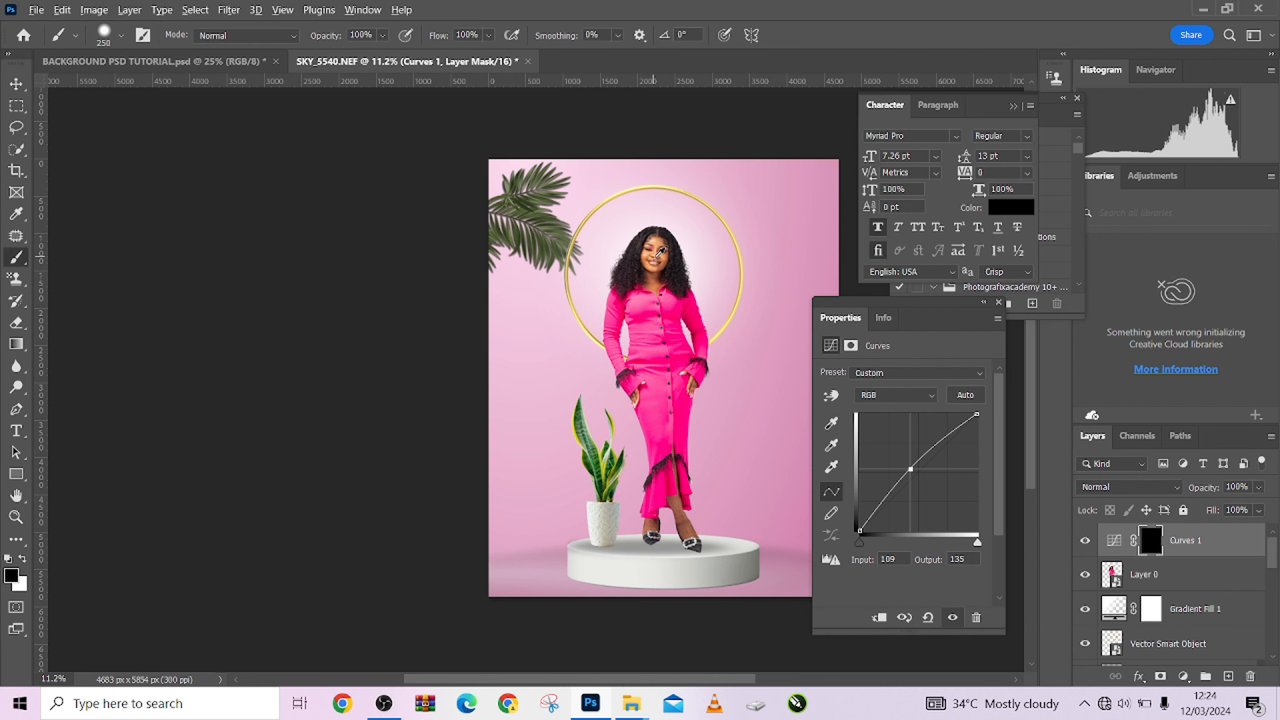
scroll(659, 250, up, 3)
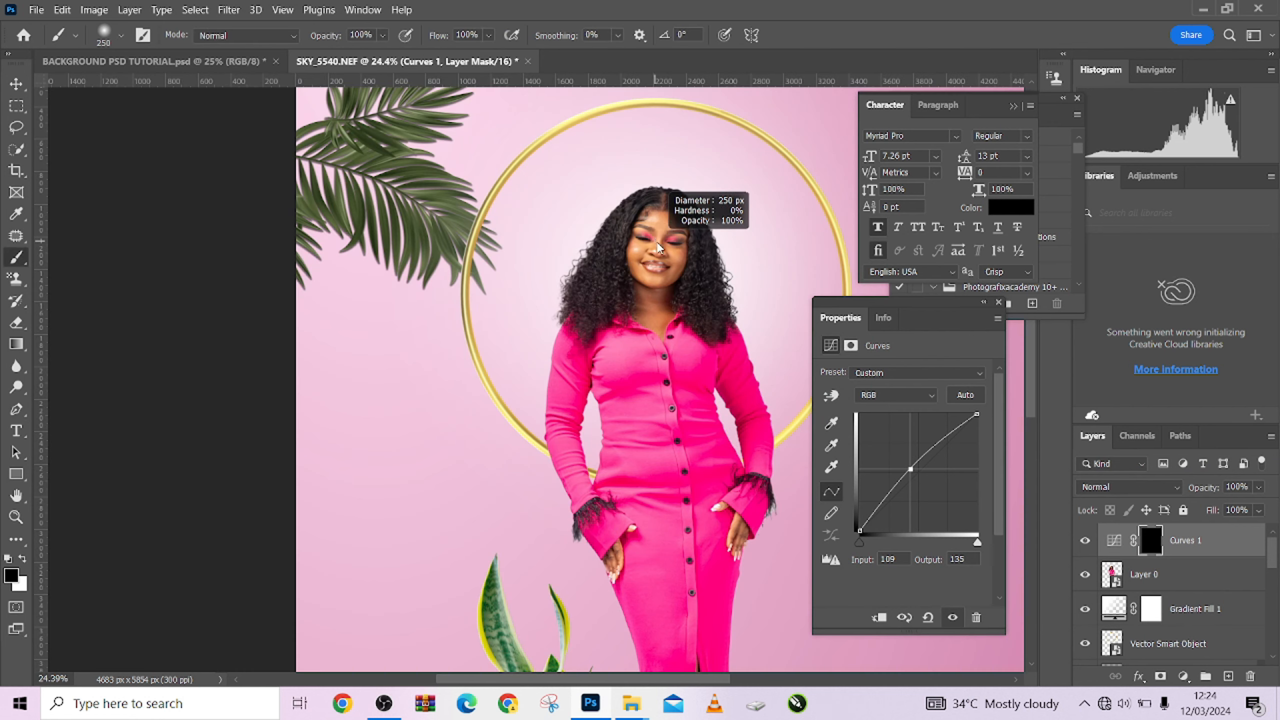
drag(657, 243, 663, 243)
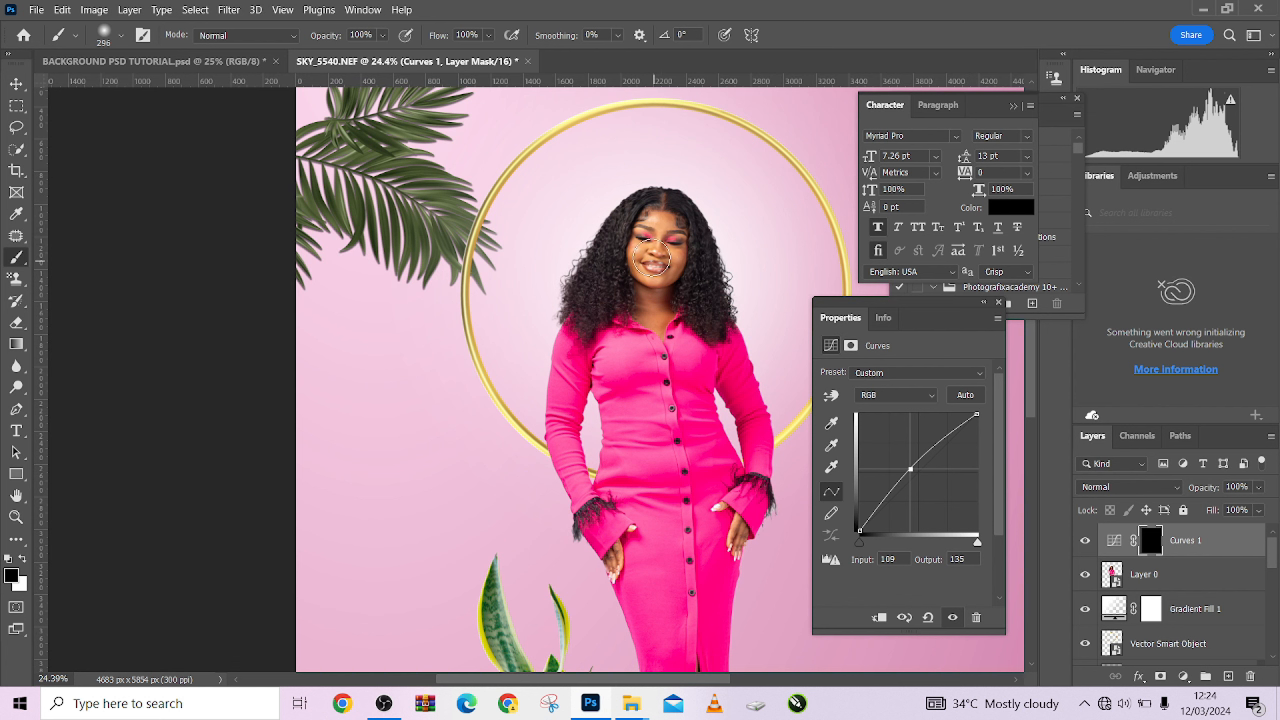
key(x)
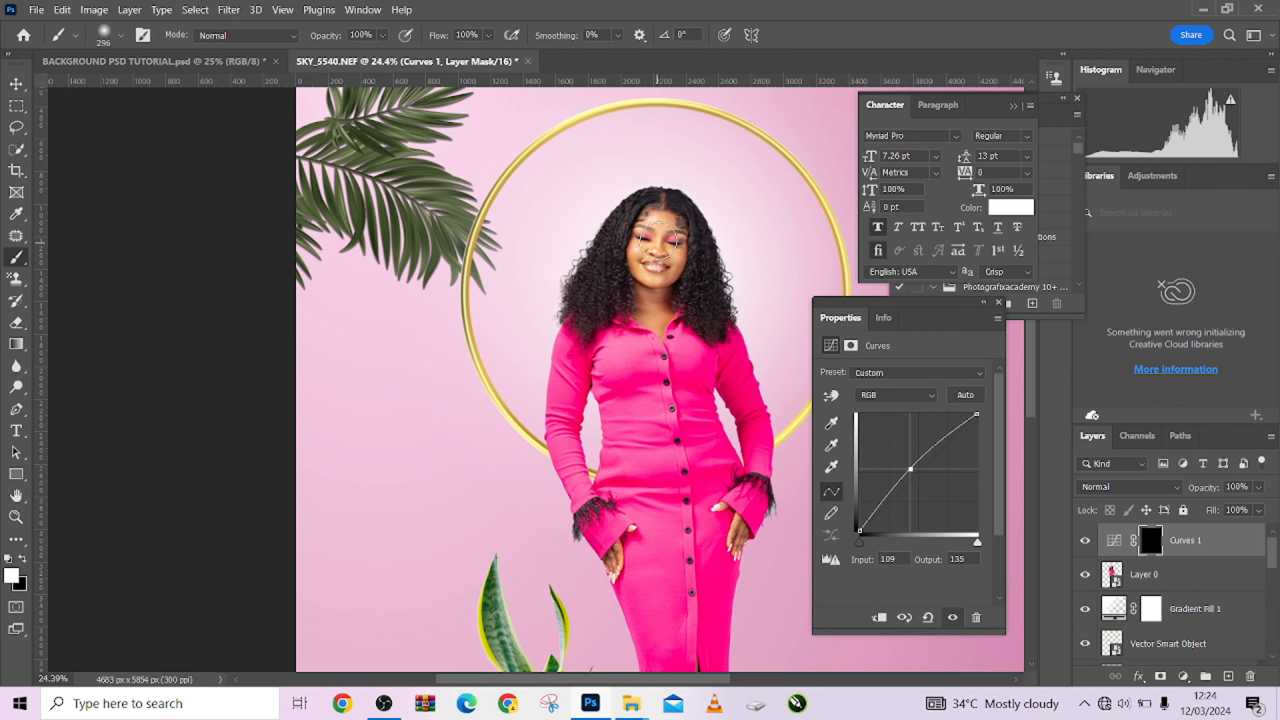
scroll(658, 241, down, 3)
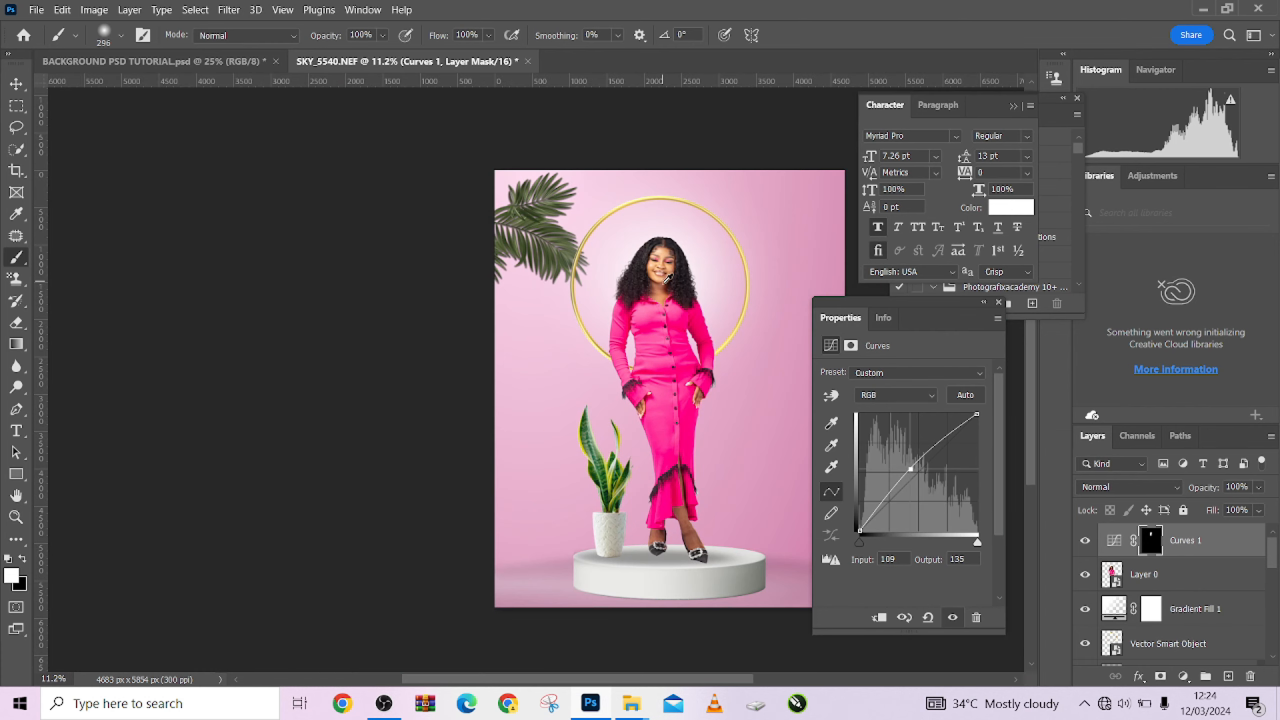
Lower the Curves 1 layer's opacity to 77% and compare the face with the adjustment on and off
click(1087, 541)
click(1087, 541)
click(1259, 504)
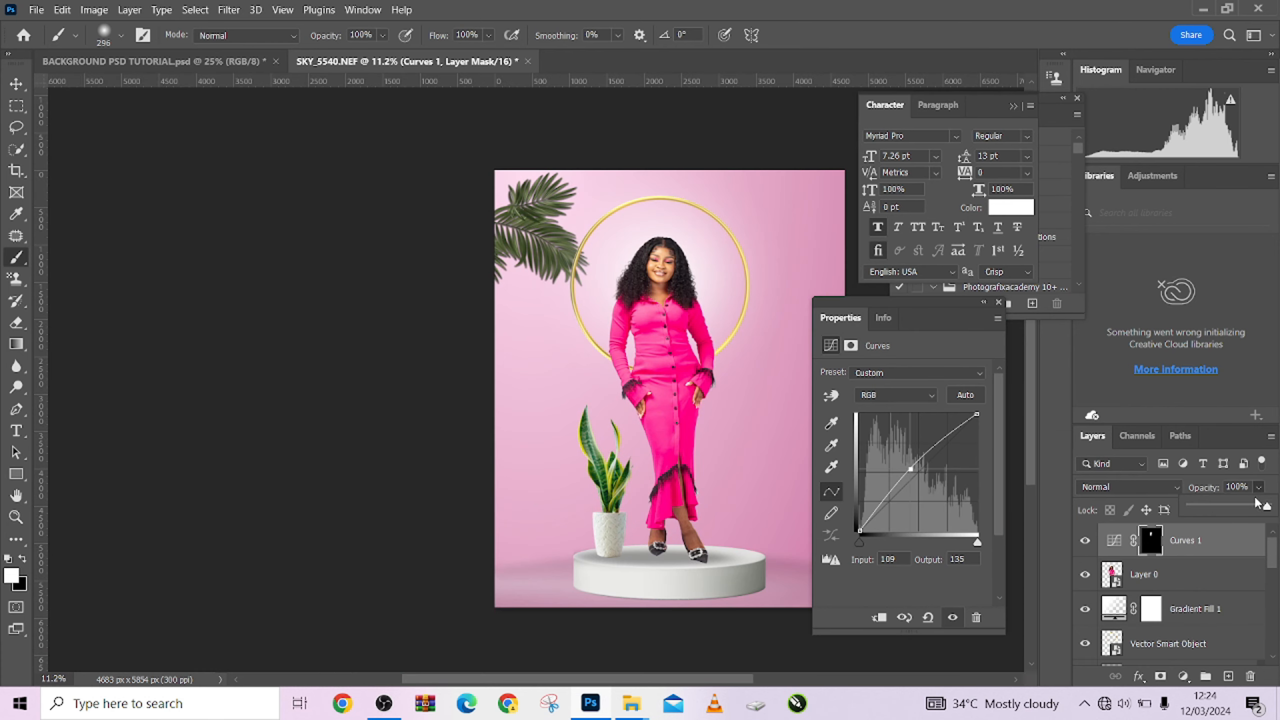
click(1253, 509)
key(alt)
click(983, 304)
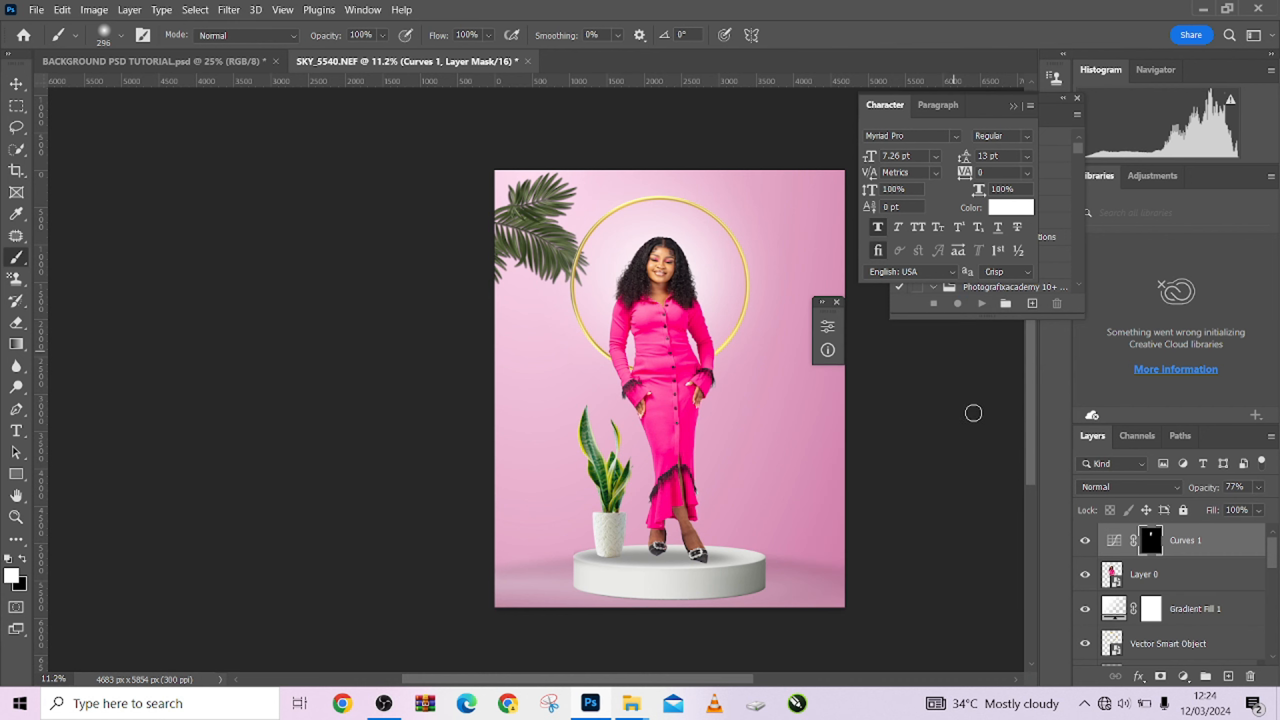
click(1084, 545)
click(1085, 545)
click(1085, 544)
drag(639, 388, 603, 386)
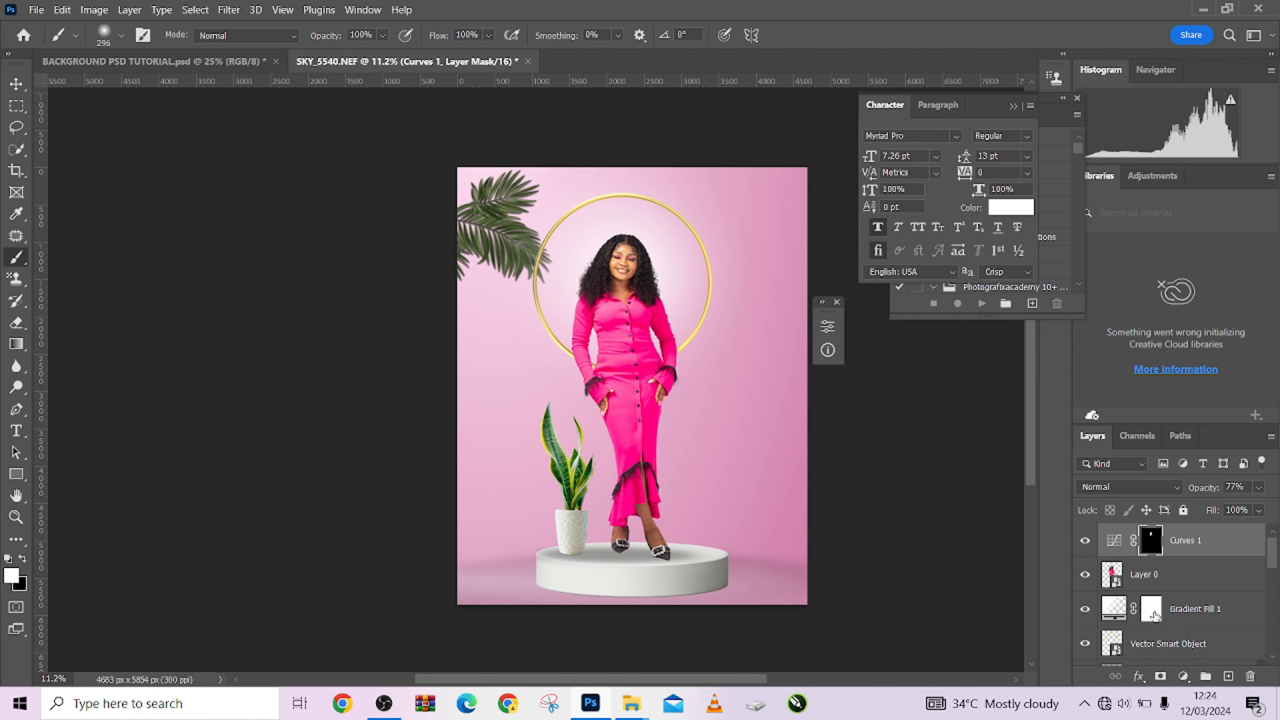
Add a new empty layer directly above the pink background's Vector Smart Object
scroll(1154, 615, down, 2)
scroll(1152, 625, down, 4)
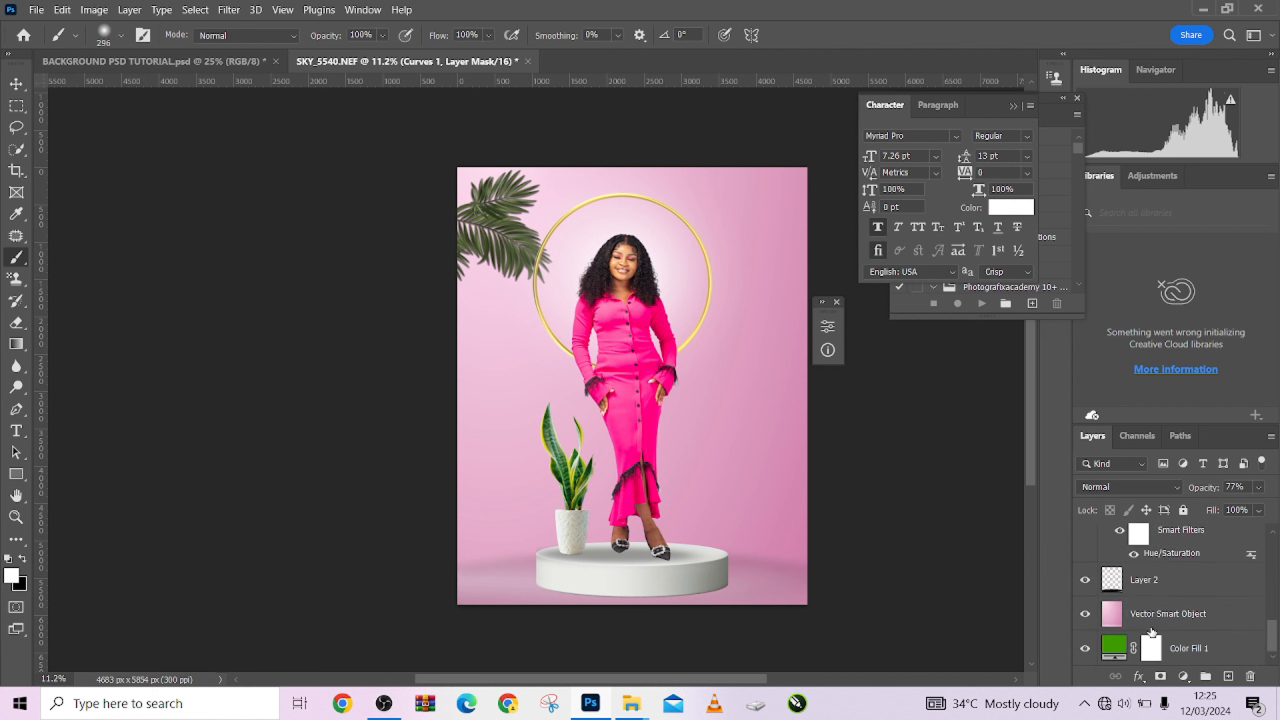
click(1176, 619)
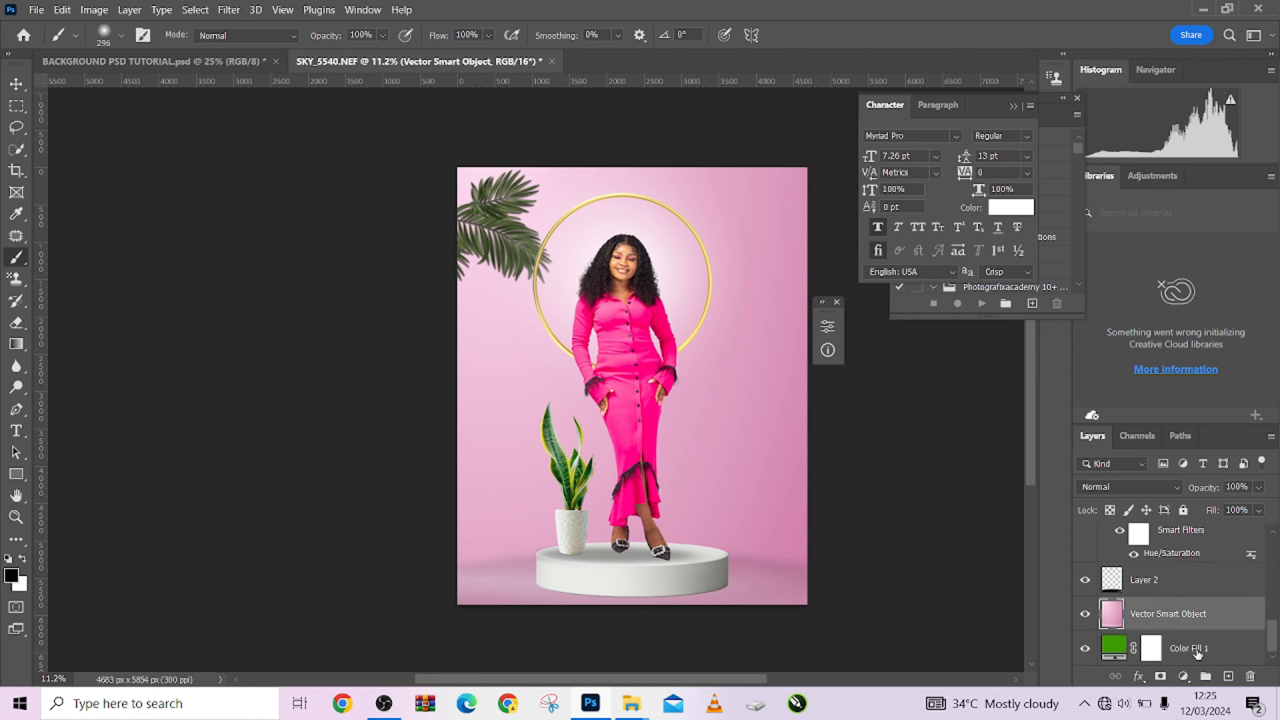
click(1228, 675)
Draw a large elliptical selection spanning nearly the whole canvas, center it around the woman, and invert the selection
right_click(16, 105)
click(75, 122)
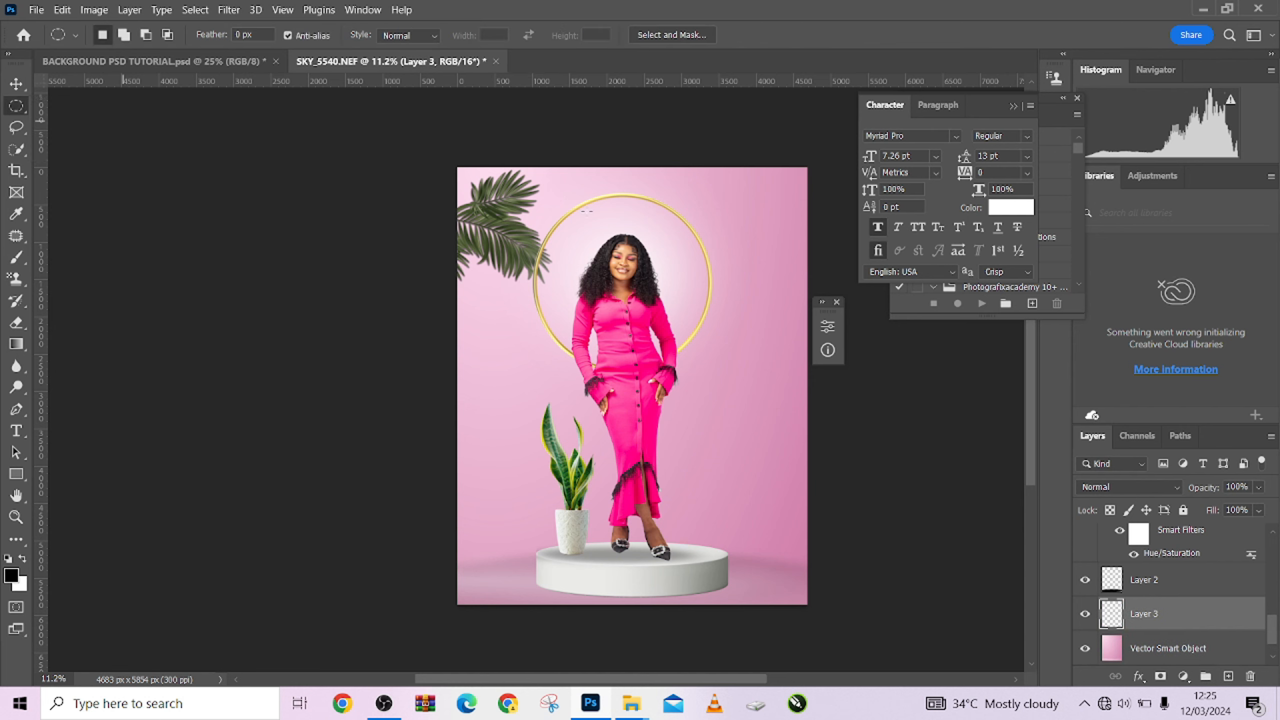
drag(489, 165, 835, 643)
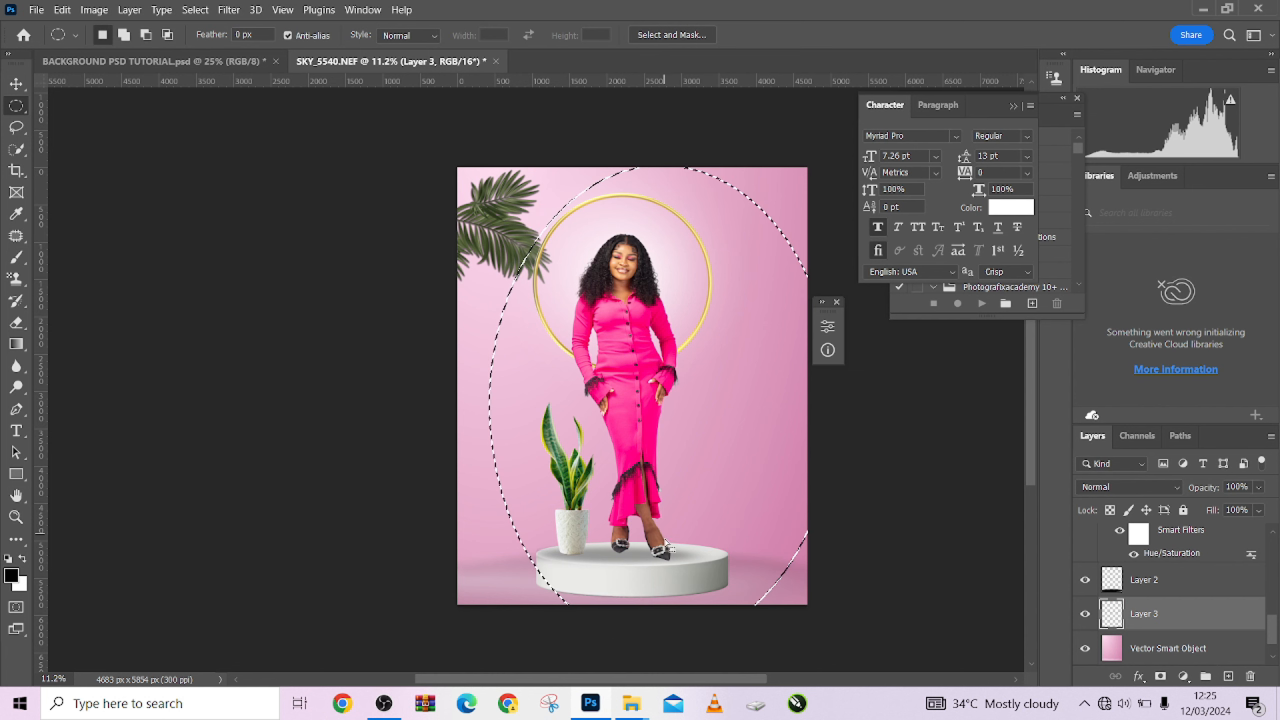
drag(682, 560, 653, 543)
right_click(664, 496)
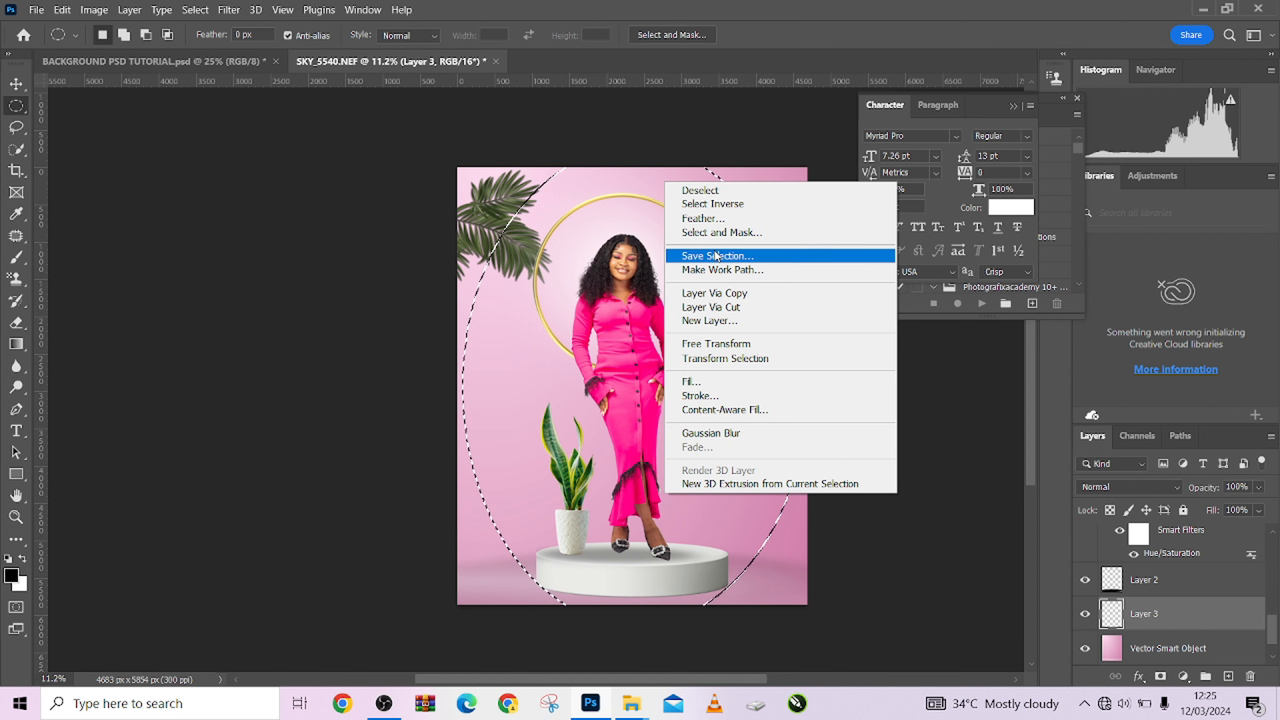
click(713, 204)
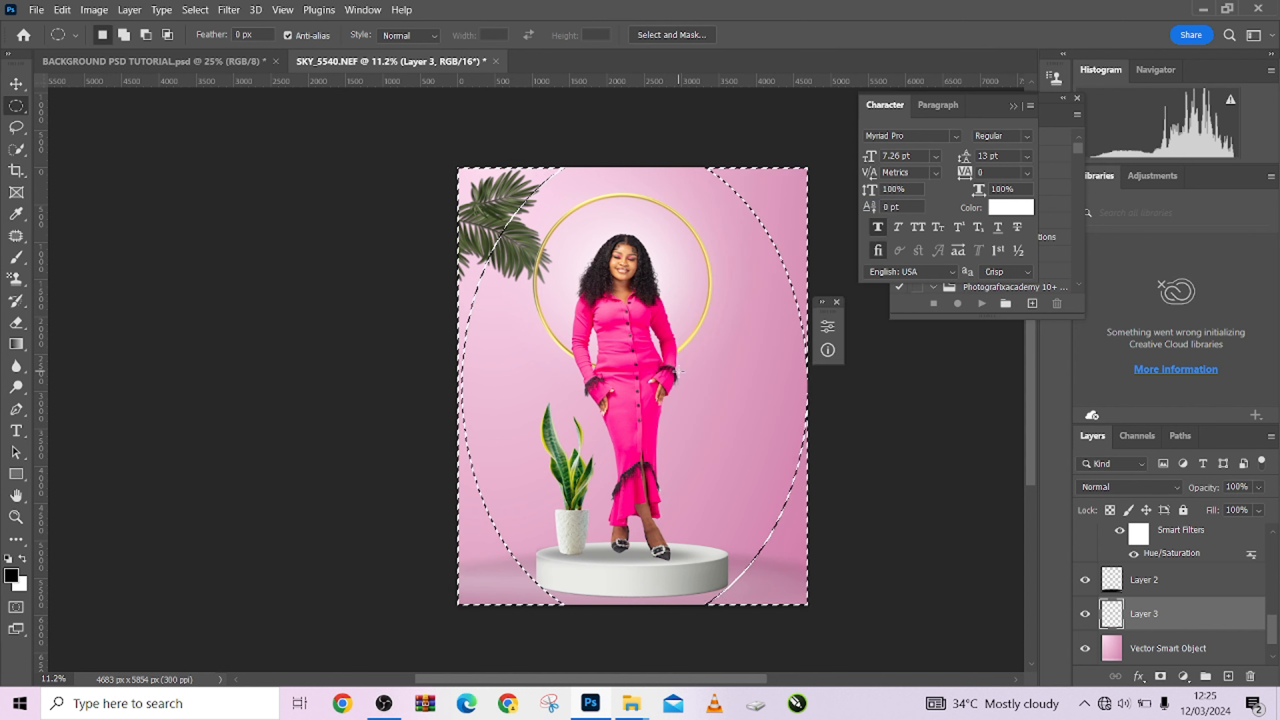
Fill the selected outer area of Layer 3 with black at 100% opacity and deselect
key(shift+F5)
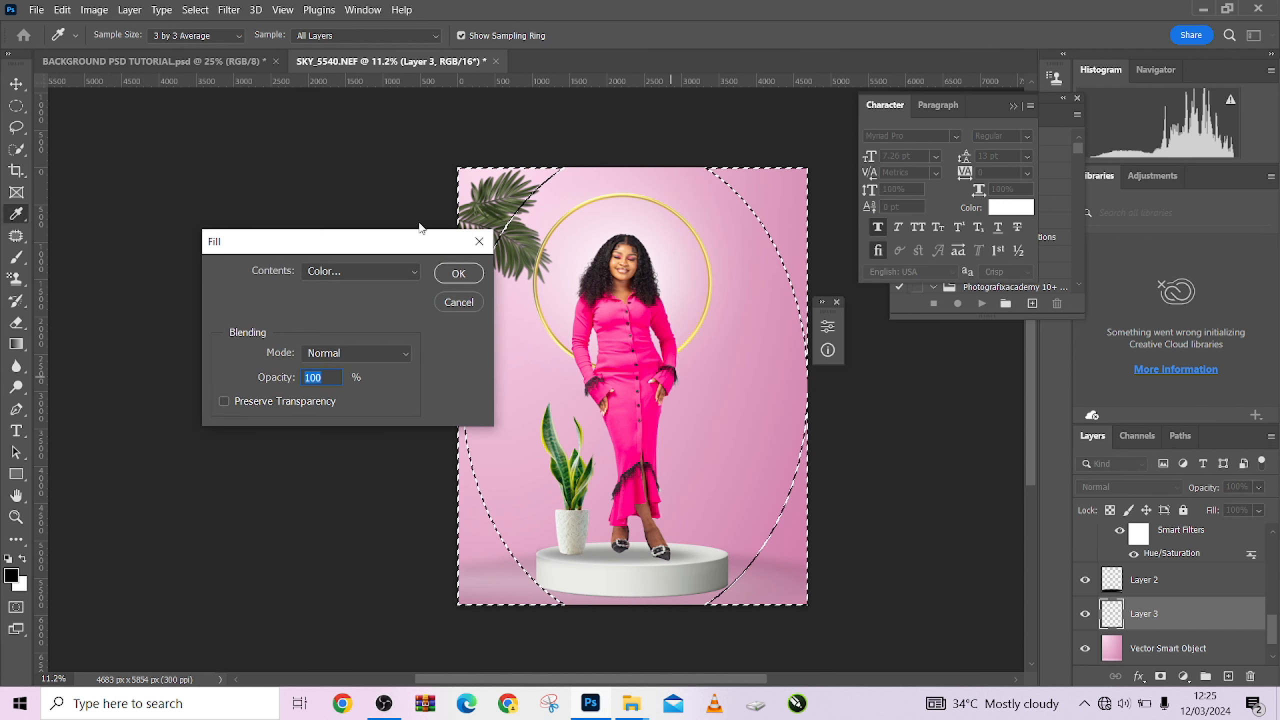
click(368, 271)
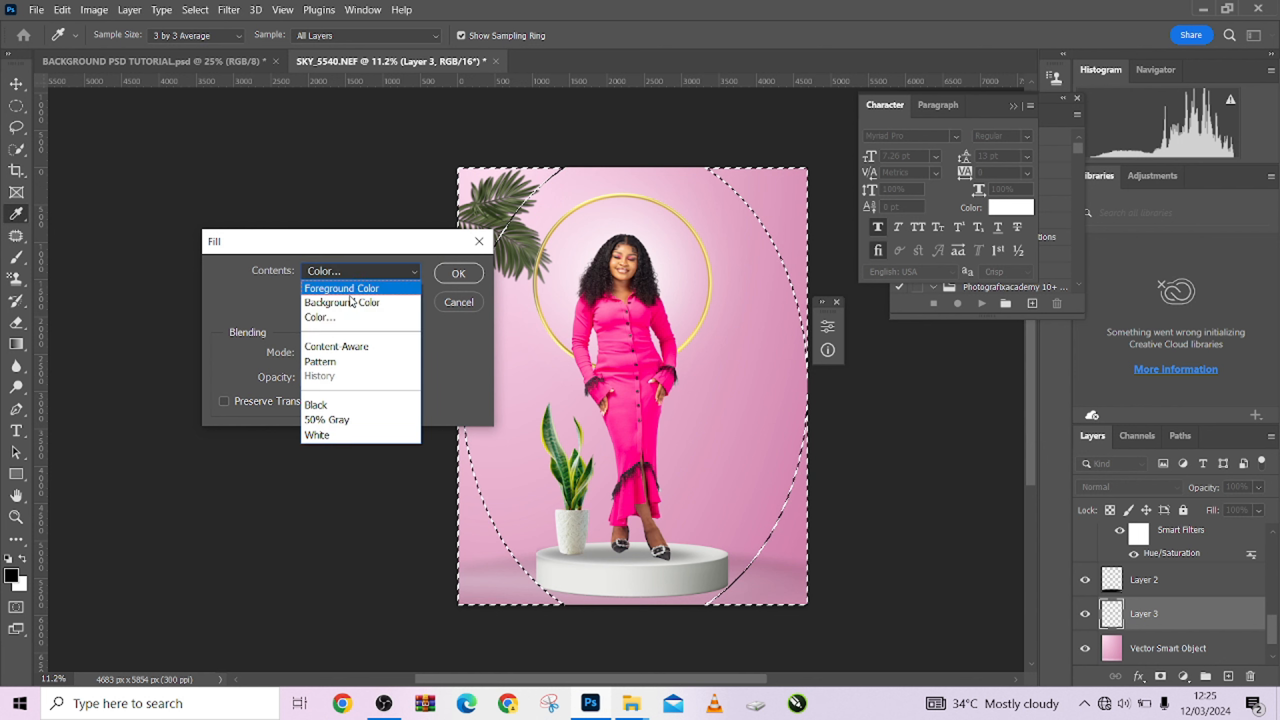
click(348, 404)
click(447, 269)
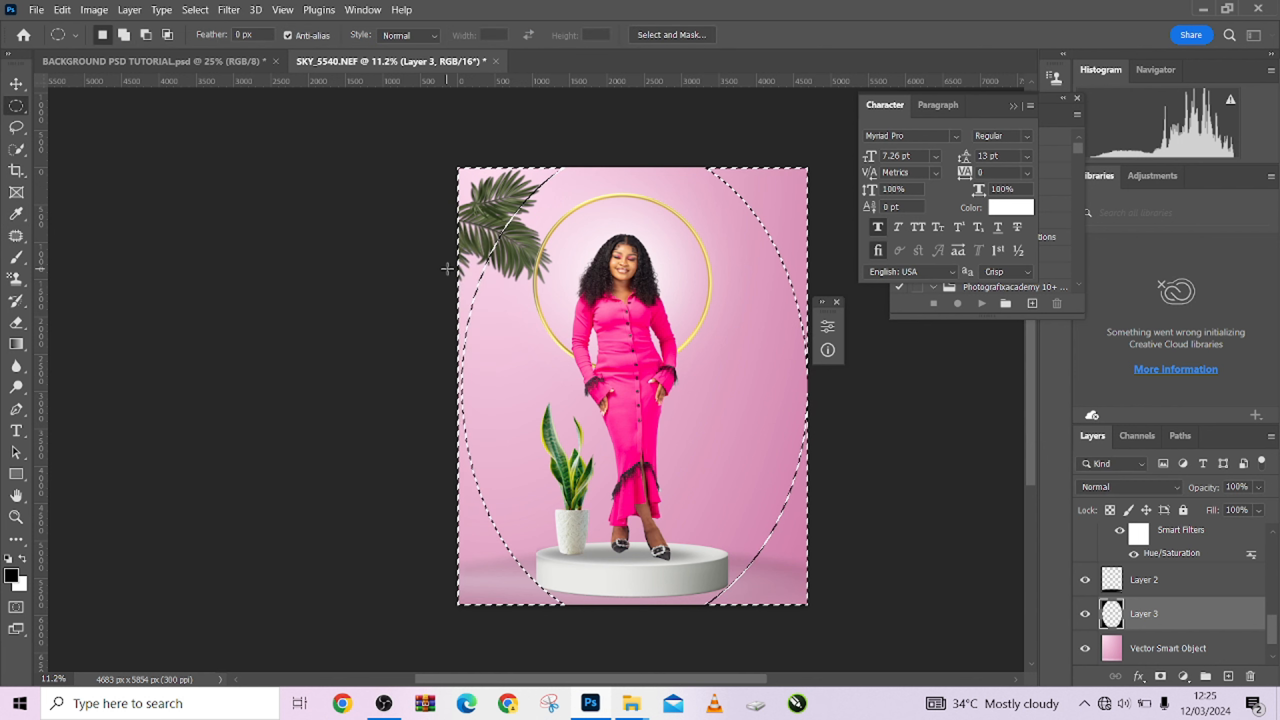
key(ctrl+d)
Set Layer 3's blend mode to Soft Light and soften its edges with a 147.4 px Gaussian Blur
click(1102, 487)
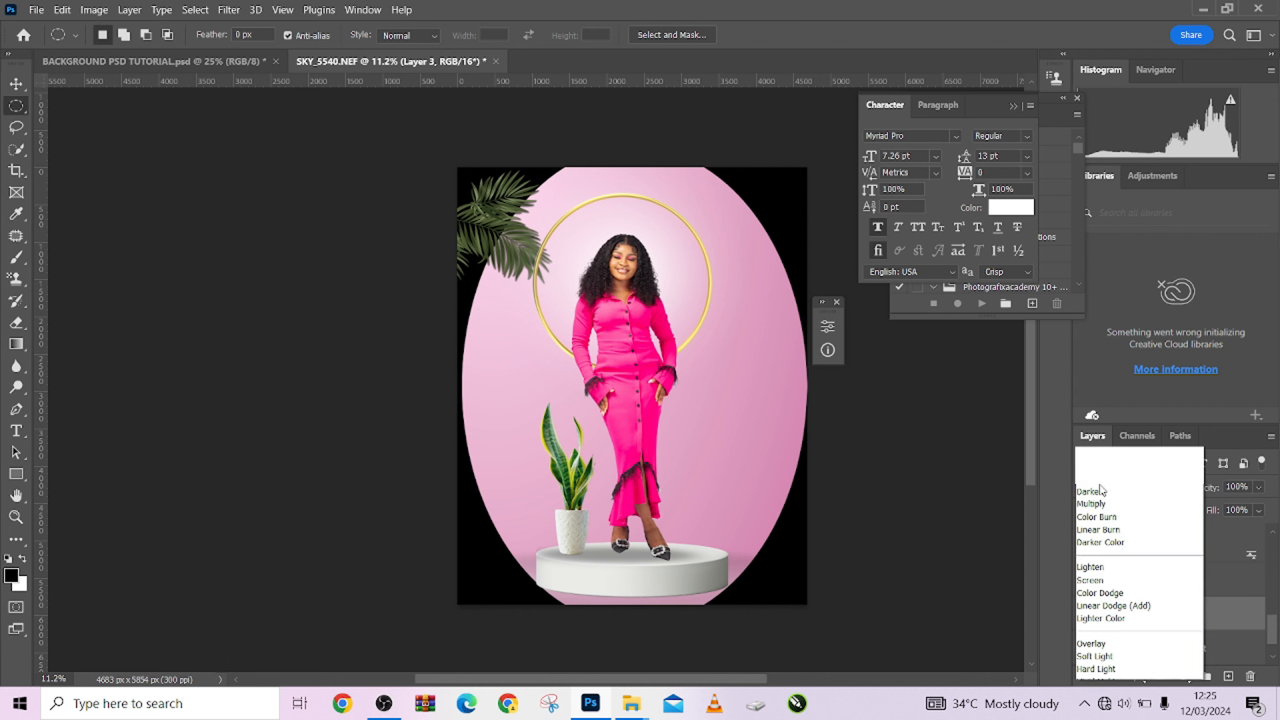
click(1109, 492)
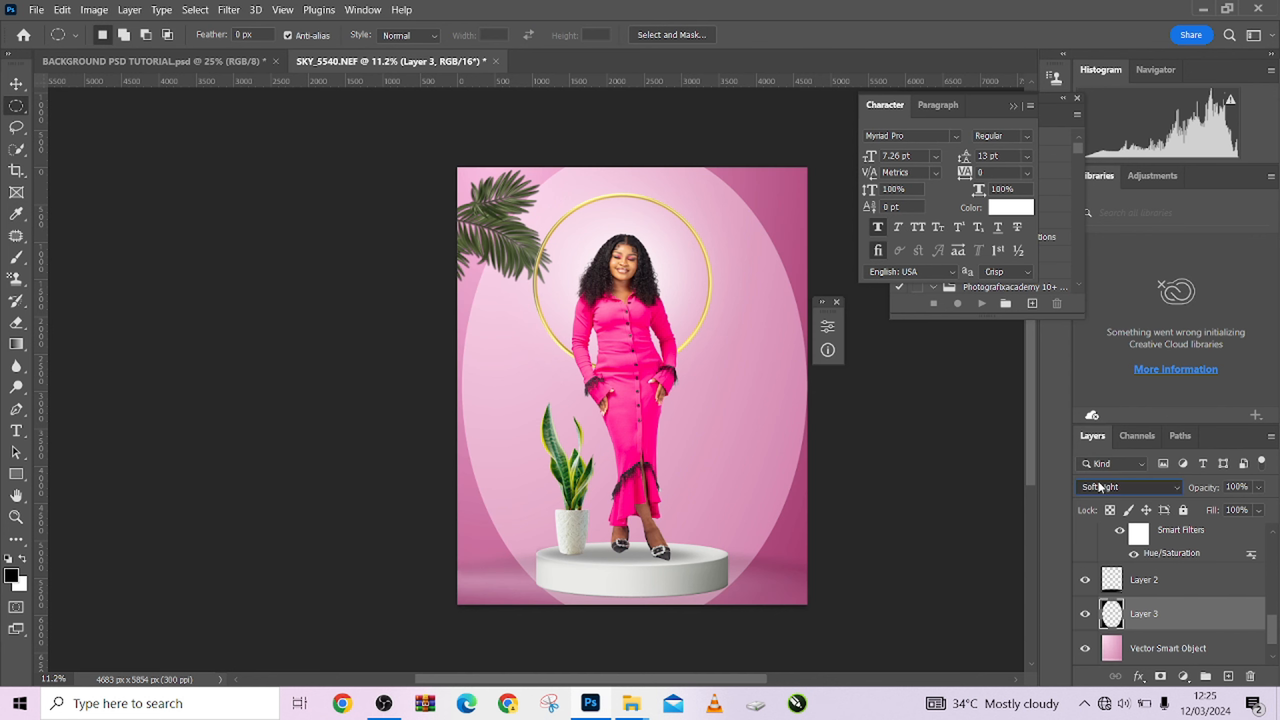
click(230, 10)
mouse_move(383, 208)
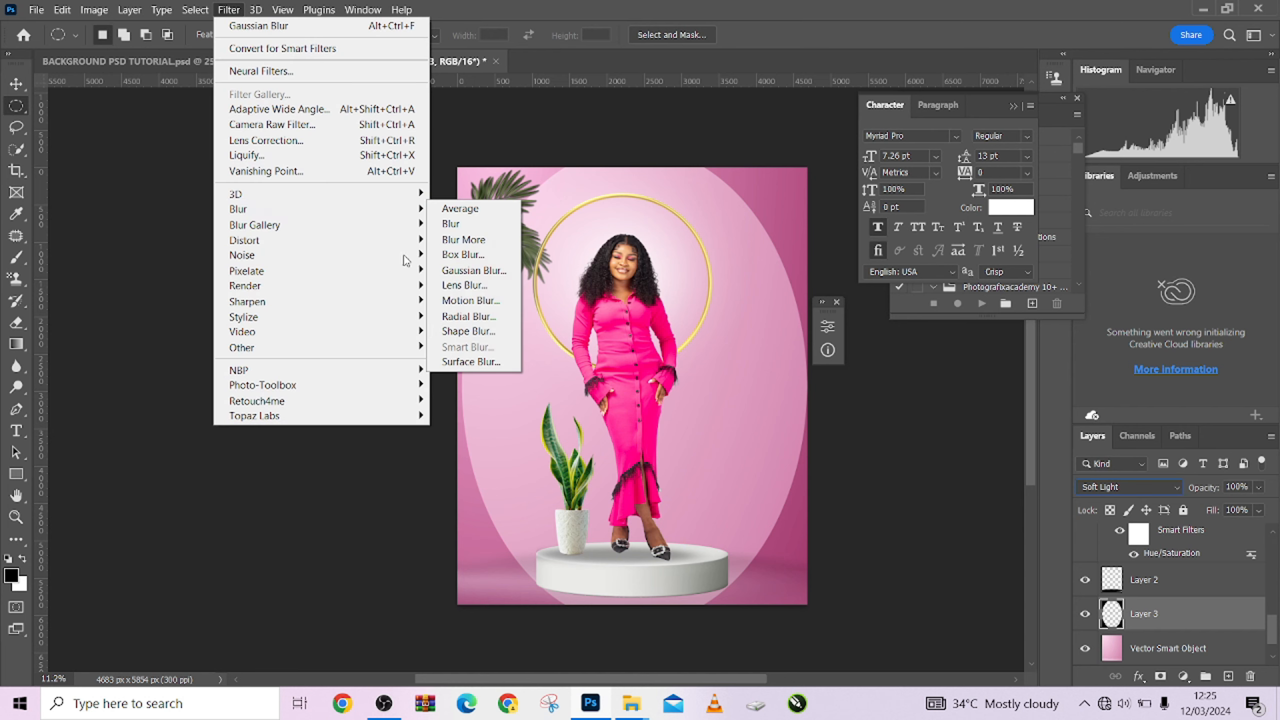
click(474, 270)
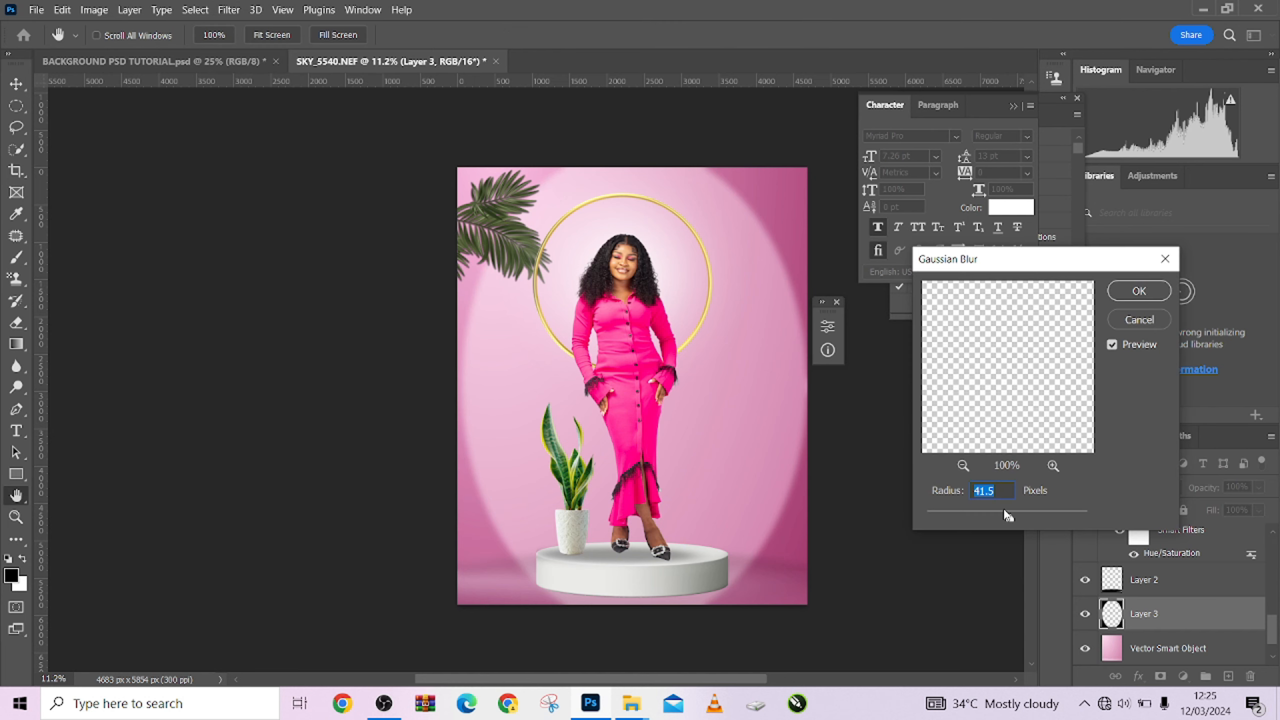
drag(1038, 520, 1044, 522)
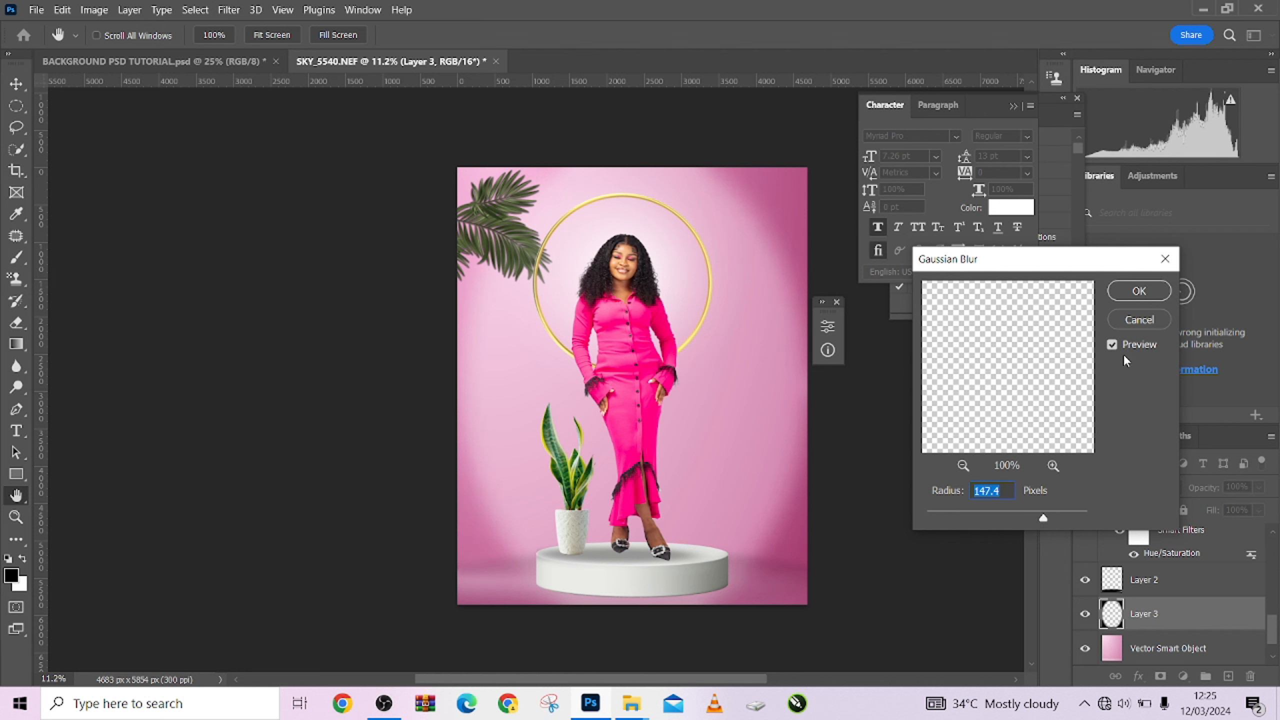
click(1140, 291)
Try to distort Layer 3's vignette by stretching its upper edge beyond the canvas, and undo the distortion
key(v)
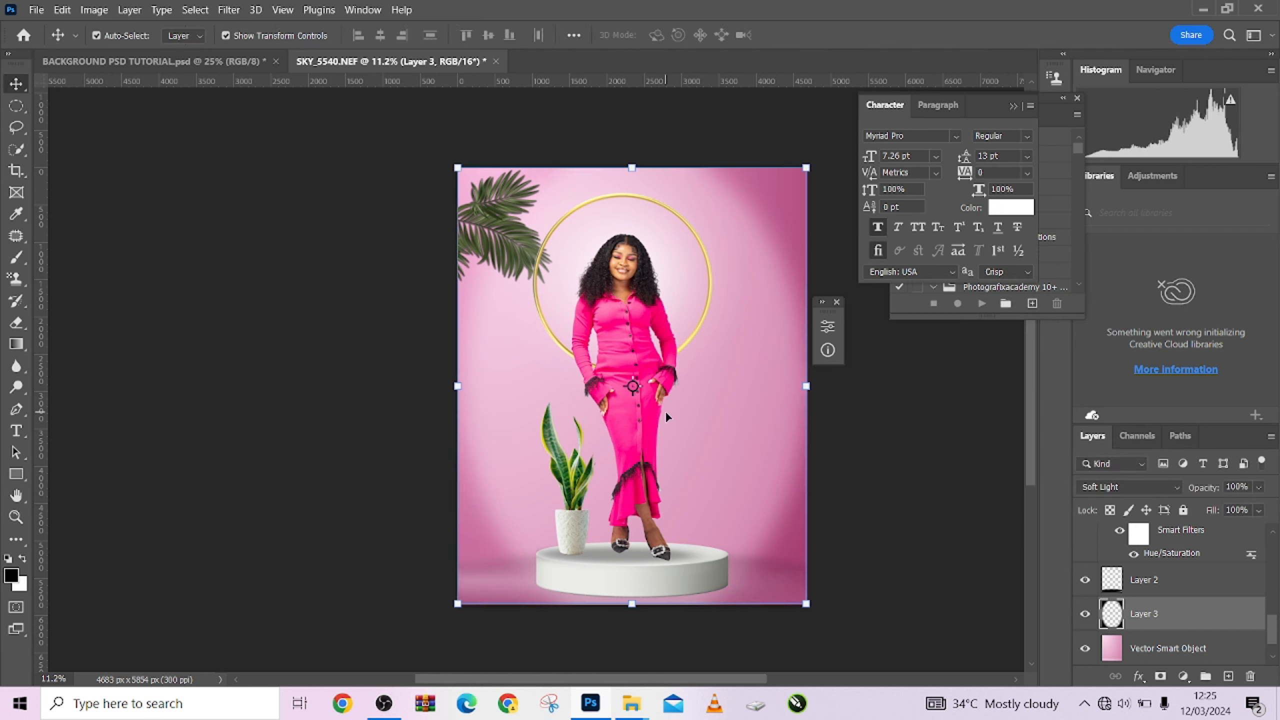
right_click(641, 247)
click(620, 227)
key(ctrl+t)
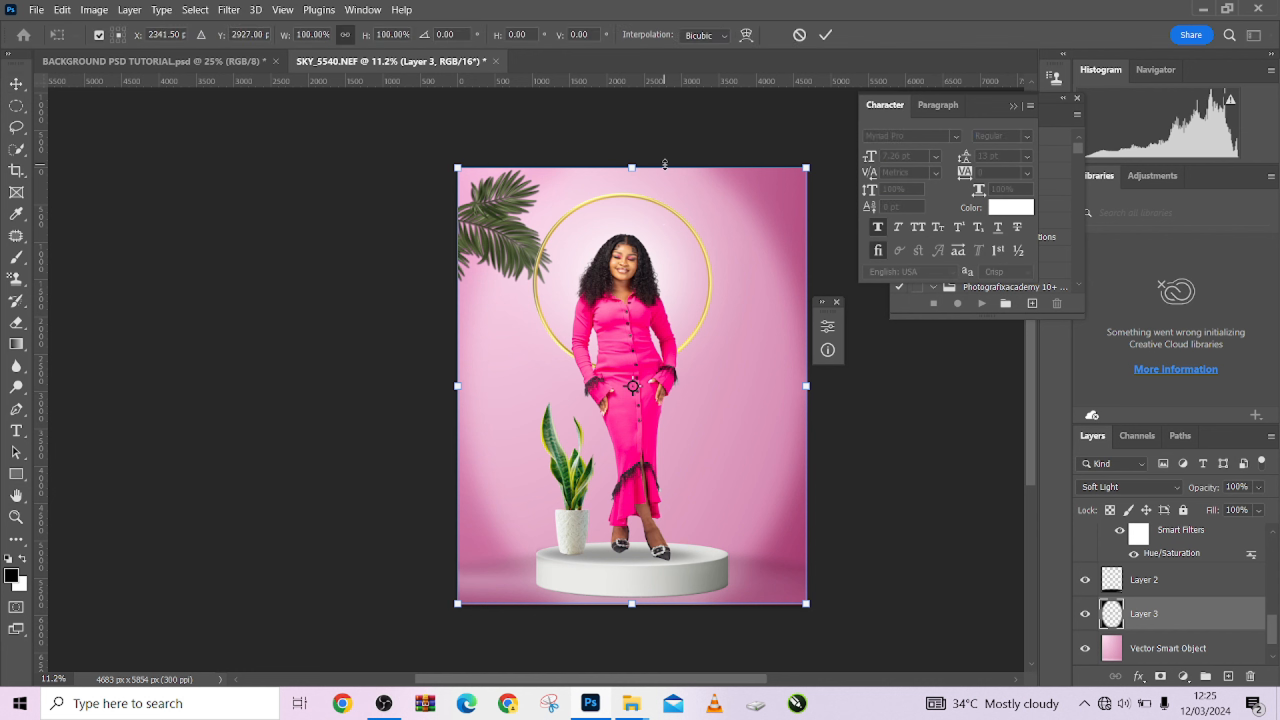
right_click(655, 233)
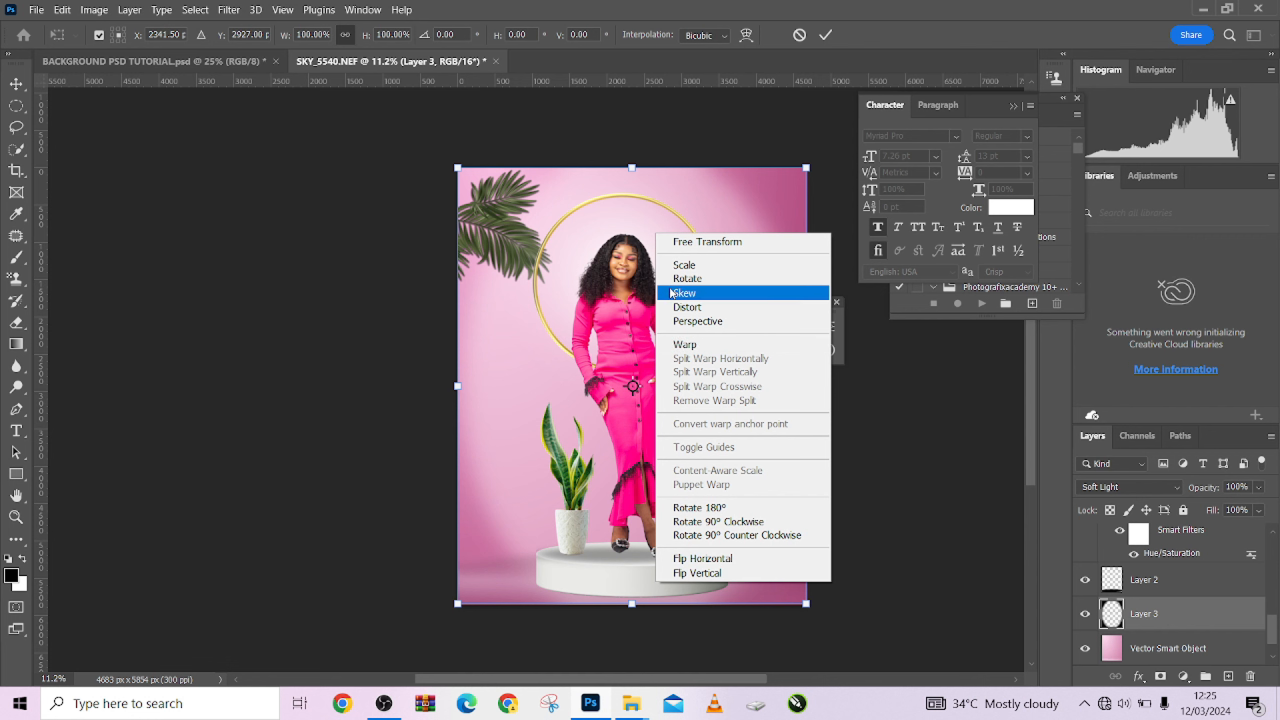
click(701, 308)
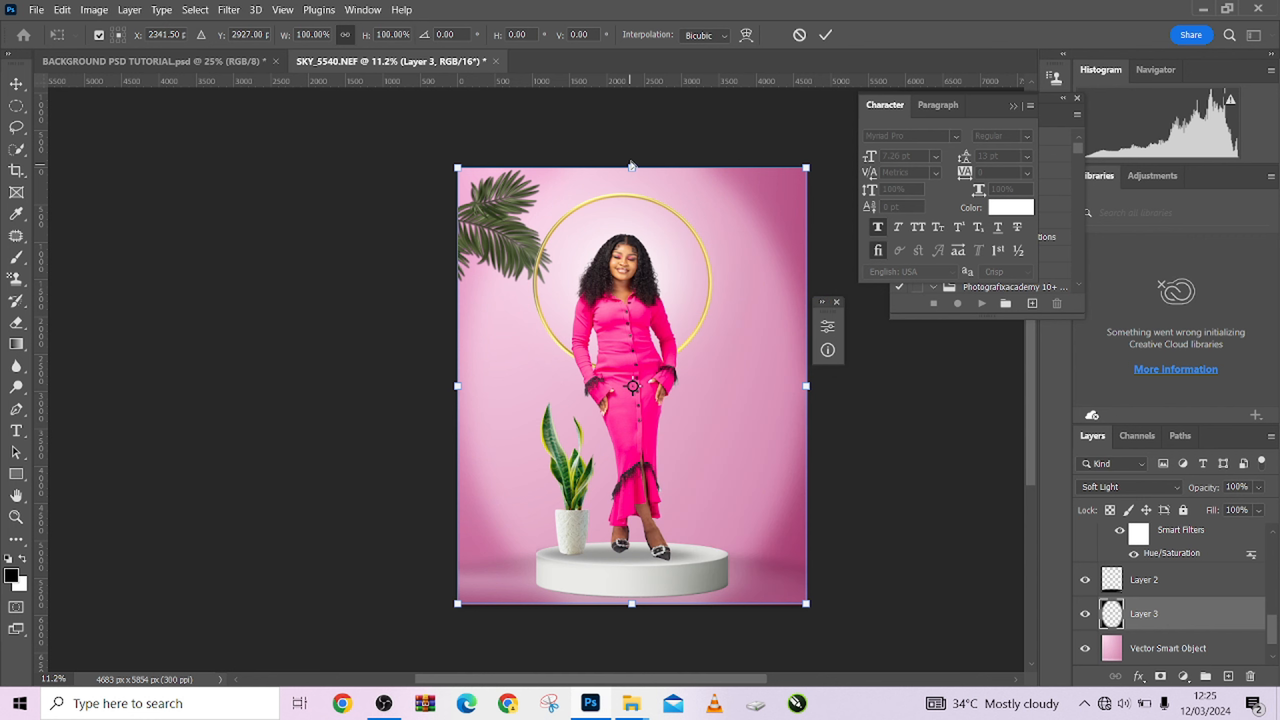
drag(632, 164, 649, 124)
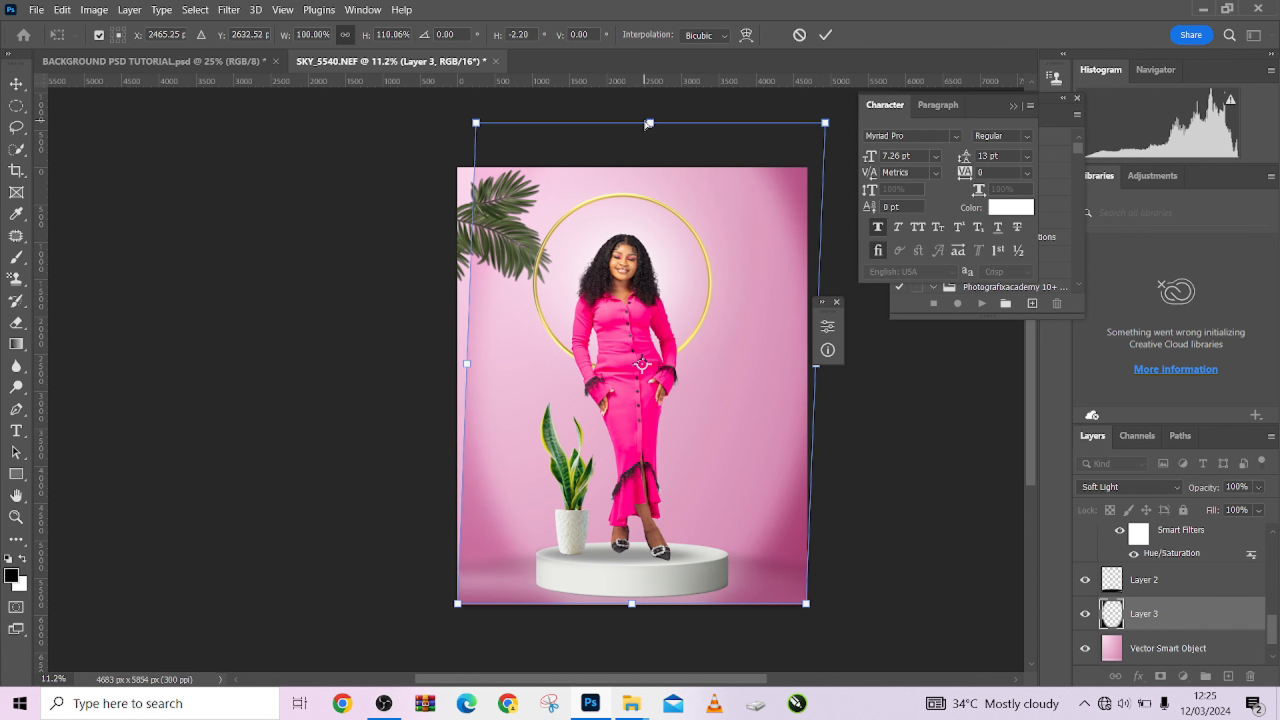
key(ctrl+z)
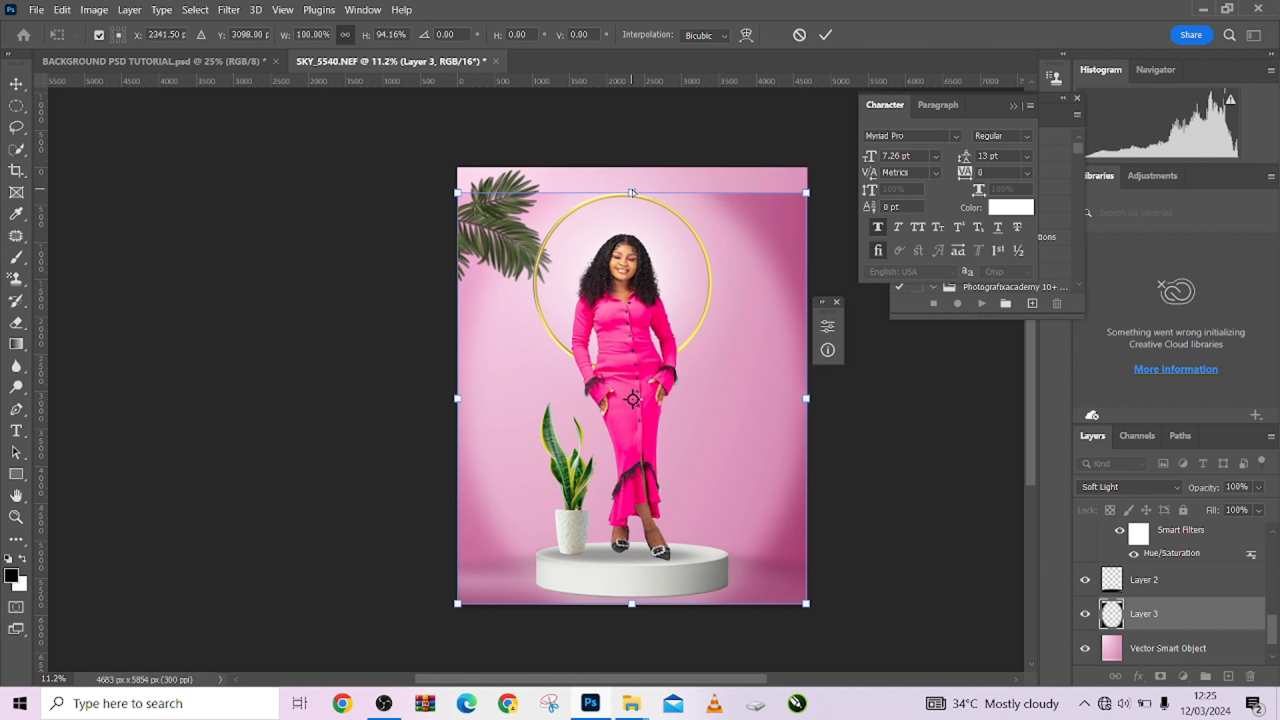
Scale Layer 3's vignette to about 100.59%, reposition it over the canvas and apply the transform
right_click(648, 230)
click(700, 243)
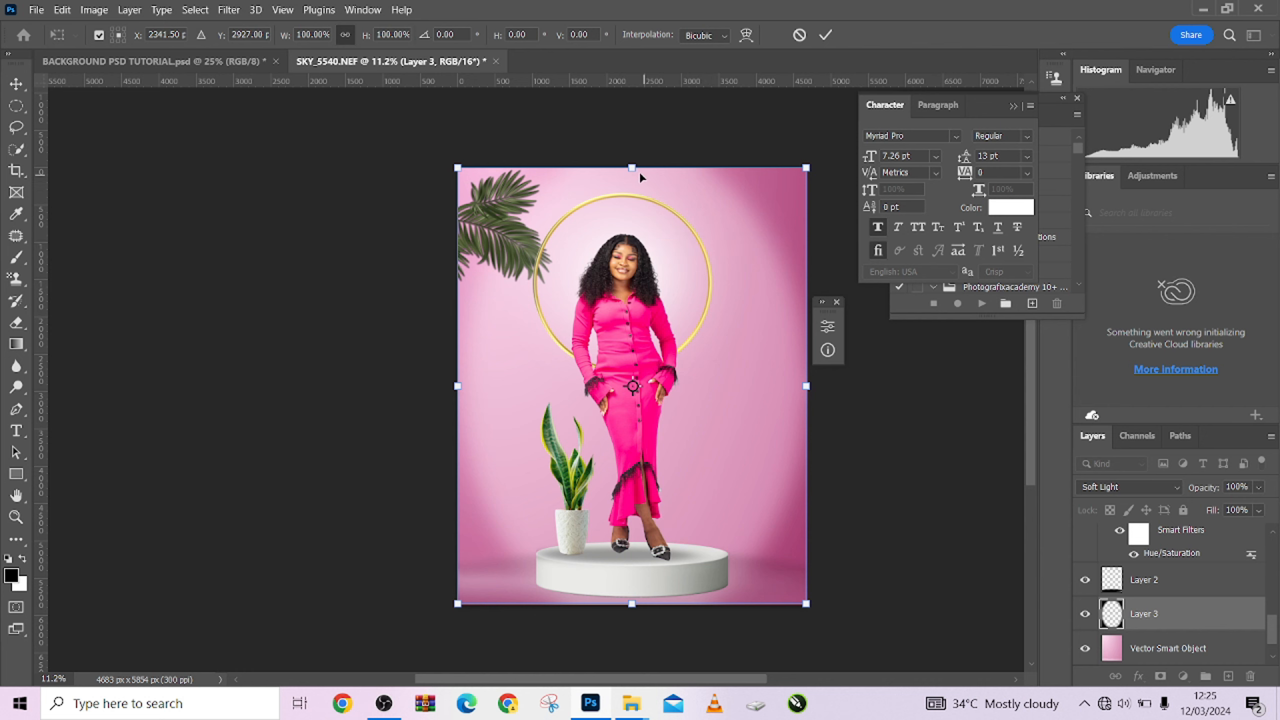
drag(632, 166, 644, 149)
mouse_move(670, 438)
mouse_down()
mouse_move(674, 409)
mouse_move(674, 438)
mouse_move(667, 429)
mouse_up()
drag(630, 607, 629, 610)
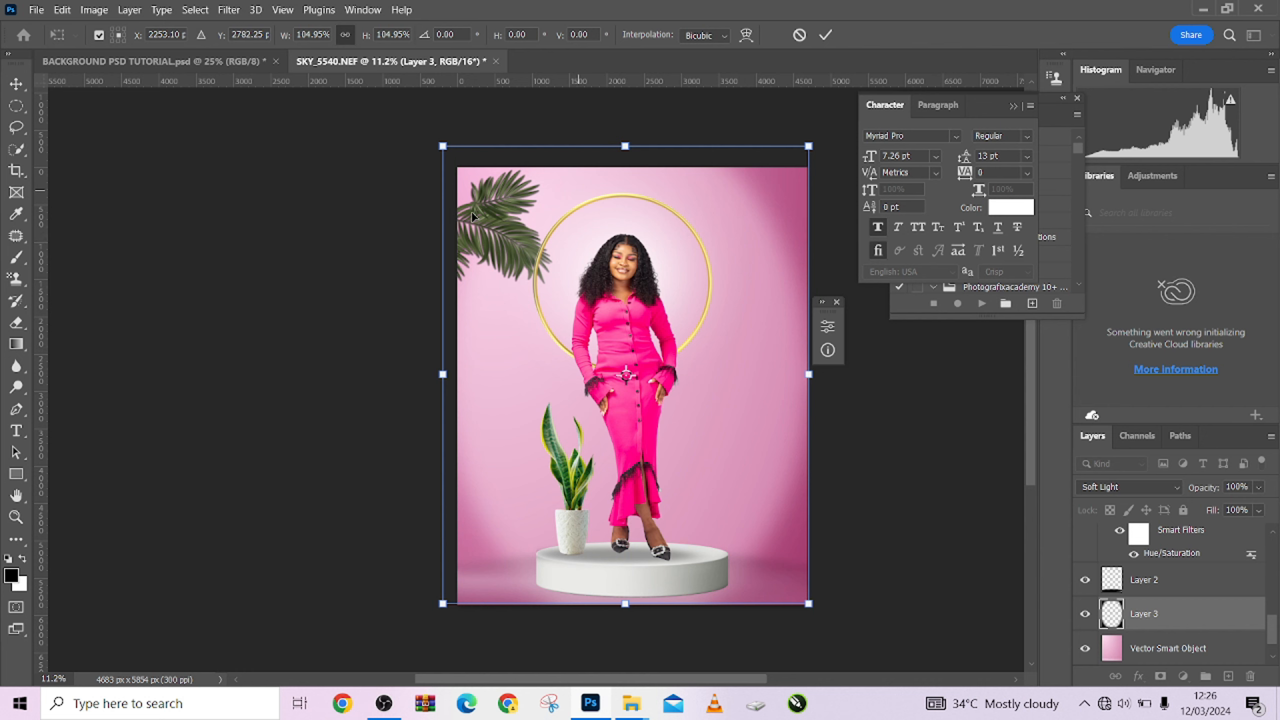
drag(446, 376, 464, 385)
drag(627, 462, 624, 472)
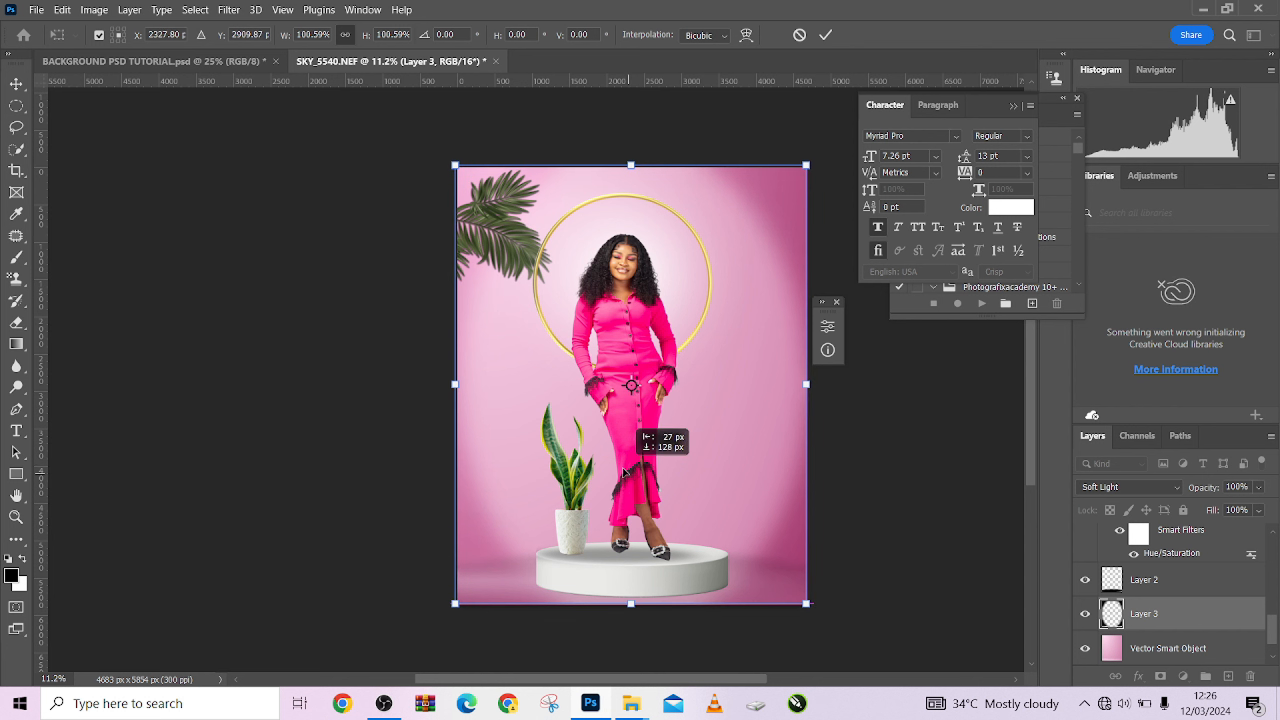
click(828, 33)
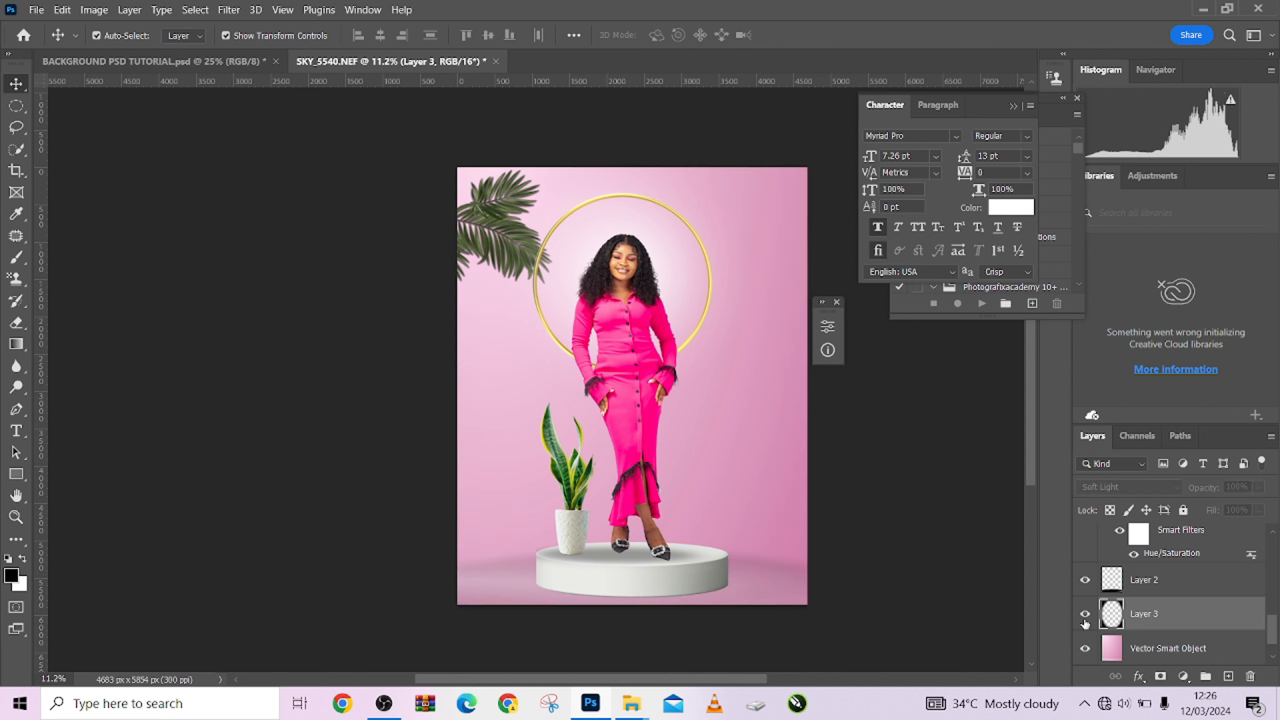
Duplicate Layer 3 and scale the copy down to about 92.42% of its size
key(ctrl)
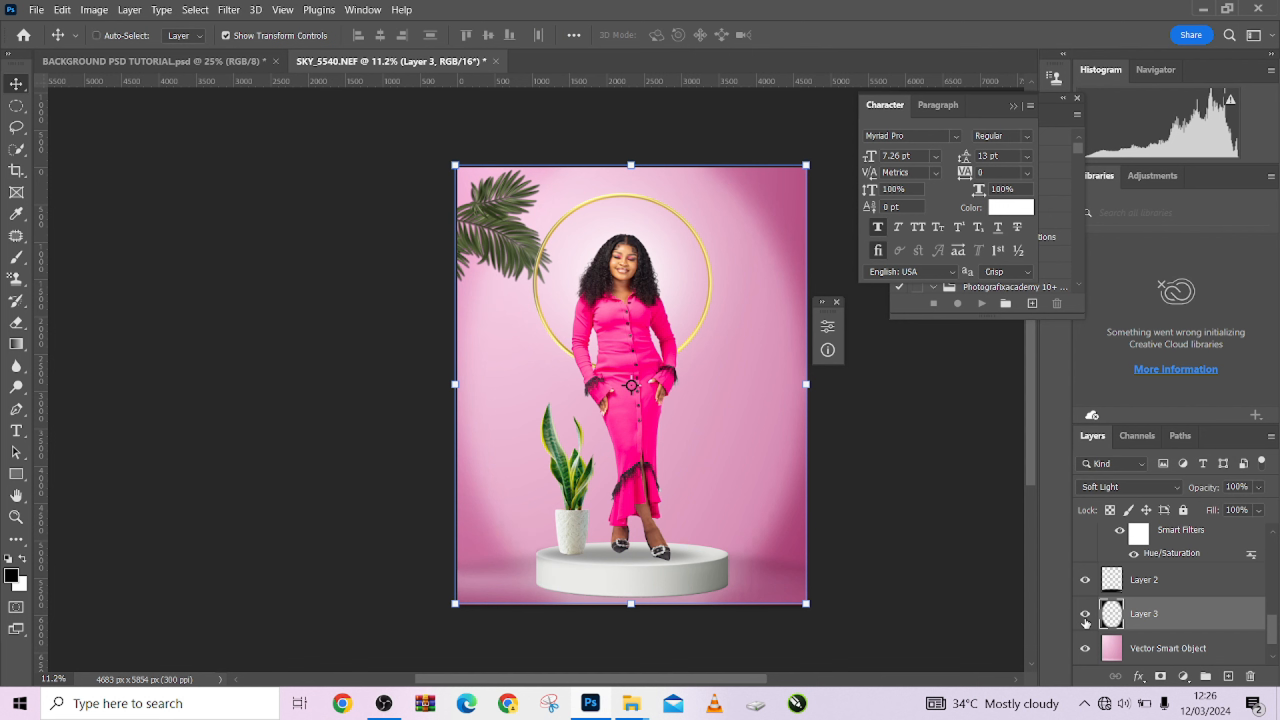
key(ctrl+j)
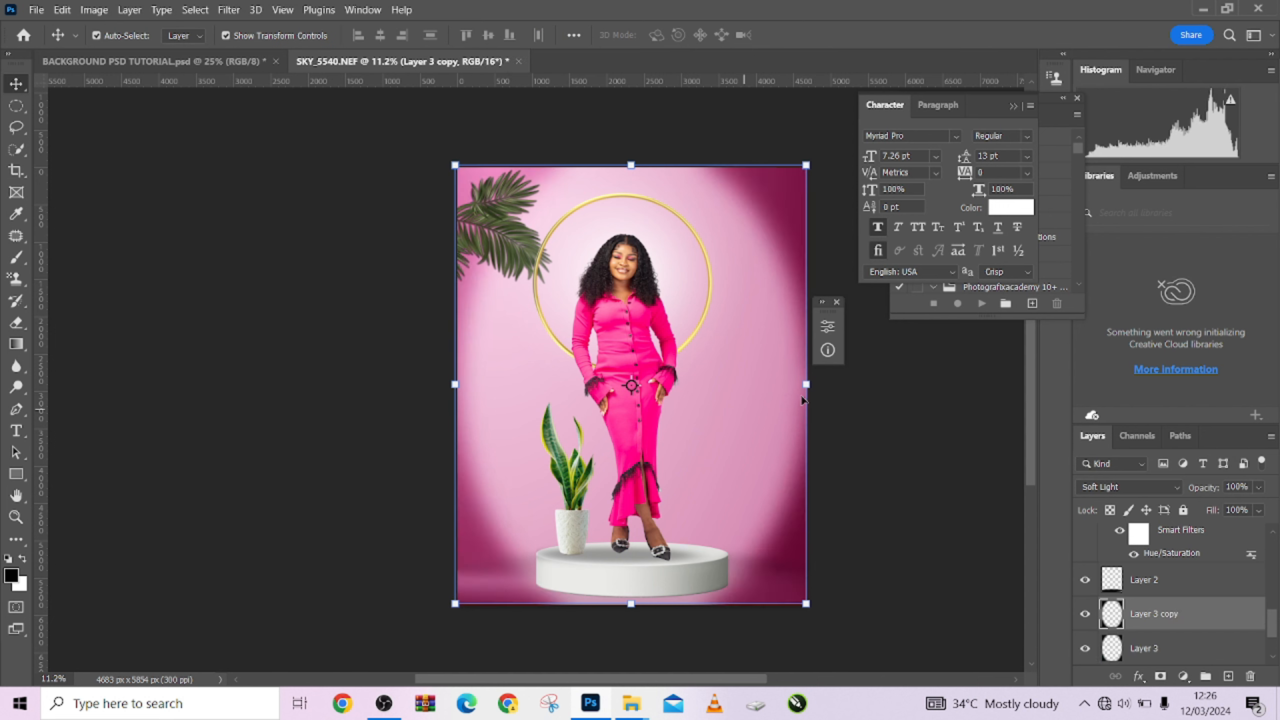
drag(808, 386, 762, 401)
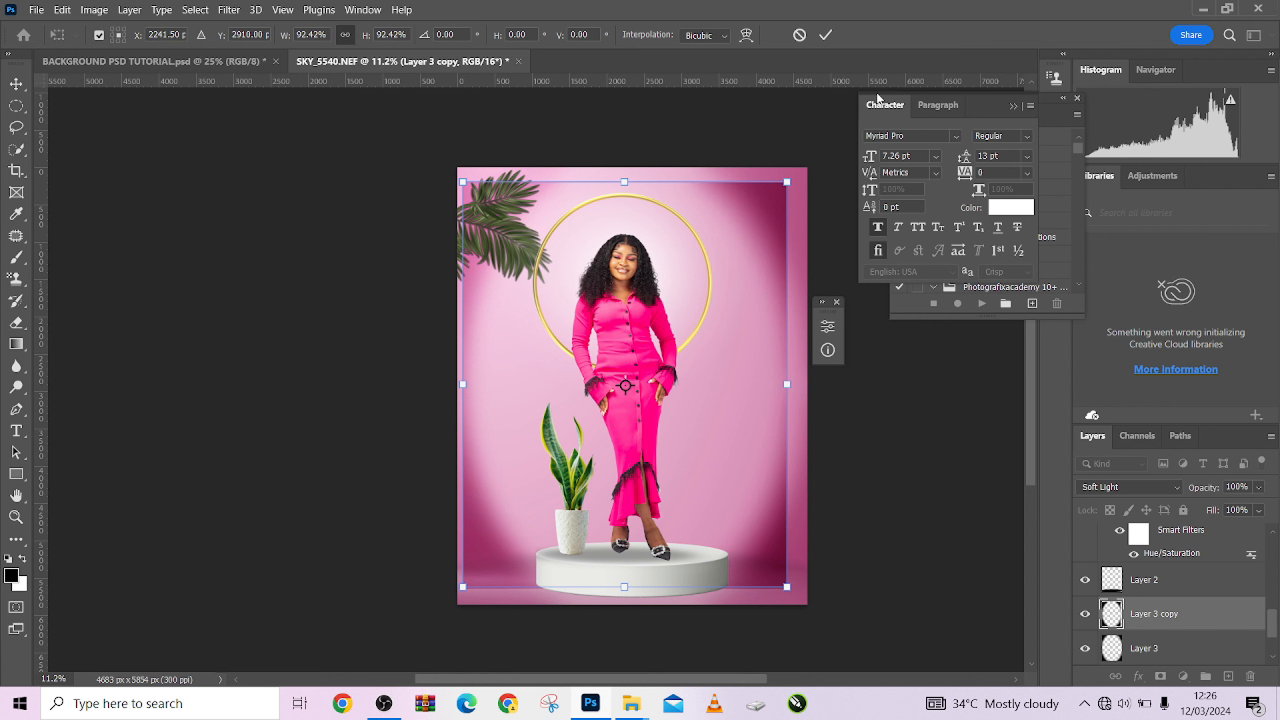
click(823, 37)
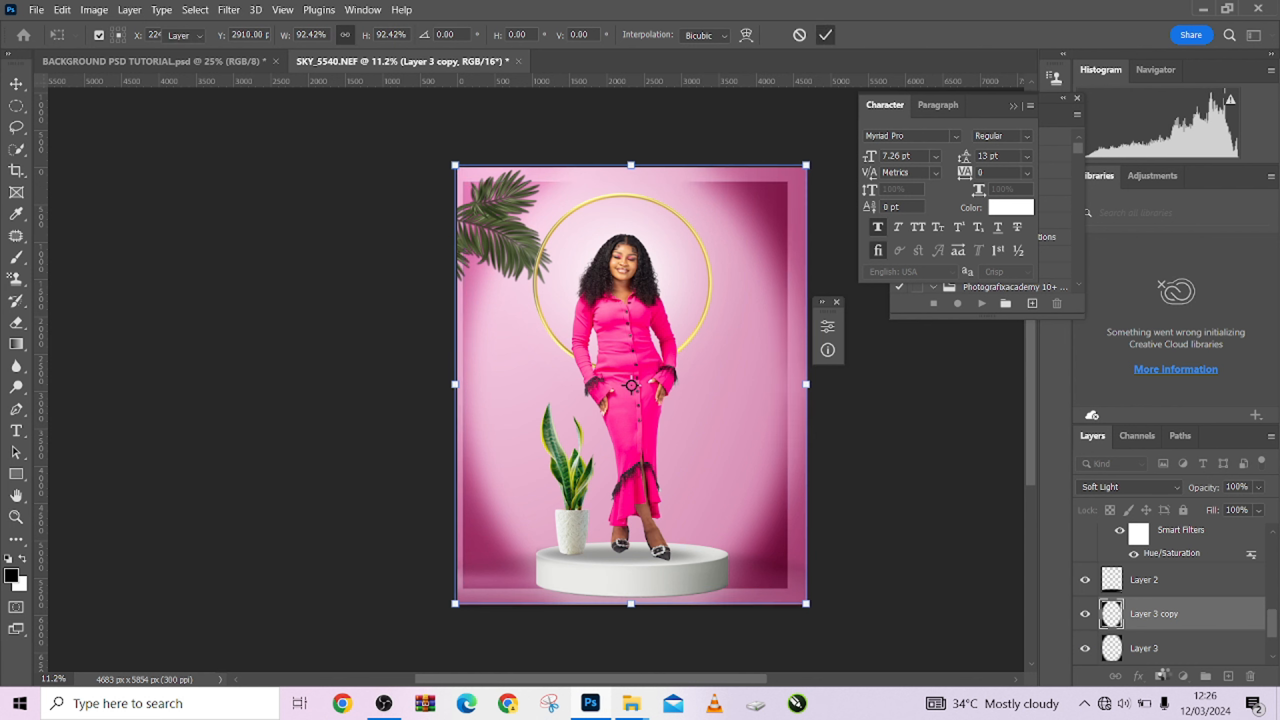
Mask out the hard outer edges of Layer 3 copy with a large black brush, and delete that copy
click(1160, 675)
key(b)
key(x)
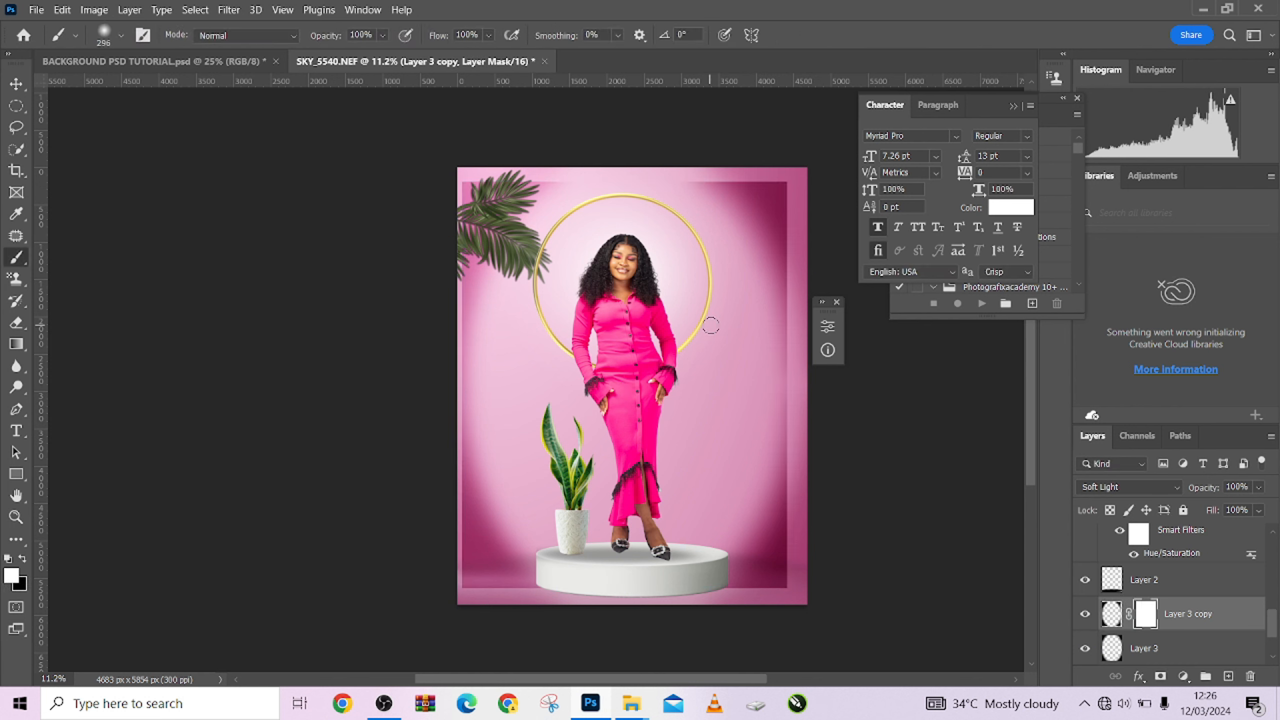
drag(744, 286, 771, 286)
key(x)
drag(715, 174, 809, 172)
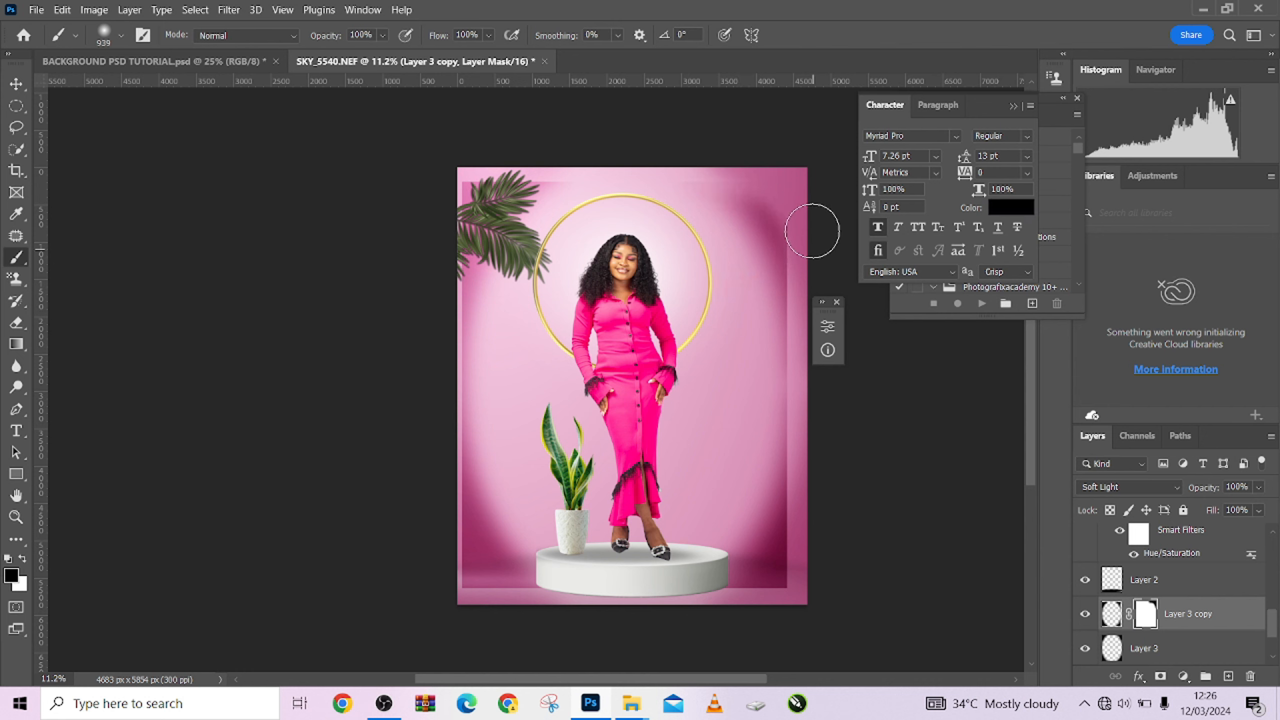
drag(815, 432, 805, 623)
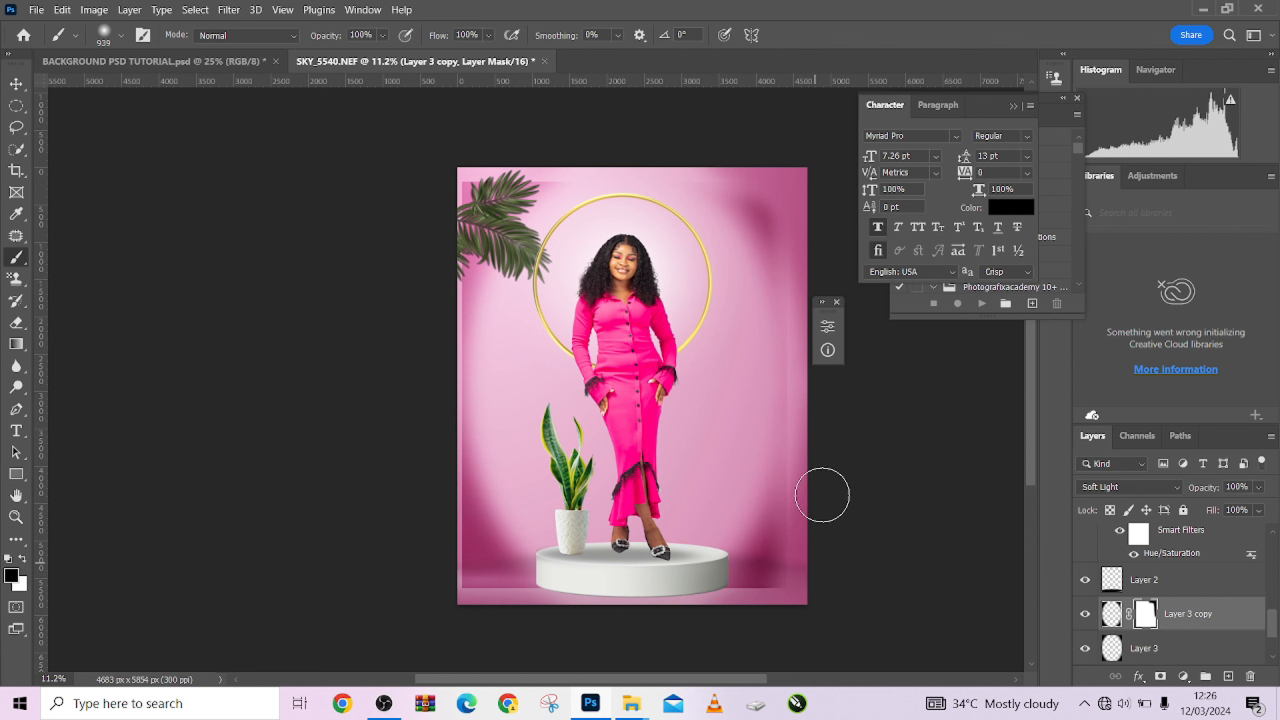
mouse_move(822, 495)
mouse_down()
mouse_move(743, 657)
mouse_move(794, 565)
mouse_move(800, 594)
mouse_move(794, 547)
mouse_move(734, 606)
mouse_up()
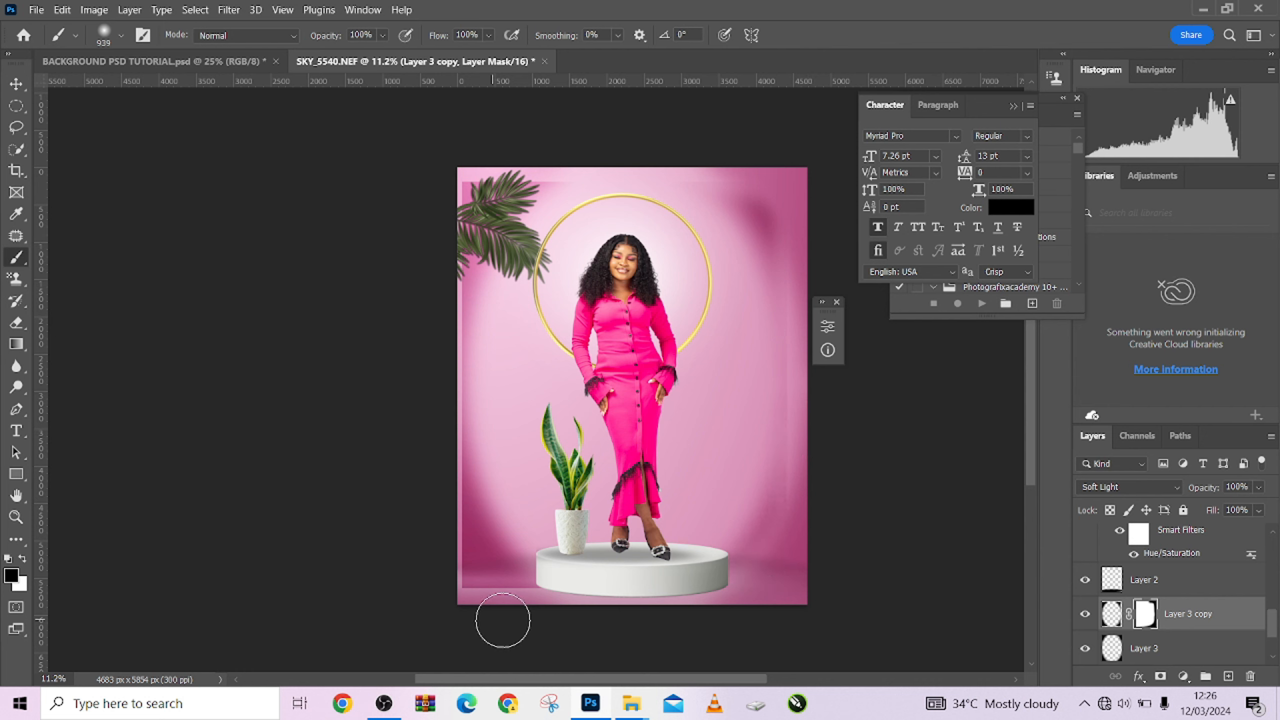
mouse_move(503, 621)
mouse_down()
mouse_move(433, 551)
mouse_move(505, 604)
mouse_move(437, 509)
mouse_move(461, 581)
mouse_move(447, 529)
mouse_move(485, 572)
mouse_move(434, 485)
mouse_move(445, 391)
mouse_move(486, 569)
mouse_move(446, 354)
mouse_move(467, 172)
mouse_move(426, 374)
mouse_move(494, 214)
mouse_move(551, 159)
mouse_move(532, 183)
mouse_move(518, 151)
mouse_move(672, 150)
mouse_move(752, 177)
mouse_move(811, 206)
mouse_move(763, 205)
mouse_move(793, 277)
mouse_move(810, 277)
mouse_move(781, 172)
mouse_up()
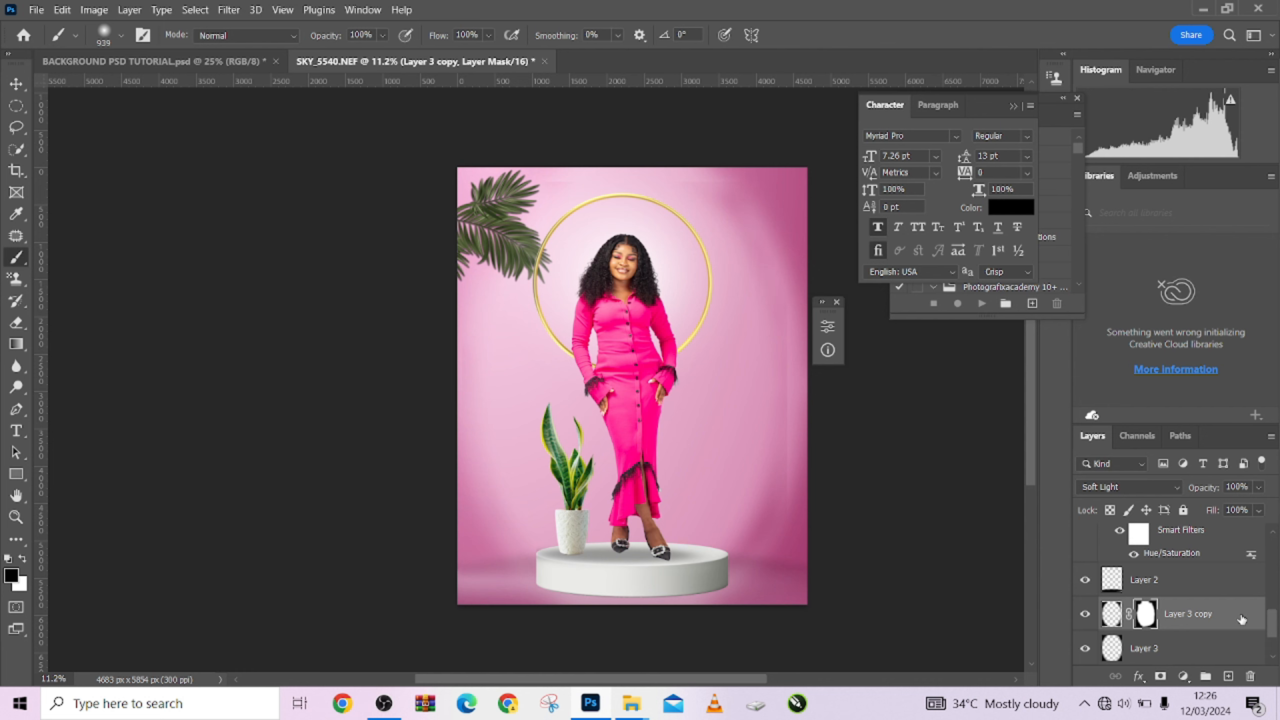
drag(1242, 619, 1251, 675)
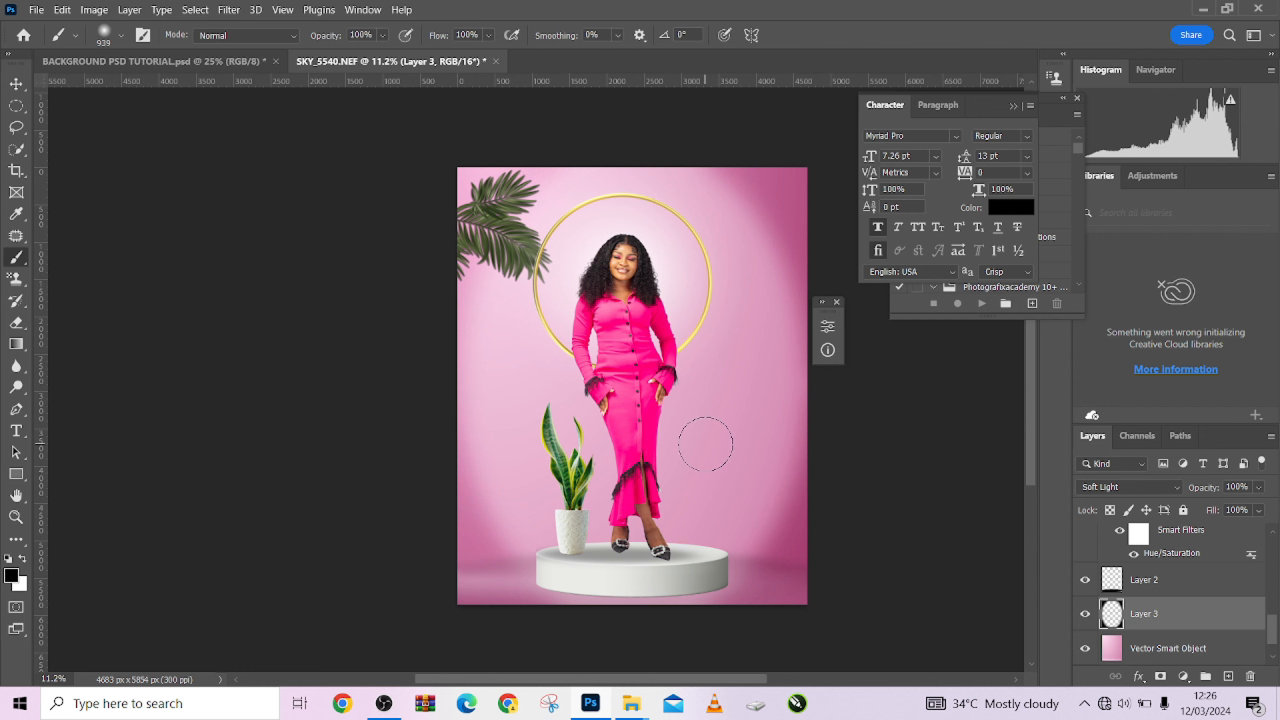
Select the Gradient Fill 1 layer and toggle its visibility to check its effect on the composite
scroll(1141, 597, up, 5)
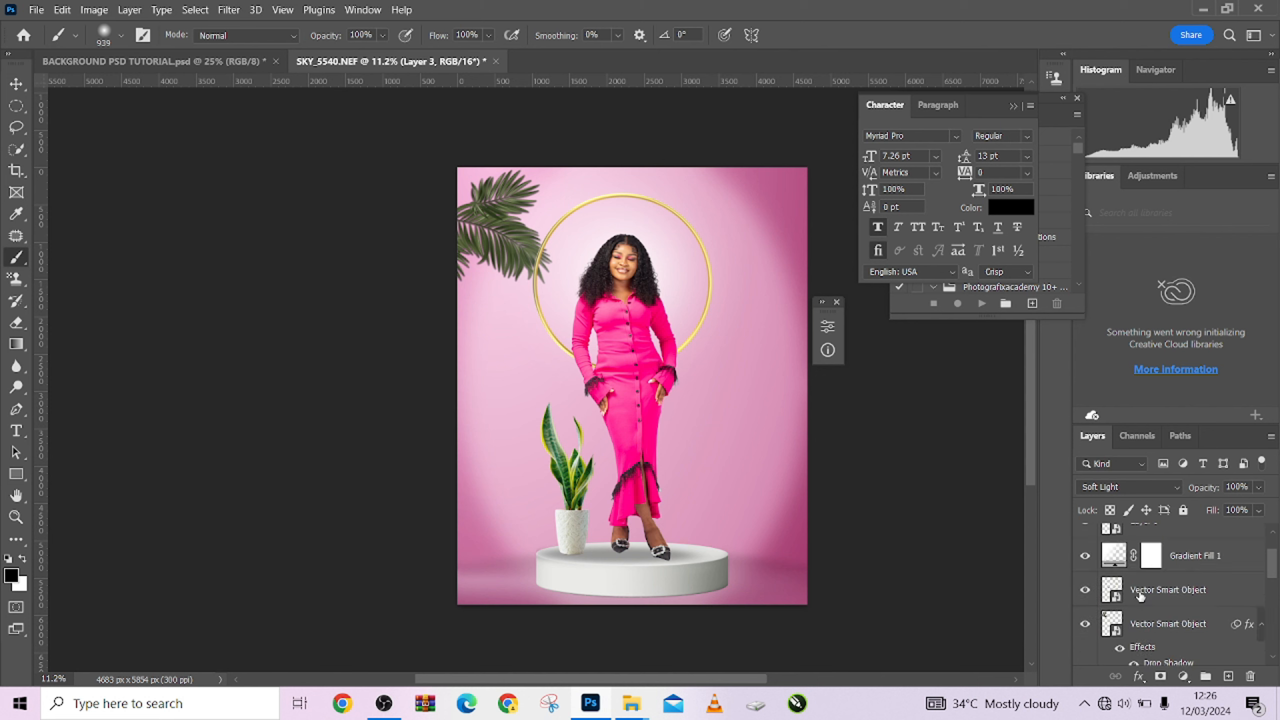
scroll(1164, 592, up, 2)
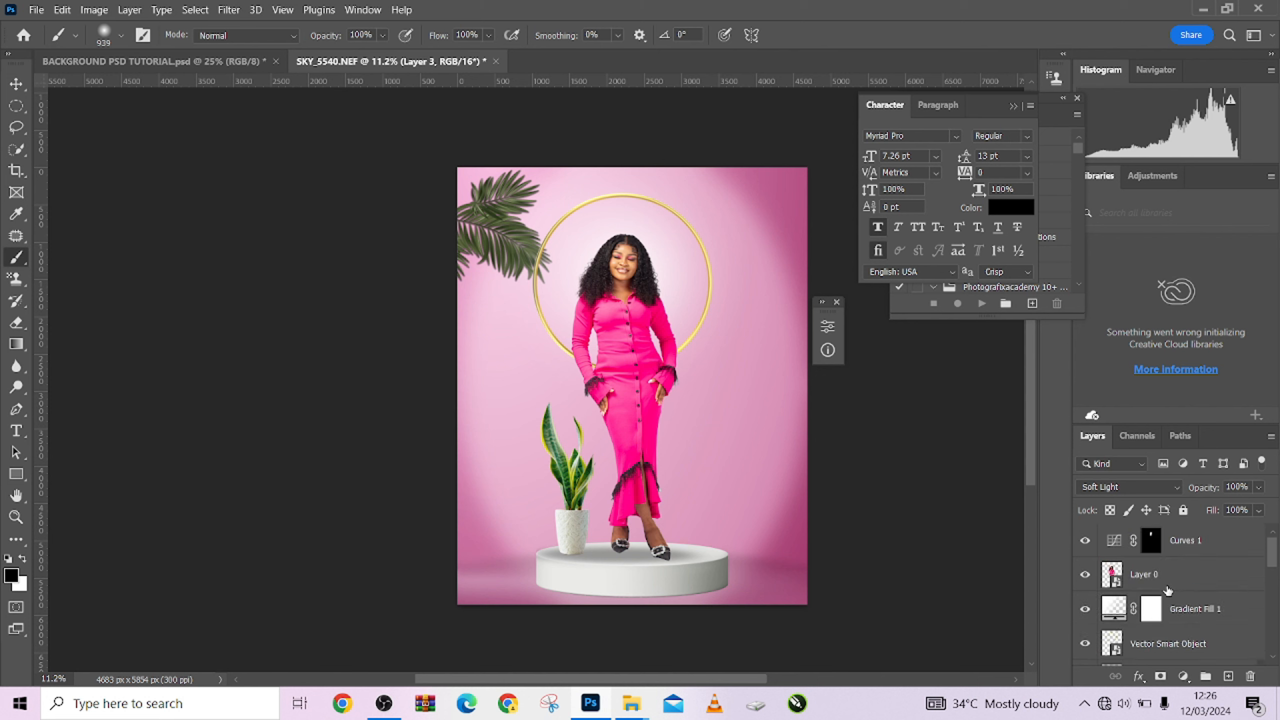
click(1175, 622)
click(1087, 610)
click(1086, 610)
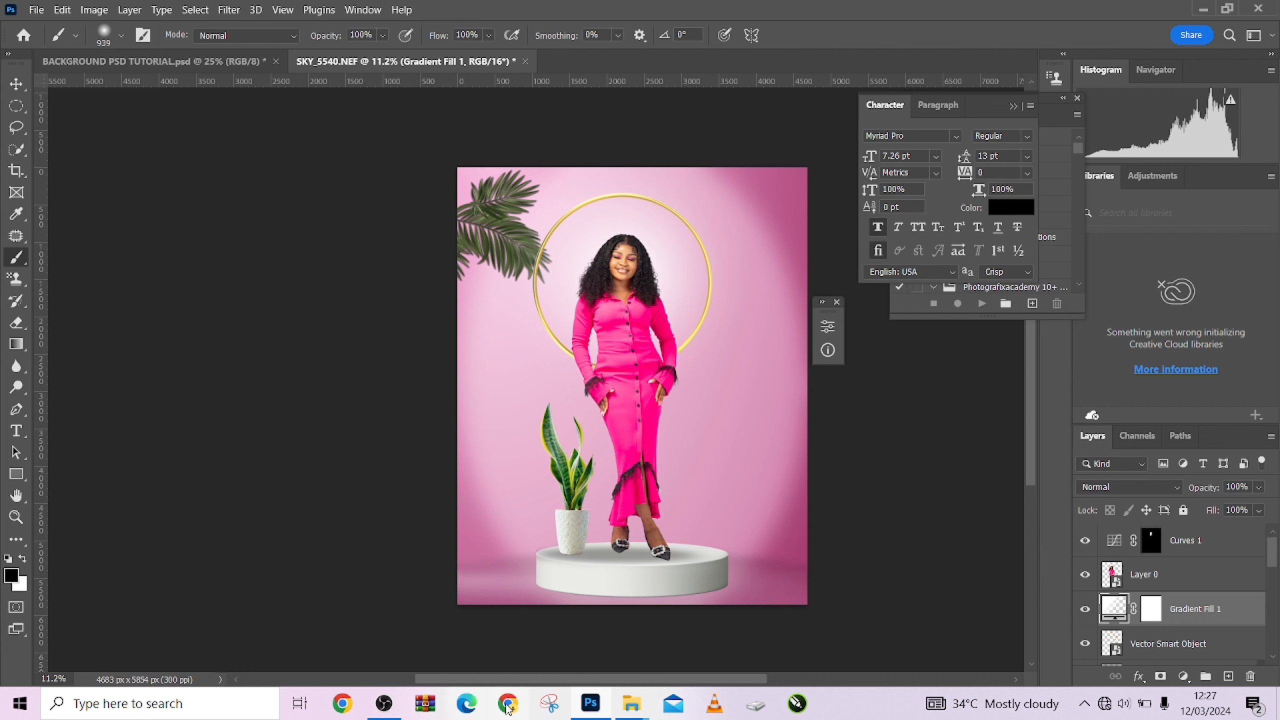
Switch to File Explorer and look through the files in the MODEL folder
mouse_move(641, 709)
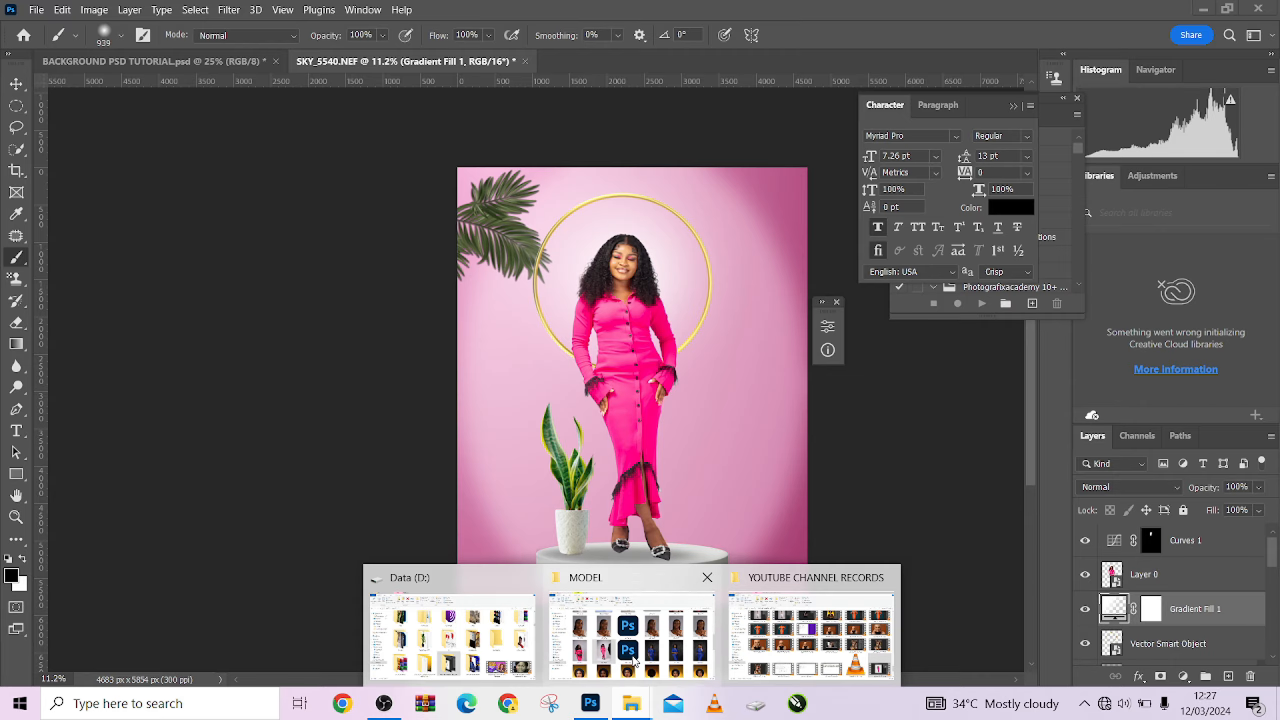
click(628, 635)
scroll(622, 527, down, 10)
scroll(621, 537, up, 10)
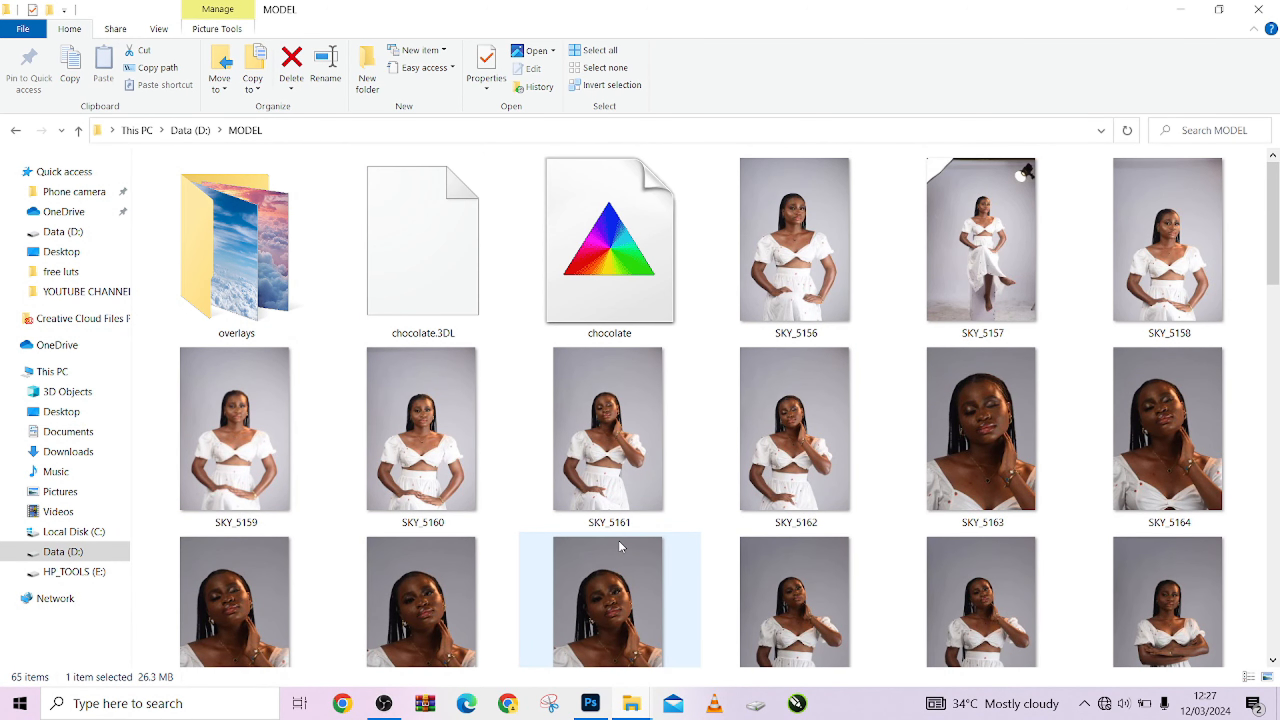
scroll(499, 491, down, 10)
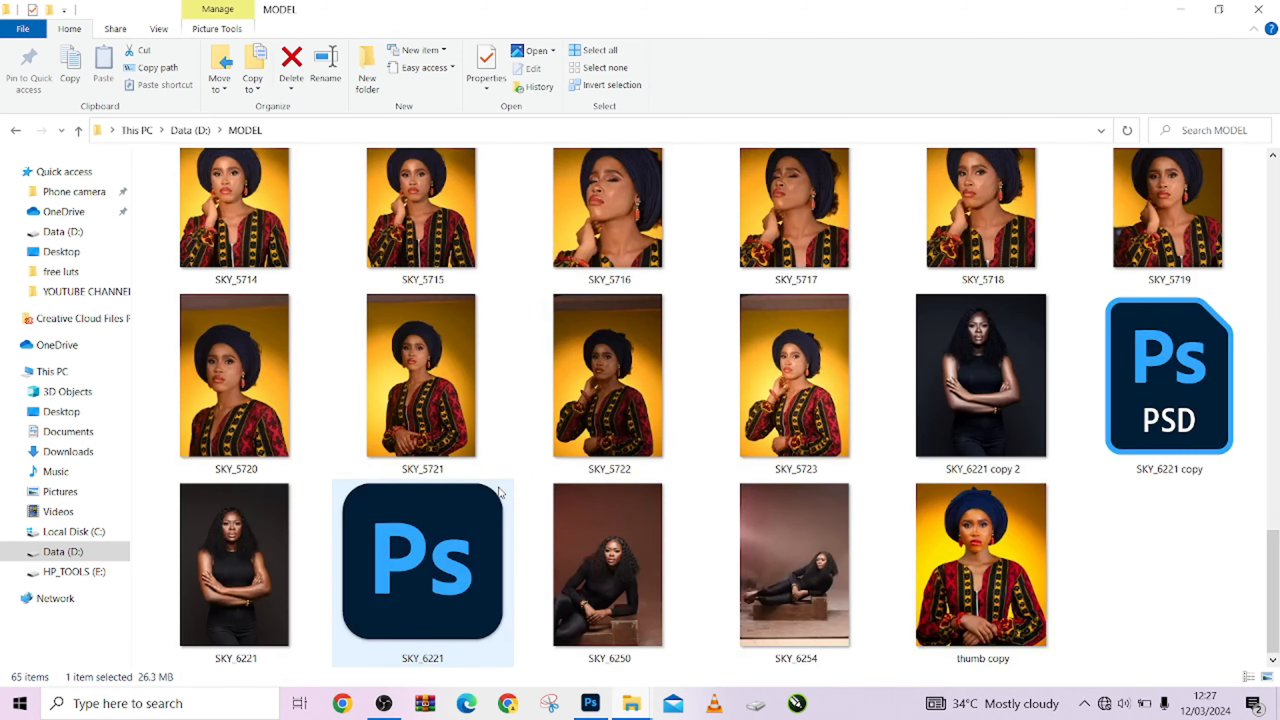
Open the Desktop folder, show its contents as extra large icons and look through the files
click(61, 252)
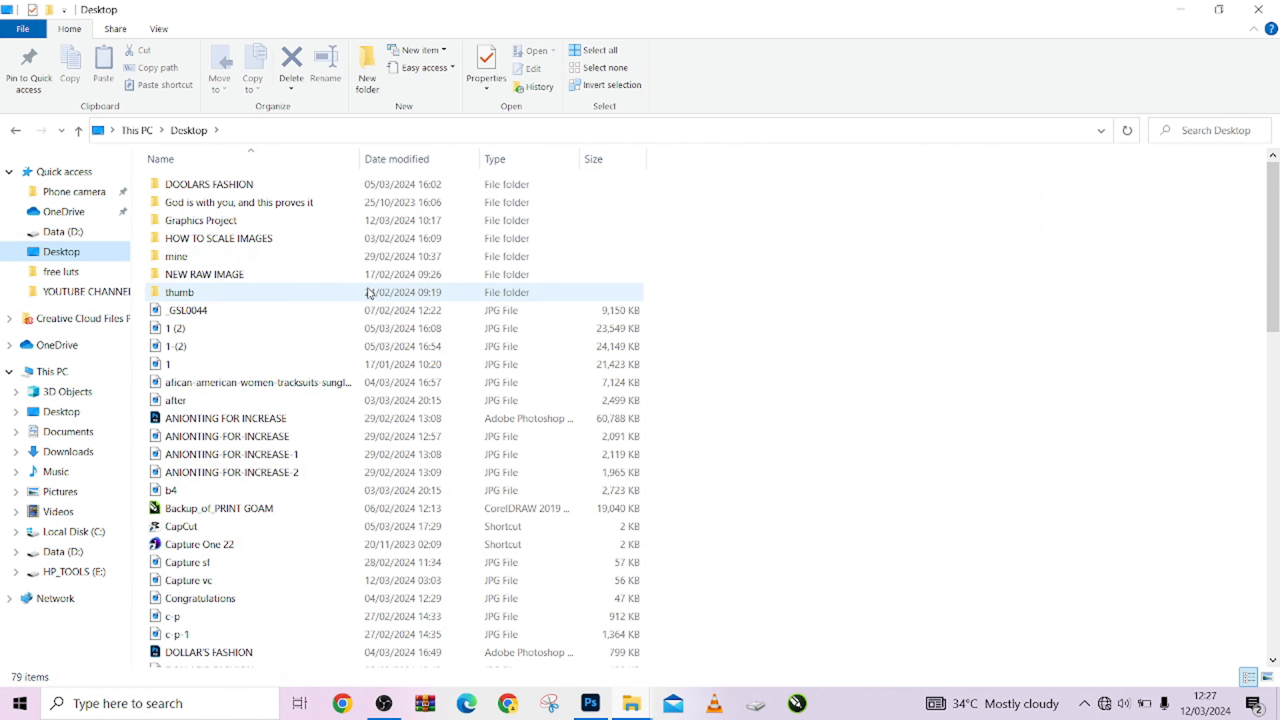
right_click(929, 303)
mouse_move(961, 317)
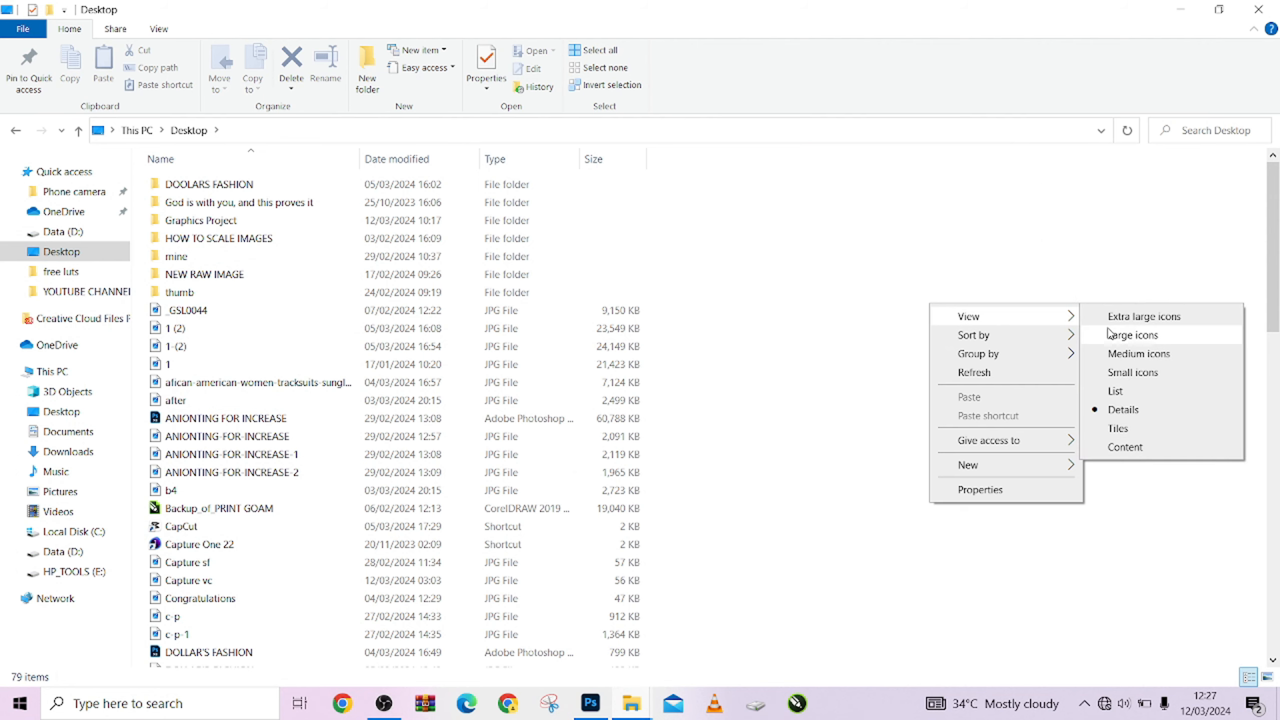
click(1140, 317)
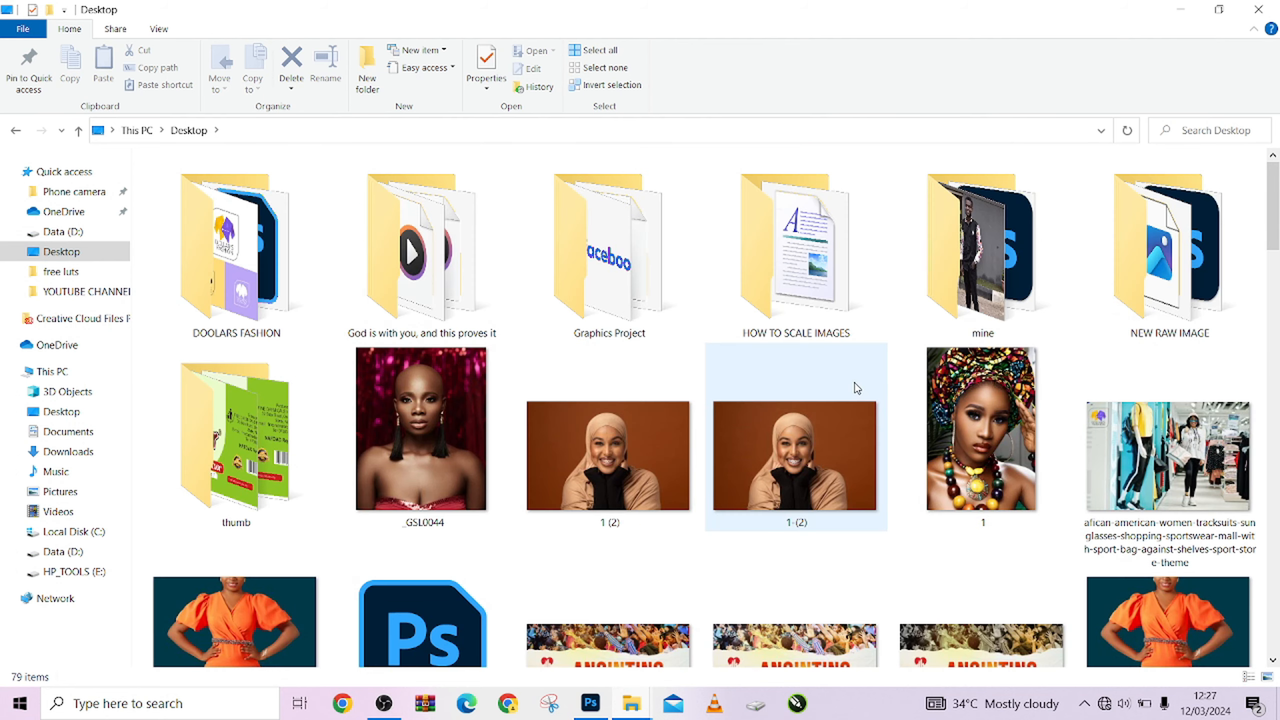
scroll(759, 398, down, 15)
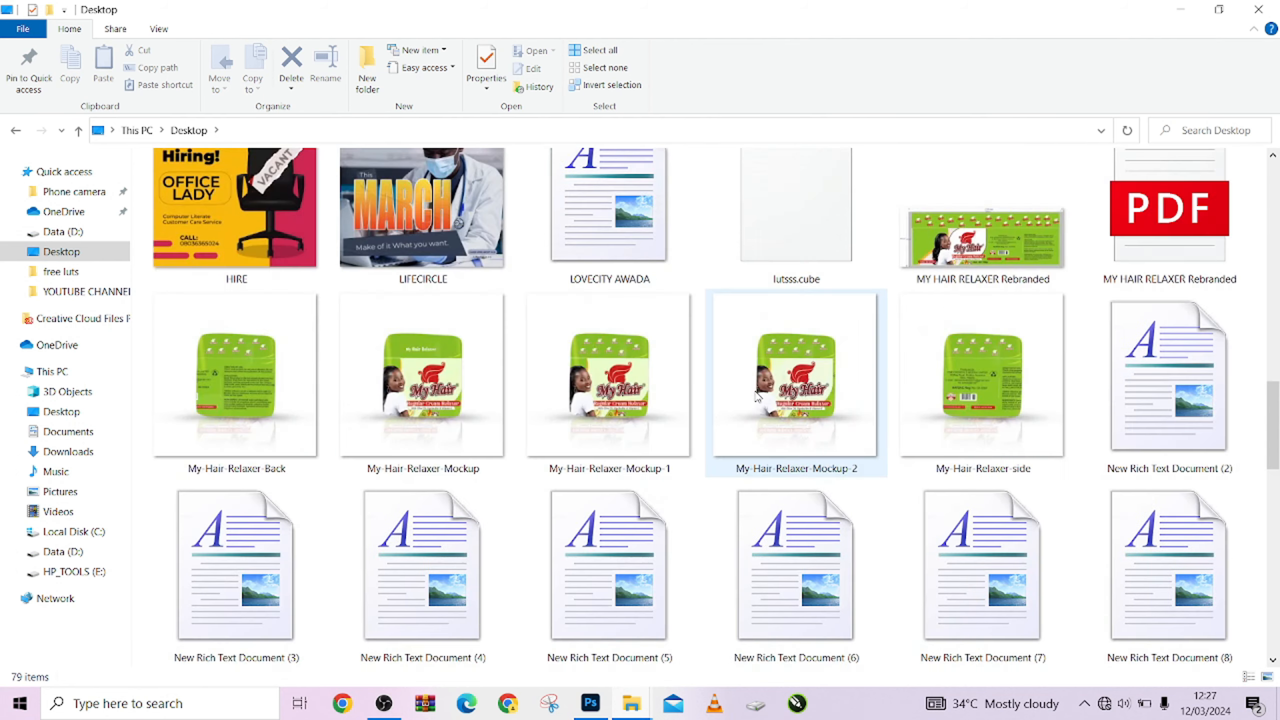
scroll(759, 398, down, 5)
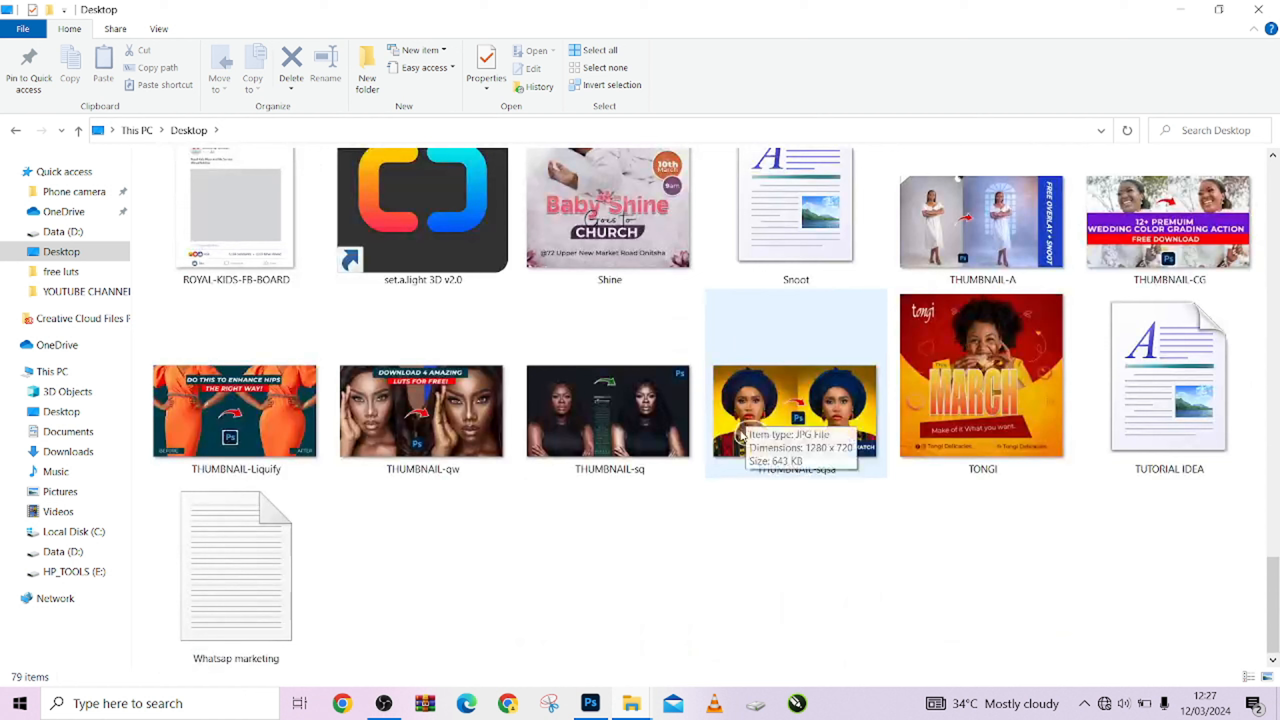
Return to Photoshop and hide the Gradient Fill 1 layer
click(591, 706)
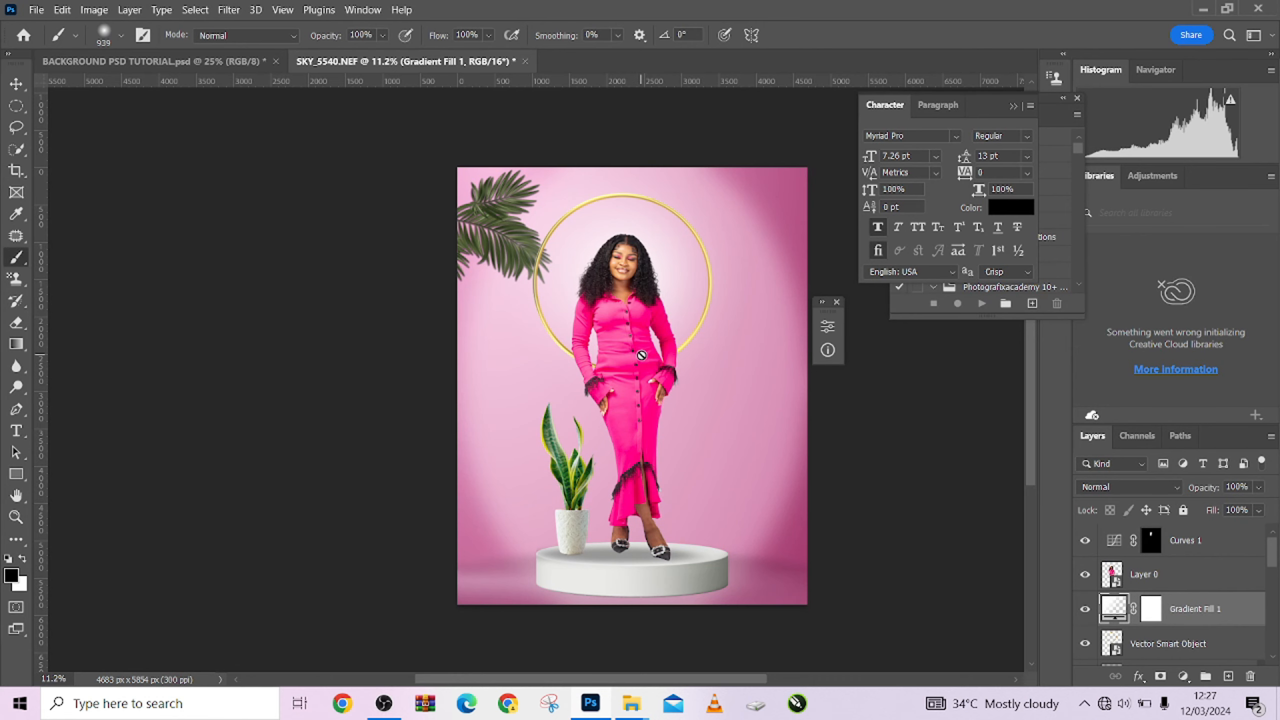
scroll(646, 357, up, 1)
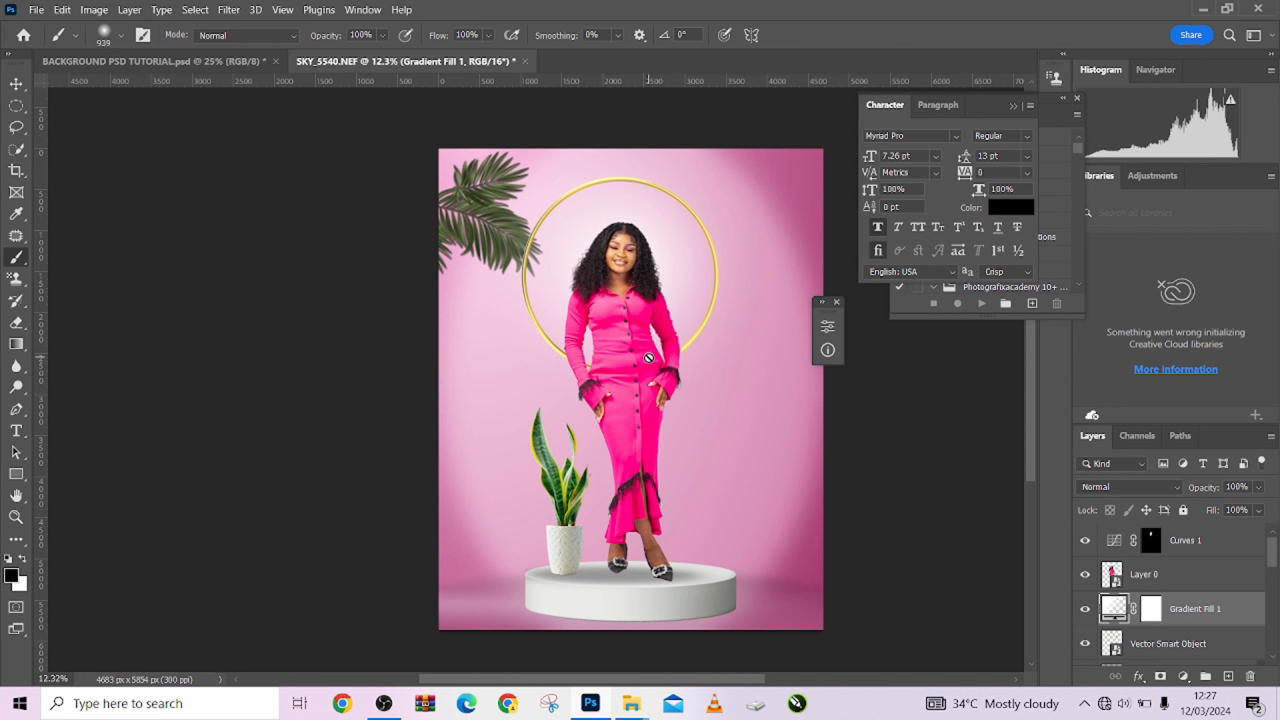
scroll(1077, 625, down, 4)
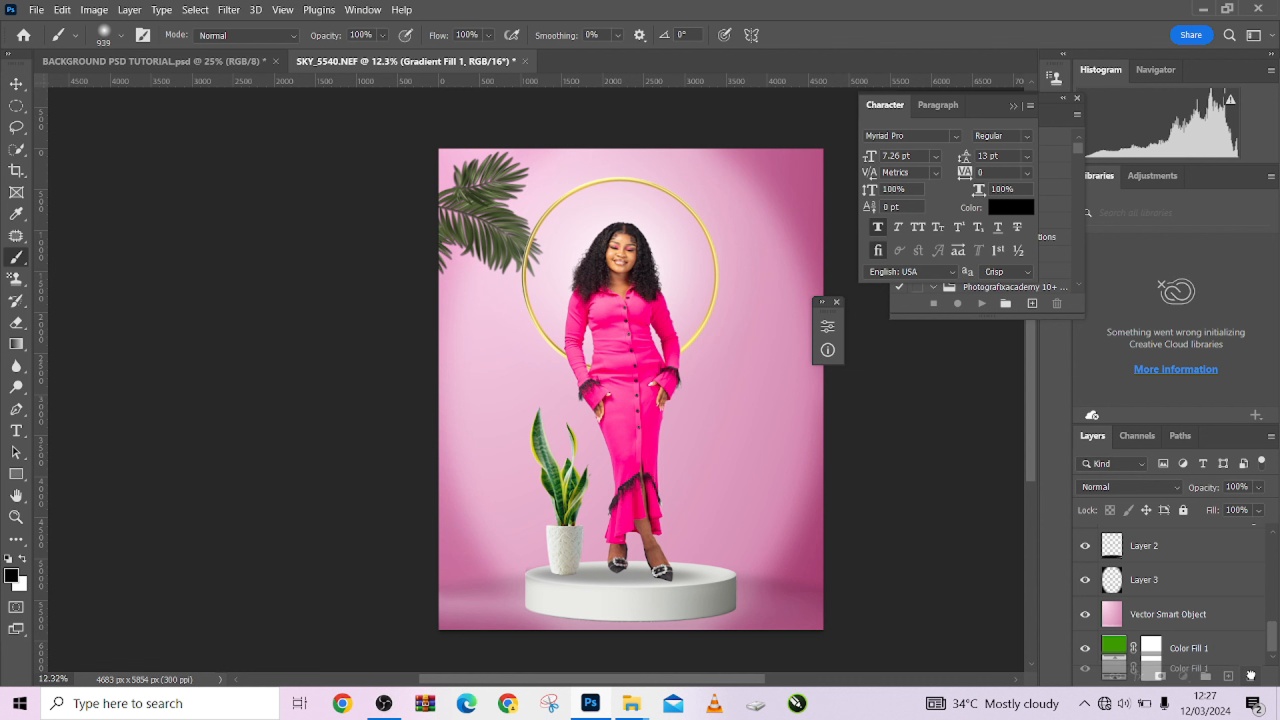
scroll(1122, 637, up, 3)
click(1085, 541)
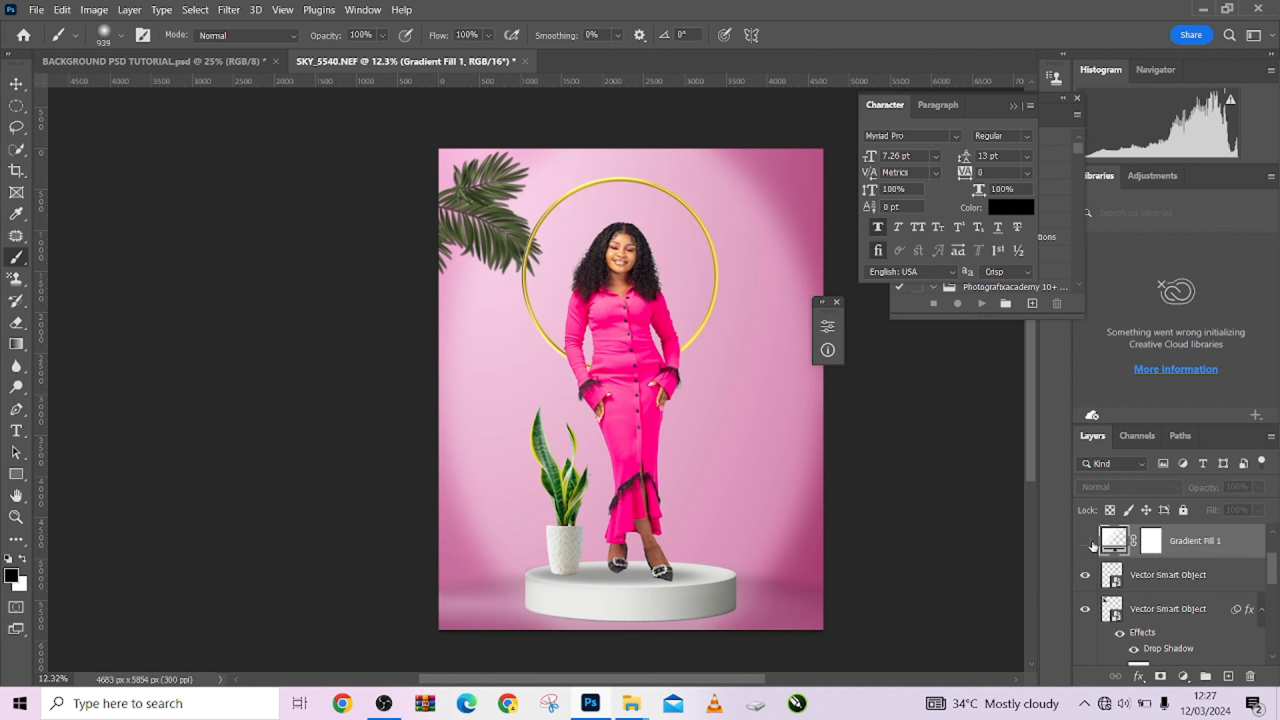
Show the Gradient Fill 1 layer again and collapse the character settings covering the recorded actions
click(1085, 541)
scroll(1134, 600, down, 3)
scroll(1134, 600, up, 2)
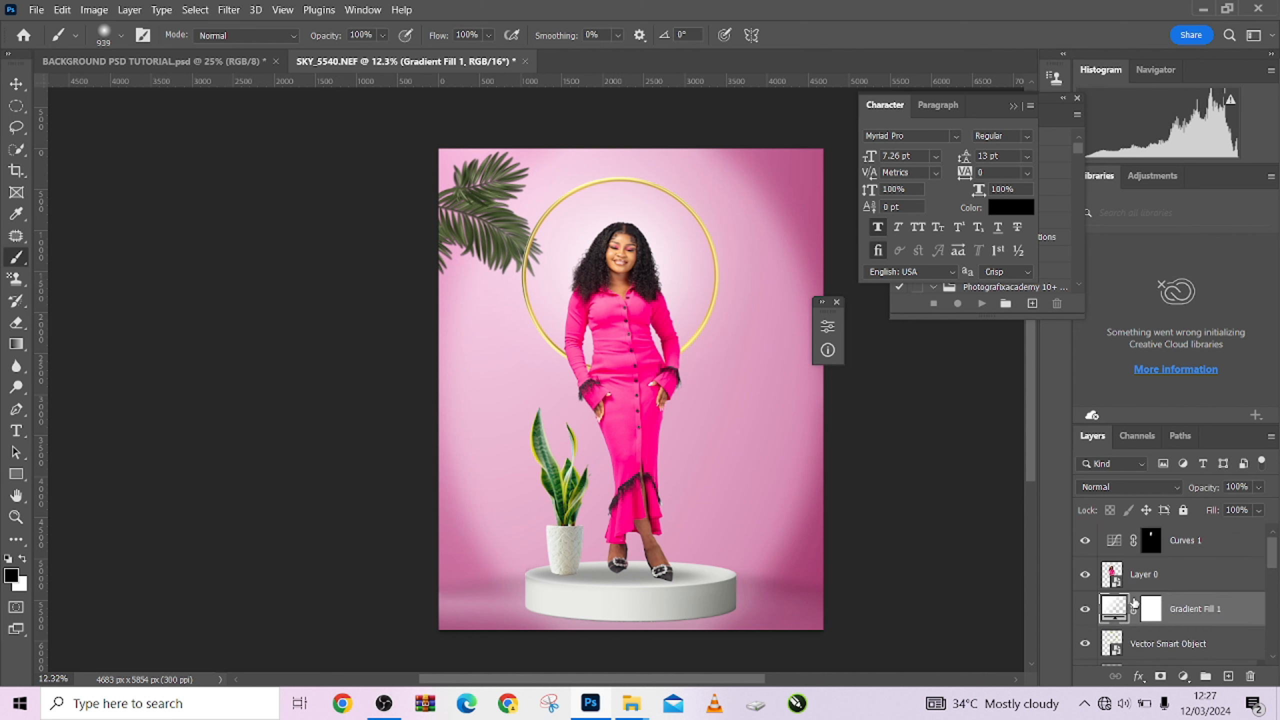
drag(1272, 593, 1278, 549)
drag(995, 112, 958, 102)
click(972, 108)
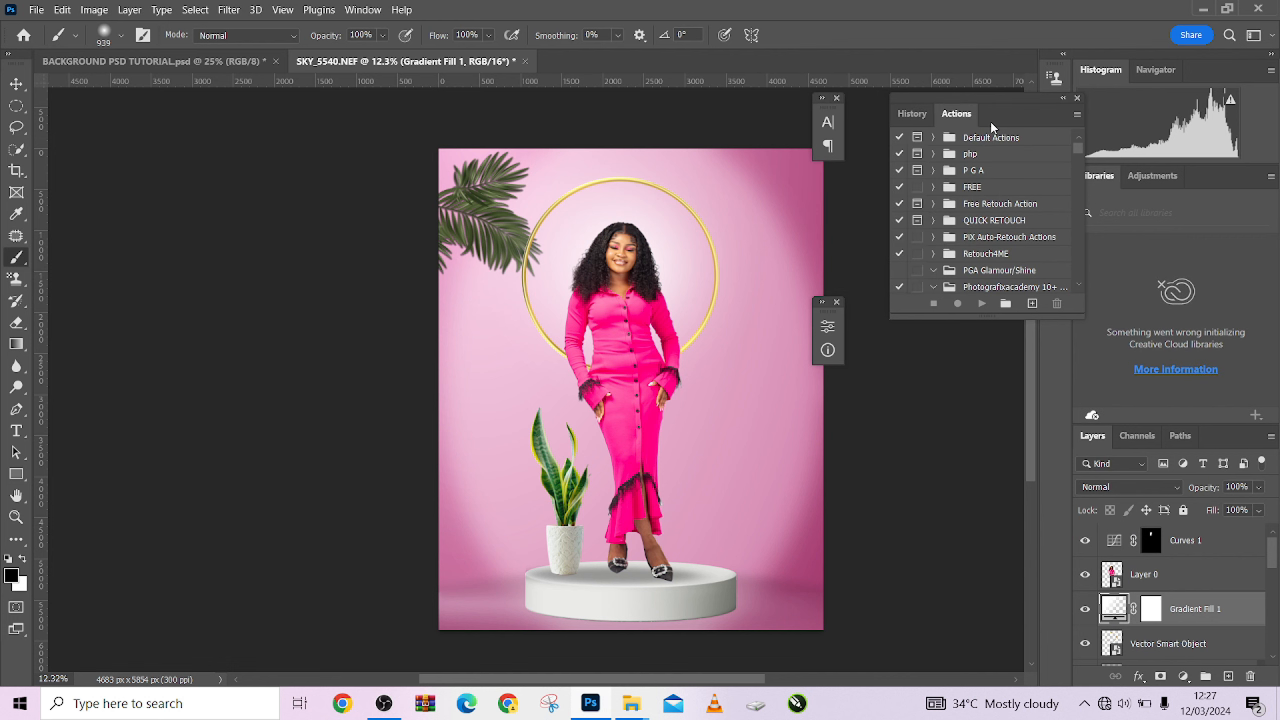
Compare the composite with the original SKY_5540.NEF state in the document history and return to the latest state
click(912, 114)
scroll(967, 206, up, 10)
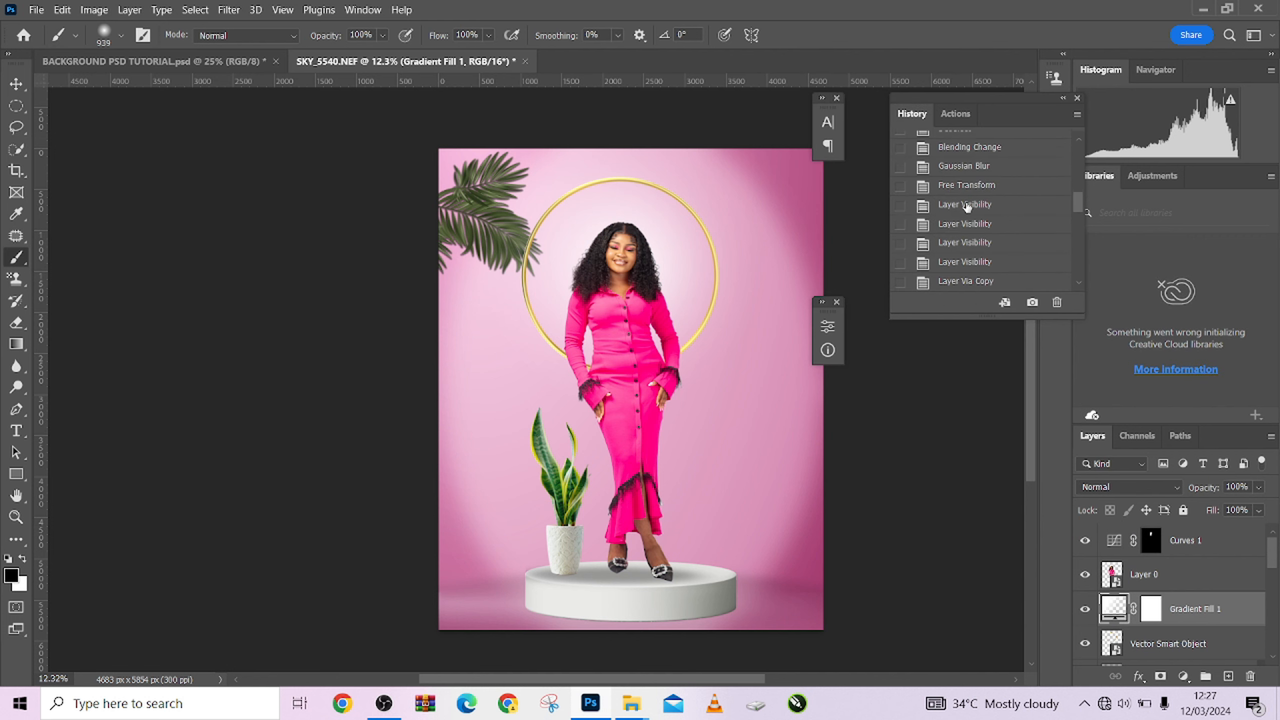
scroll(967, 207, up, 5)
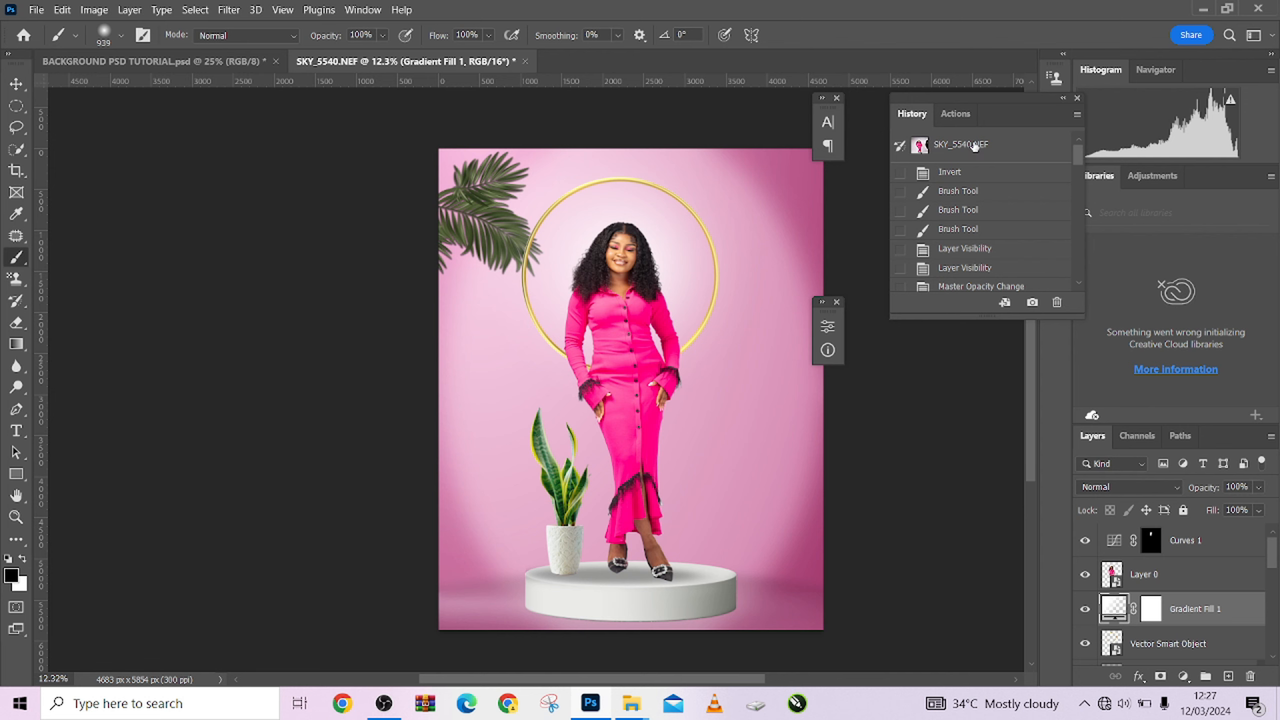
click(975, 145)
scroll(962, 227, down, 12)
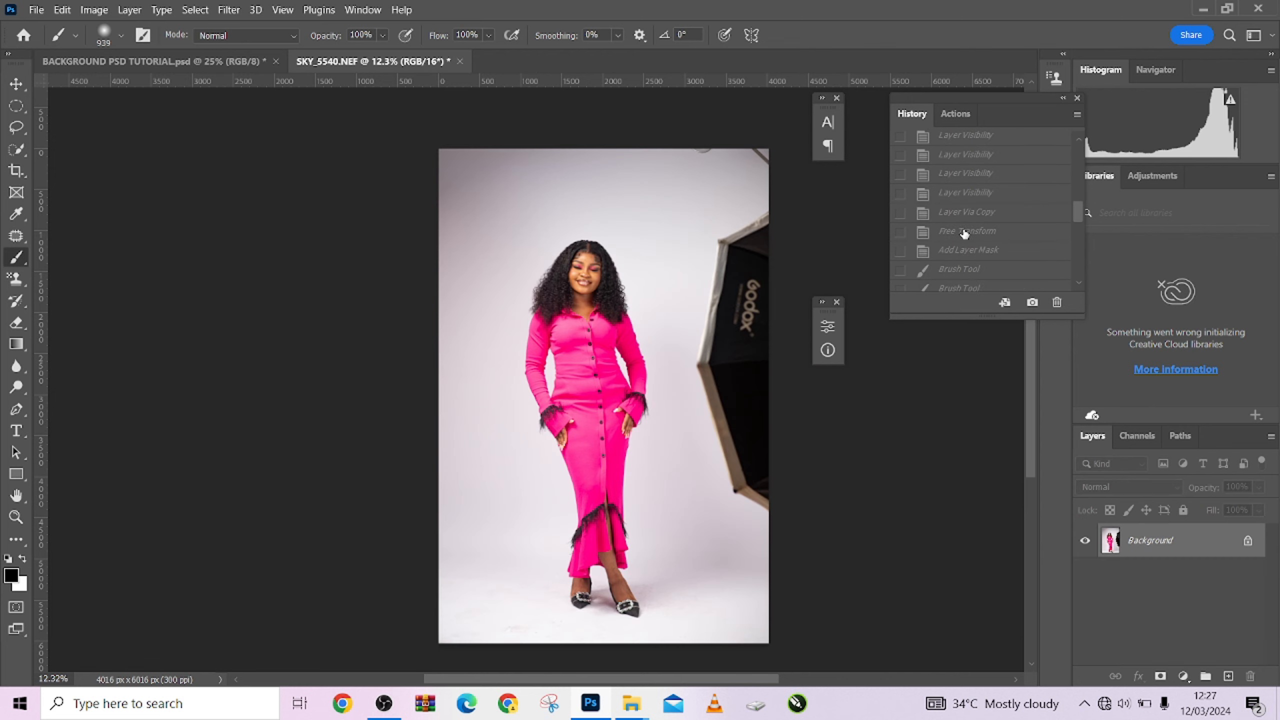
click(958, 282)
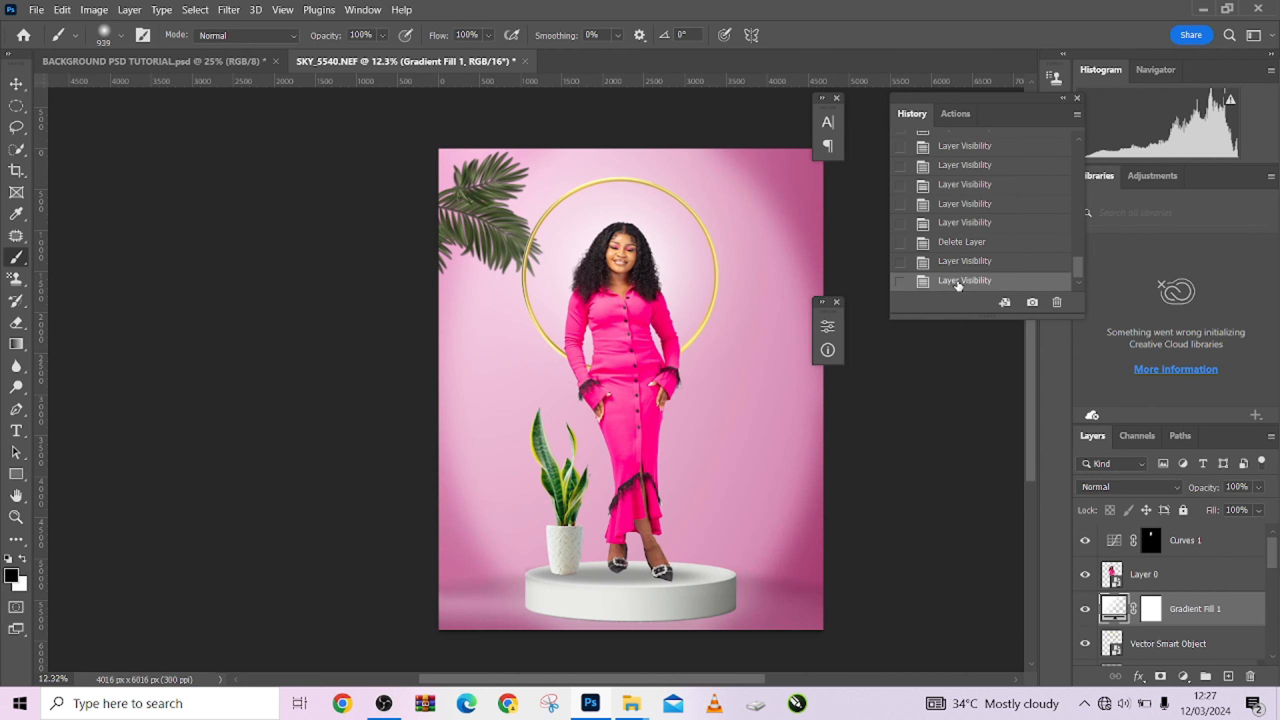
scroll(648, 343, down, 1)
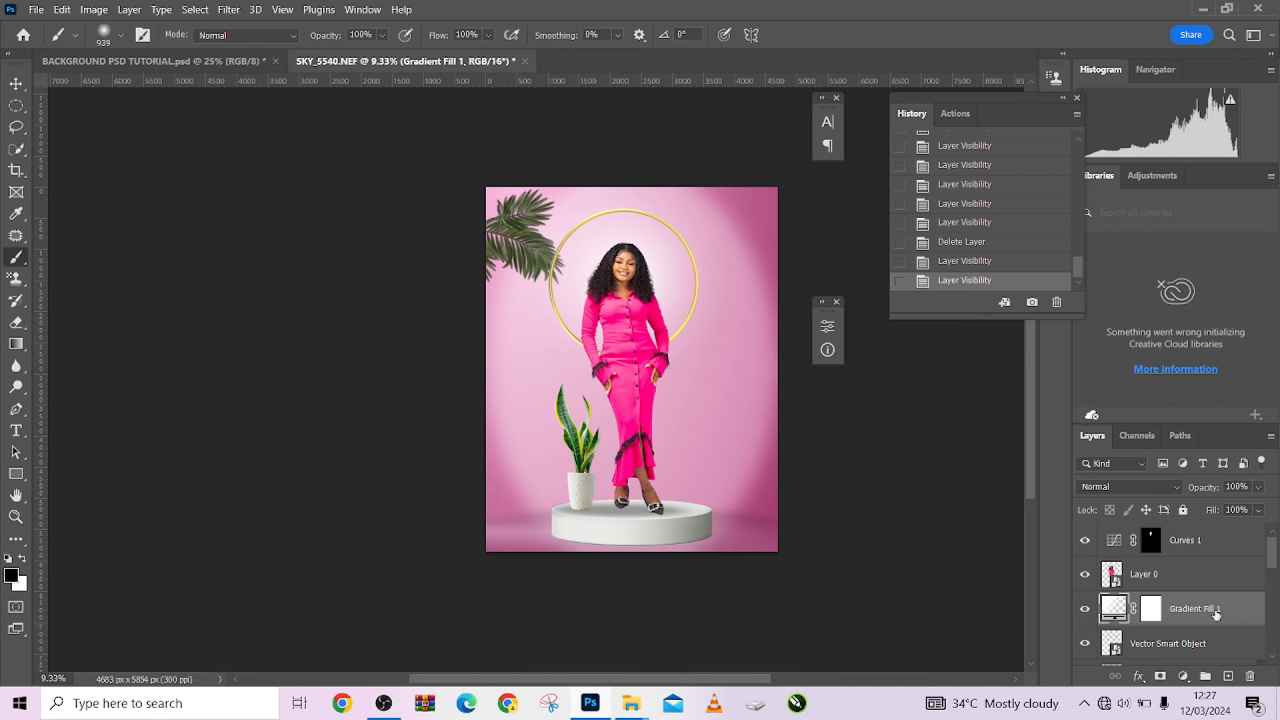
Add an empty layer above Gradient Fill 1 and reduce the soft brush to 28 px at the woman's shoes
click(1229, 676)
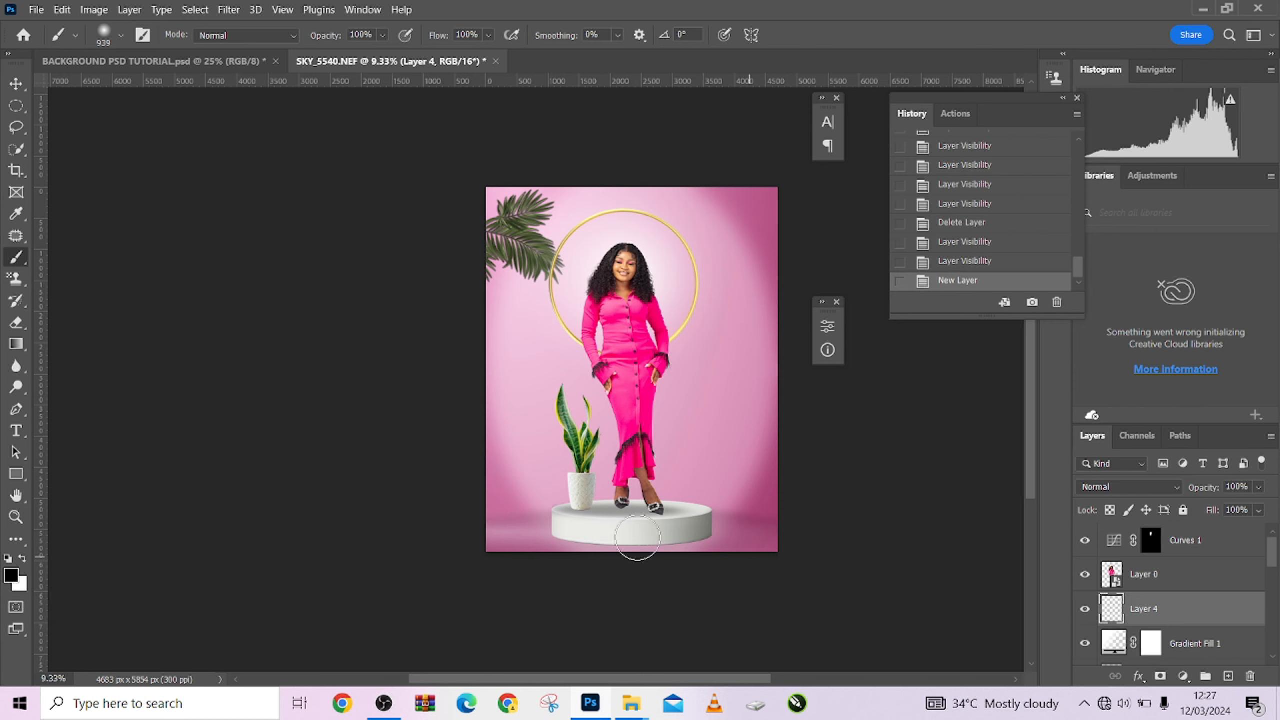
scroll(651, 524, up, 6)
alt+right_click(724, 459)
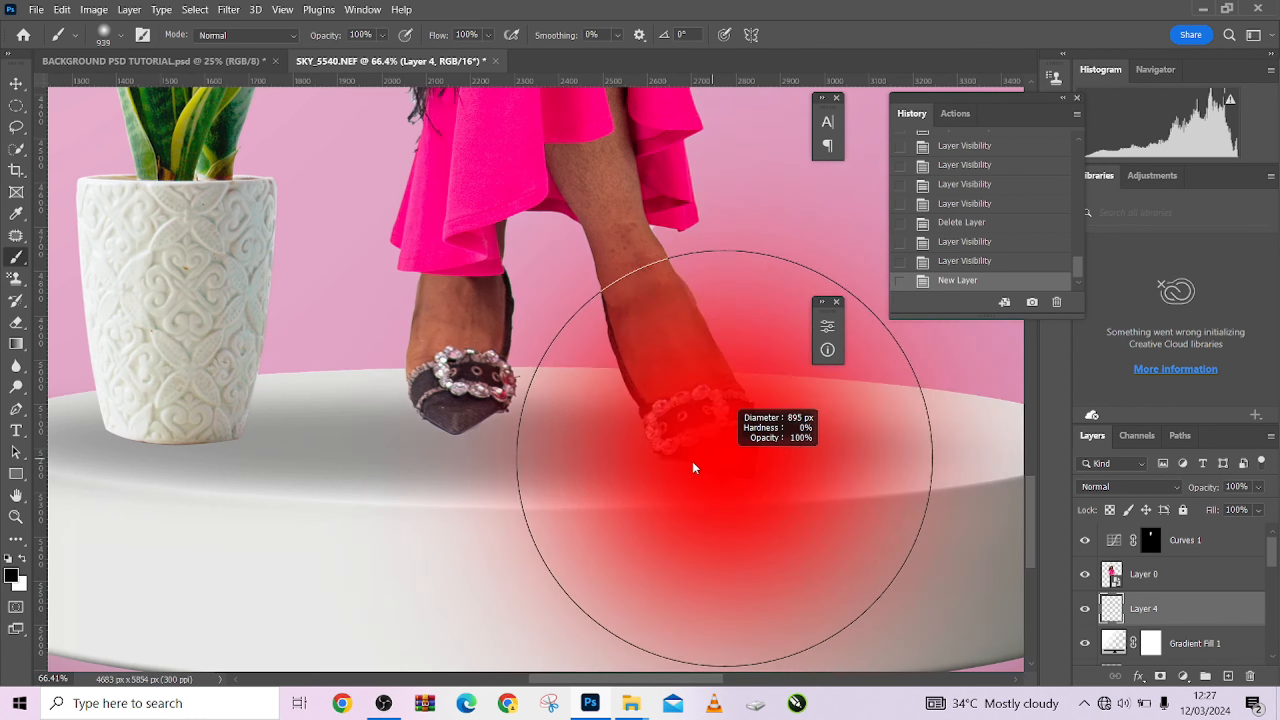
drag(694, 463, 429, 465)
scroll(683, 443, down, 4)
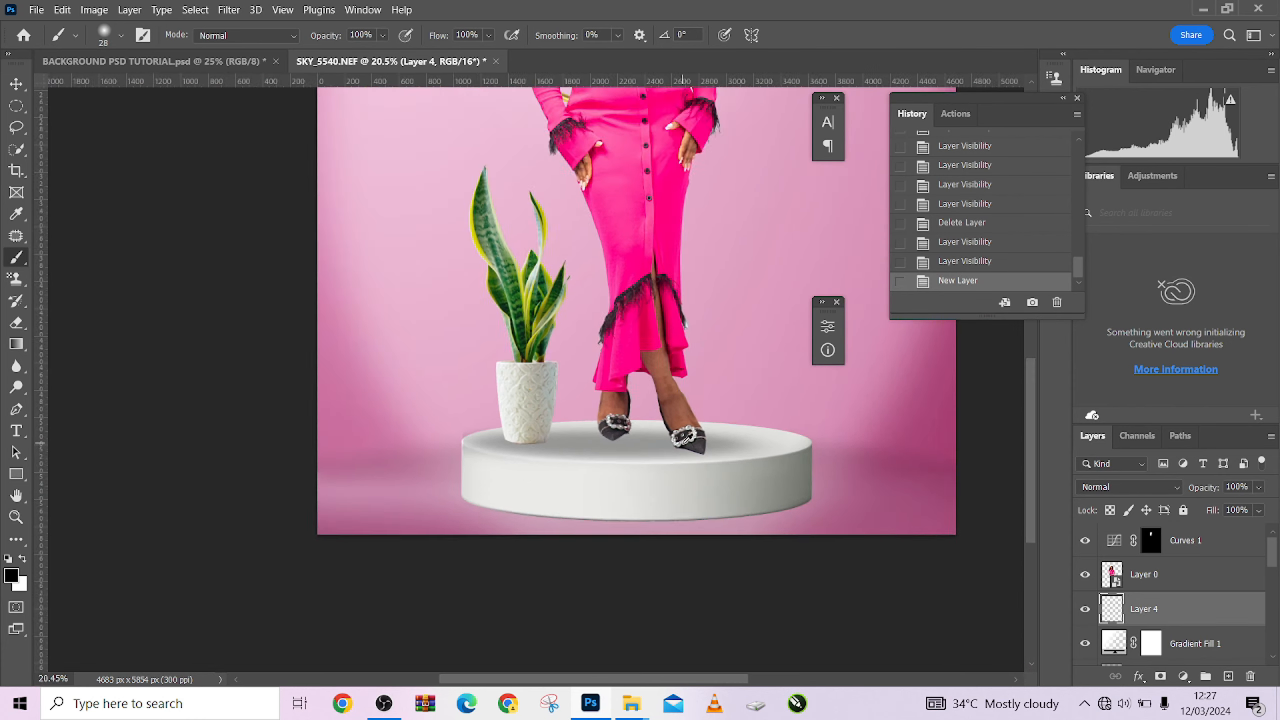
scroll(685, 438, down, 3)
drag(700, 428, 686, 461)
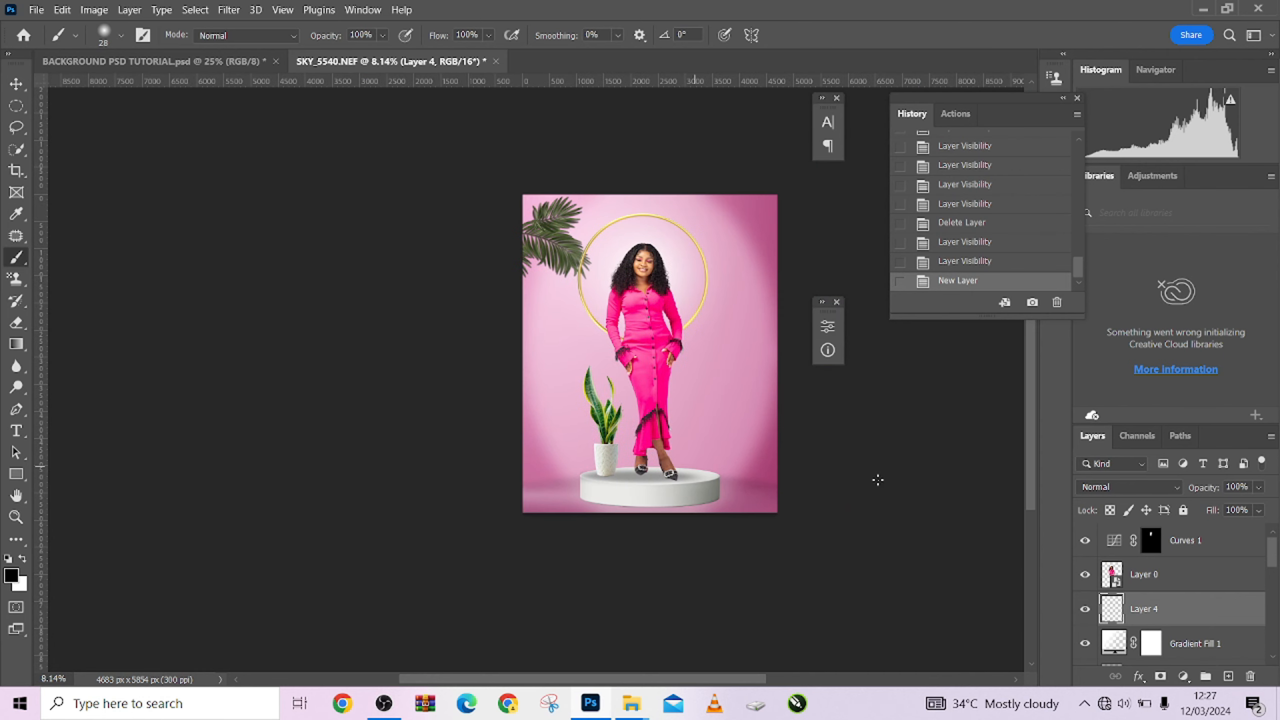
Duplicate Layer 0 and try flipping the lower of the two woman layers horizontally
click(1183, 578)
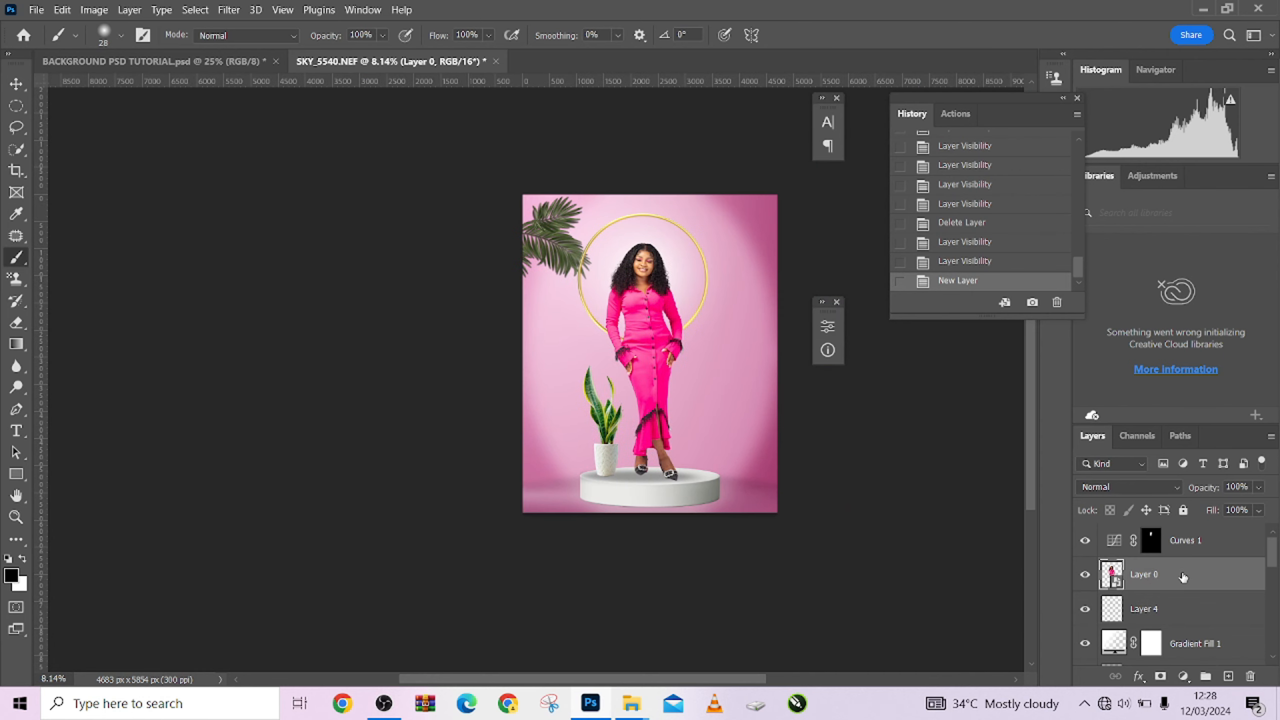
key(ctrl+j)
click(1174, 610)
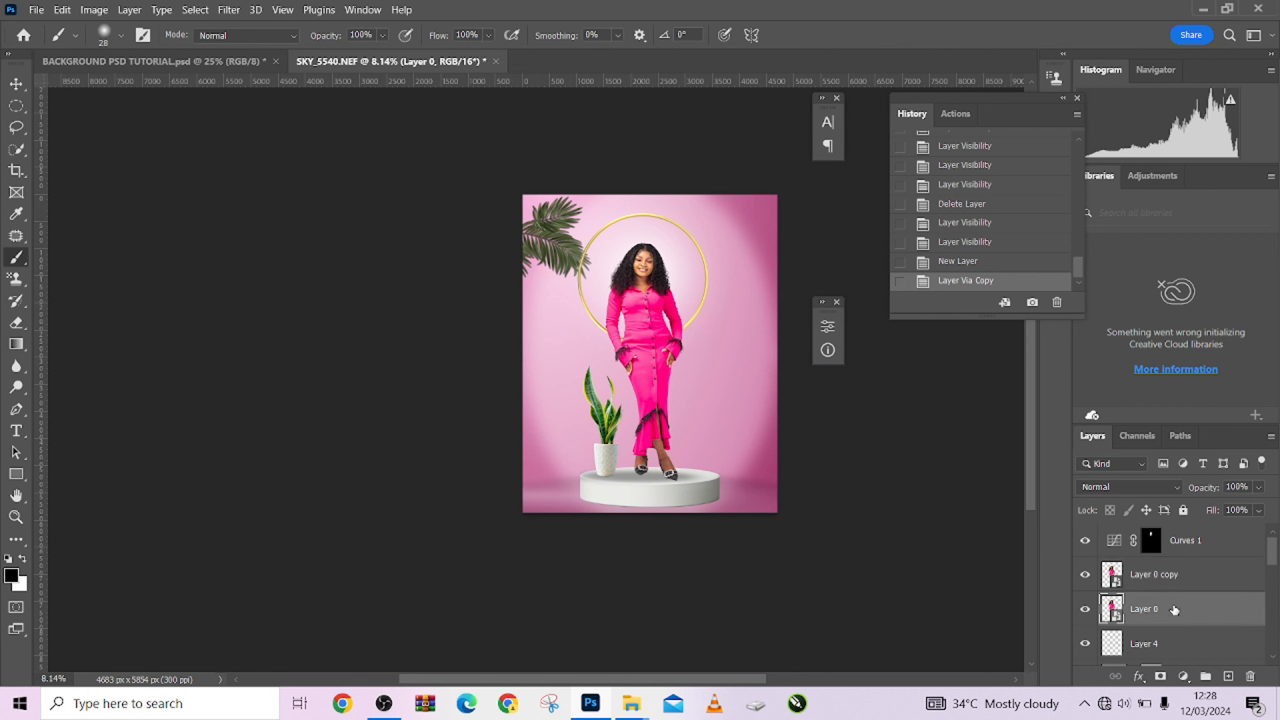
key(ctrl+t)
right_click(656, 314)
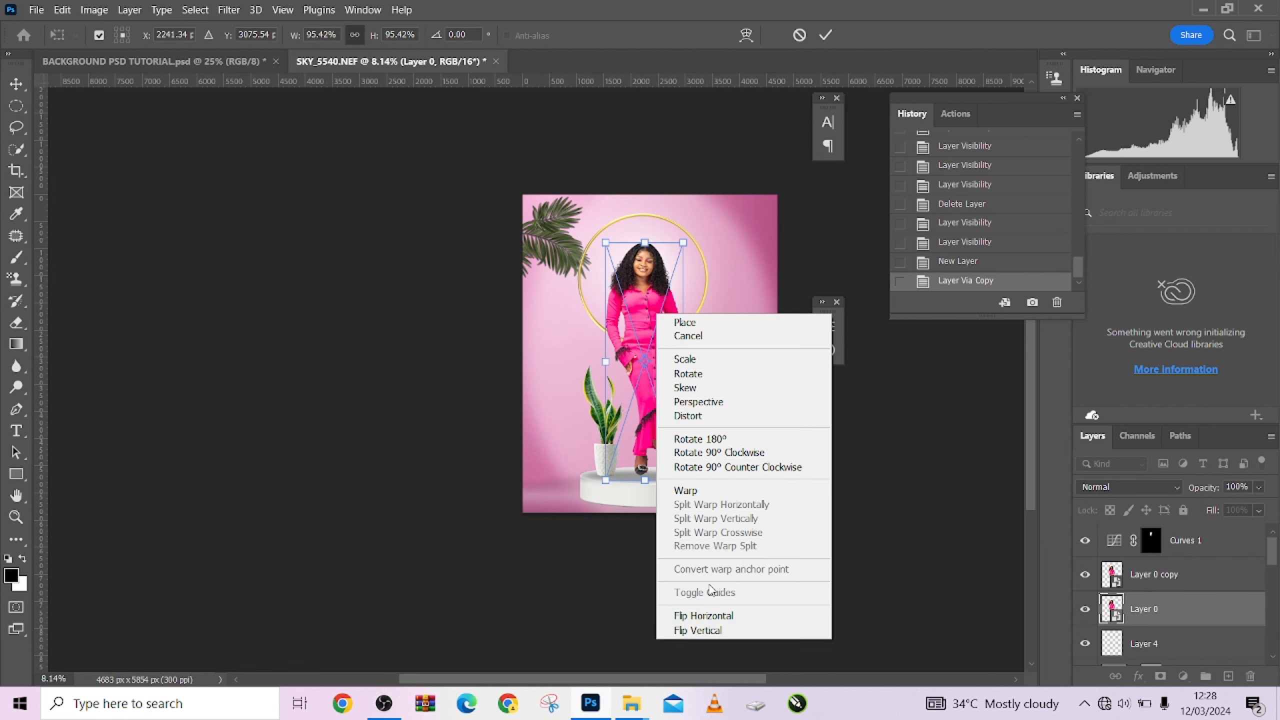
click(726, 616)
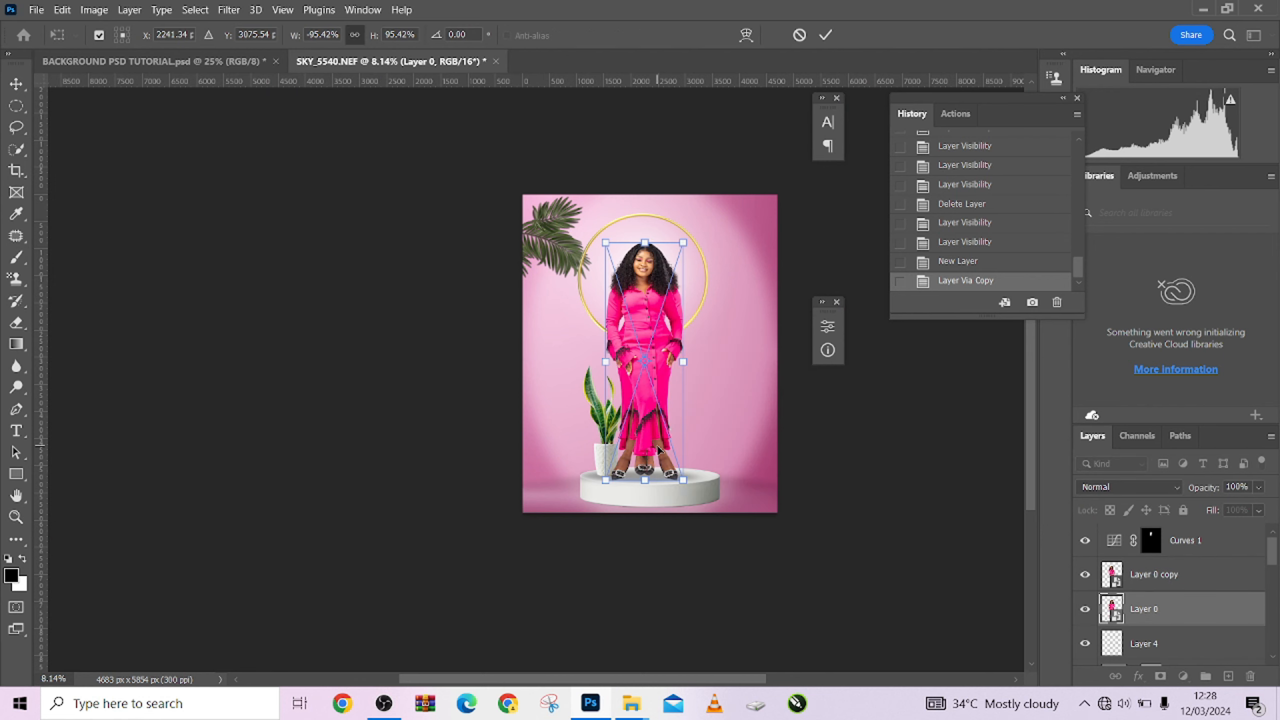
key(ctrl+z)
Try a vertically flipped reflection of the woman below her feet, cancel the transform and delete the lower Layer 0
right_click(656, 411)
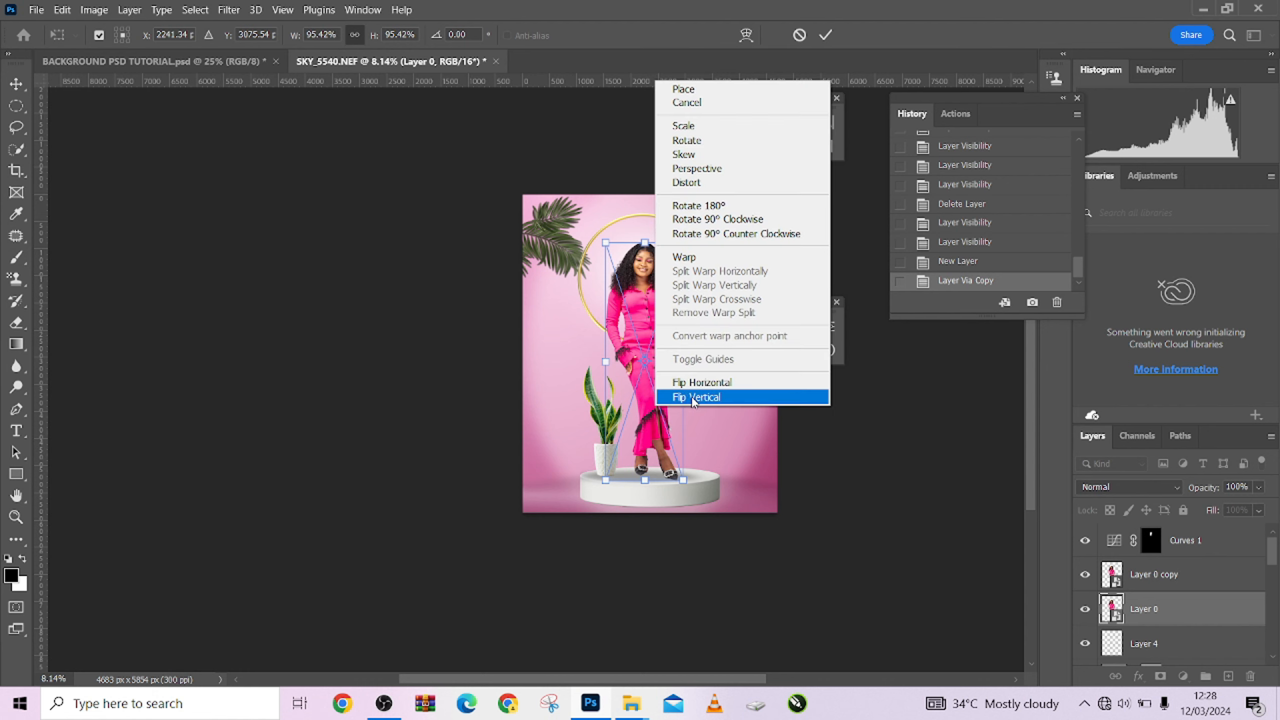
click(693, 397)
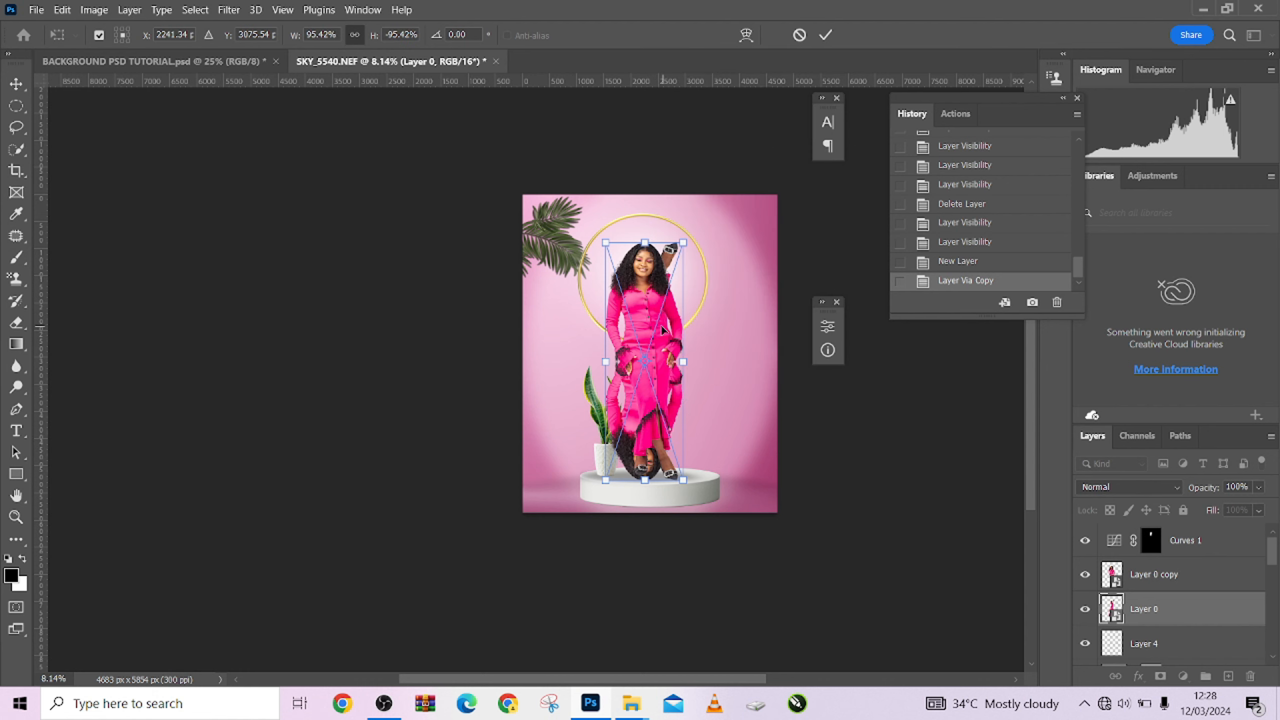
drag(662, 330, 651, 516)
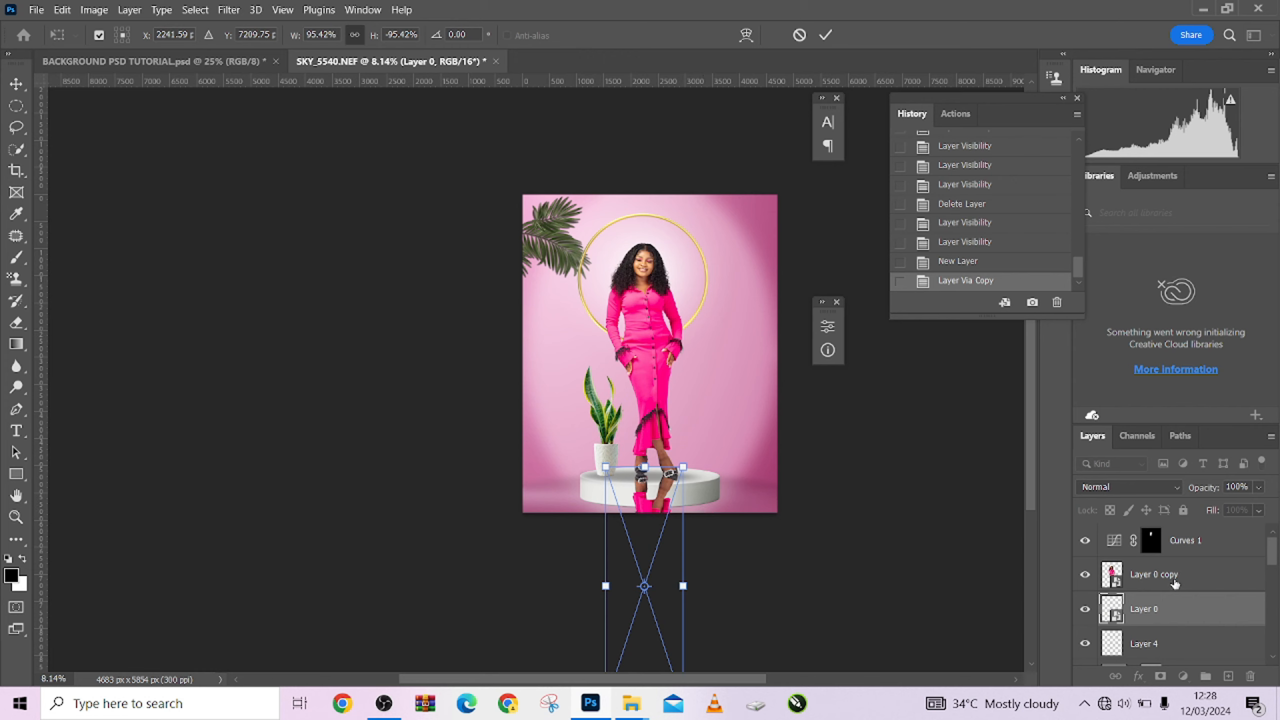
click(802, 35)
drag(1214, 609, 1251, 676)
Group all layers from Curves 1 down to Layer 2, leaving out Layer 3 and the pink background
click(1246, 555)
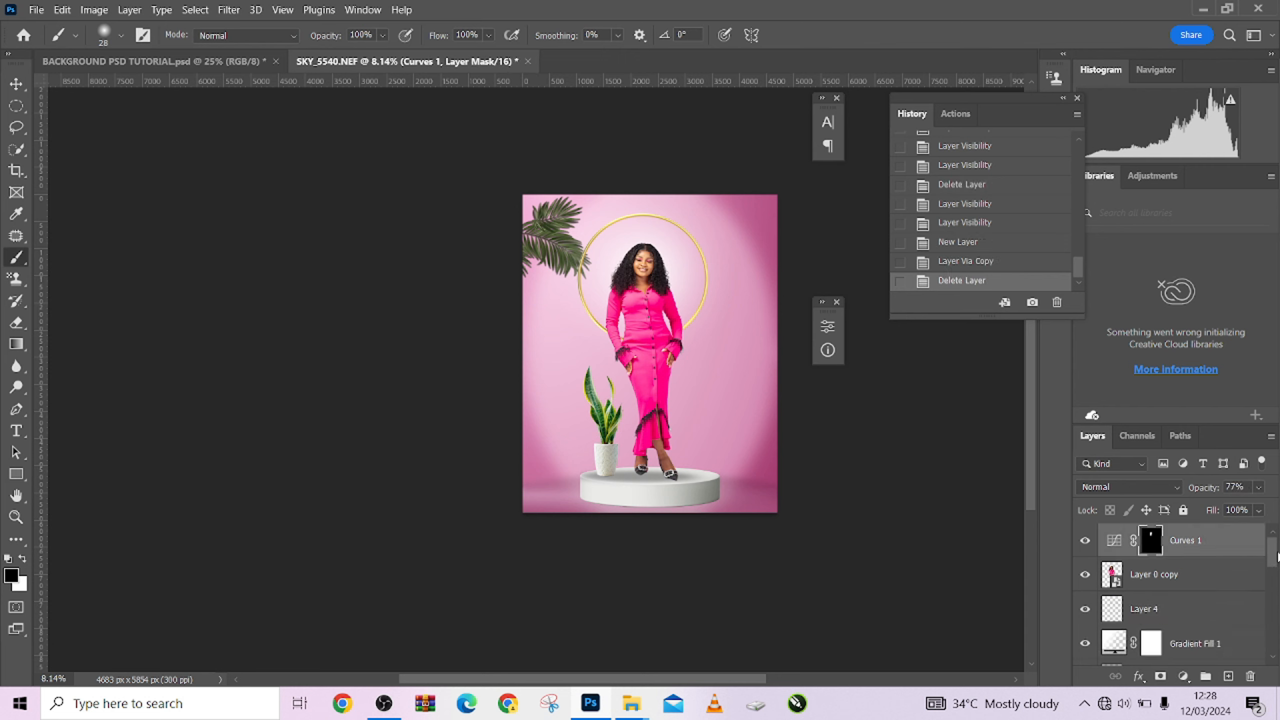
drag(1278, 557, 1278, 624)
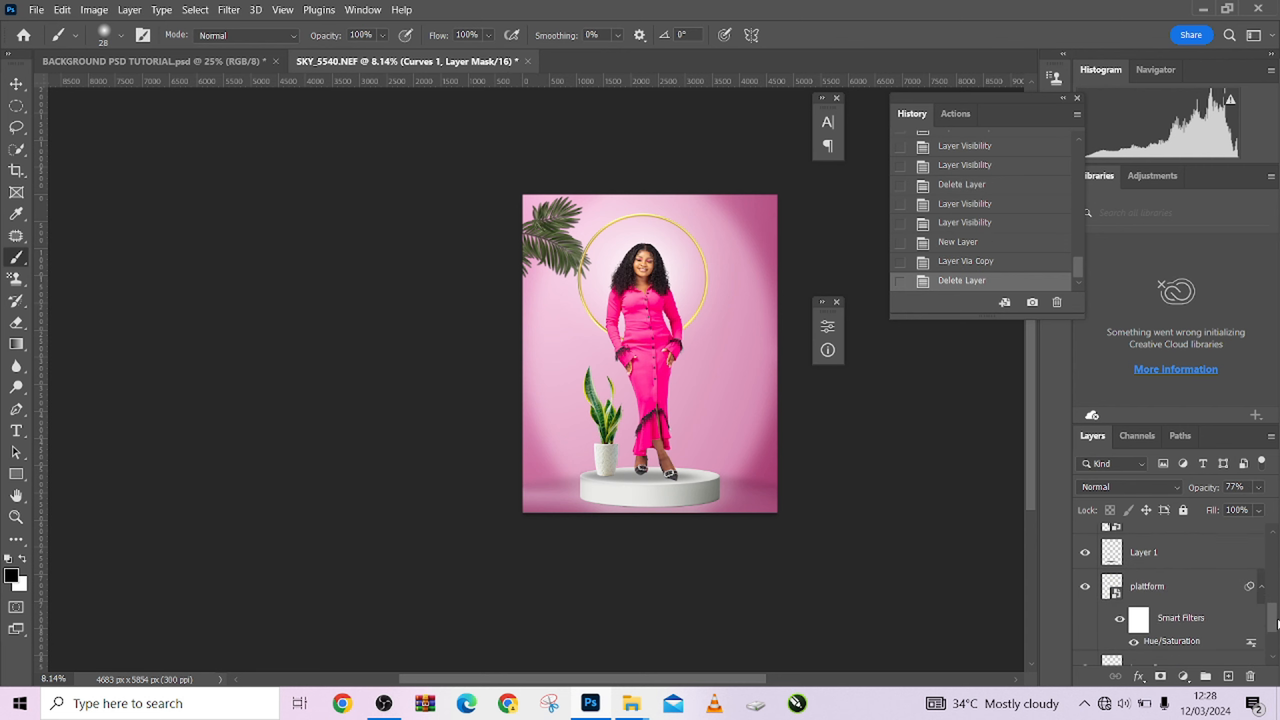
scroll(1278, 624, down, 3)
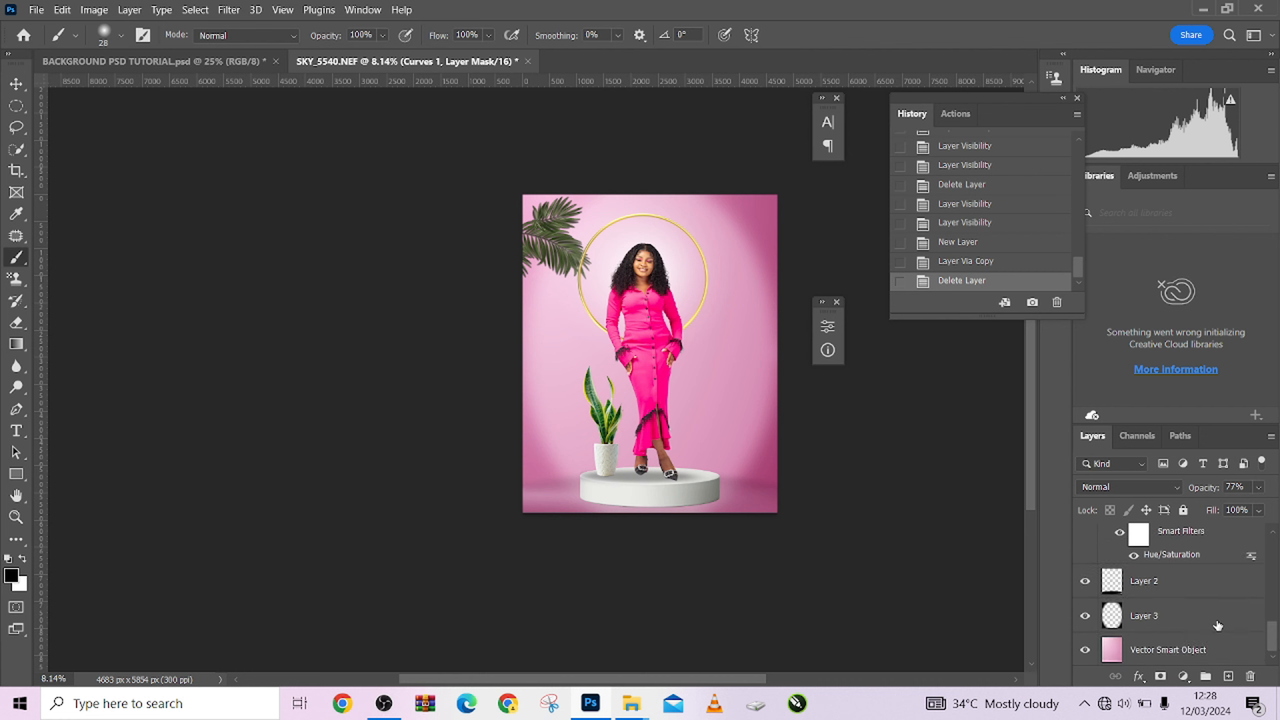
click(1206, 588)
scroll(1216, 601, up, 5)
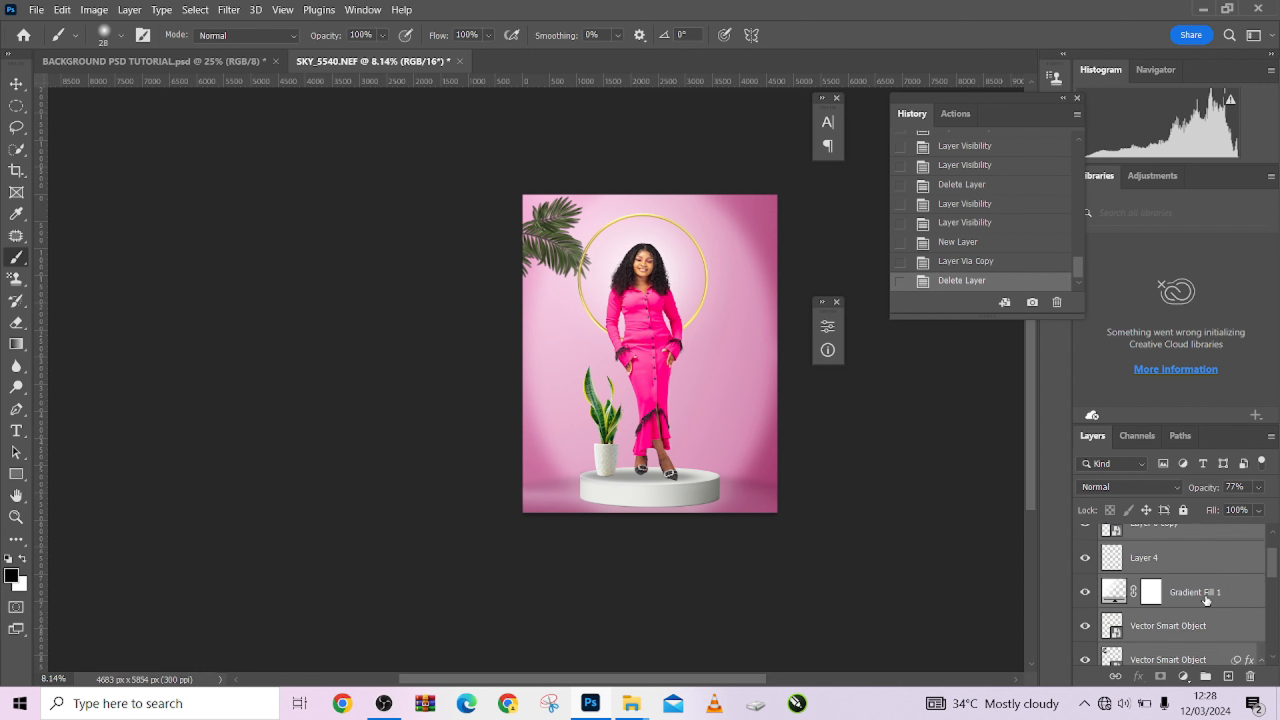
key(ctrl+g)
Toggle the visibility of Group 1 several times to compare the picture with and without the grouped elements
click(1087, 538)
click(1087, 537)
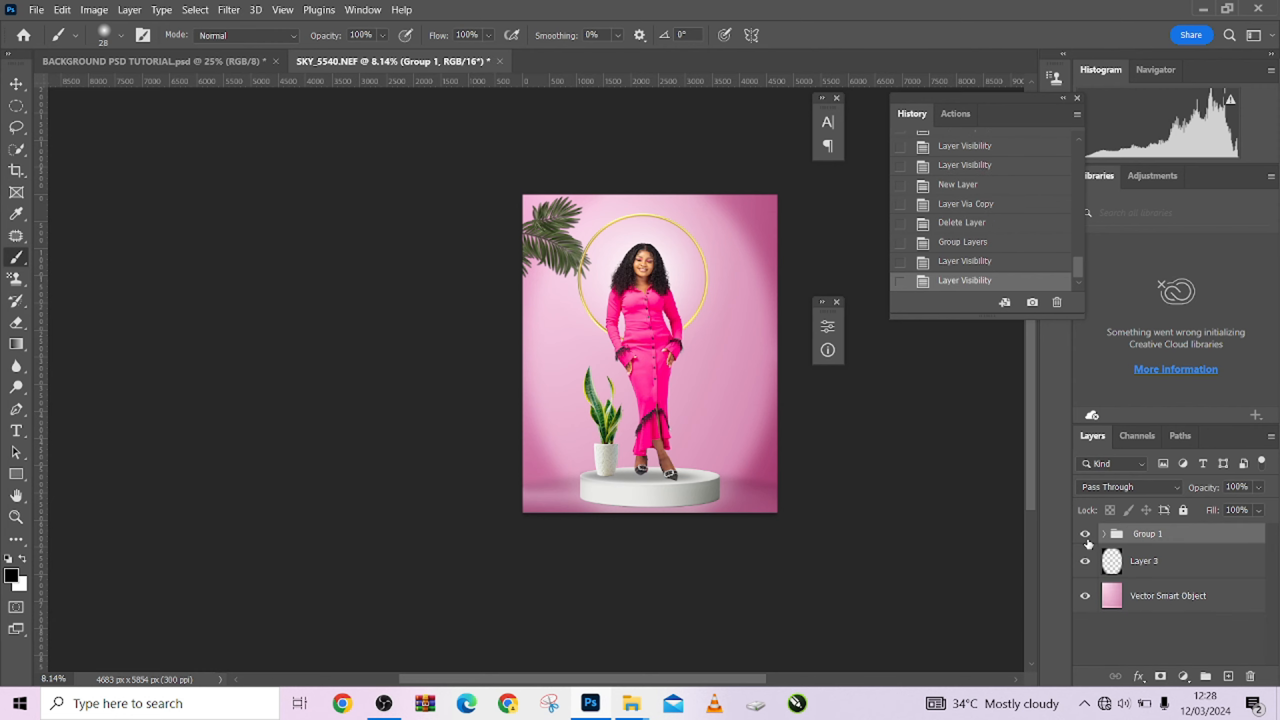
click(1086, 538)
click(1087, 538)
click(1087, 537)
click(1087, 540)
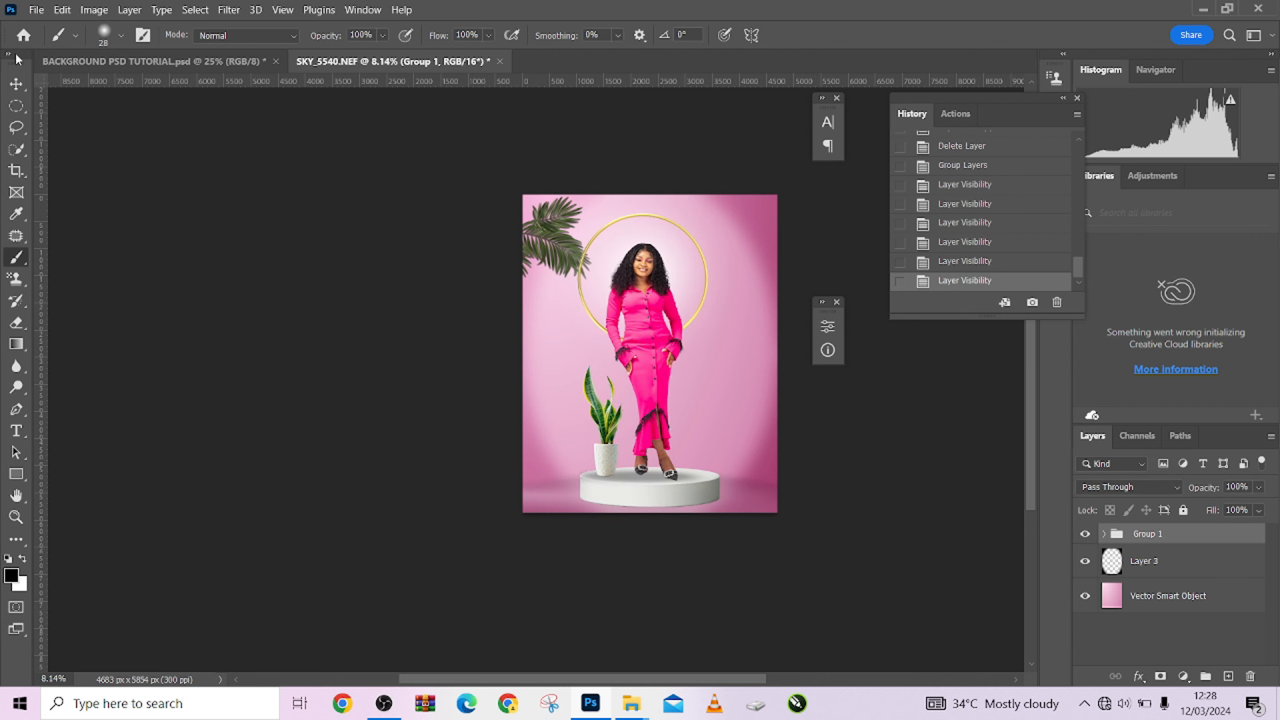
Scale Group 1 to 95.36% and reposition it slightly right and higher on the canvas, at about X -257 px, Y 3275 px
click(16, 83)
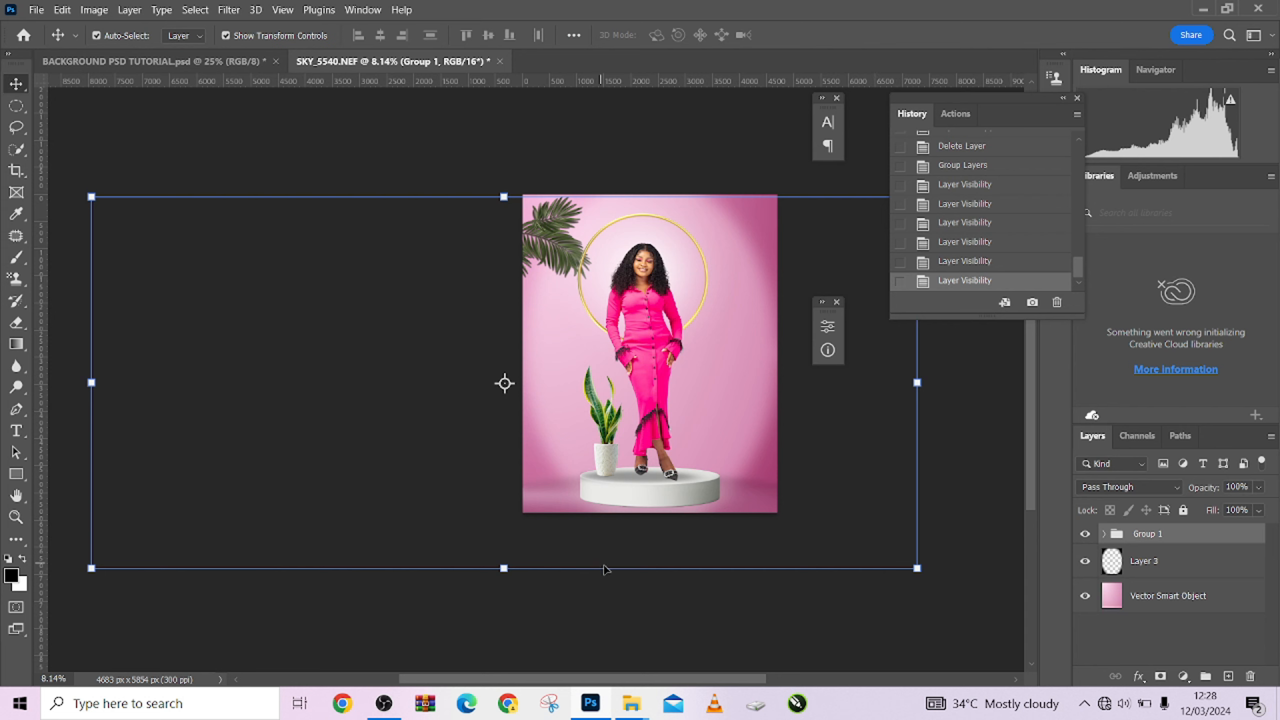
click(620, 576)
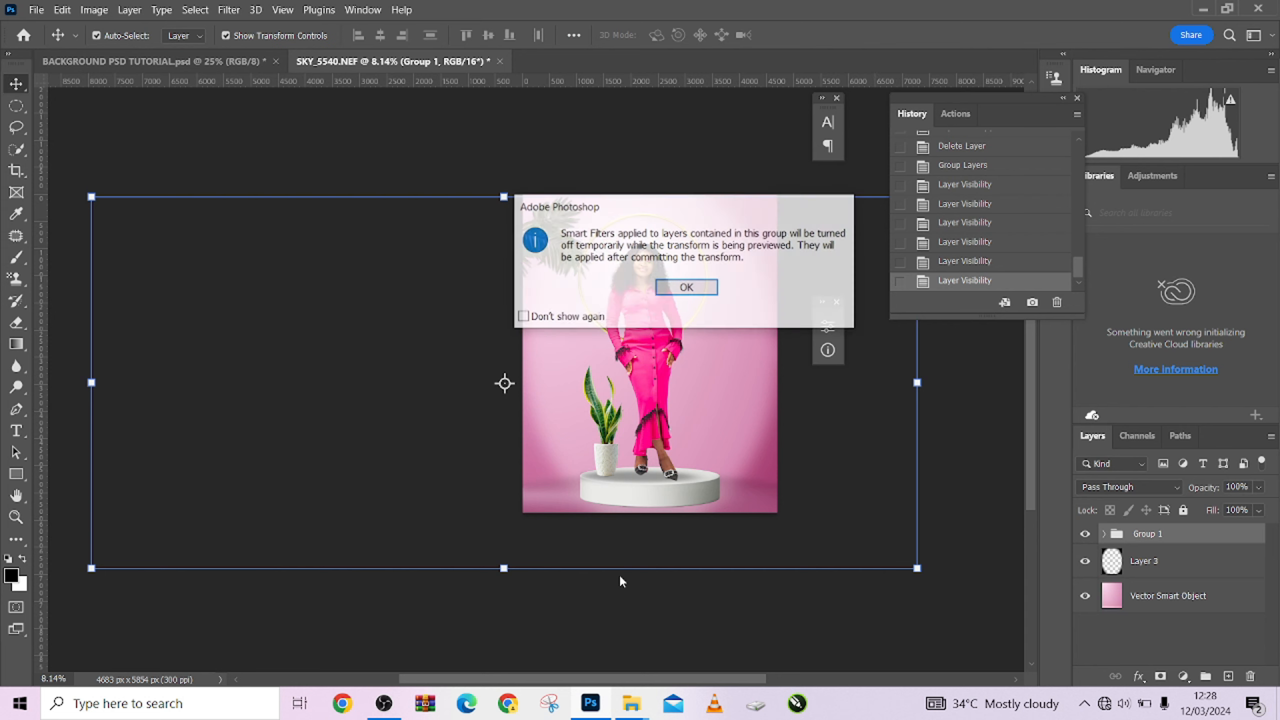
click(688, 288)
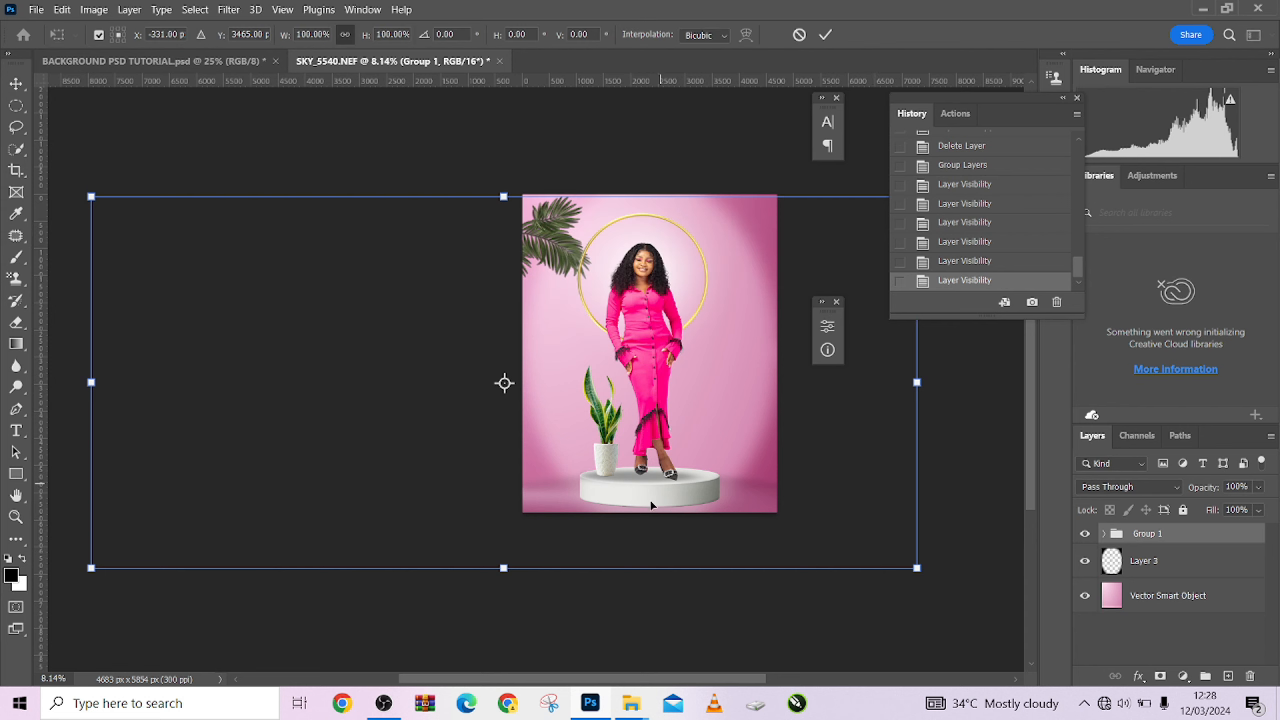
drag(656, 575, 658, 566)
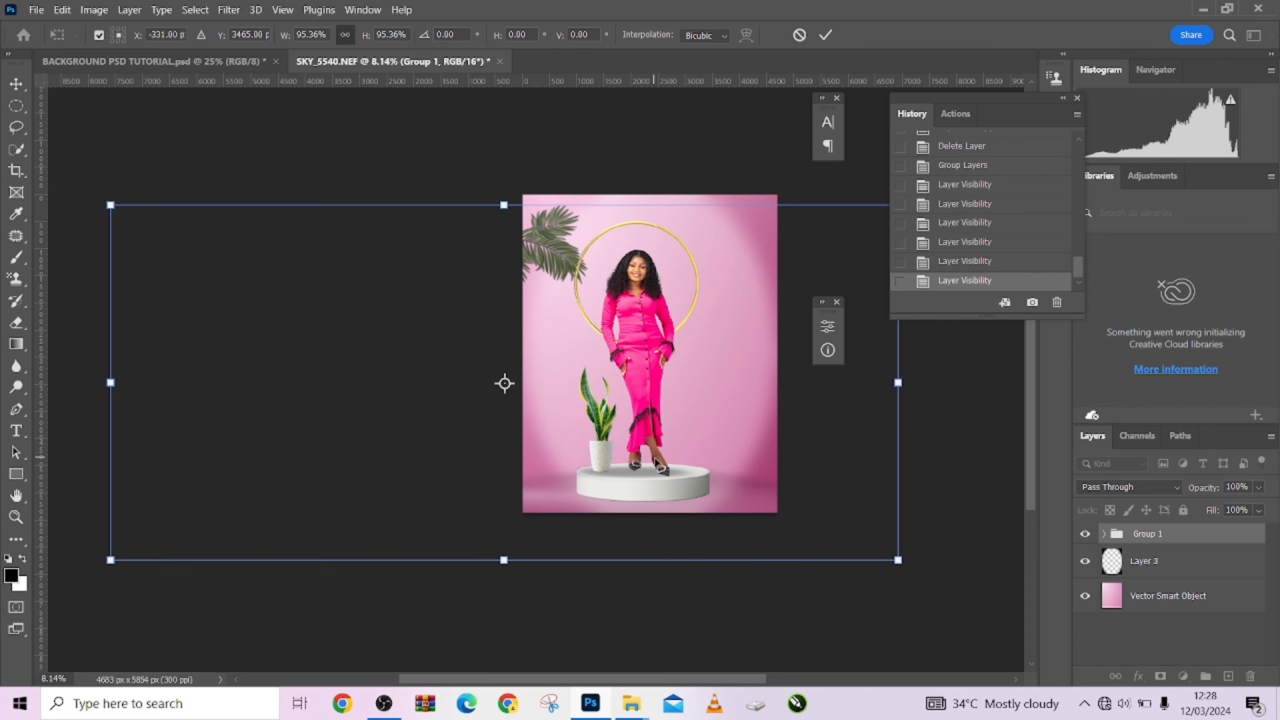
drag(660, 465, 660, 465)
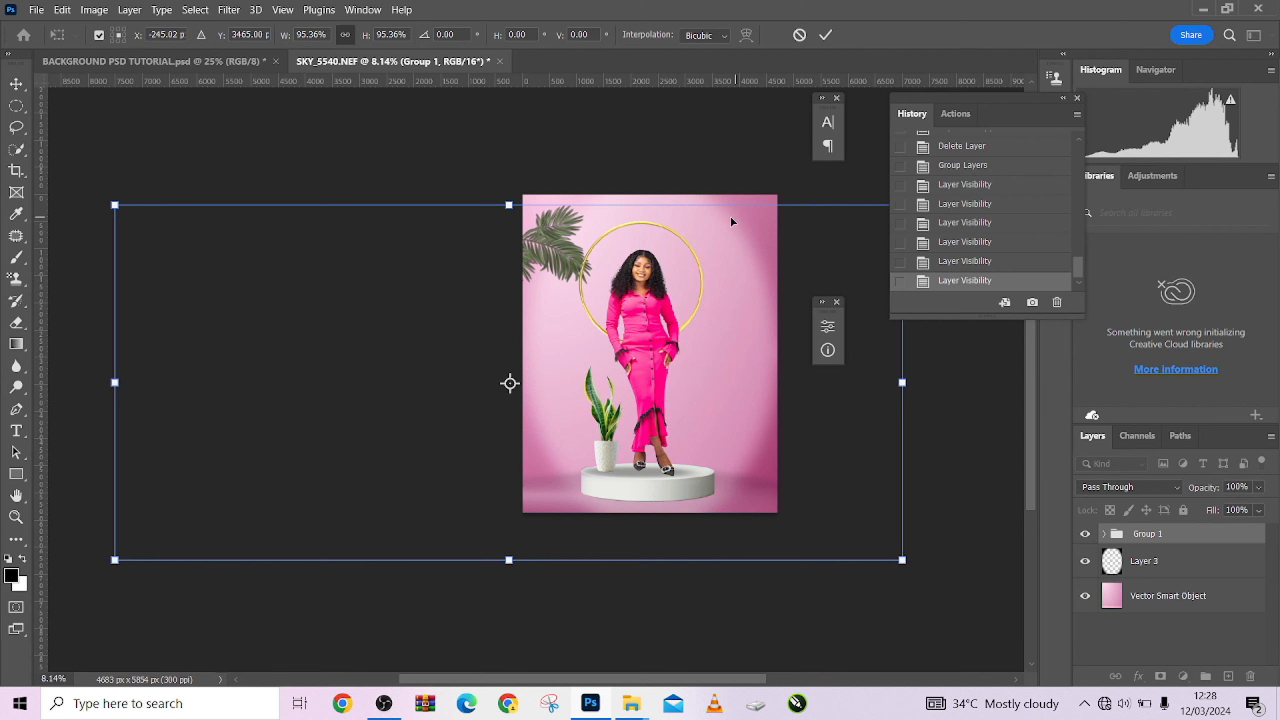
drag(727, 245, 726, 236)
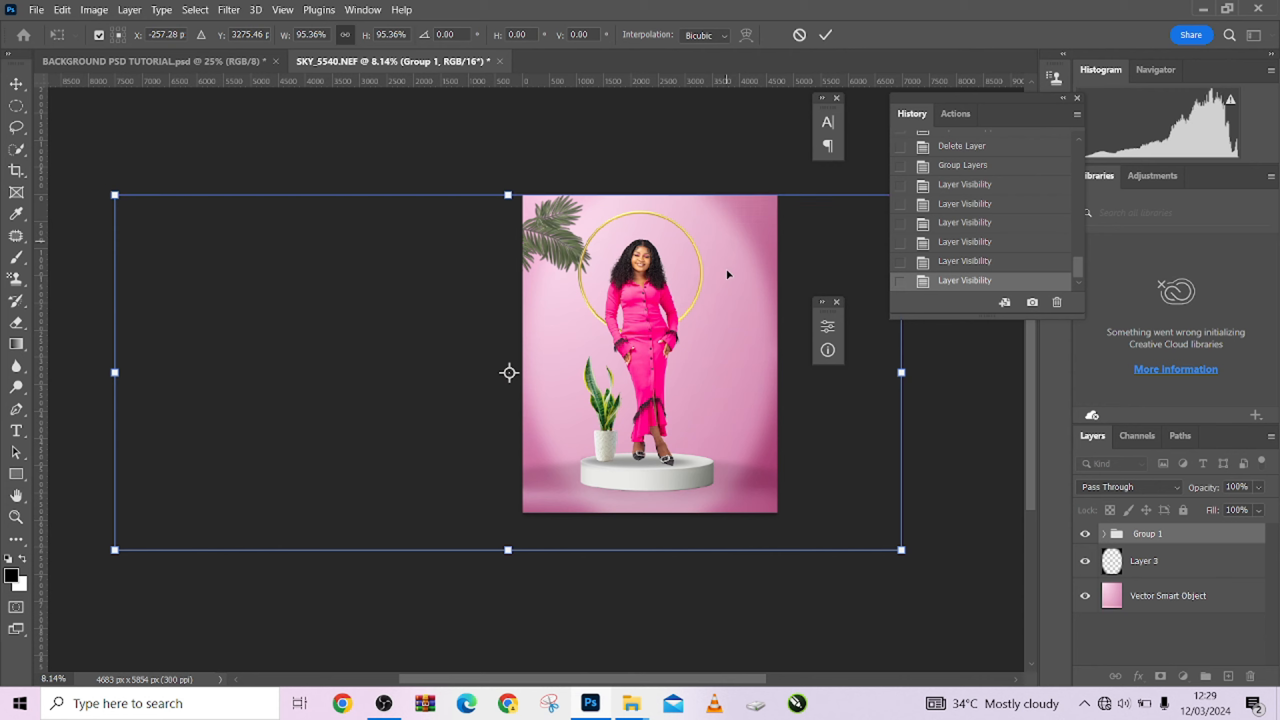
click(831, 43)
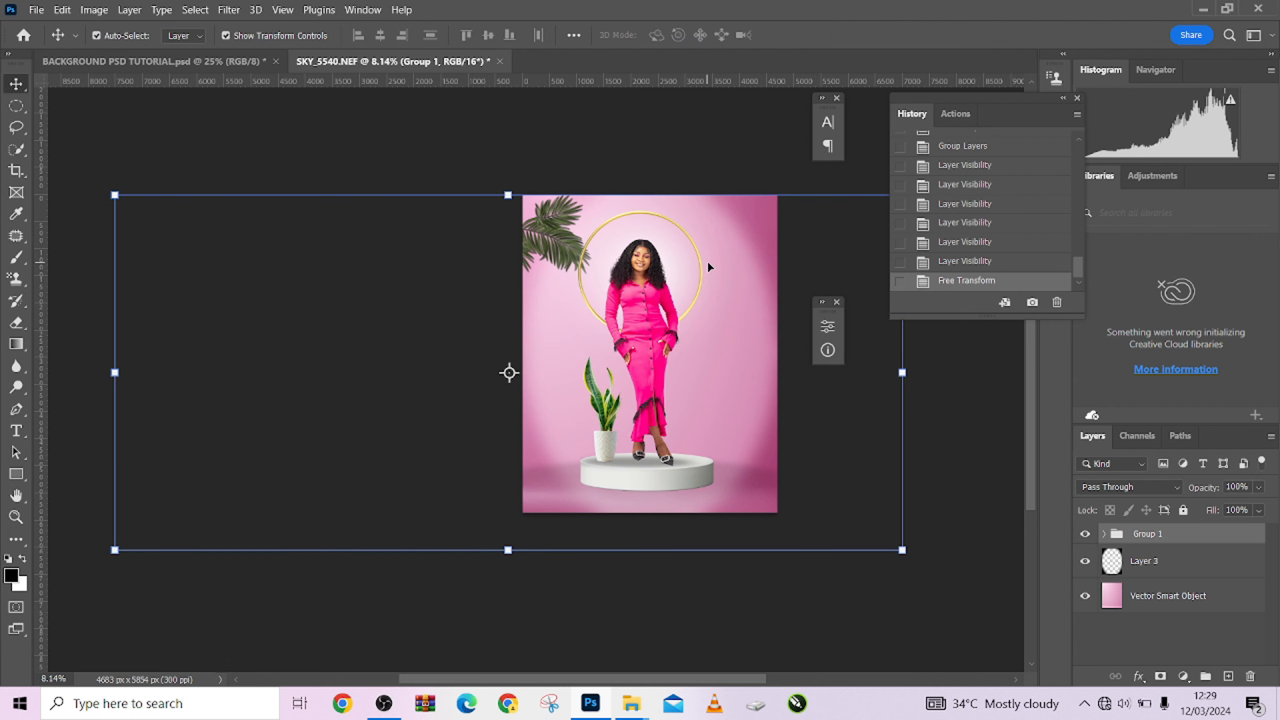
Expand Group 1 and try to move the palm leaves closer to the picture's upper-left corner
scroll(635, 388, up, 3)
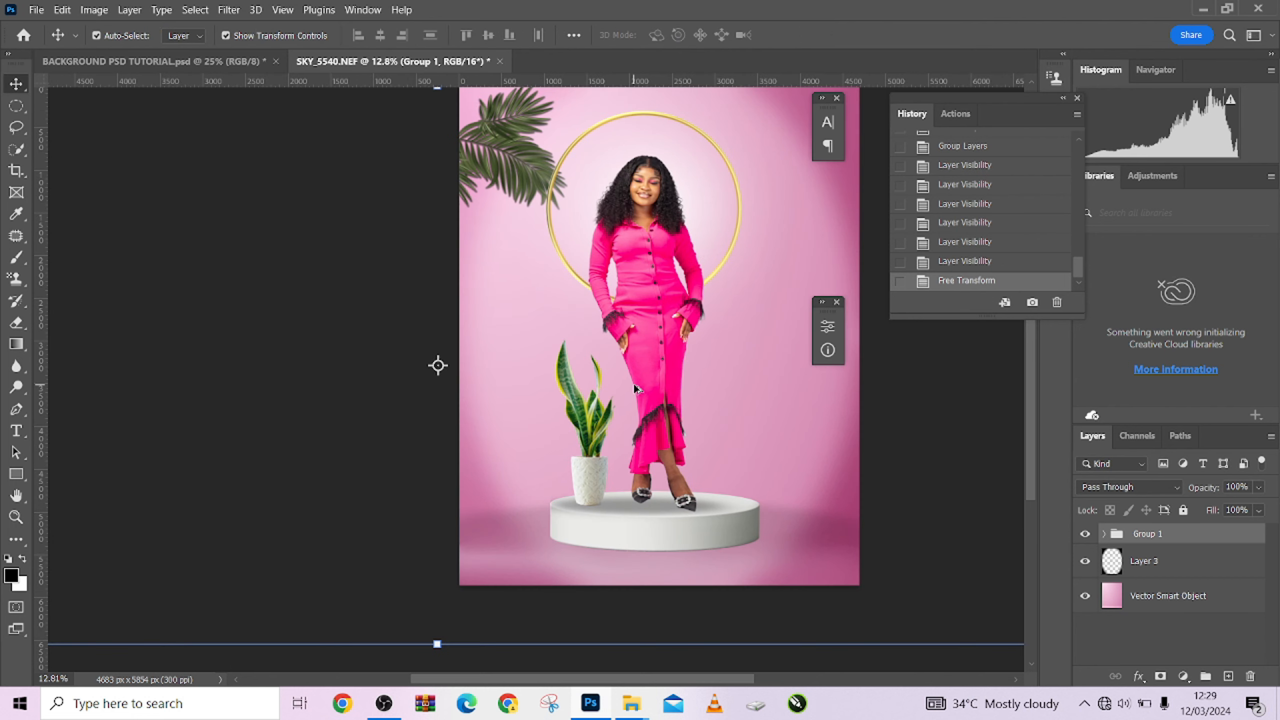
mouse_move(663, 422)
mouse_down()
mouse_move(638, 450)
mouse_move(626, 438)
mouse_move(644, 428)
mouse_up()
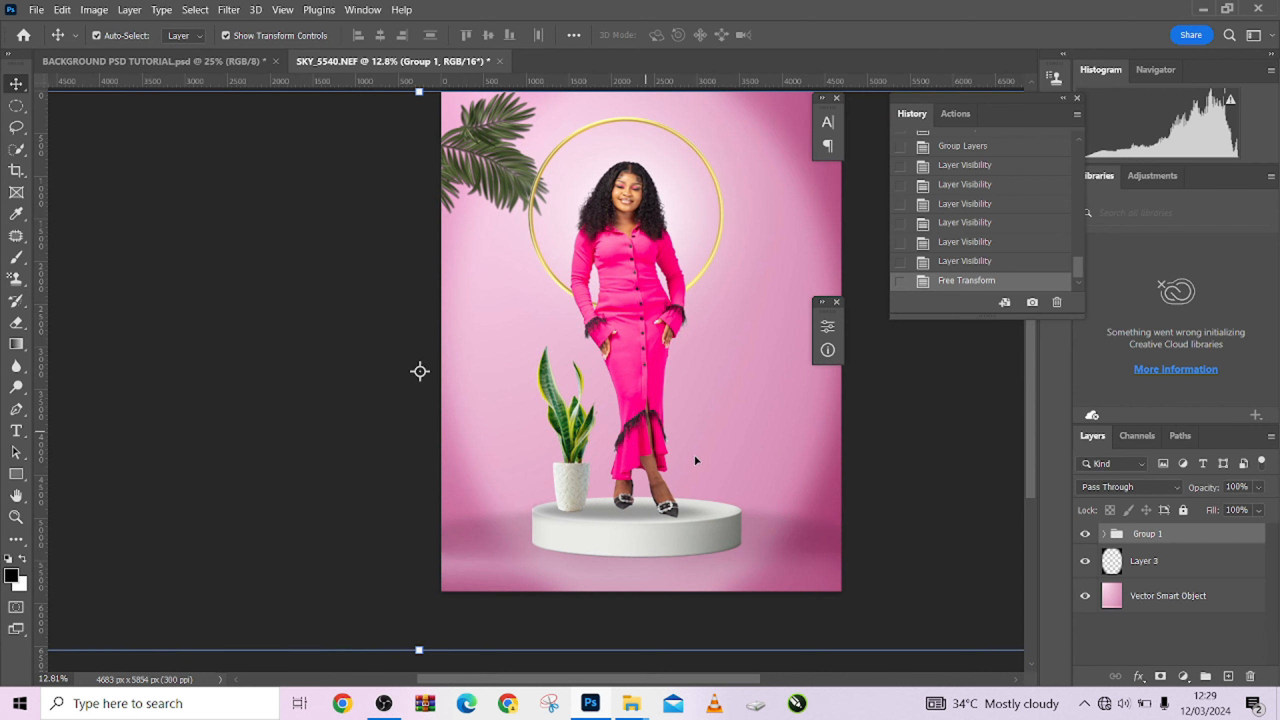
click(1105, 534)
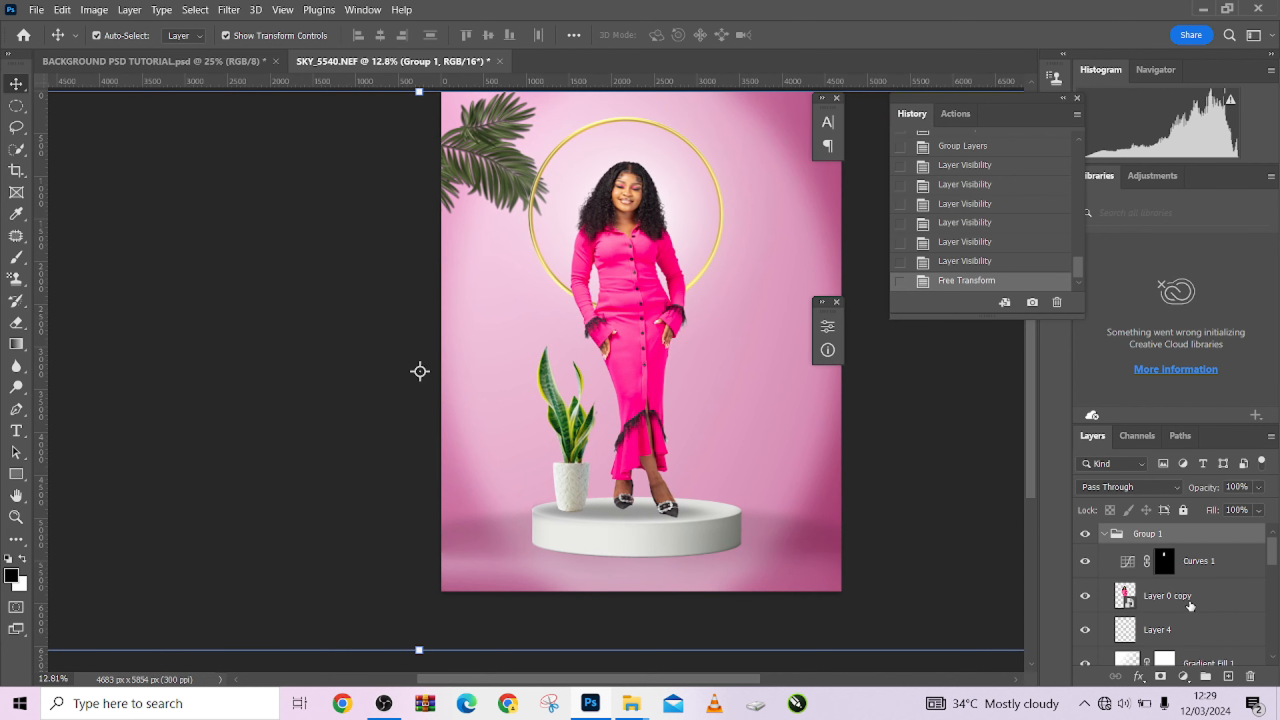
scroll(1191, 608, down, 2)
scroll(1156, 634, down, 1)
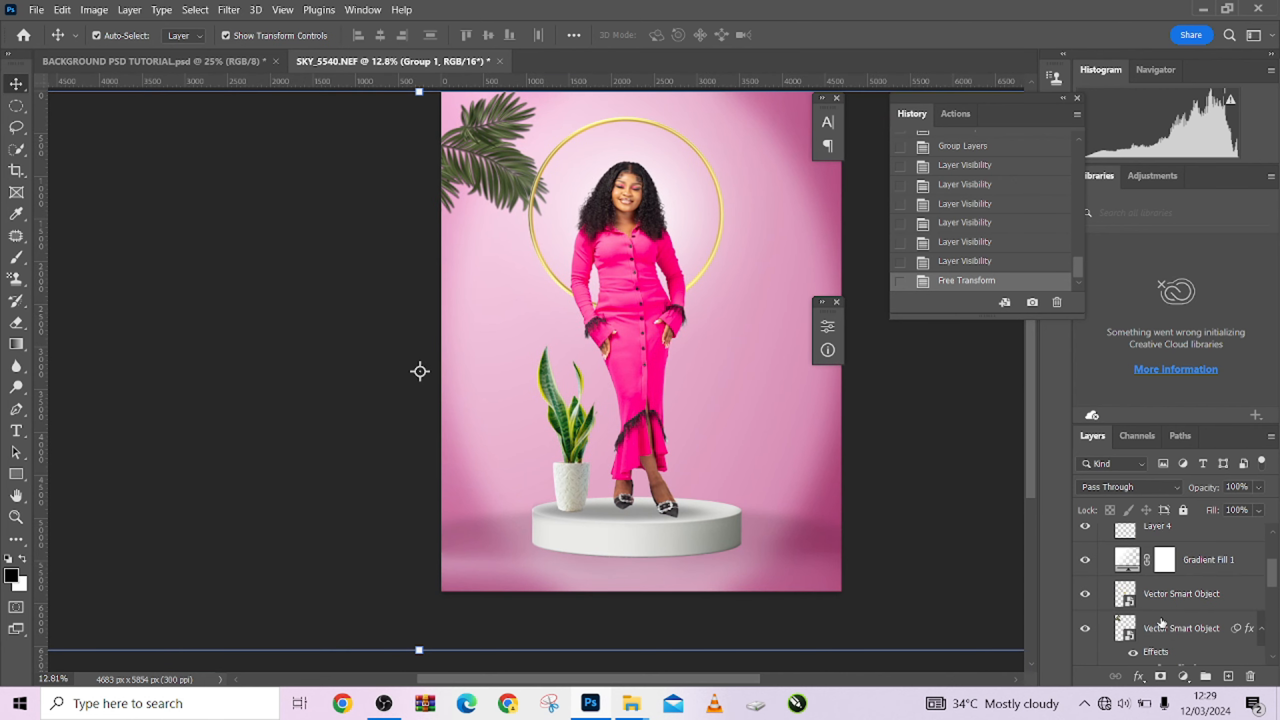
click(1162, 625)
scroll(1162, 626, down, 2)
drag(508, 177, 481, 144)
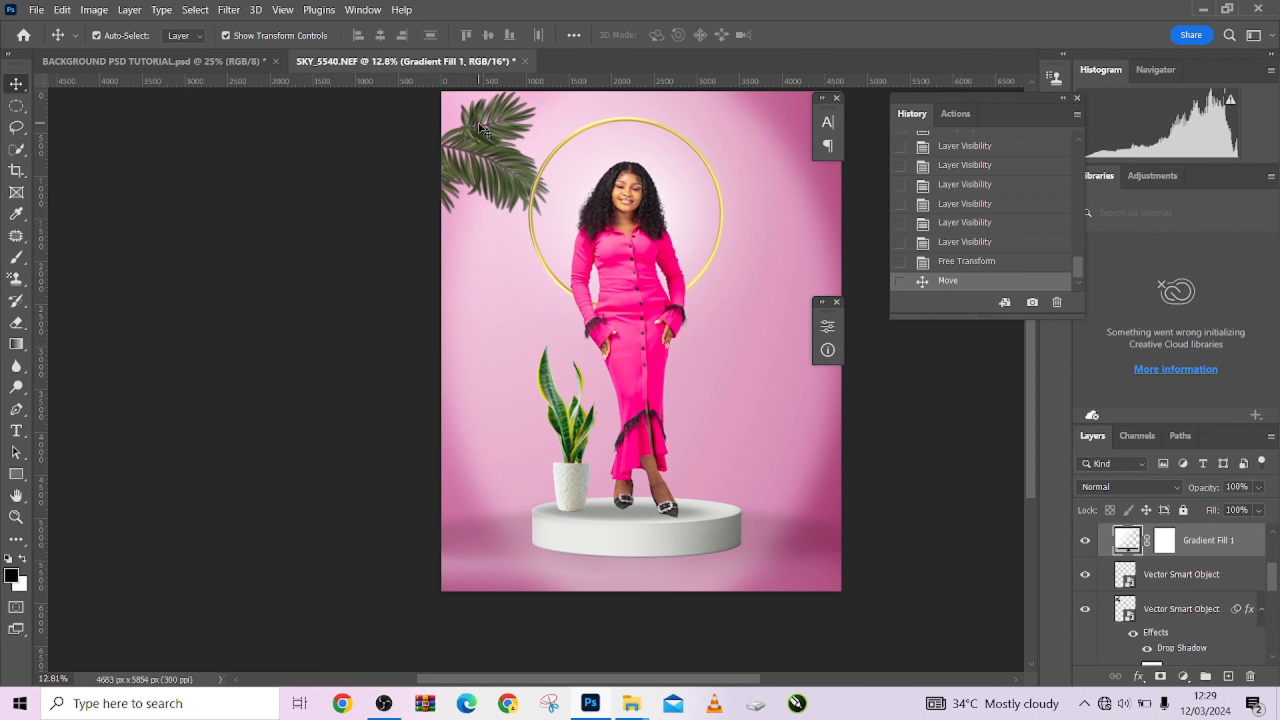
Select the palm leaf smart object, turn off Auto-Select and shift the leaves slightly left within the picture's upper-left corner
click(1170, 585)
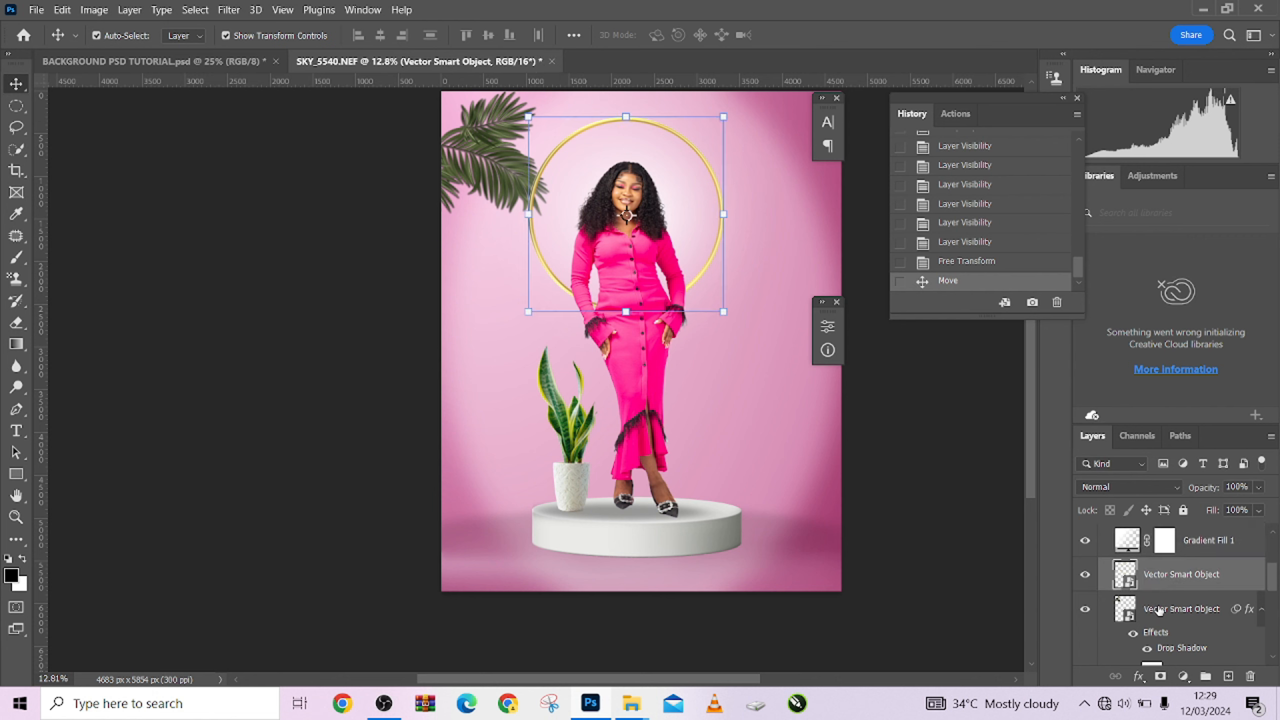
click(1159, 613)
scroll(1160, 613, down, 1)
drag(499, 162, 482, 163)
click(1164, 614)
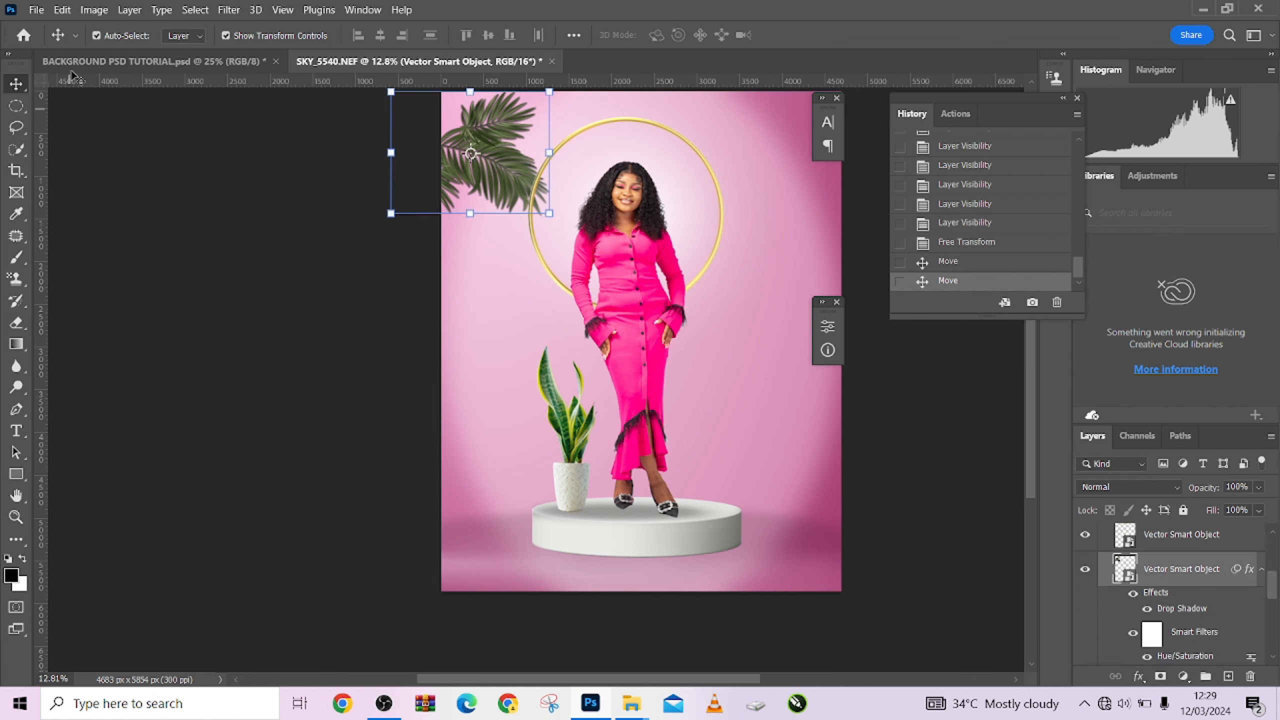
click(96, 36)
drag(488, 169, 475, 170)
key(space)
drag(628, 366, 616, 420)
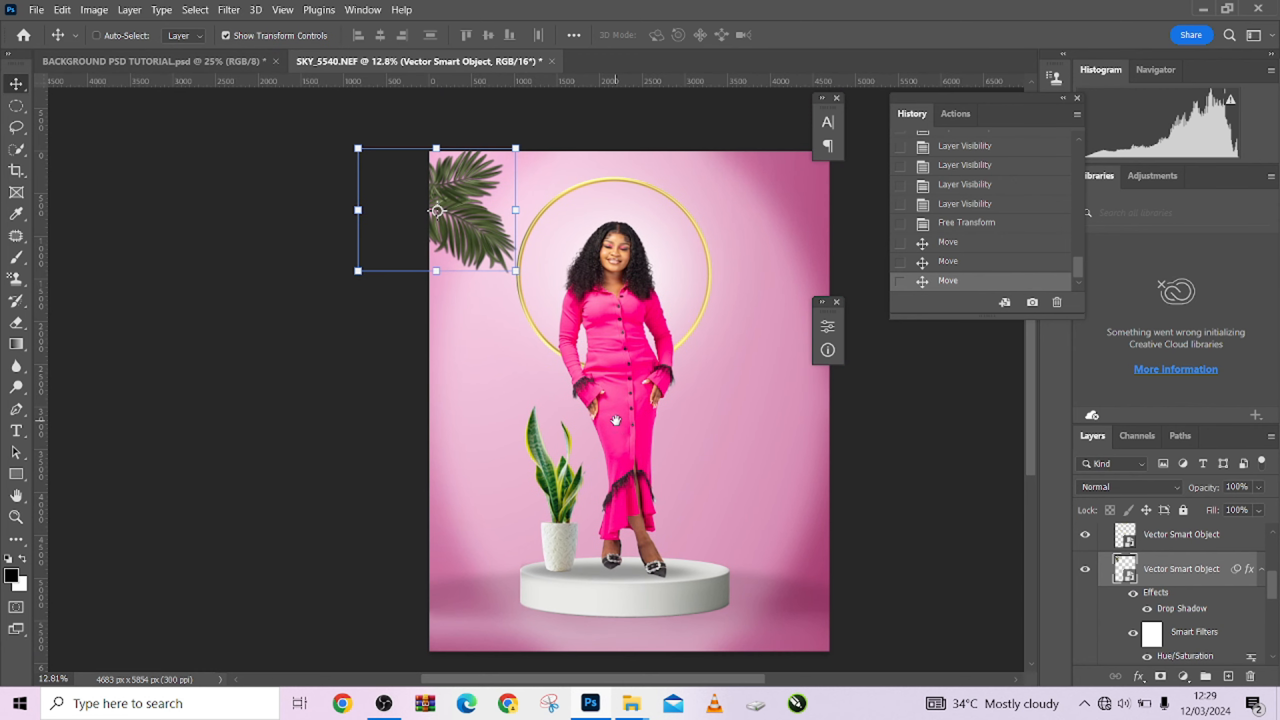
drag(507, 233, 516, 237)
key(ctrl+t)
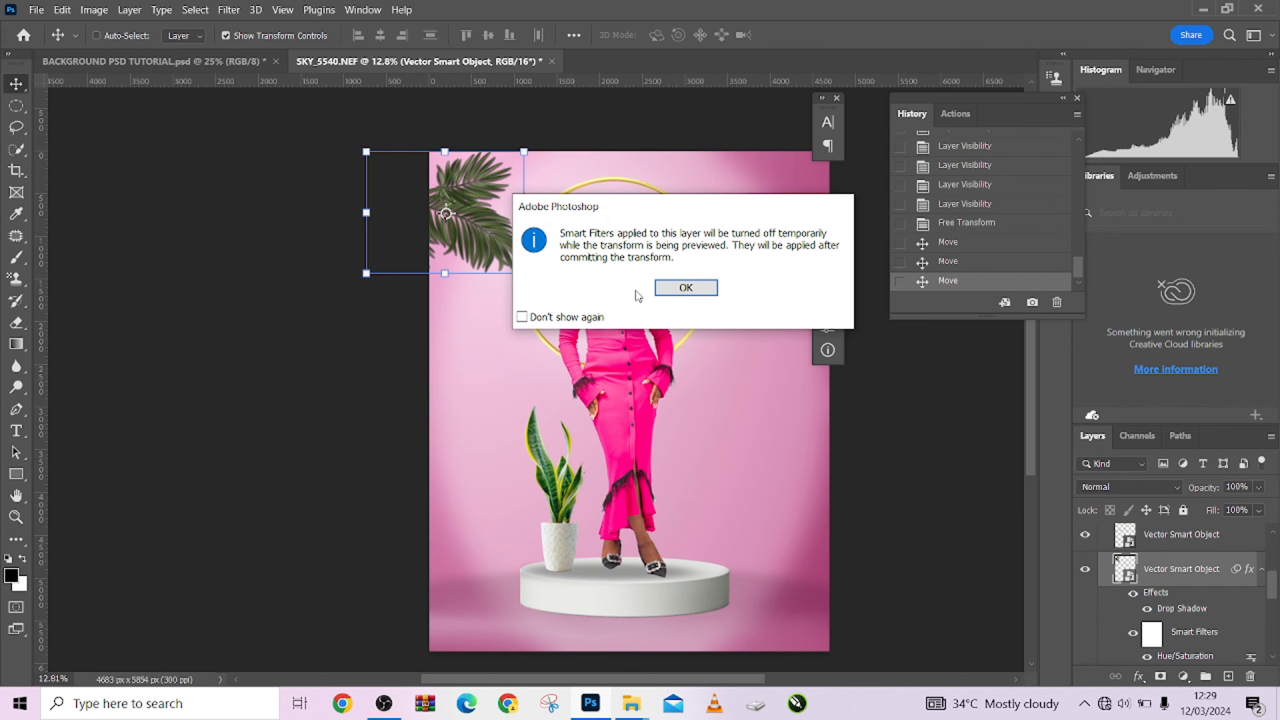
click(687, 288)
key(Return)
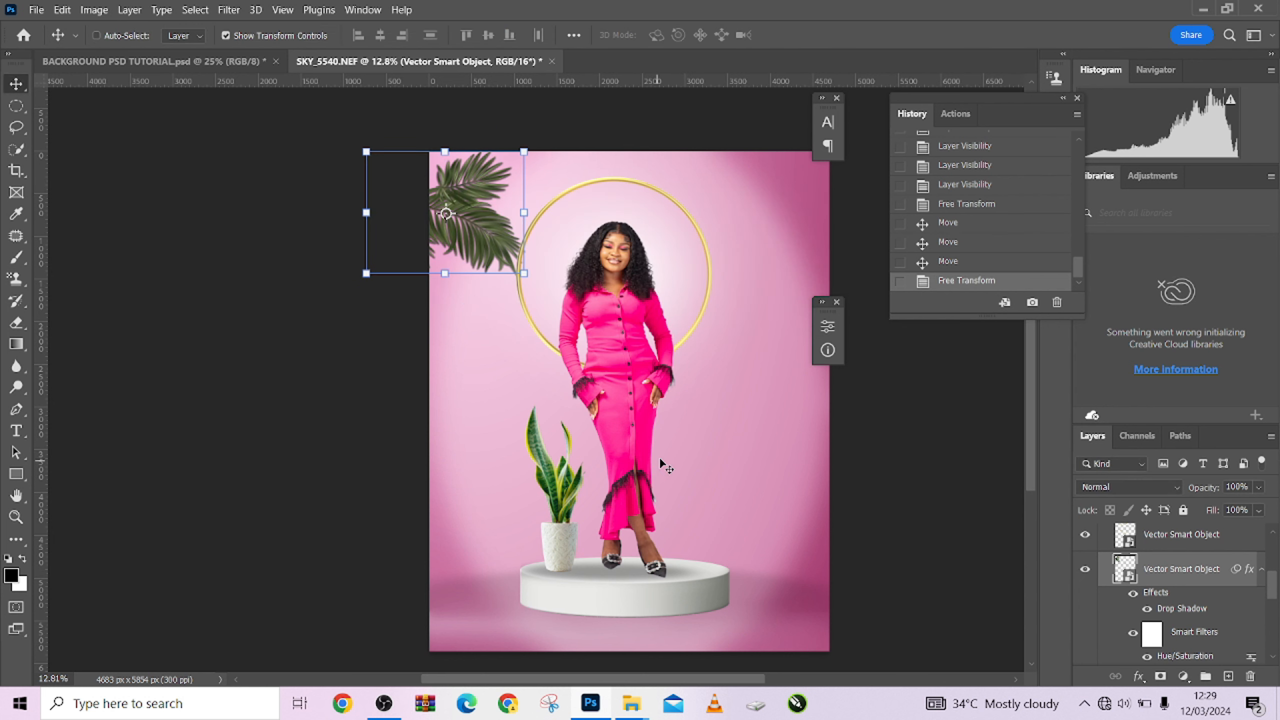
Duplicate the woman's Layer 0 copy inside Group 1 and select the lower of the two copies
scroll(660, 457, down, 1)
scroll(1156, 585, up, 1)
scroll(1156, 585, up, 3)
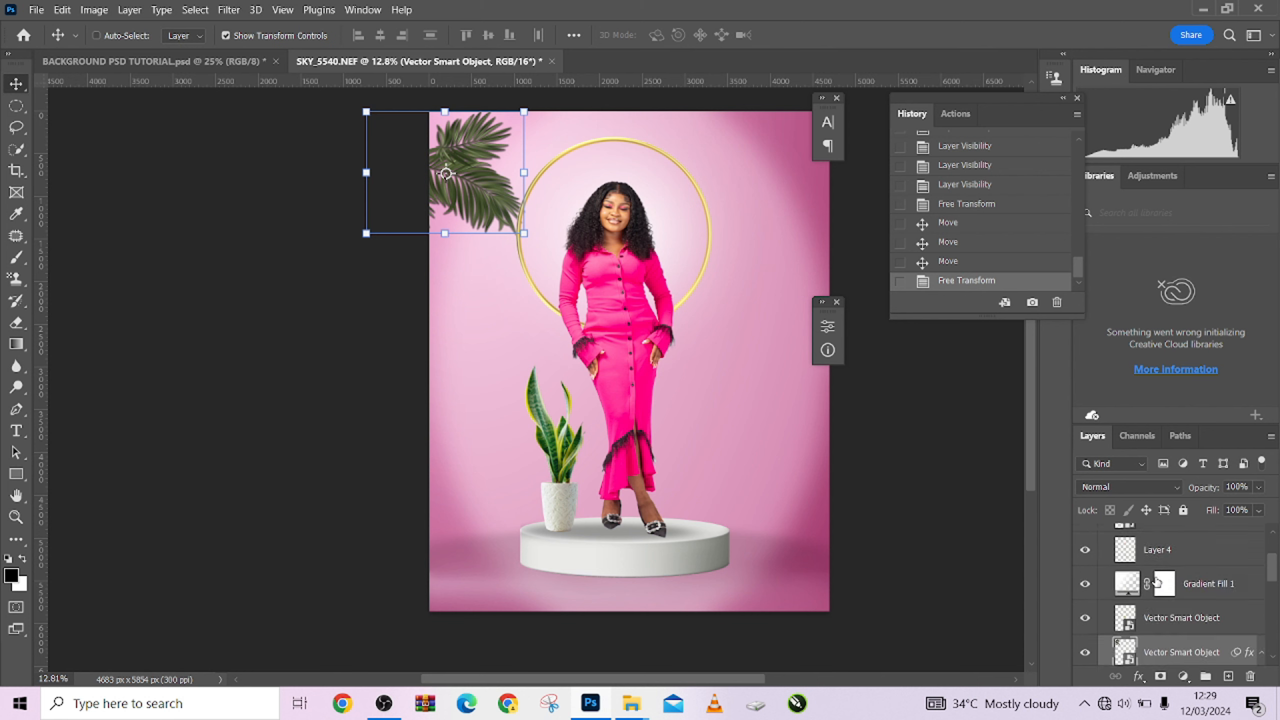
click(1166, 603)
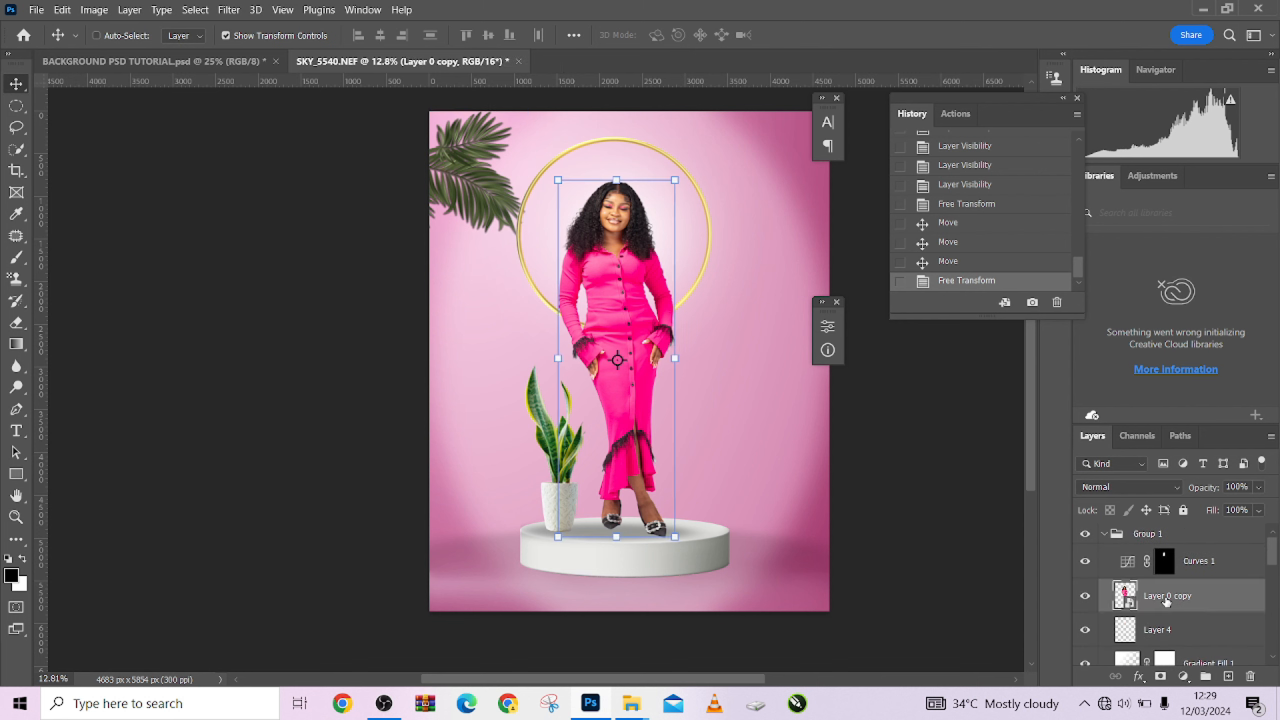
key(ctrl+j)
click(1168, 631)
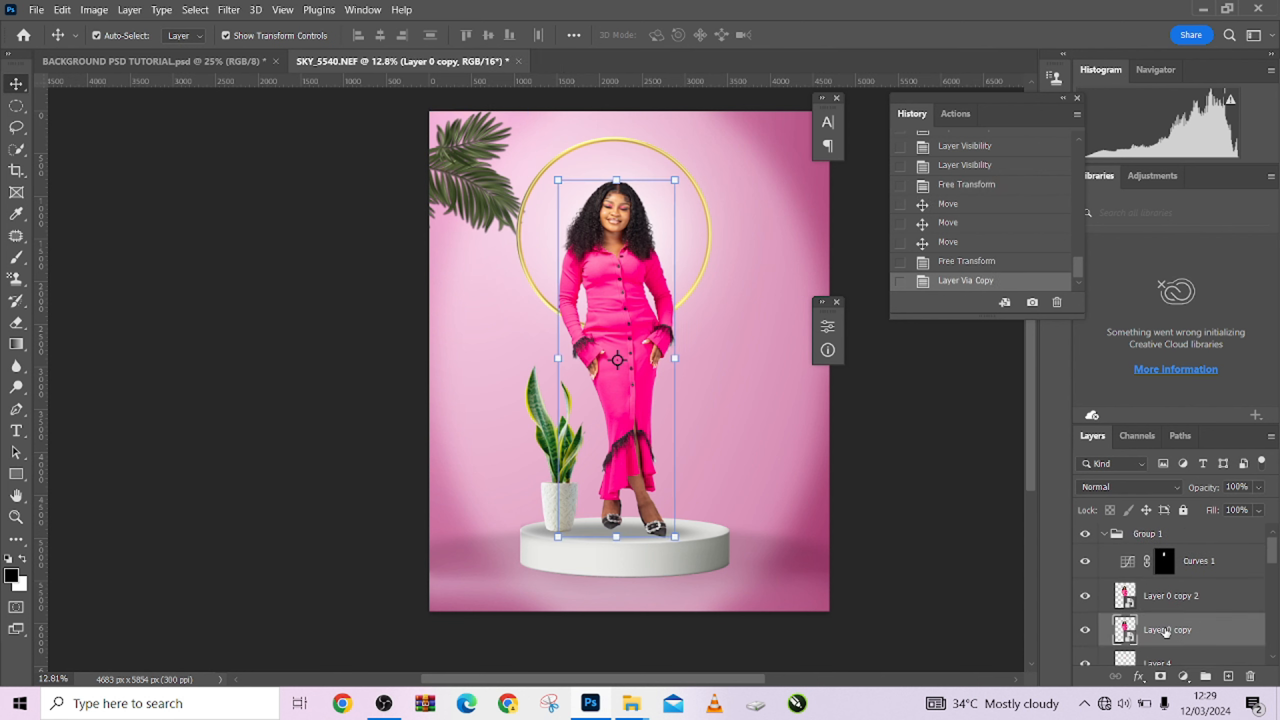
Flip the lower copy vertically and place it below the woman's feet, at about X 2194.5 px, Y 6847 px
key(ctrl+t)
right_click(709, 424)
click(765, 402)
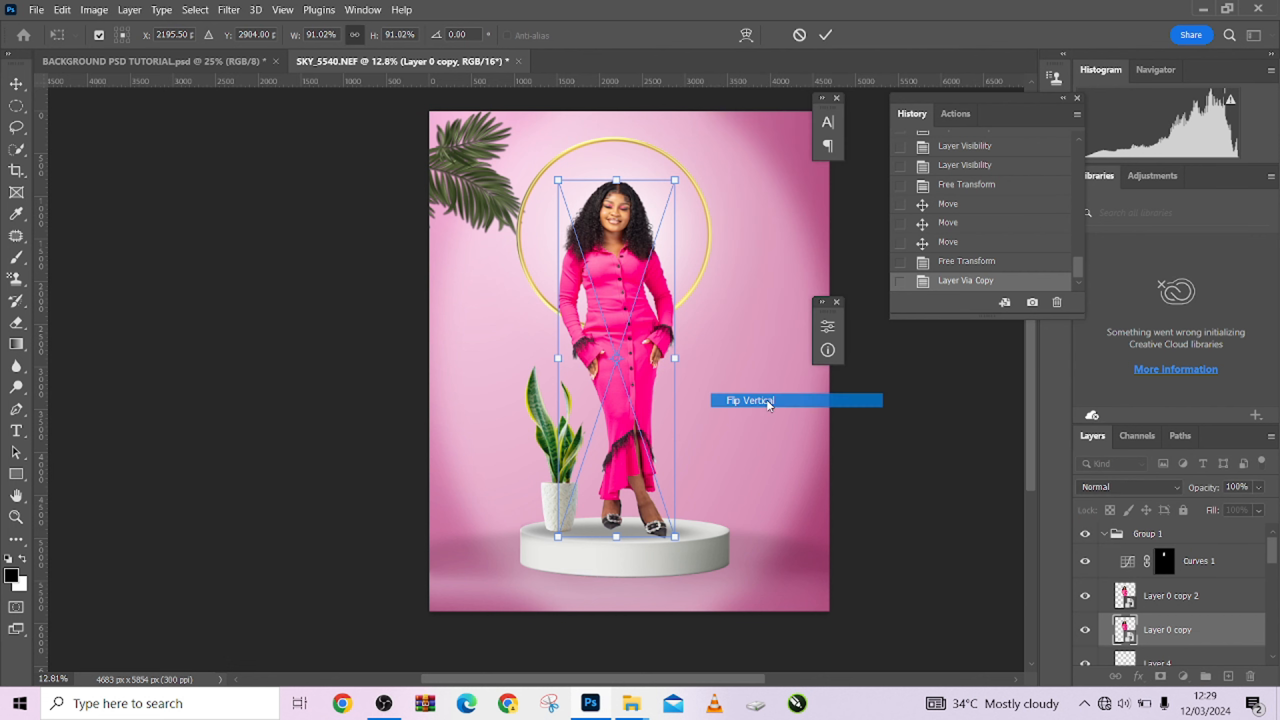
scroll(657, 364, down, 3)
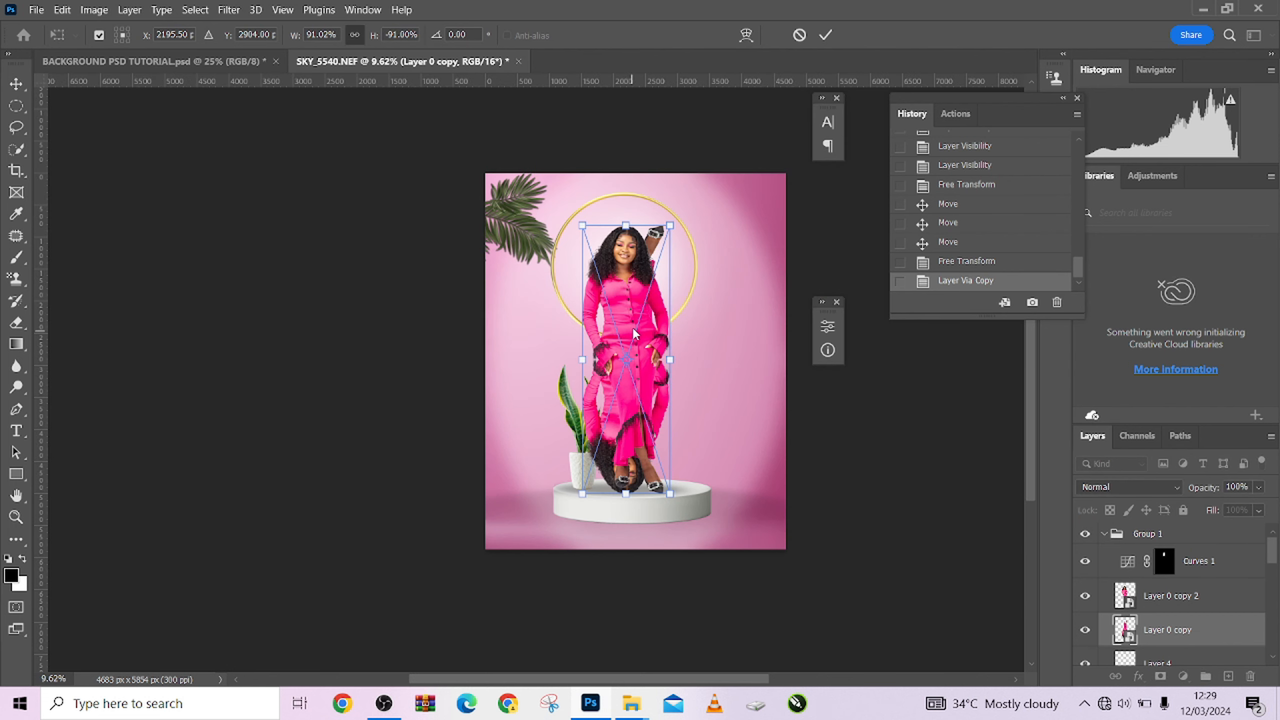
drag(635, 396, 639, 633)
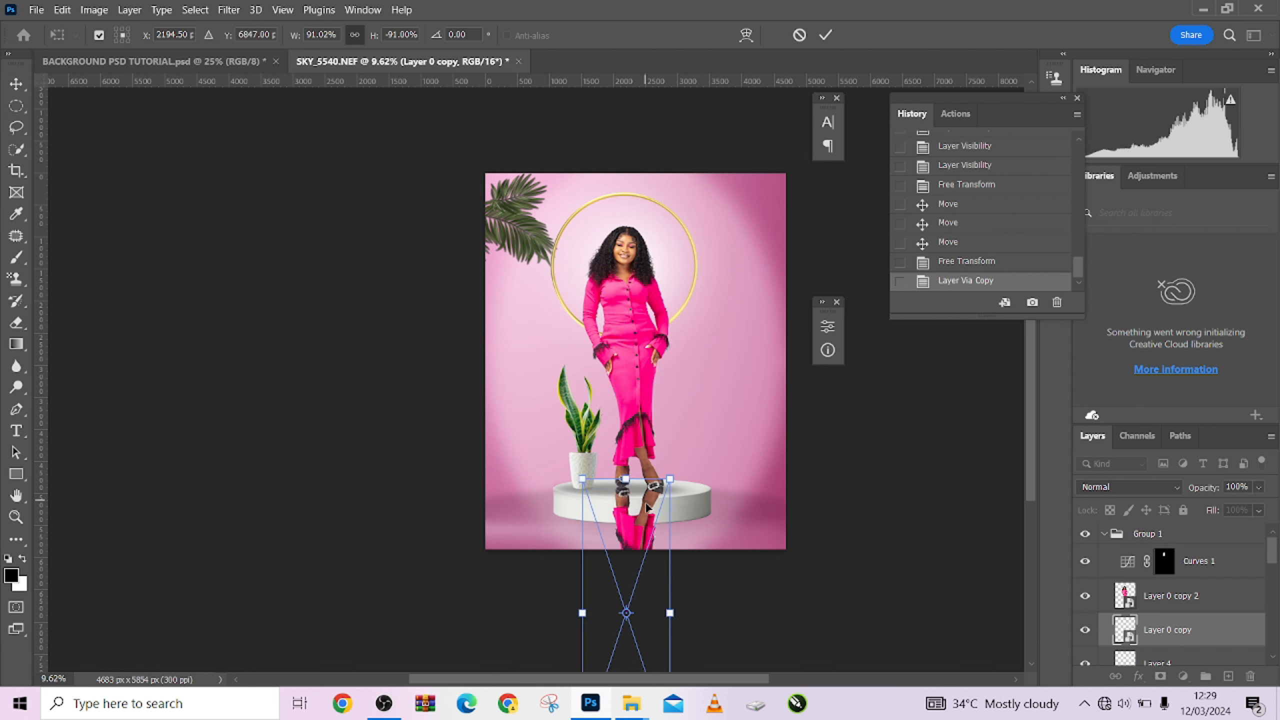
scroll(622, 348, down, 3)
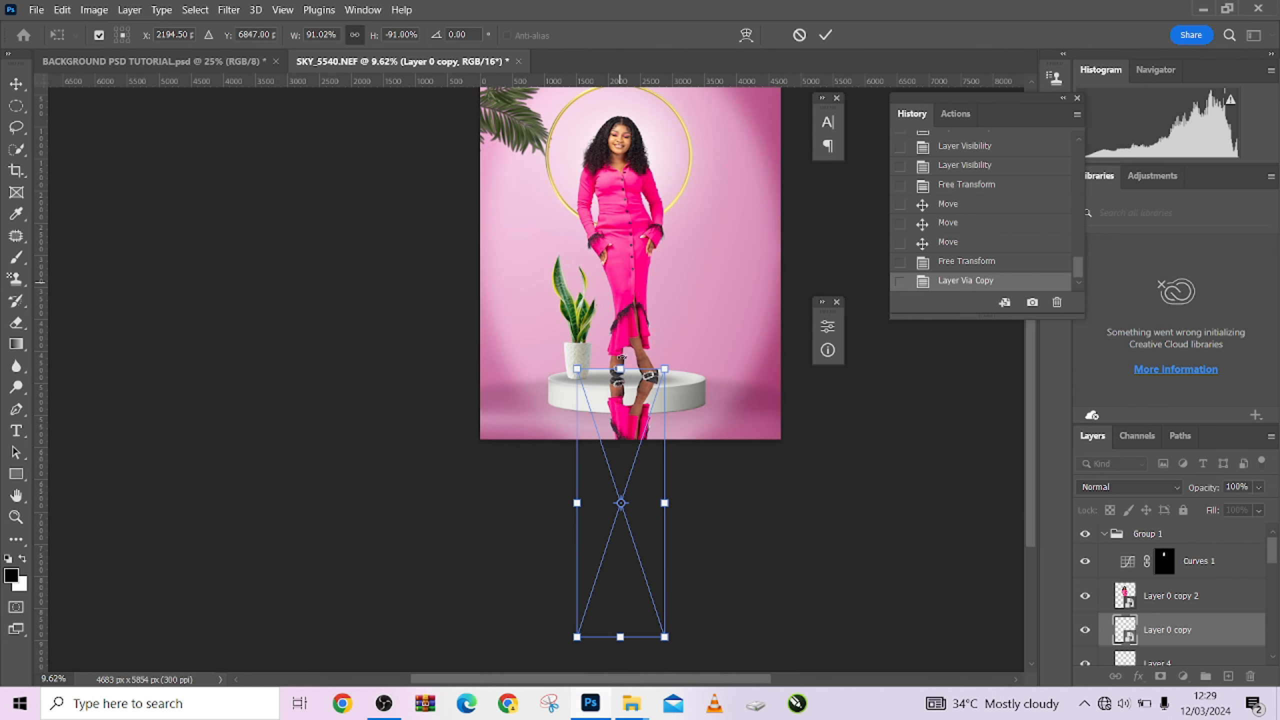
Widen the lower end of the flipped copy with a Perspective transform to about 347.85% width and apply it
right_click(630, 412)
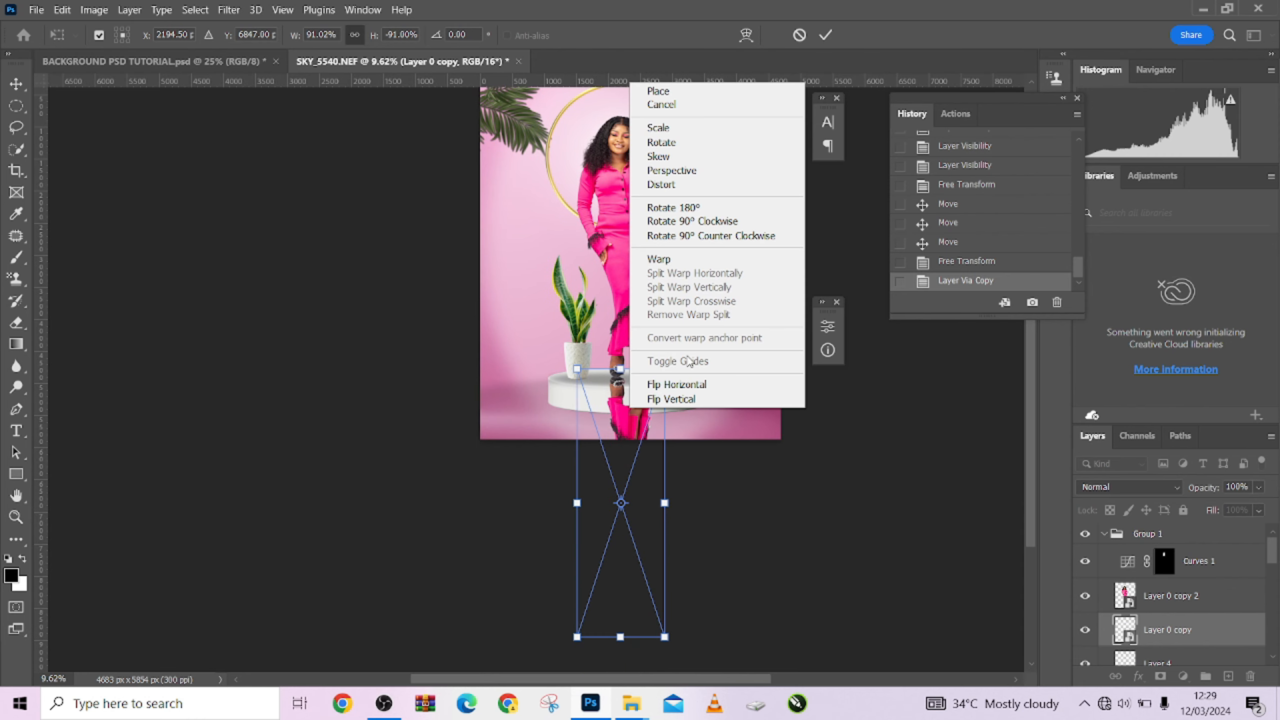
click(689, 172)
drag(665, 639, 787, 581)
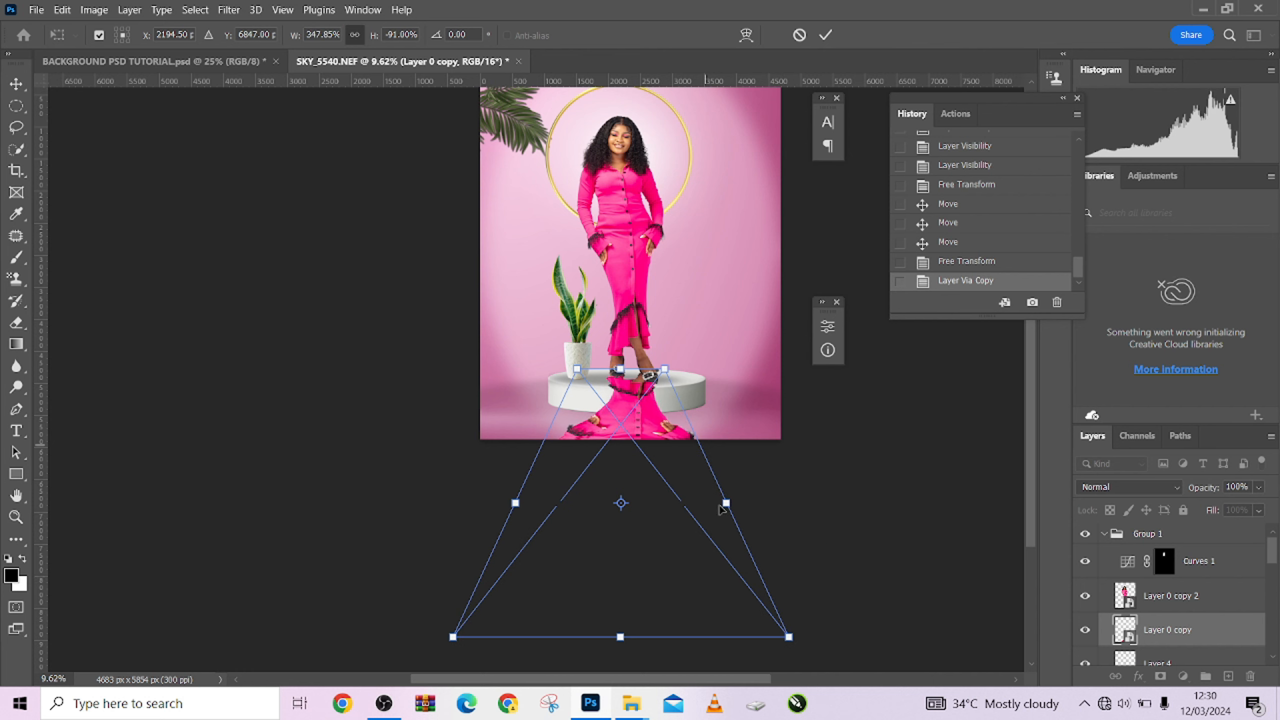
right_click(658, 403)
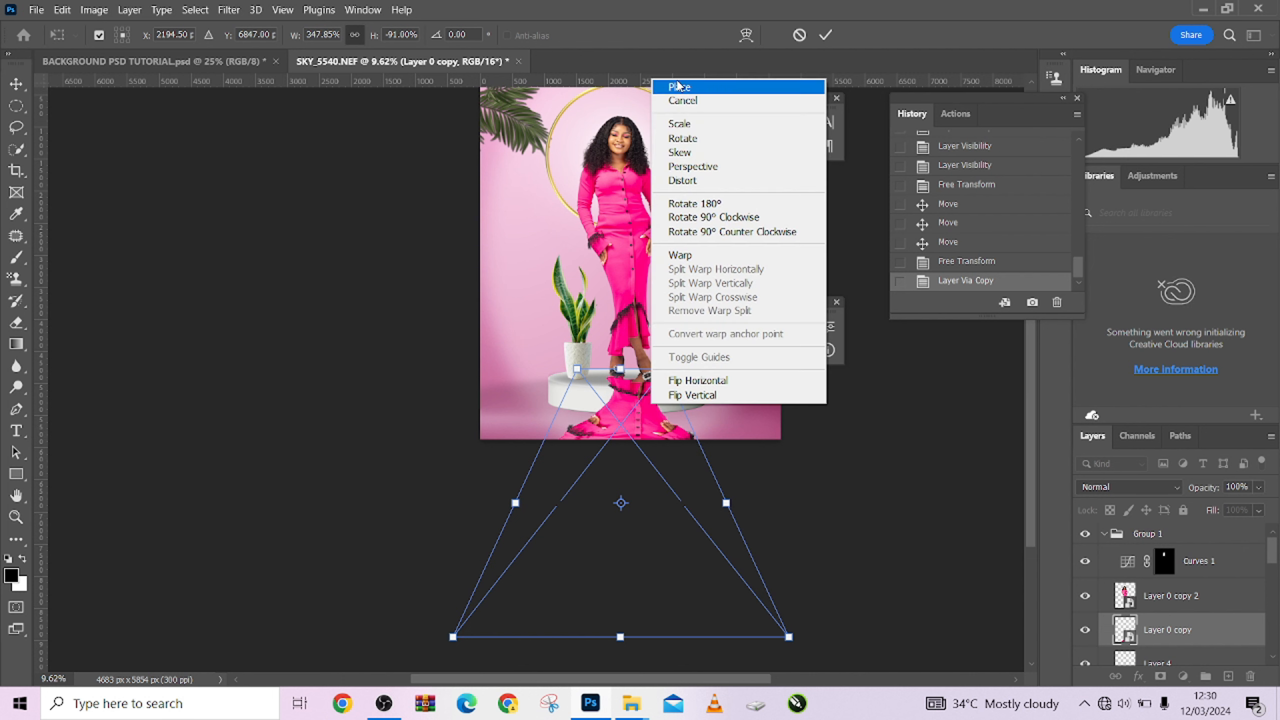
click(680, 87)
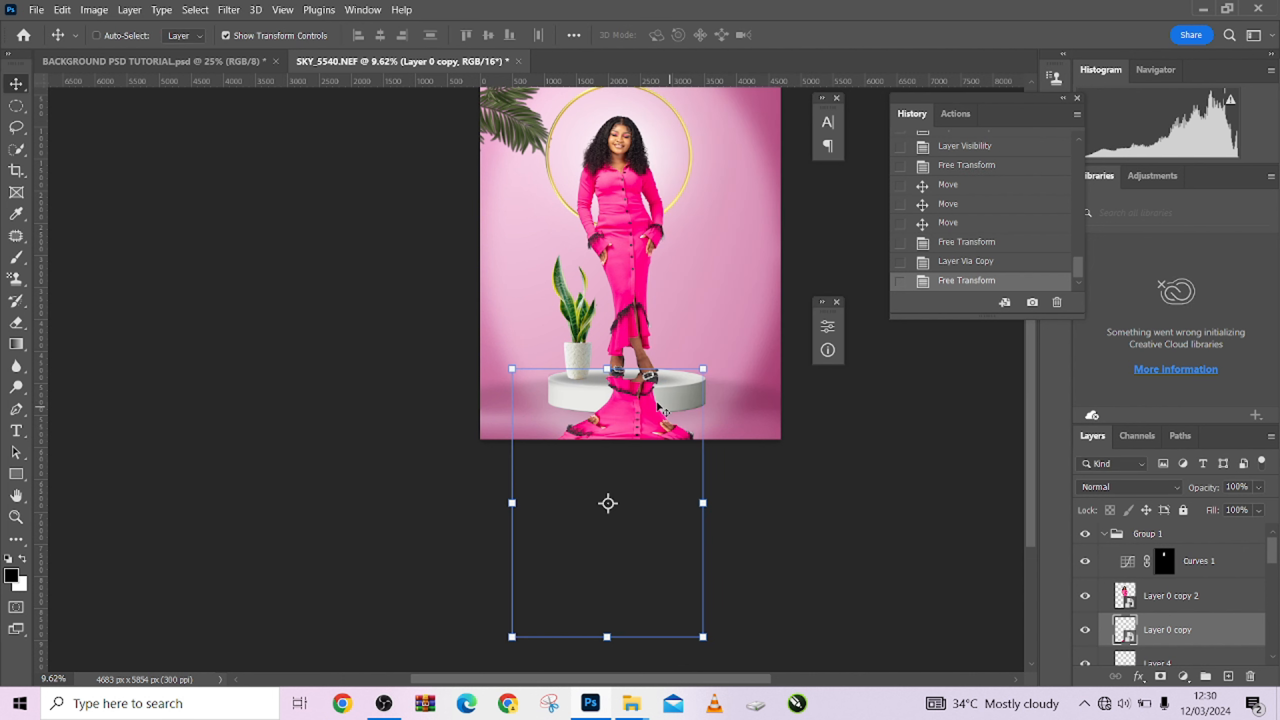
mouse_move(705, 509)
mouse_down()
mouse_move(724, 505)
mouse_move(701, 512)
mouse_up()
key(Right)
key(Right)
key(Right)
key(Right)
key(Right)
key(Right)
key(Right)
key(Right)
key(Right)
key(Right)
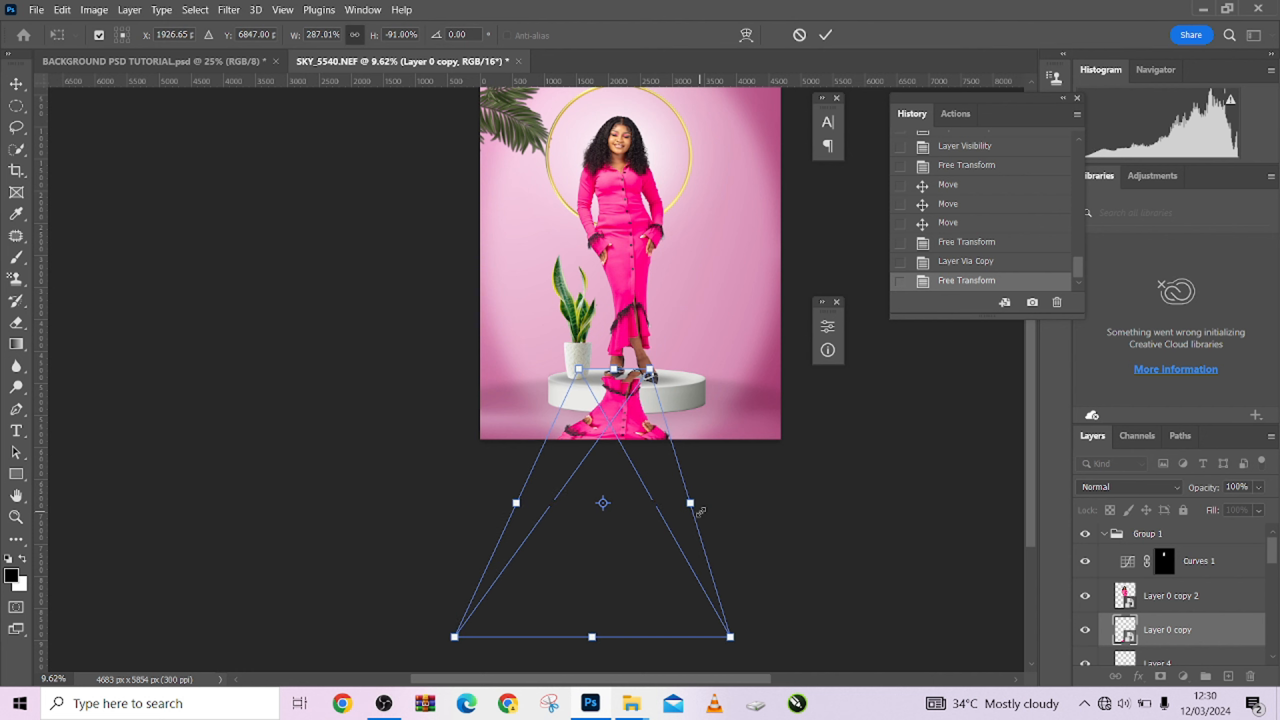
key(Right)
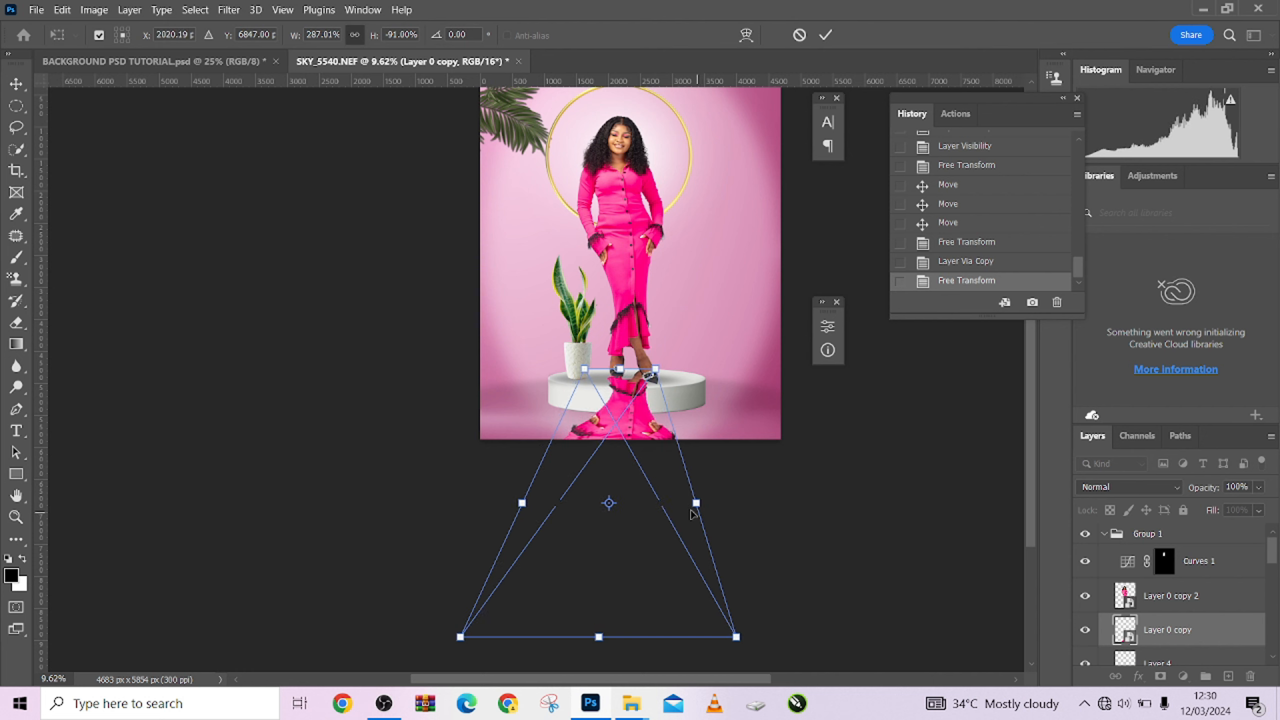
click(797, 38)
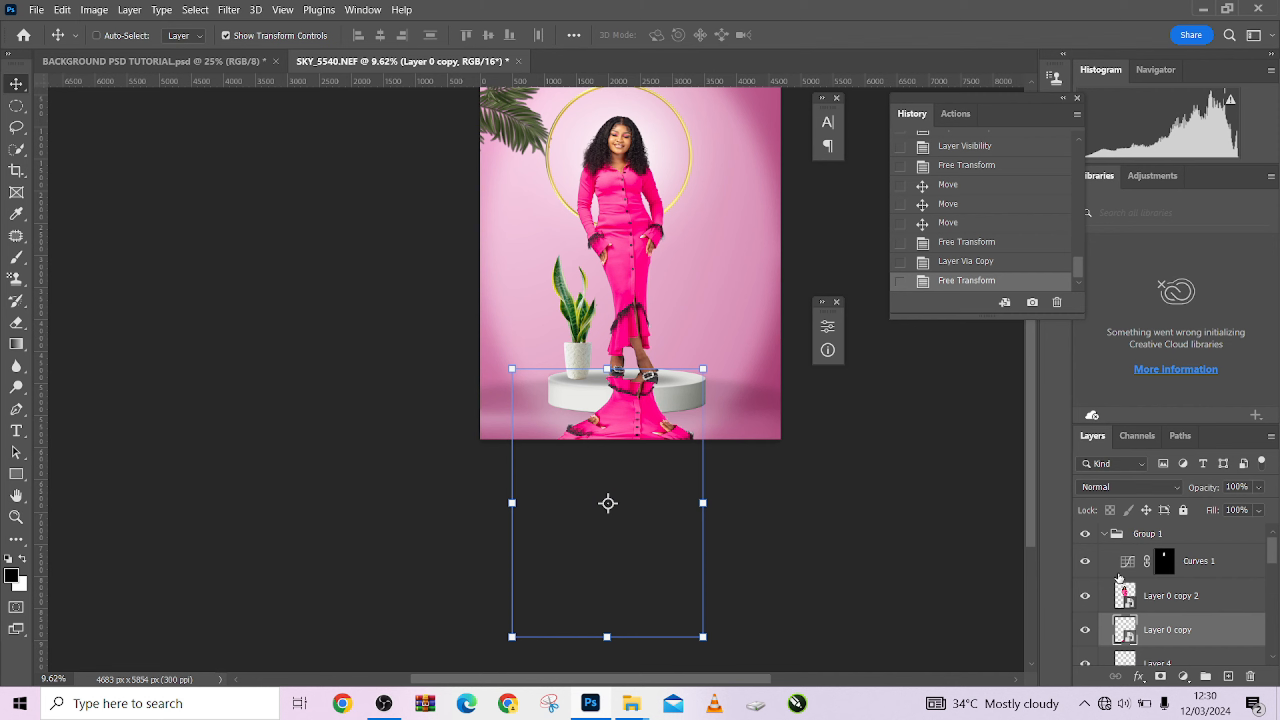
Set the reflection layer's blending mode to Soft Light and nudge the layer slightly right
click(1112, 492)
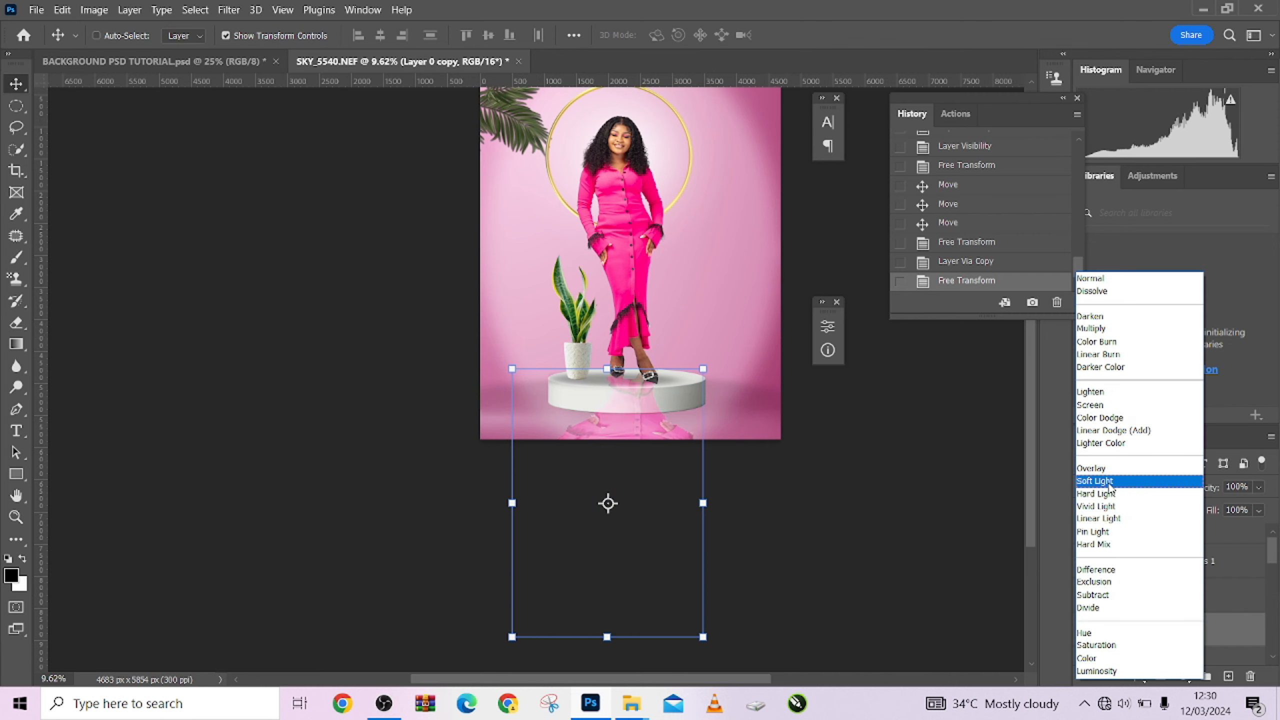
click(1113, 487)
click(673, 424)
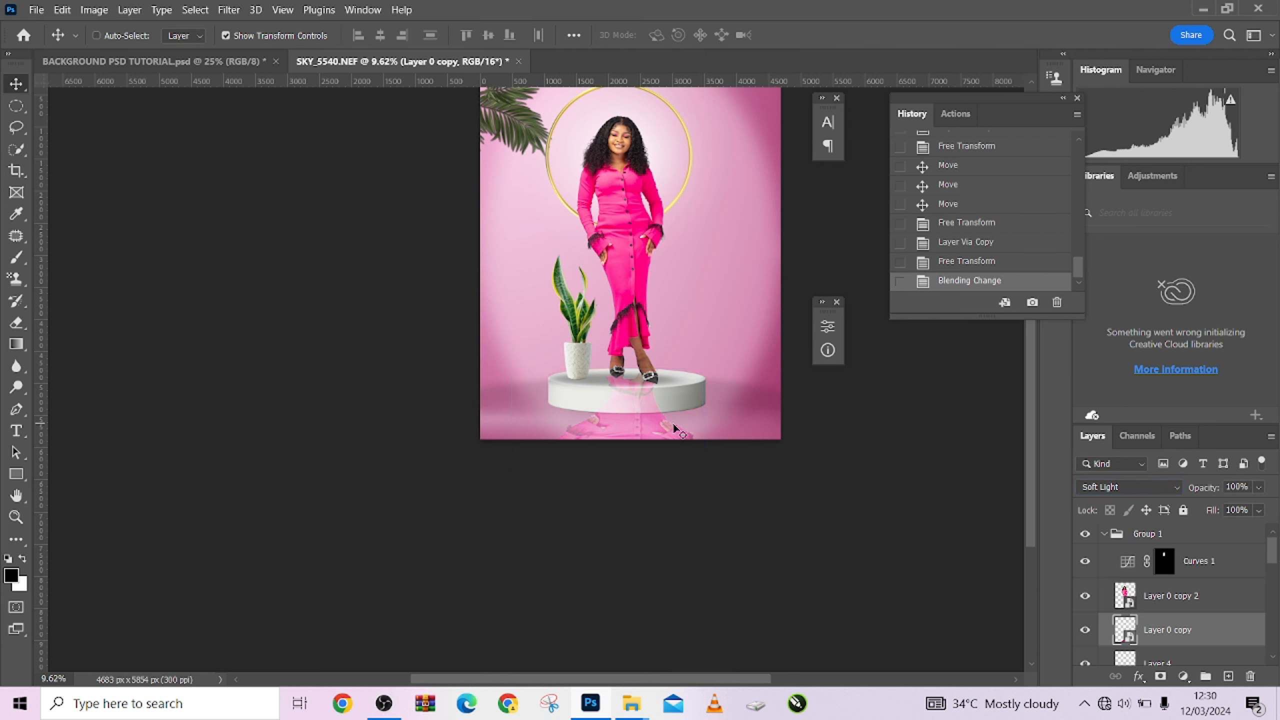
key(Right)
key(Right)
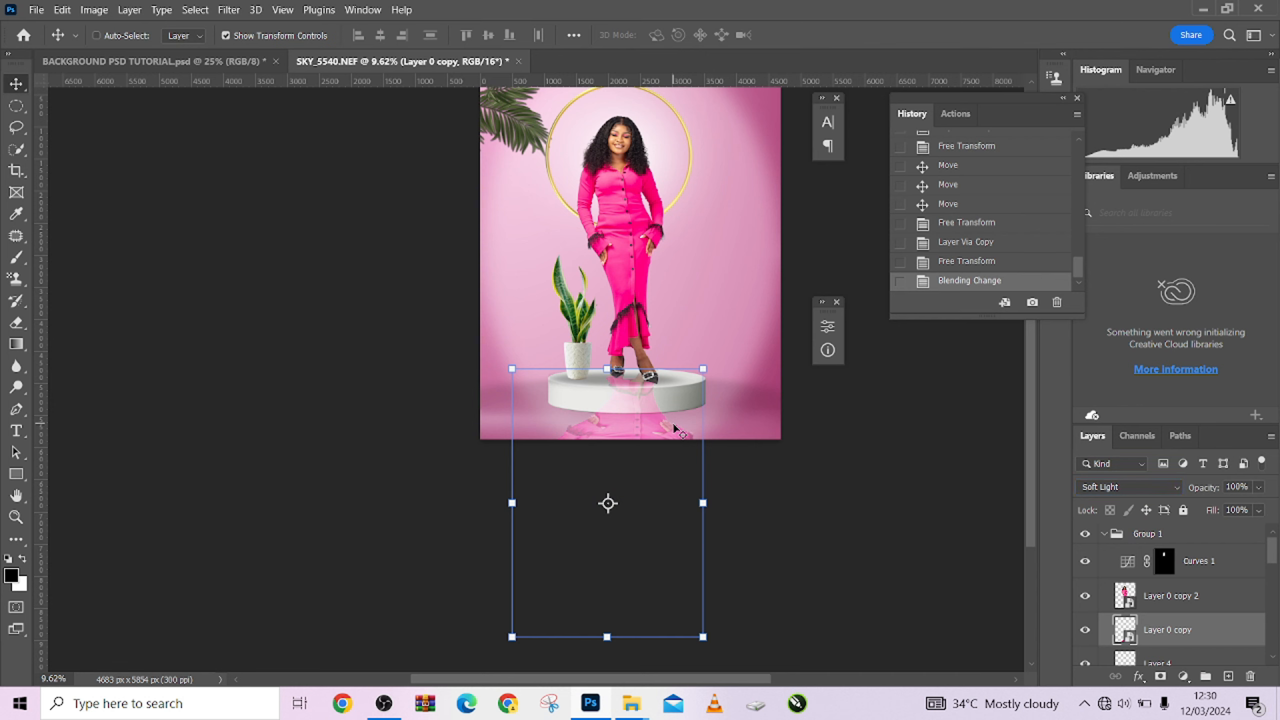
Try other blending modes on the reflection, including Hard Light, Lighten, Linear Burn and Lighter Color, and return it to Soft Light
click(1089, 488)
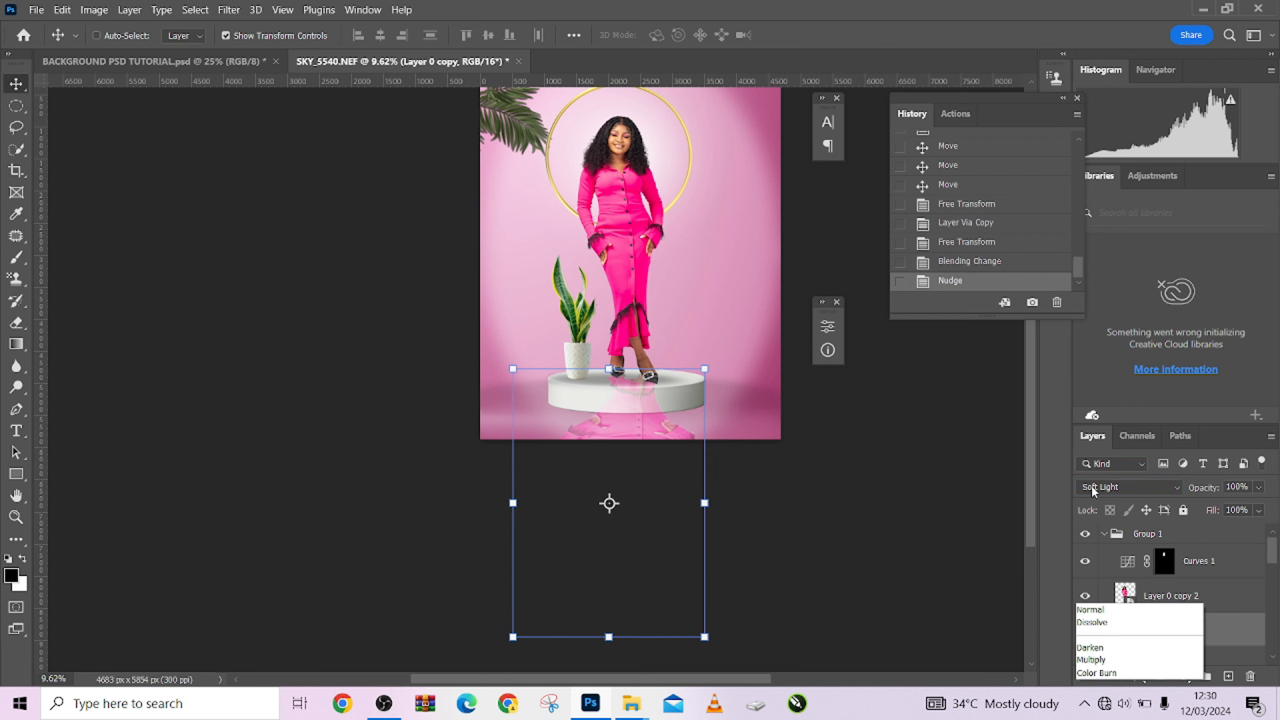
click(1094, 469)
key(Down)
key(Down)
key(Down)
key(Down)
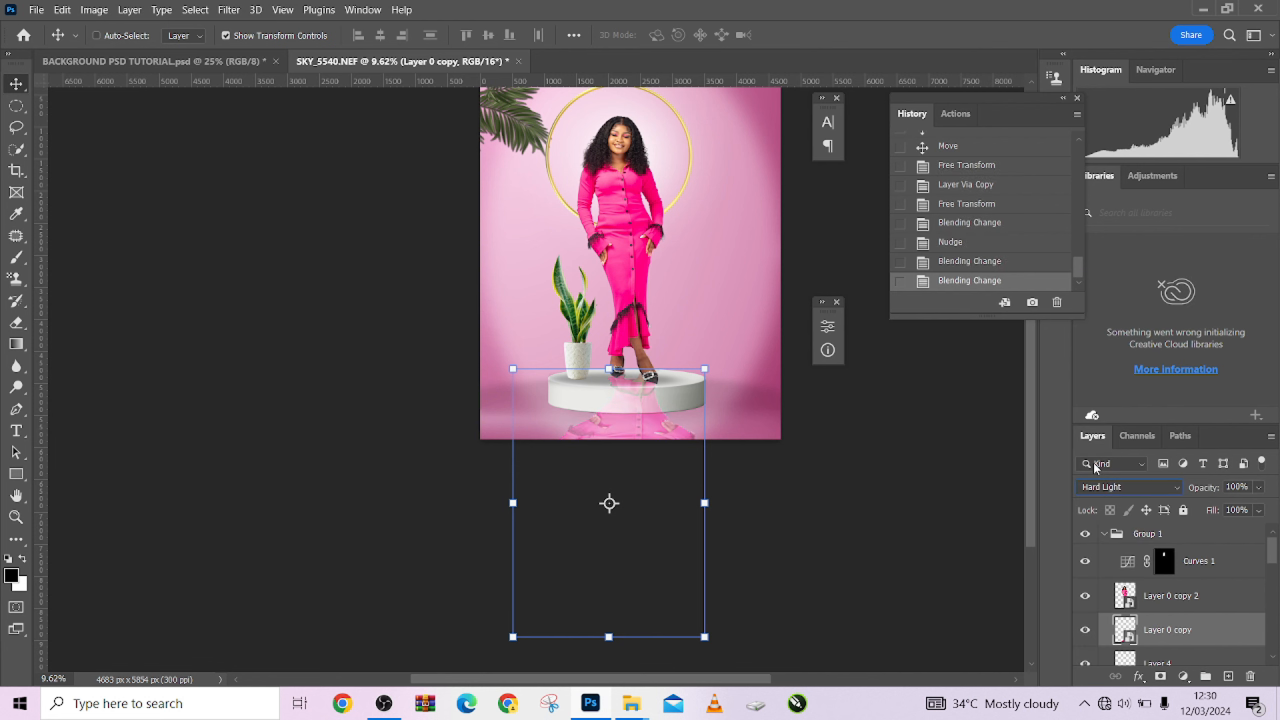
key(Up)
key(Up)
key(Up)
key(Up)
key(Up)
key(Up)
key(Up)
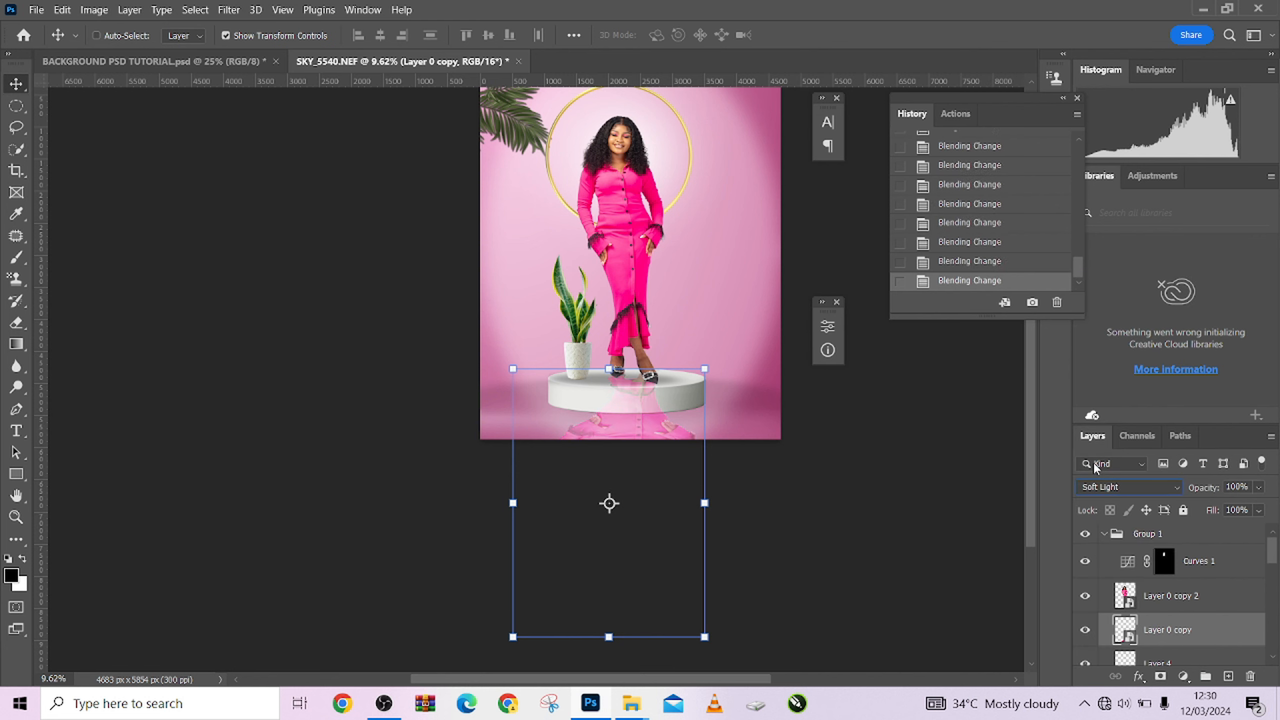
key(Up)
key(Up)
key(Up)
key(Up)
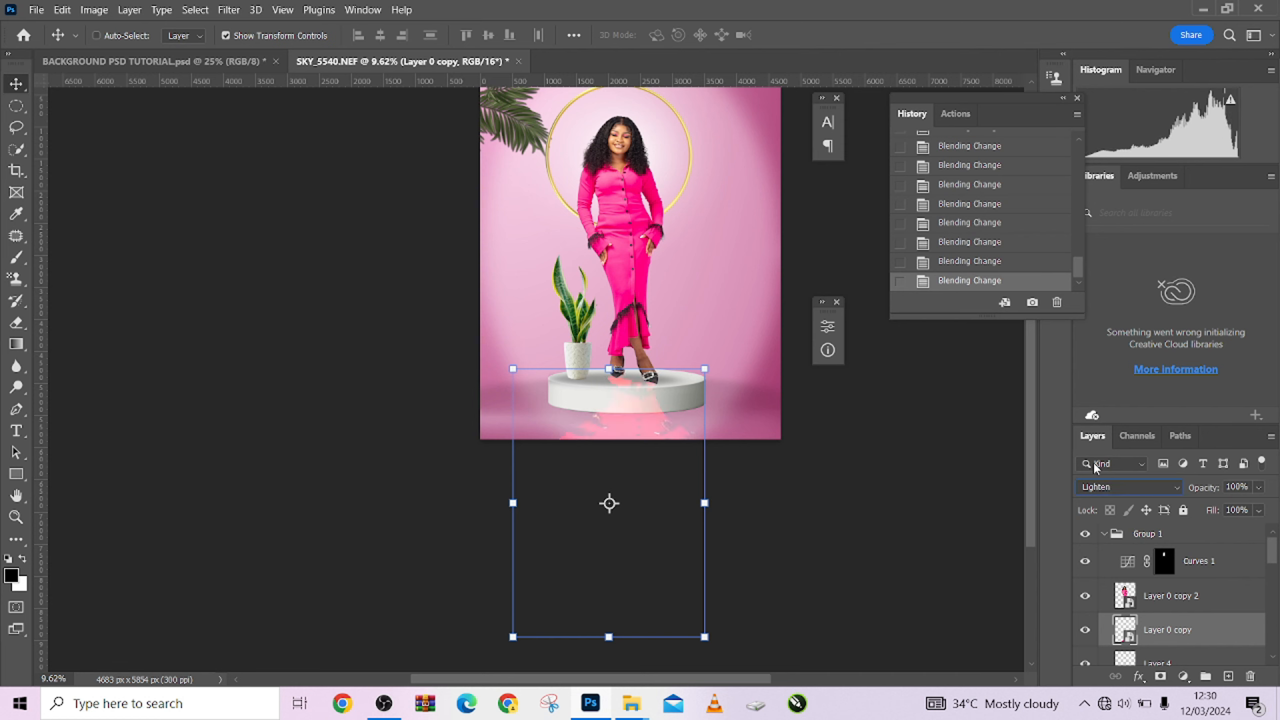
key(Down)
key(Up)
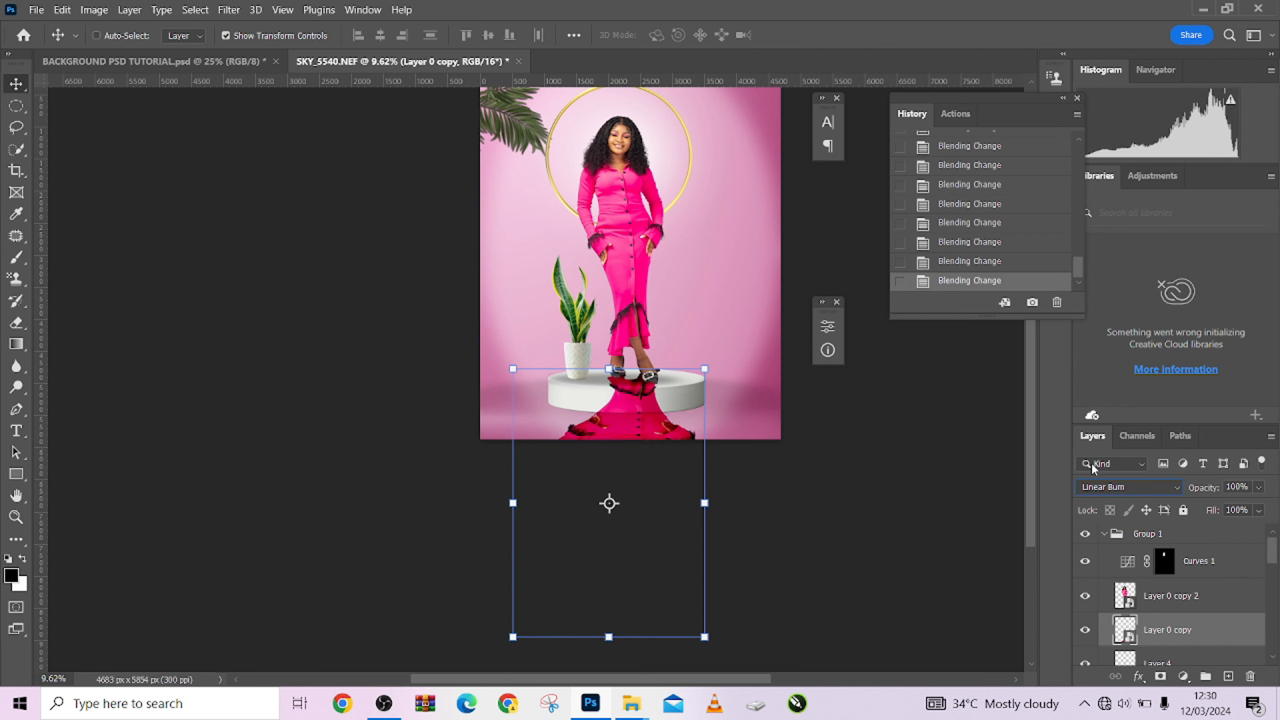
key(Down)
key(Down)
key(Down)
key(Down)
key(Down)
key(Down)
key(Down)
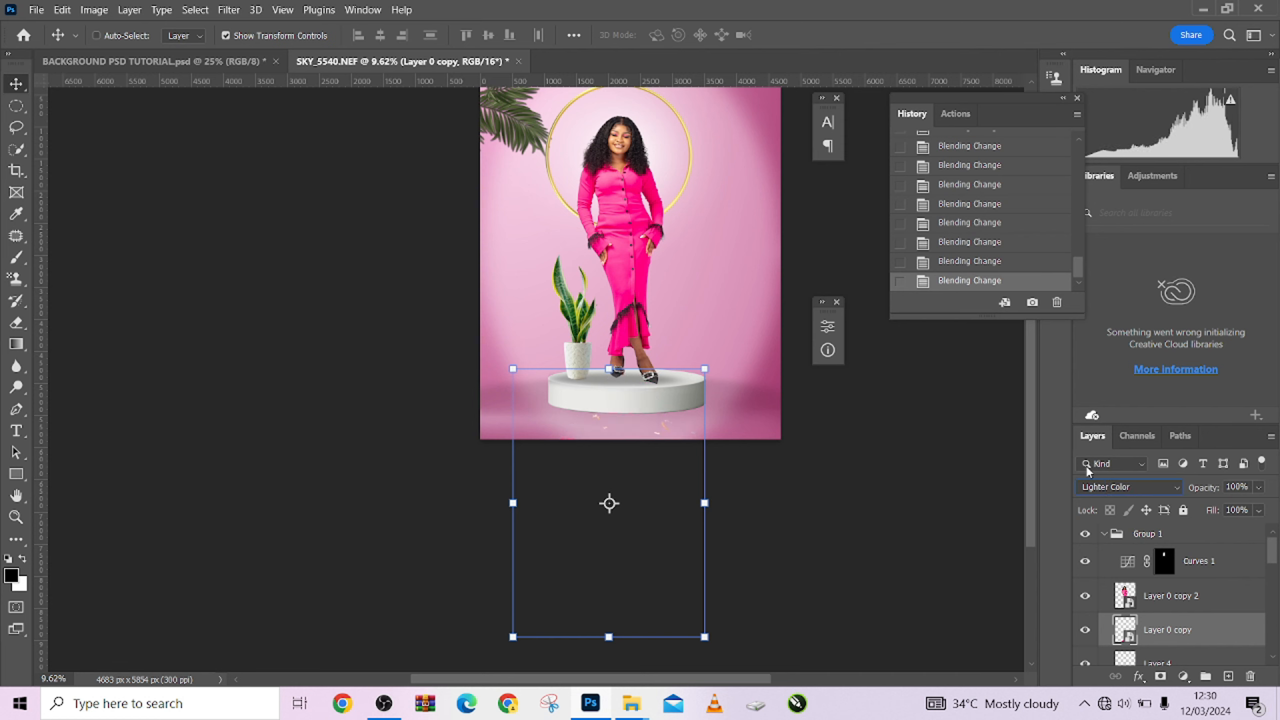
key(Down)
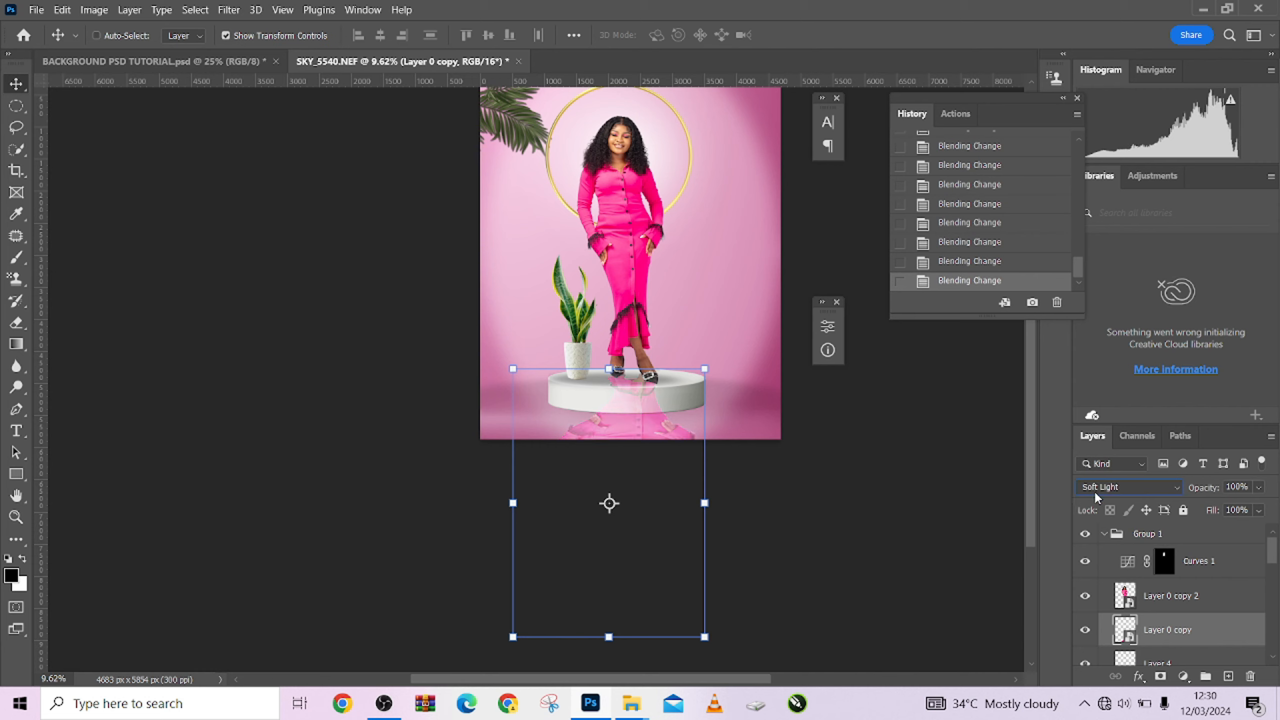
key(Up)
key(Down)
Start a Warp transform on the reflection layer and pull its upper side handles inward around the platform
right_click(652, 402)
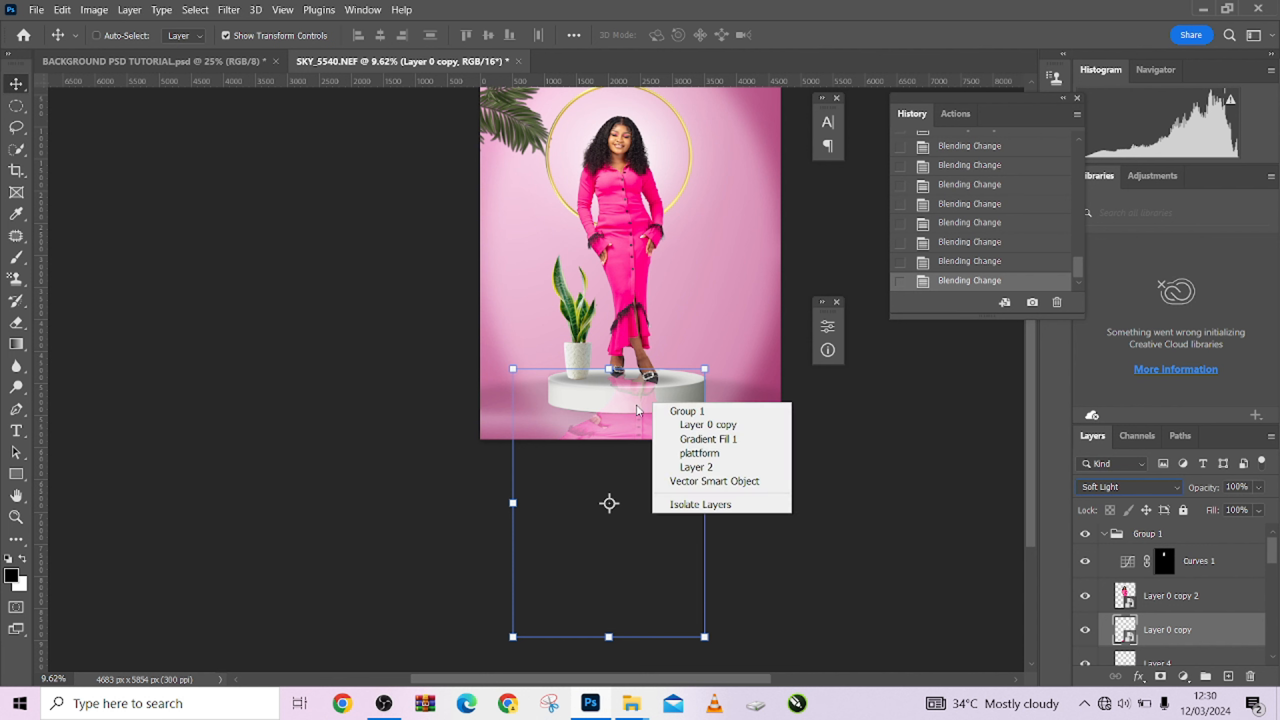
click(628, 404)
key(ctrl+t)
right_click(625, 408)
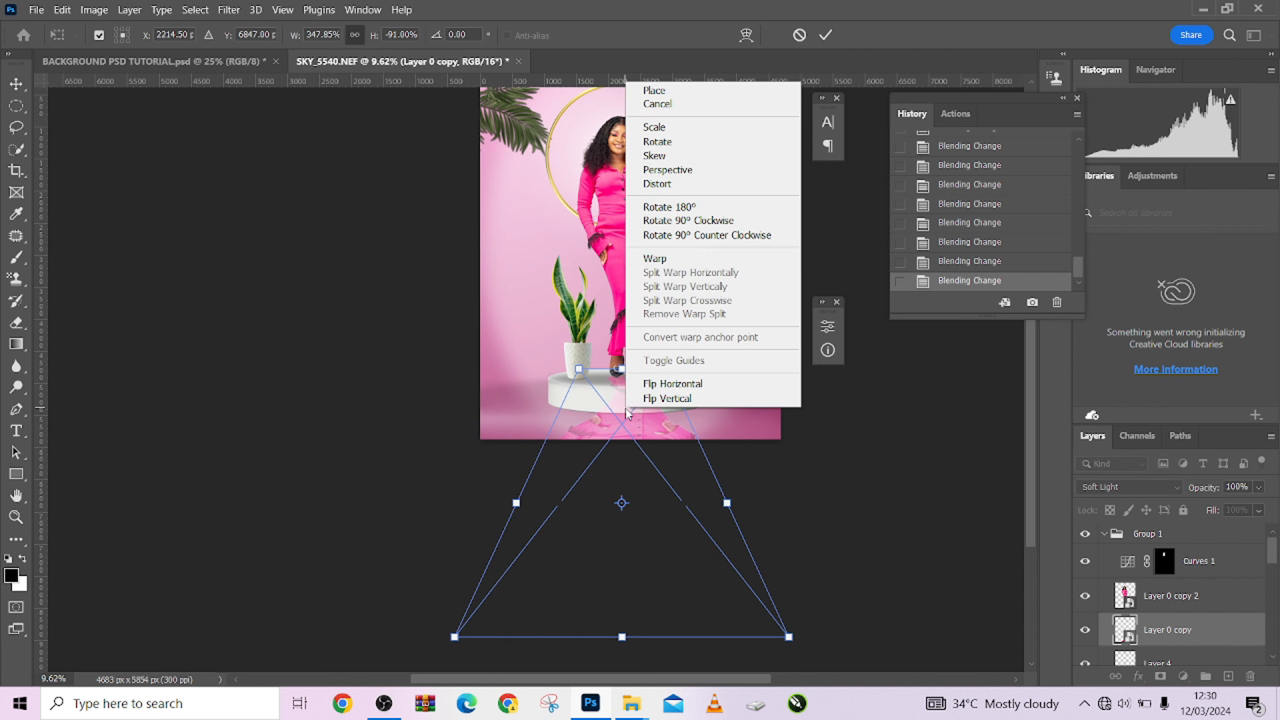
click(685, 156)
scroll(660, 429, up, 5)
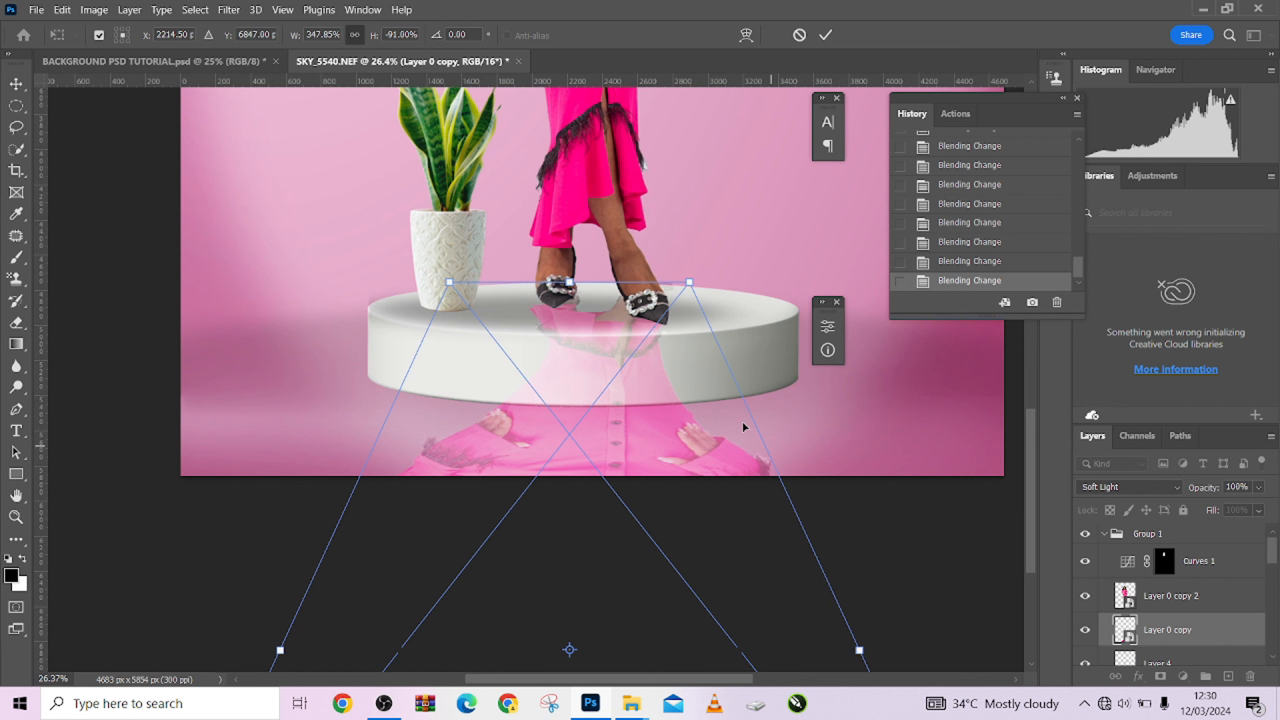
drag(745, 401, 731, 408)
right_click(686, 393)
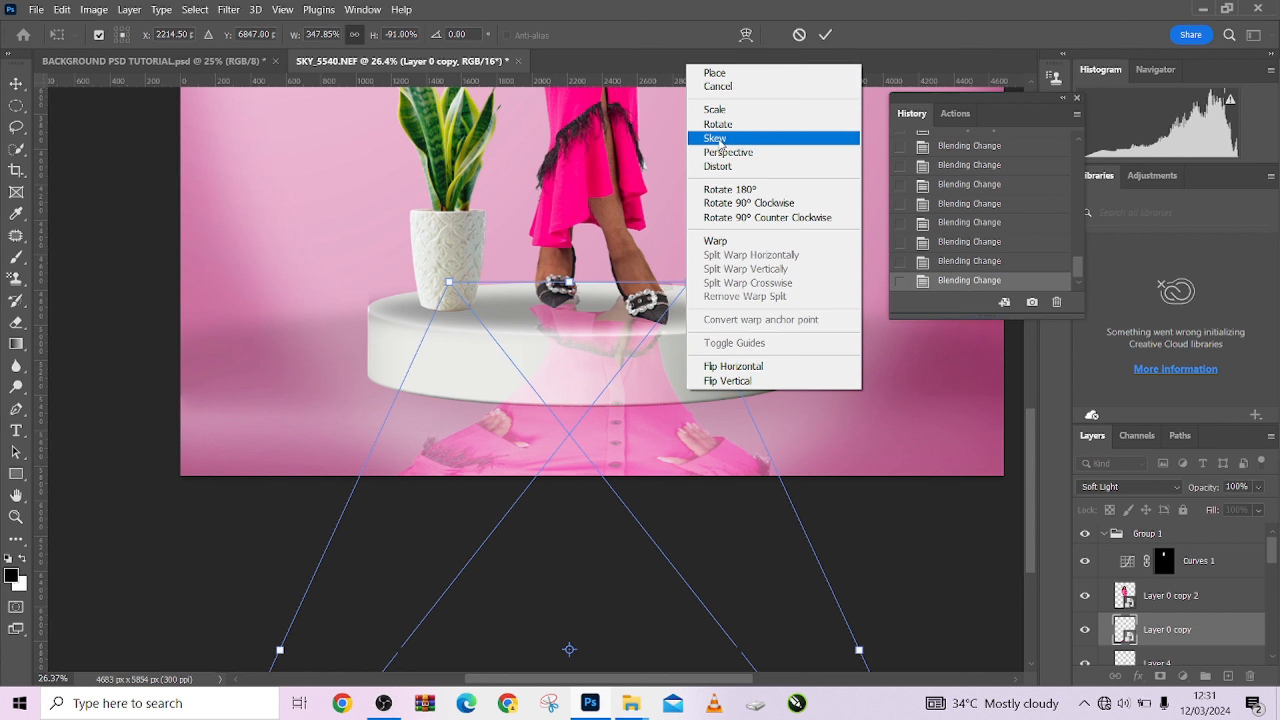
click(720, 139)
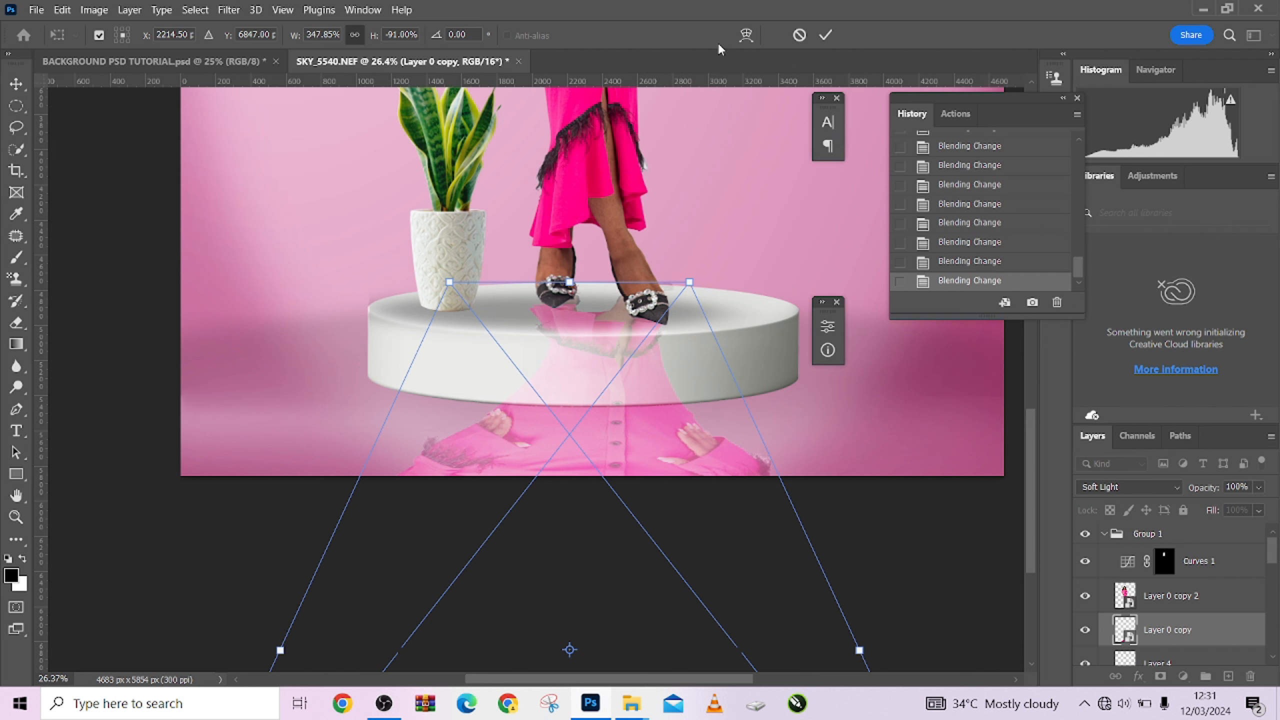
click(747, 35)
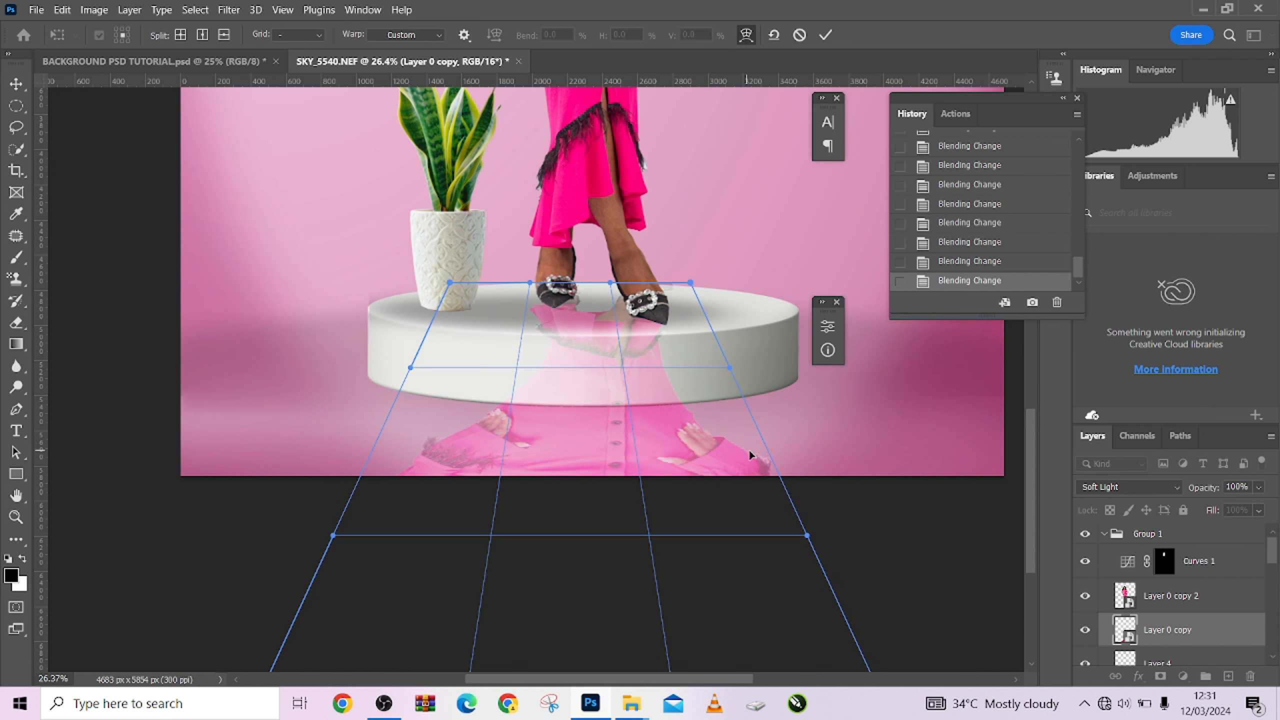
drag(739, 401, 692, 381)
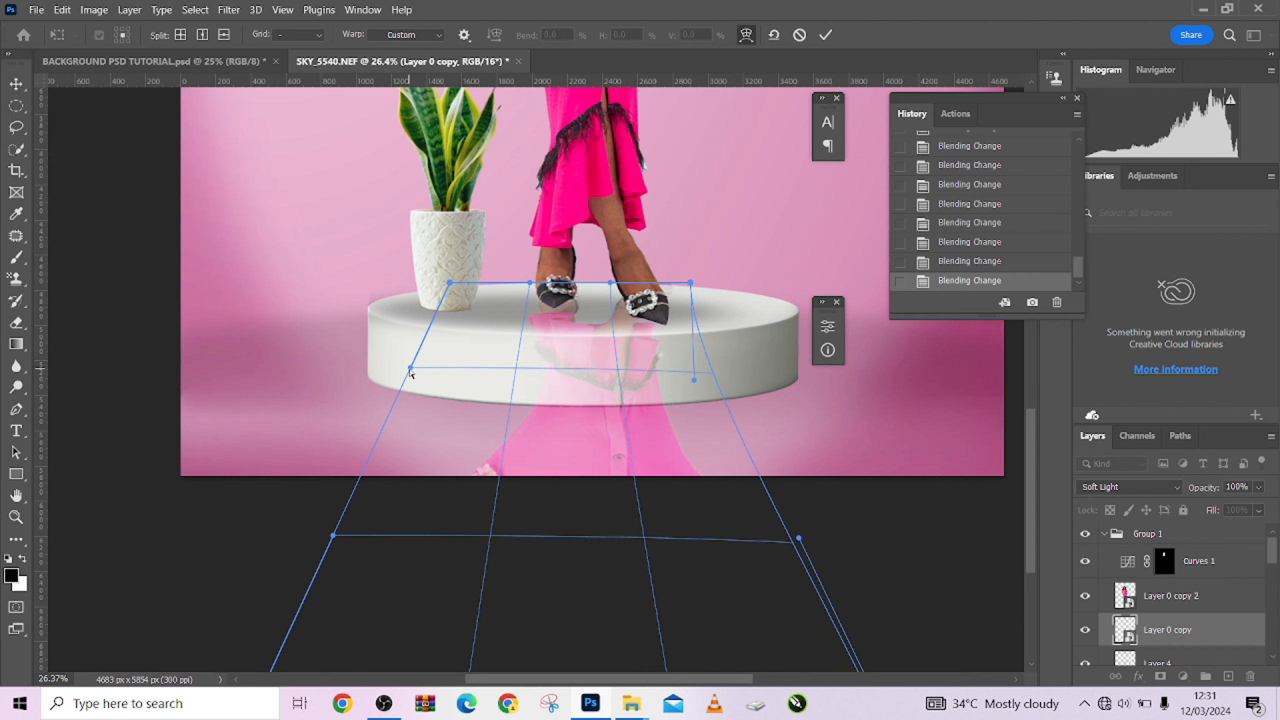
drag(410, 369, 450, 404)
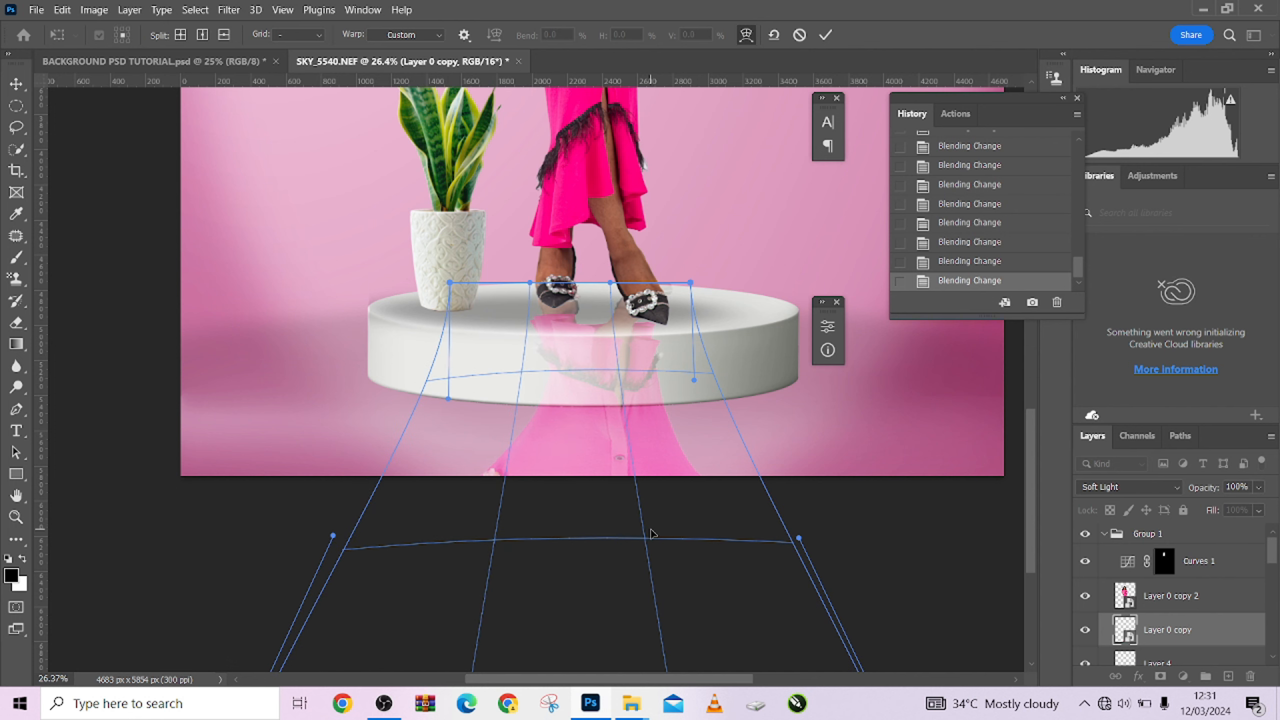
Reshape the warp's lower side handles inward and upward below the canvas edge and apply the transform
scroll(637, 492, down, 3)
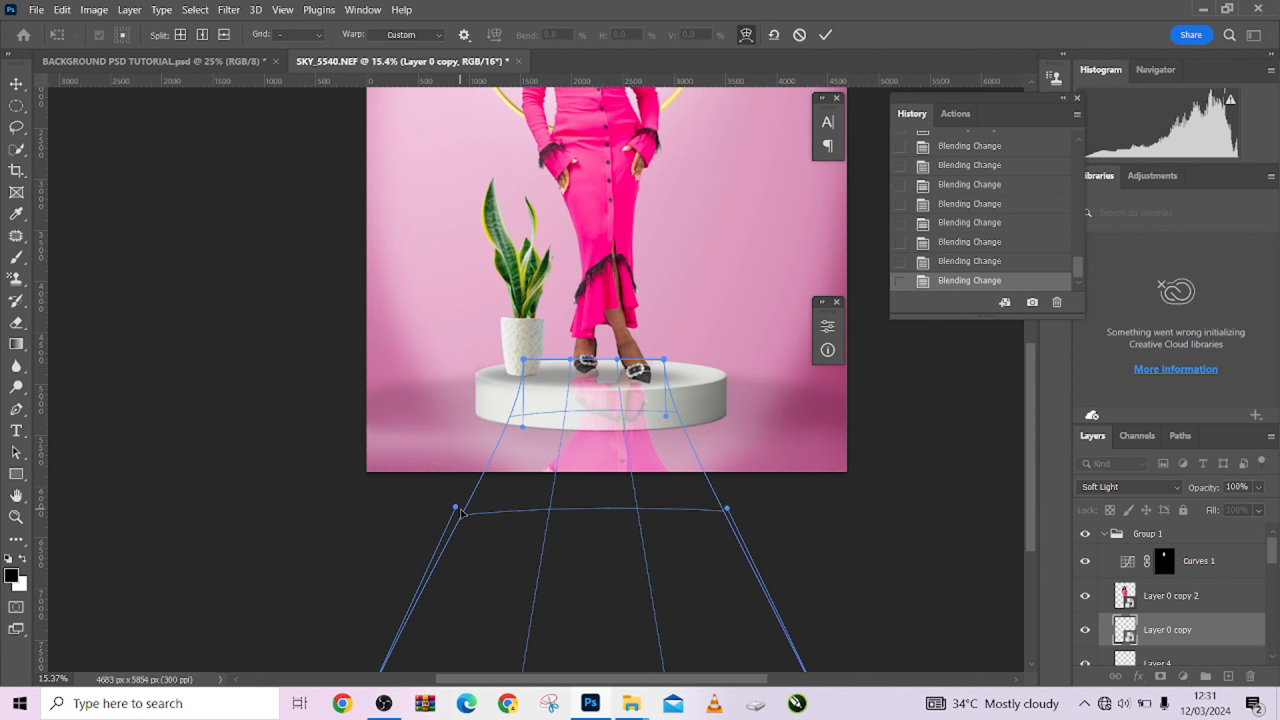
drag(459, 509, 518, 504)
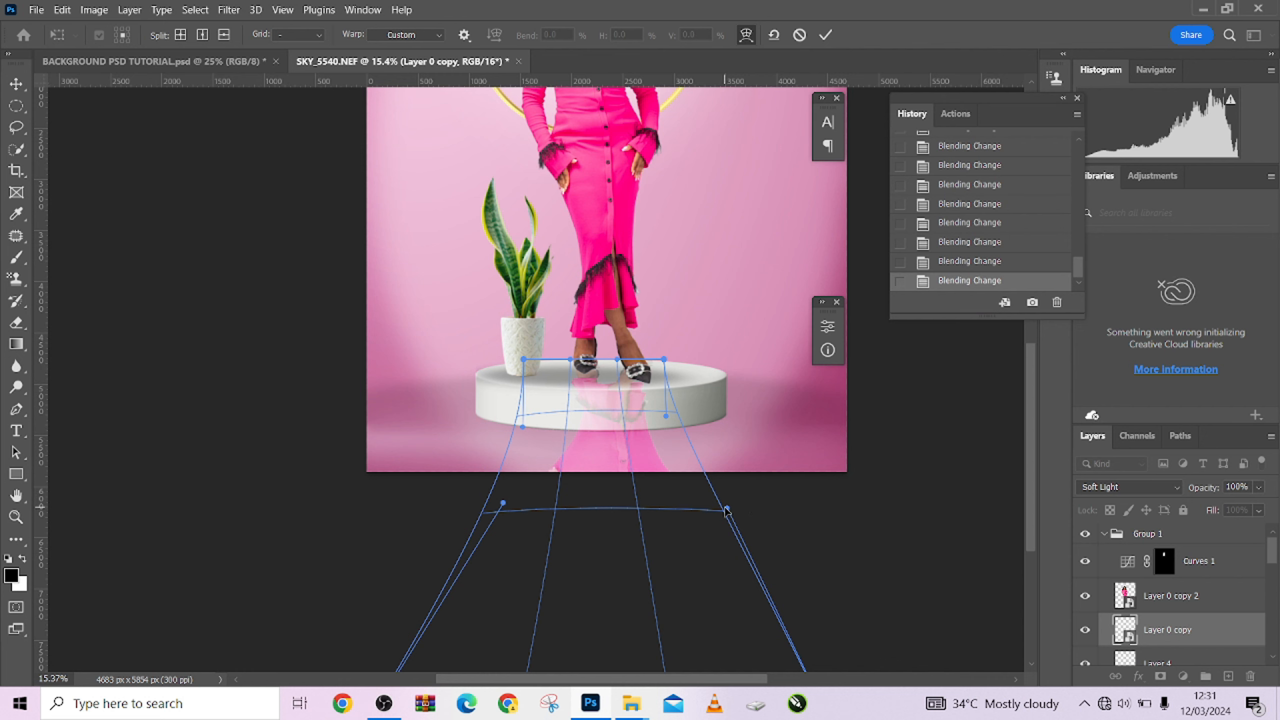
drag(726, 509, 711, 483)
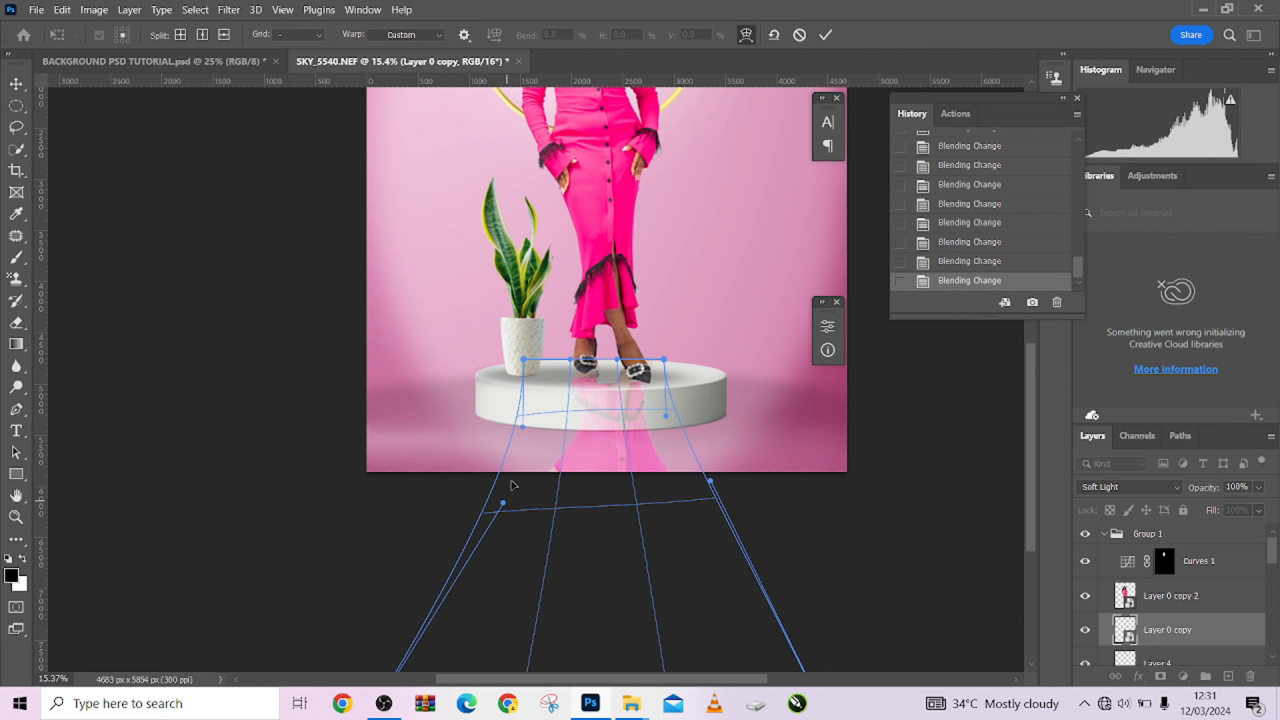
drag(503, 502, 508, 453)
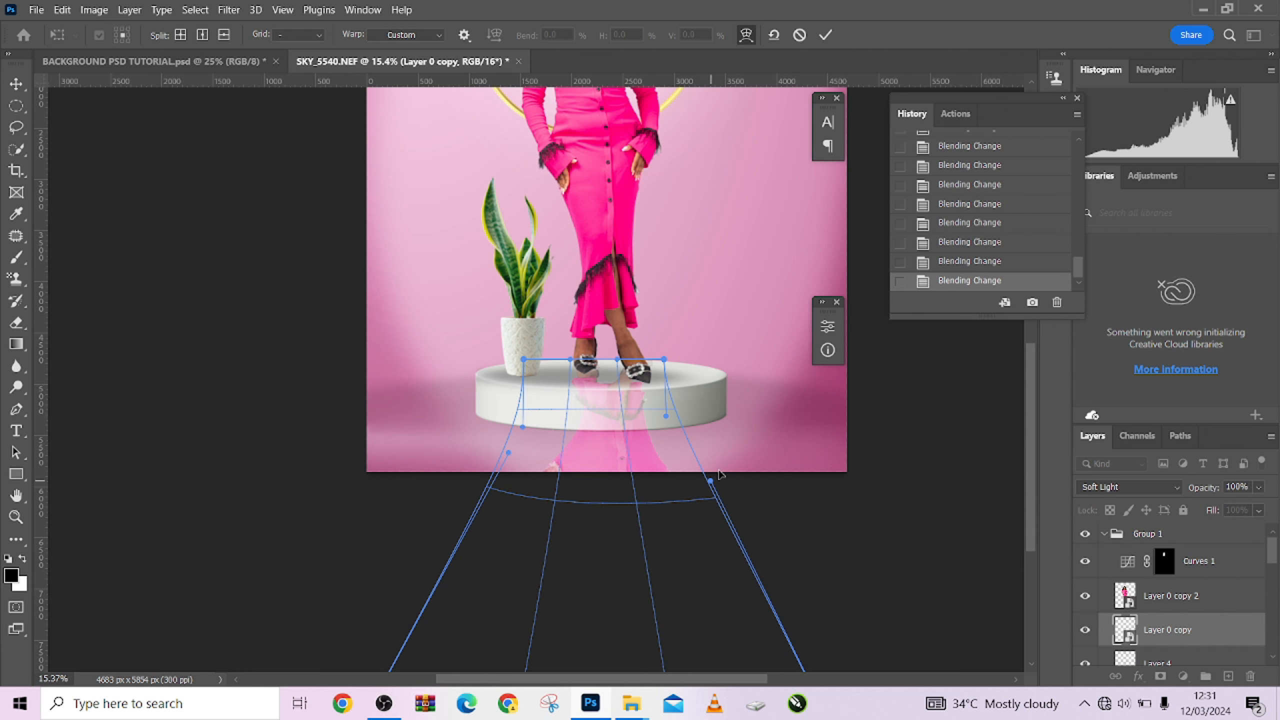
drag(712, 481, 719, 442)
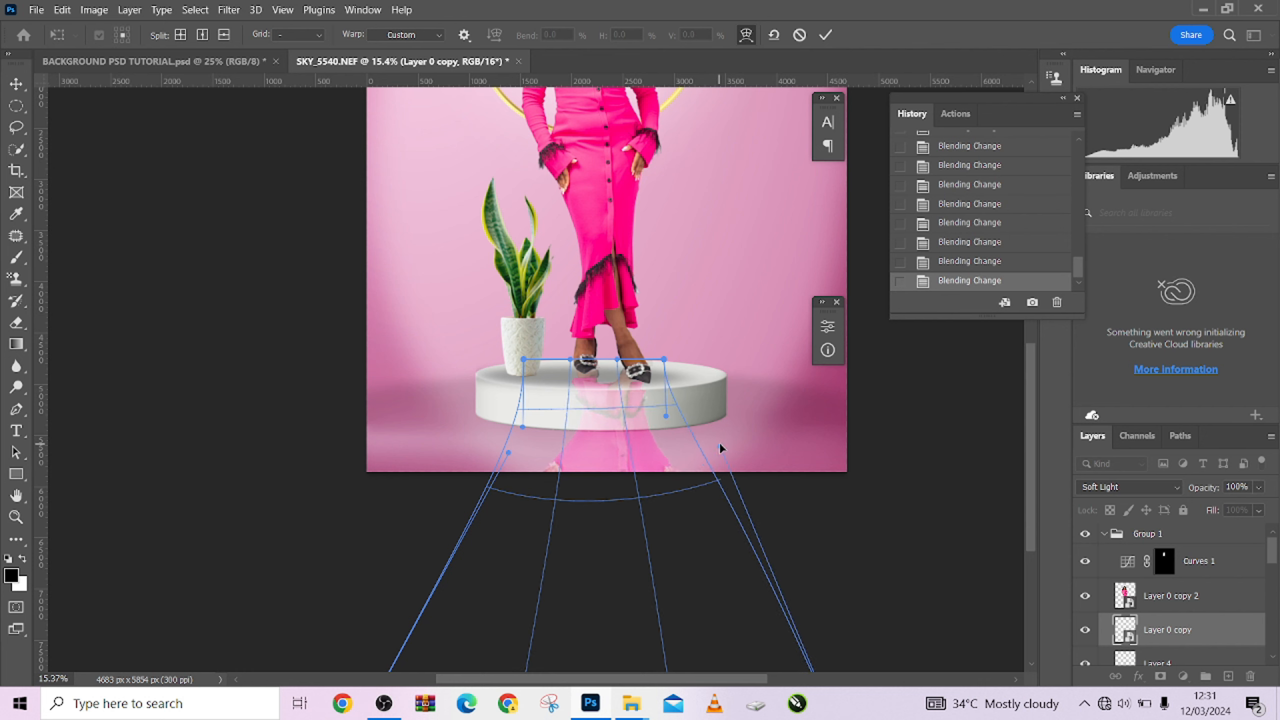
click(825, 35)
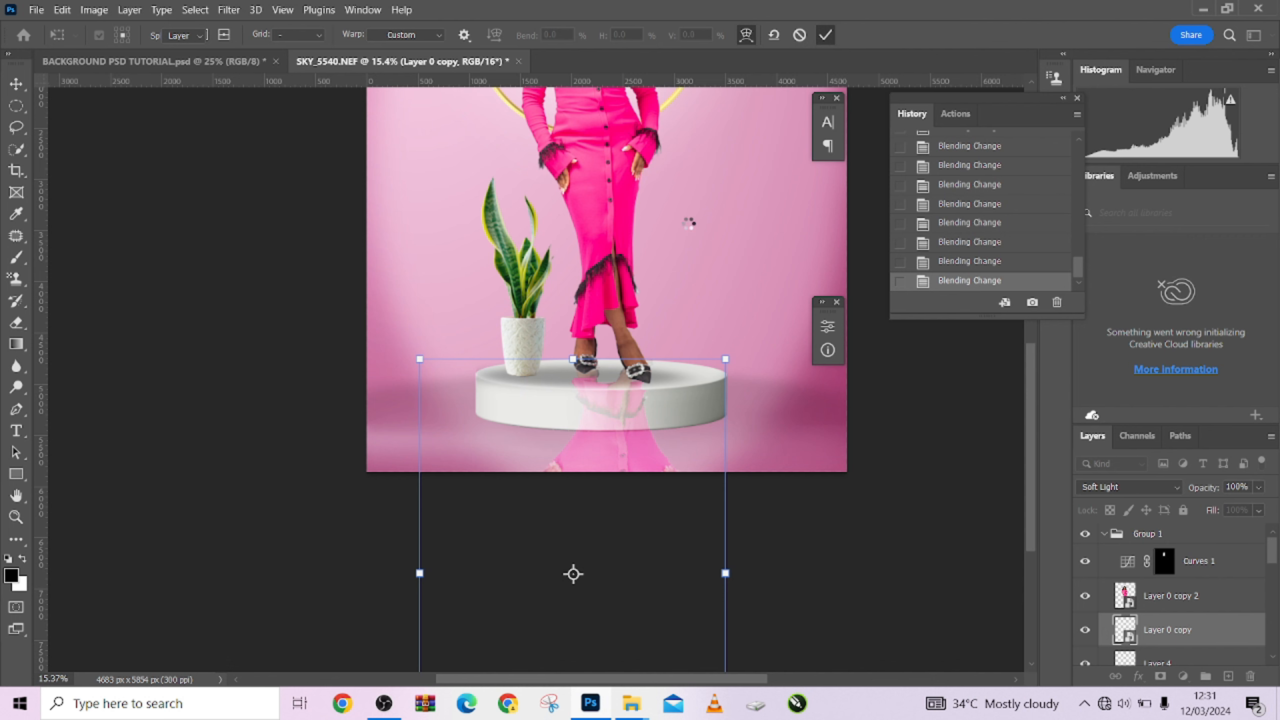
Set the reflection layer's blending mode to Normal and its opacity to 39%
drag(651, 353, 640, 481)
click(1124, 487)
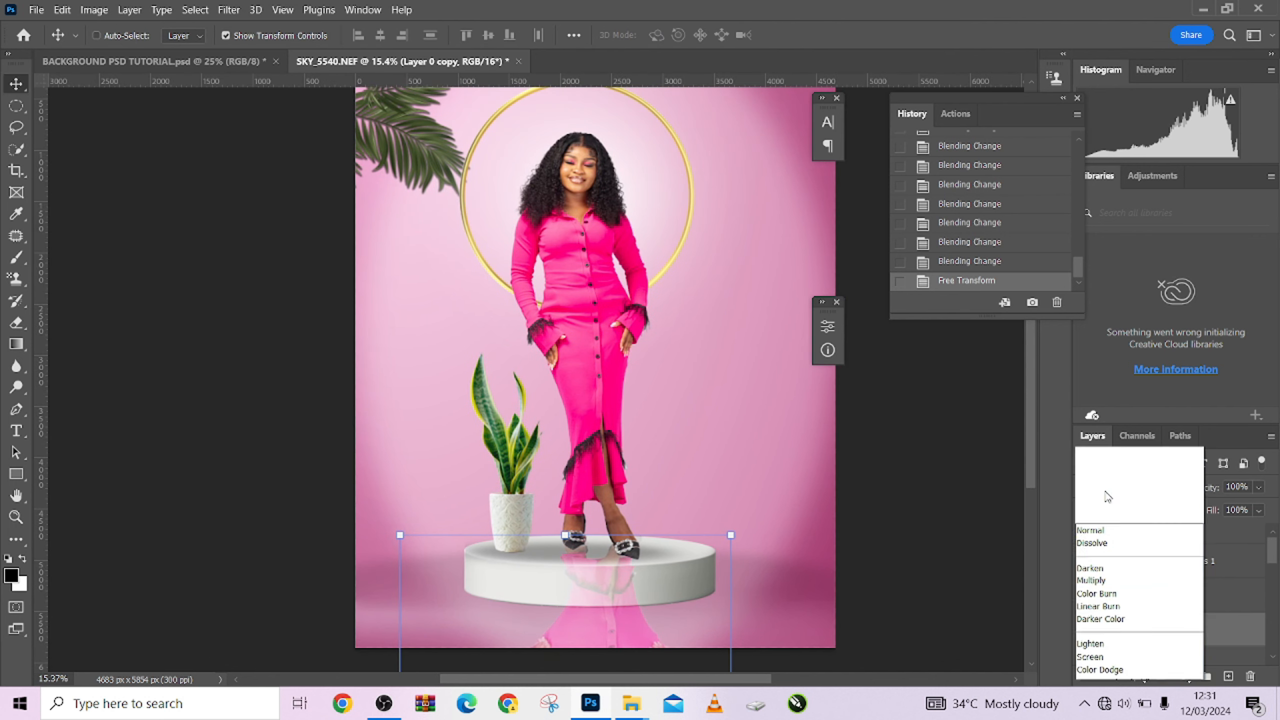
click(1094, 277)
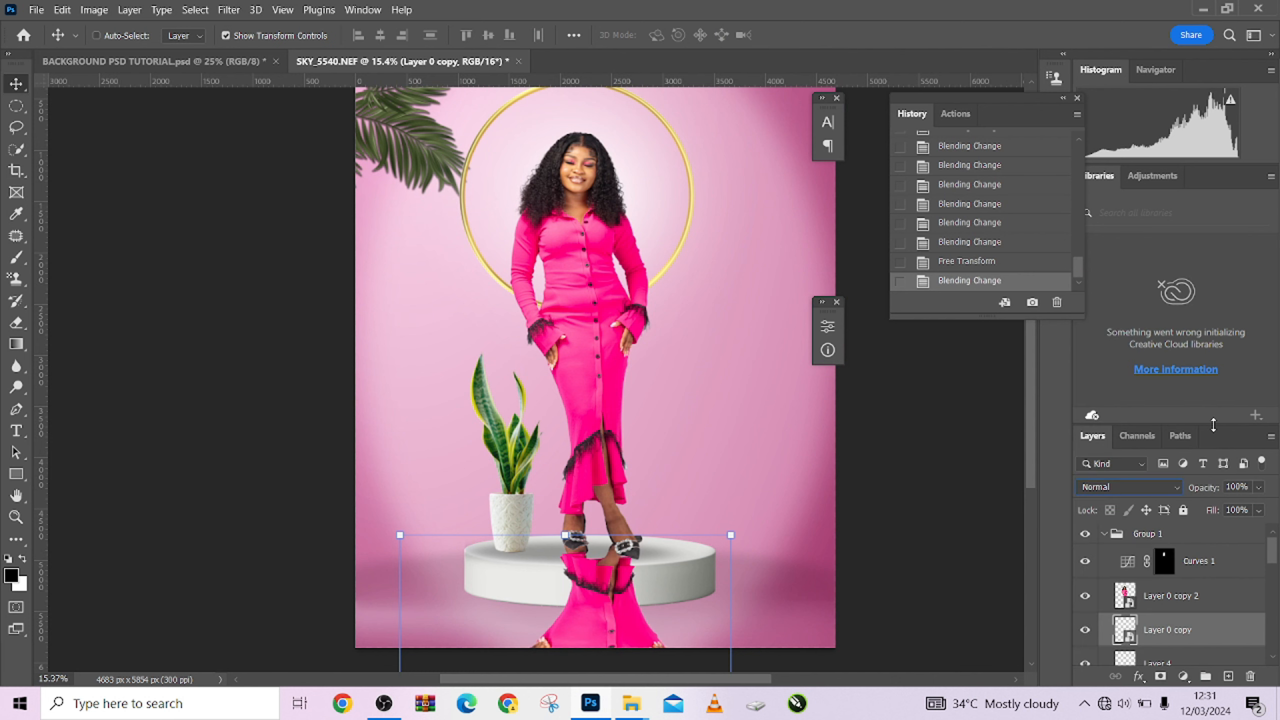
drag(1233, 502, 1228, 506)
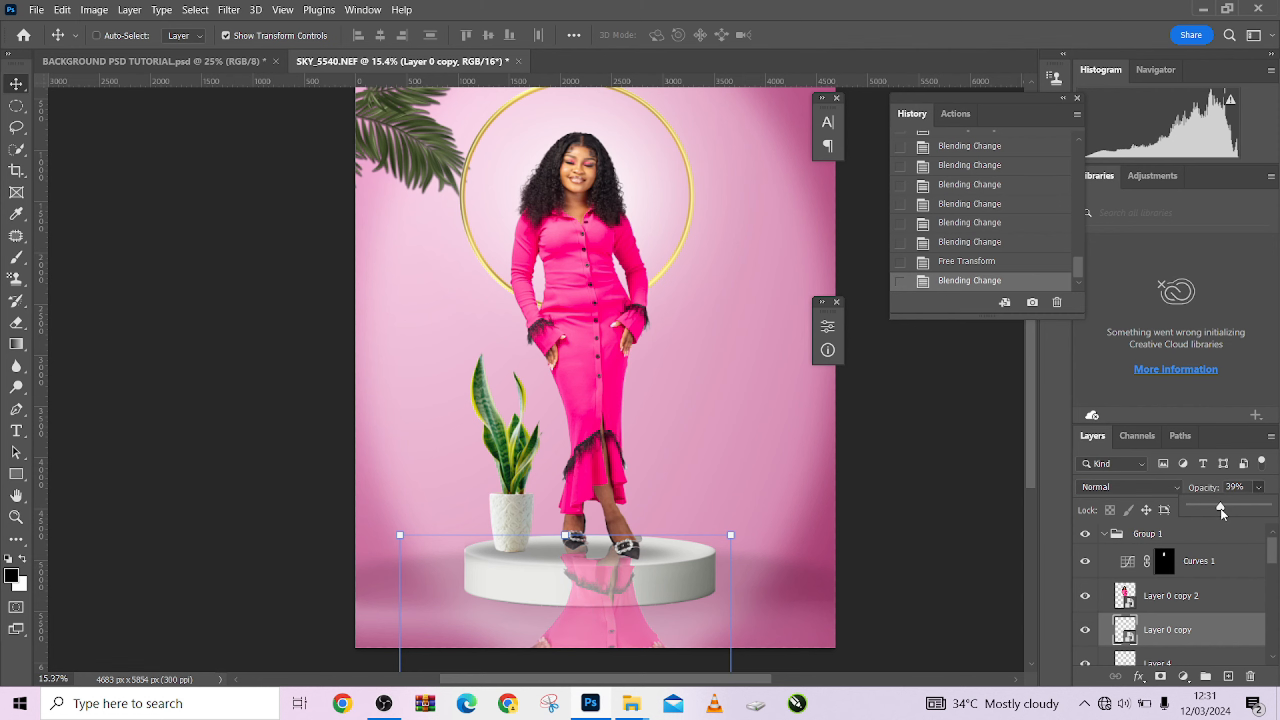
drag(1220, 508, 1220, 509)
Darken the reflection with a Curves adjustment, setting the midtone point to input 163 and output 106
key(ctrl+m)
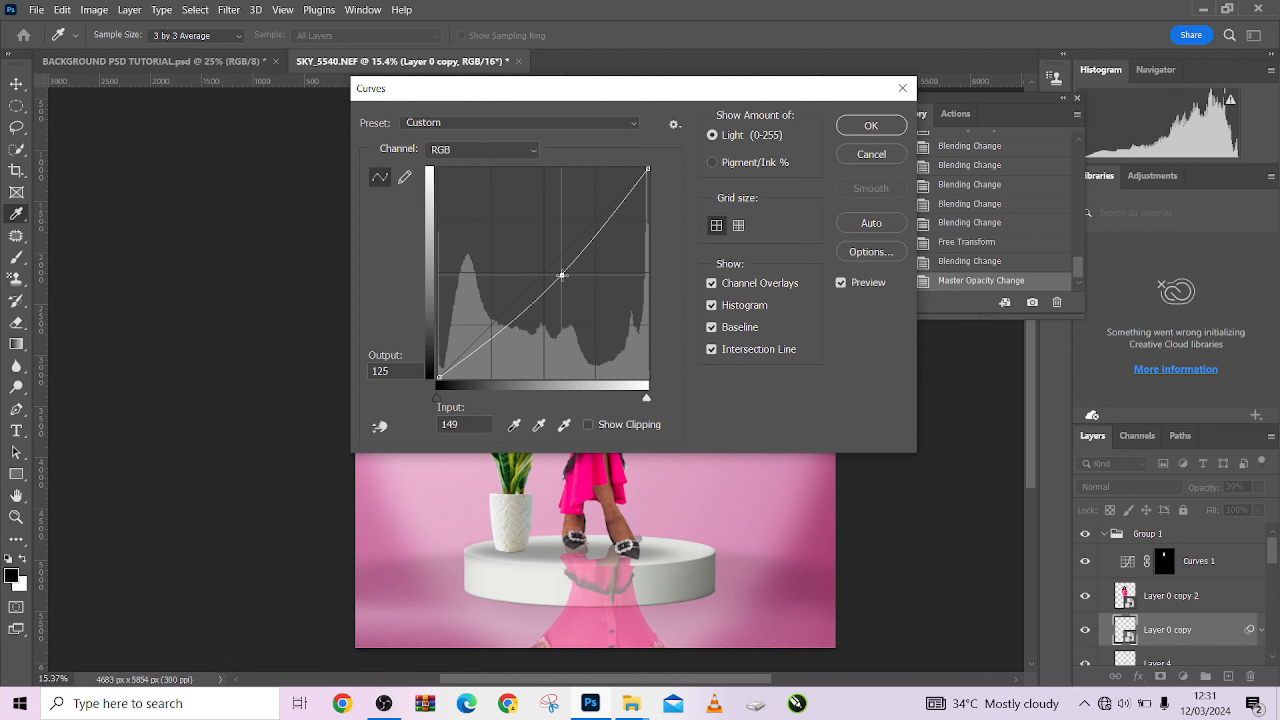
drag(560, 272, 574, 291)
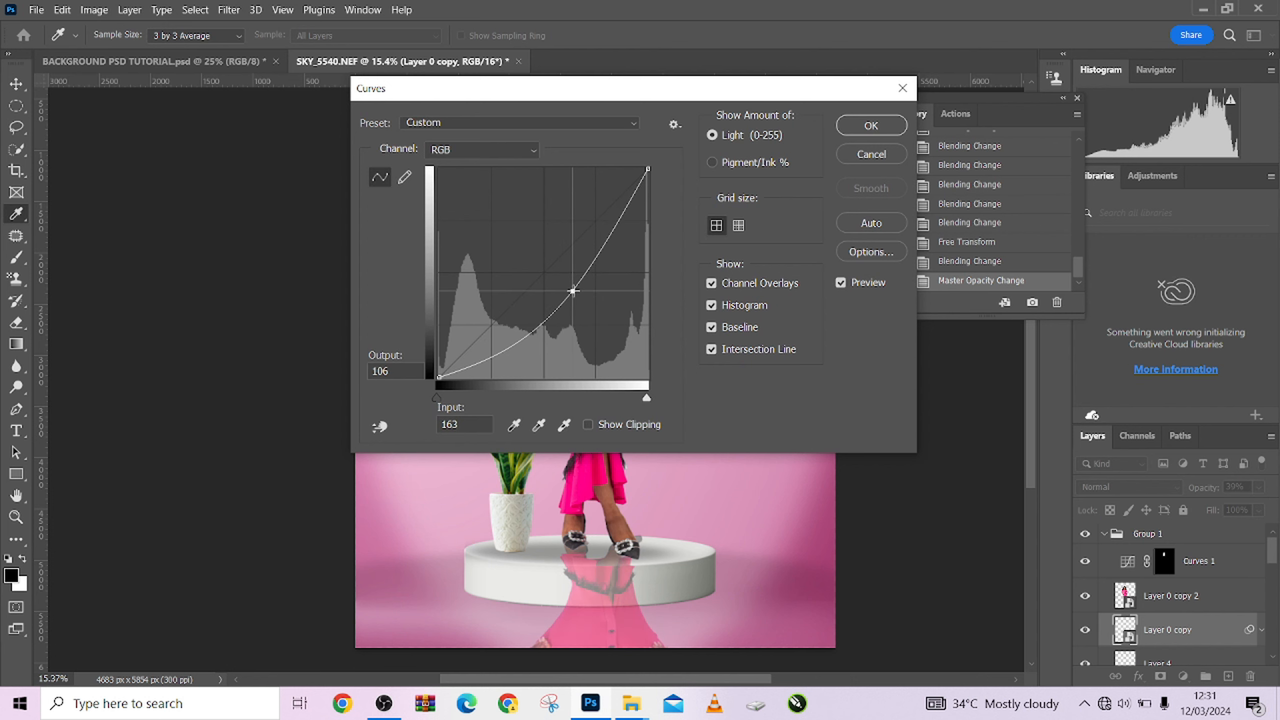
click(894, 126)
Set the reflection layer's fill to 73% and apply a slight Hue/Saturation adjustment to it
drag(1260, 511, 1246, 526)
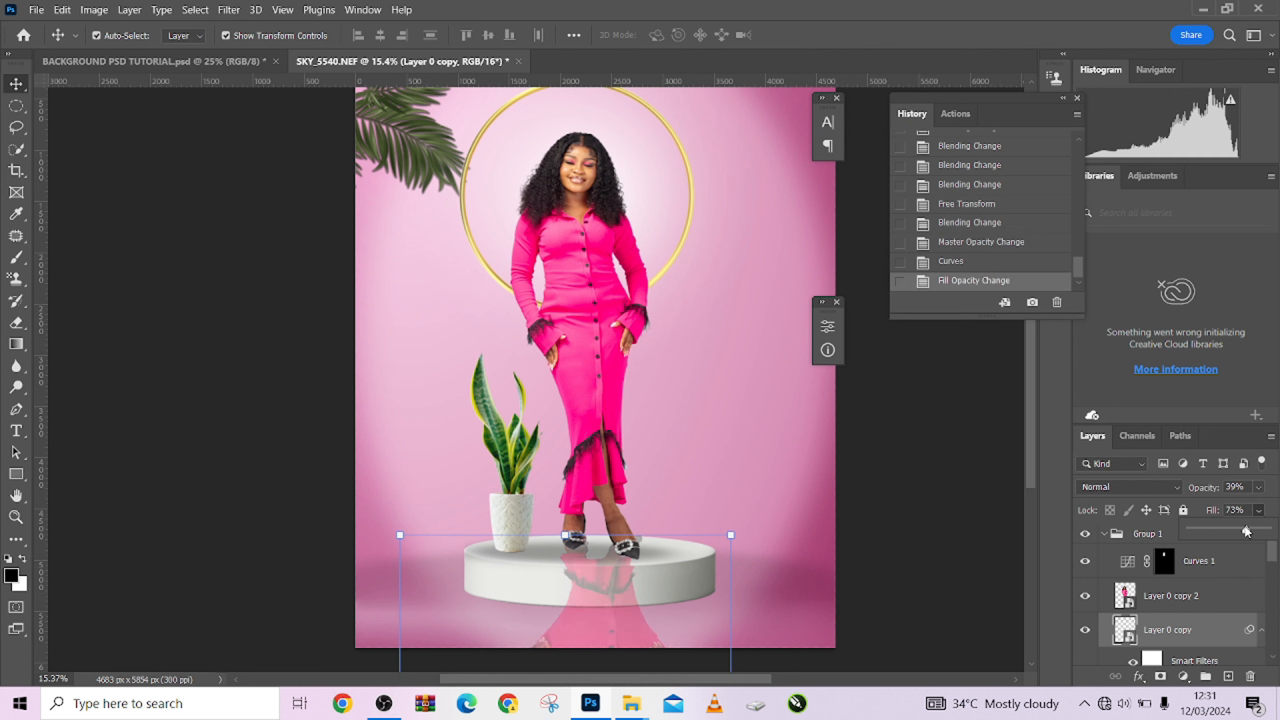
key(ctrl+u)
drag(908, 286, 902, 289)
click(1093, 171)
key(v)
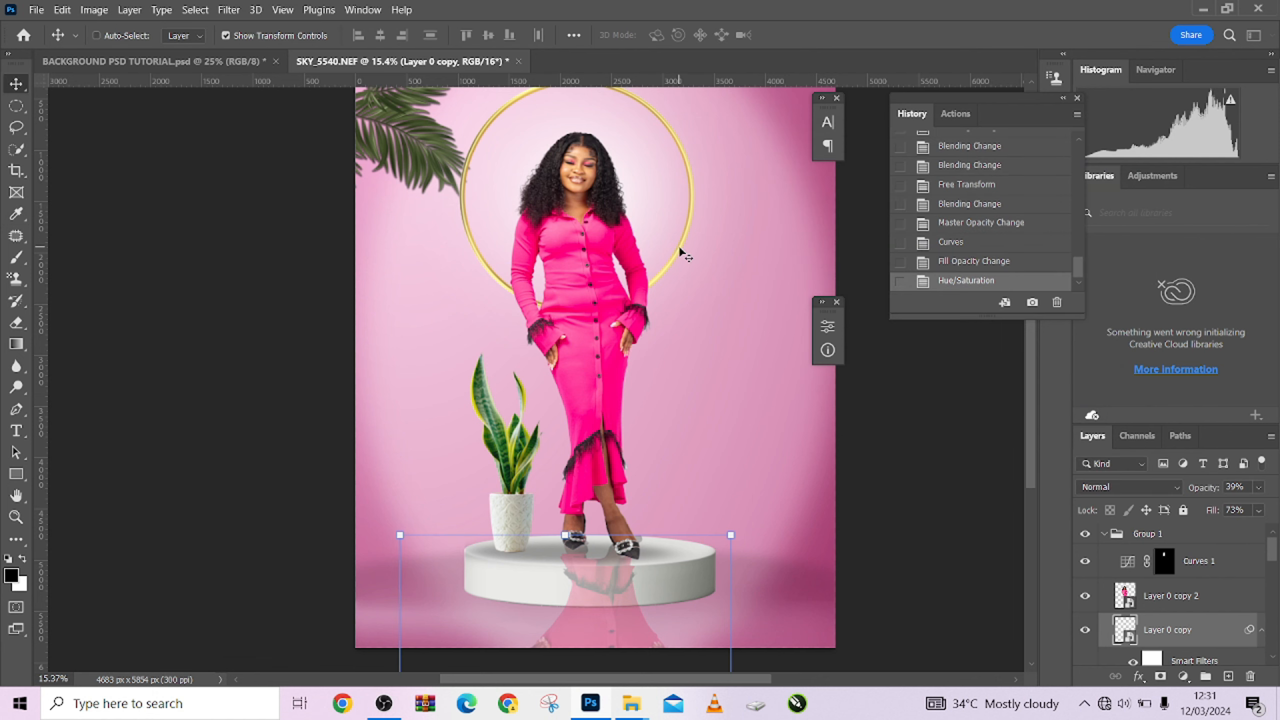
Move the reflection slightly down, then fine-tune it upward and sideways so it lines up beneath the woman's shoes
scroll(691, 280, down, 2)
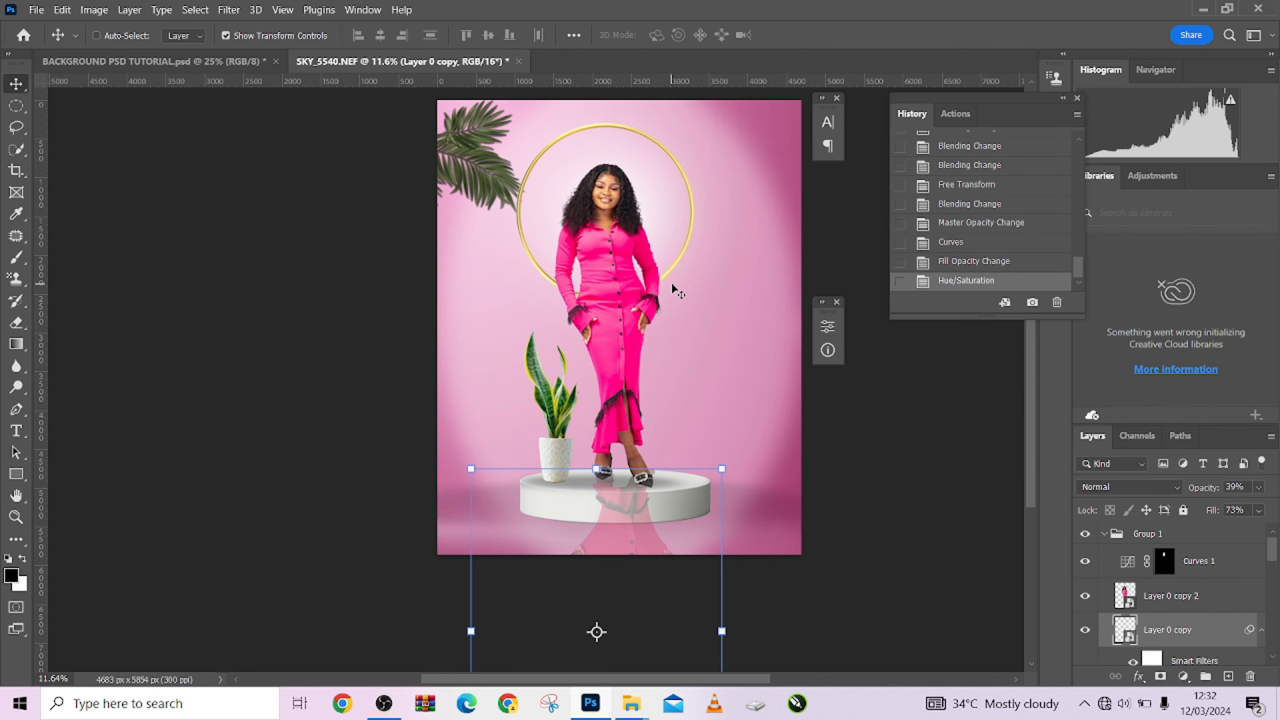
drag(662, 311, 661, 321)
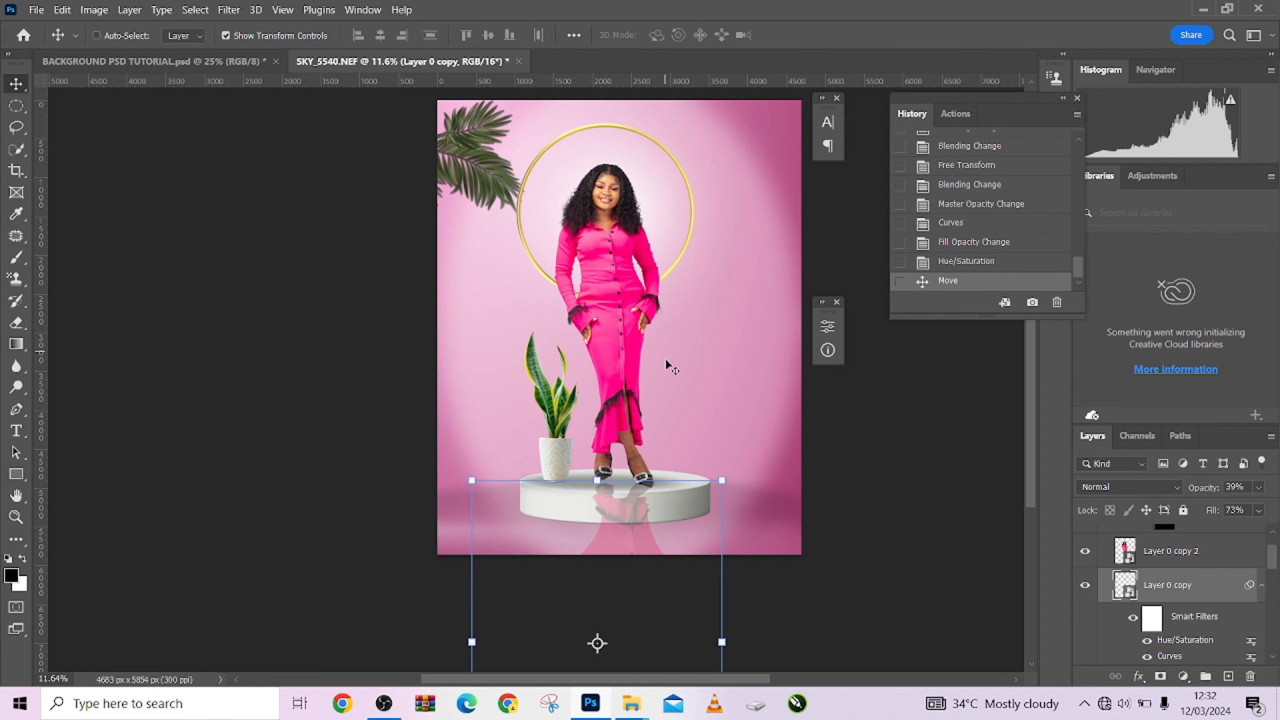
key(shift+Up)
key(shift+Up)
key(shift+Up)
key(shift+Up)
key(shift+Up)
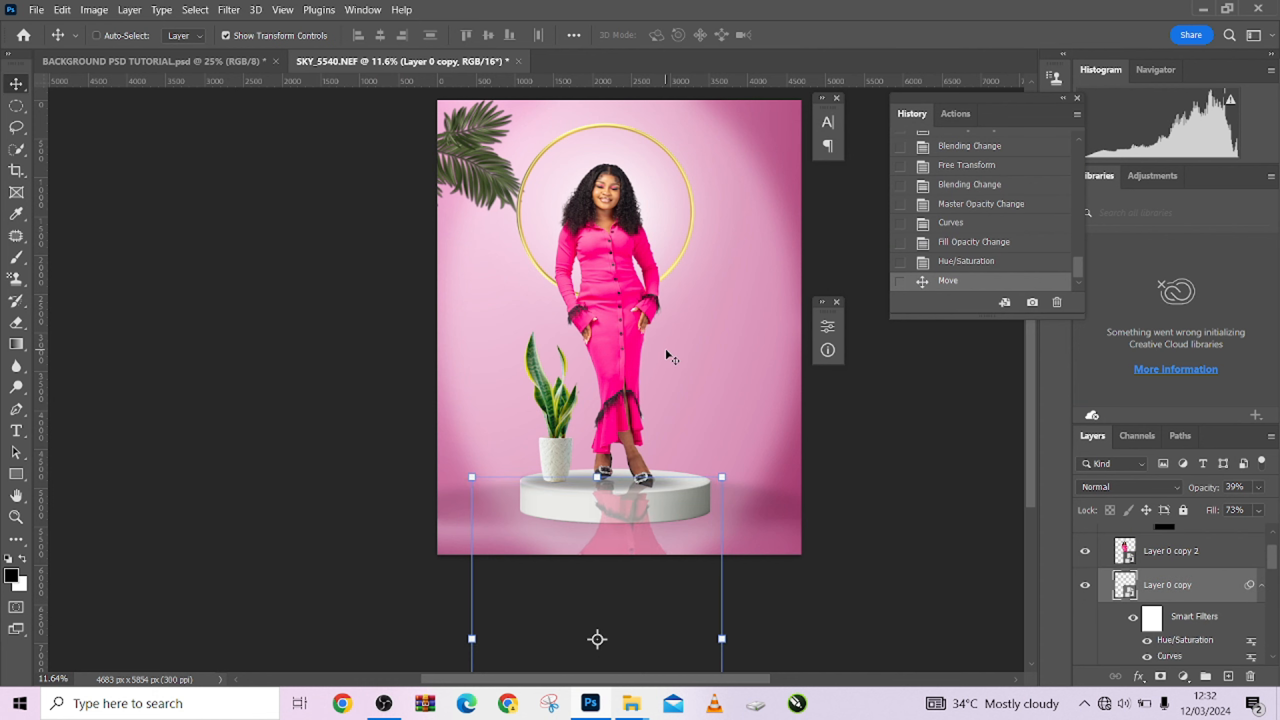
key(shift+Right)
key(shift+Right)
key(shift+Up)
key(shift+Up)
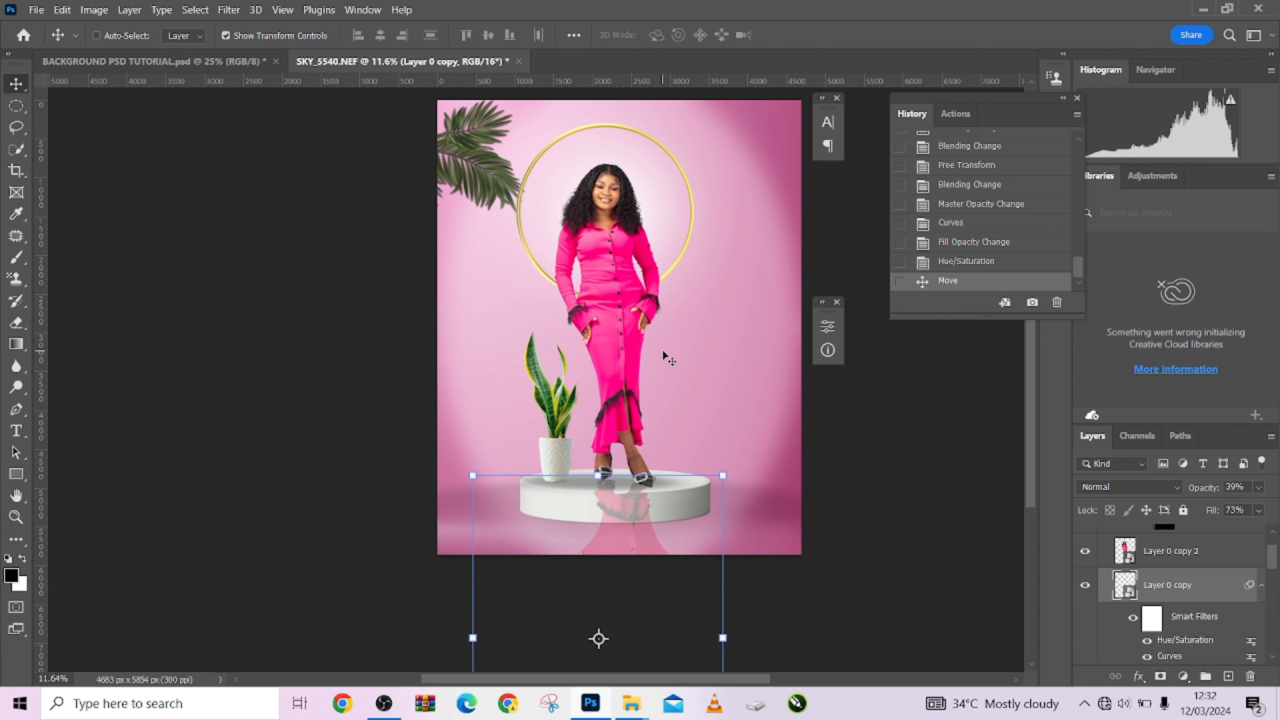
key(shift+Left)
key(shift+Left)
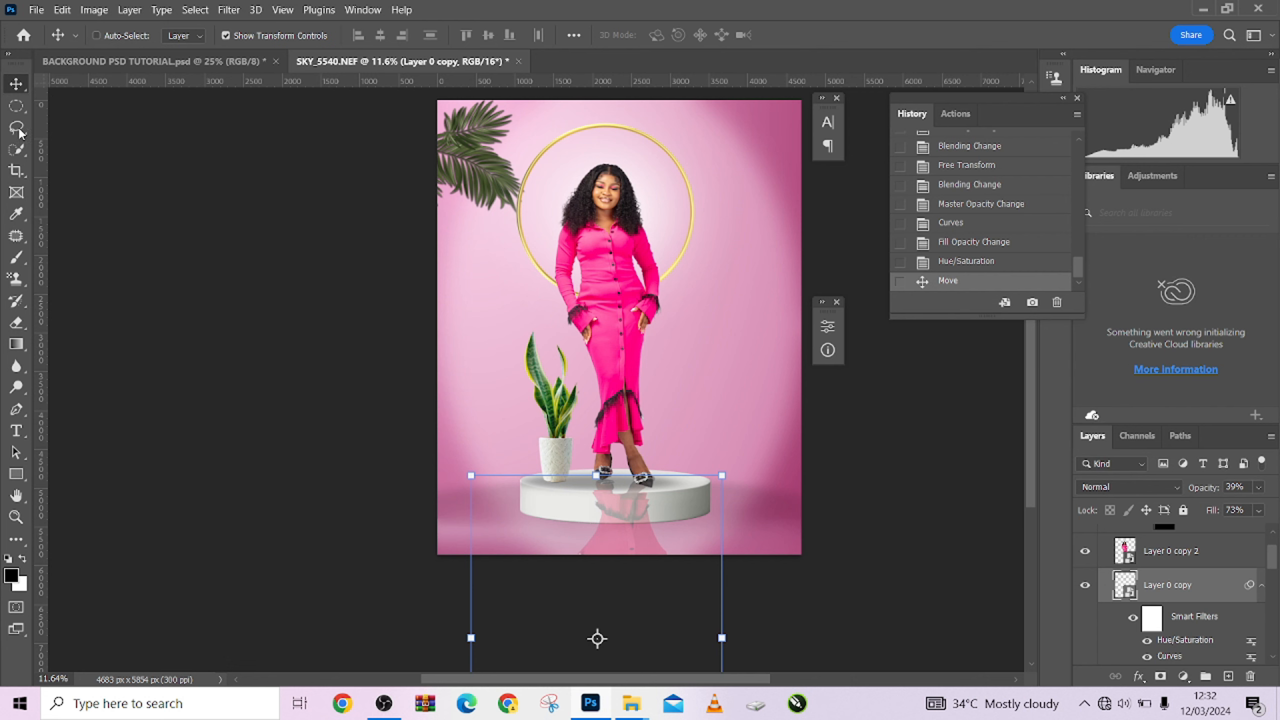
click(16, 106)
scroll(596, 291, down, 4)
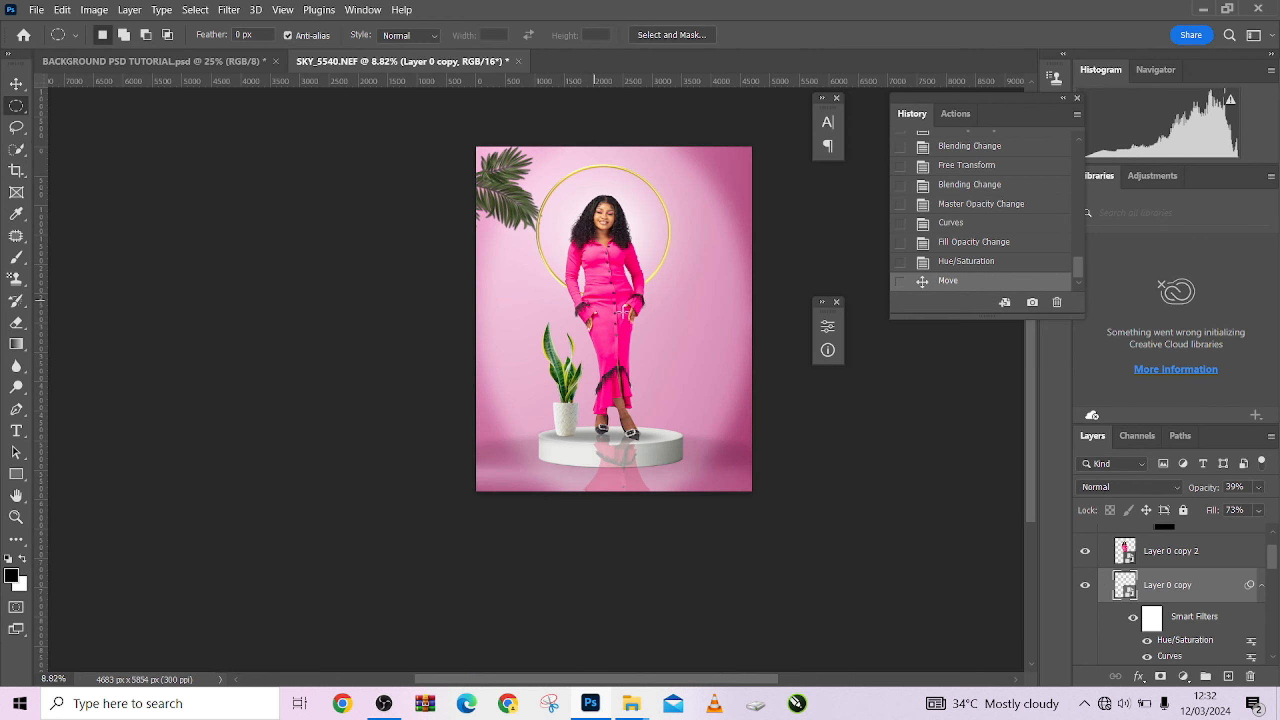
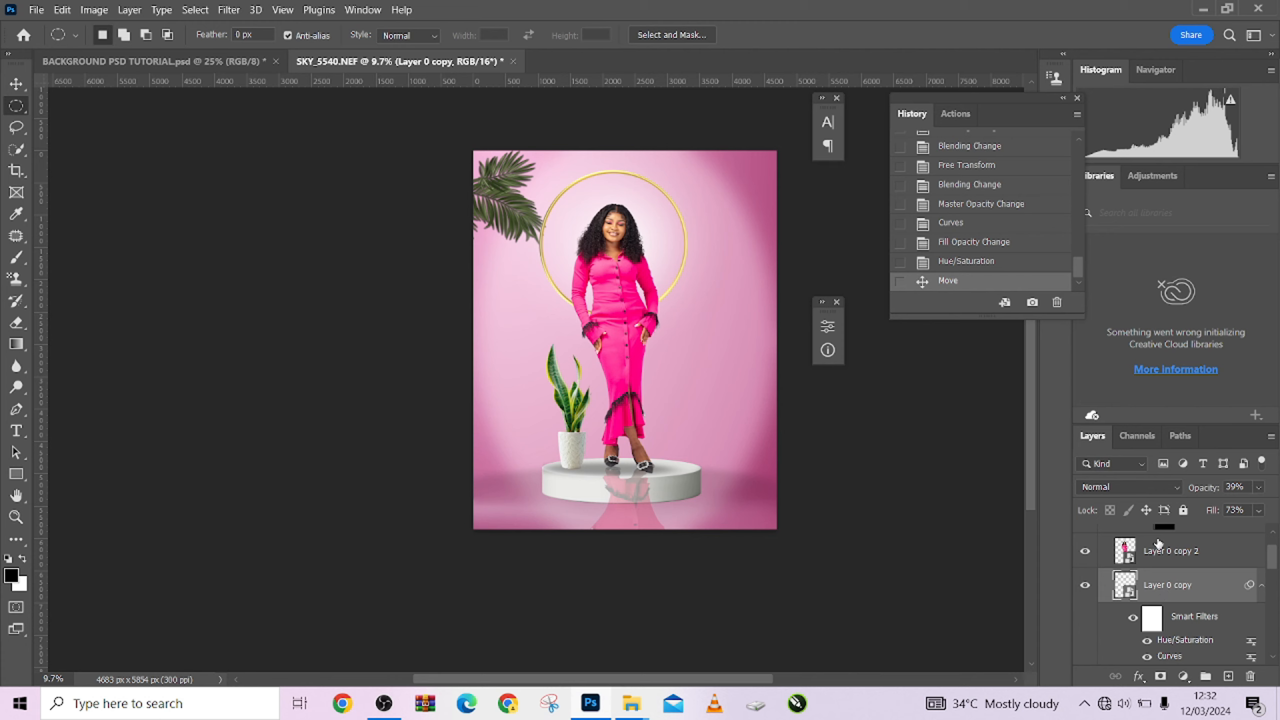
Turn on Auto-Select for layers with the Move tool and try to pick the plant pot on the canvas
click(15, 82)
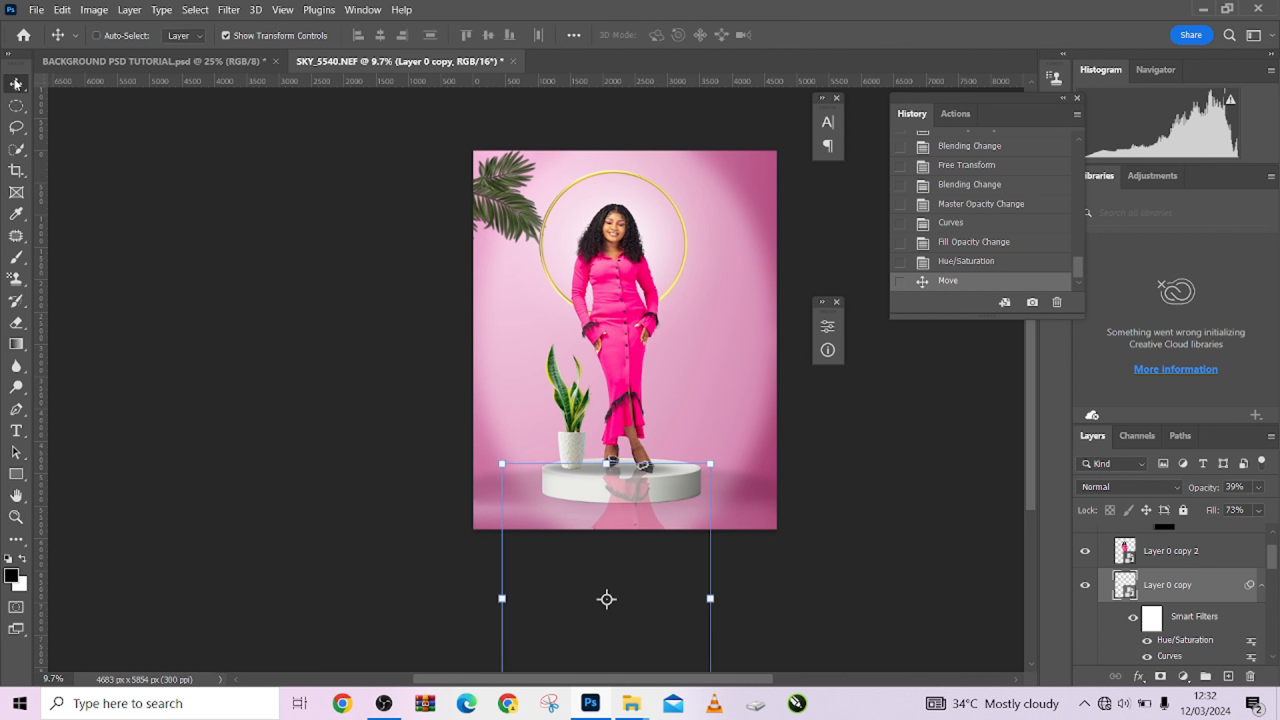
click(116, 39)
click(570, 435)
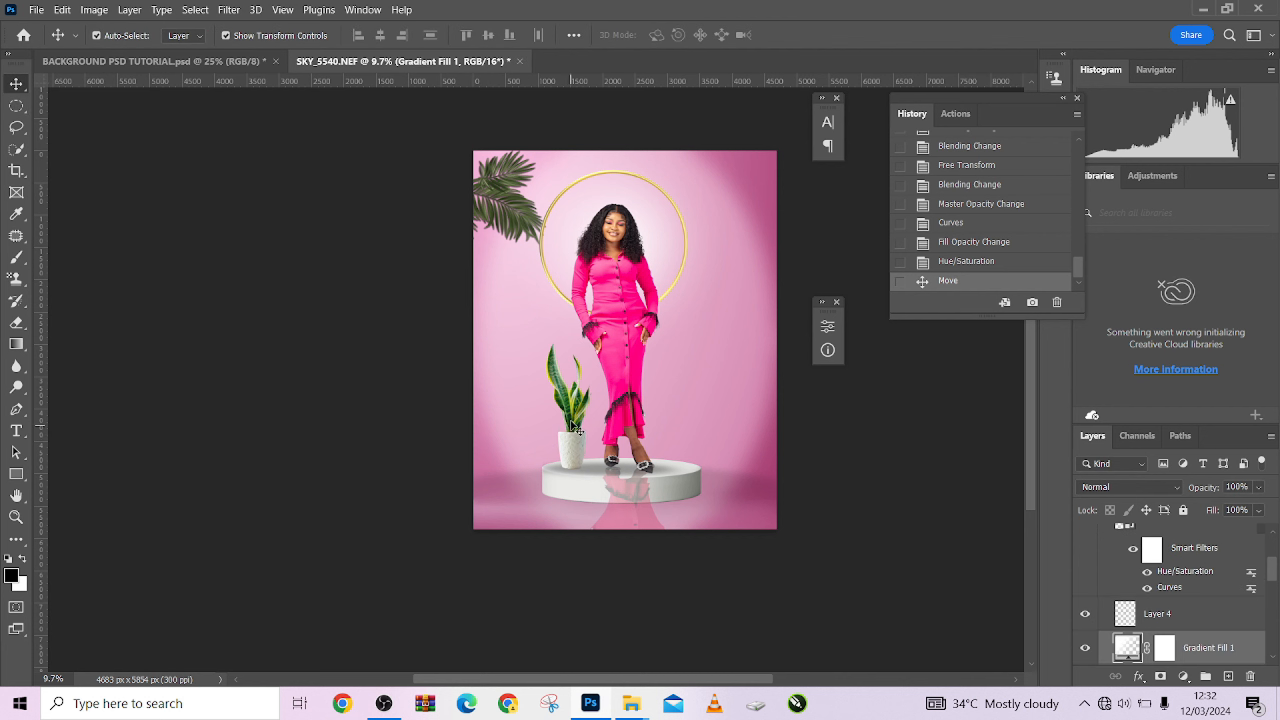
Switch Layer 4, the two Vector Smart Object layers and the POT FLEUR layer off and on to identify the potted plant's layer
click(1085, 616)
click(1086, 616)
scroll(1119, 620, up, 3)
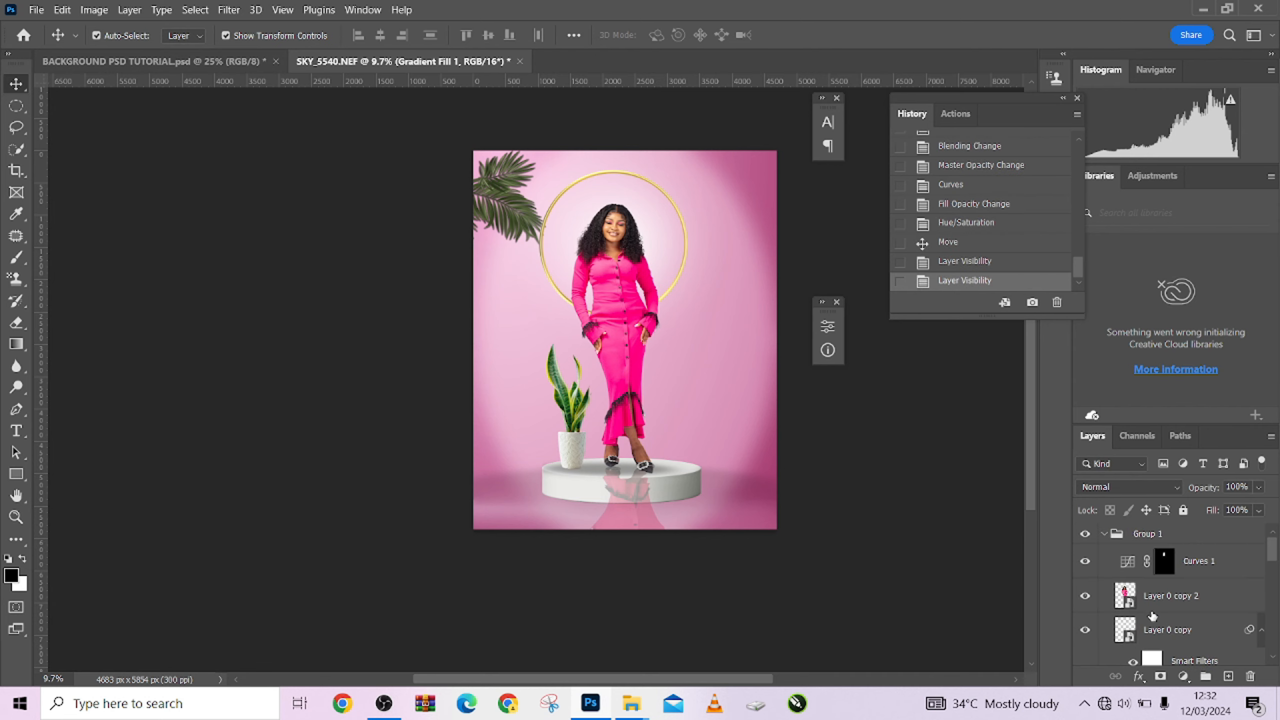
scroll(1153, 617, down, 5)
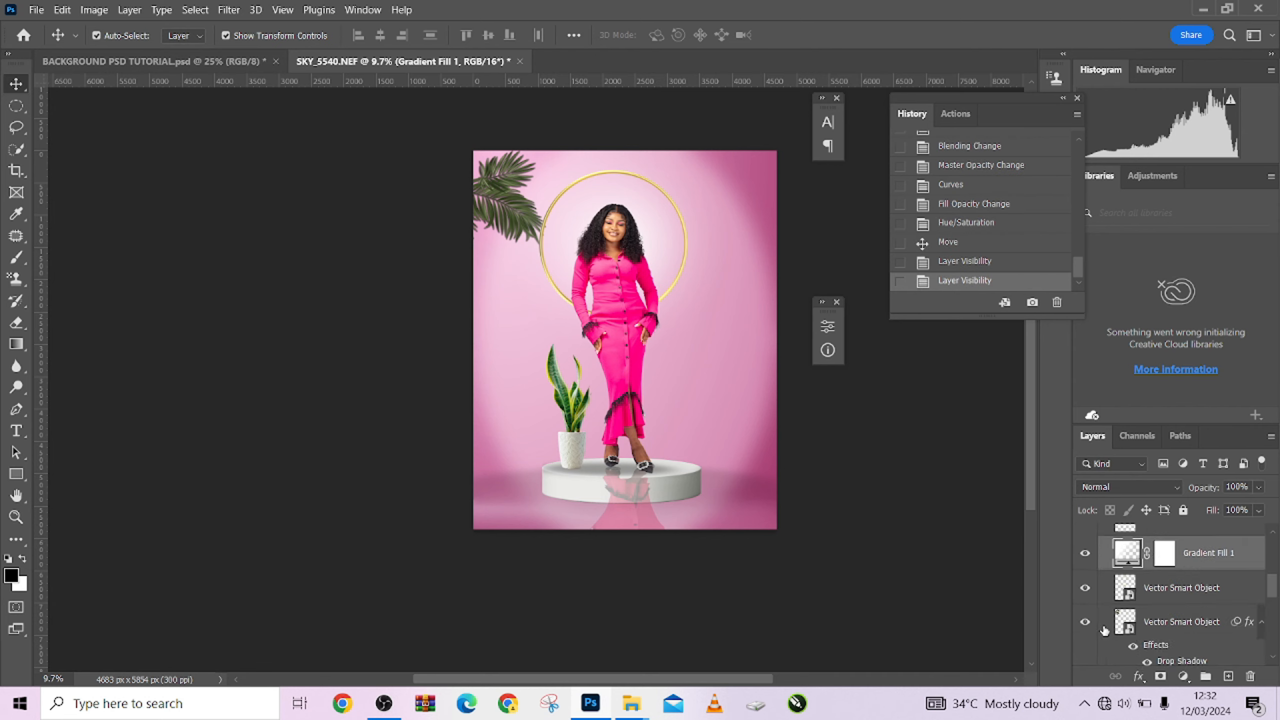
click(1086, 590)
click(1086, 589)
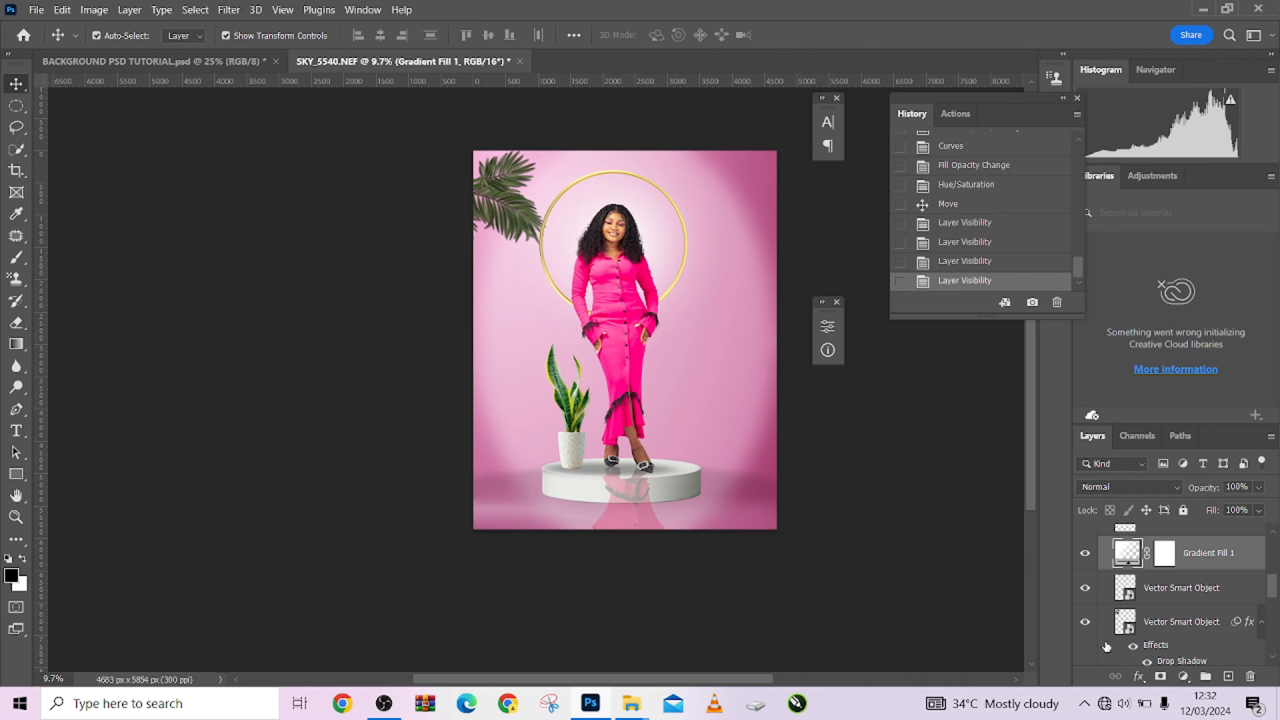
click(1086, 622)
click(1085, 622)
scroll(1089, 625, down, 1)
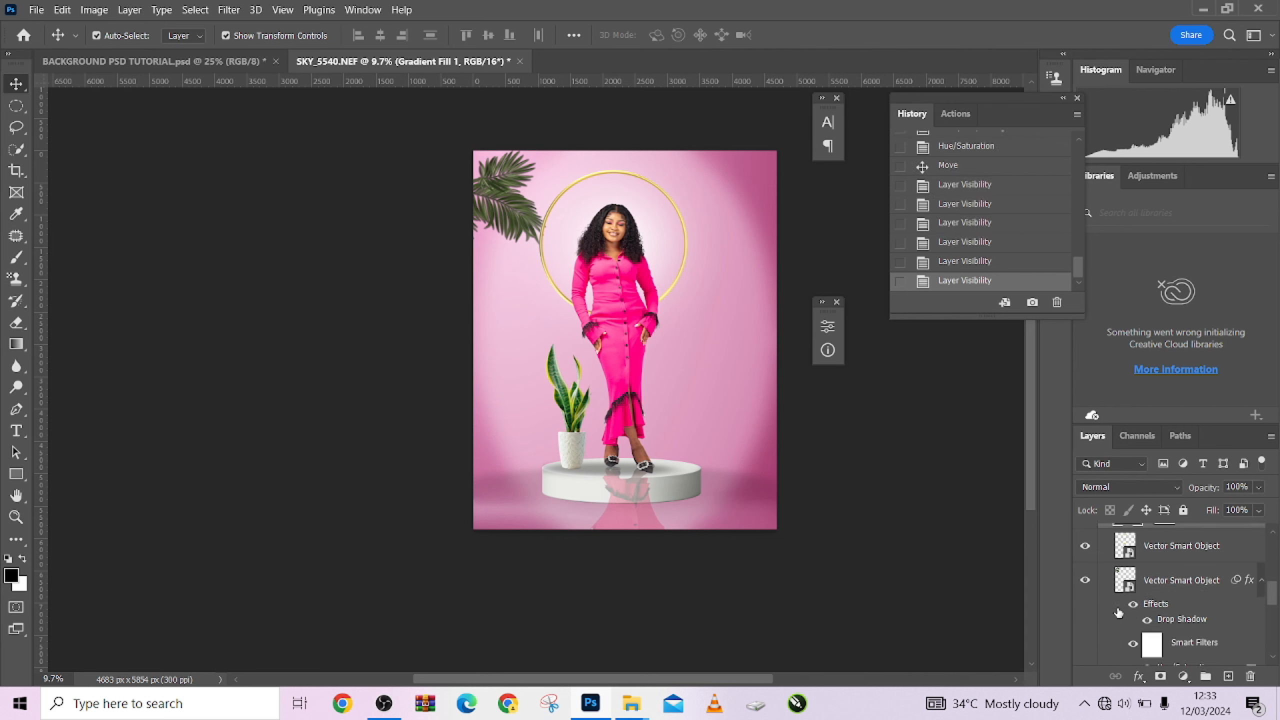
scroll(1119, 613, down, 1)
click(1087, 653)
click(1087, 653)
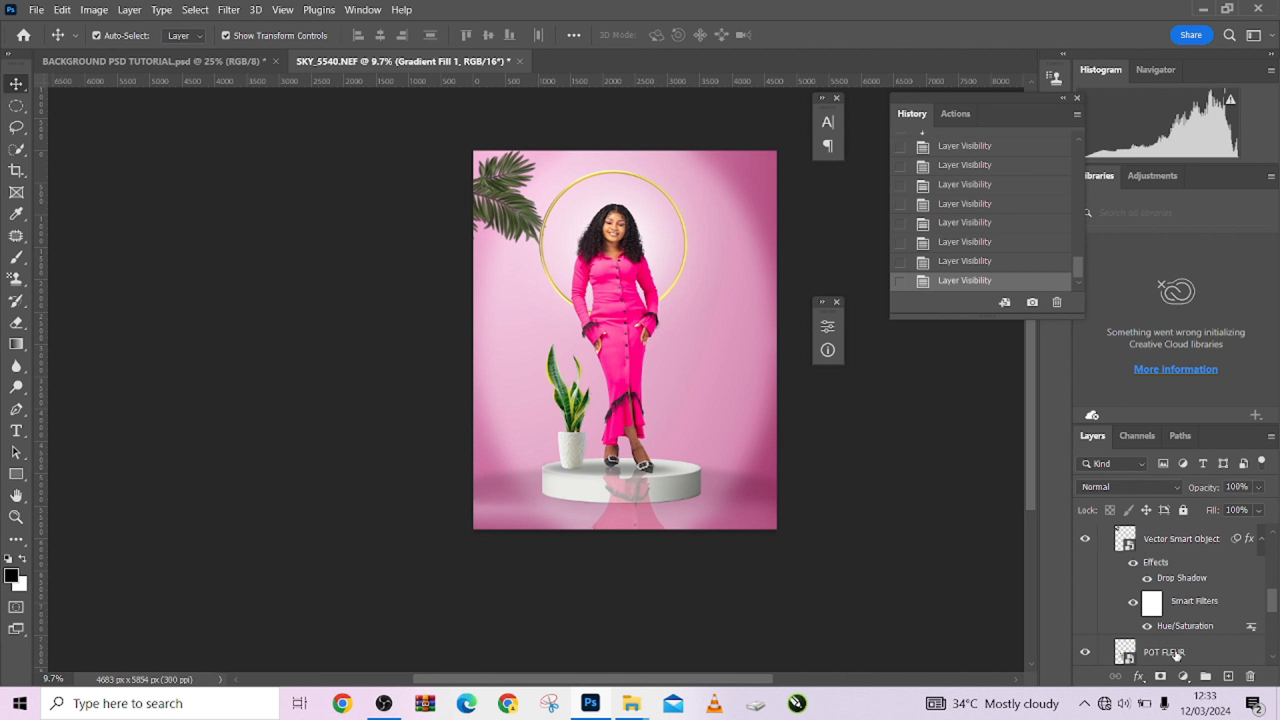
Check the POT FLEUR layer by switching it off and on, and duplicate it
click(1176, 654)
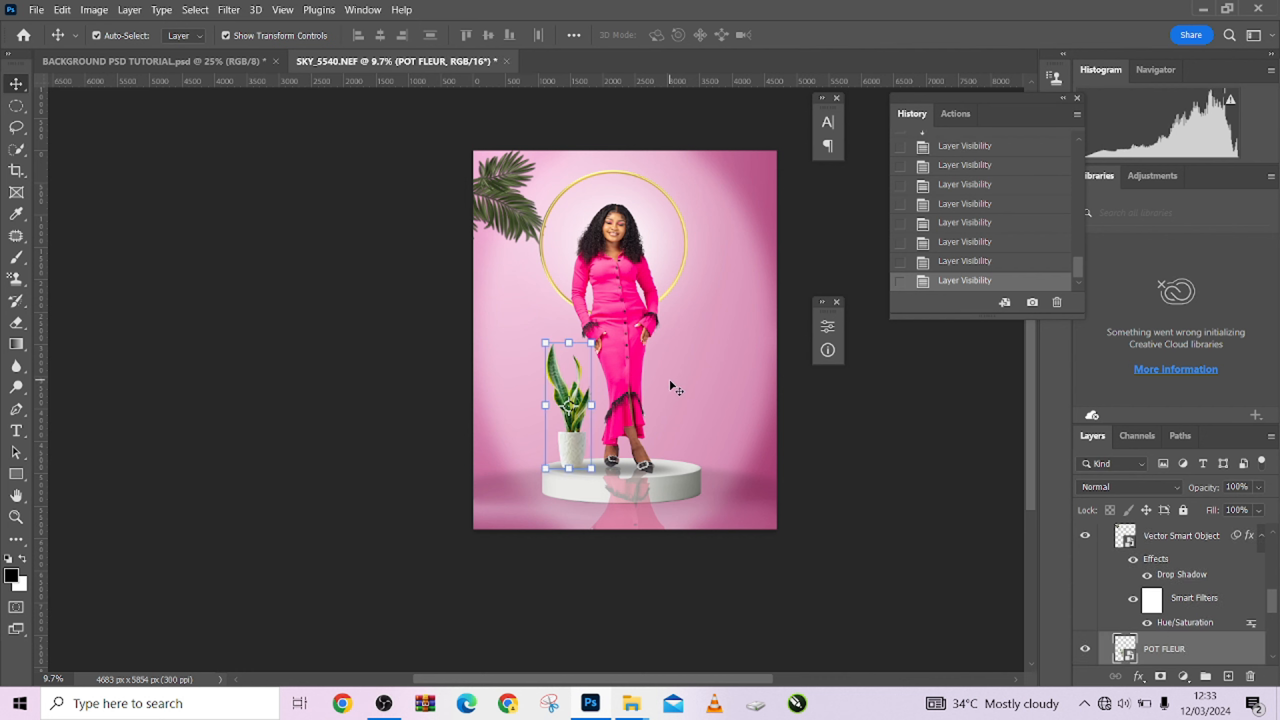
key(j)
scroll(1179, 653, down, 1)
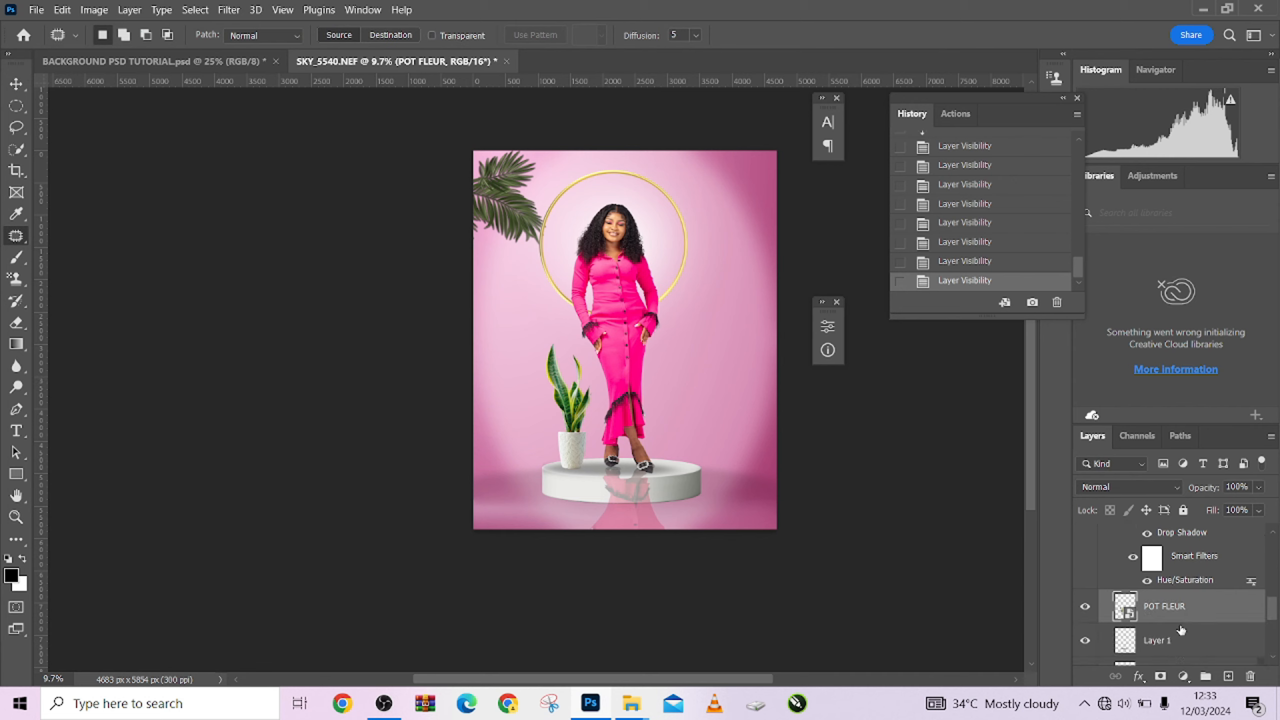
click(1089, 609)
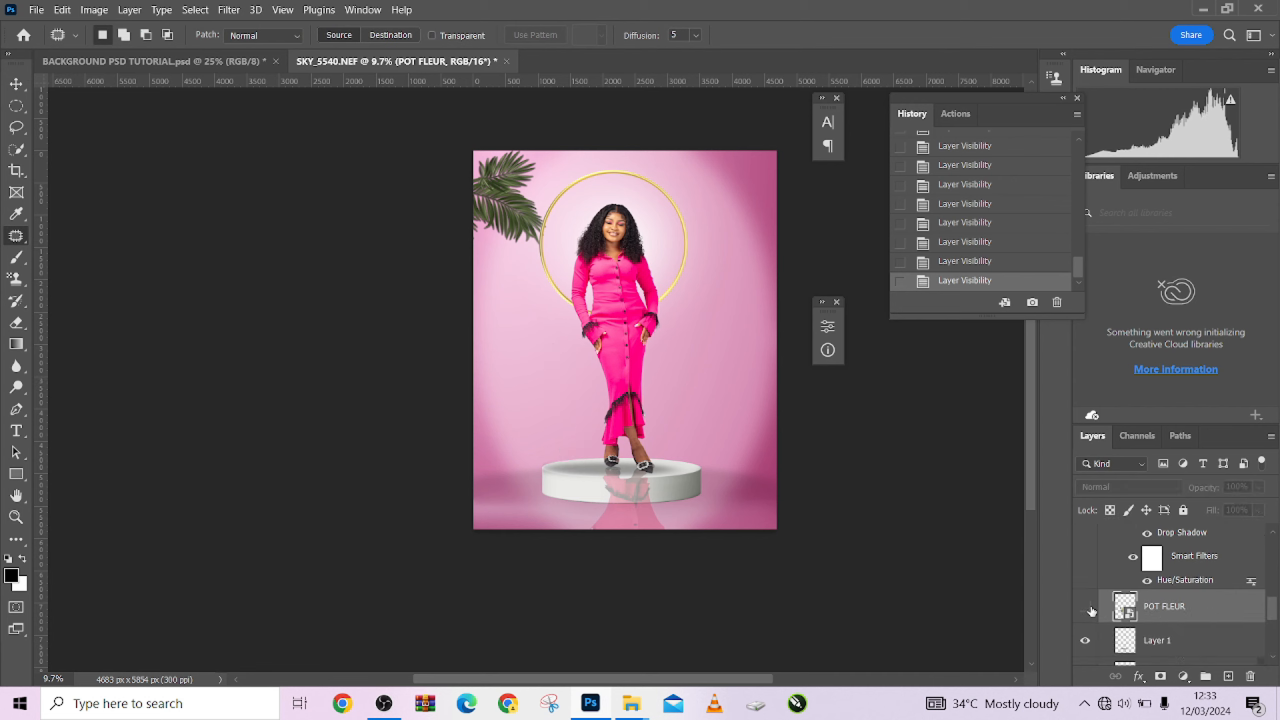
click(1087, 609)
key(ctrl+j)
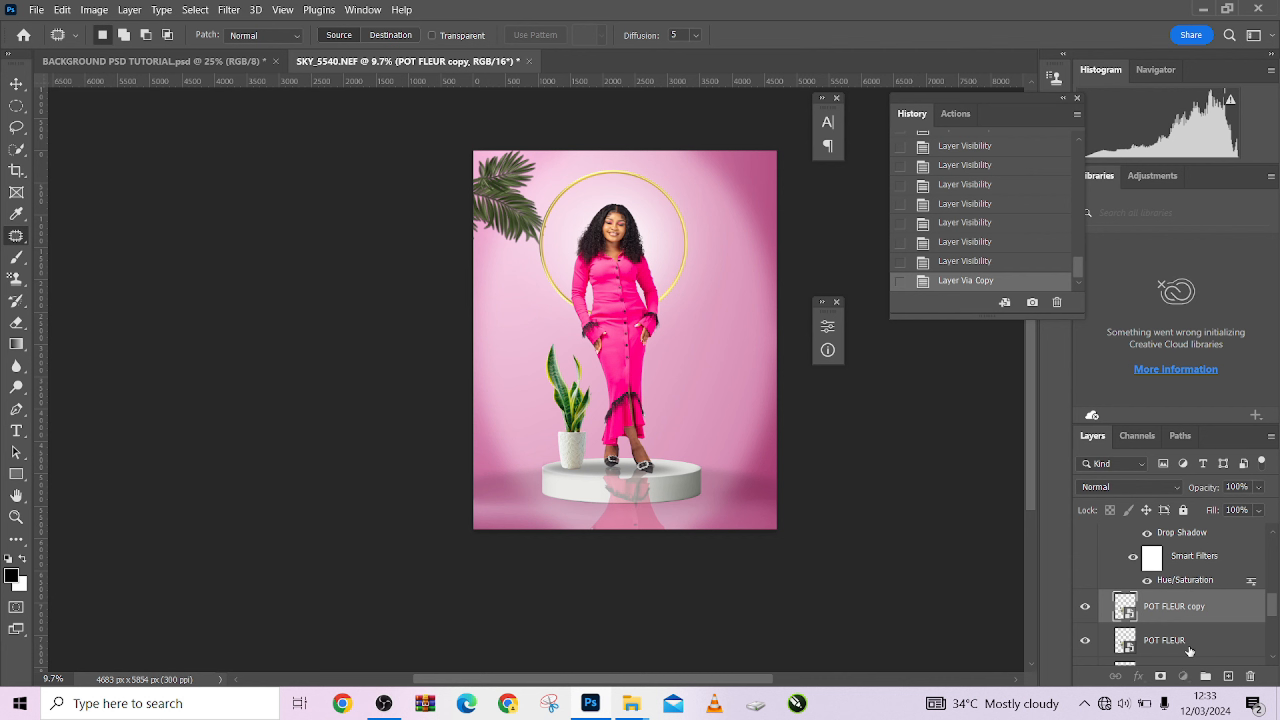
Flip the original POT FLEUR layer vertically with Free Transform and move it below the standing pot as a reflection
click(1186, 649)
key(ctrl+t)
right_click(559, 417)
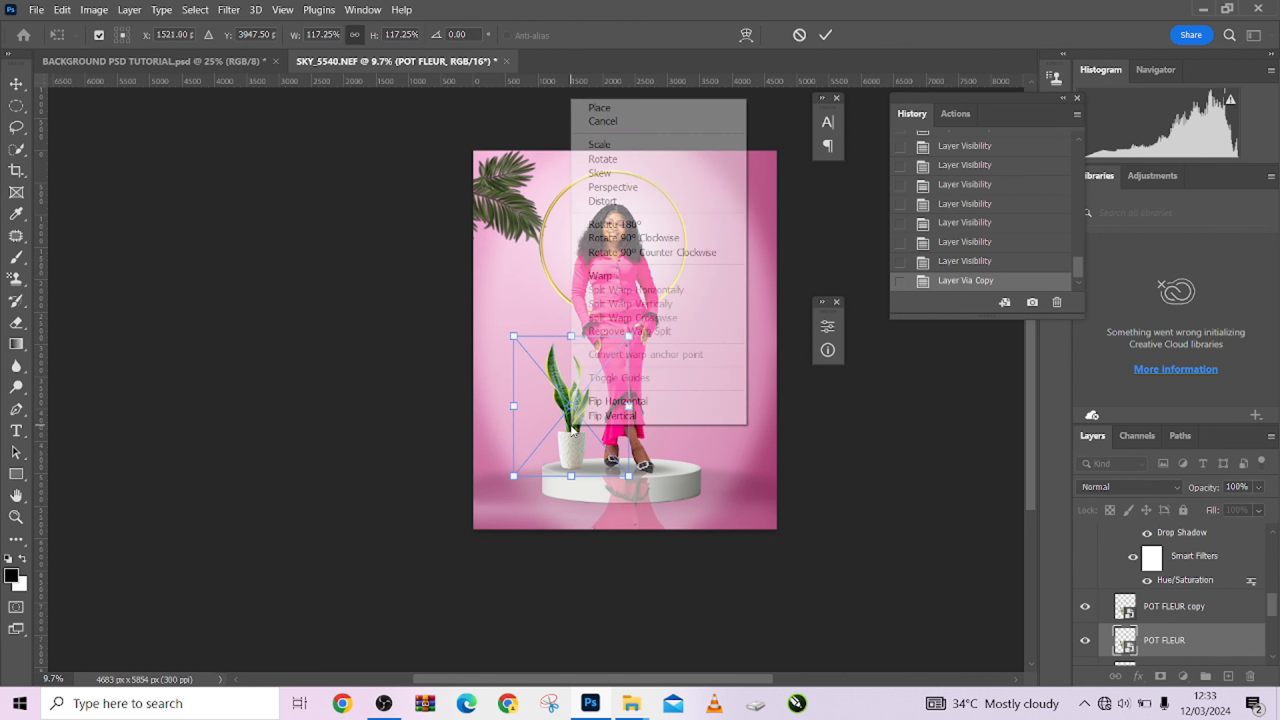
click(603, 426)
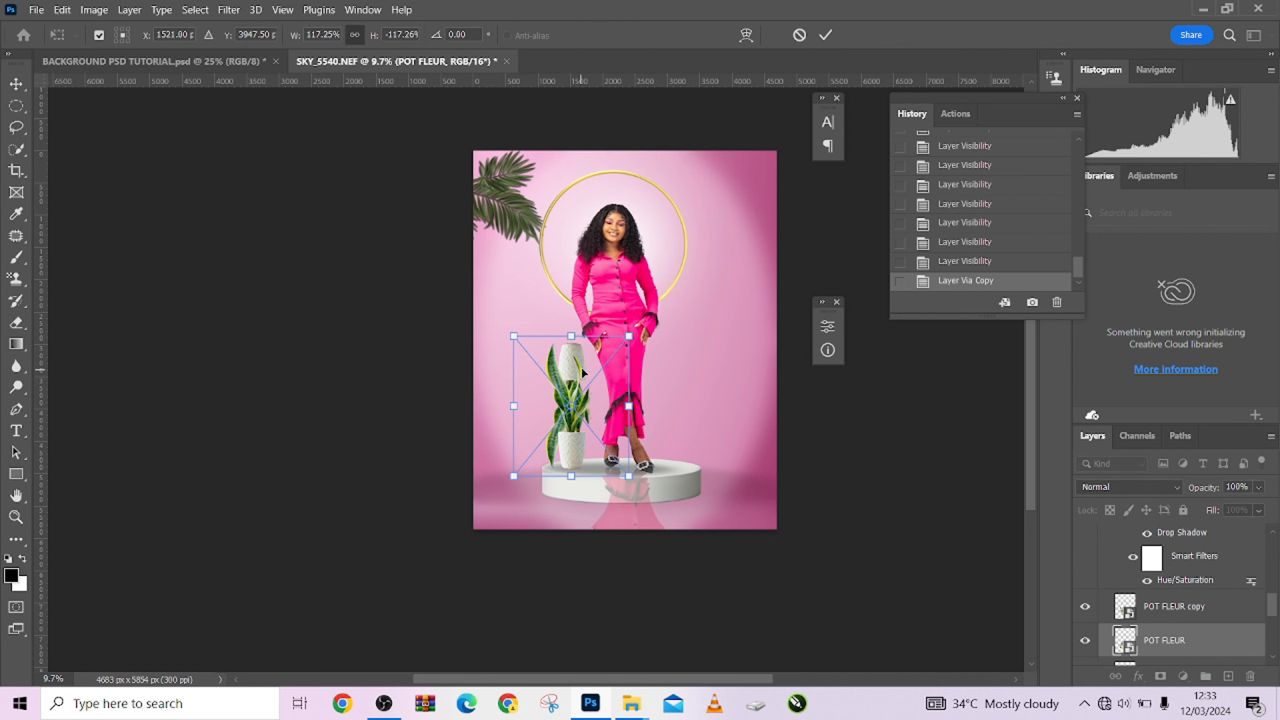
drag(581, 379, 583, 505)
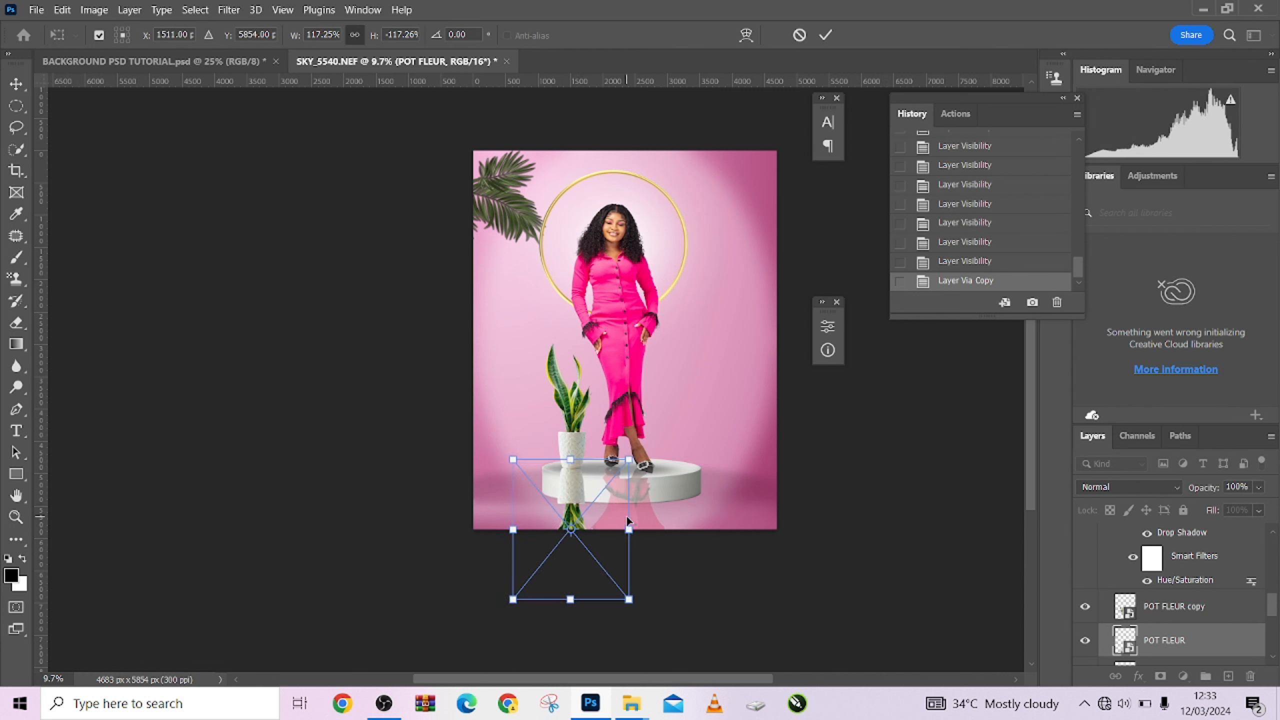
Nudge the flipped plant in small increments to line its base up with the bottom of the pot
key(Right)
key(Down)
key(Down)
key(Down)
key(Down)
key(Down)
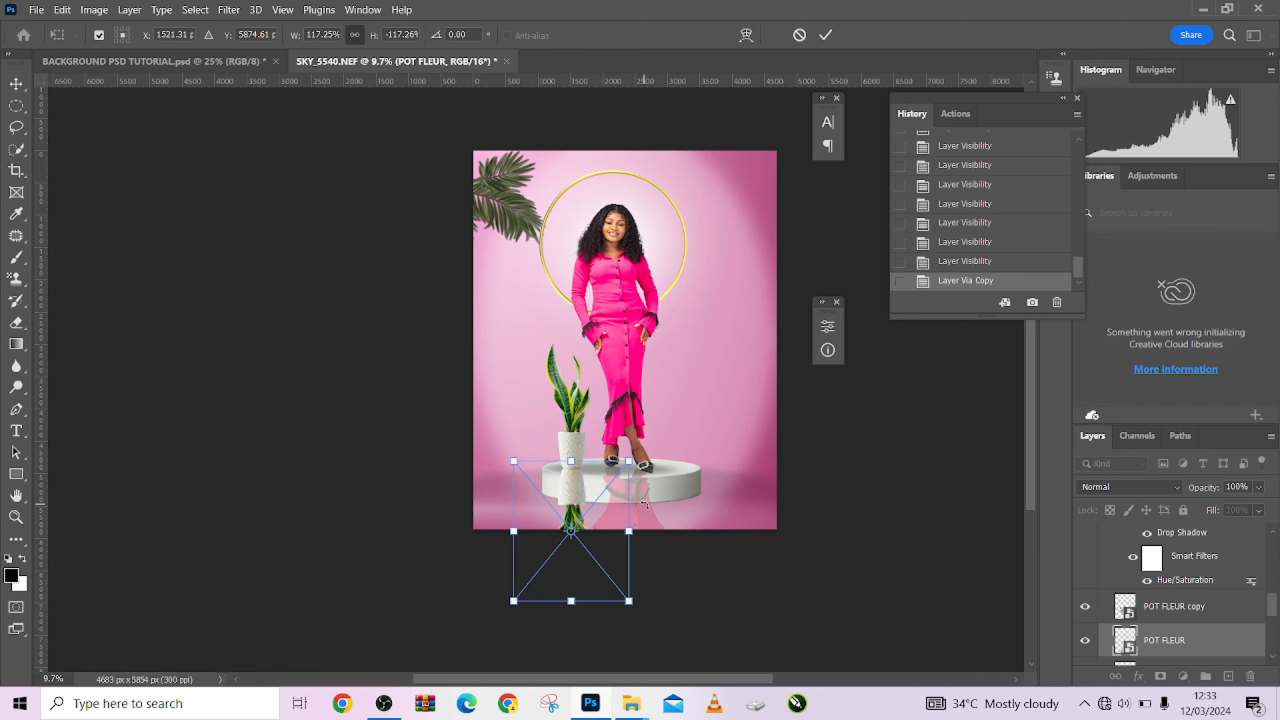
key(Right)
key(Up)
key(Up)
key(Up)
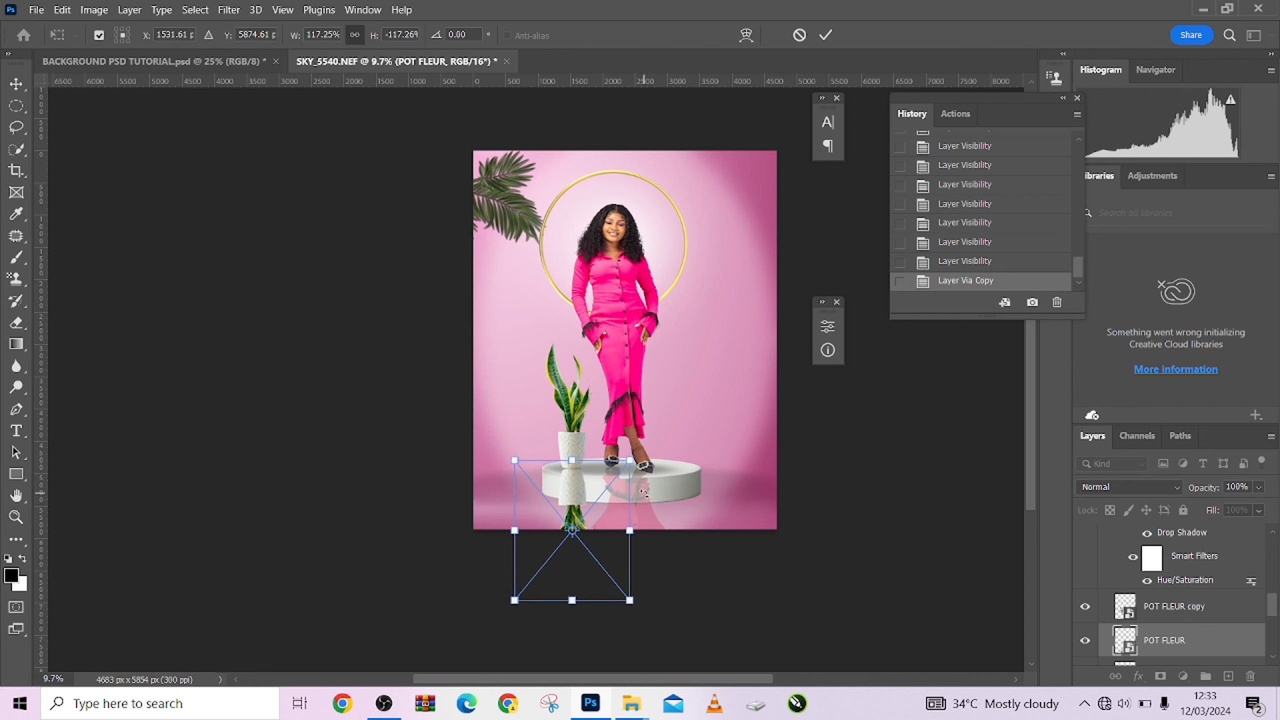
key(Left)
key(Up)
key(Left)
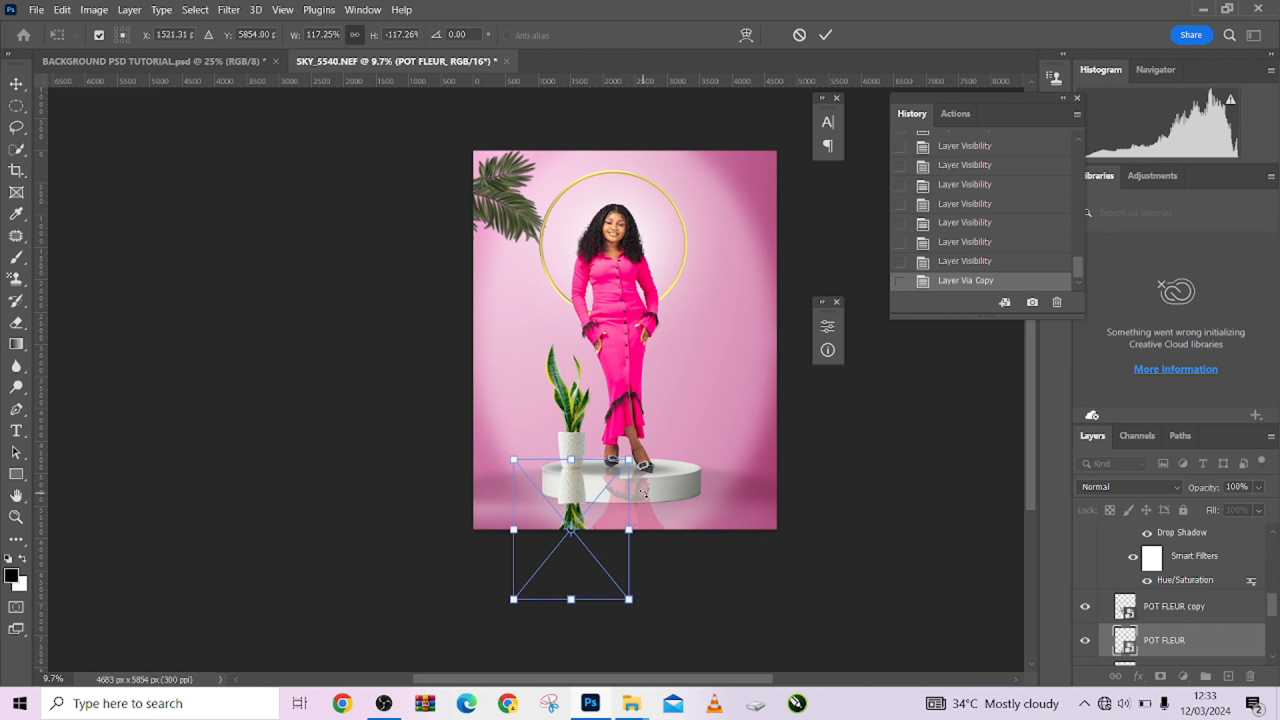
key(Up)
Widen the lower end of the flipped plant with Perspective, nudge it slightly down and sideways, and apply the transform
right_click(589, 500)
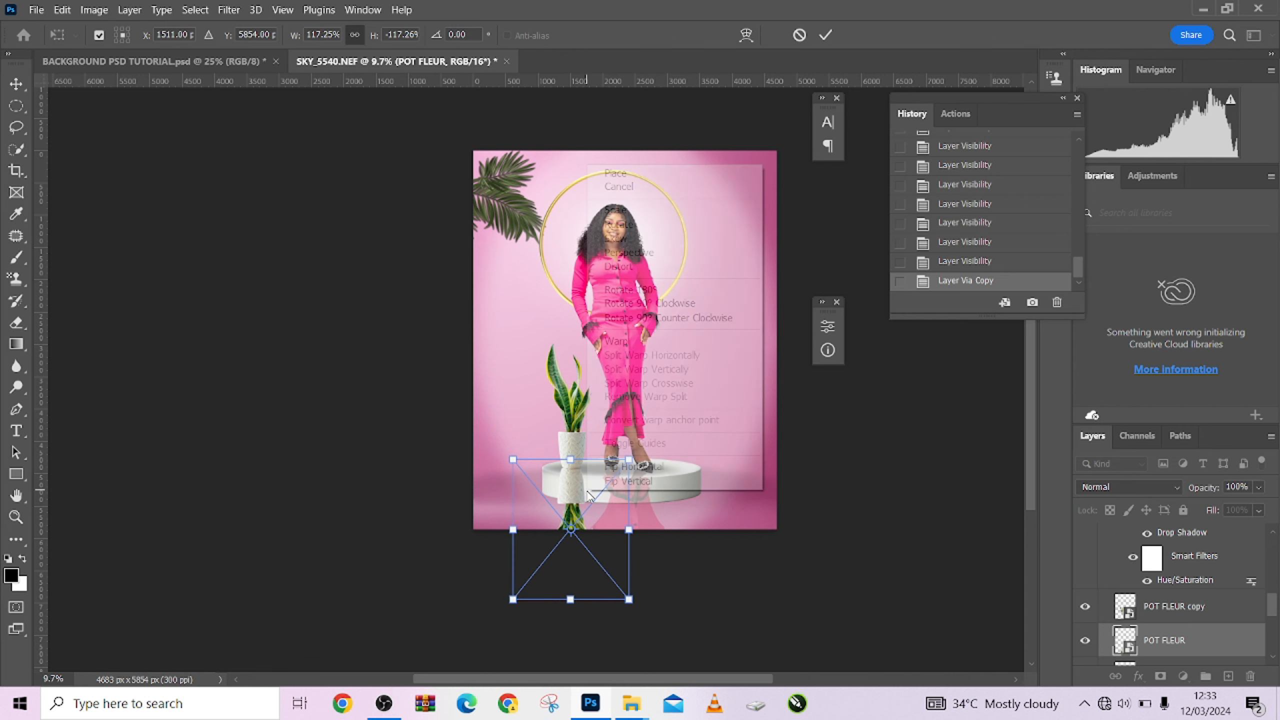
click(627, 252)
drag(633, 605, 658, 601)
key(Down)
key(Down)
key(Down)
key(Down)
key(Down)
key(Down)
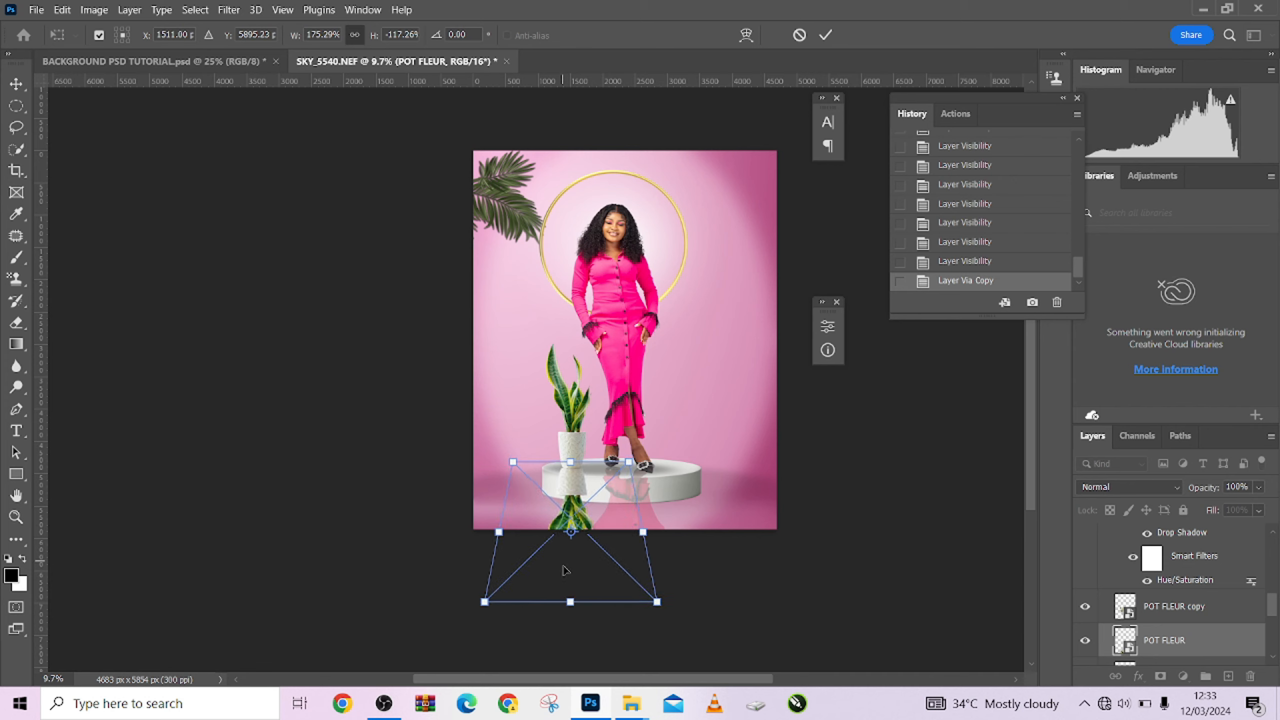
key(Up)
key(Up)
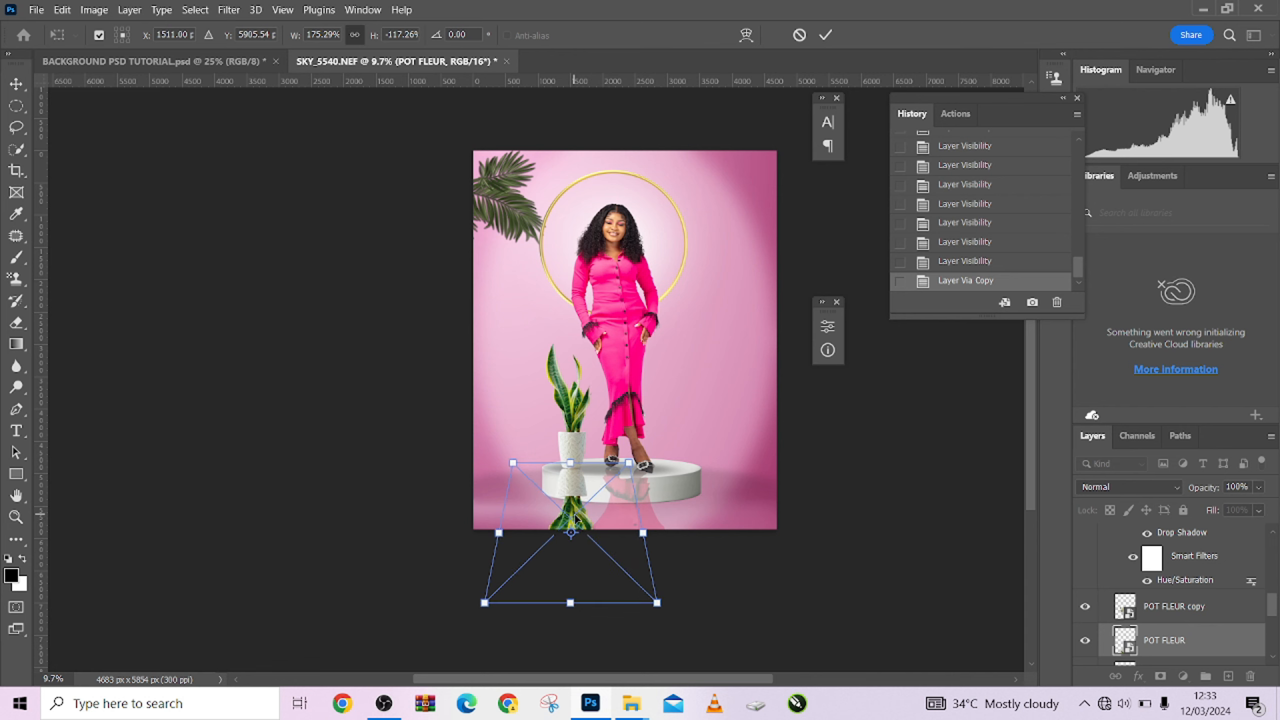
key(Right)
click(825, 35)
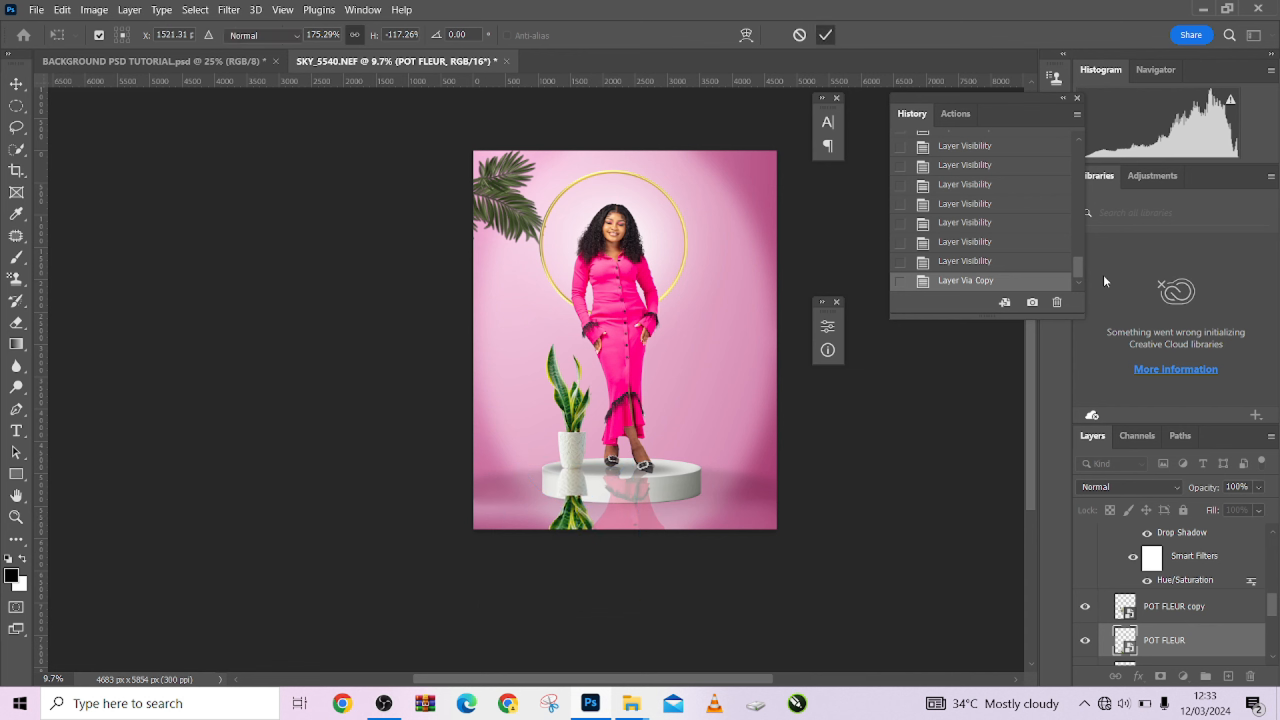
Lower the plant reflection layer's opacity to 32%
click(1259, 488)
click(1226, 506)
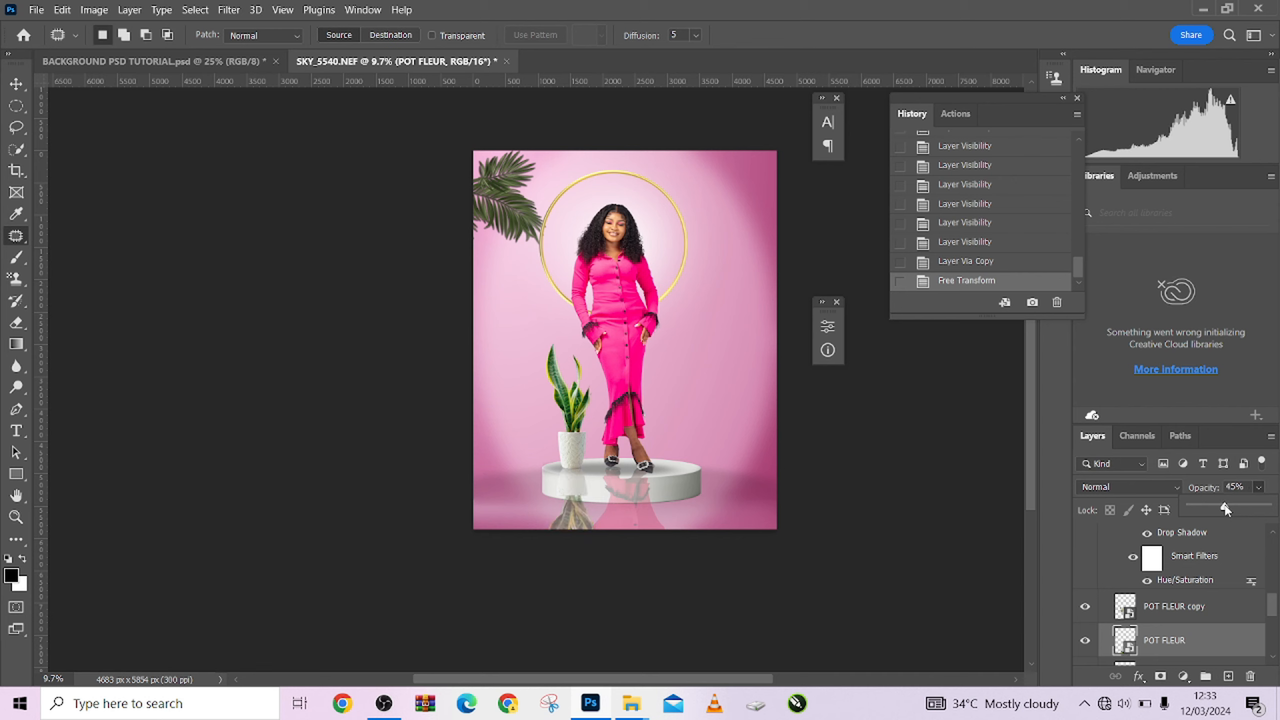
drag(1229, 506, 1224, 510)
drag(1215, 511, 1216, 512)
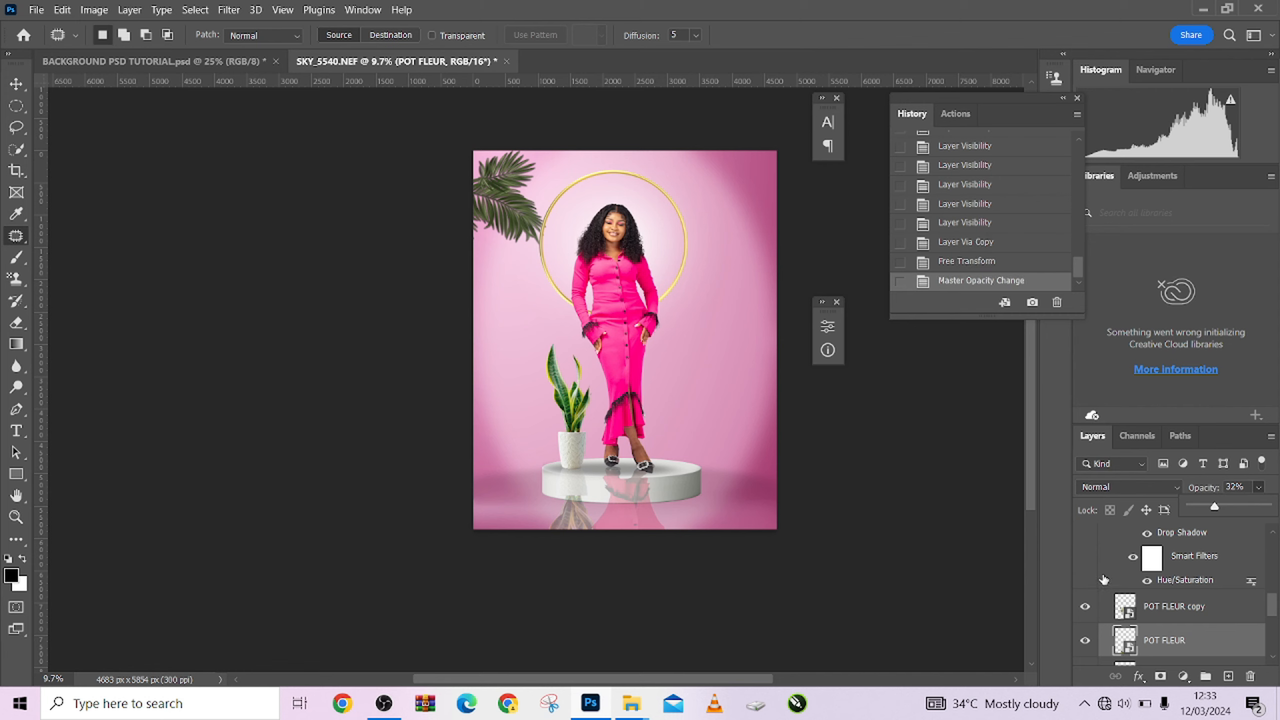
Apply a Hue/Saturation adjustment to the plant reflection with saturation at -47
key(v)
key(ctrl+u)
drag(924, 295, 886, 297)
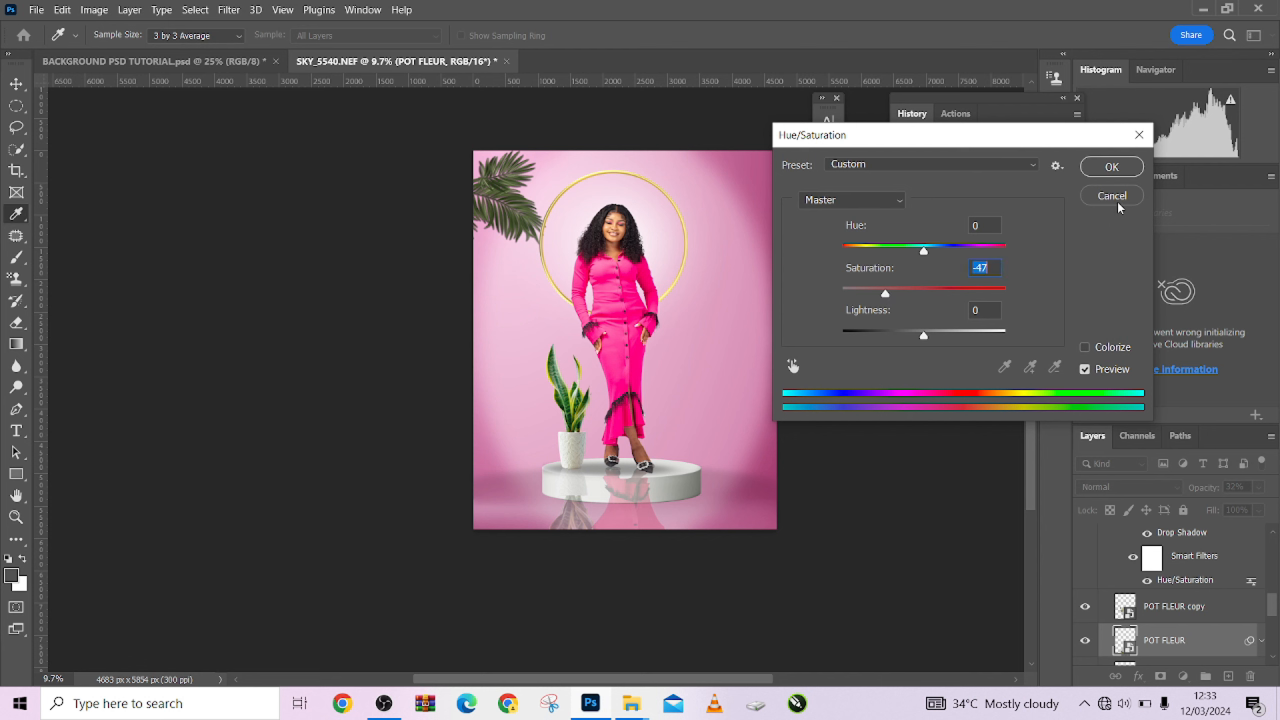
click(1112, 167)
Rotate the plant reflection to about 2.3°, shift it left to about X 1428 px, and apply the transform
key(v)
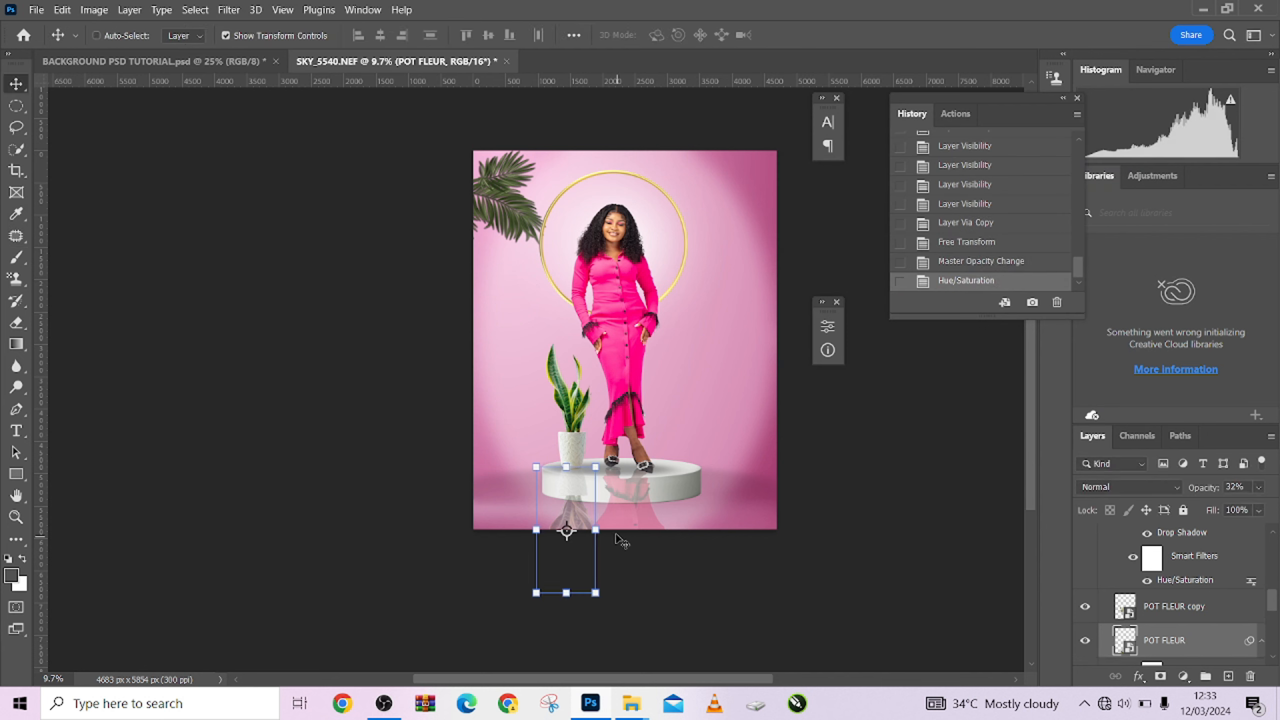
click(609, 528)
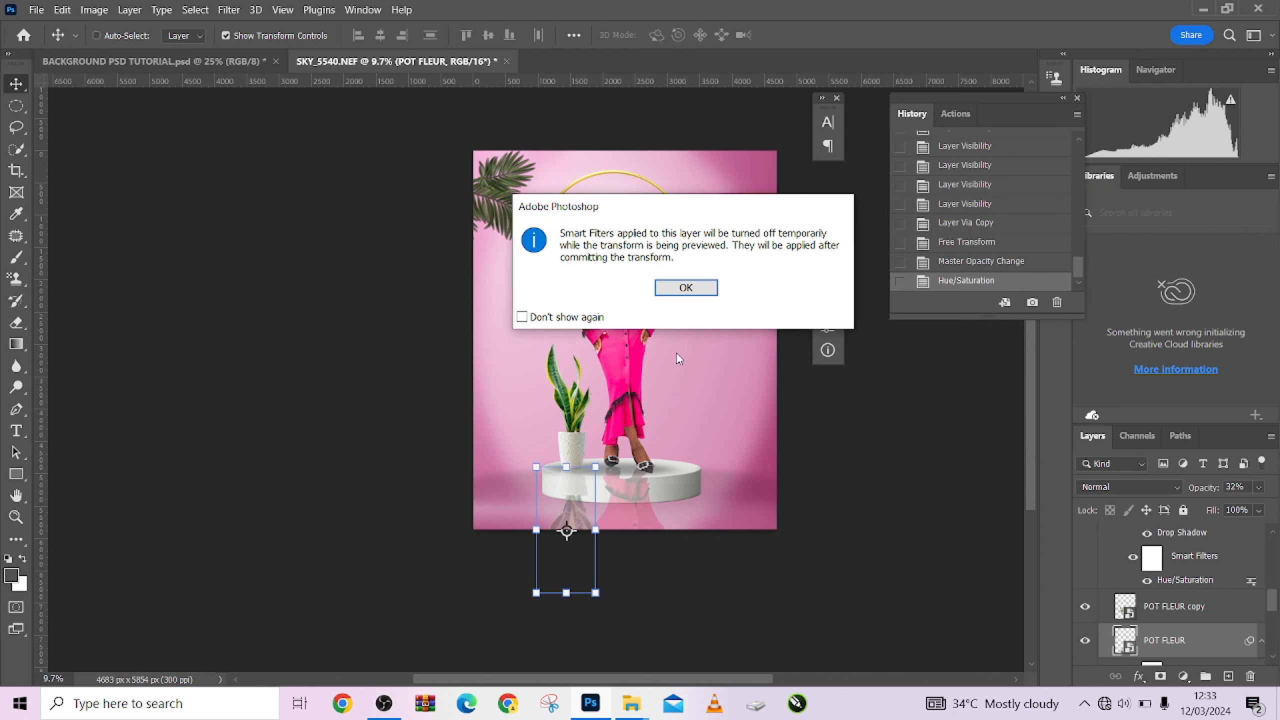
click(686, 288)
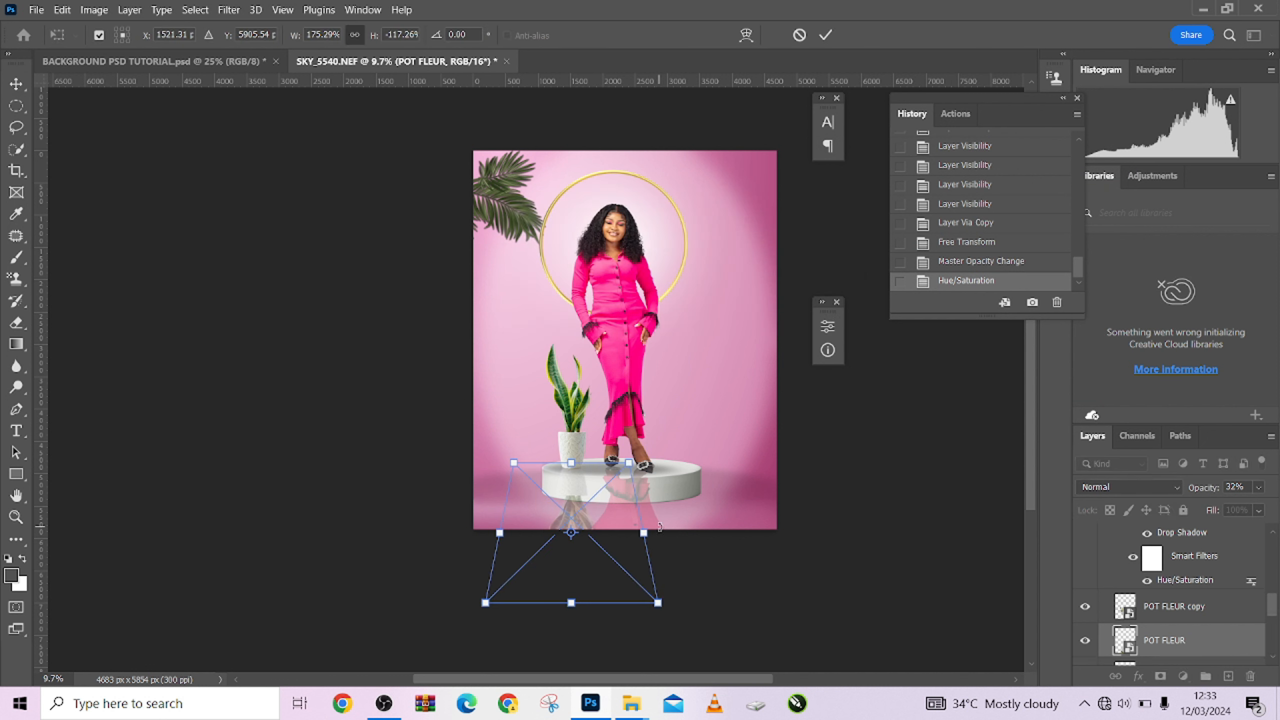
drag(660, 529, 660, 530)
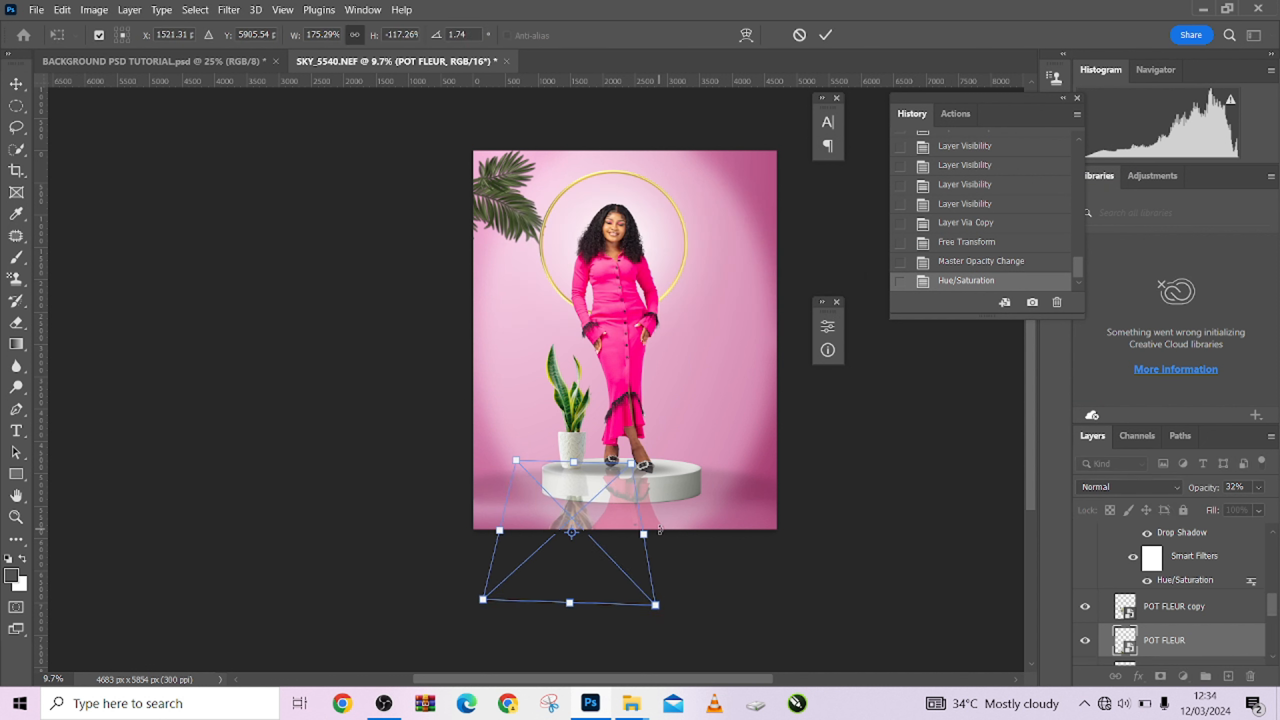
key(Left)
key(Left)
key(Left)
key(Left)
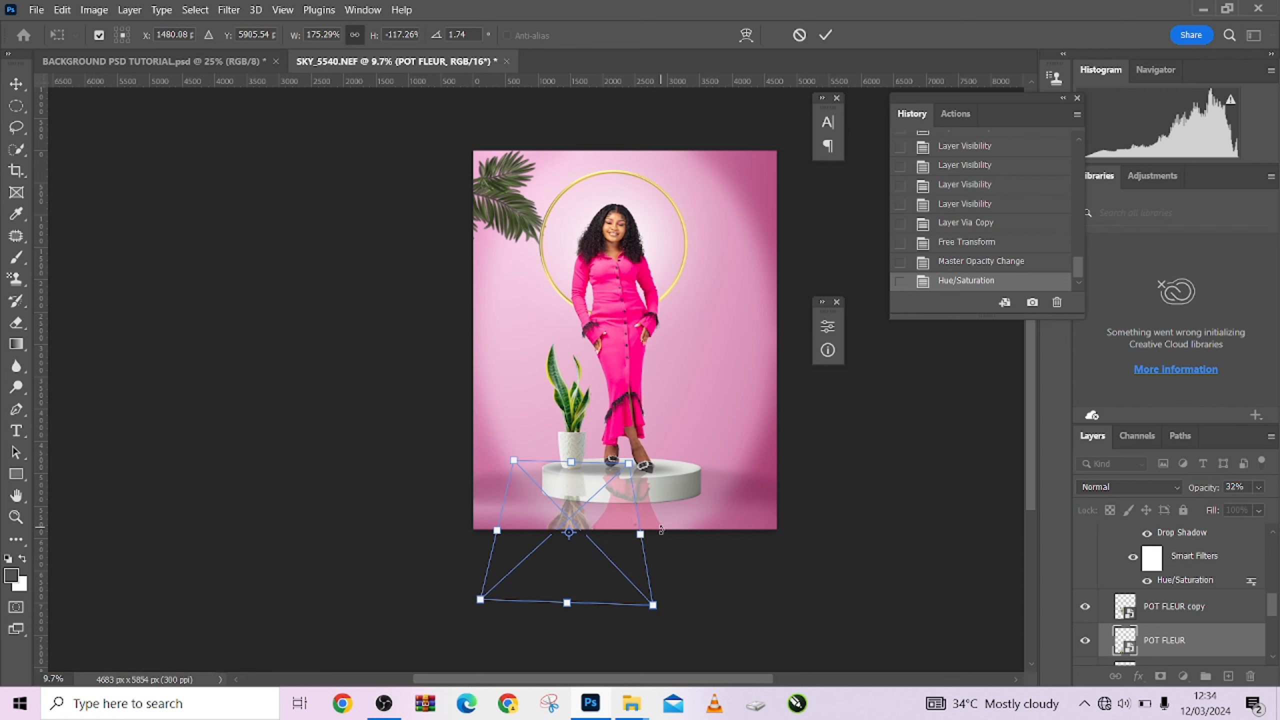
drag(661, 529, 662, 528)
key(Right)
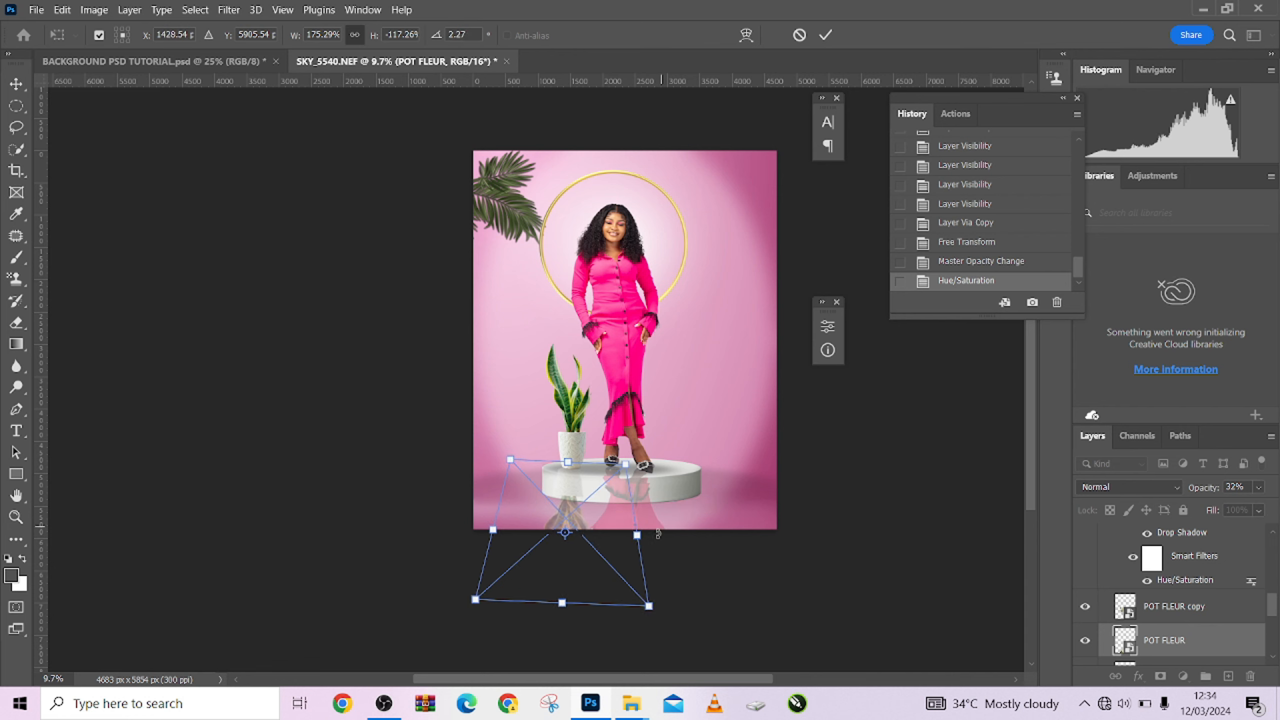
click(825, 36)
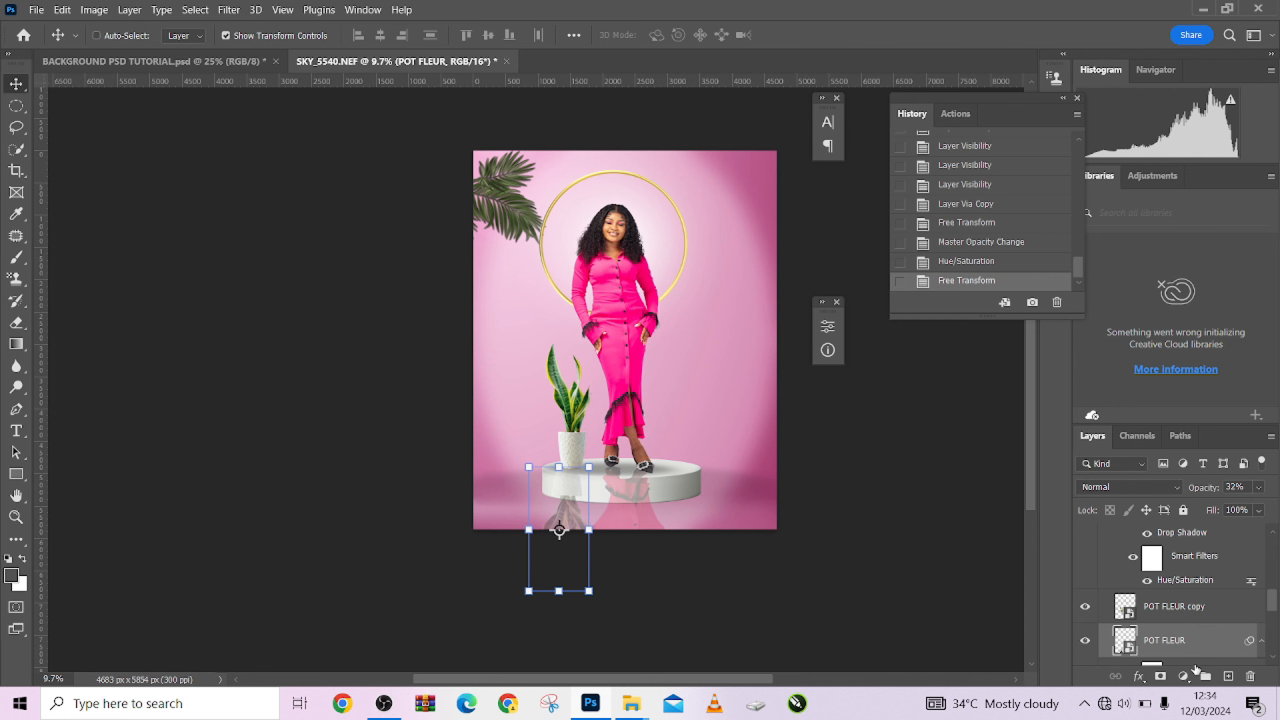
Add a layer mask to the plant reflection and paint black over the reflected leaves near the canvas's lower edge
click(1160, 676)
key(b)
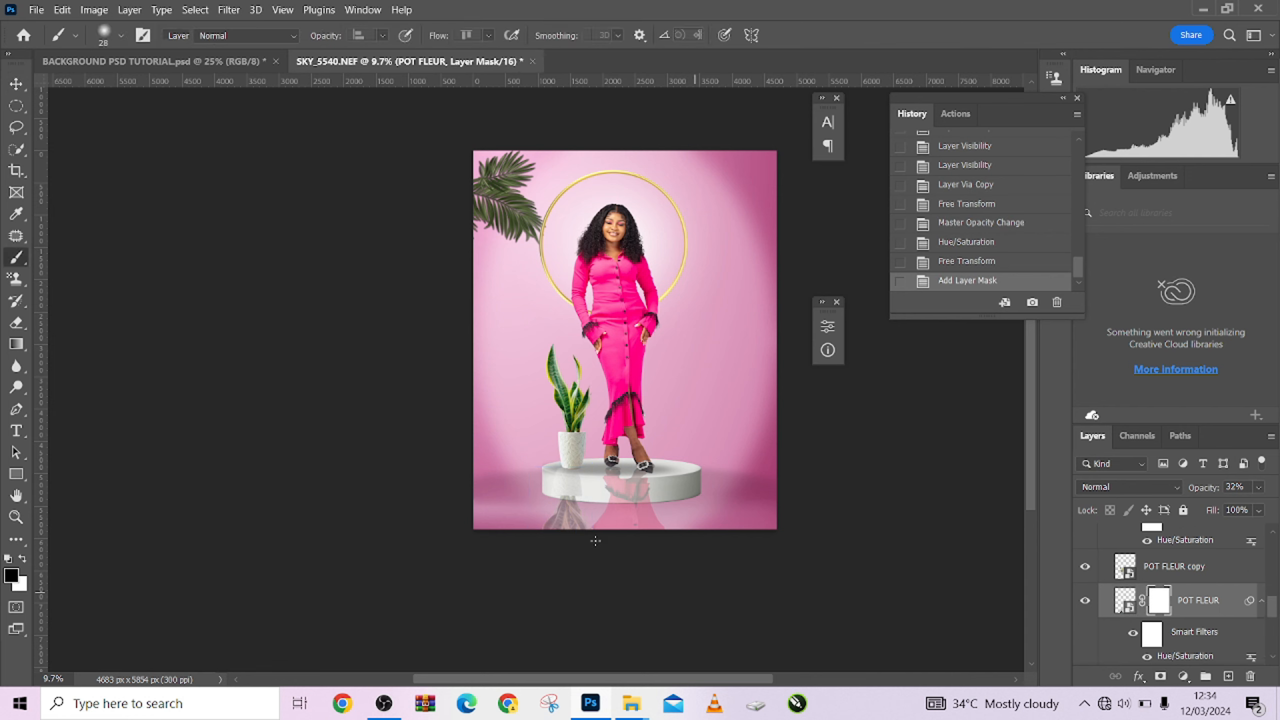
mouse_move(574, 513)
mouse_down()
mouse_move(627, 513)
mouse_move(525, 543)
mouse_move(563, 520)
mouse_up()
mouse_move(558, 518)
mouse_down()
mouse_move(537, 531)
mouse_move(581, 527)
mouse_move(561, 543)
mouse_up()
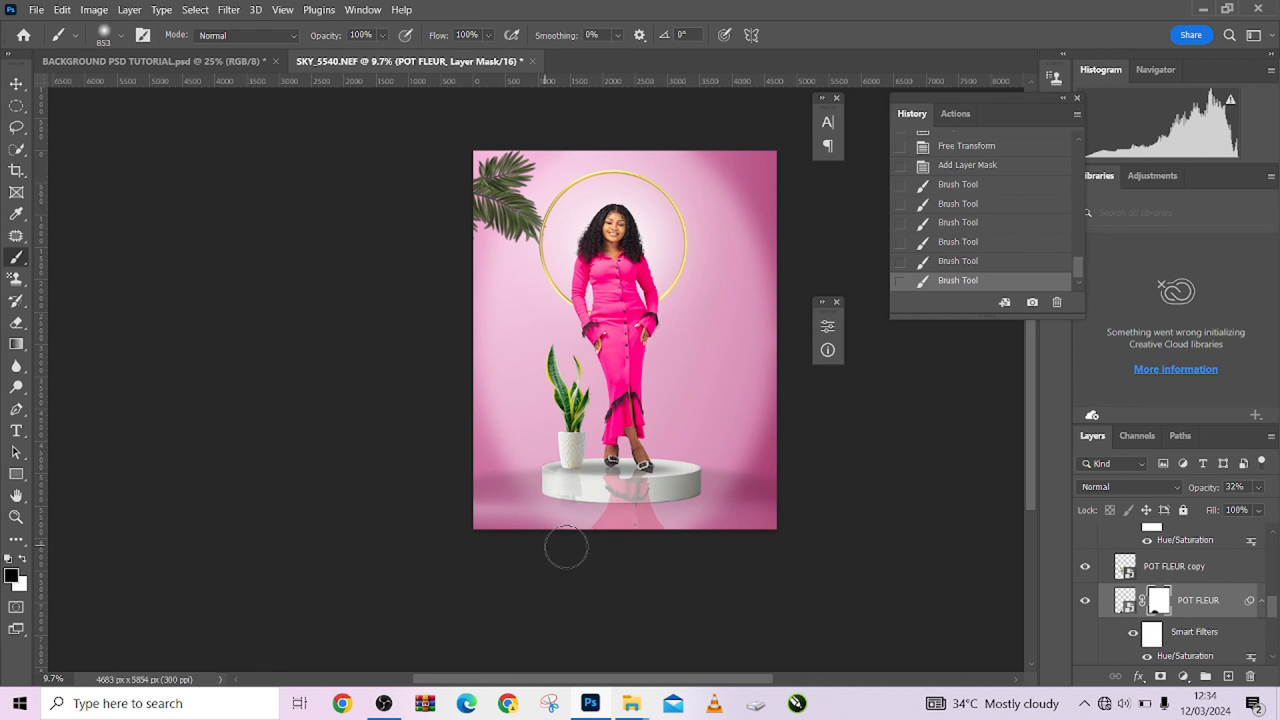
Paint white on the reflection's mask with the brush flow at 43% to softly bring back part of the leaves
key(x)
drag(443, 38, 394, 41)
drag(554, 485, 577, 502)
click(576, 503)
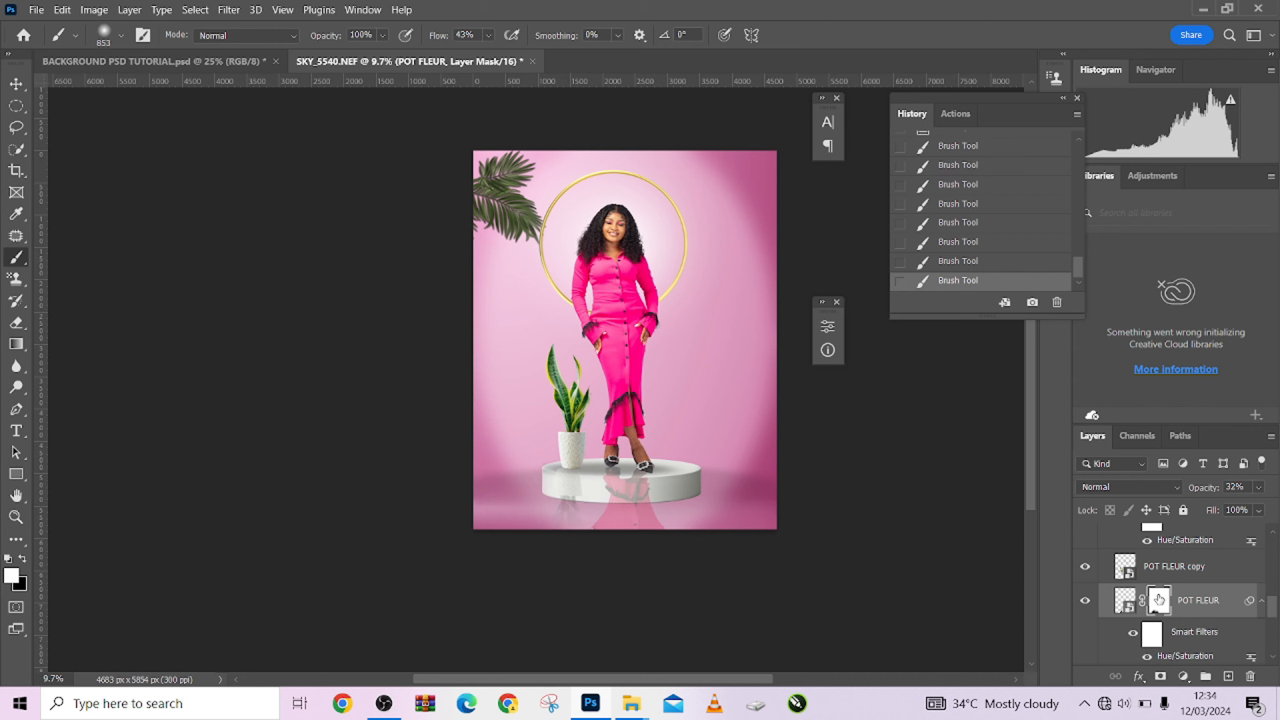
Collapse Group 1 and switch its visibility off and on to compare the composite with the bare background
scroll(1164, 595, up, 5)
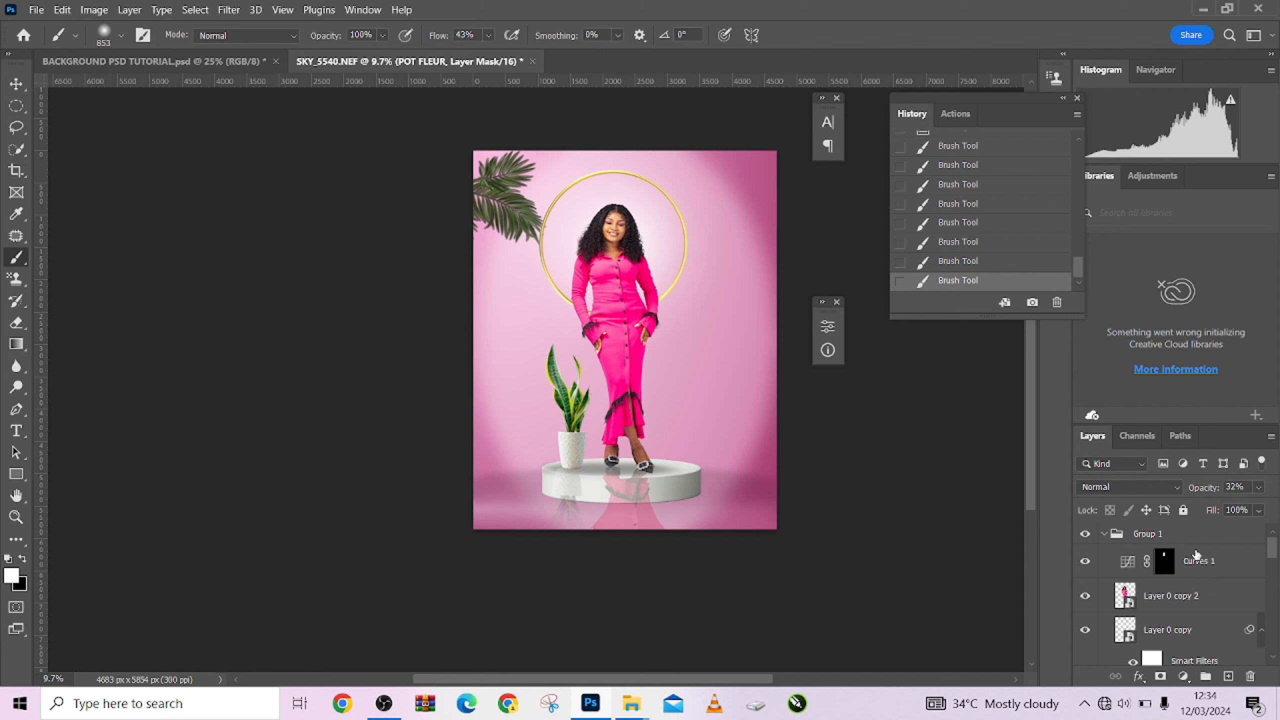
click(1103, 534)
click(1085, 536)
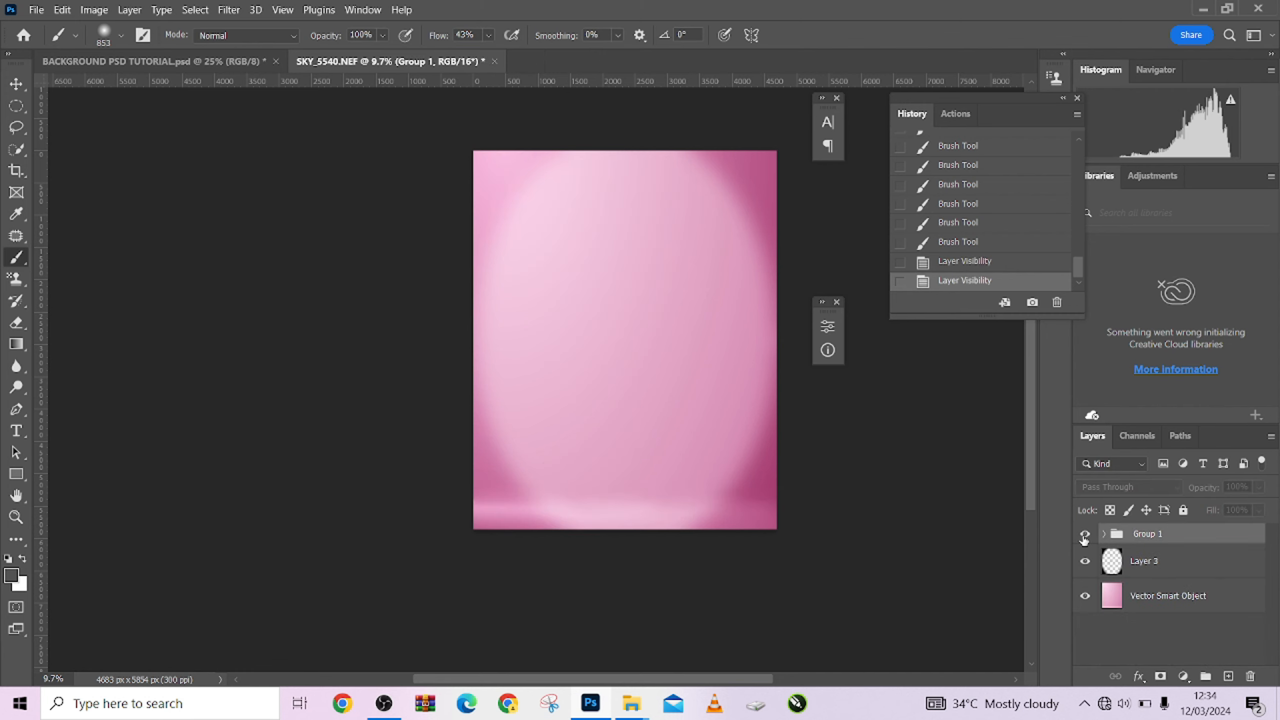
click(1085, 534)
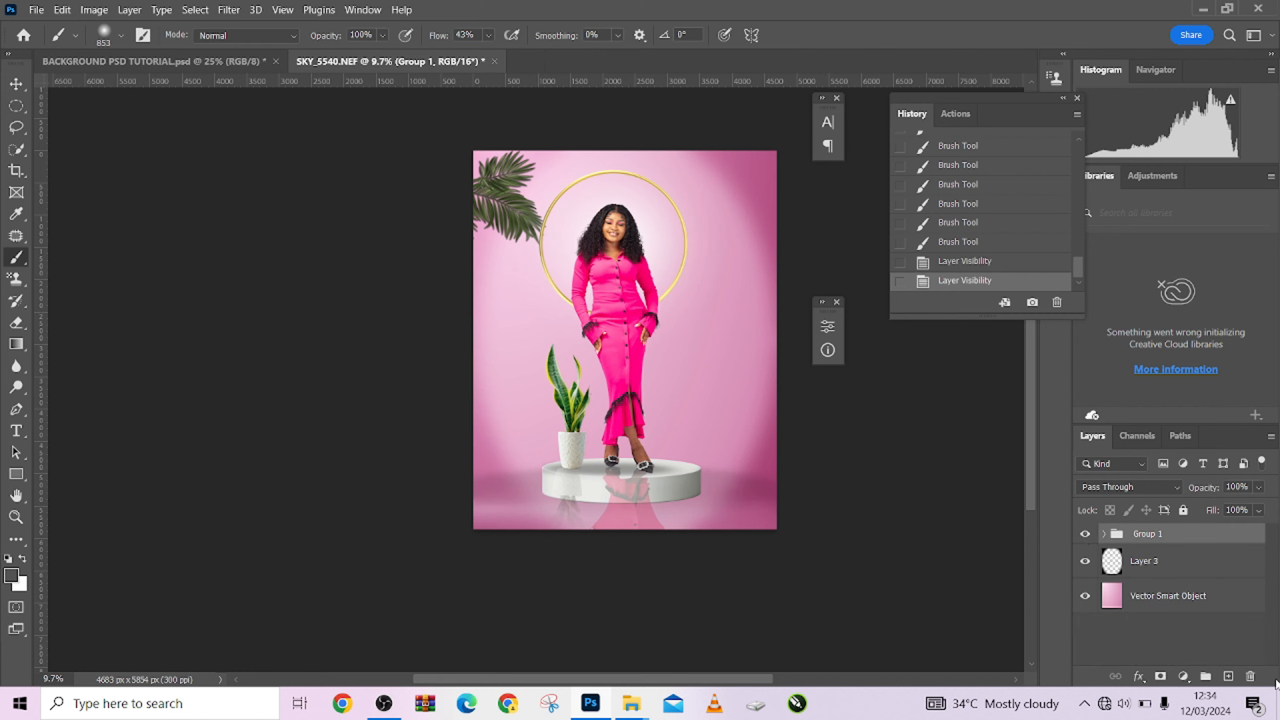
Add a Photo Filter adjustment layer above Group 1 using Cooling Filter (80), and lower its opacity to 80%
click(1183, 676)
click(1182, 559)
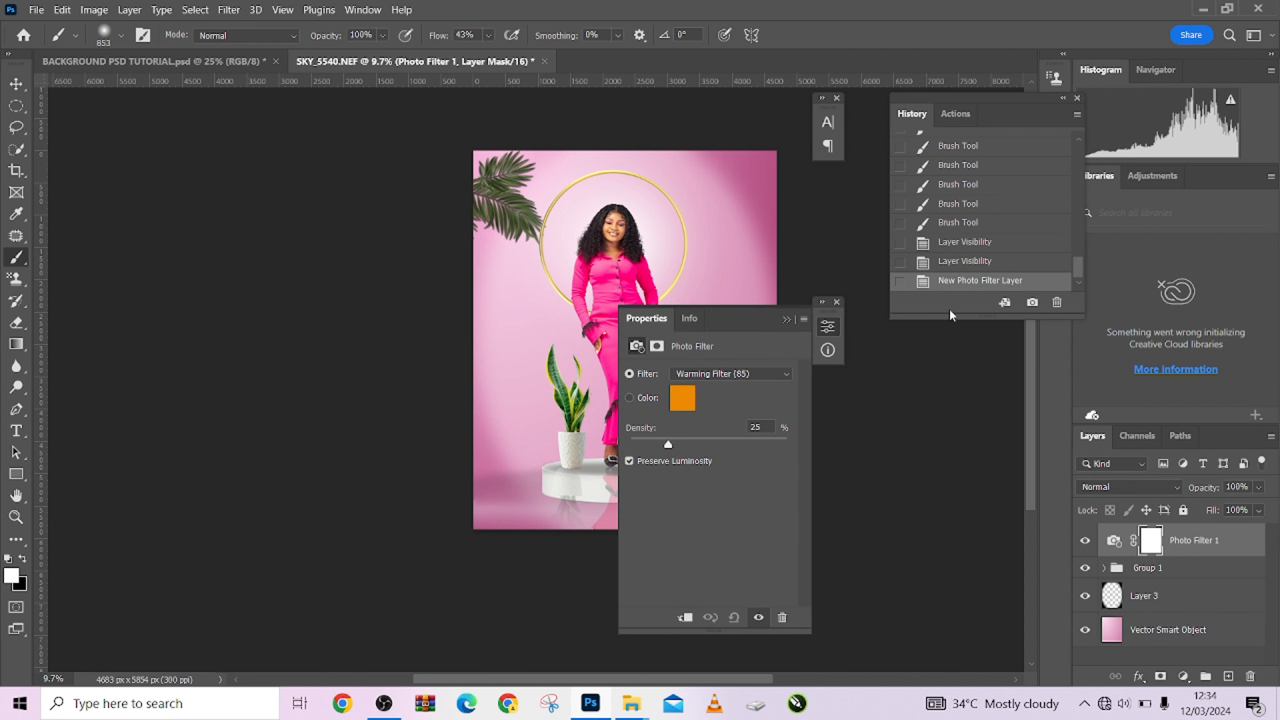
drag(736, 312, 933, 335)
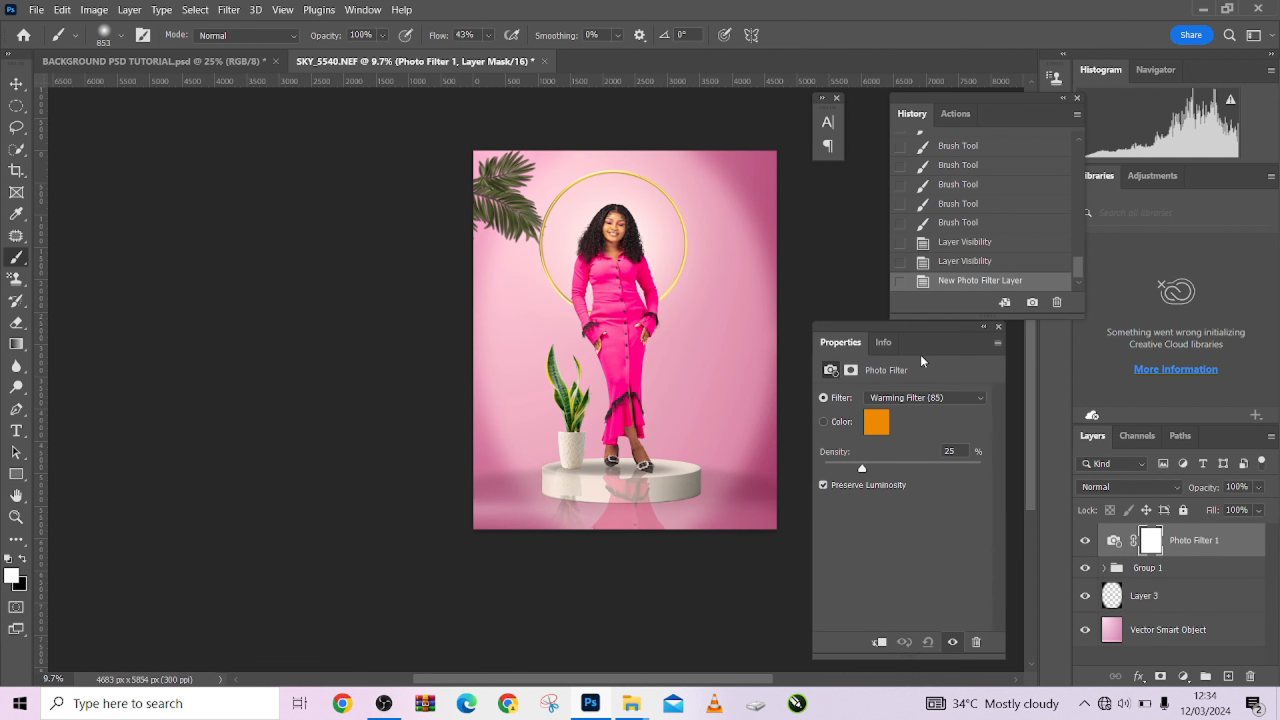
click(910, 397)
click(906, 453)
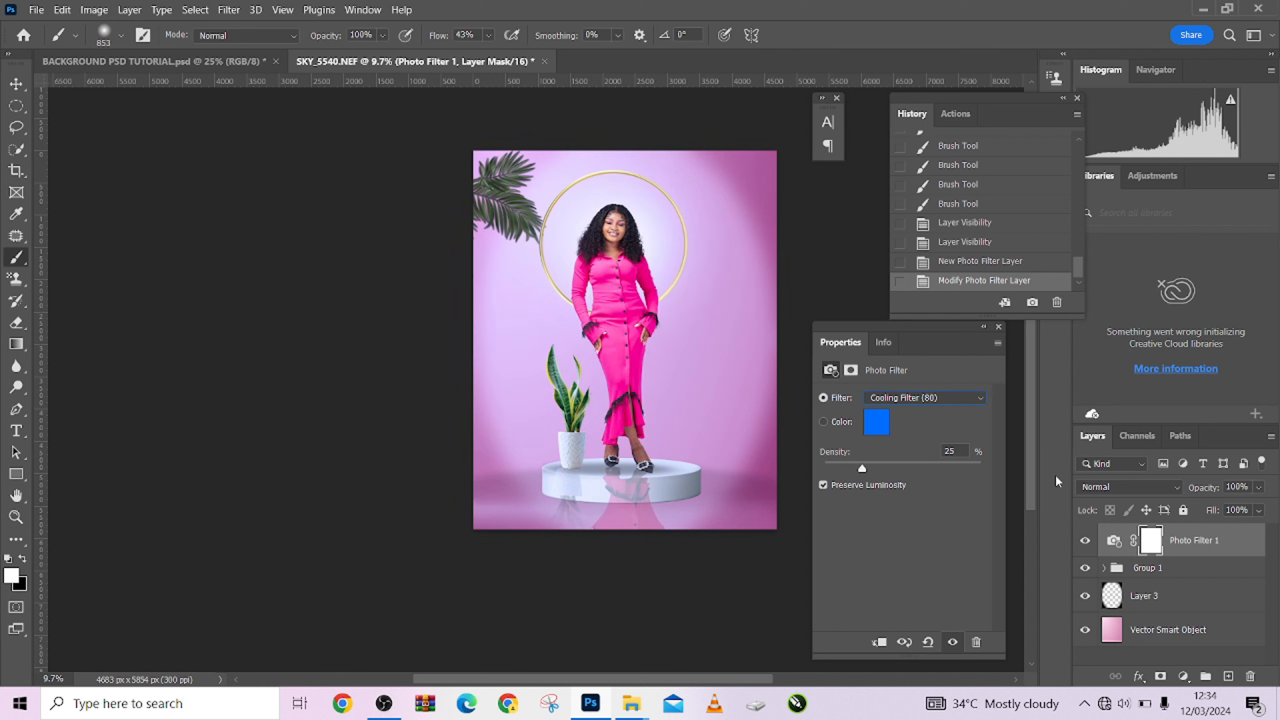
click(1257, 491)
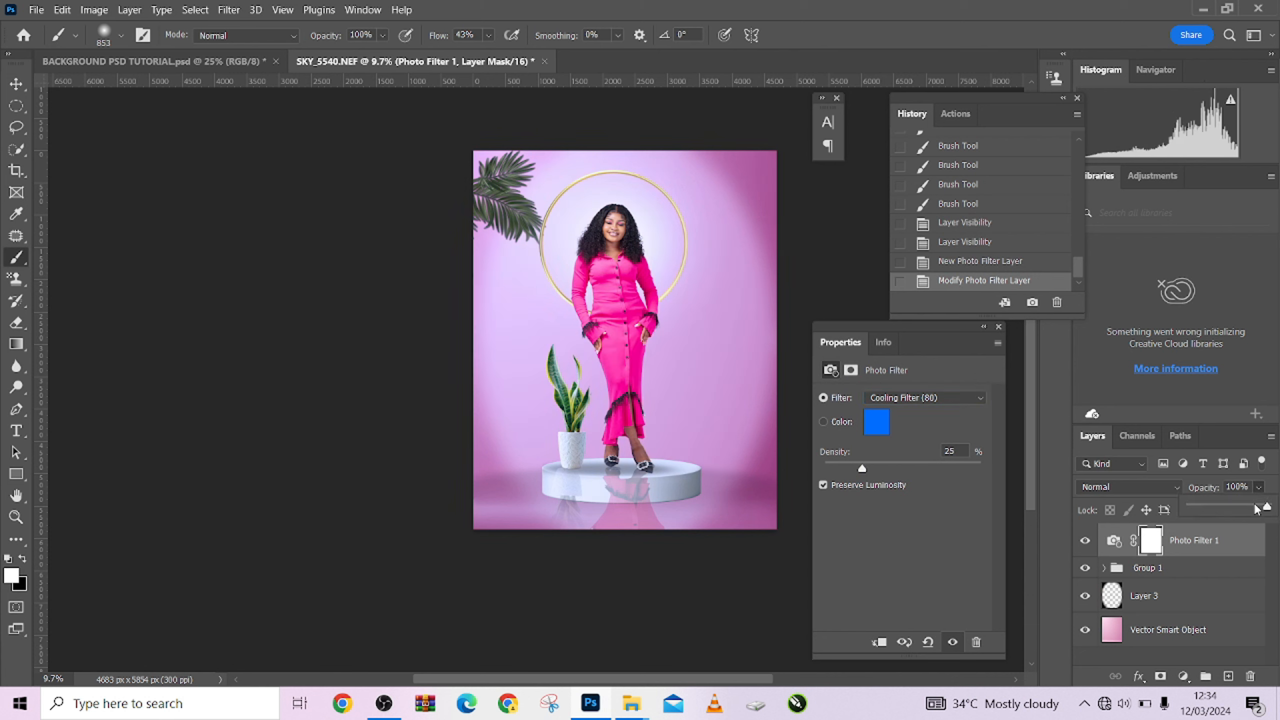
drag(1256, 508, 1253, 510)
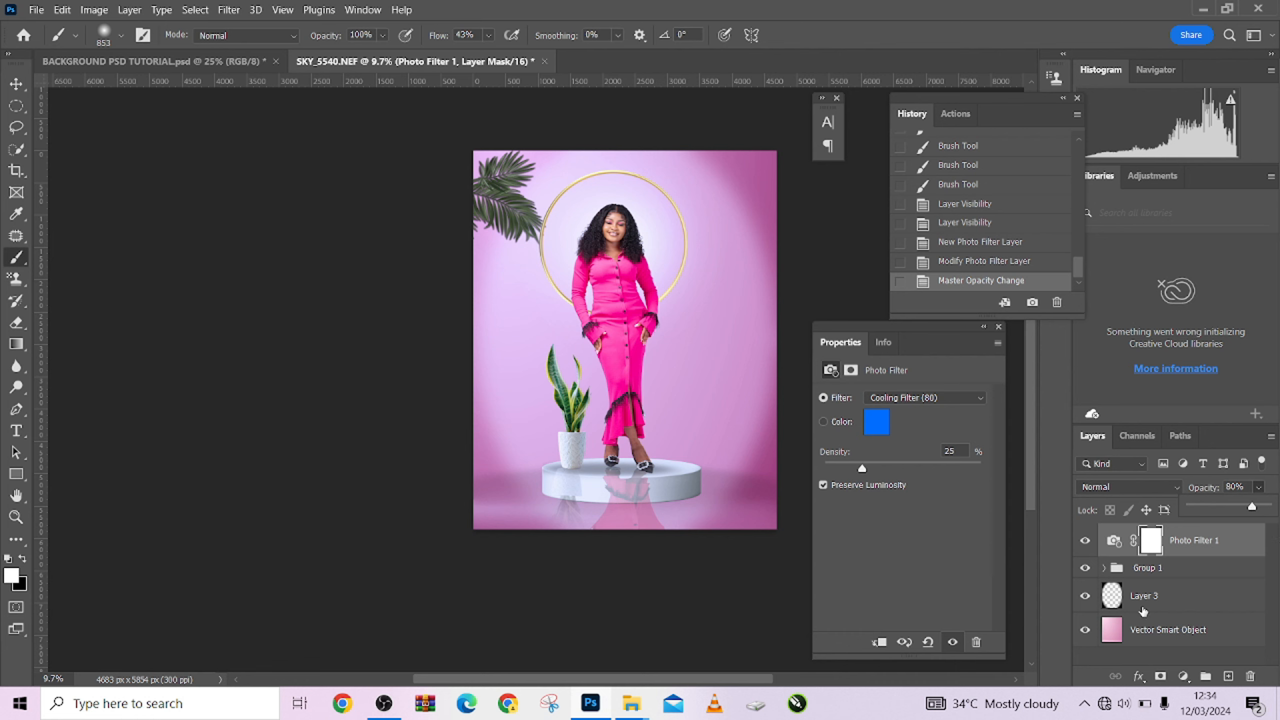
Switch Layer 3's visibility off and on to compare the background with and without its edge shading
click(1087, 596)
click(1086, 597)
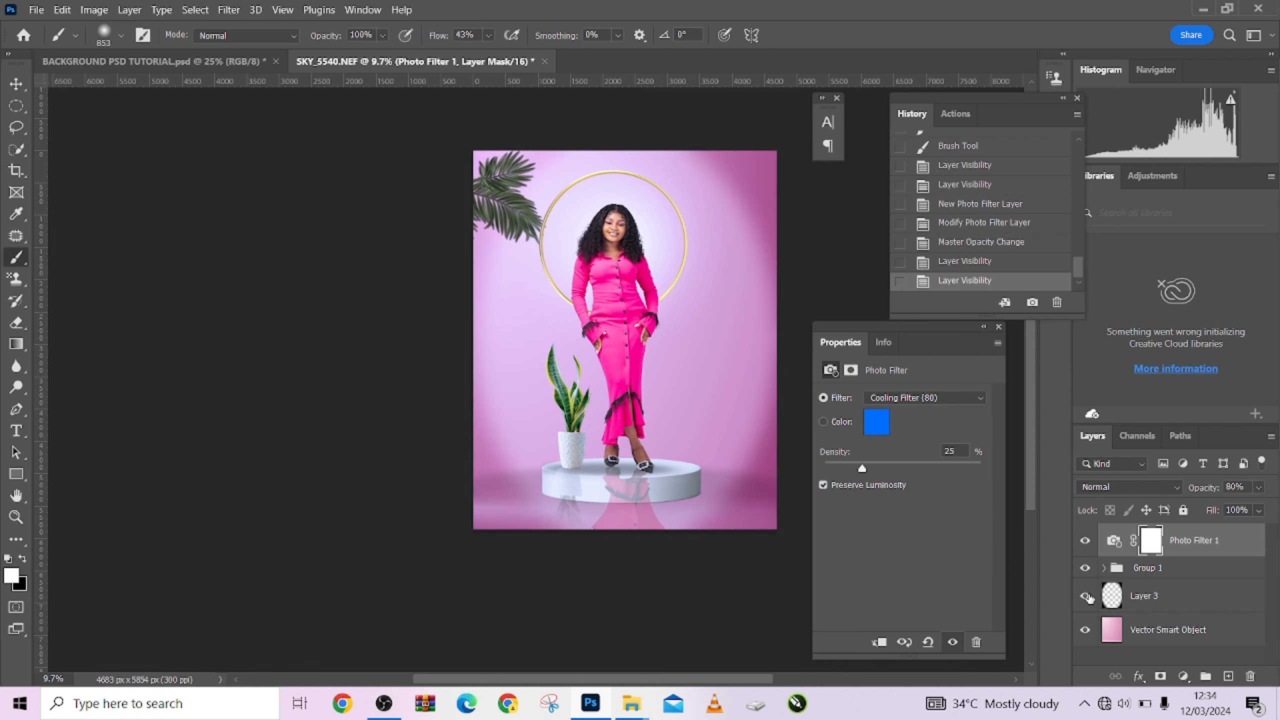
click(1087, 596)
click(1086, 597)
Reposition Layer 3's edge shading over the canvas, scale it to about 106.83%, and toggle its visibility to check the effect
click(1182, 600)
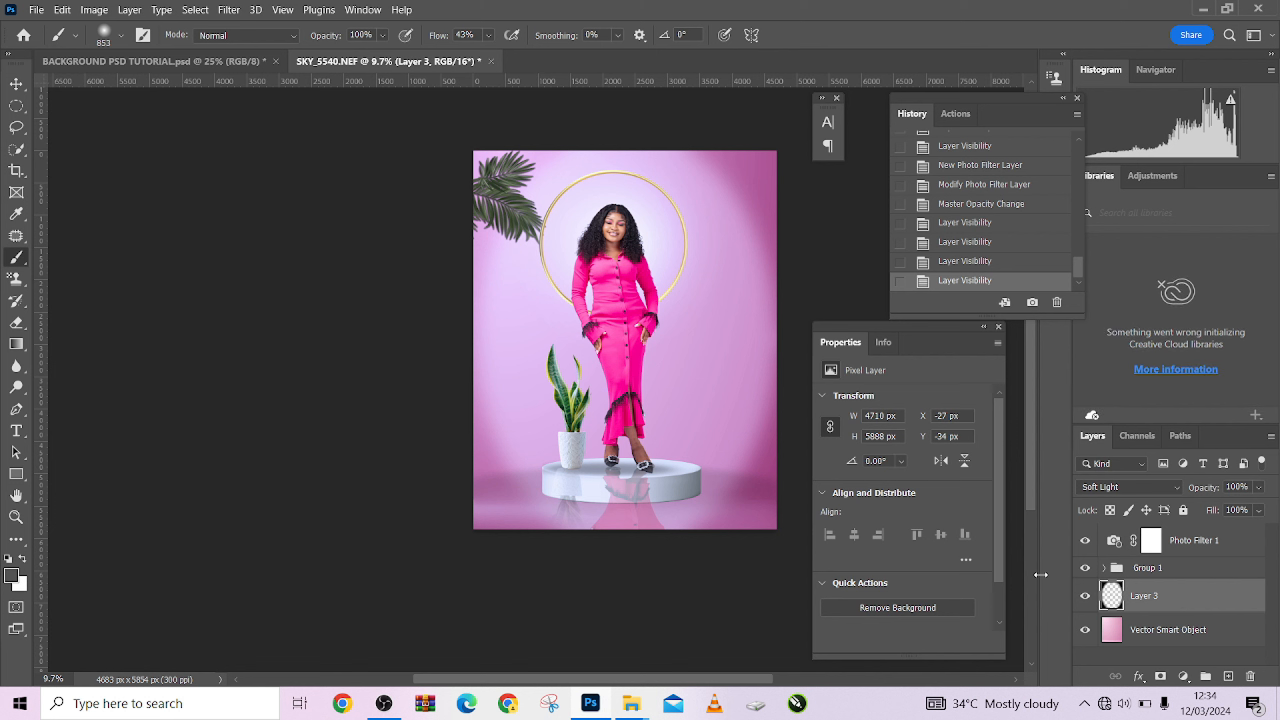
key(v)
mouse_move(715, 433)
mouse_down()
mouse_move(730, 441)
mouse_move(724, 431)
mouse_up()
drag(637, 520, 631, 545)
mouse_move(652, 489)
mouse_down()
mouse_move(659, 480)
mouse_move(659, 490)
mouse_up()
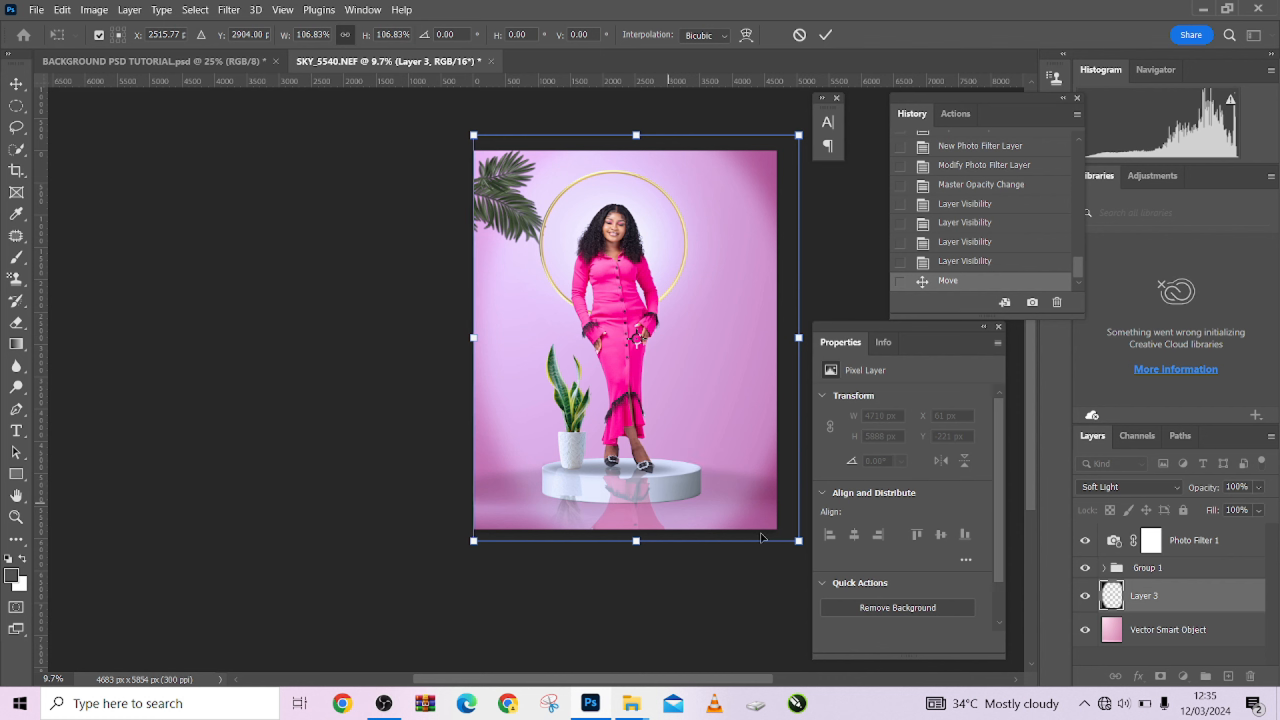
click(1083, 596)
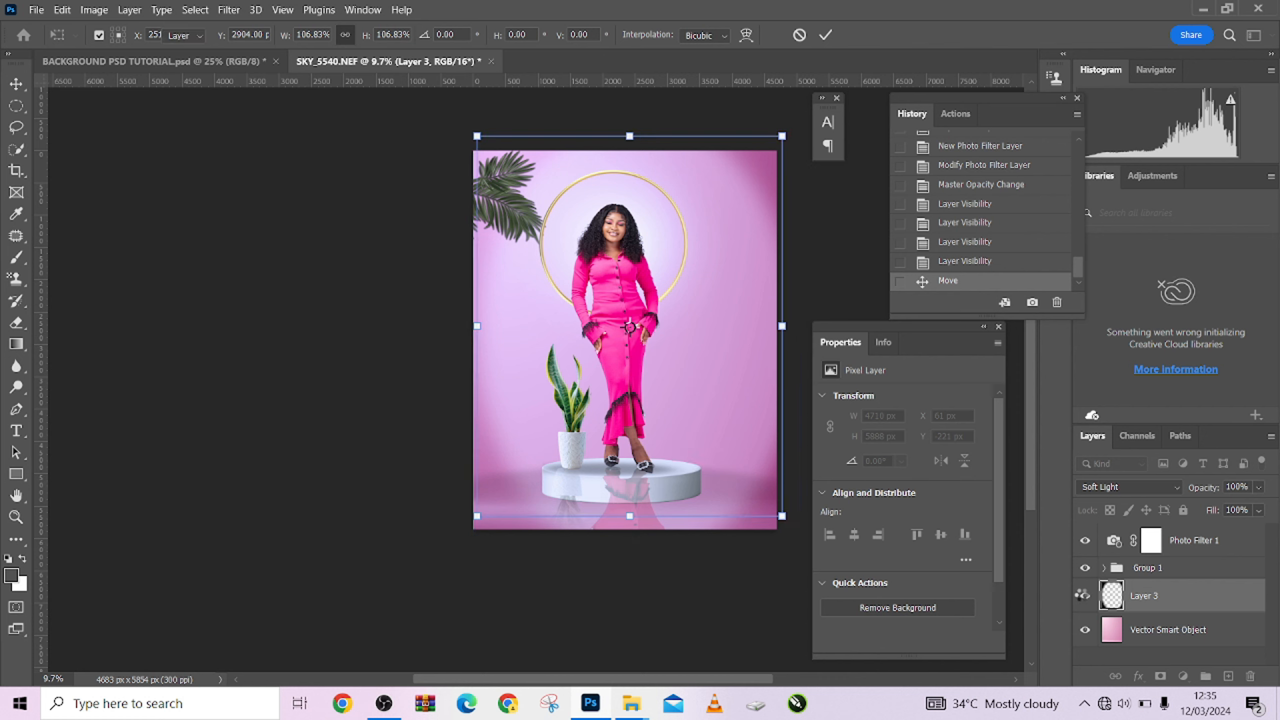
click(1084, 596)
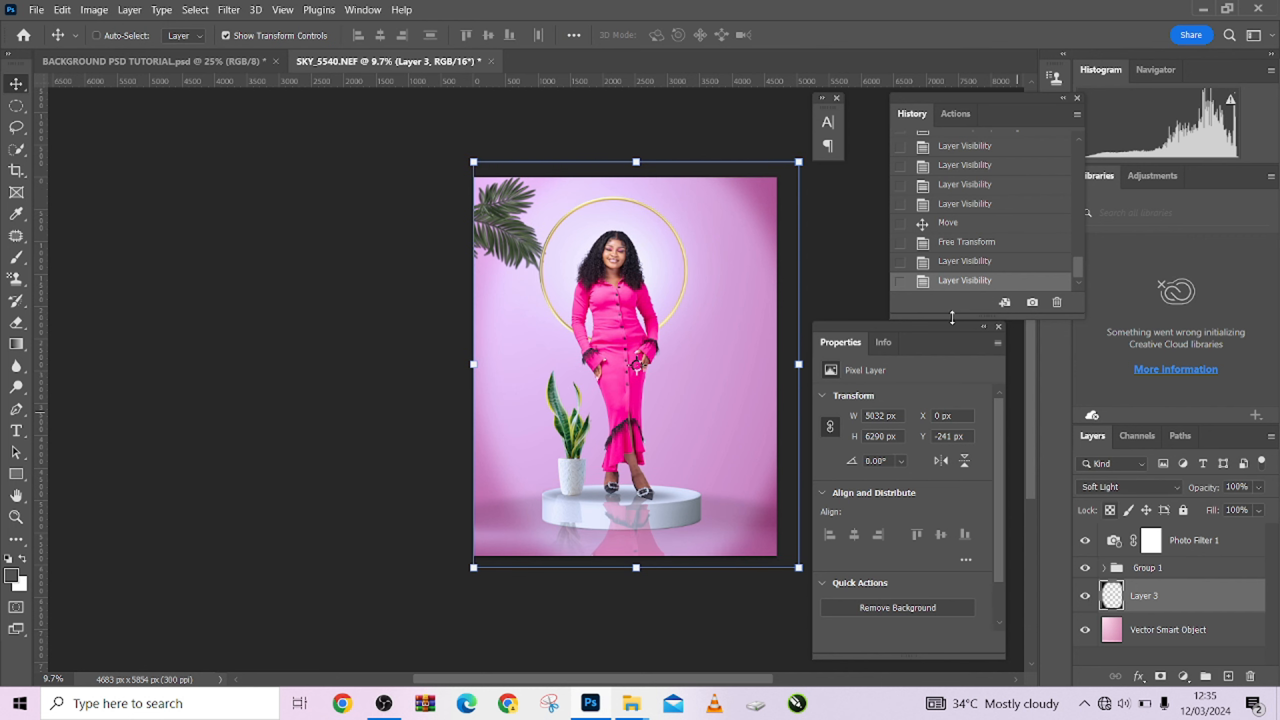
Revert to the original SKY_5540.NEF history snapshot for a before-and-after comparison, and return to the latest history state
scroll(975, 227, up, 5)
scroll(978, 225, up, 5)
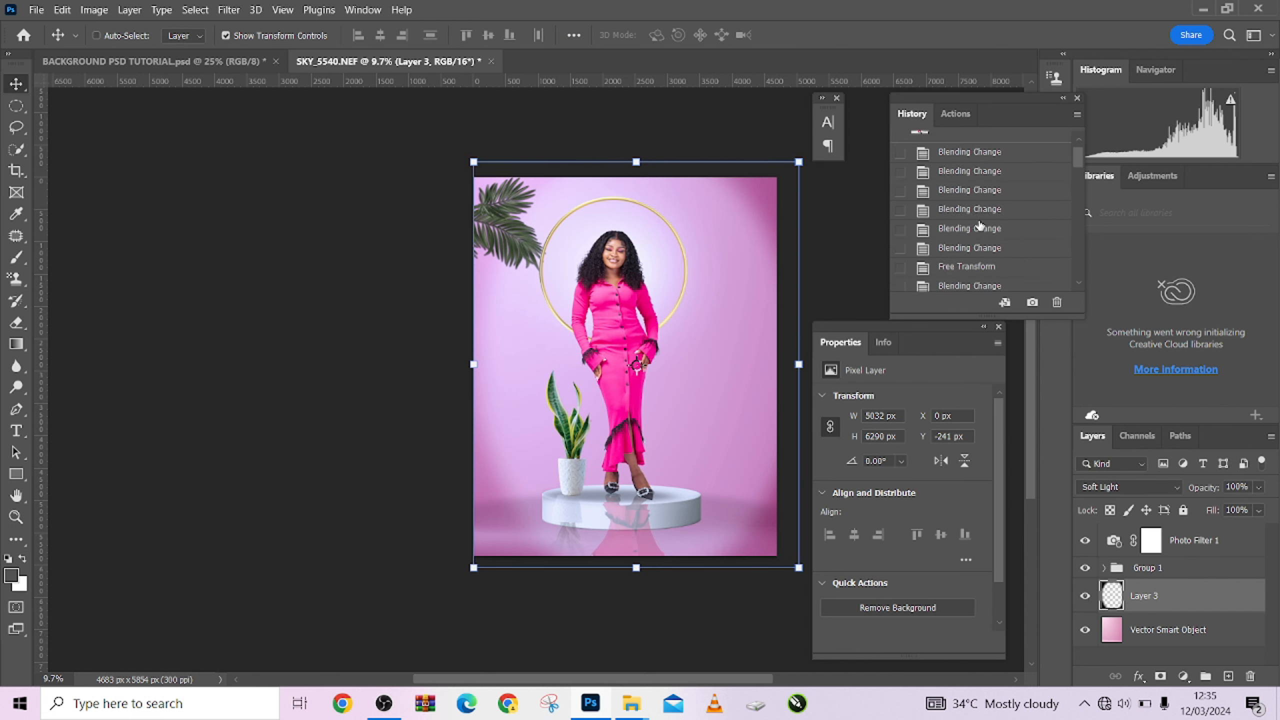
click(1009, 157)
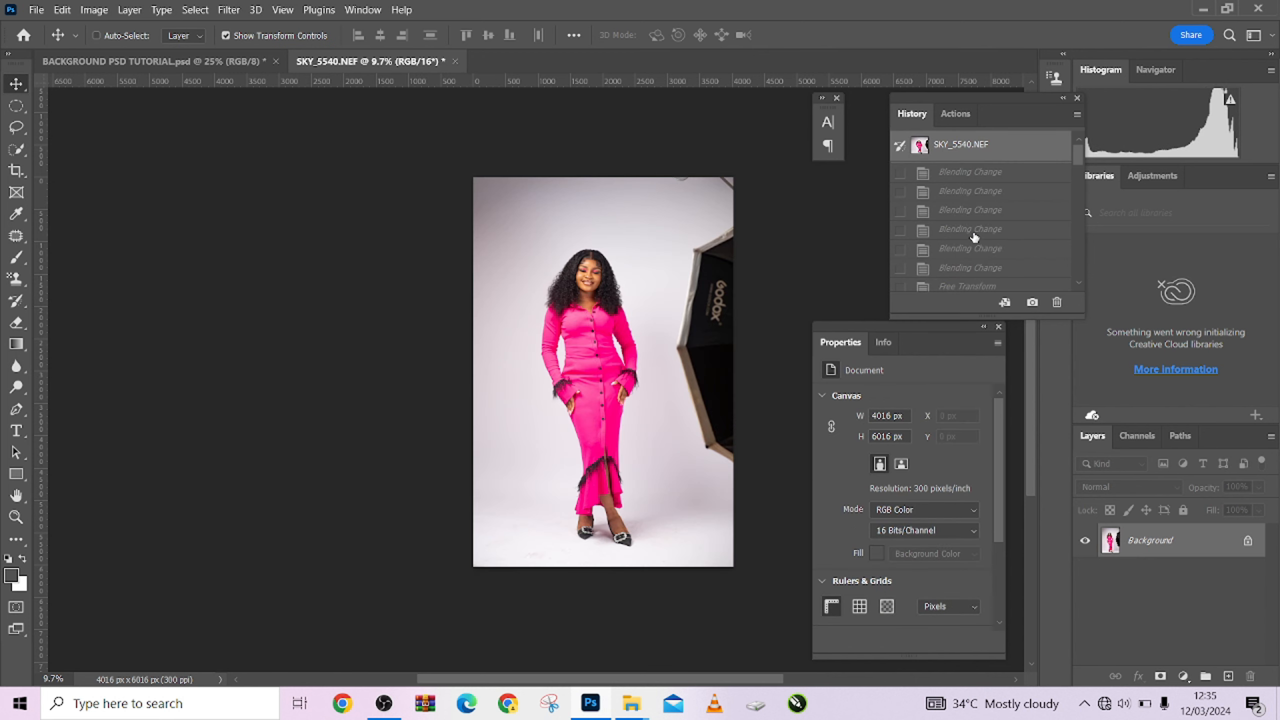
scroll(974, 240, down, 5)
scroll(973, 241, down, 5)
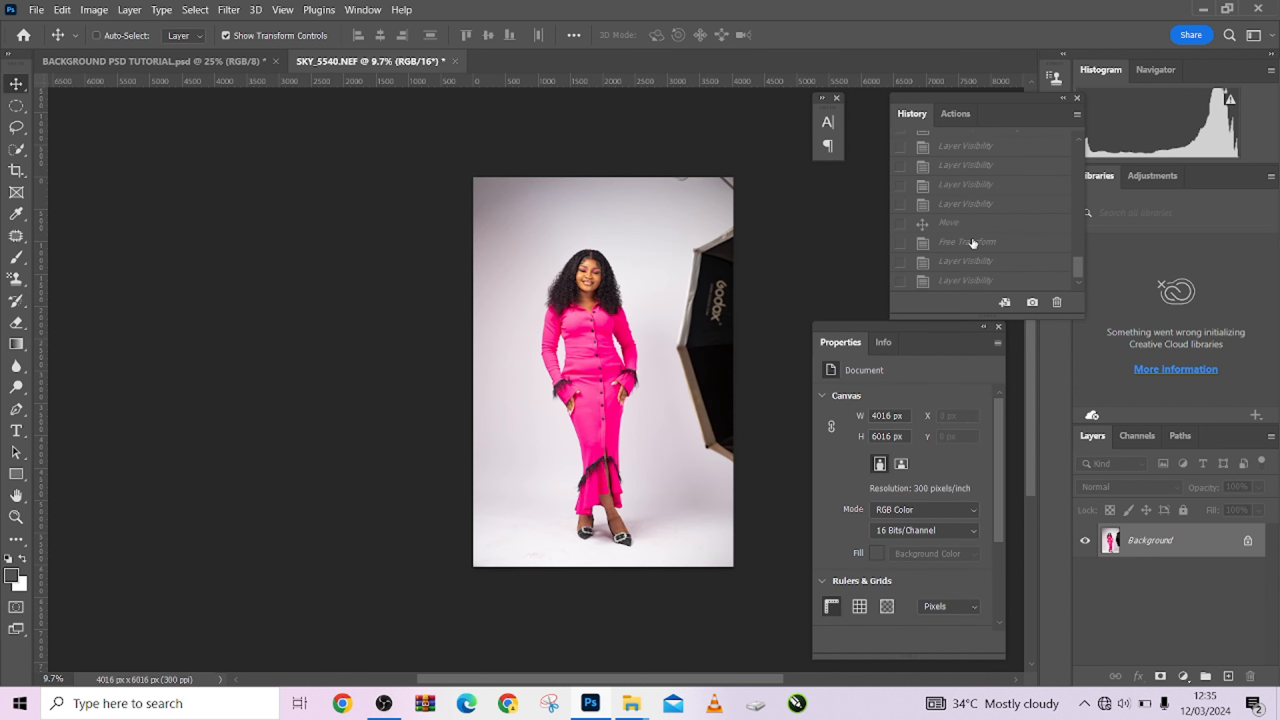
click(962, 284)
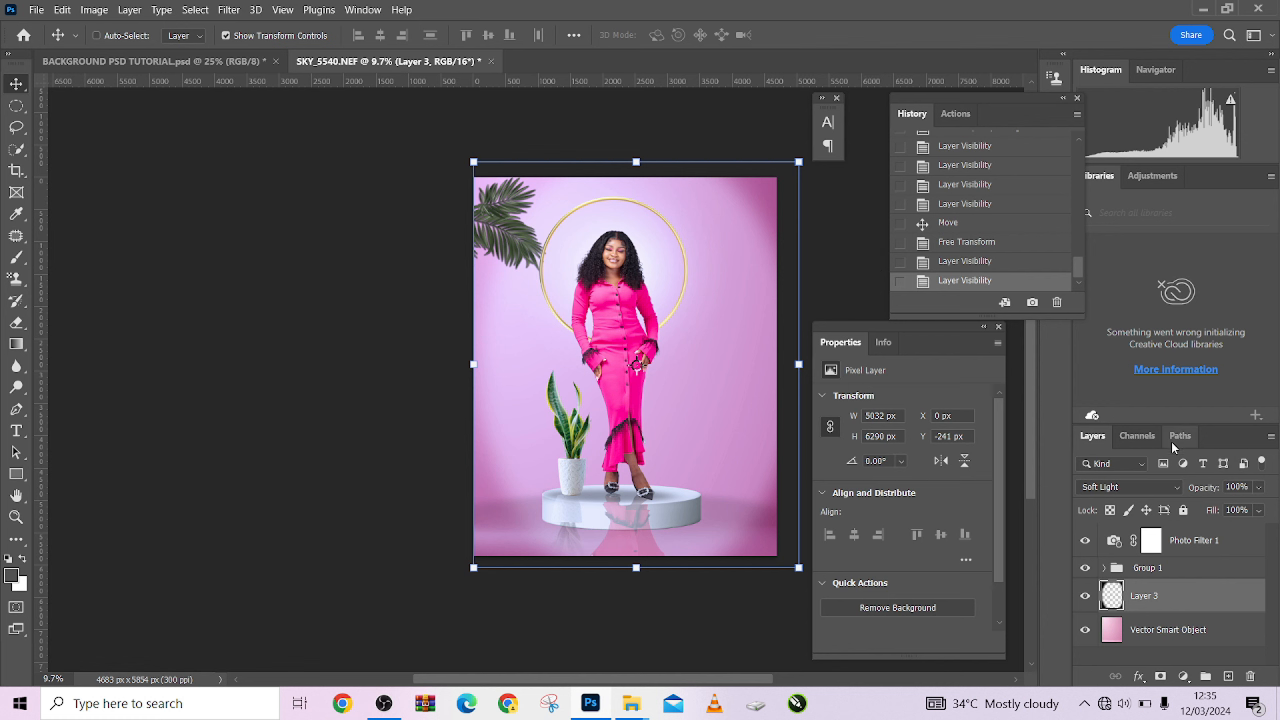
Enlarge the palm leaves smart object in Group 1 to about 46.08% scale and nudge it slightly left against the canvas edge
click(1103, 567)
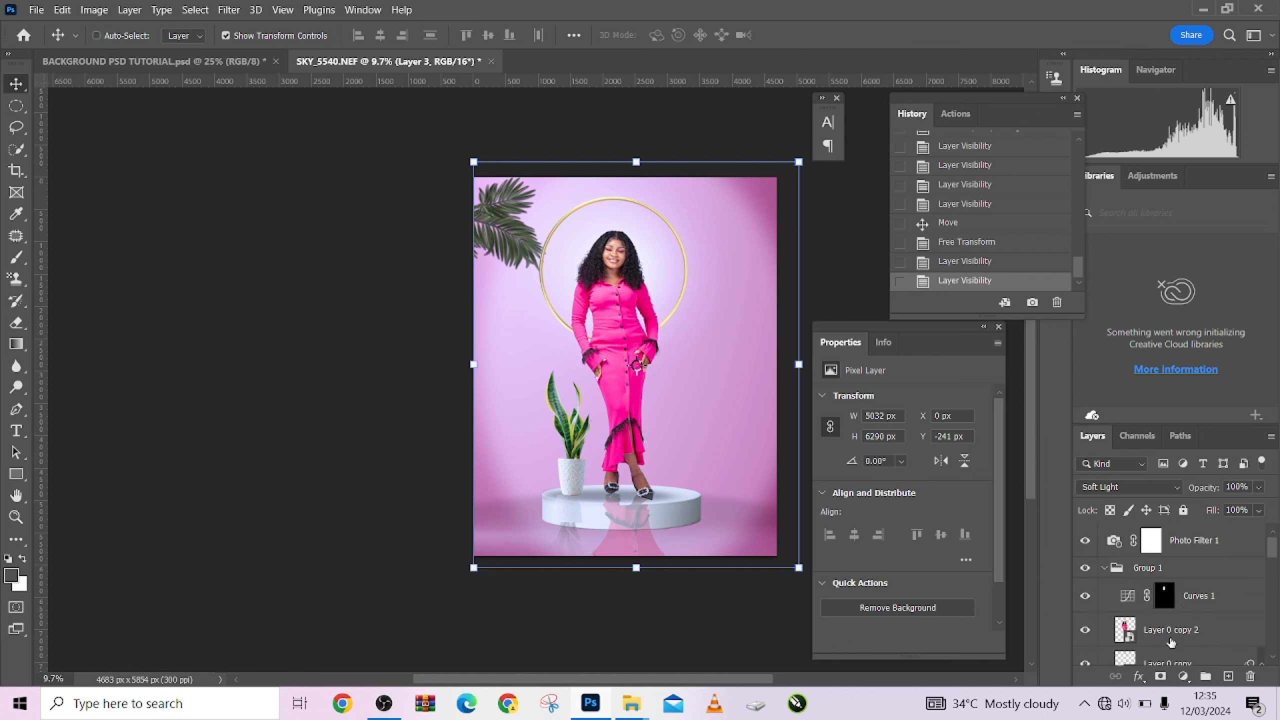
scroll(1160, 605, down, 1)
click(1168, 605)
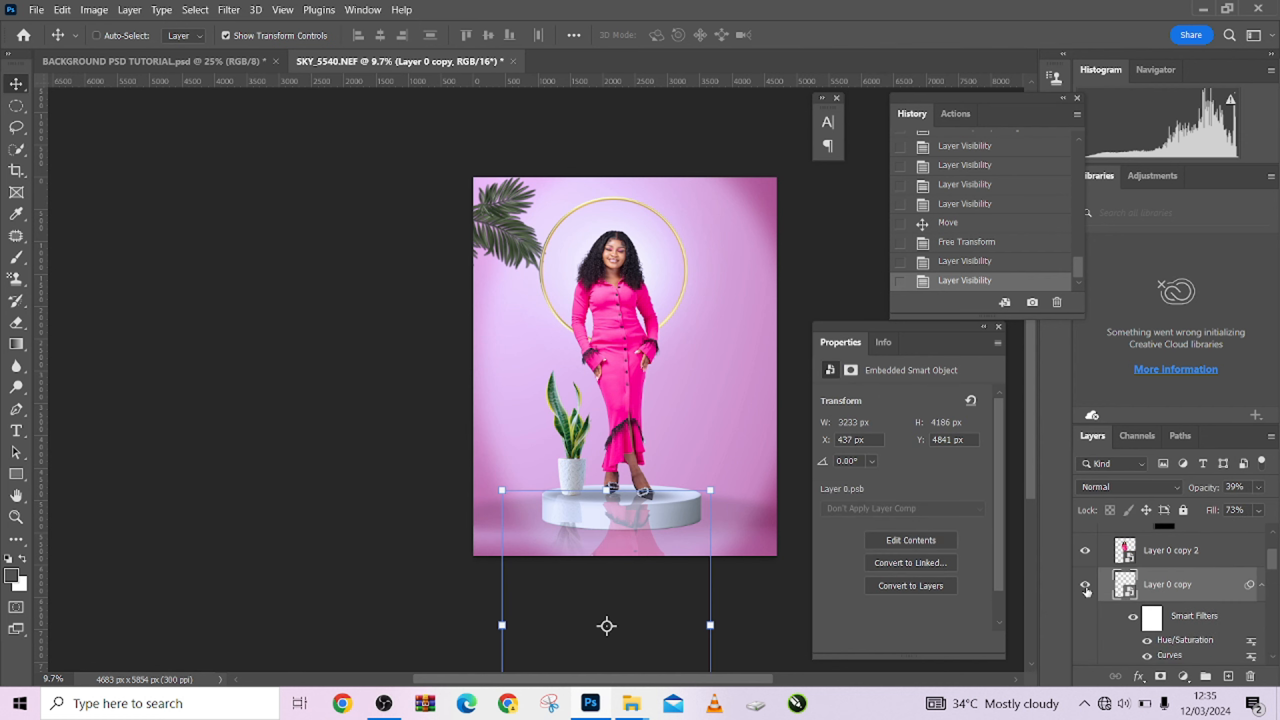
scroll(1150, 618, down, 2)
scroll(1143, 617, down, 1)
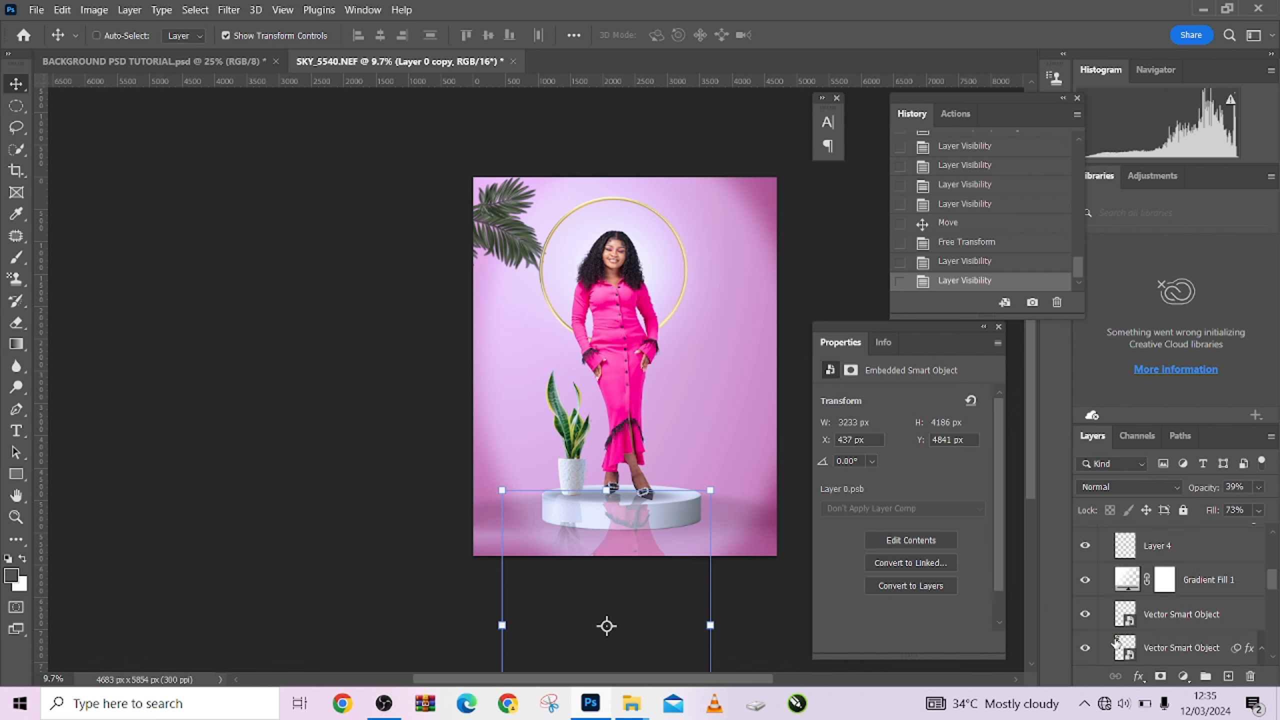
click(1171, 657)
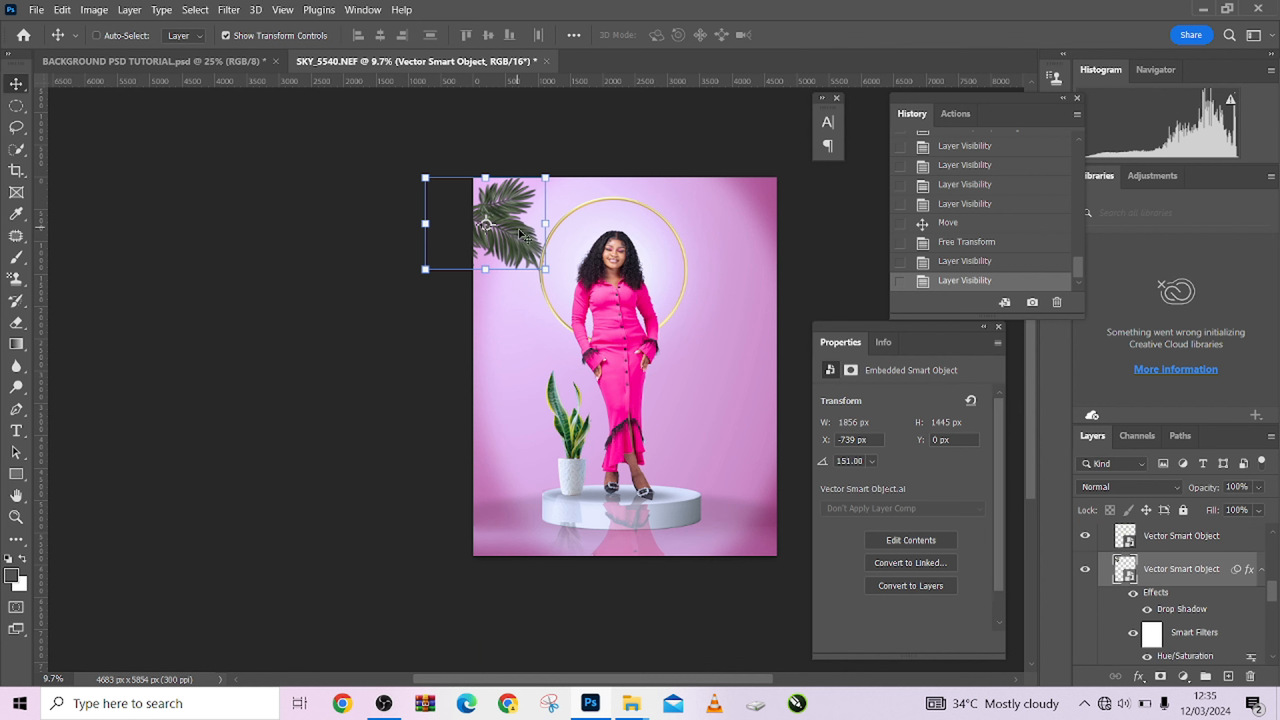
click(546, 262)
click(683, 287)
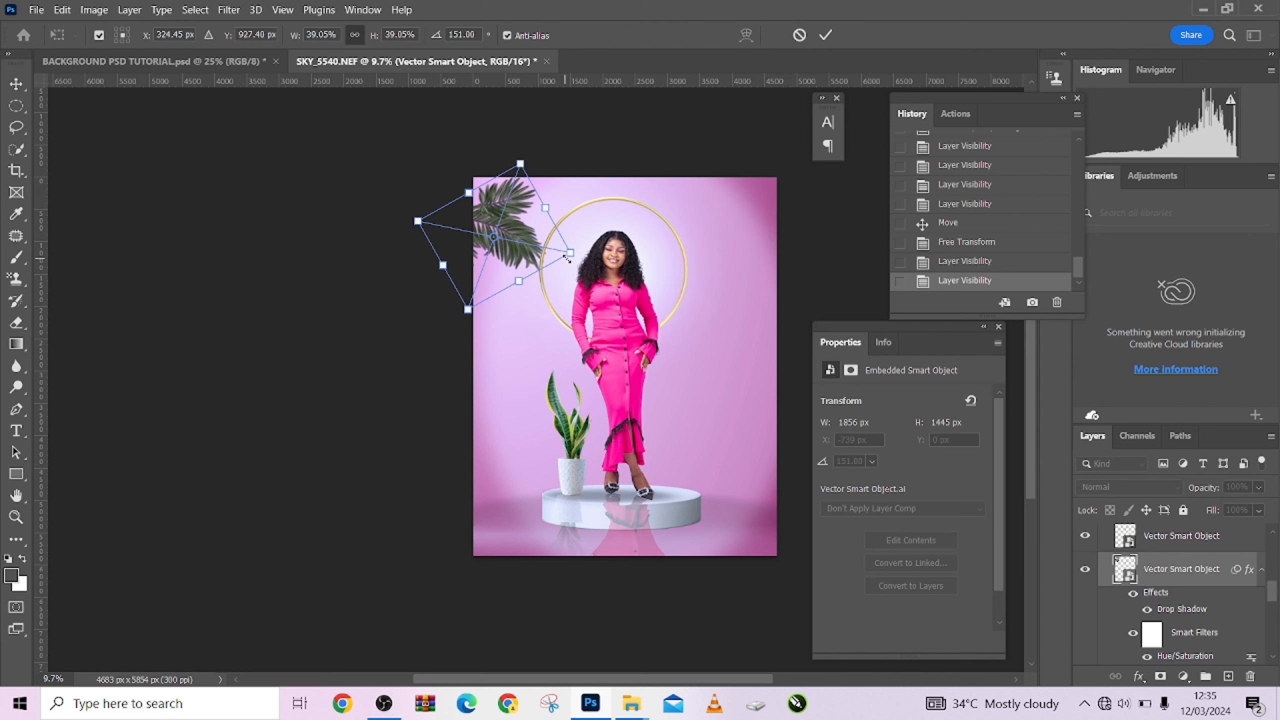
drag(570, 252, 538, 264)
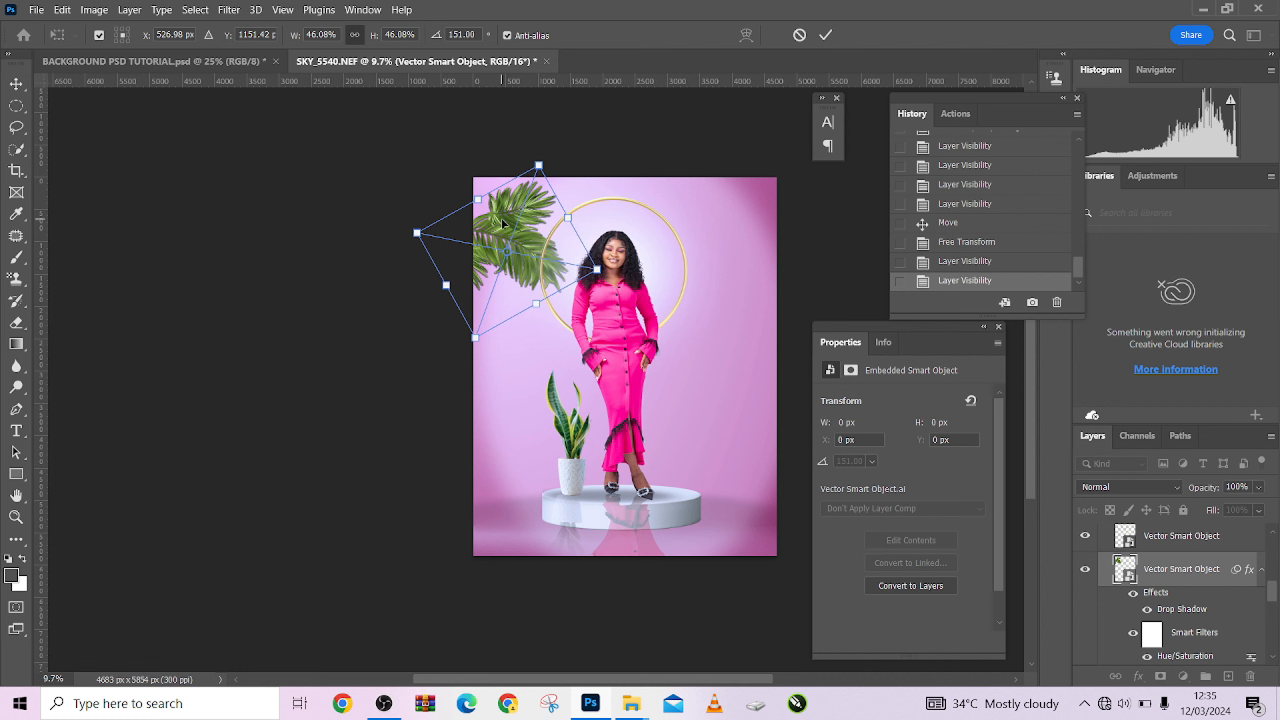
key(Left)
key(Left)
key(Left)
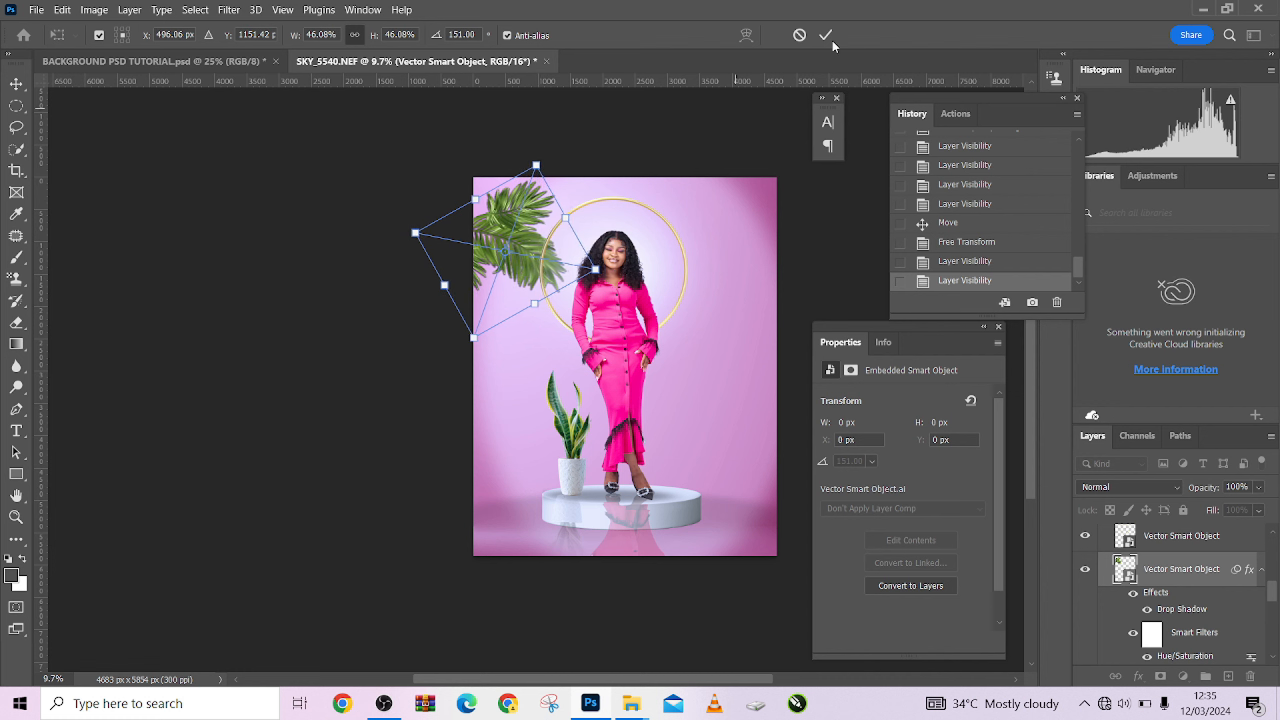
click(827, 36)
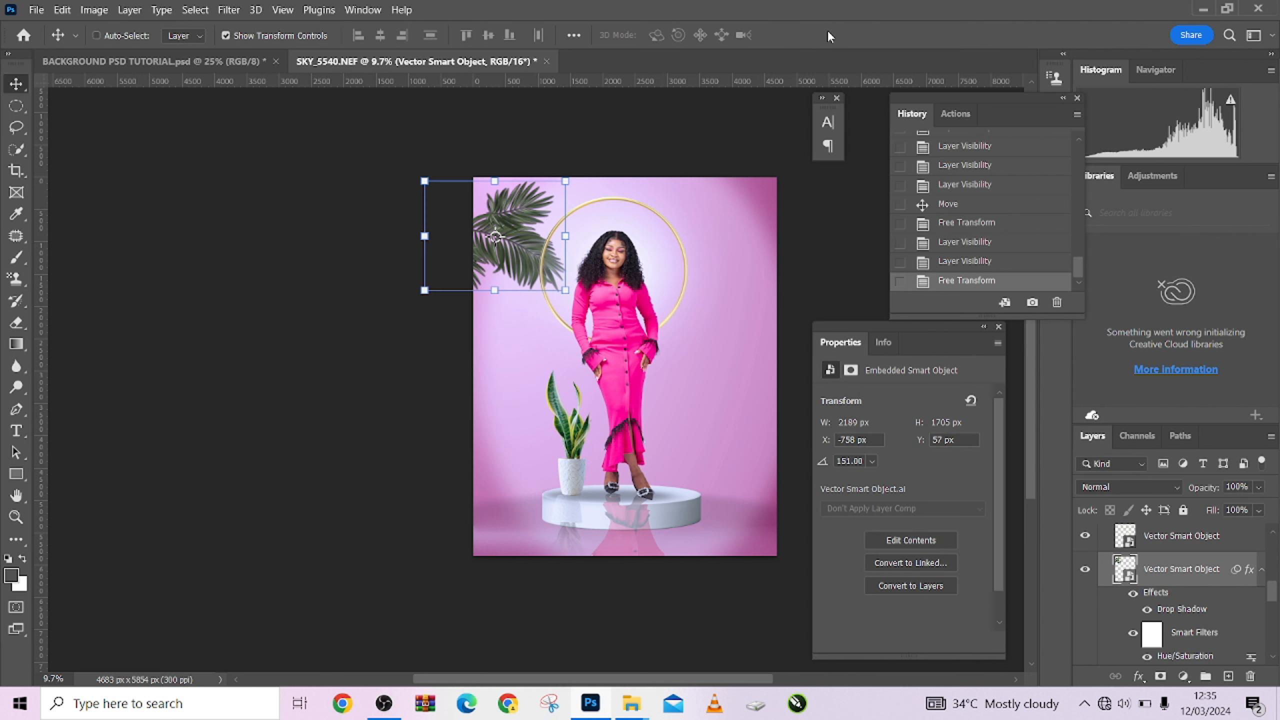
scroll(1136, 584, down, 3)
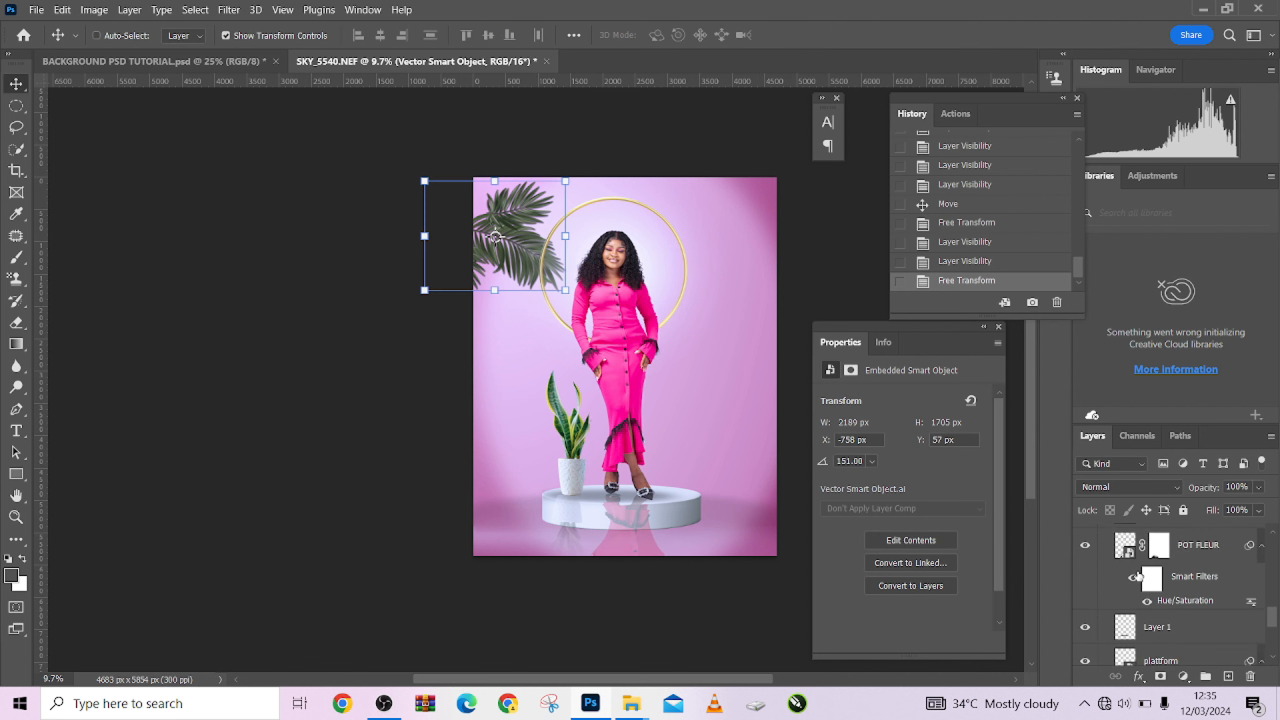